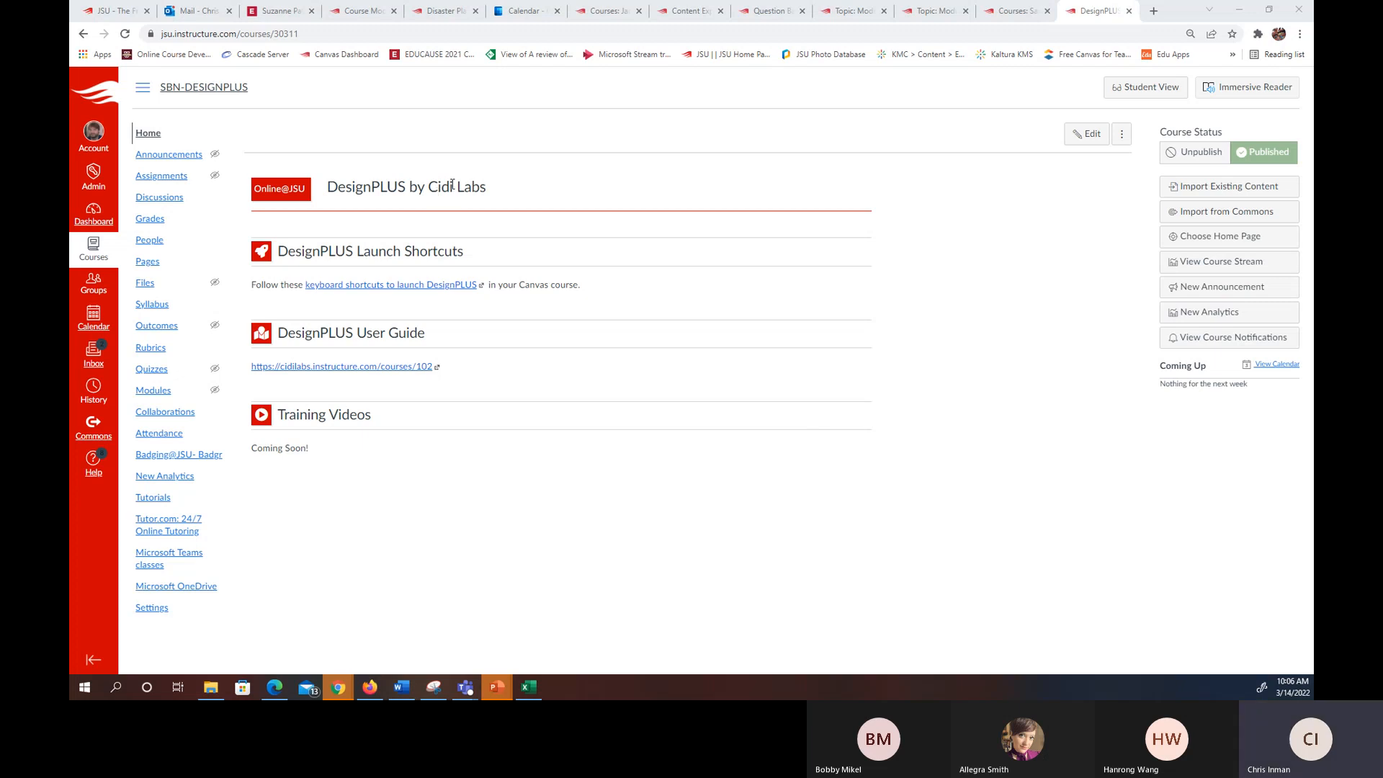
left_click_drag(429, 190, 487, 190)
left_click(463, 200)
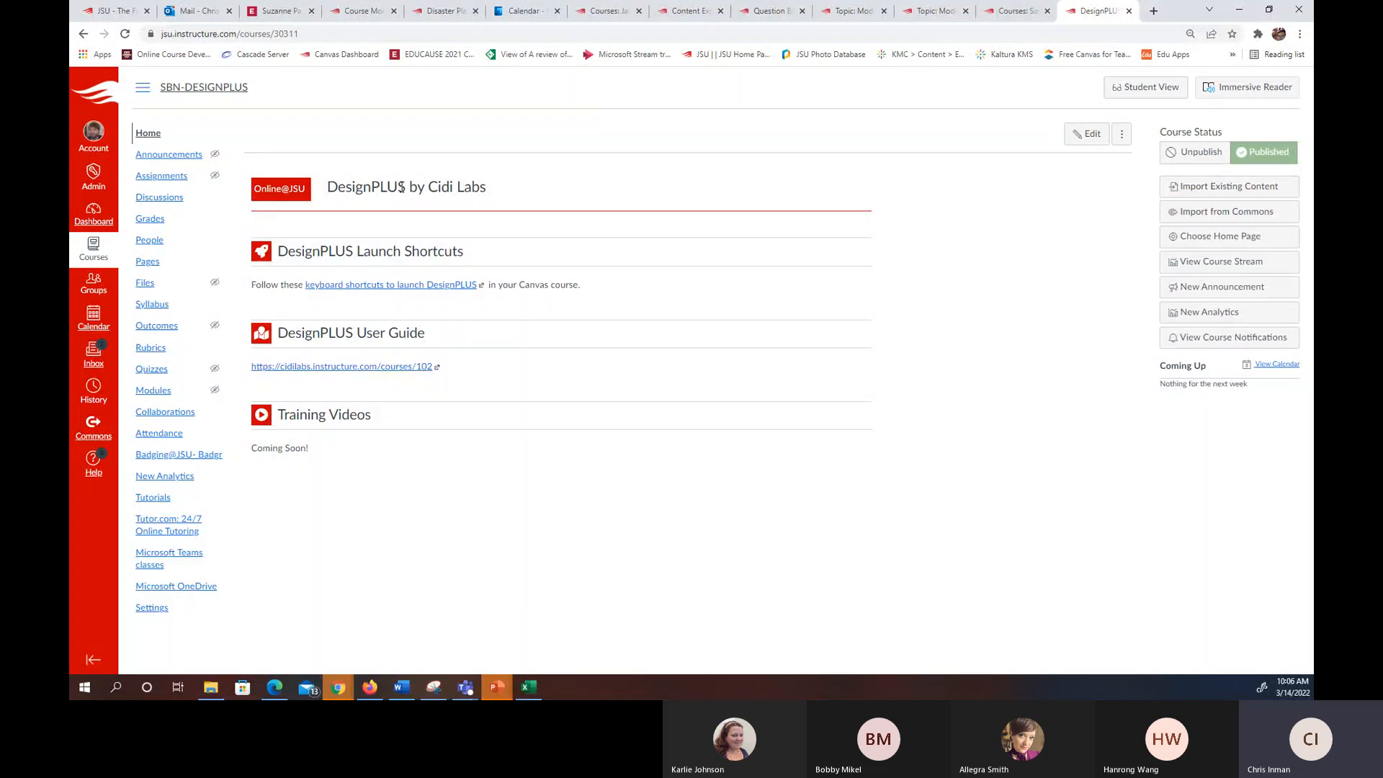
left_click_drag(406, 187, 362, 187)
left_click(446, 187)
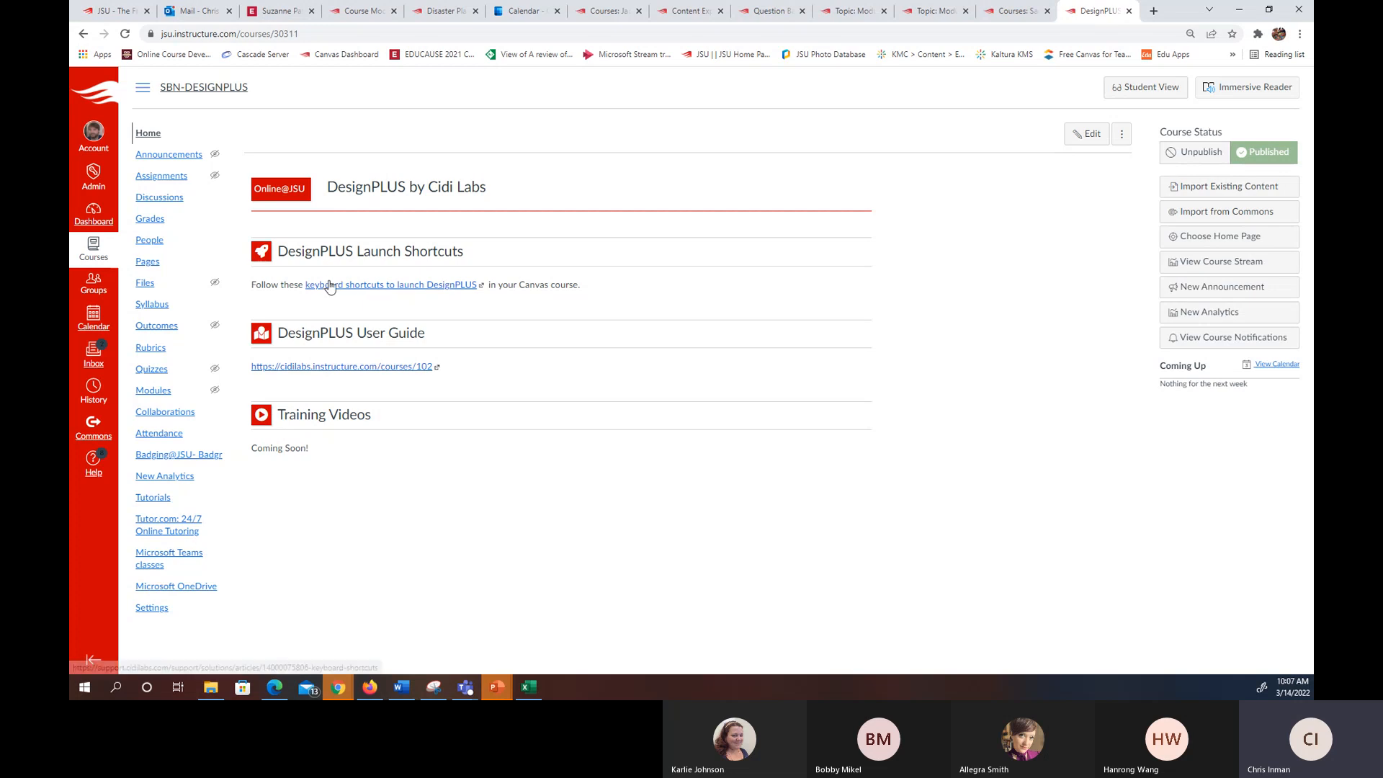
- Open the DesignPLUS keyboard shortcuts article linked on the course home page and read it at 125% zoom
left_click(414, 288)
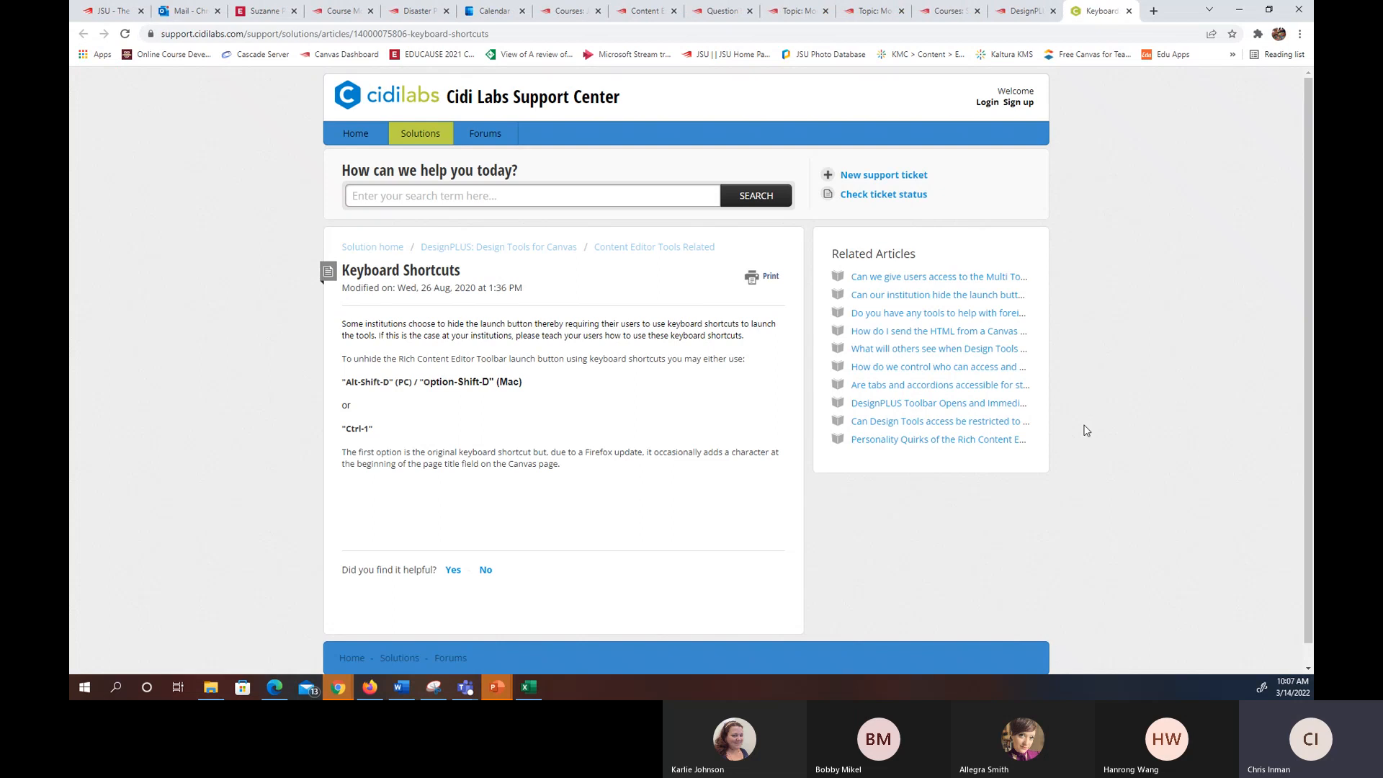
left_click(1300, 33)
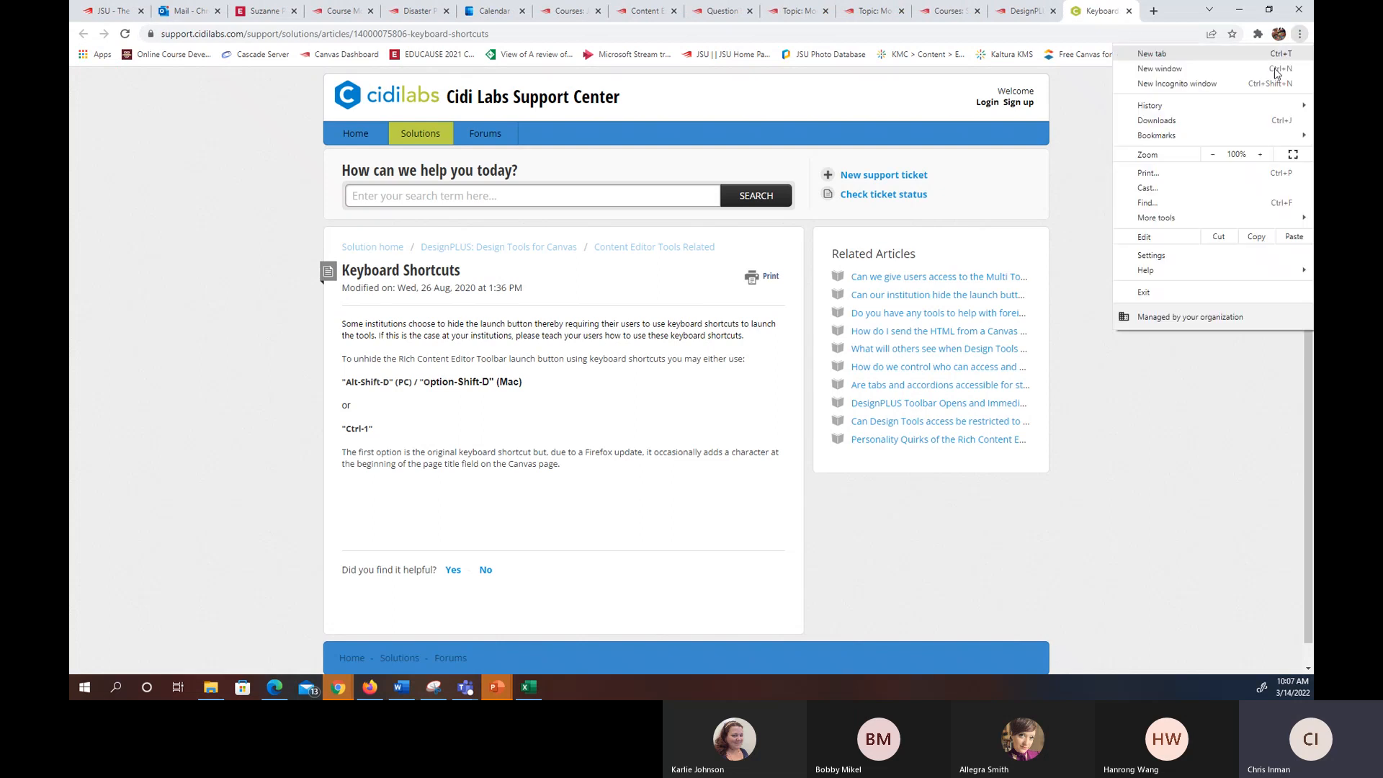
left_click(1257, 155)
left_click(1256, 155)
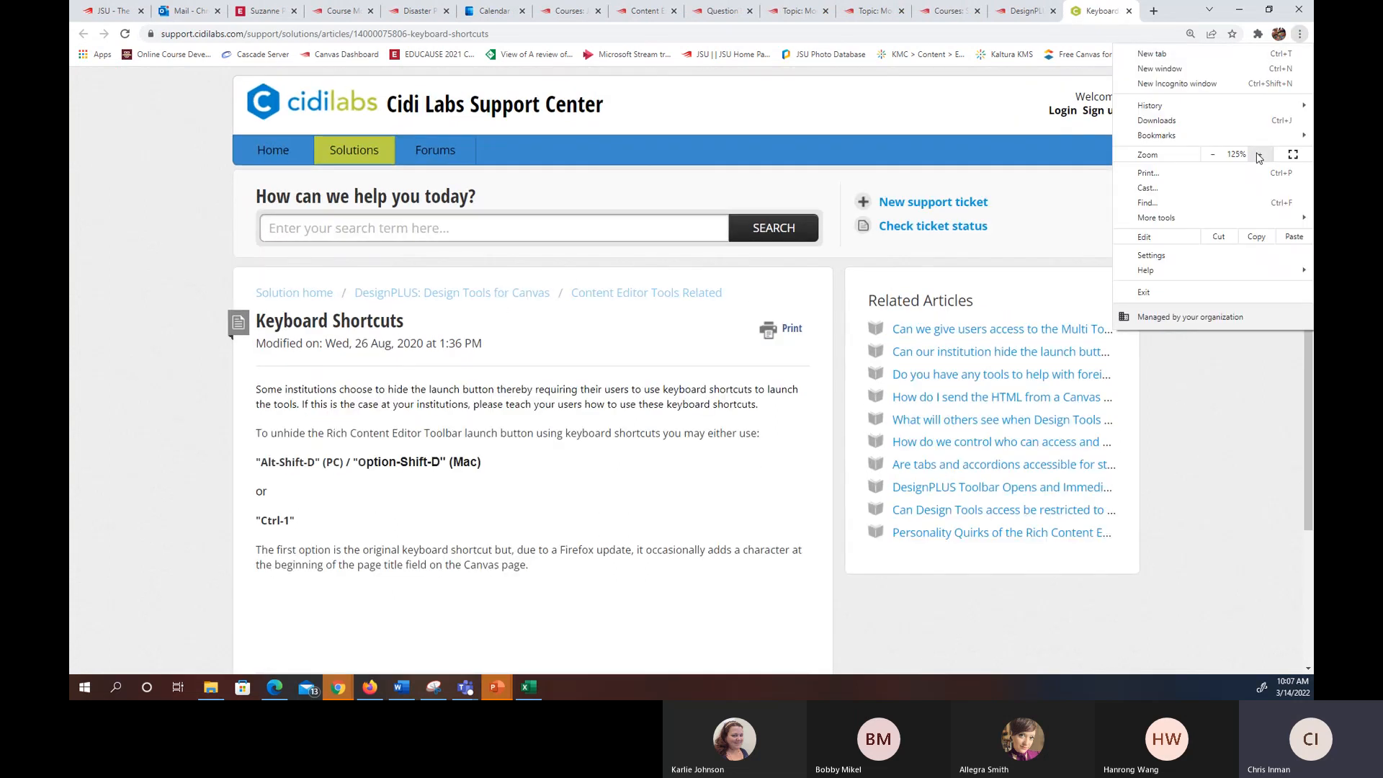
left_click(1250, 364)
scroll(1248, 356, "down", 1)
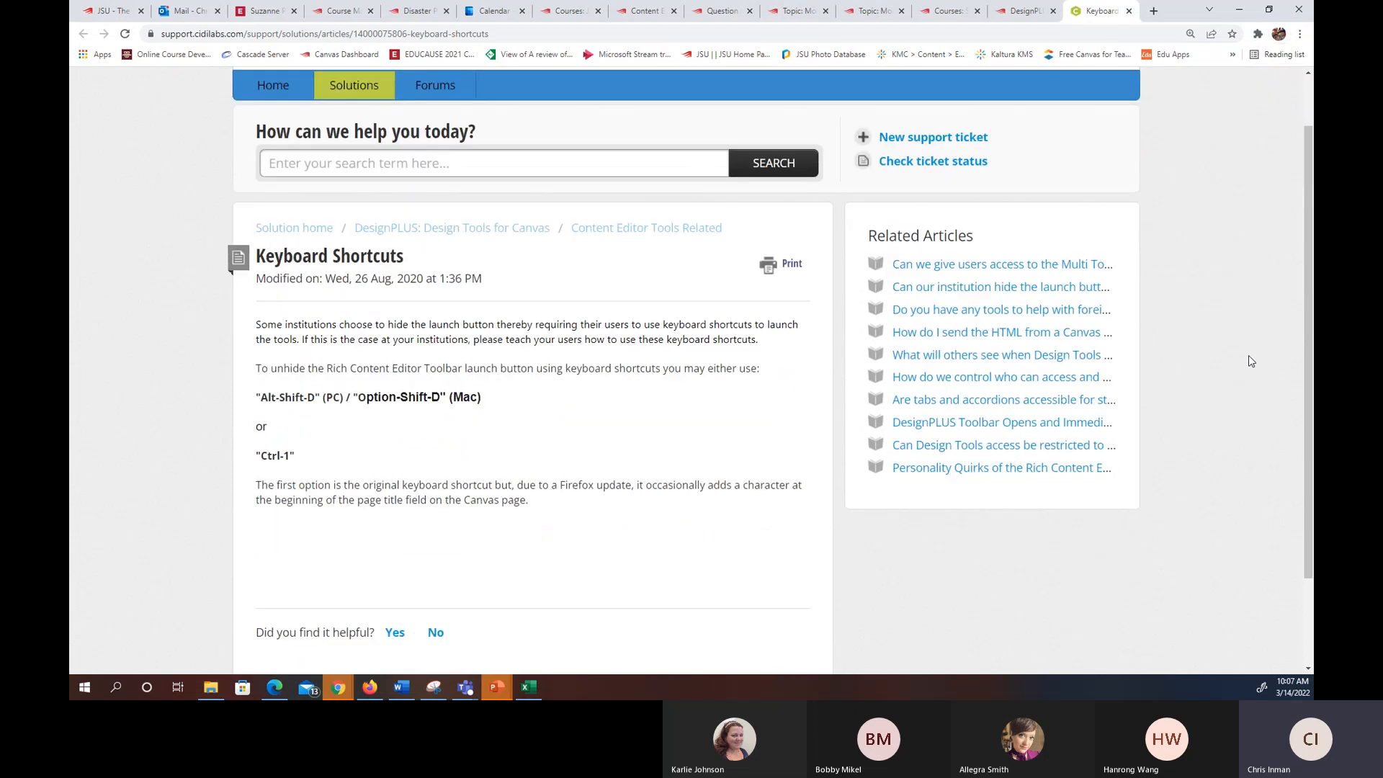
scroll(1163, 274, "down", 2)
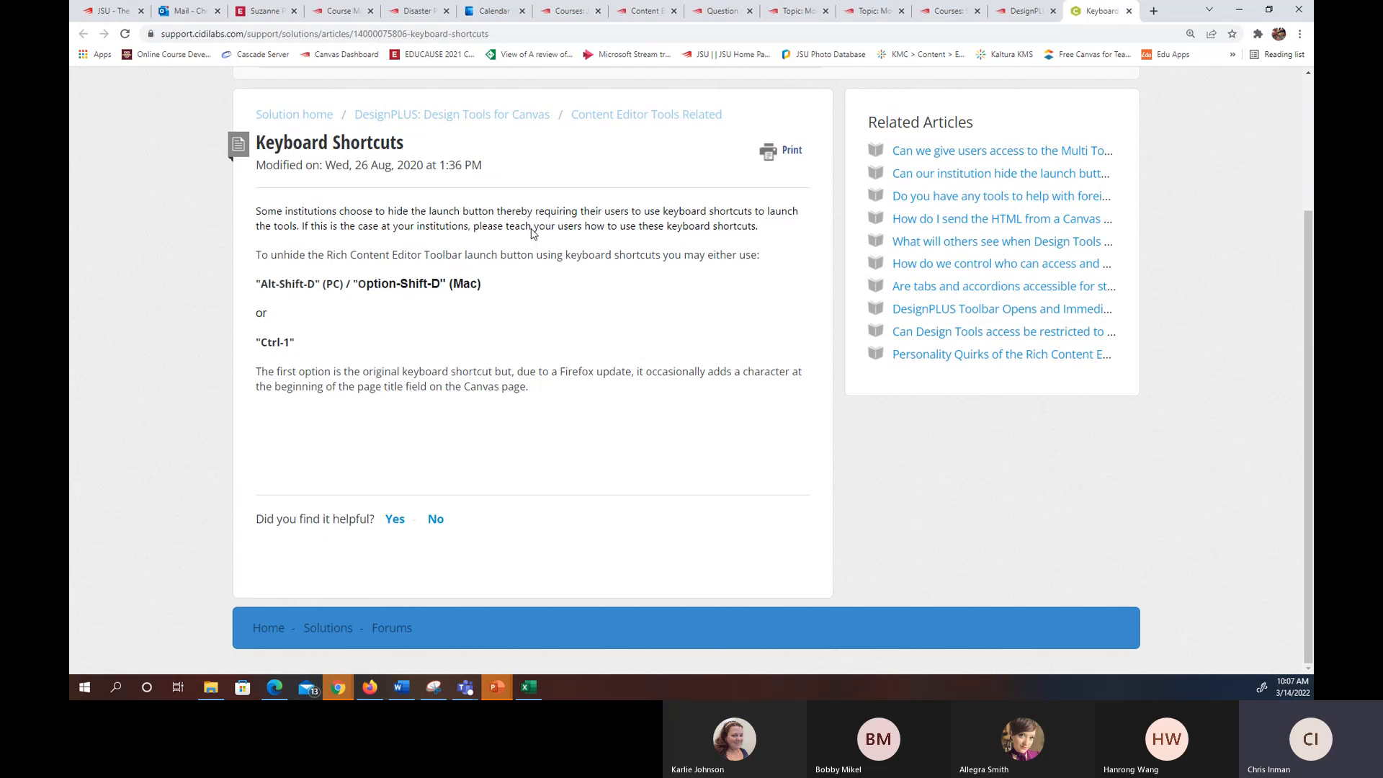
- Back in the SBN-DESIGNPLUS course, start a new page from the full pages list and make its content editor taller
left_click(1026, 12)
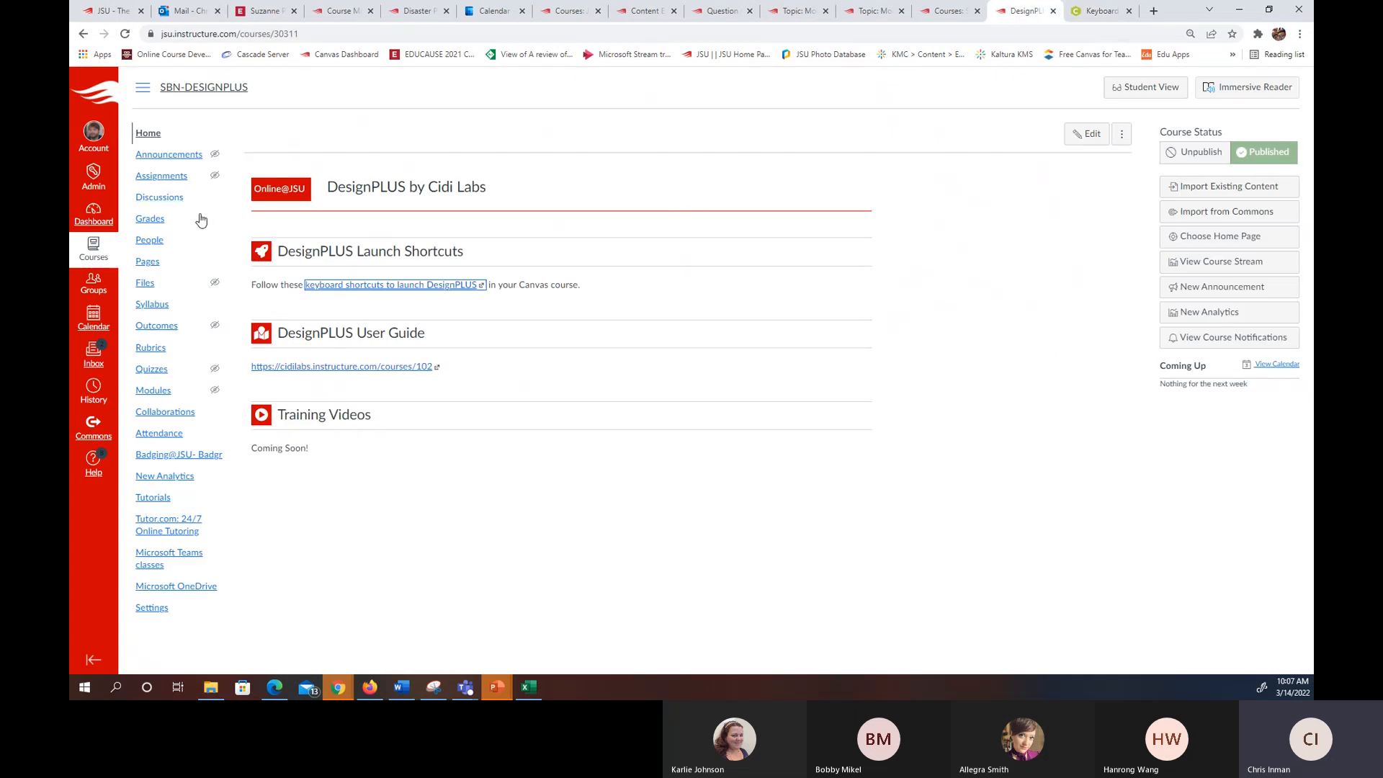
left_click(144, 264)
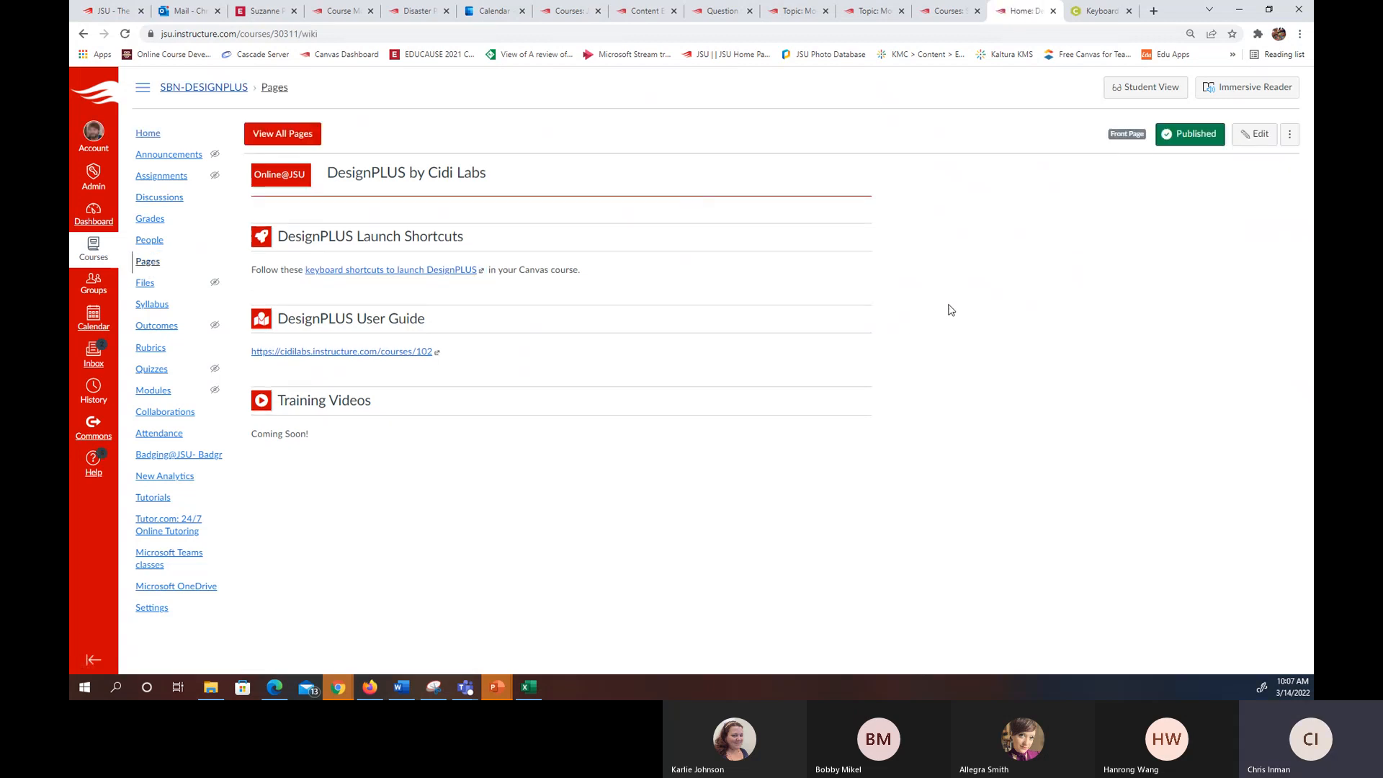
left_click(285, 134)
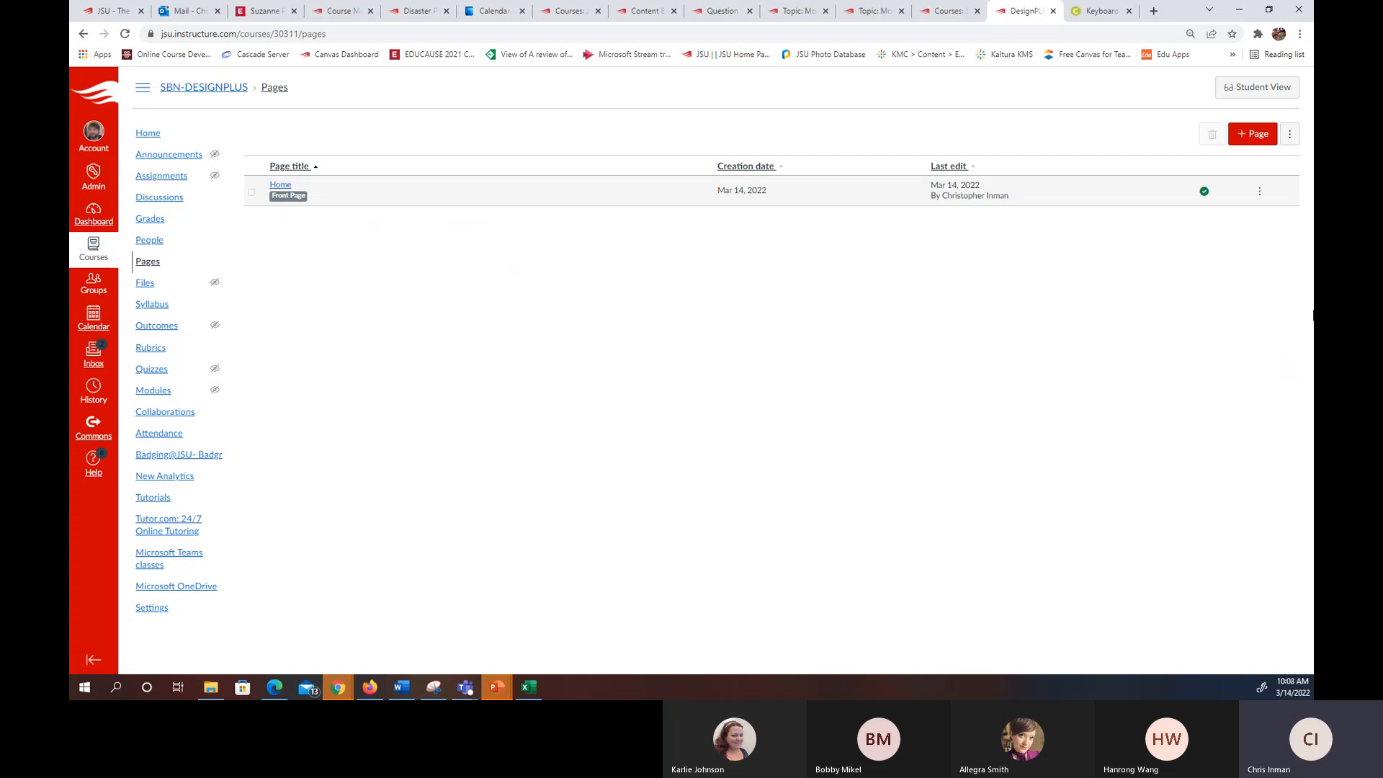
left_click(1238, 140)
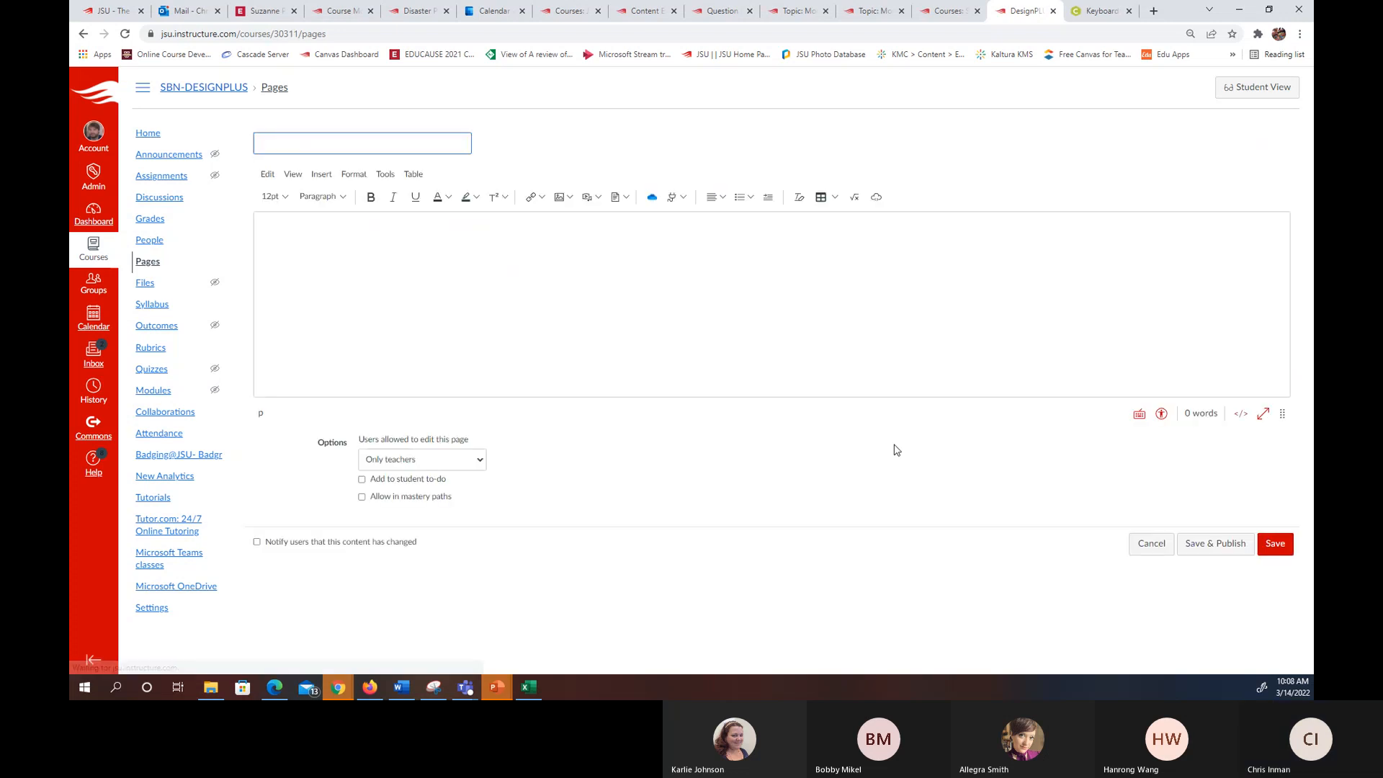
left_click_drag(1080, 414, 1092, 552)
left_click(679, 259)
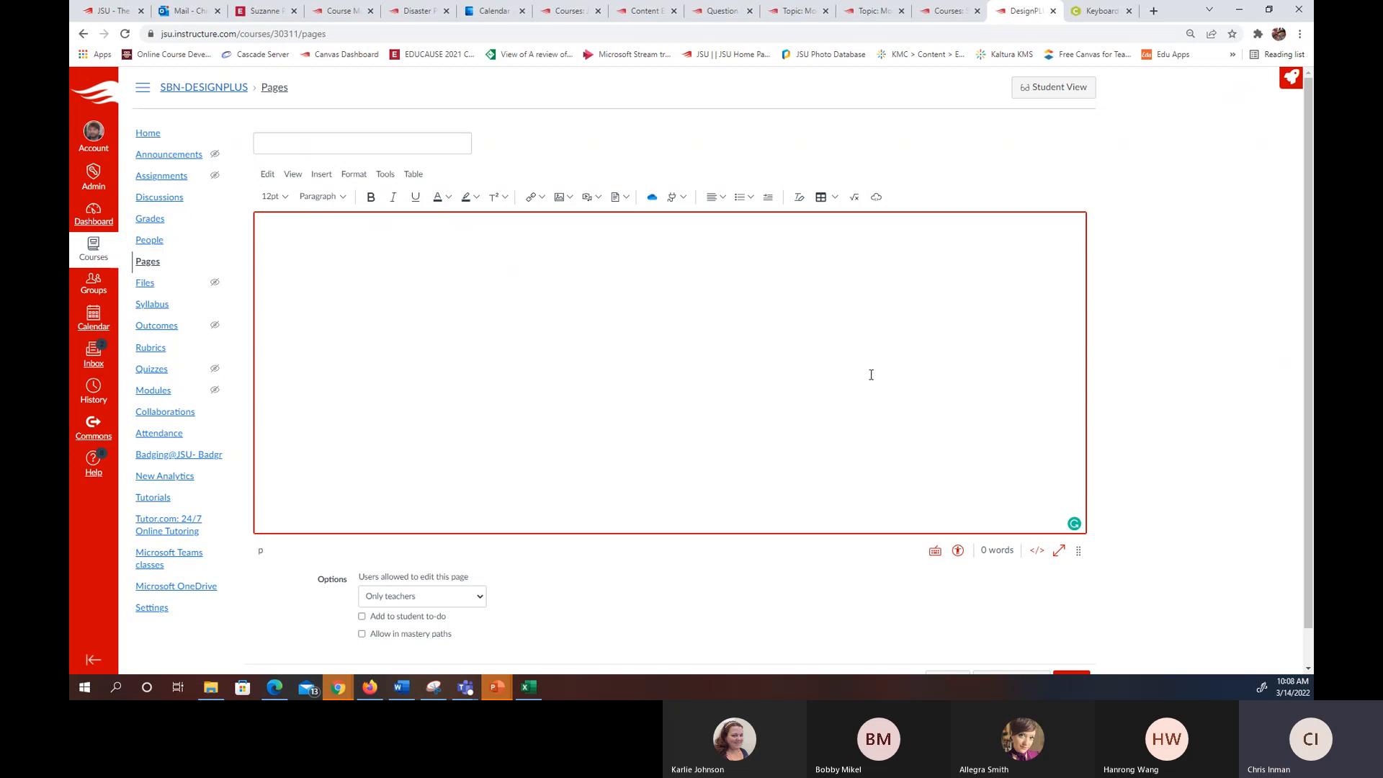
- Recheck the launch shortcuts in the help article and open the Design Tools sidebar for the new page
left_click(1098, 20)
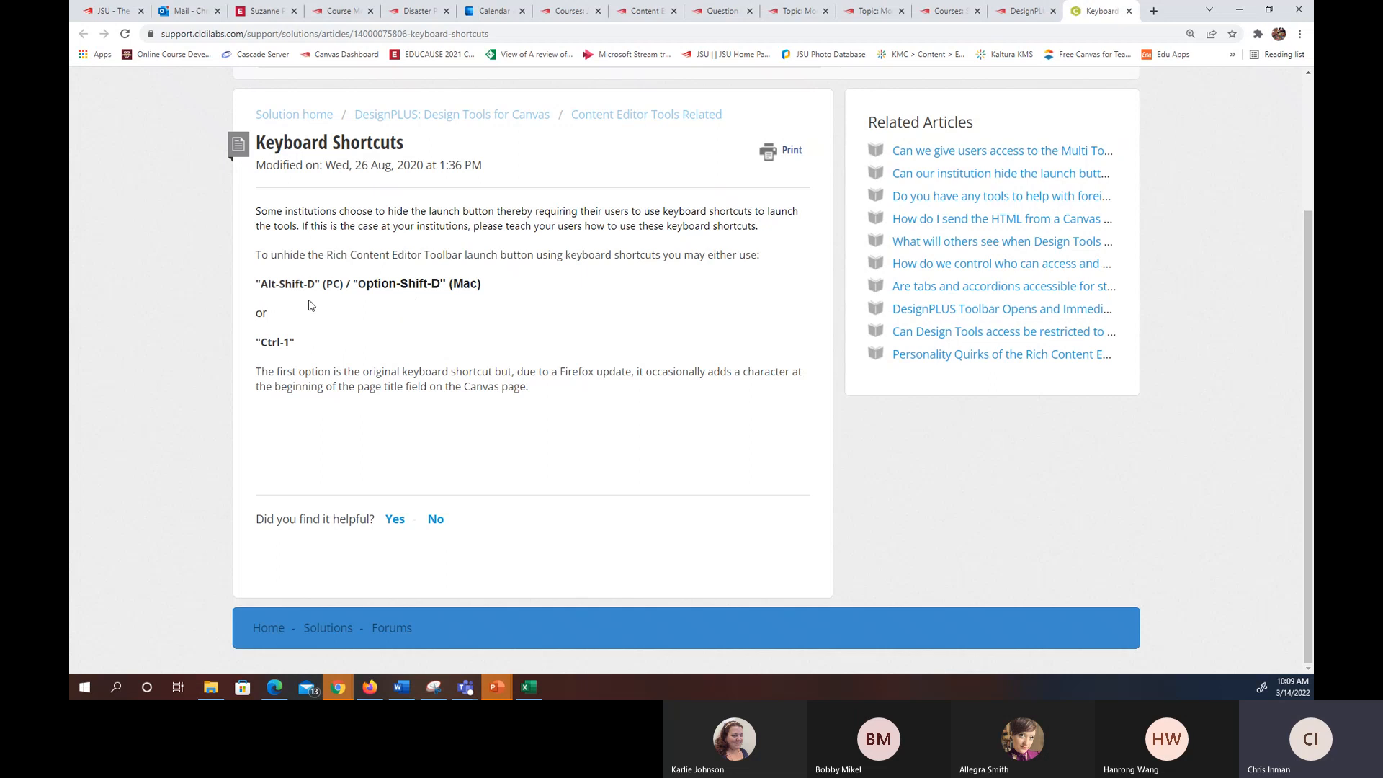
left_click(1027, 10)
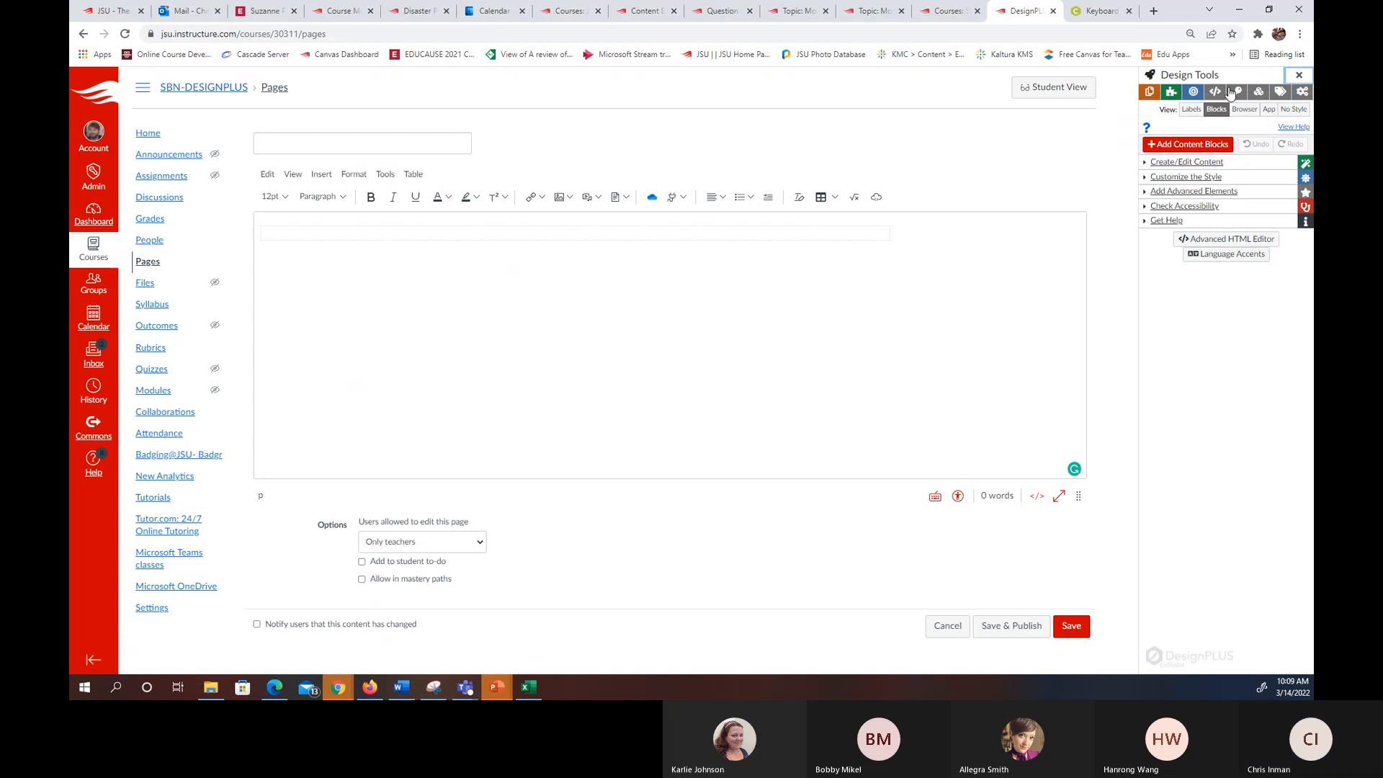
left_click(1299, 76)
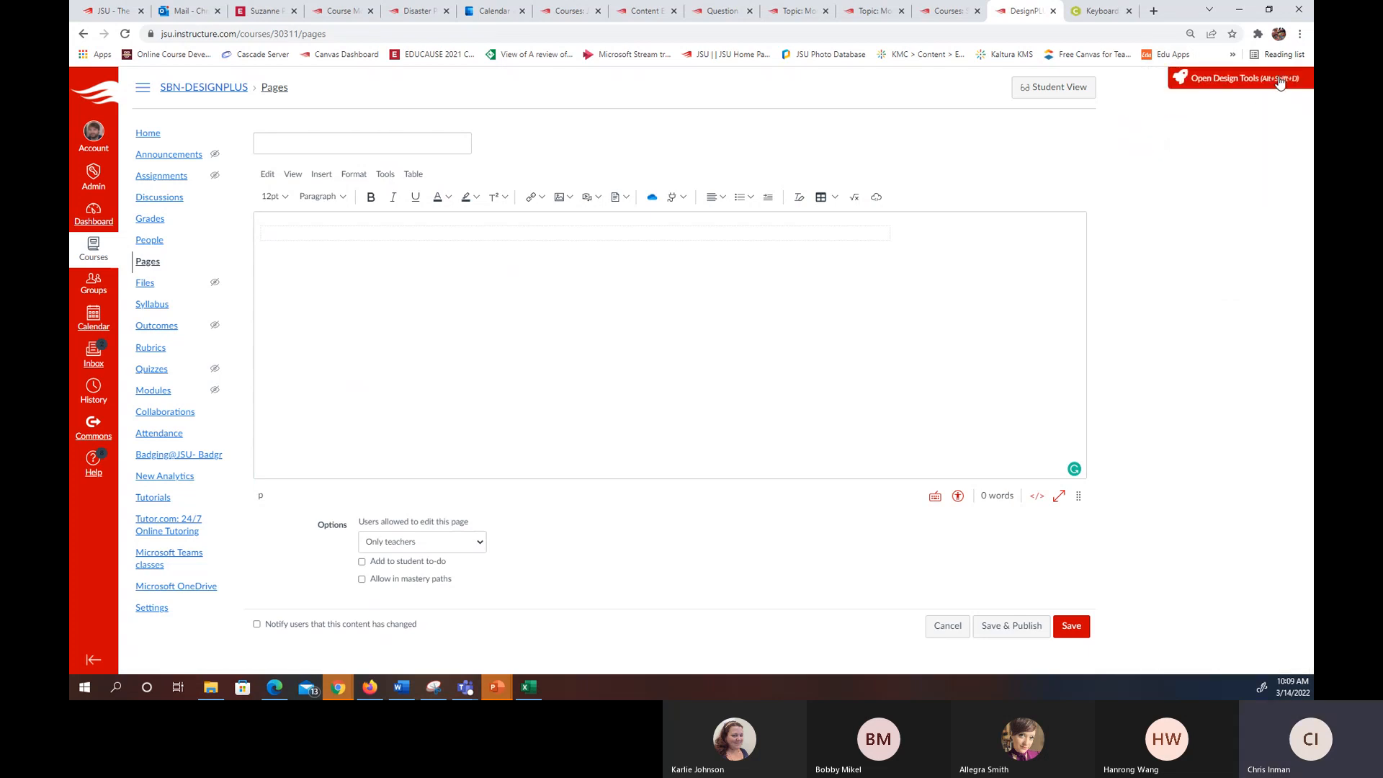
key("alt")
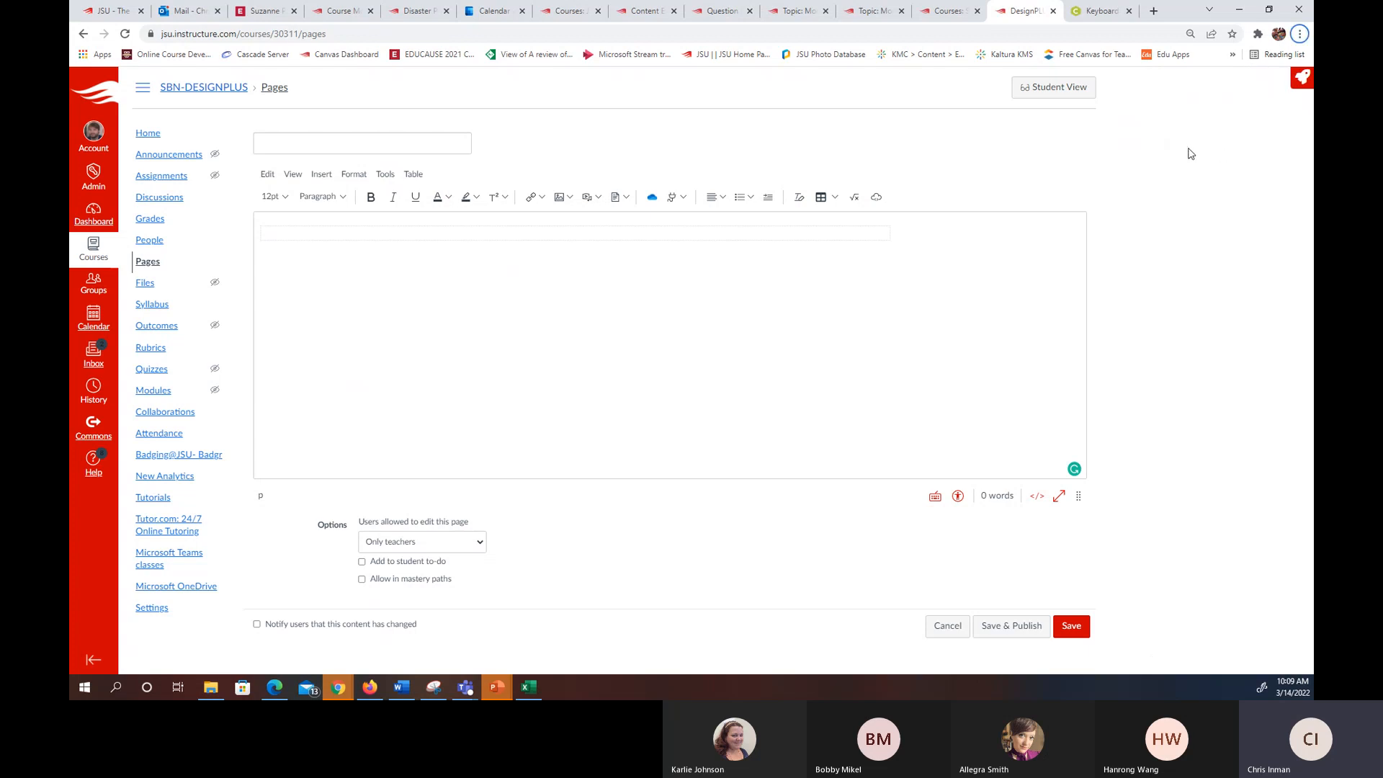
left_click(1259, 85)
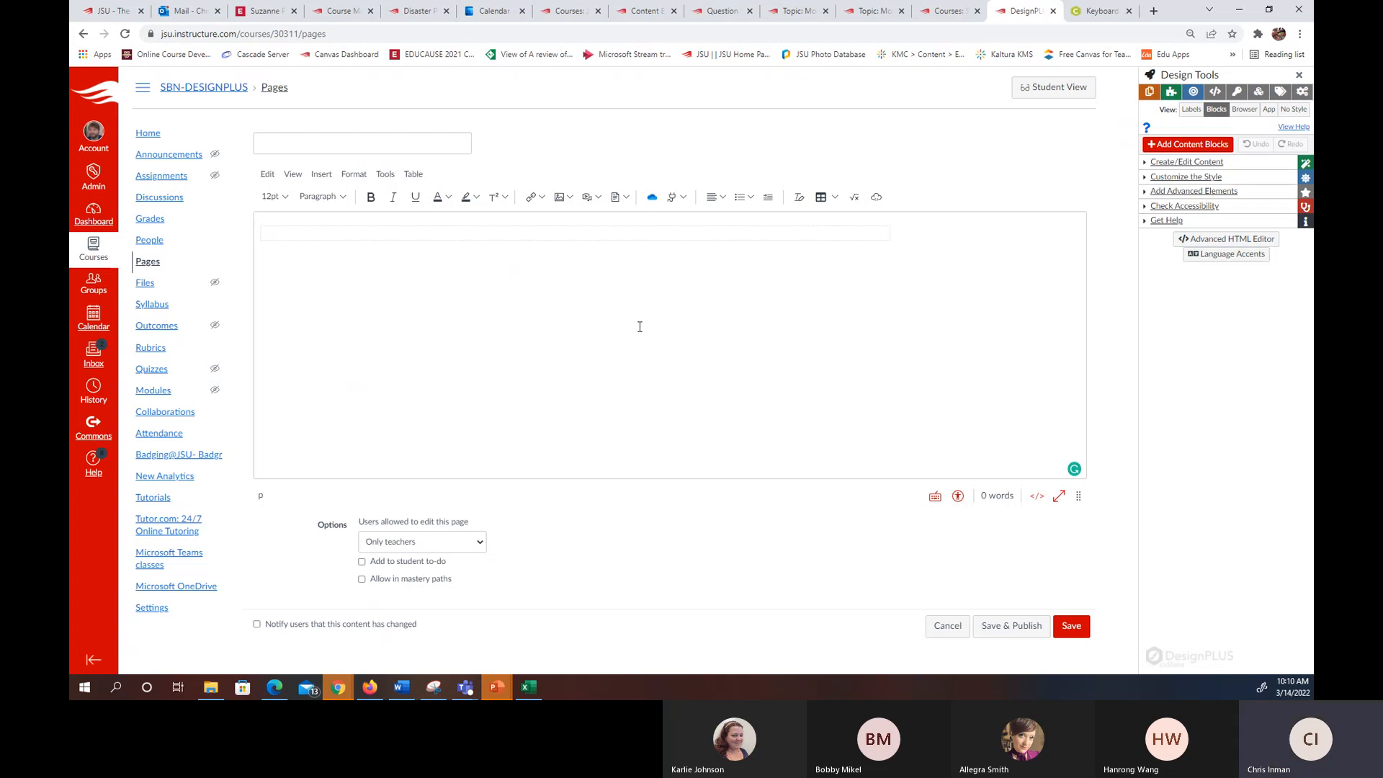
left_click(512, 237)
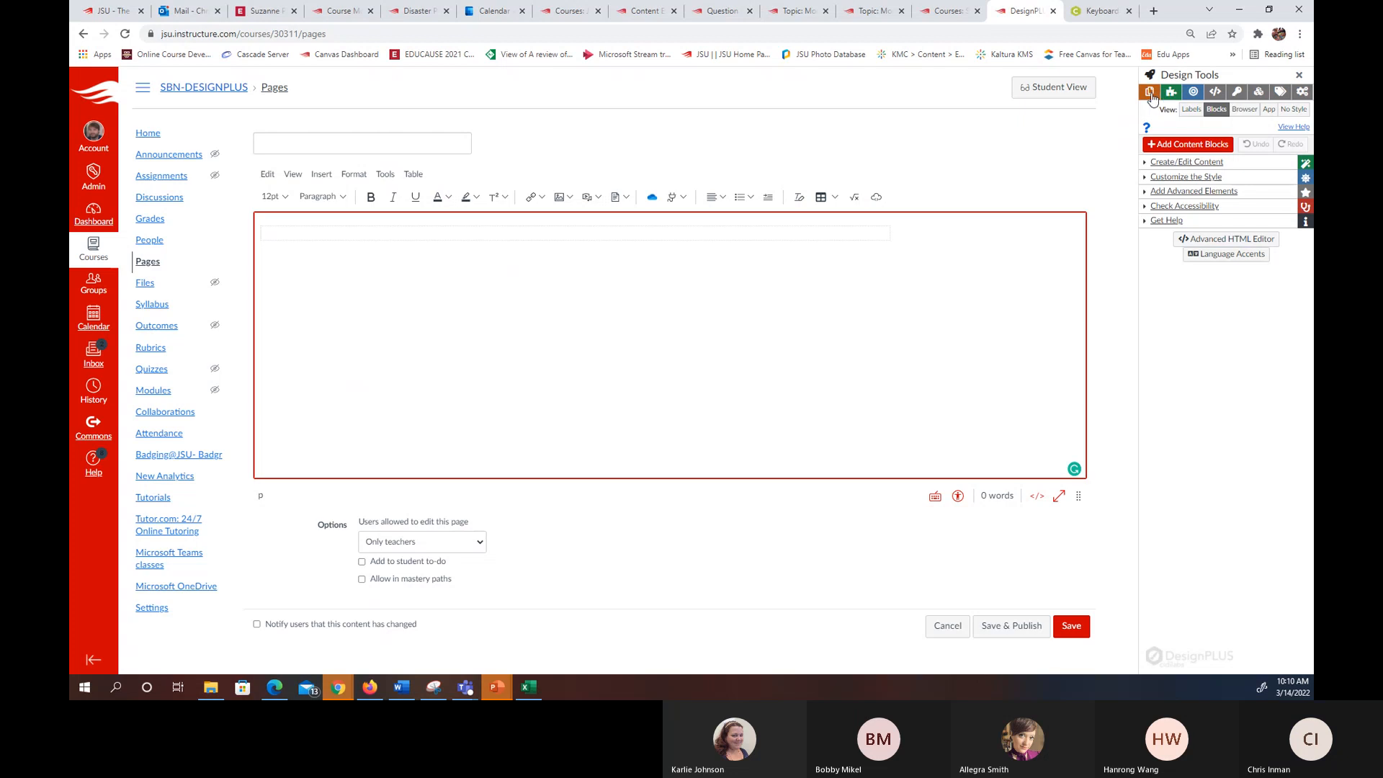
- Set the comfort level in the Design Tools settings to Advanced and look over the style tools
left_click(1303, 92)
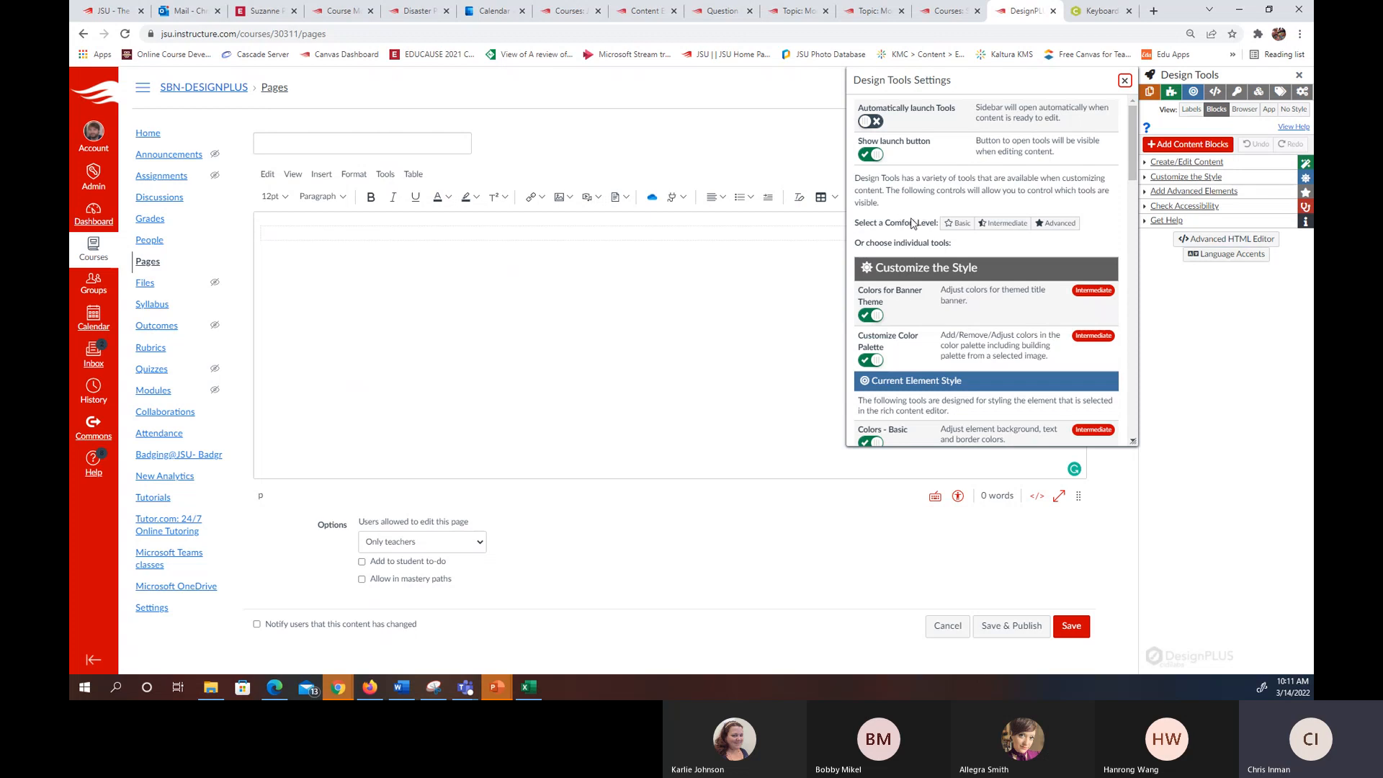
left_click(1058, 226)
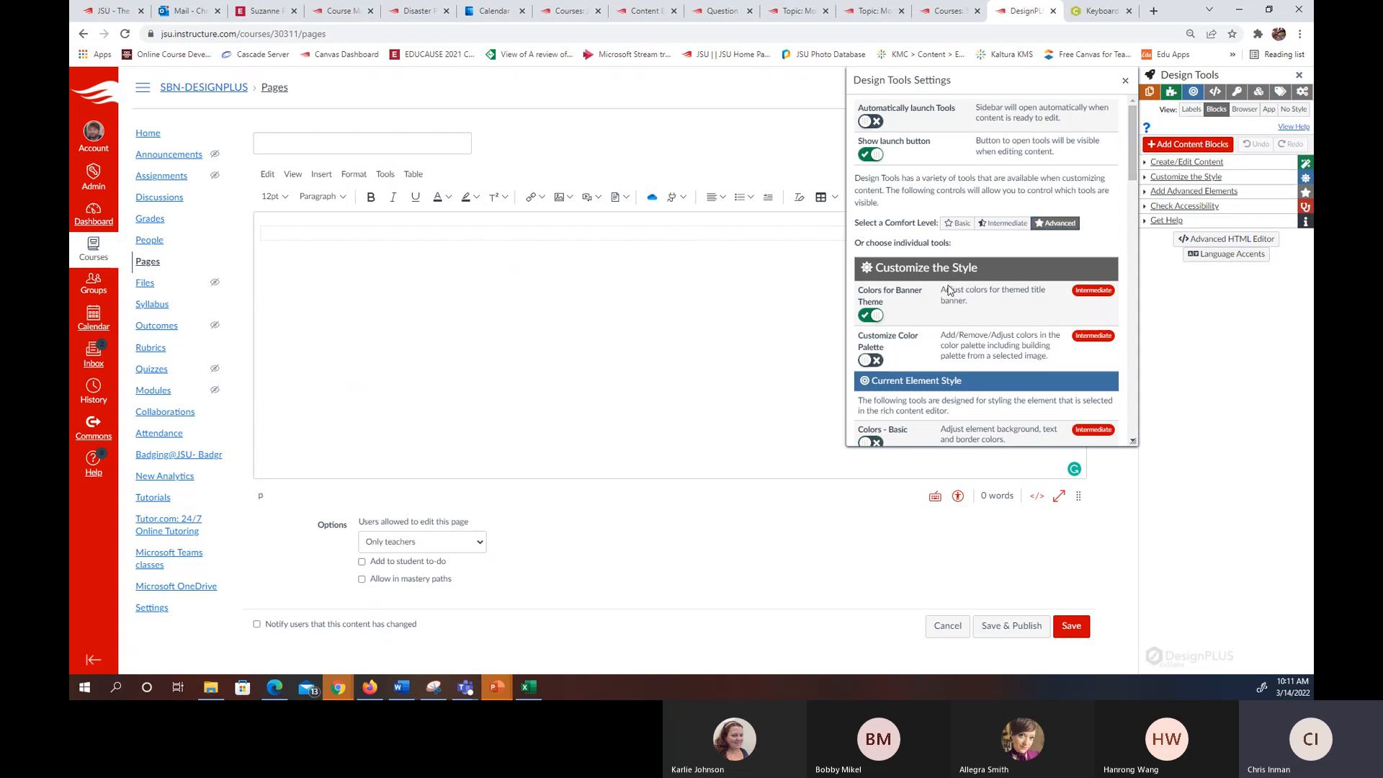
mouse_move(1131, 137)
left_mouse_down()
mouse_move(1123, 391)
mouse_move(1130, 160)
left_mouse_up()
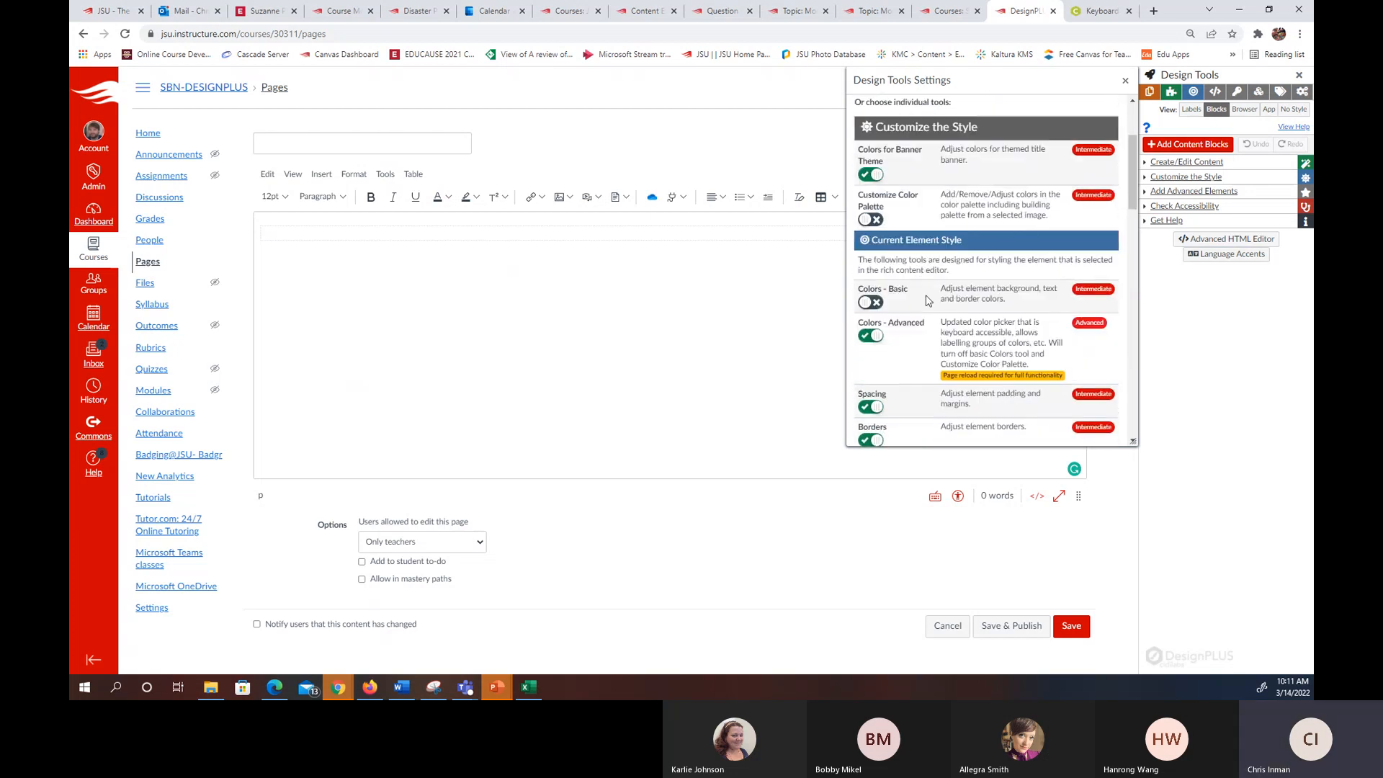
scroll(927, 300, "down", 2)
scroll(927, 300, "up", 3)
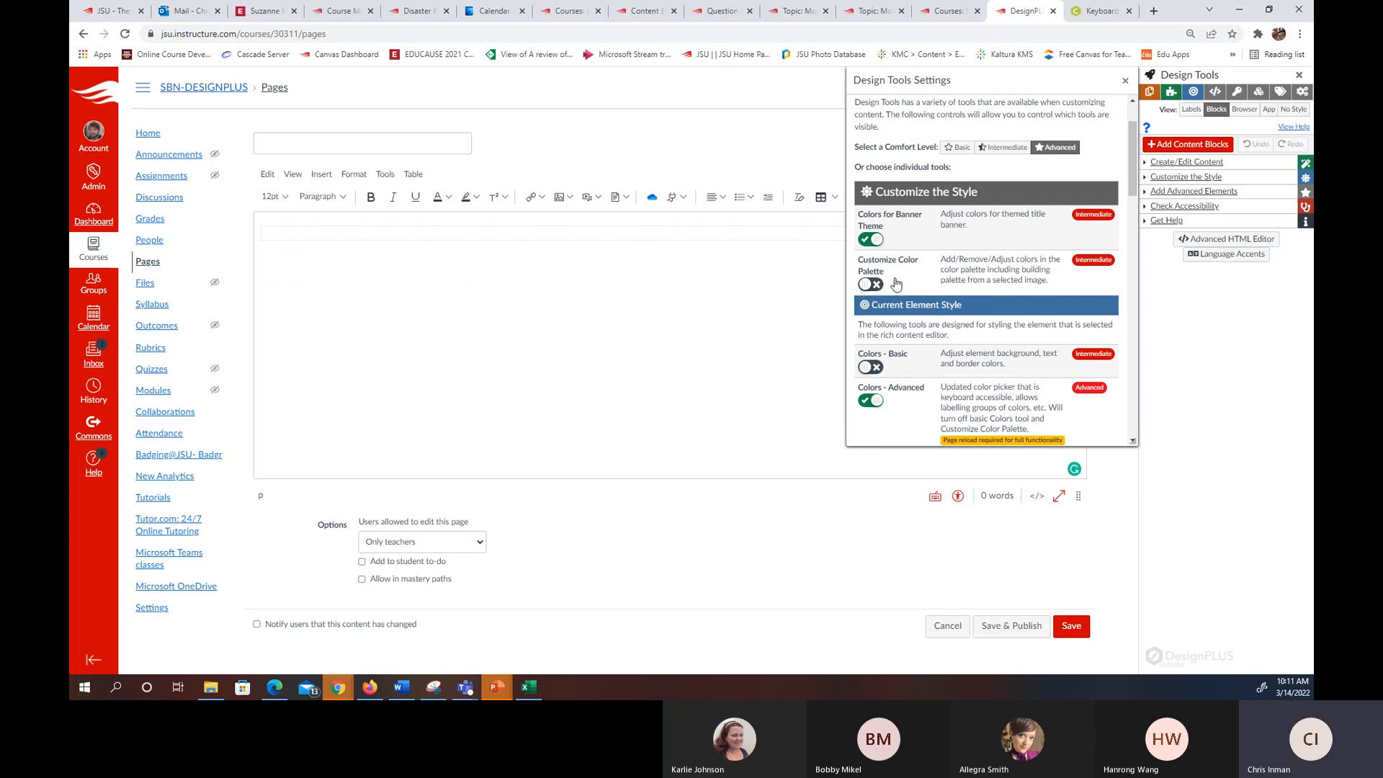
- Turn on Customize Color Palette and Colors - Basic, review the remaining tools, and close the Design Tools settings
left_click(870, 283)
left_click(870, 367)
scroll(1023, 288, "up", 1)
scroll(1042, 262, "down", 4)
scroll(1046, 274, "down", 10)
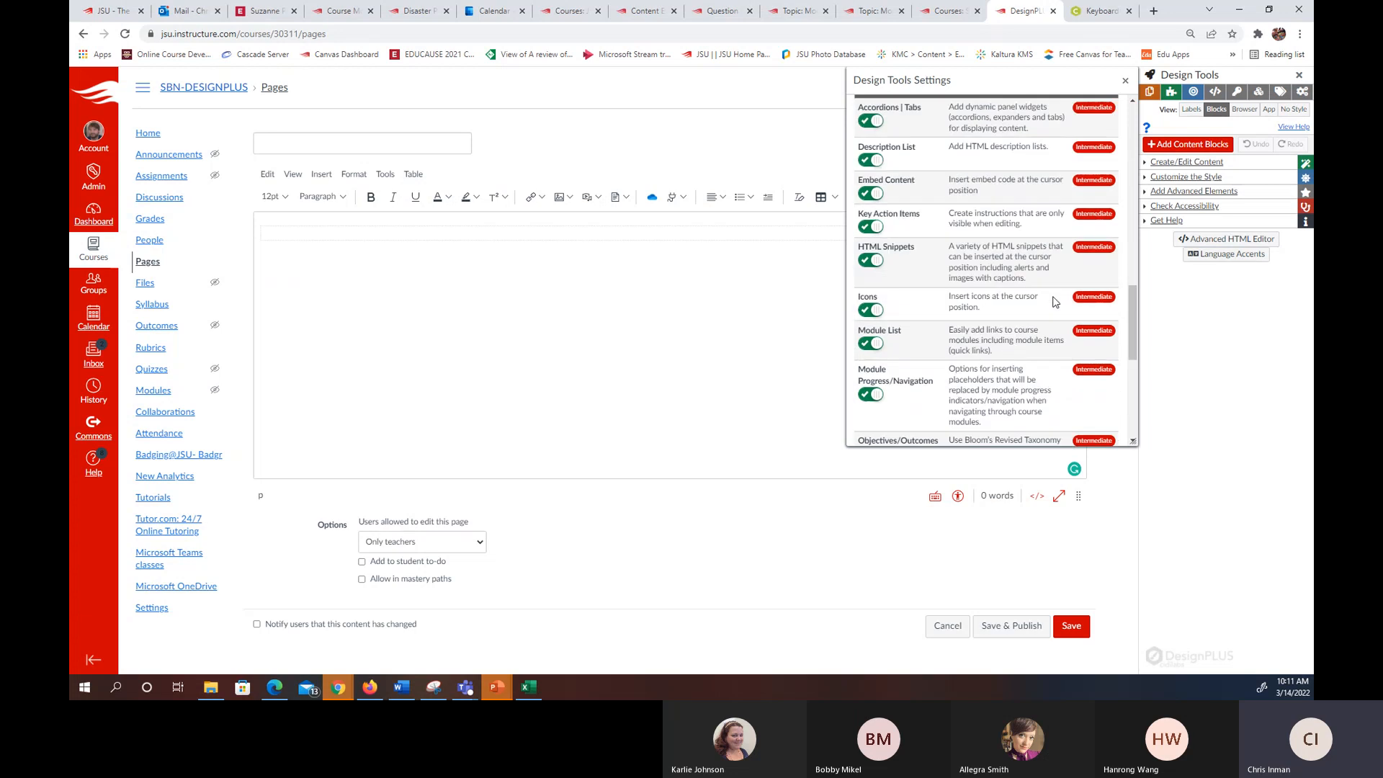
scroll(1053, 297, "down", 3)
scroll(1052, 296, "up", 15)
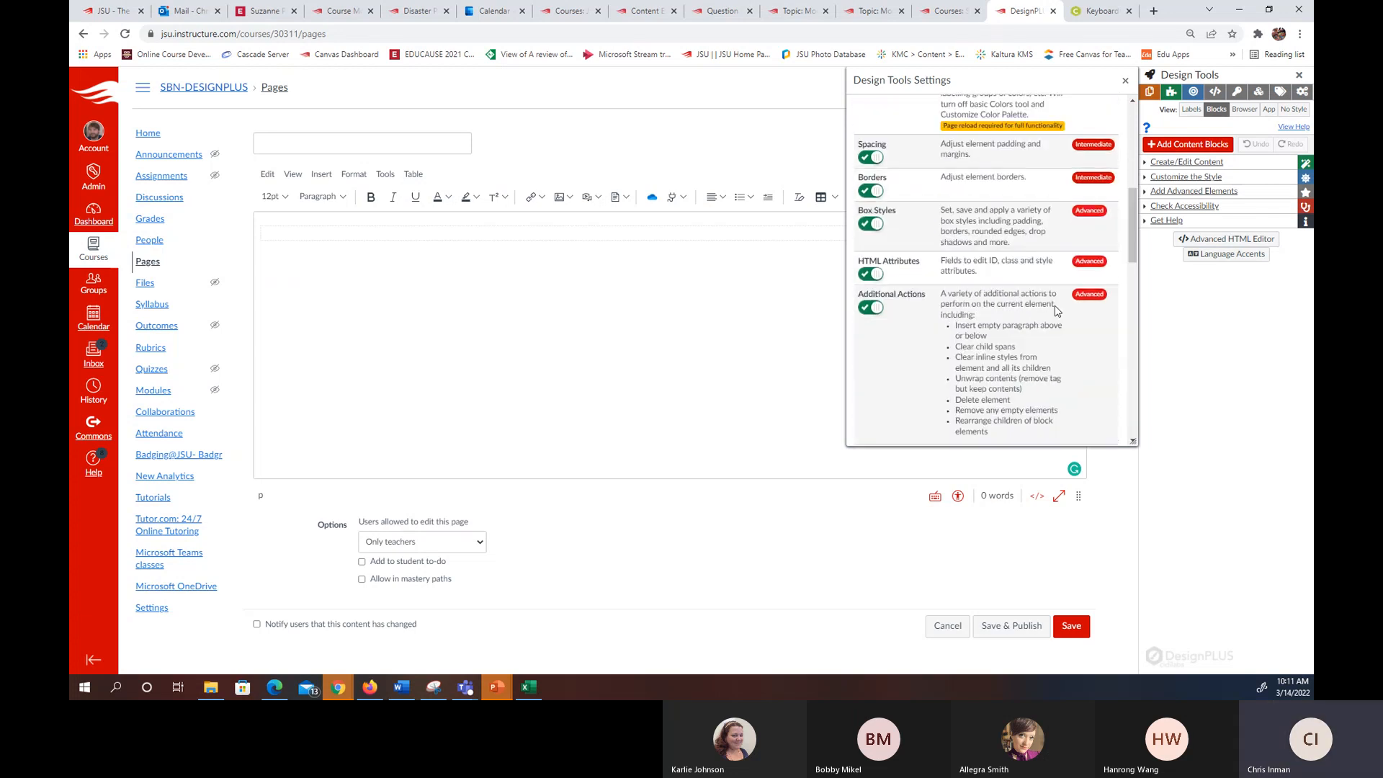
left_click(1124, 82)
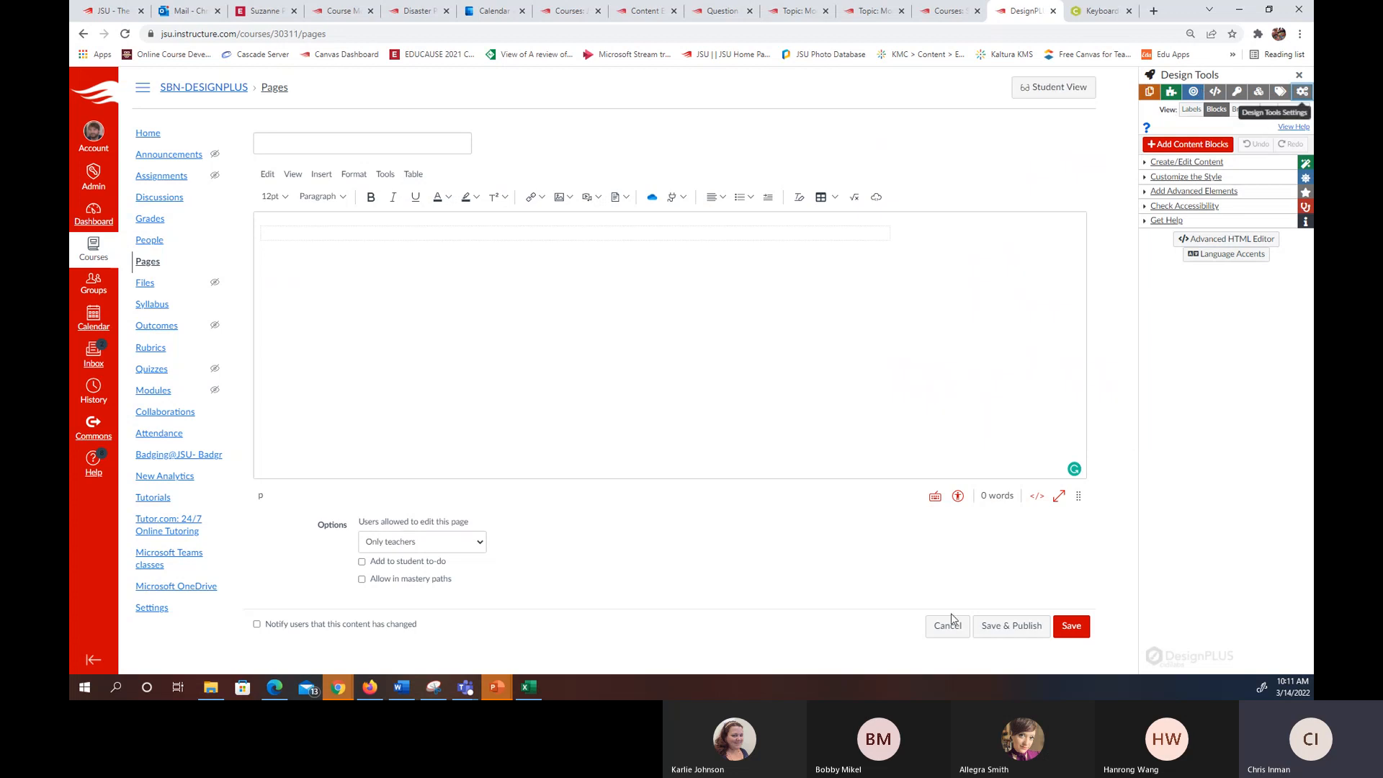
- Save the new page as "DesignPLUS Demo Page 1" and reopen it for editing with the Design Tools sidebar
left_click(424, 140)
type("DesignPLUS Demo Page 1")
left_click(1091, 632)
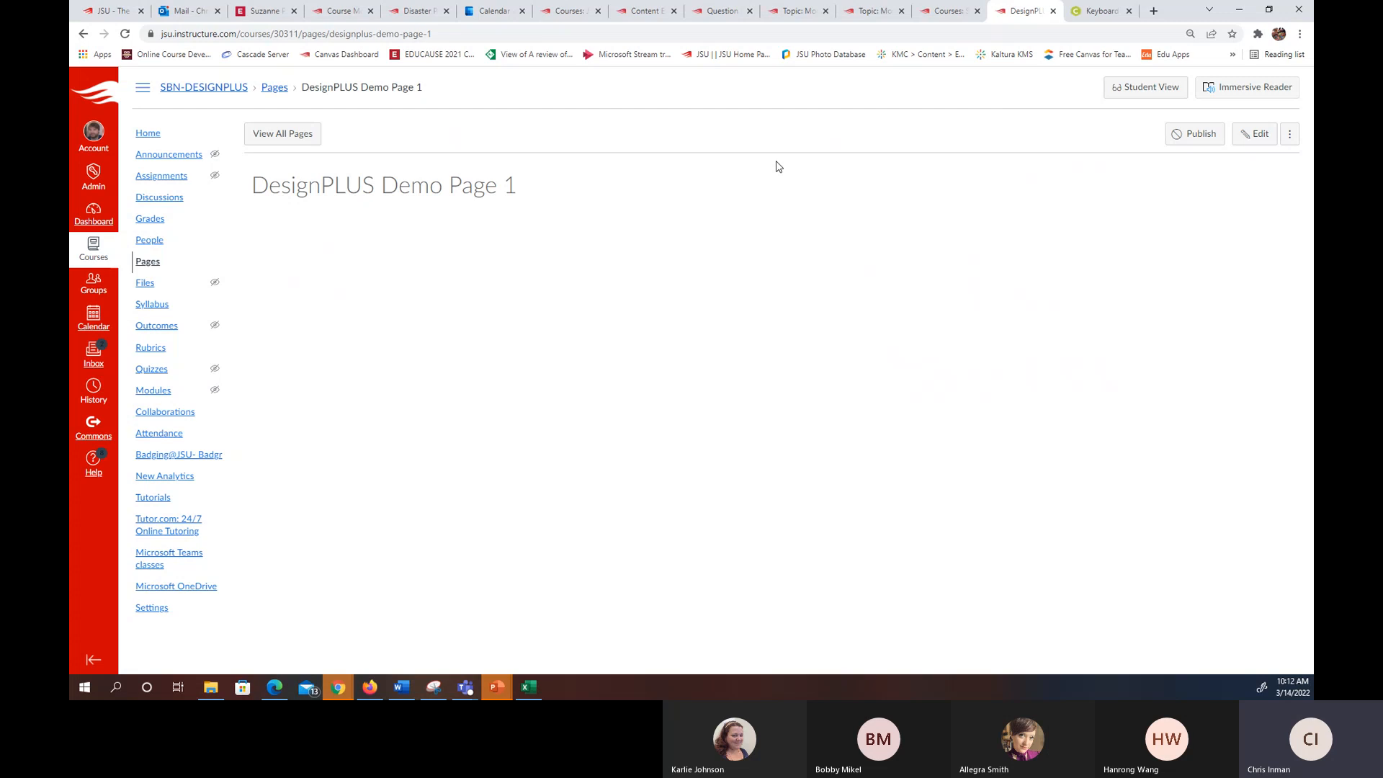
left_click(1250, 135)
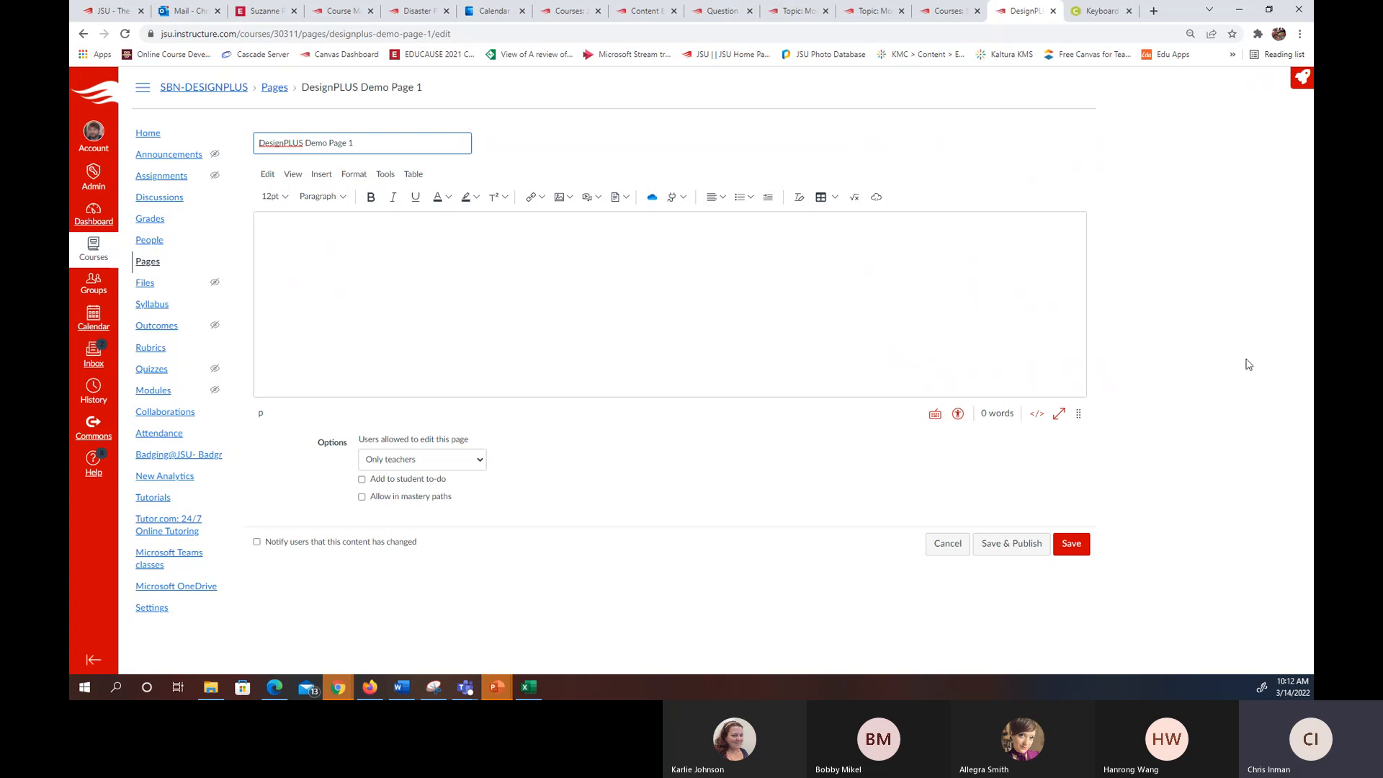
left_click(1268, 80)
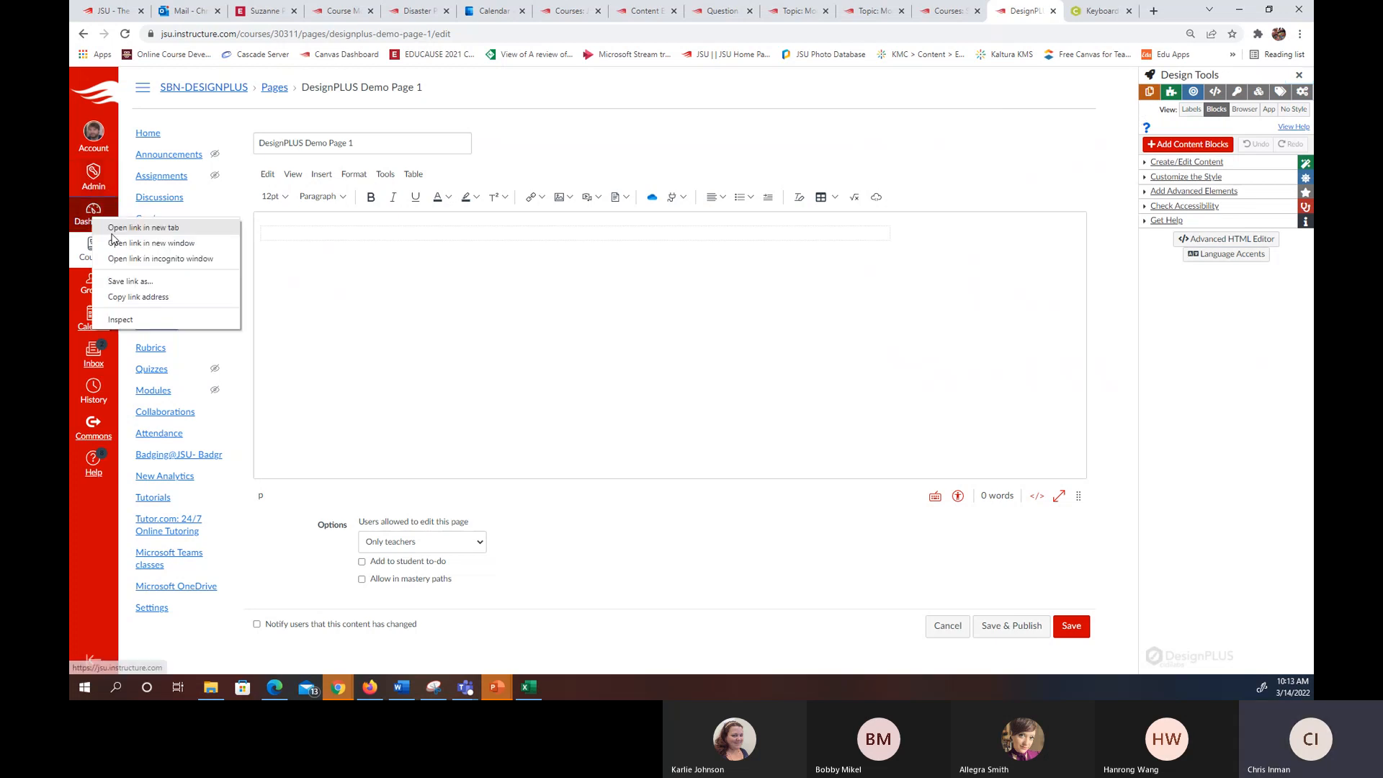
- Open the Canvas Dashboard in a separate browser tab and switch to it
right_click(94, 222)
left_click(131, 231)
left_click(1110, 9)
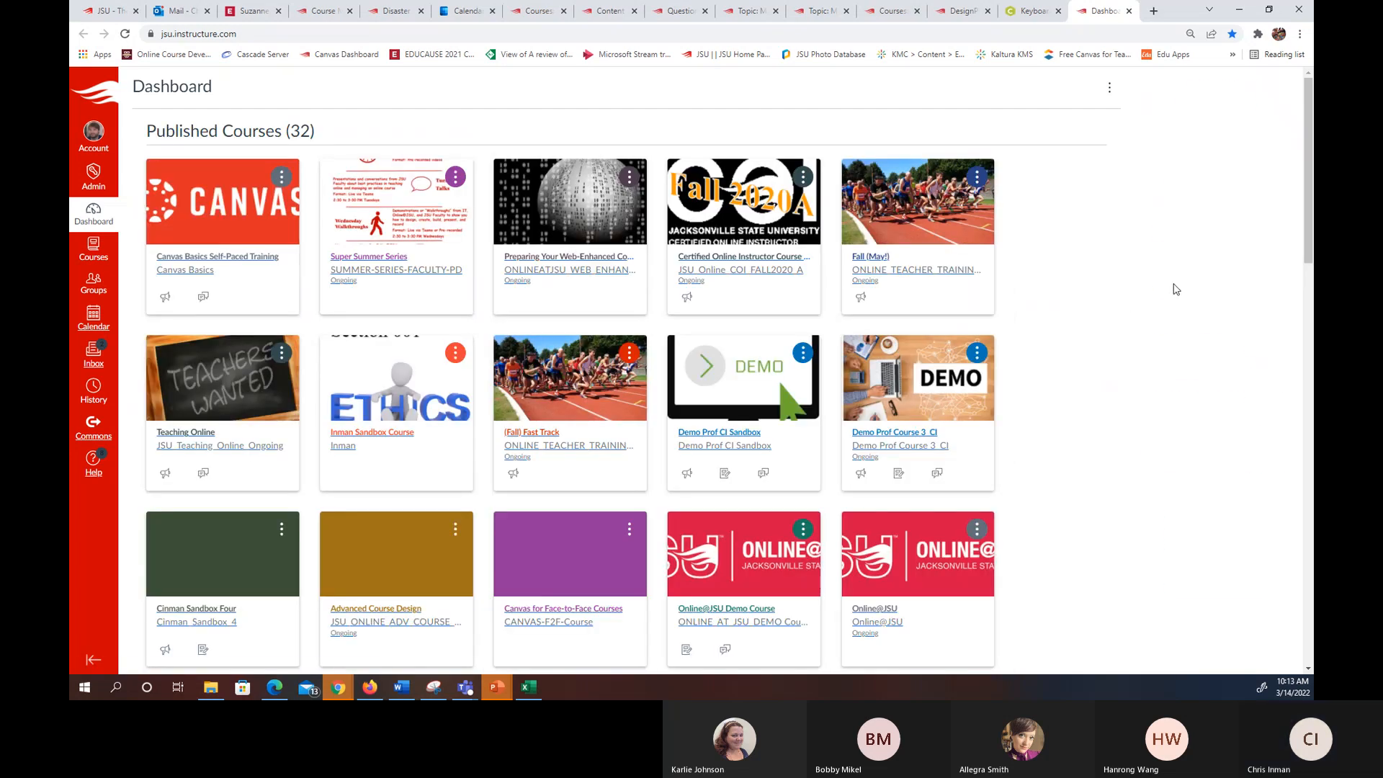
- Open the Fall (May!) course from the Dashboard in its own browser tab and view its home page
right_click(948, 209)
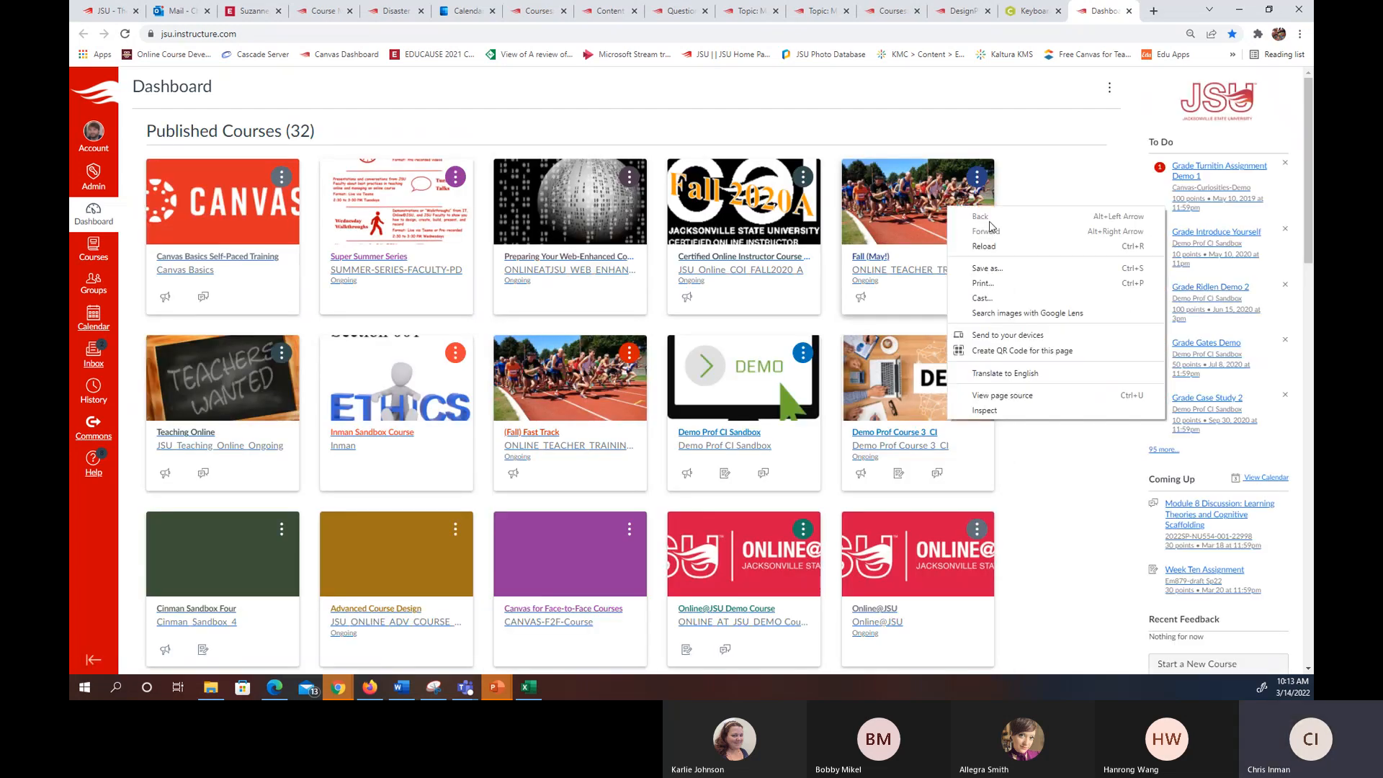
left_click(941, 228)
right_click(909, 270)
left_click(936, 280)
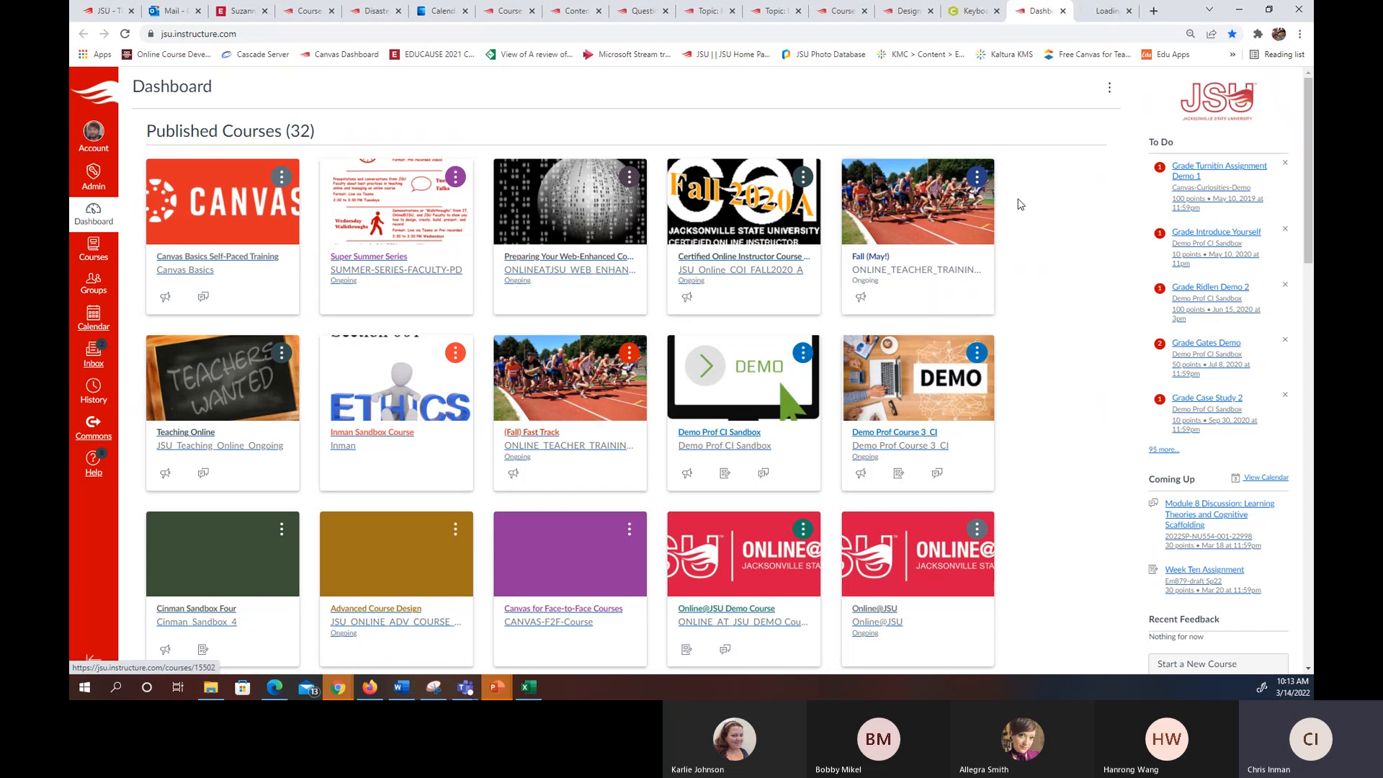
left_click(1102, 7)
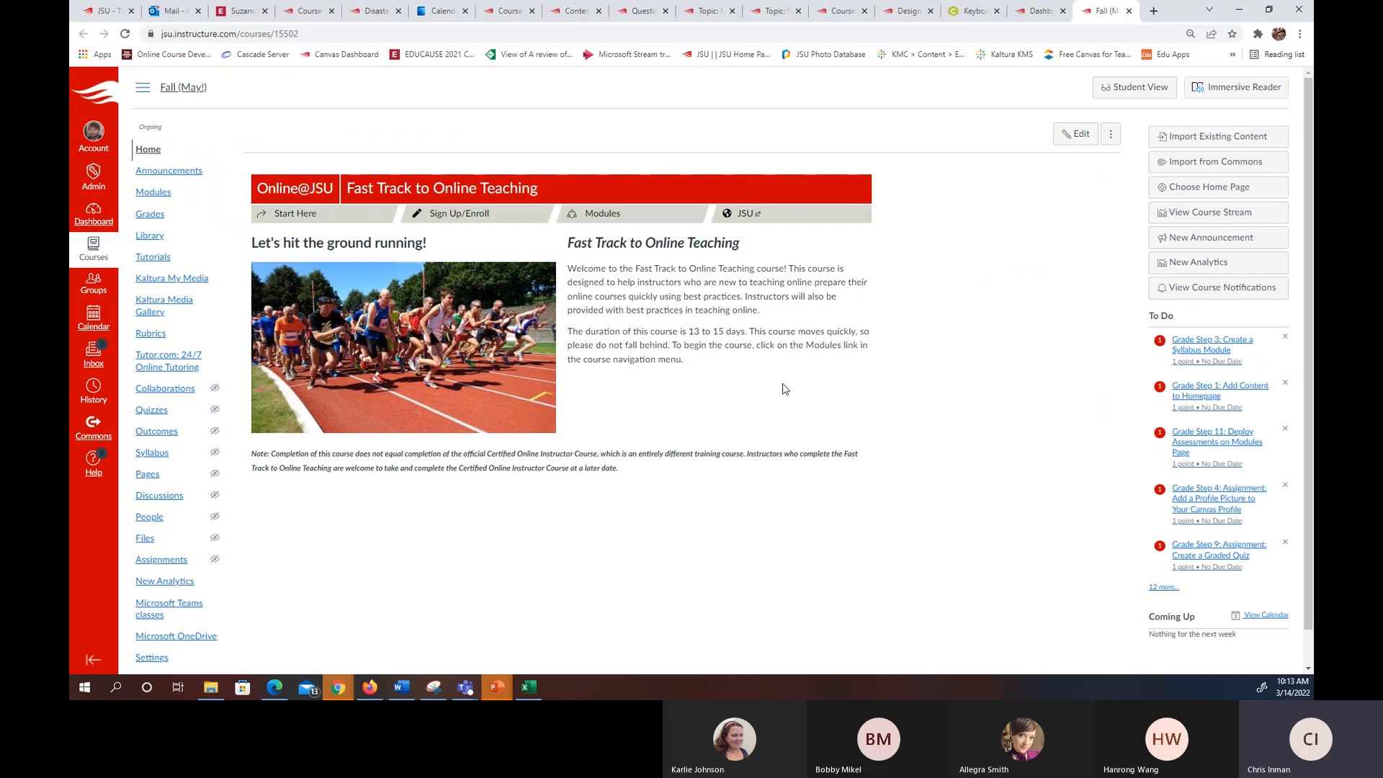
- Return to the Dashboard, open the Certified Online Instructor Course (Fall 2021) in its own browser tab, and view its home page
left_click(1037, 11)
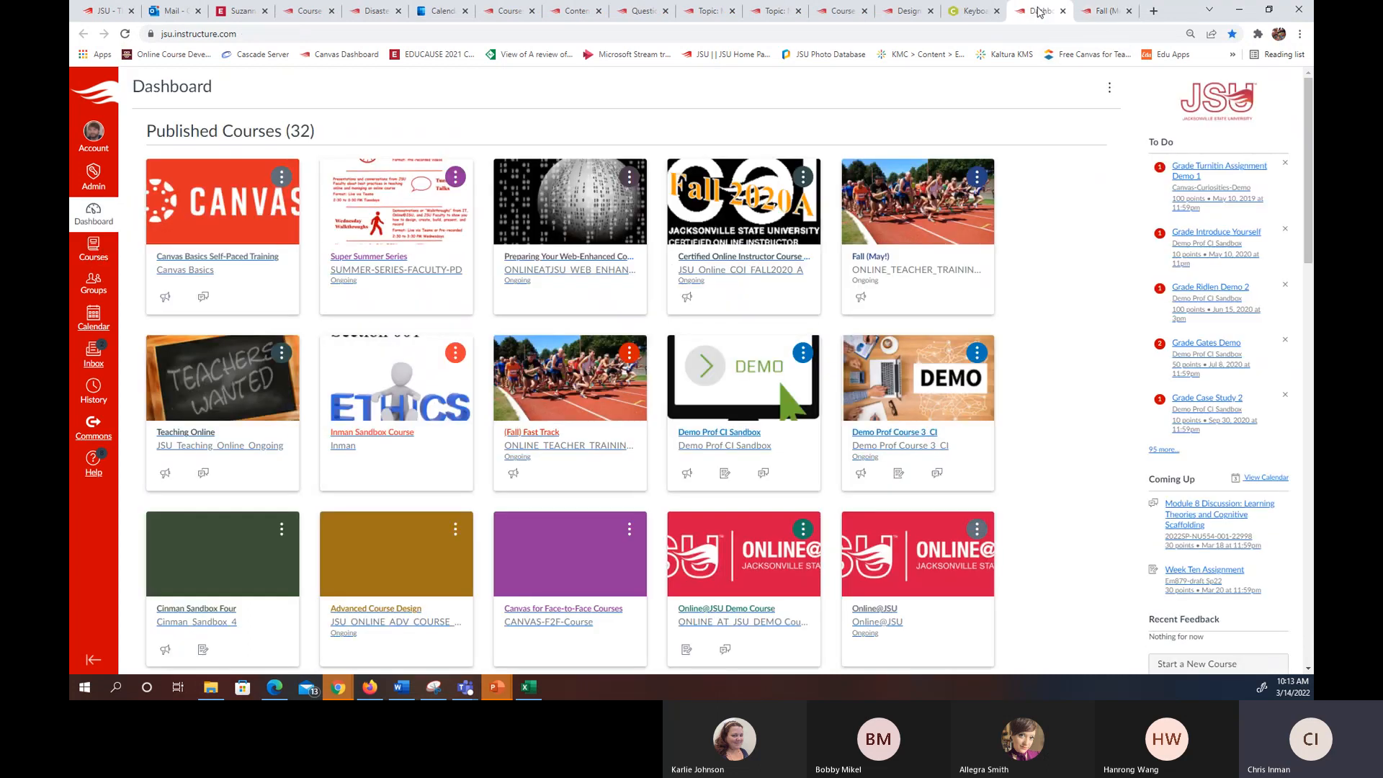
scroll(686, 300, "down", 1)
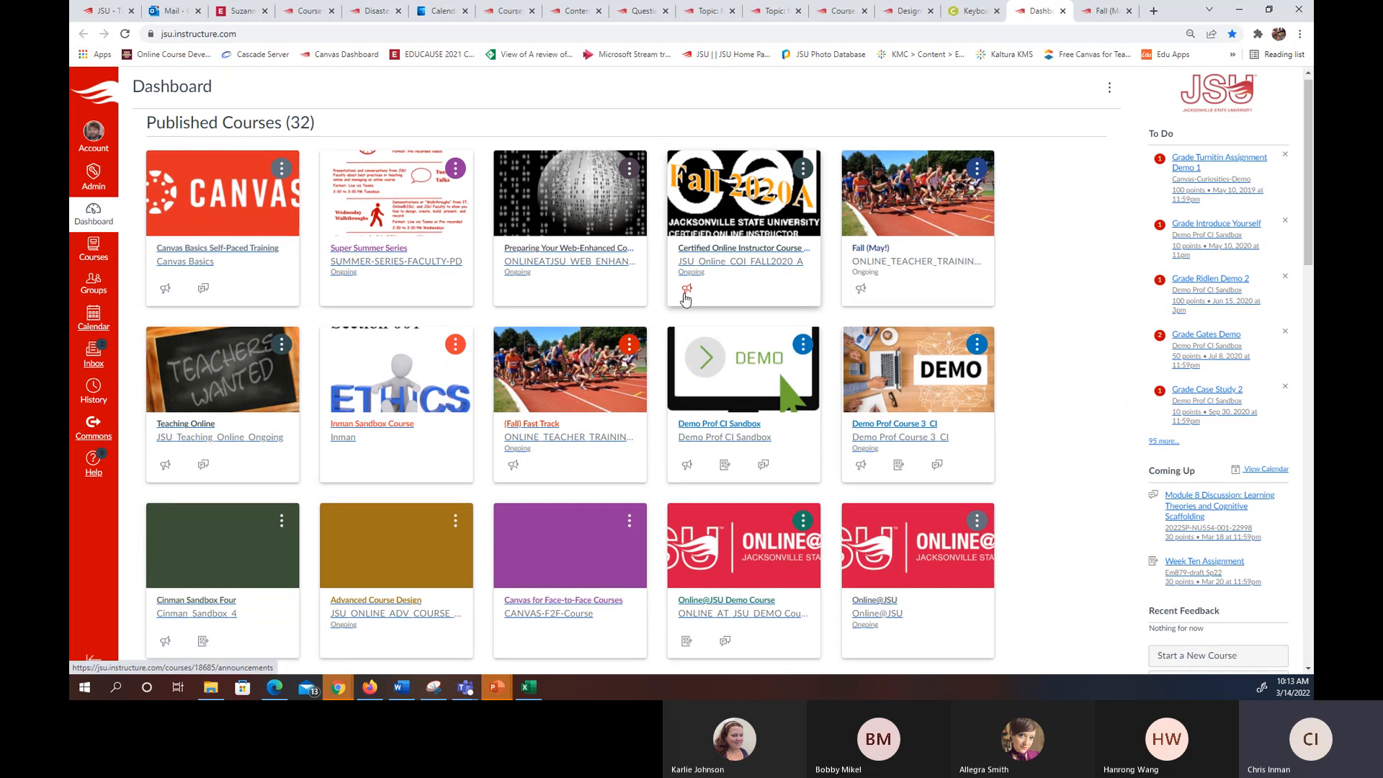
scroll(685, 300, "down", 4)
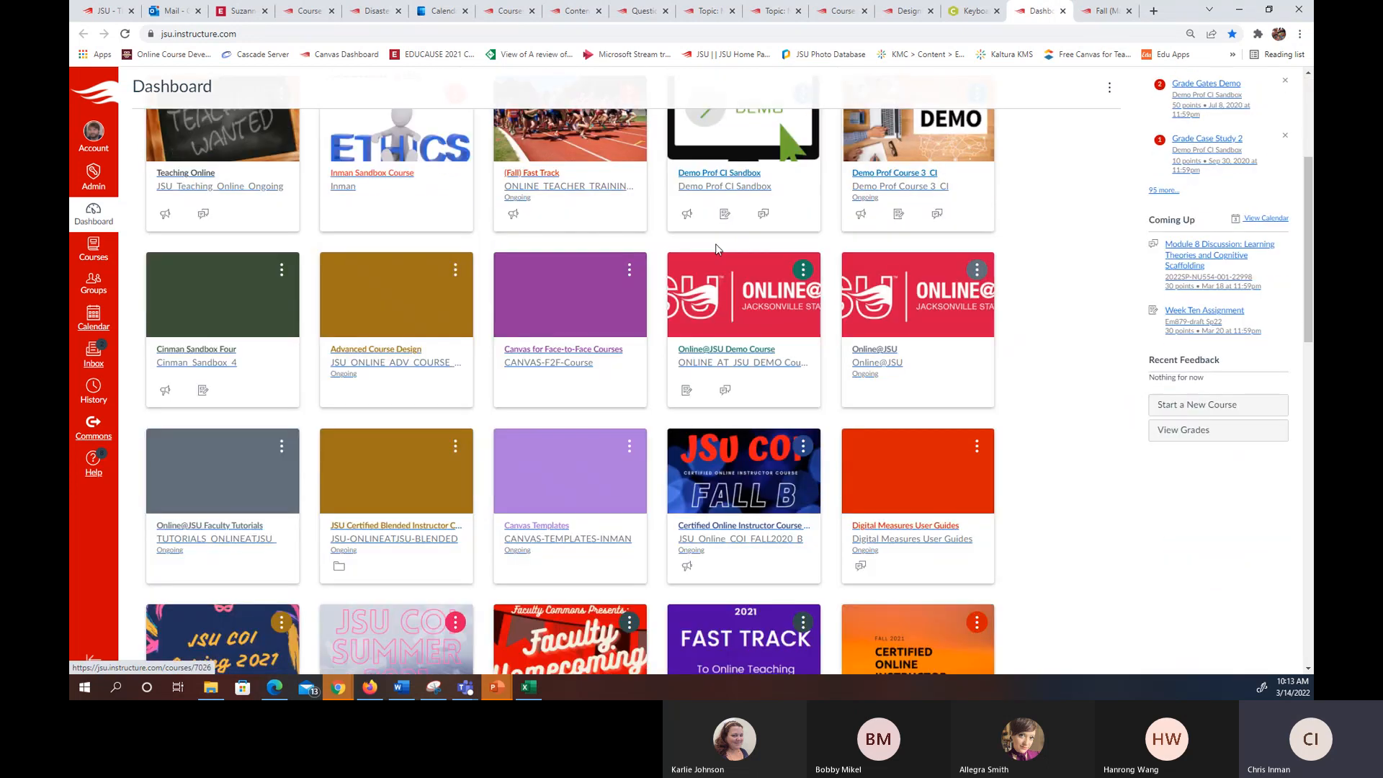
scroll(715, 249, "down", 5)
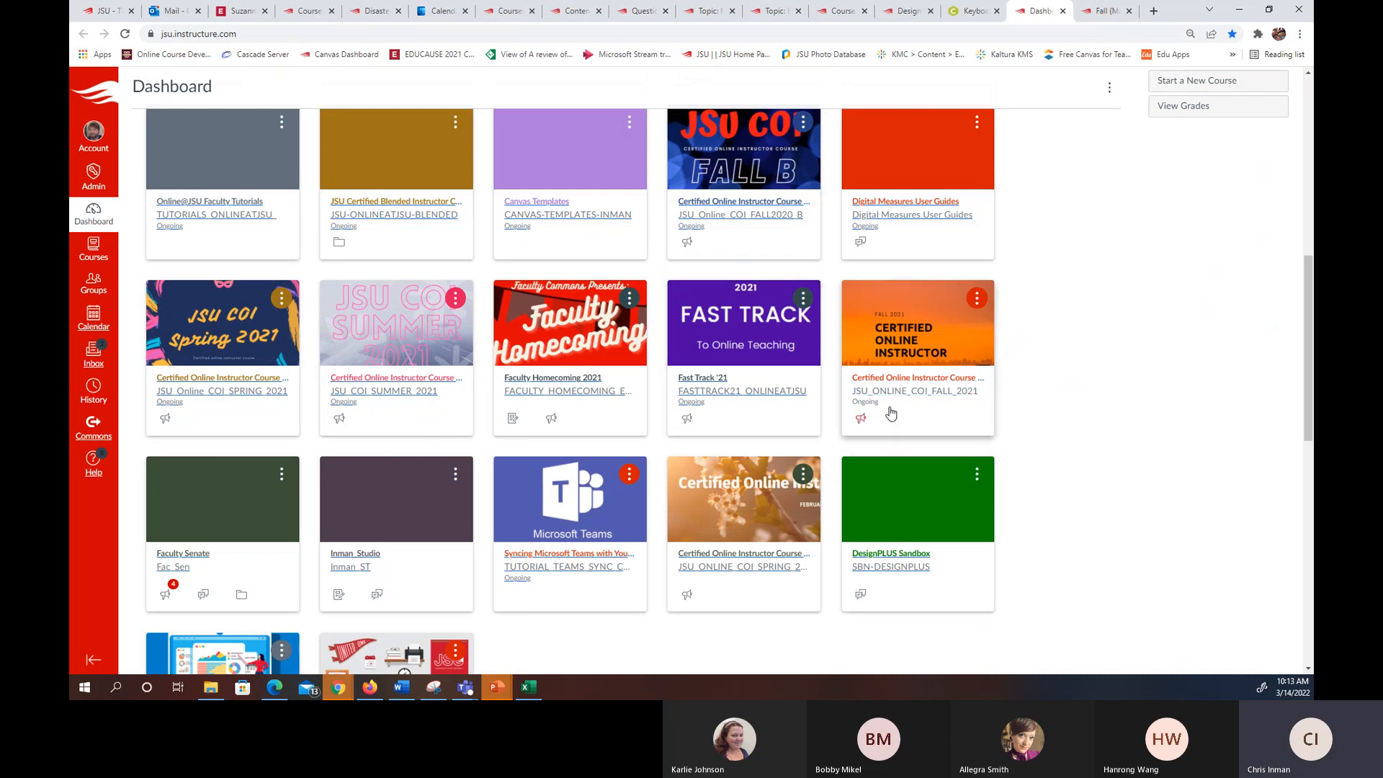
right_click(912, 301)
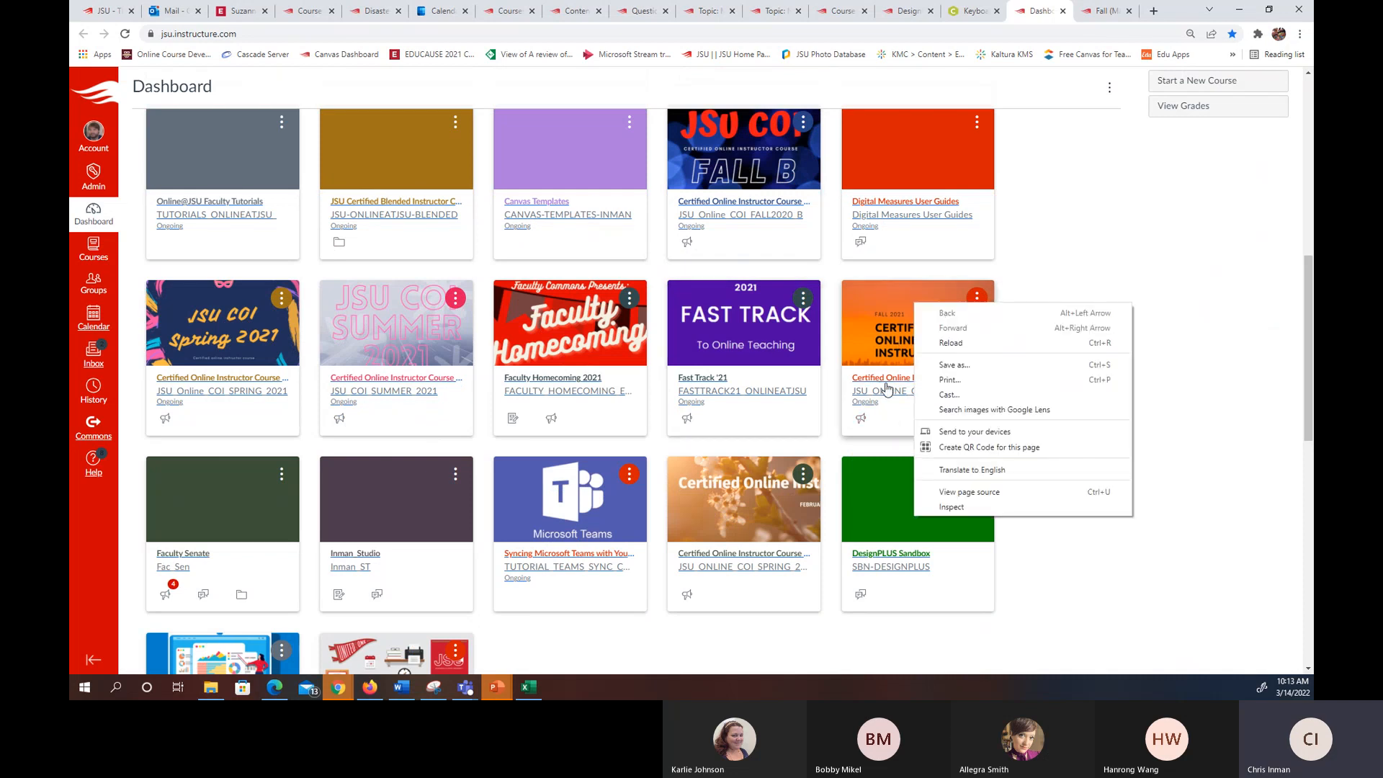
right_click(886, 387)
left_click(937, 393)
left_click(1102, 11)
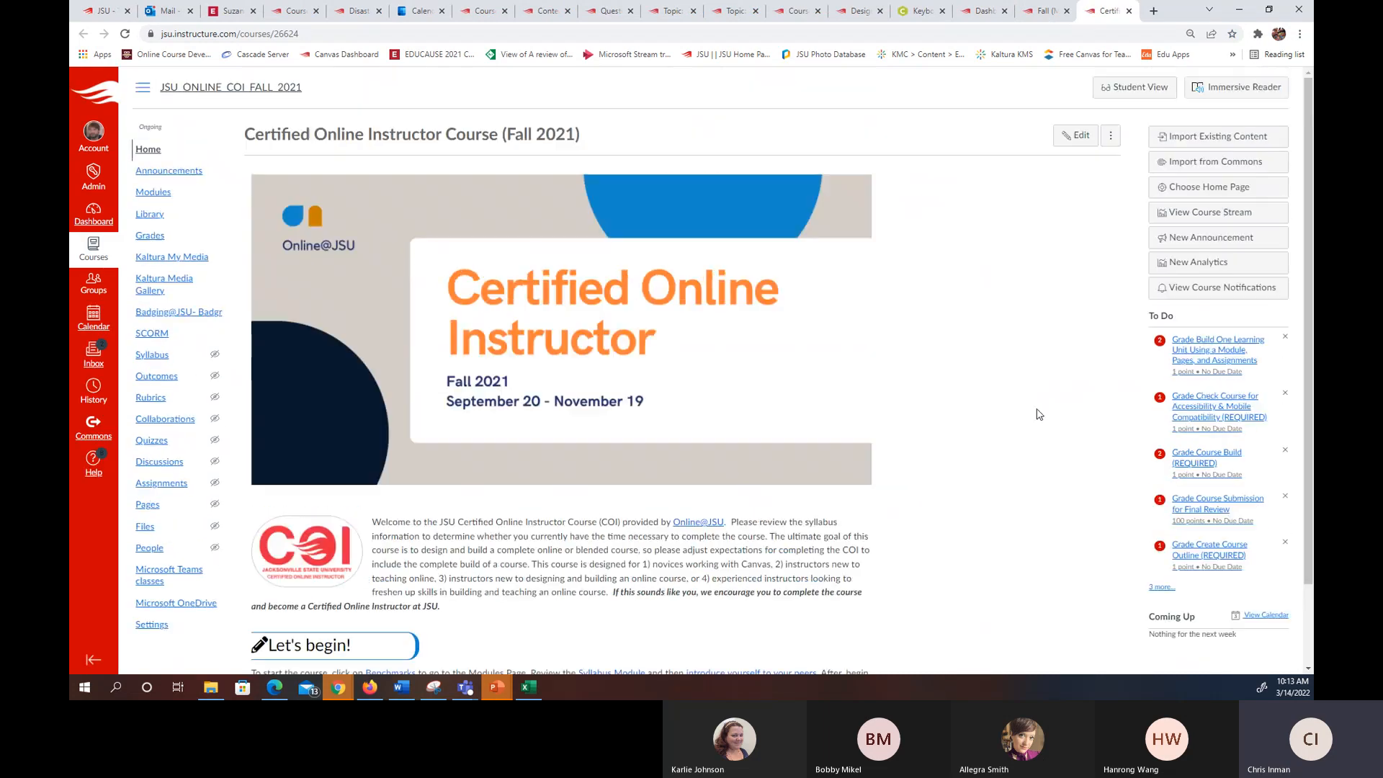
- Close the Certified Online Instructor course, open the Spring 2022 Intro: Inst Design course from the Dashboard in its own tab, and examine its home page design
left_click(1129, 11)
left_click(980, 11)
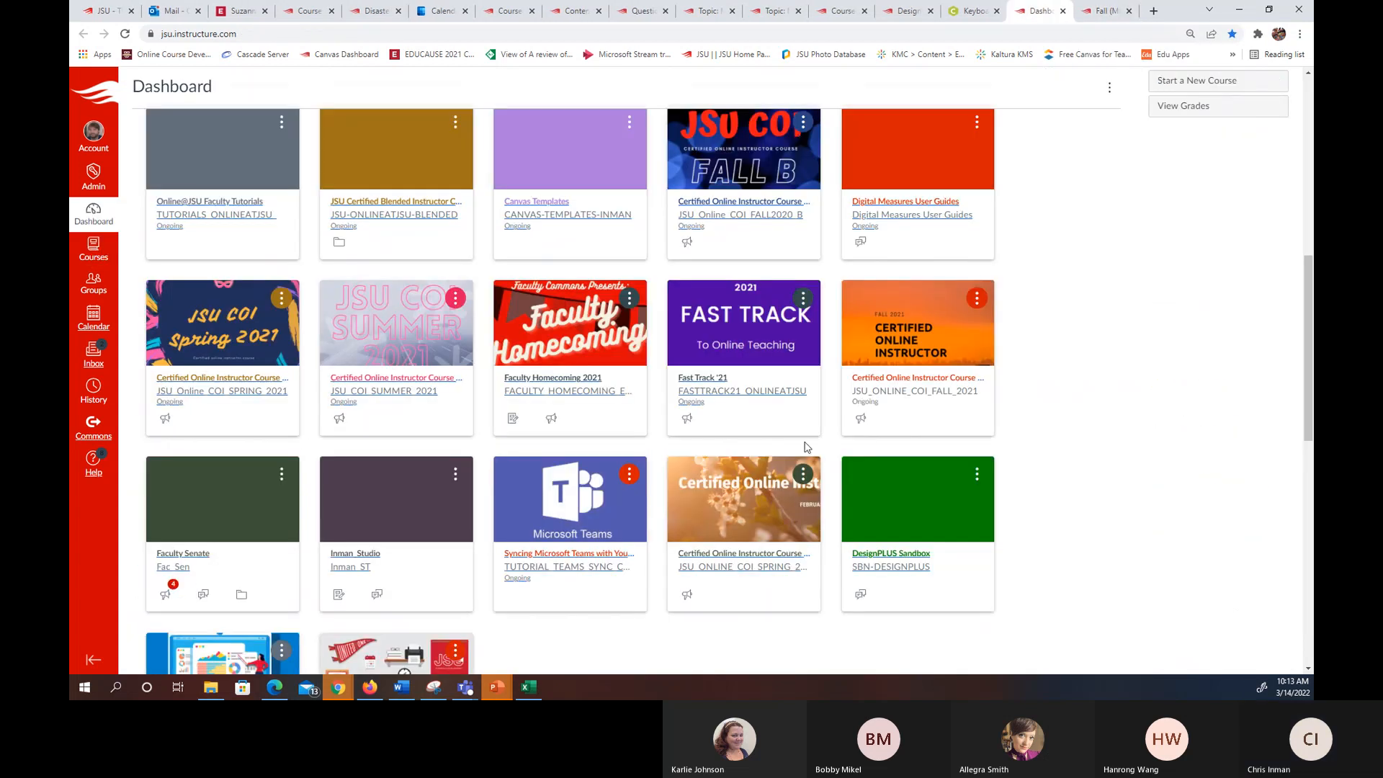
scroll(884, 440, "down", 4)
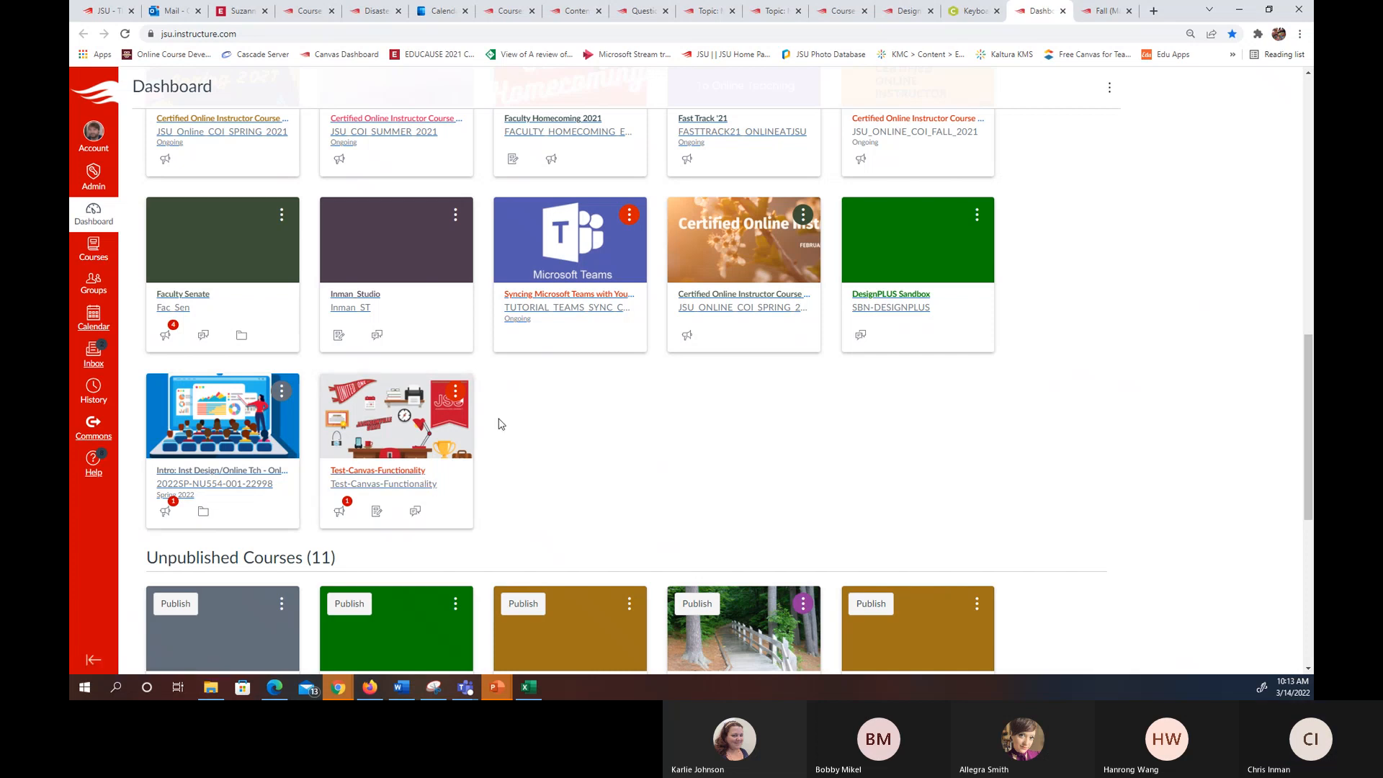
right_click(239, 490)
left_click(288, 494)
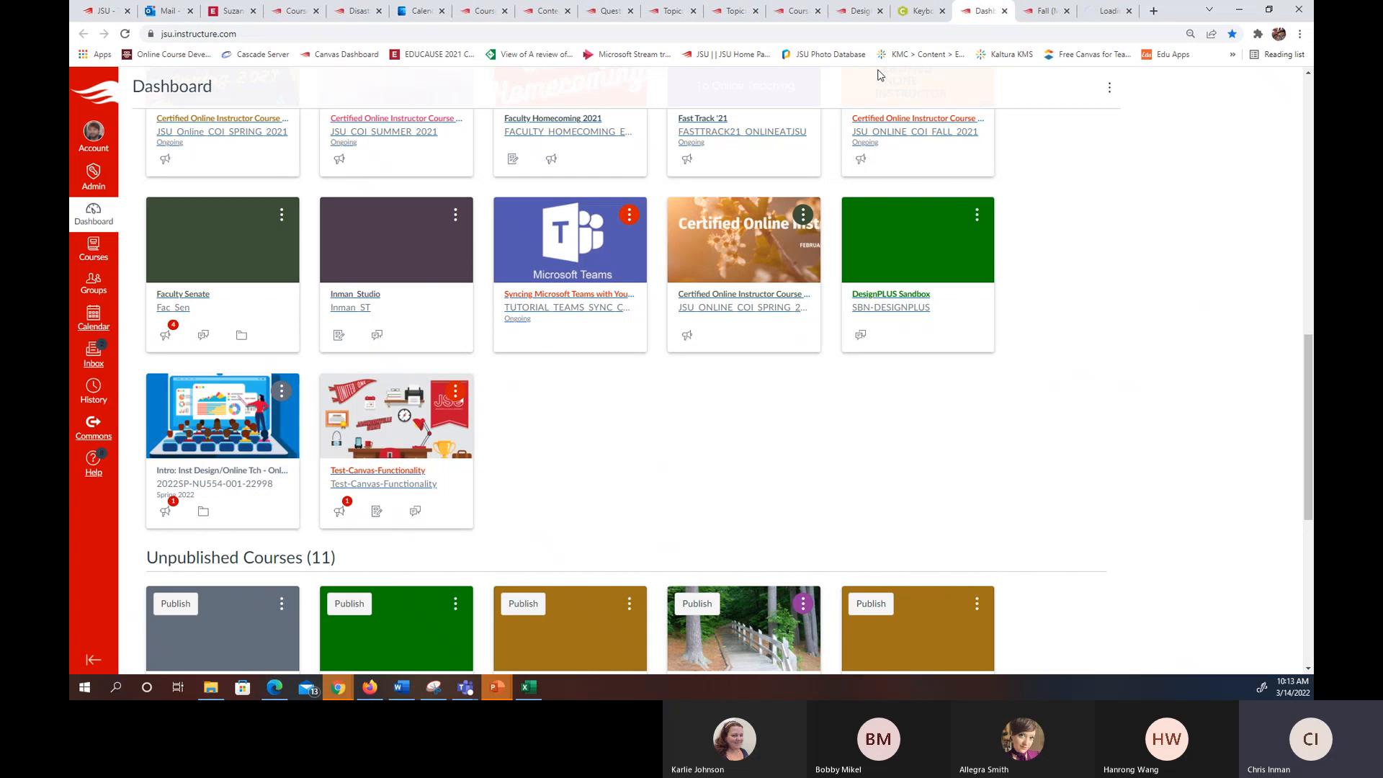
left_click(1093, 9)
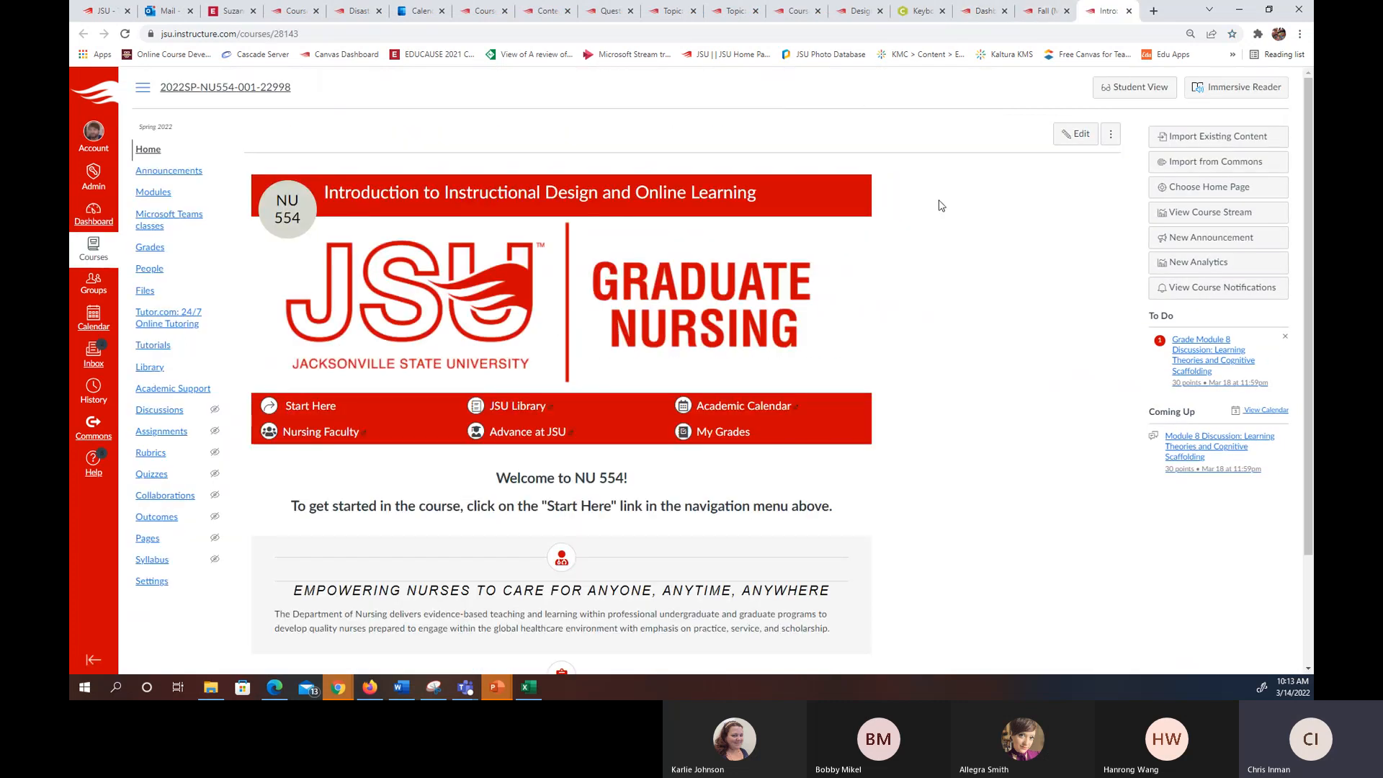
scroll(947, 207, "down", 3)
scroll(976, 244, "up", 1)
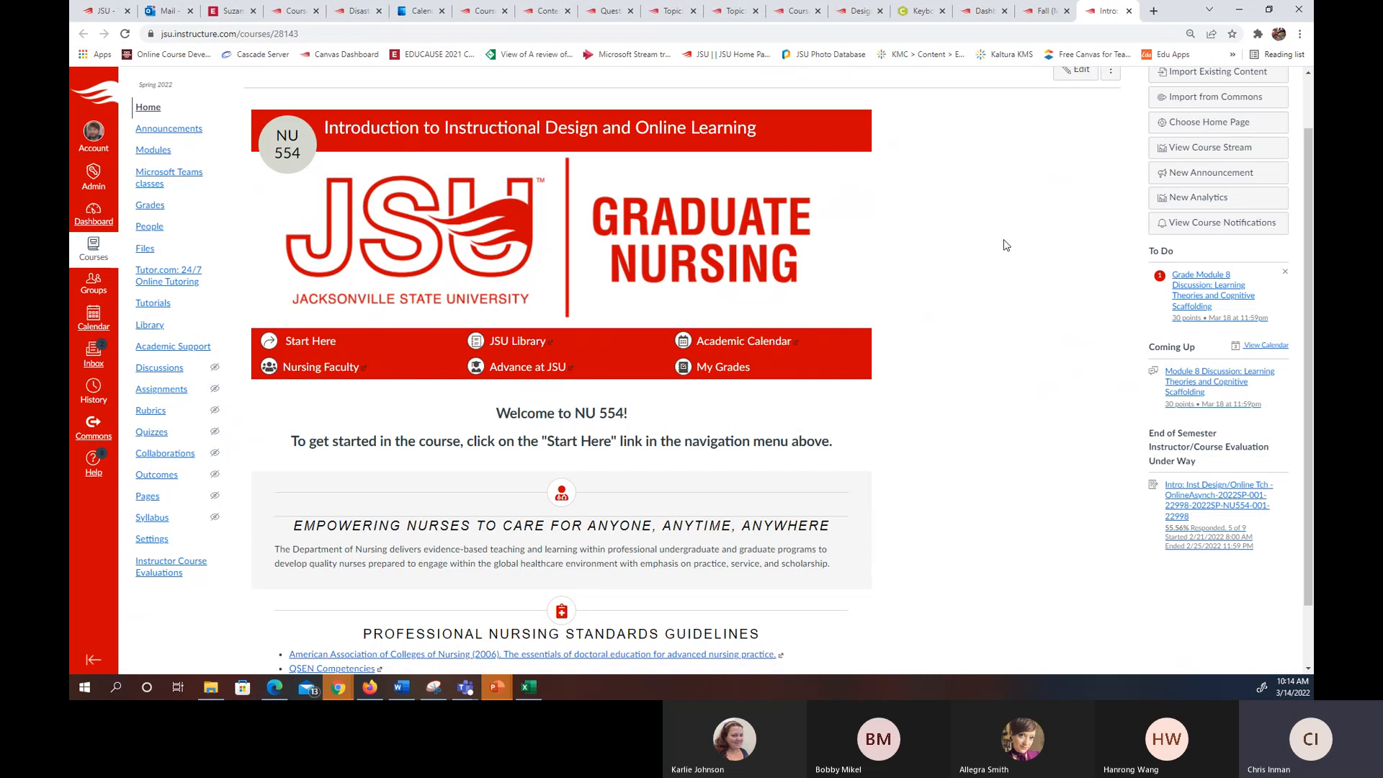
scroll(1007, 245, "down", 1)
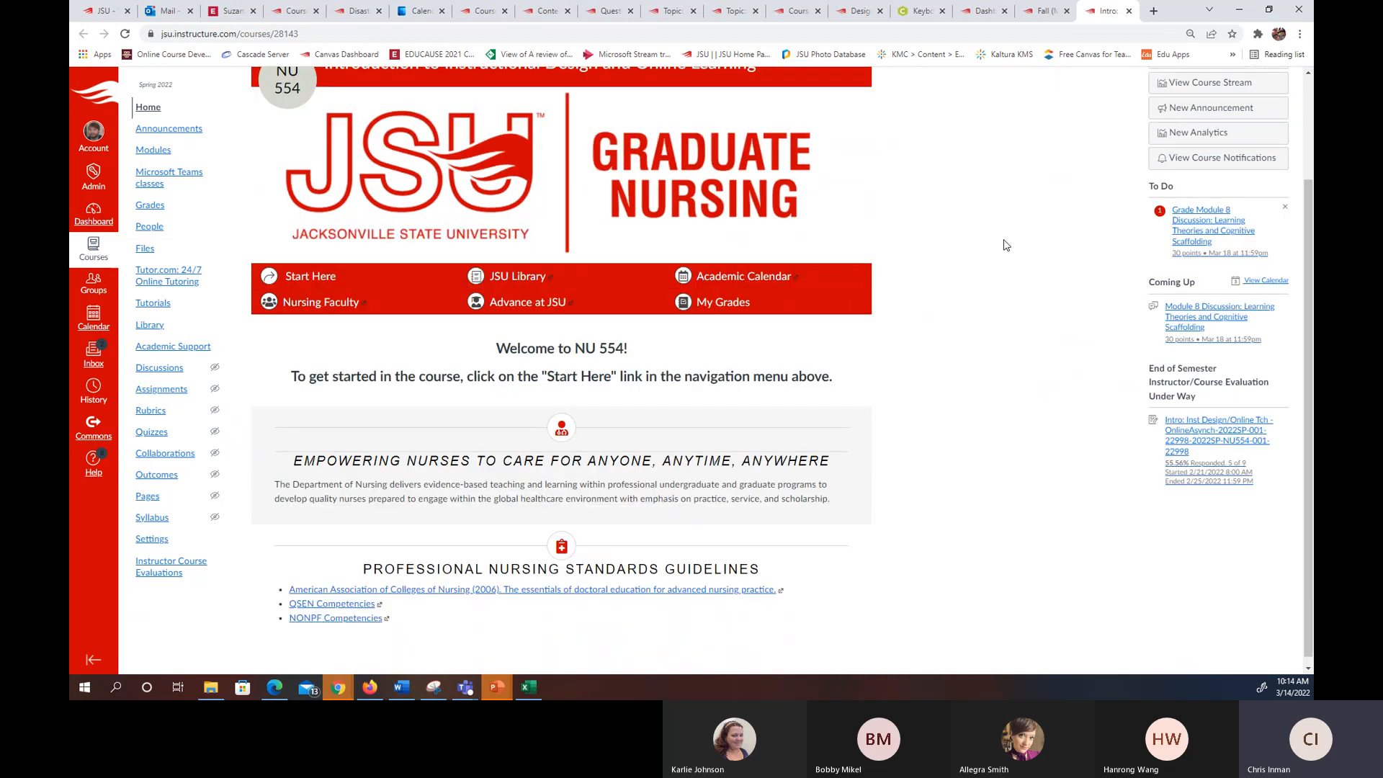
scroll(1006, 245, "up", 1)
scroll(1007, 245, "down", 1)
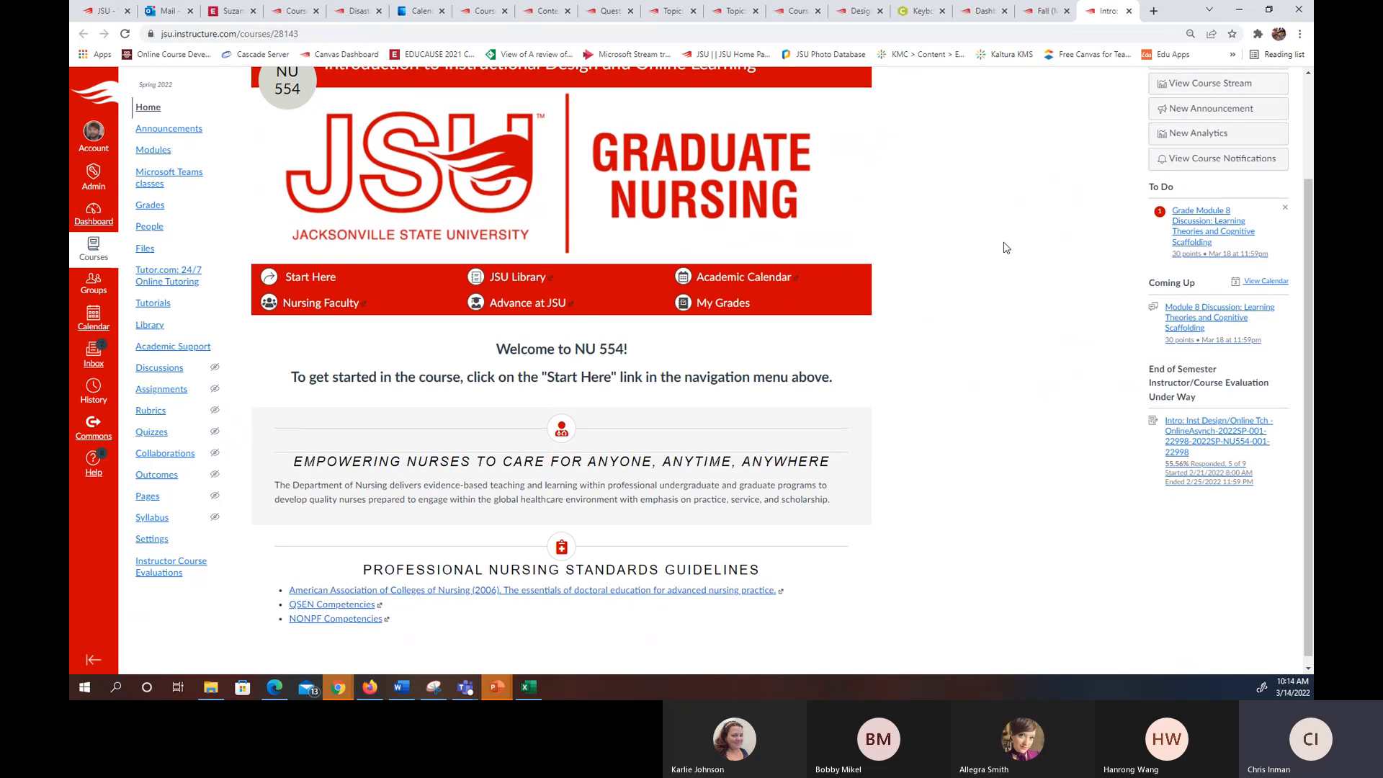
scroll(1046, 181, "up", 1)
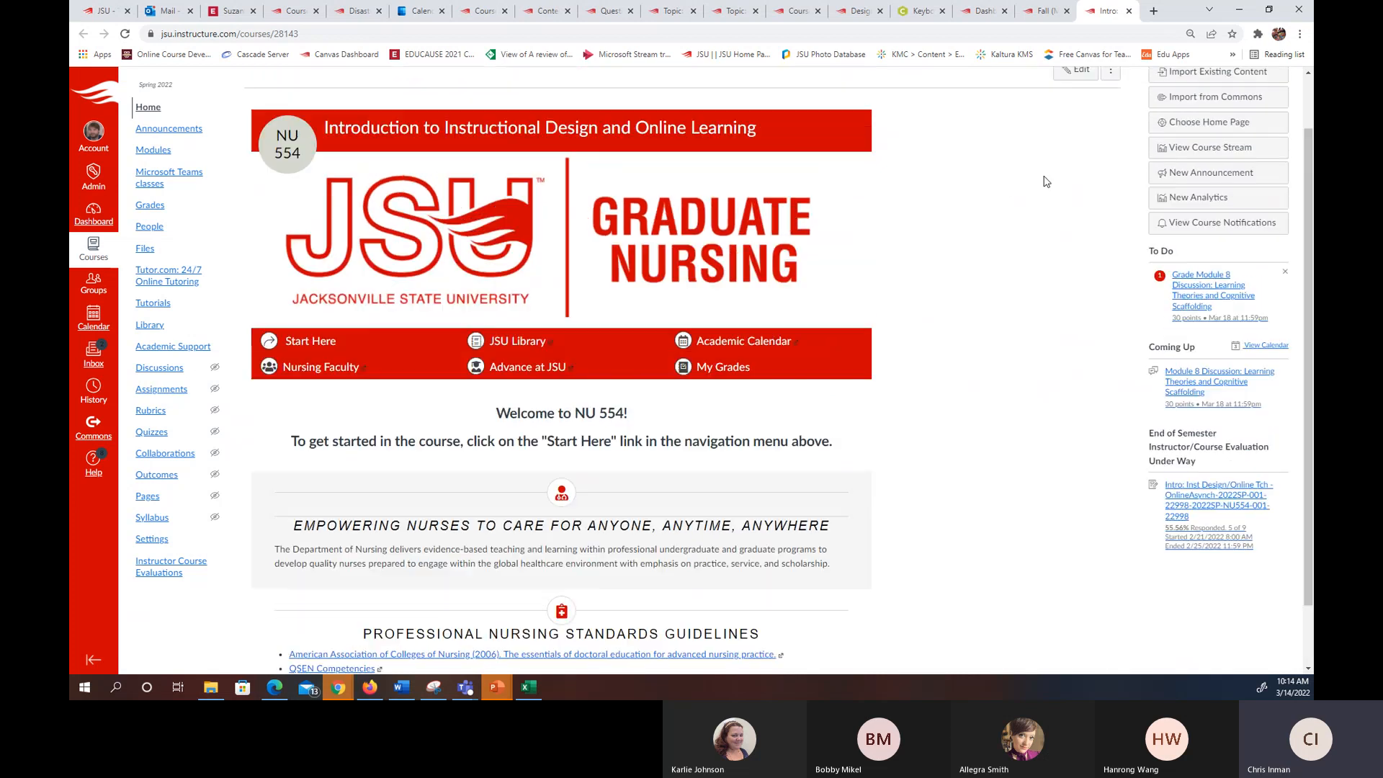
- View the course's Modules list and the Module 1 Overview page design, and return to the course home page
left_click(167, 151)
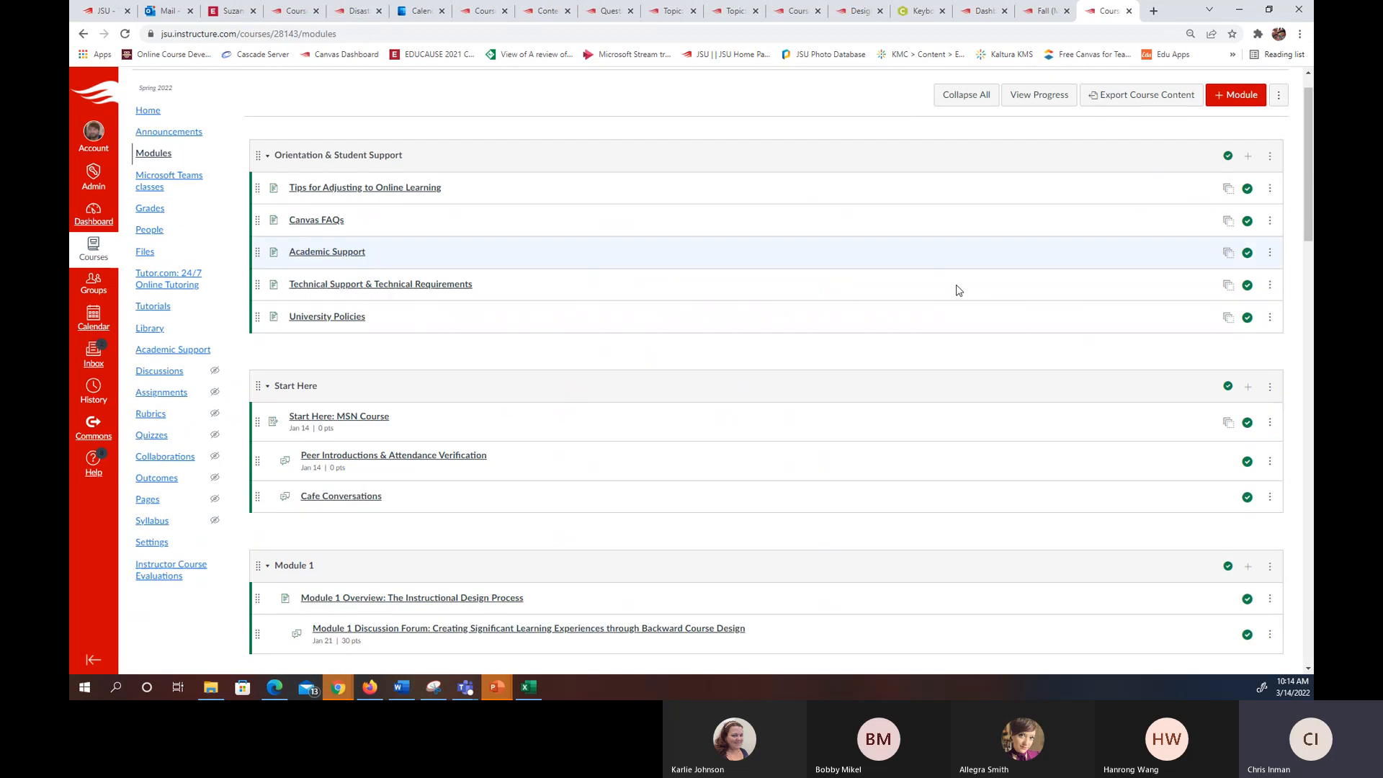
scroll(958, 289, "down", 3)
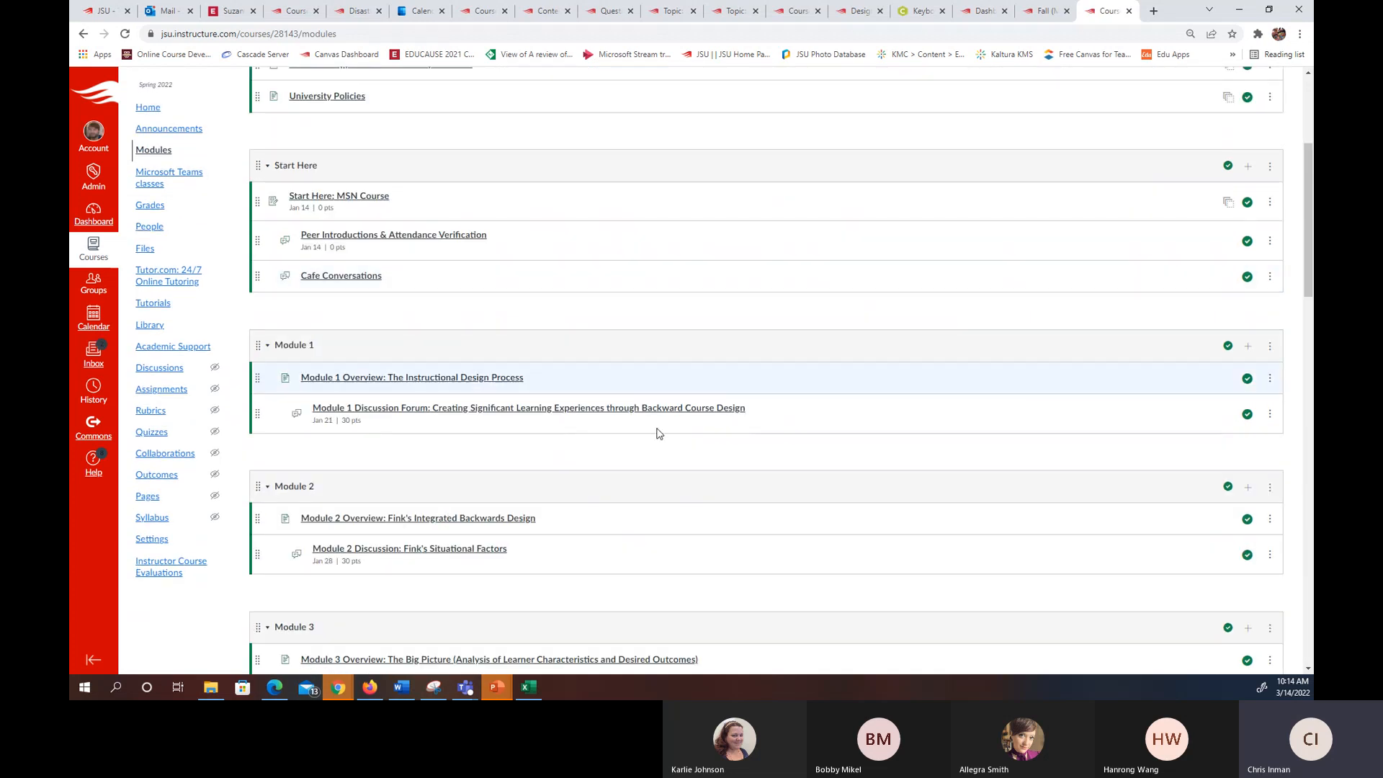
left_click(472, 377)
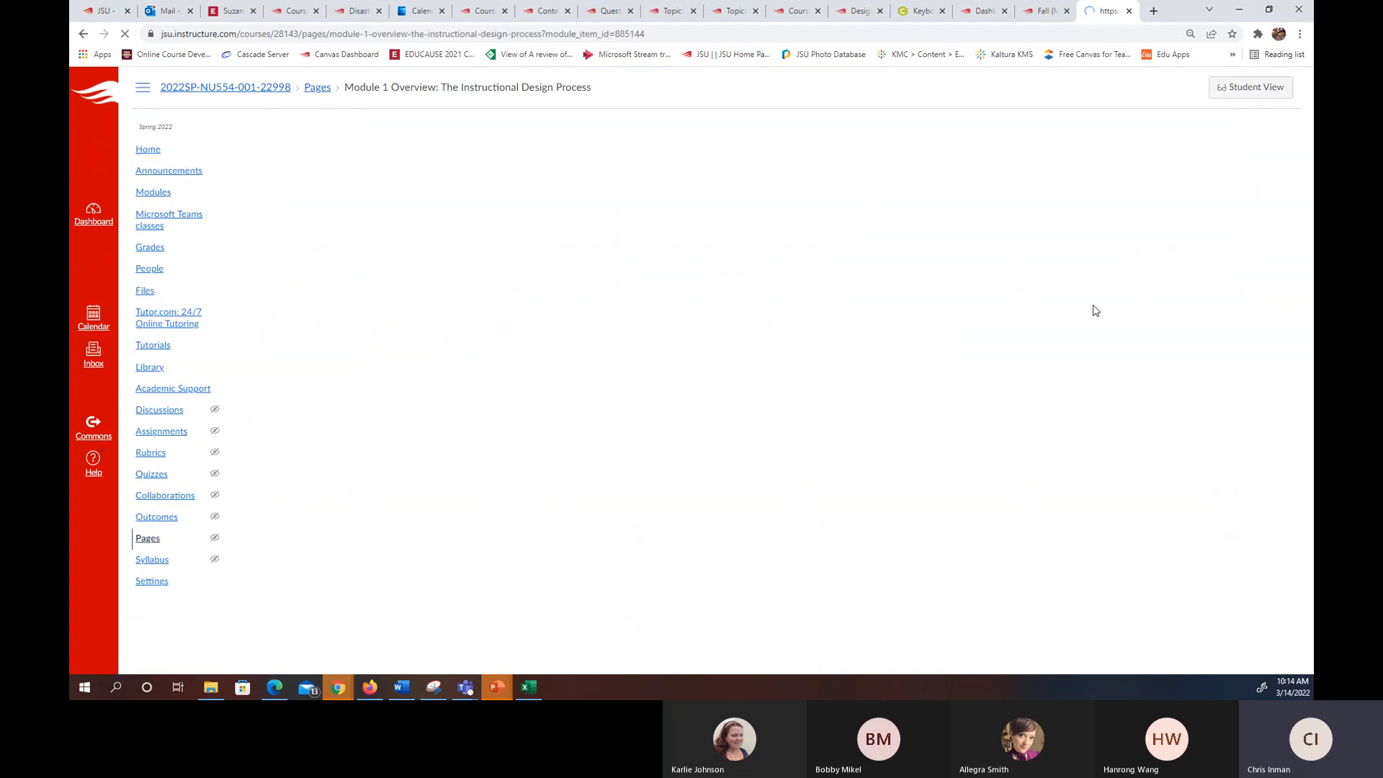
scroll(1095, 315, "down", 5)
scroll(1099, 317, "up", 5)
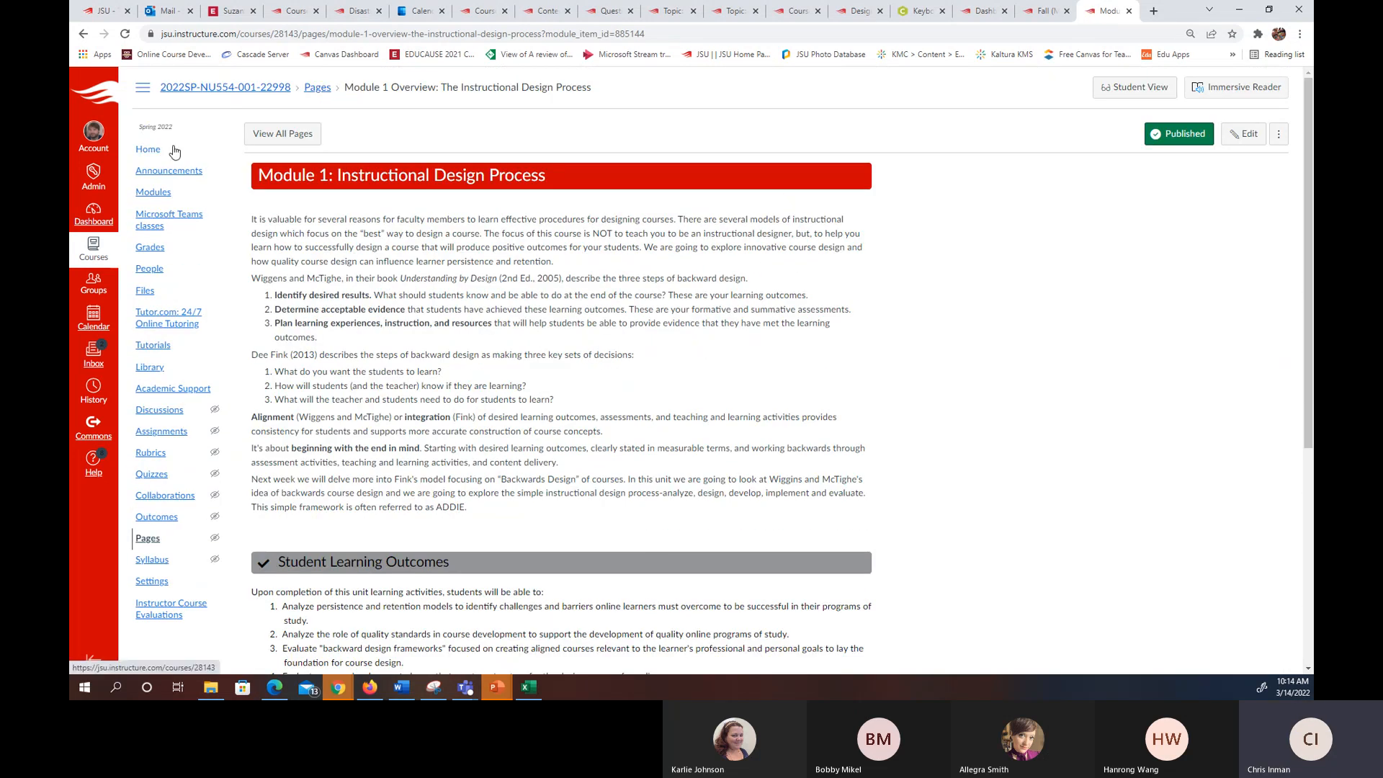
left_click(148, 150)
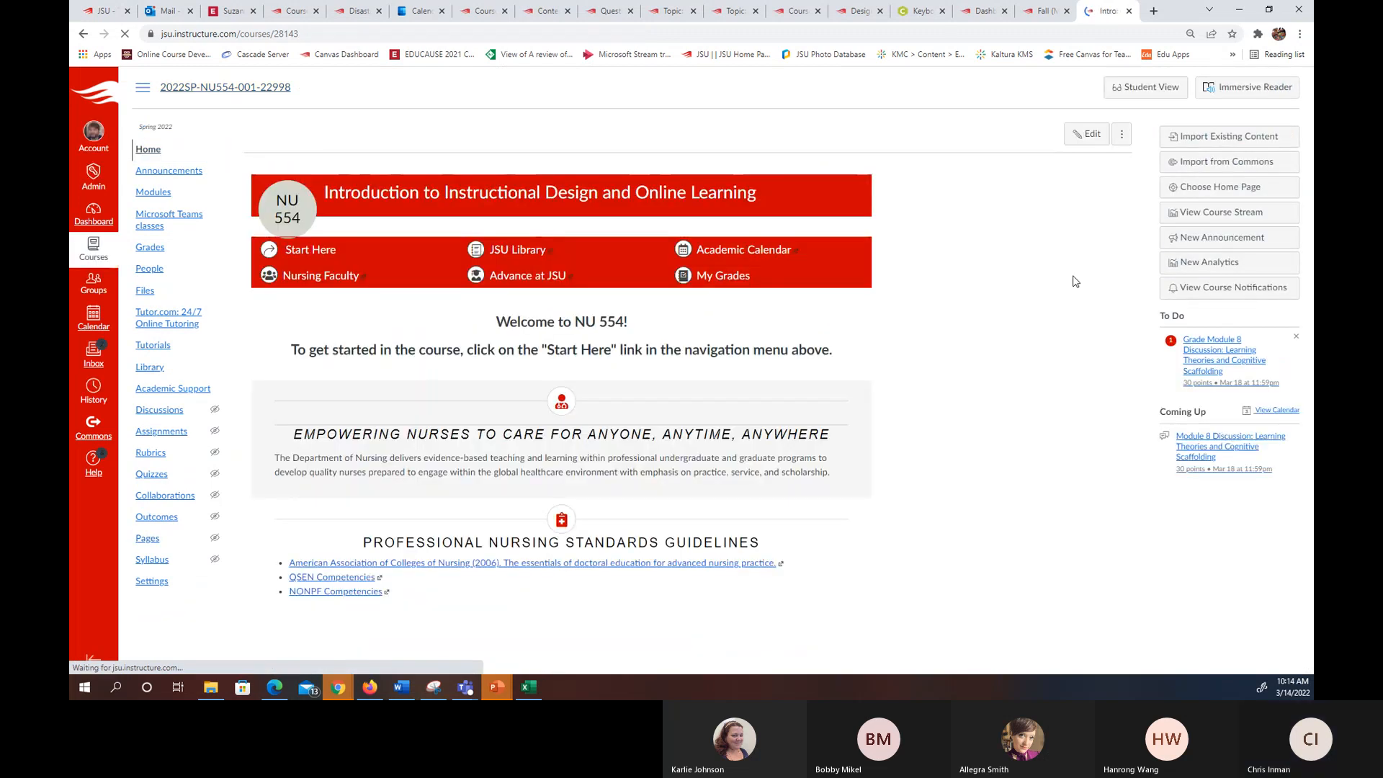
- Close both example course tabs and return to the body of DesignPLUS Demo Page 1 in the page editor
left_click(1128, 11)
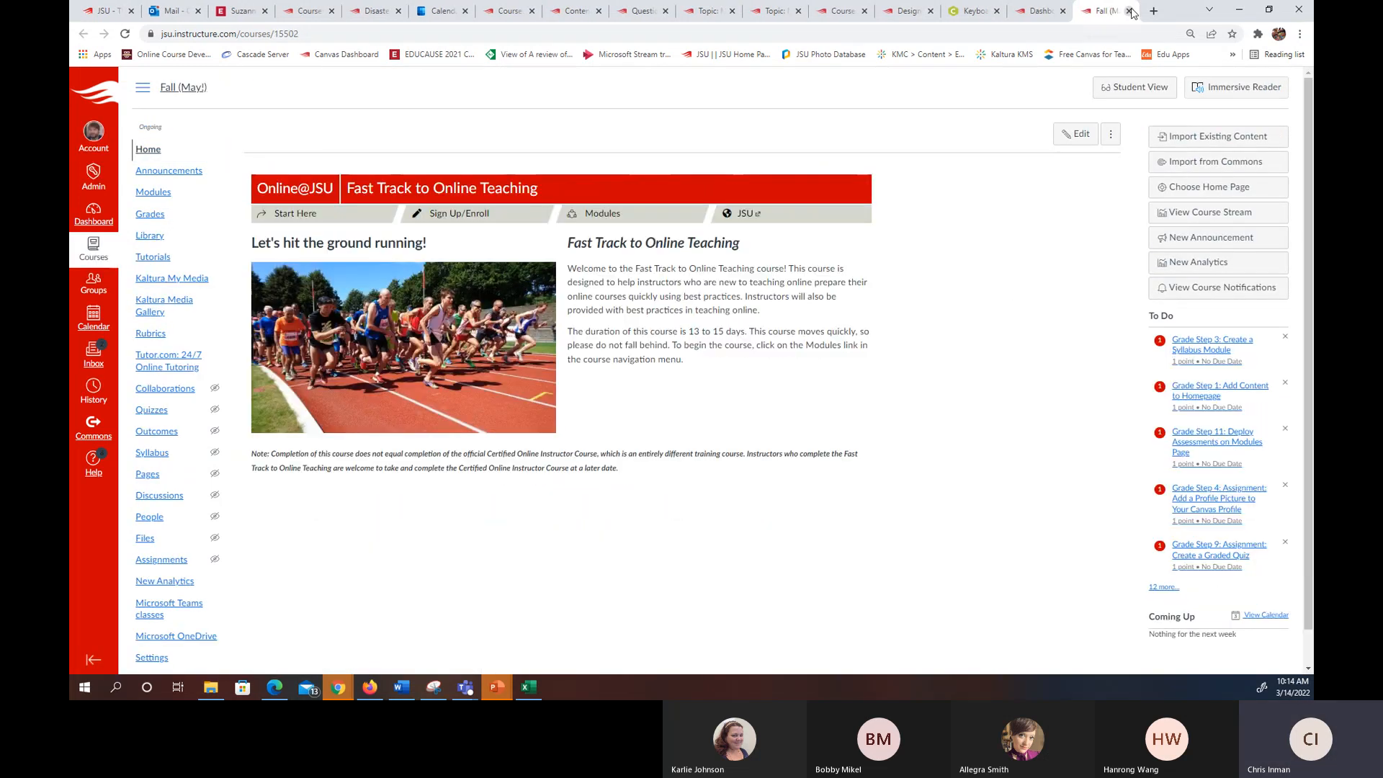
left_click(1129, 11)
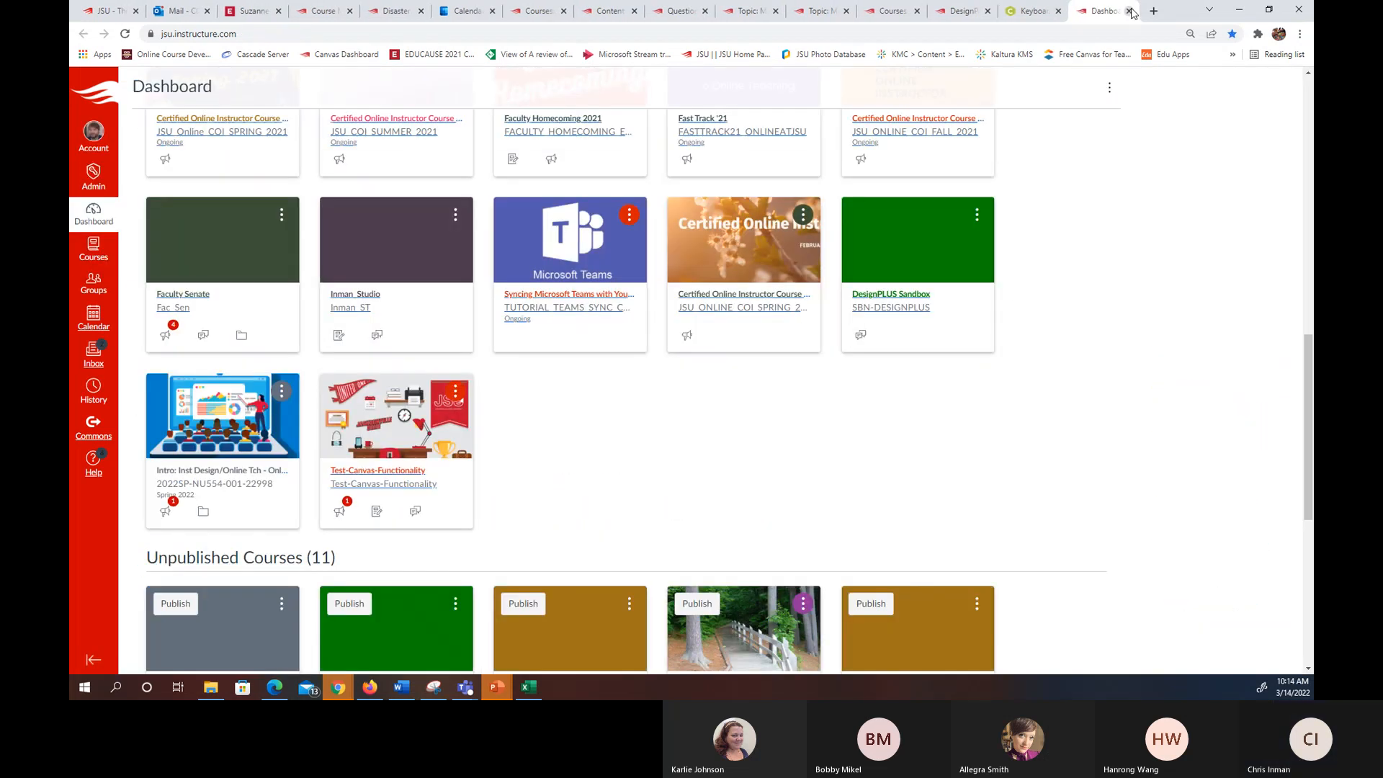
left_click(951, 10)
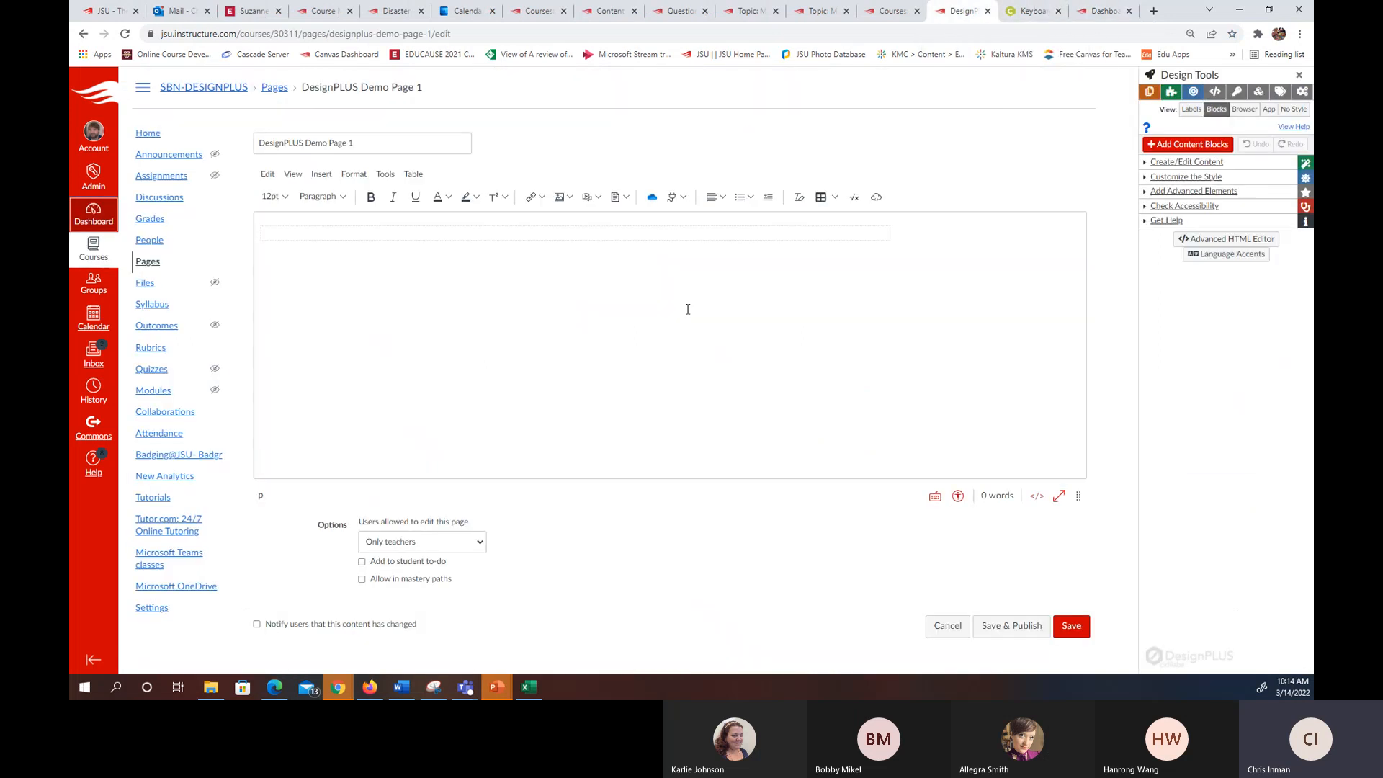
left_click(658, 232)
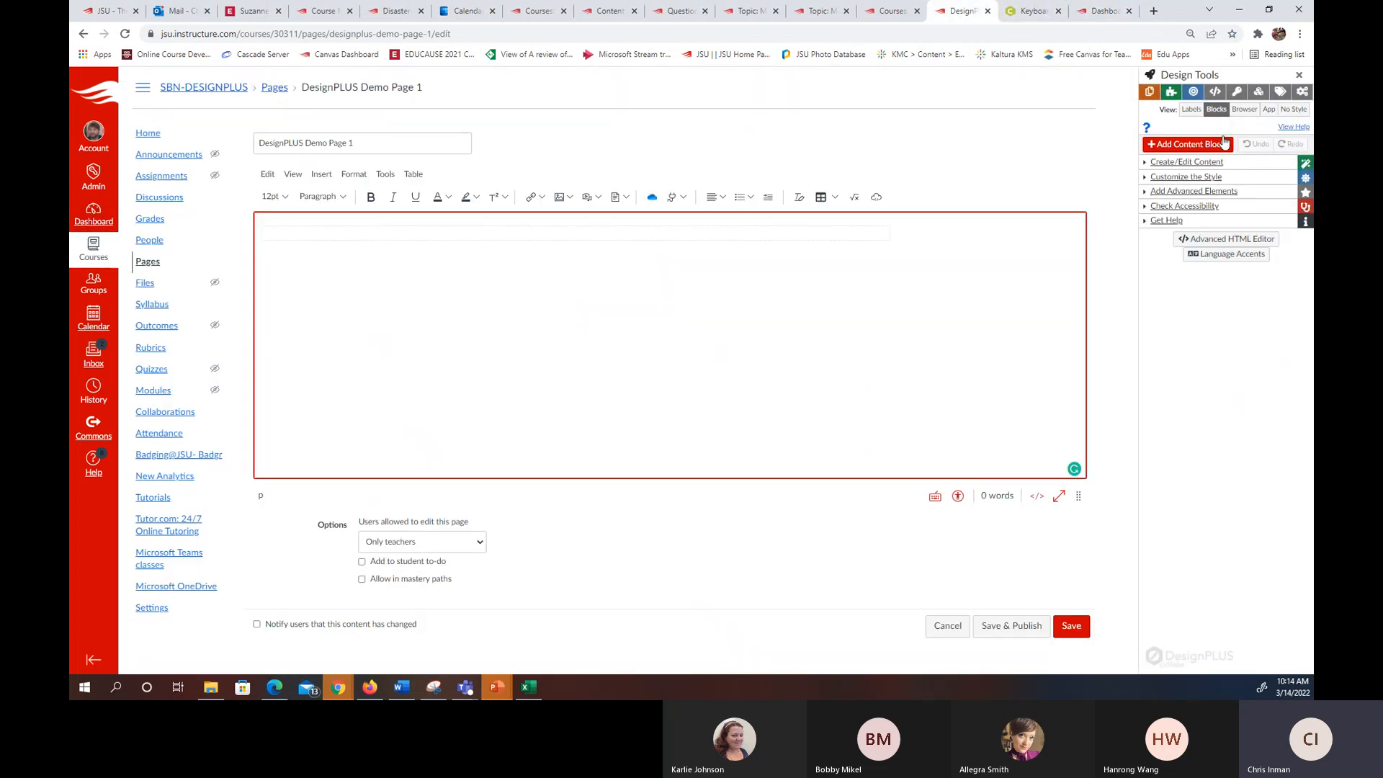
- Expand the theme chooser under Create/Edit Content and compare the institutional themes offered for Basic Page and Front Page
left_click(1148, 164)
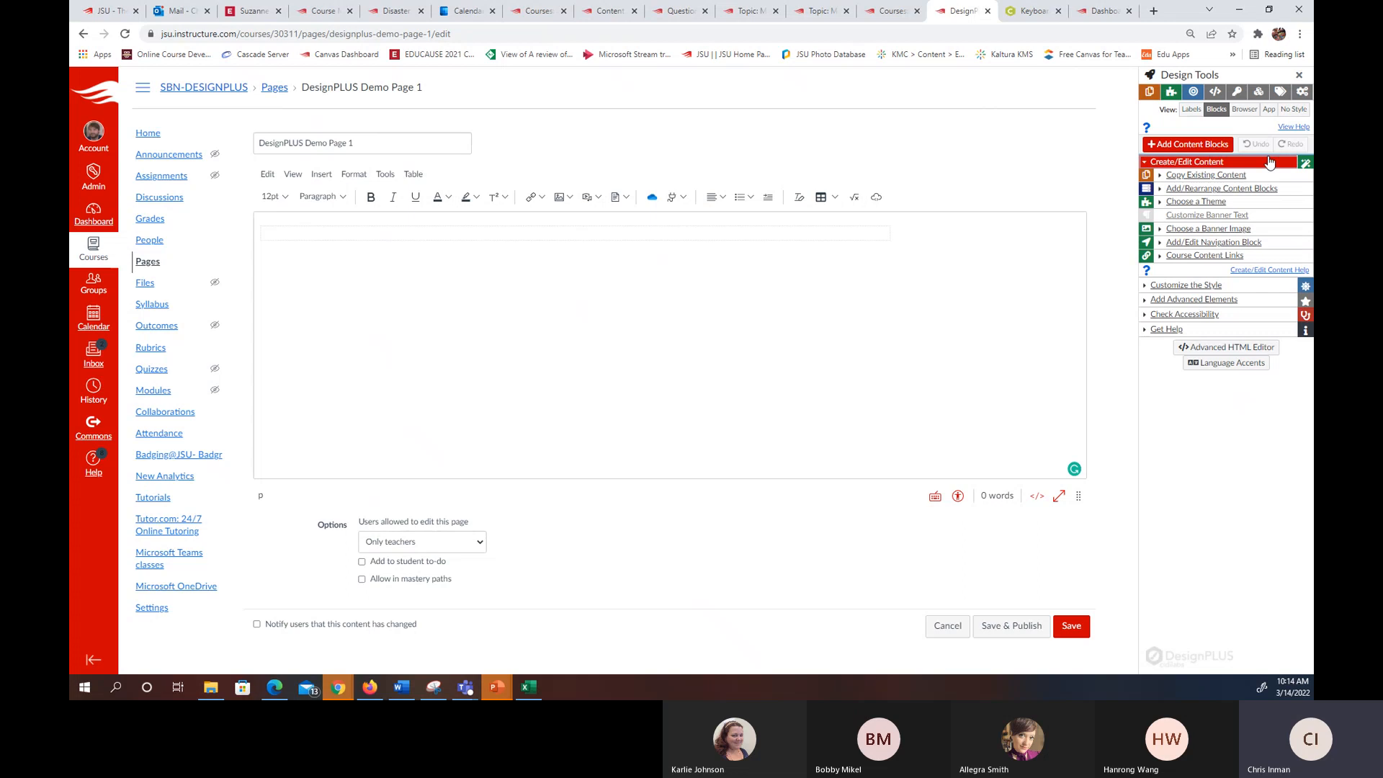
left_click(1181, 204)
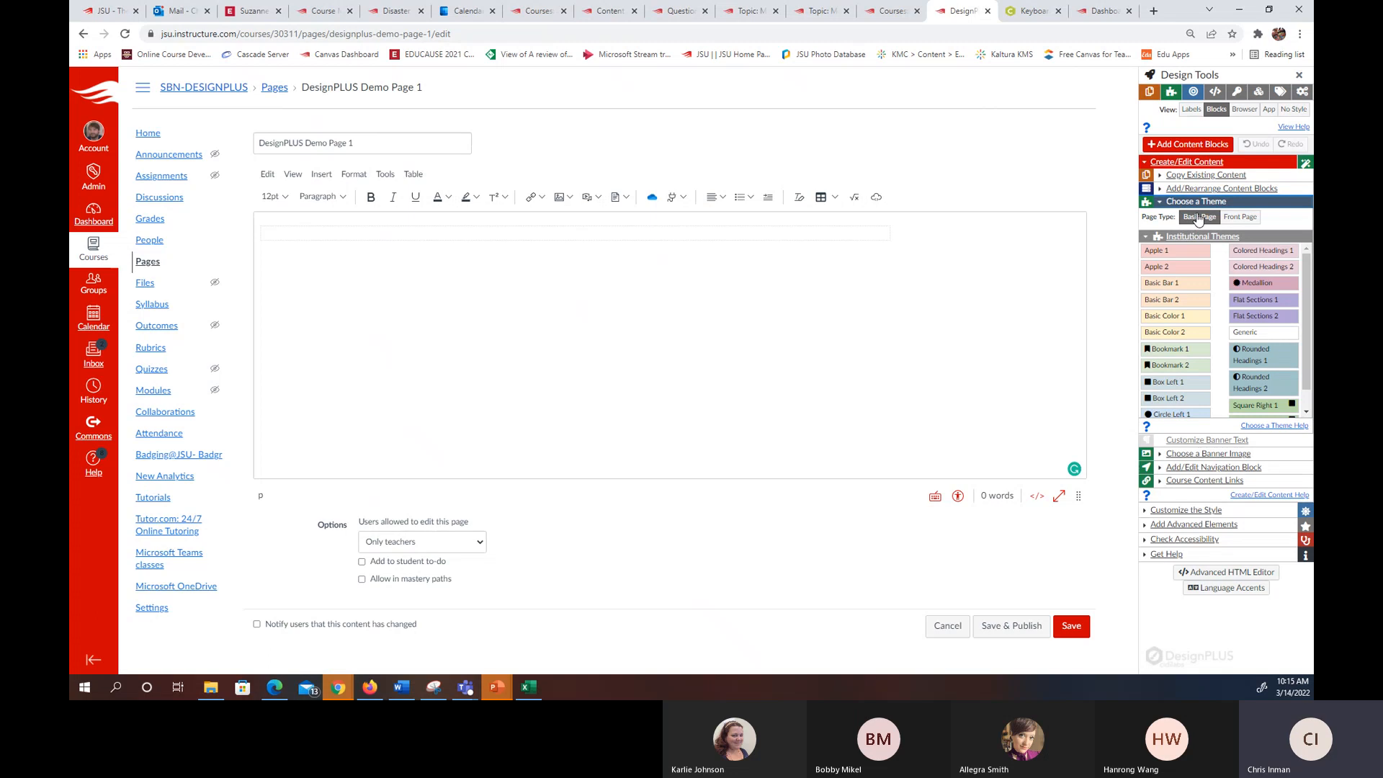
left_click(1239, 223)
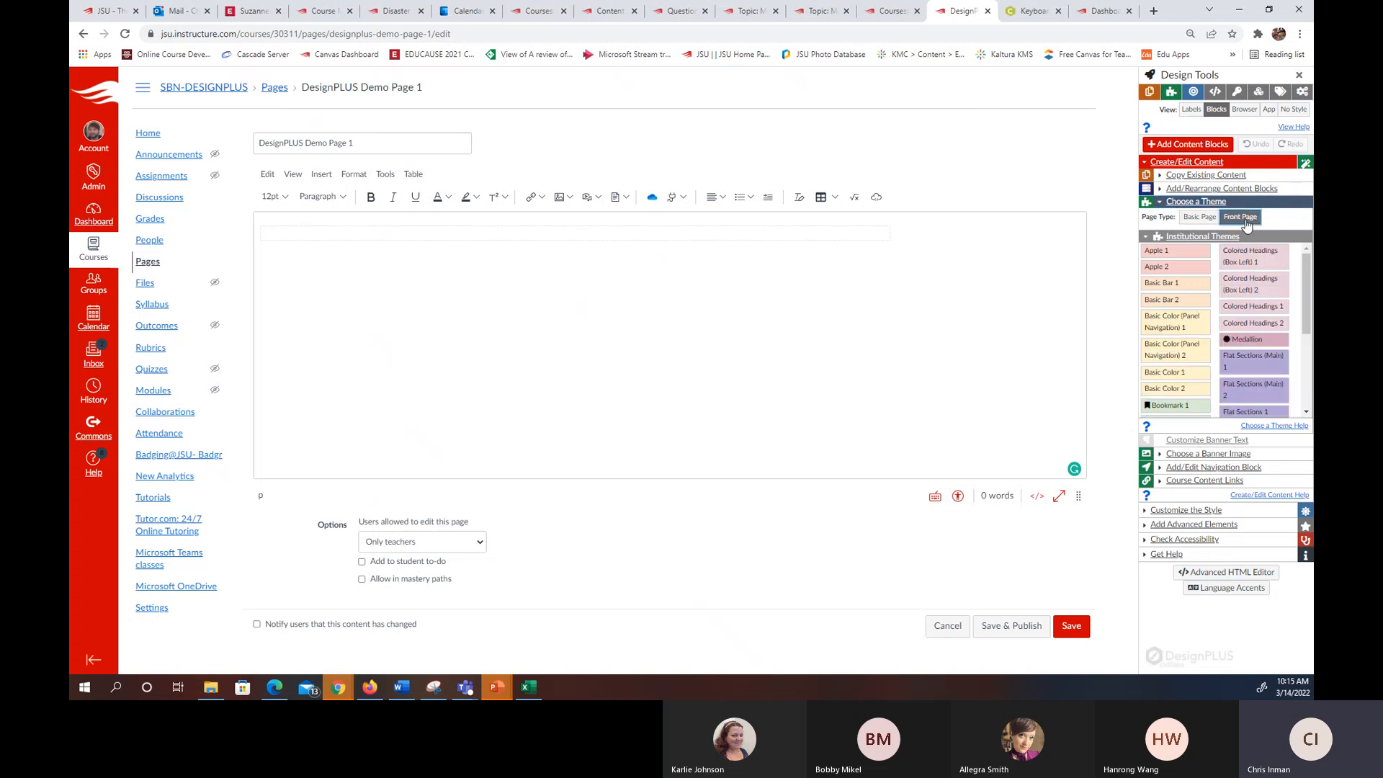
left_click(1225, 219)
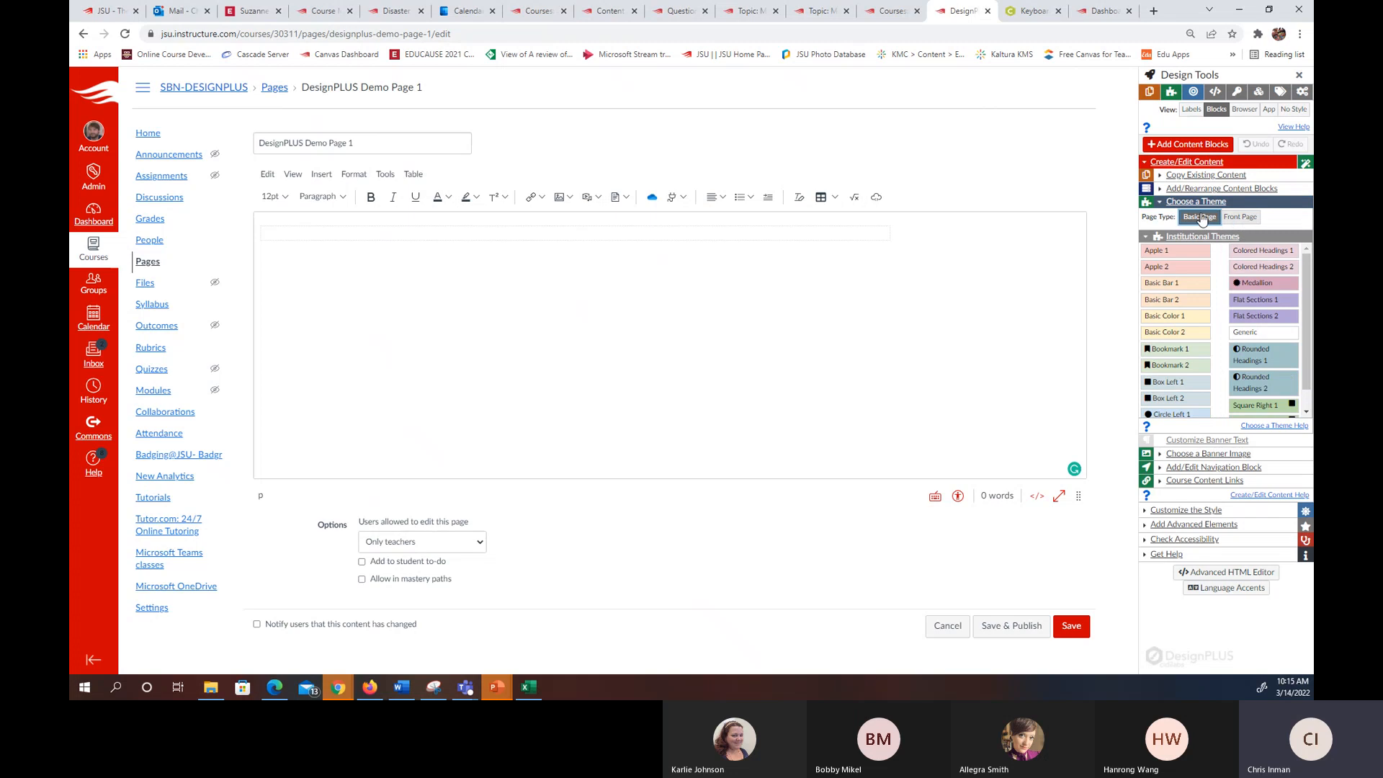
left_click(1241, 219)
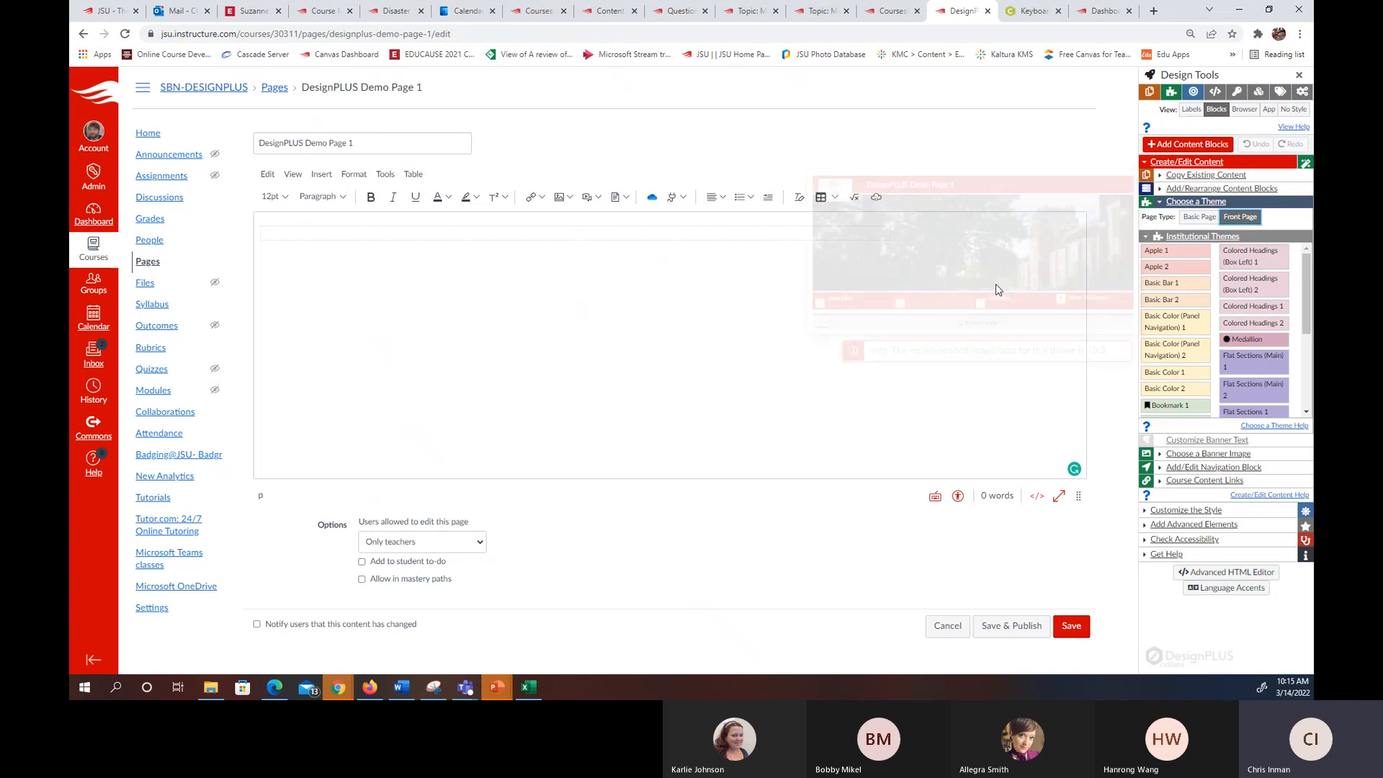
left_click(1201, 217)
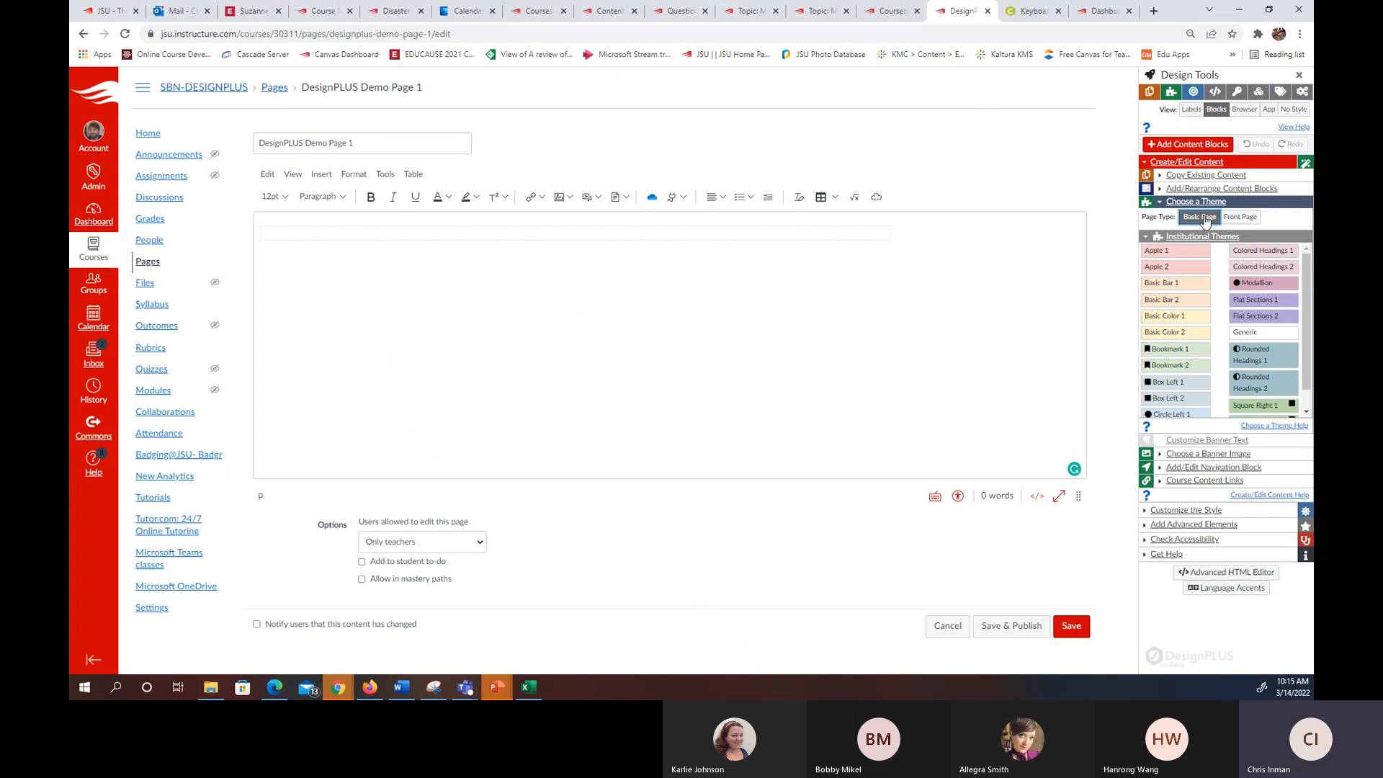
- Preview the Apple 1 theme for Basic Page, and the Apple 2, Bookmark 1 and Circles Overlap themes for Front Page
mouse_move(1181, 256)
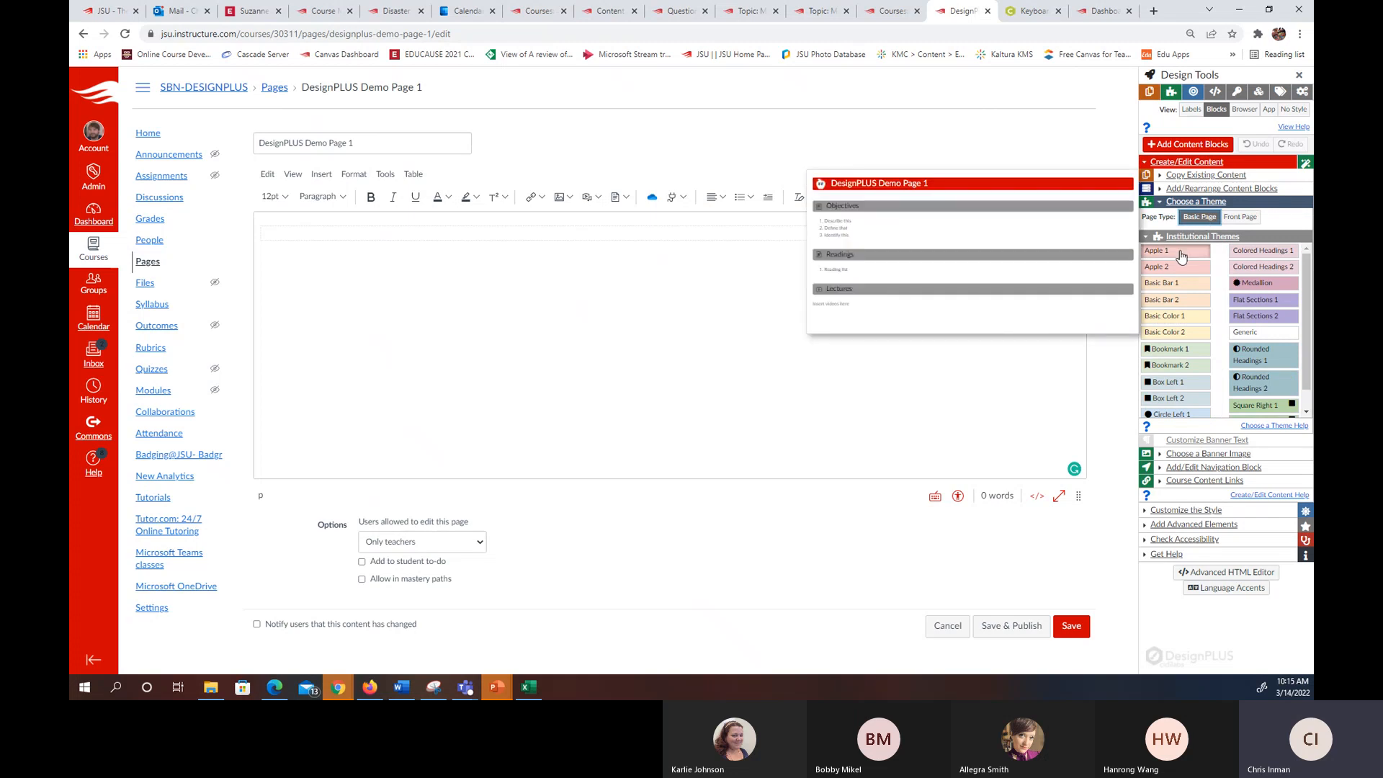
left_click(1239, 218)
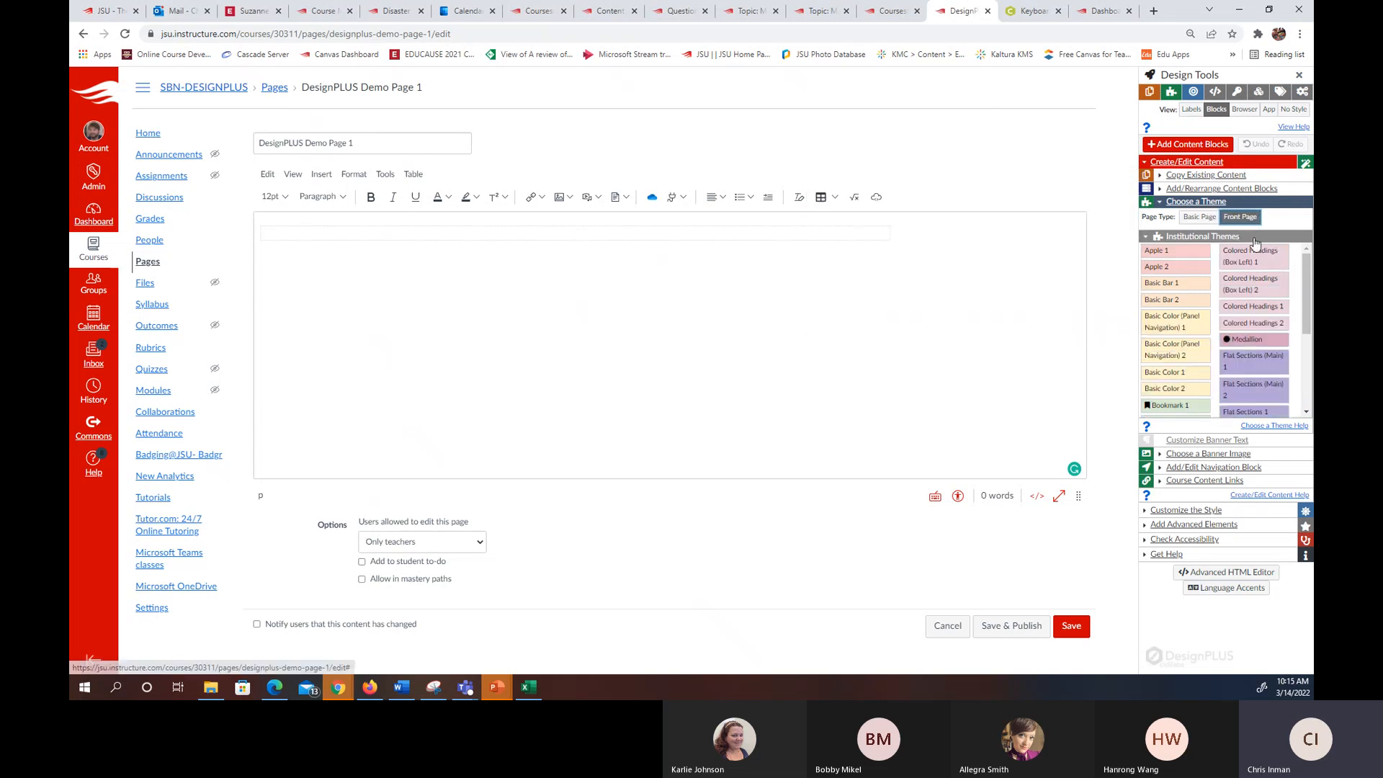
mouse_move(1168, 256)
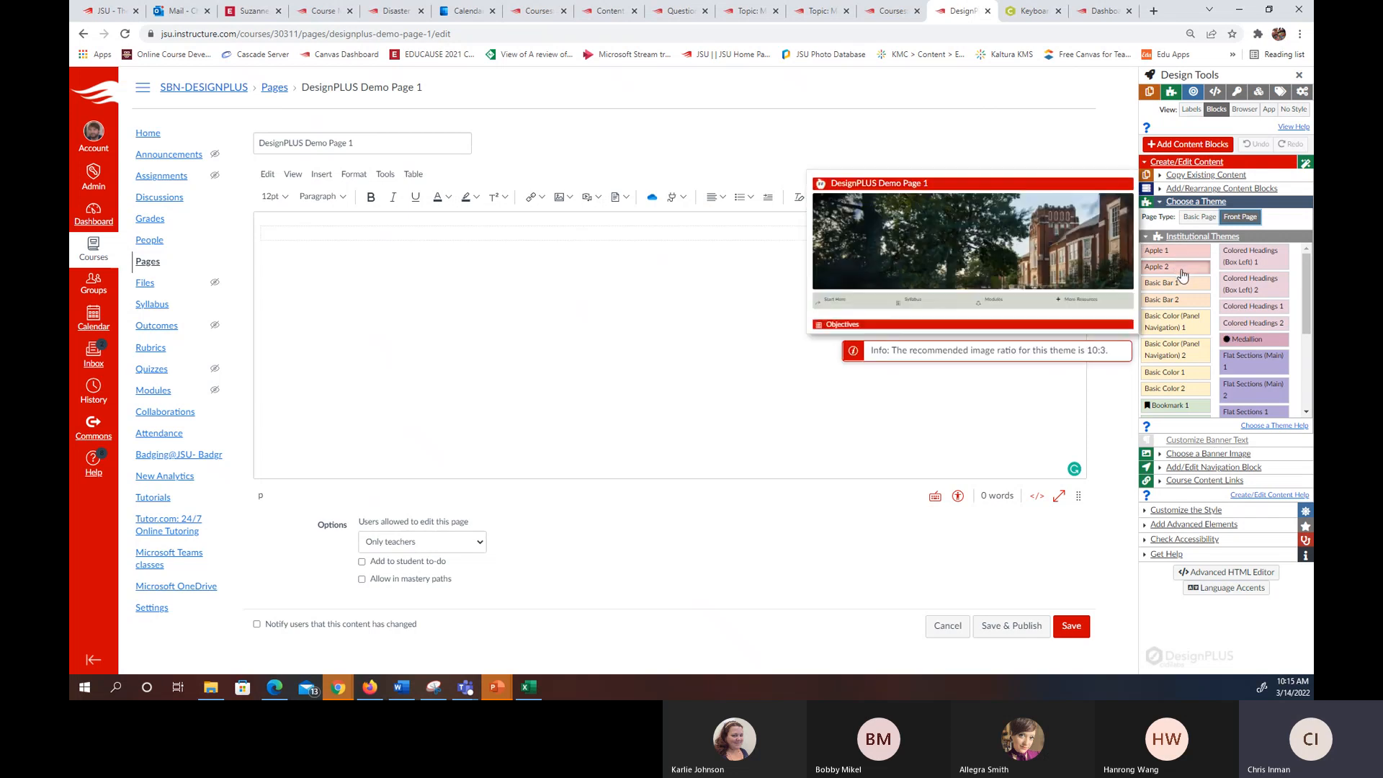
scroll(1182, 302, "down", 1)
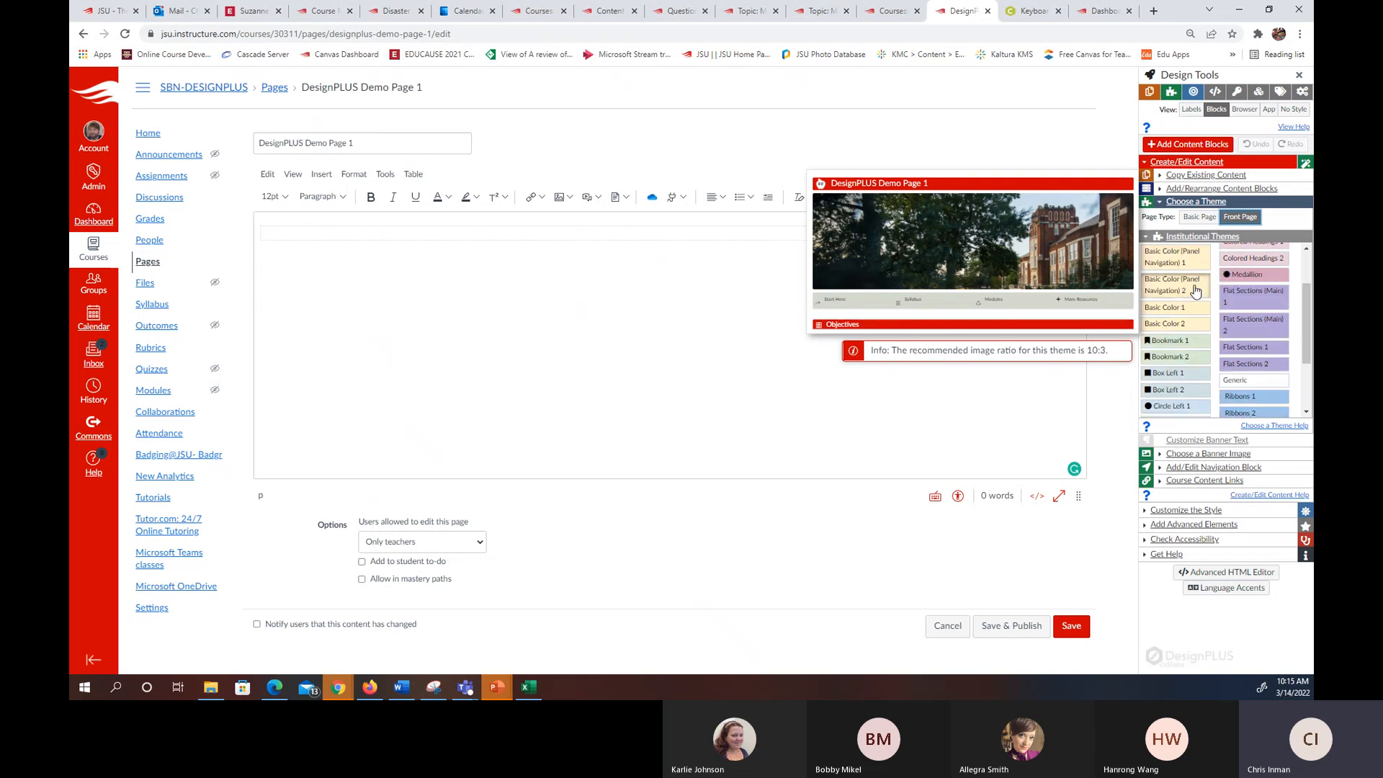
mouse_move(1169, 392)
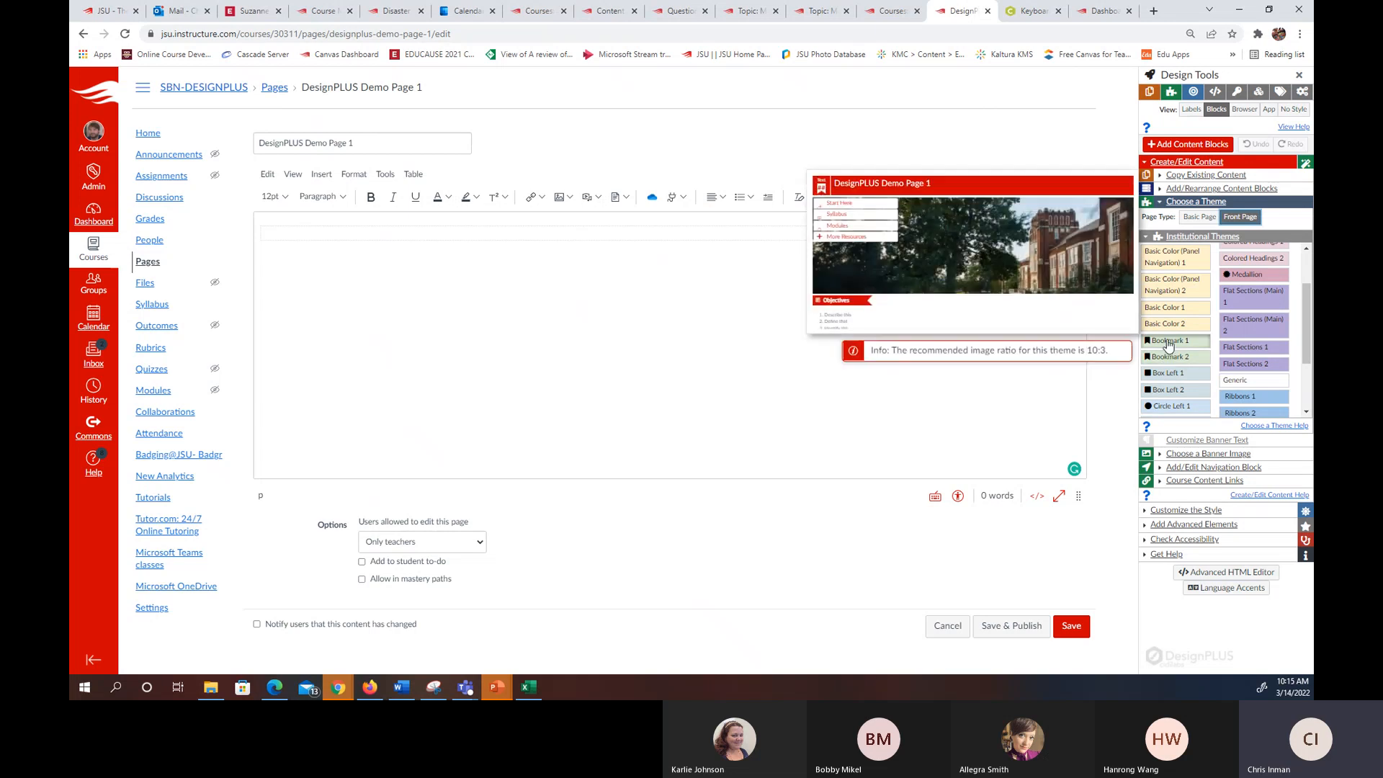
scroll(1168, 346, "down", 2)
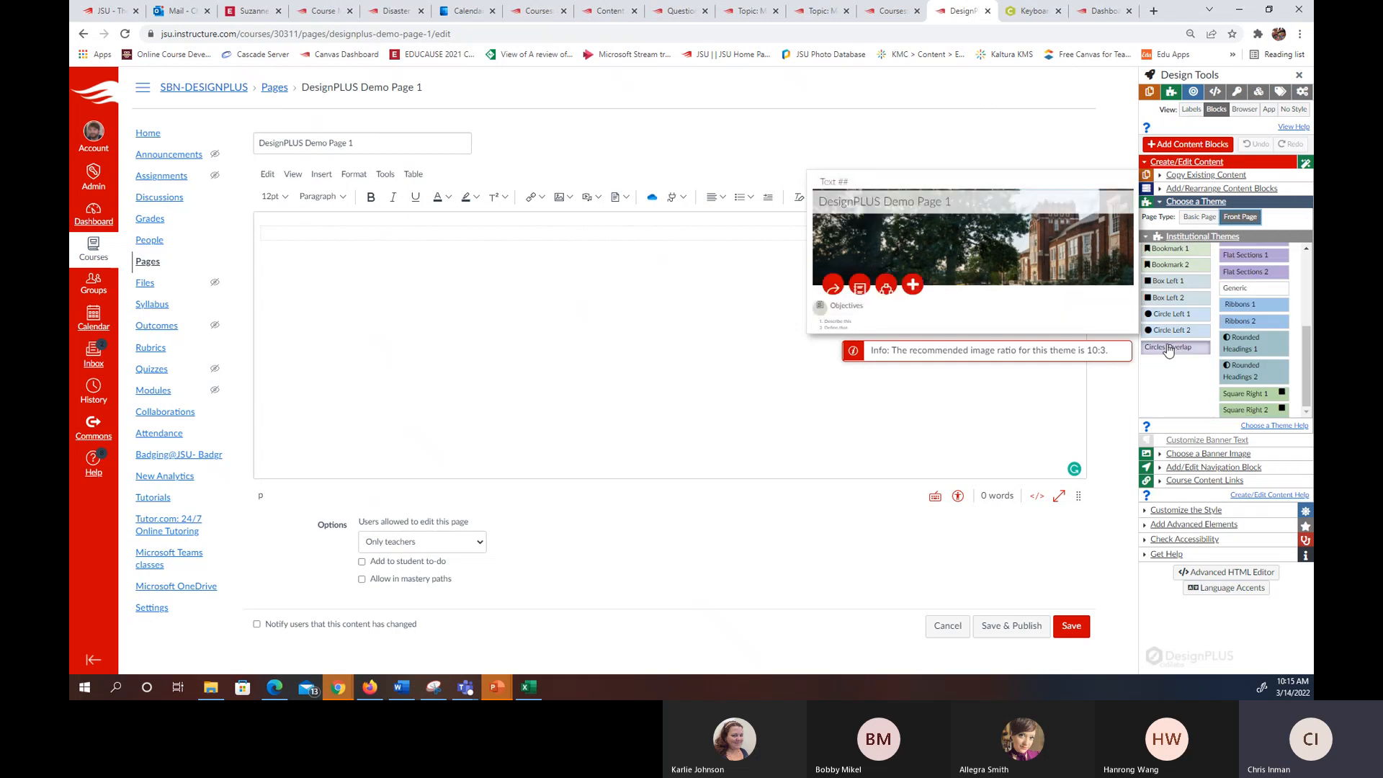
- Preview further Front Page themes, including Rounded Headings 1, Basic Color (Panel Navigation) 1, Colored Headings 1 and Box Left 2
scroll(1169, 349, "up", 1)
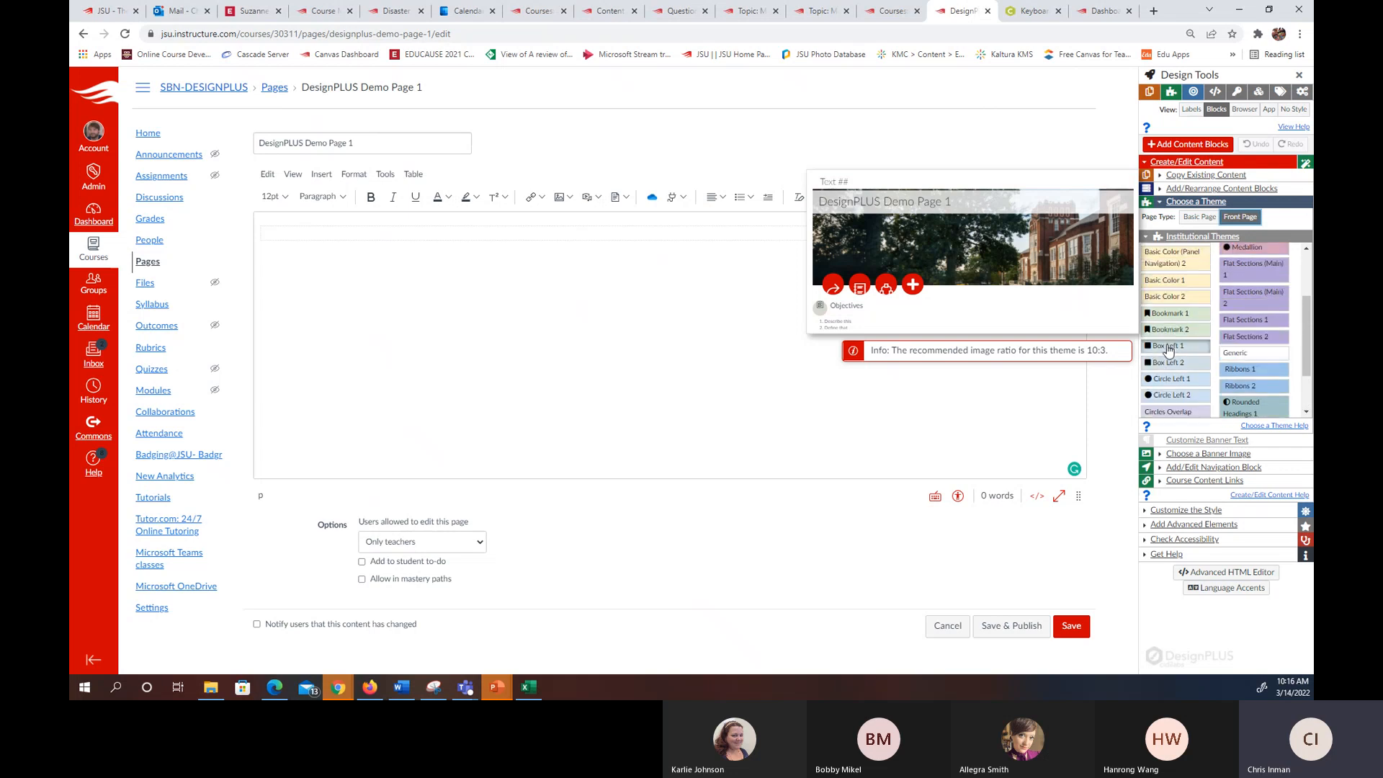
scroll(1168, 347, "down", 1)
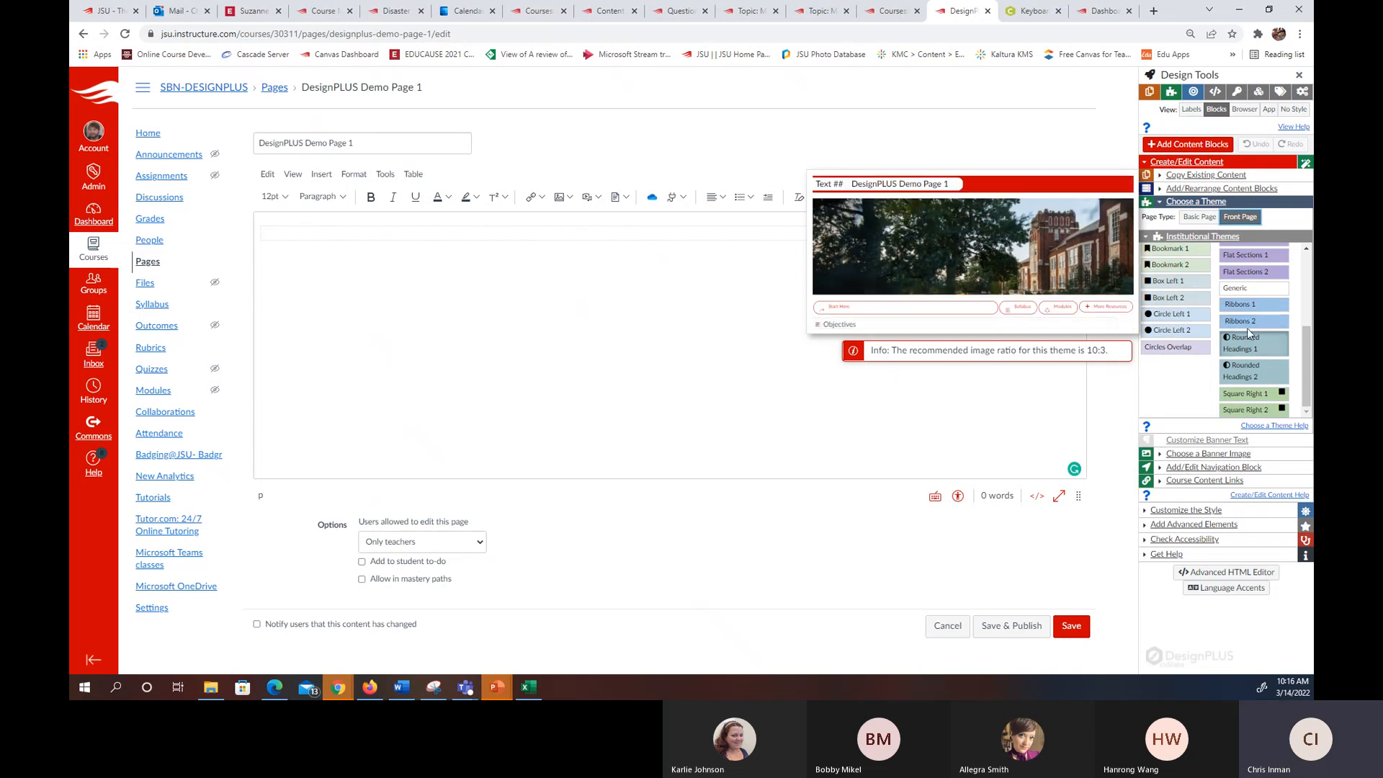
scroll(1247, 327, "up", 5)
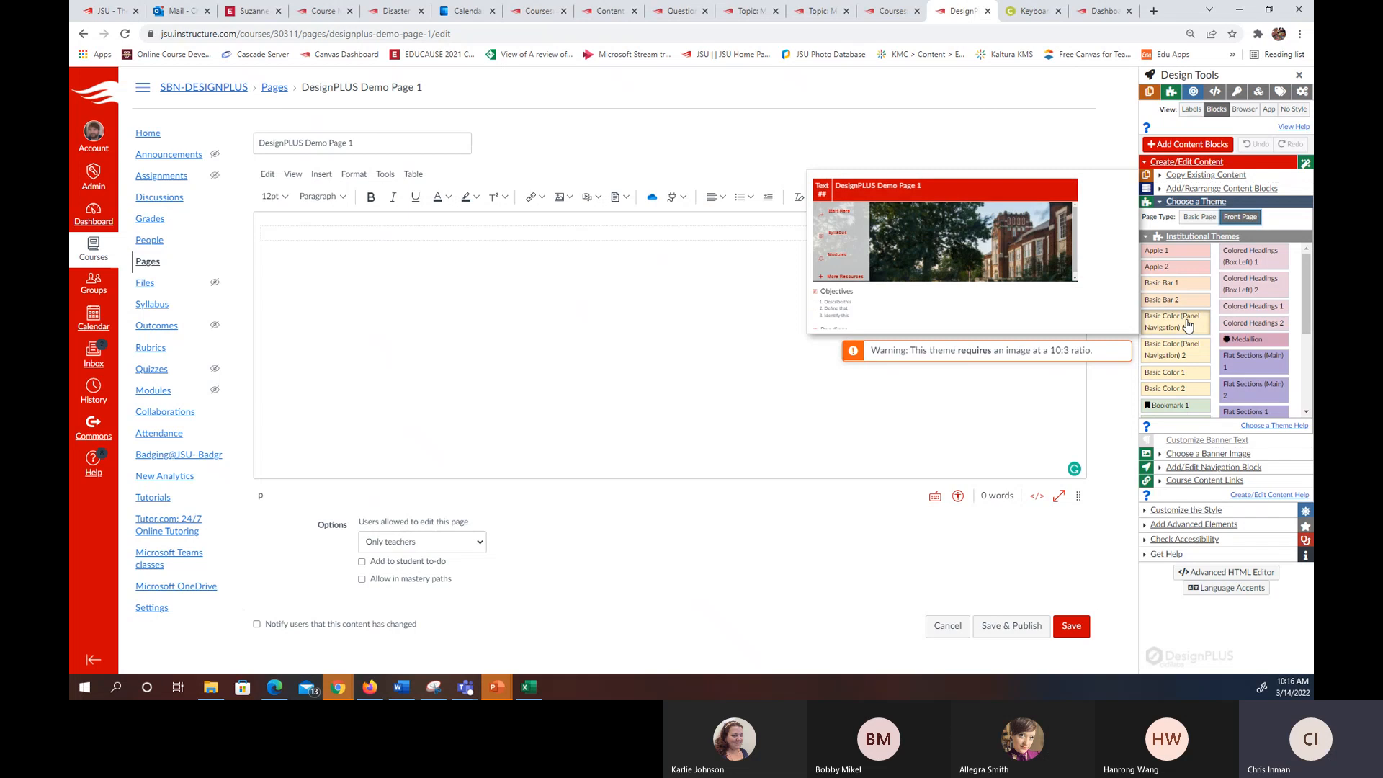
scroll(1187, 364, "down", 2)
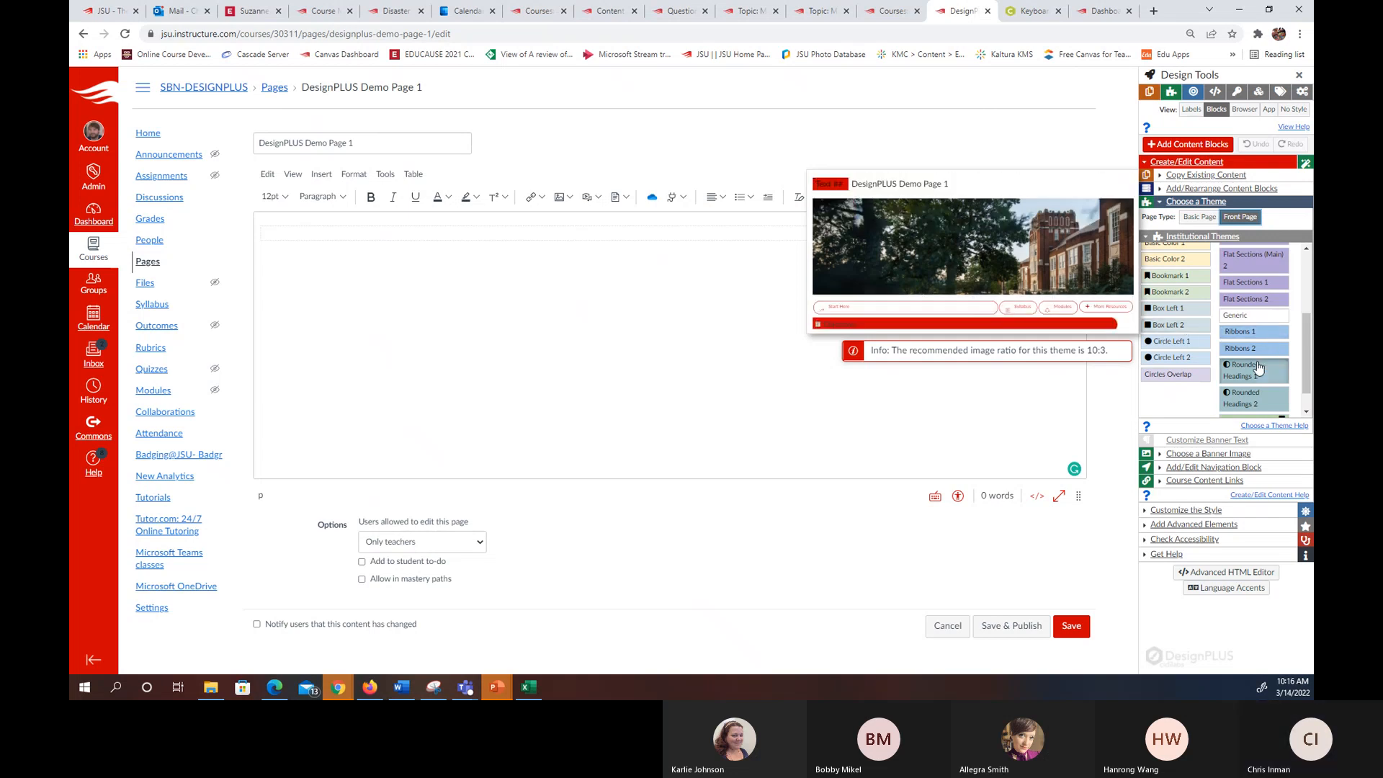
scroll(1256, 368, "up", 2)
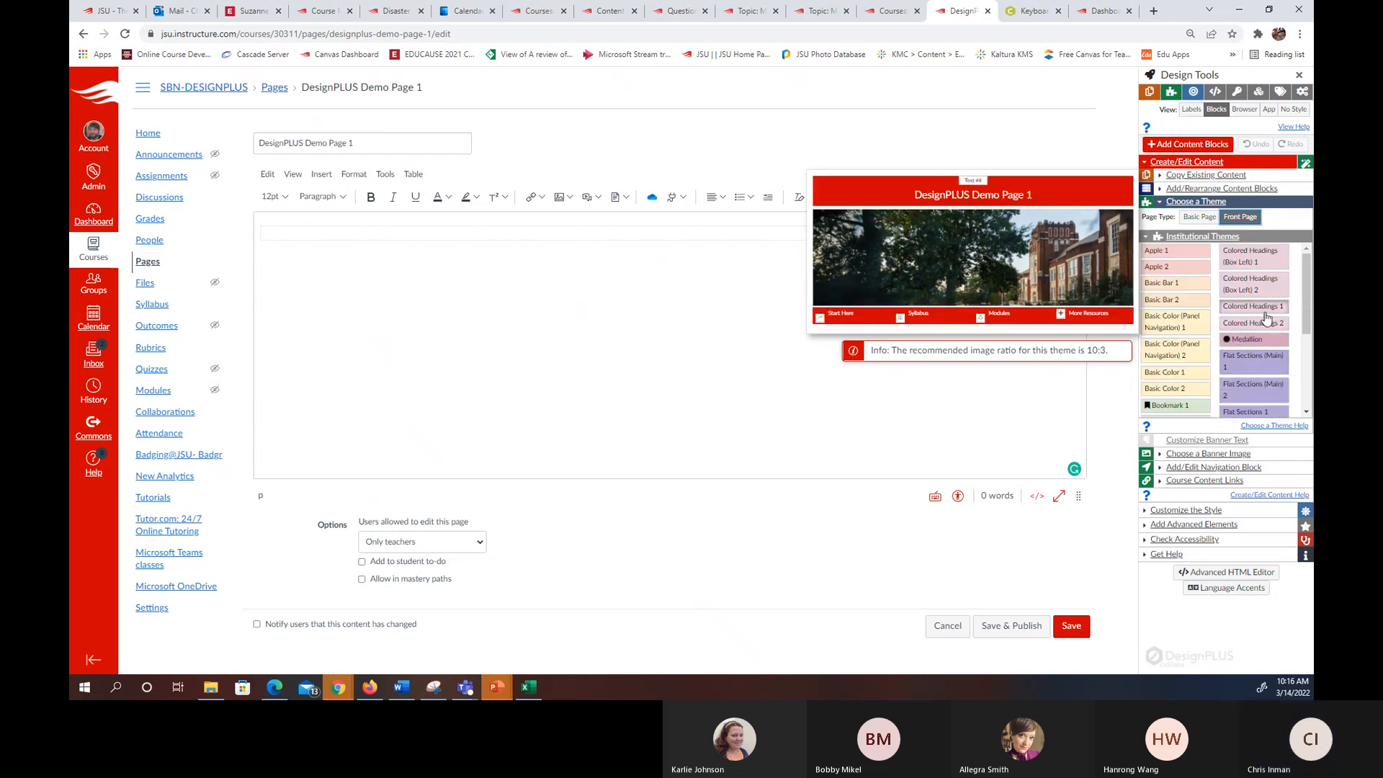
scroll(1179, 354, "down", 2)
scroll(1179, 353, "down", 1)
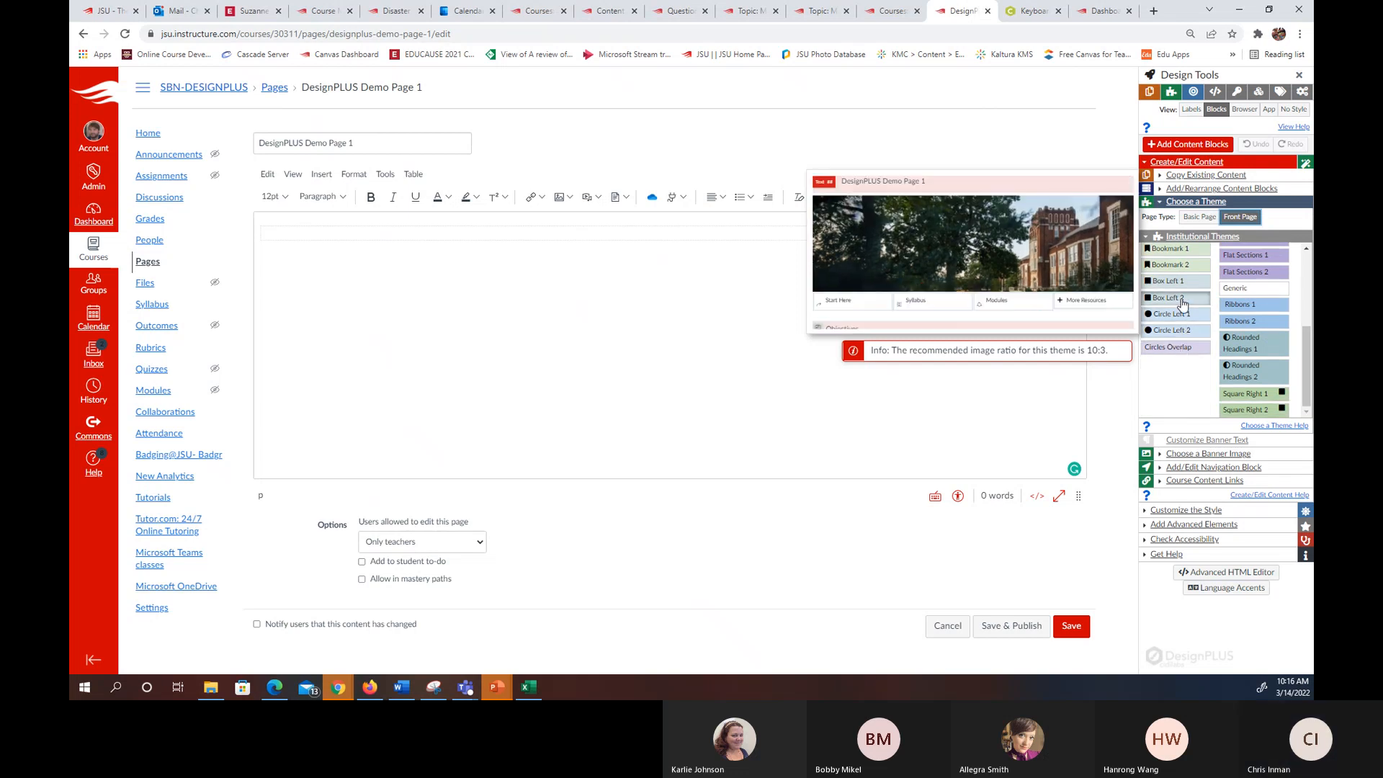
- Apply the Basic Color 1 Front Page theme to the page and enlarge the editing area until the whole banner block fits
scroll(1182, 303, "up", 2)
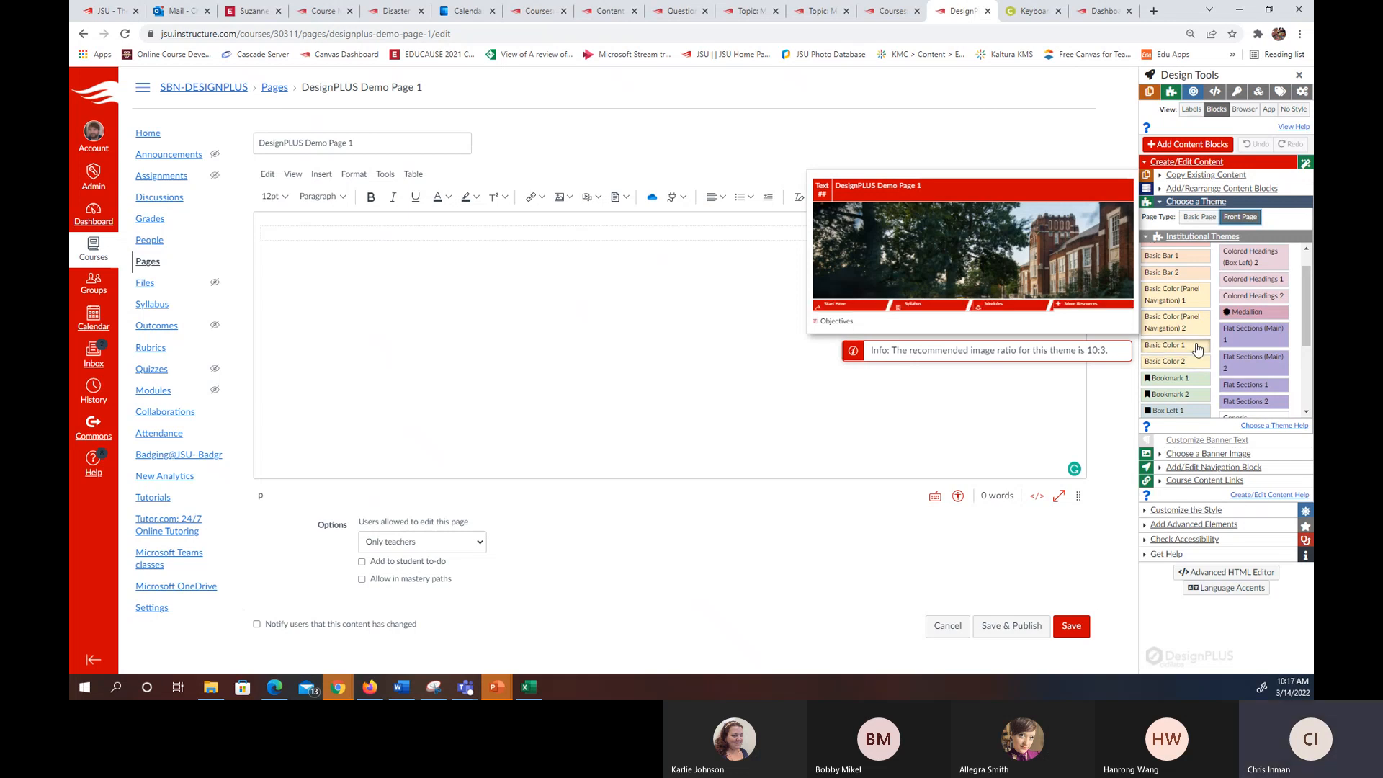
left_click(1162, 345)
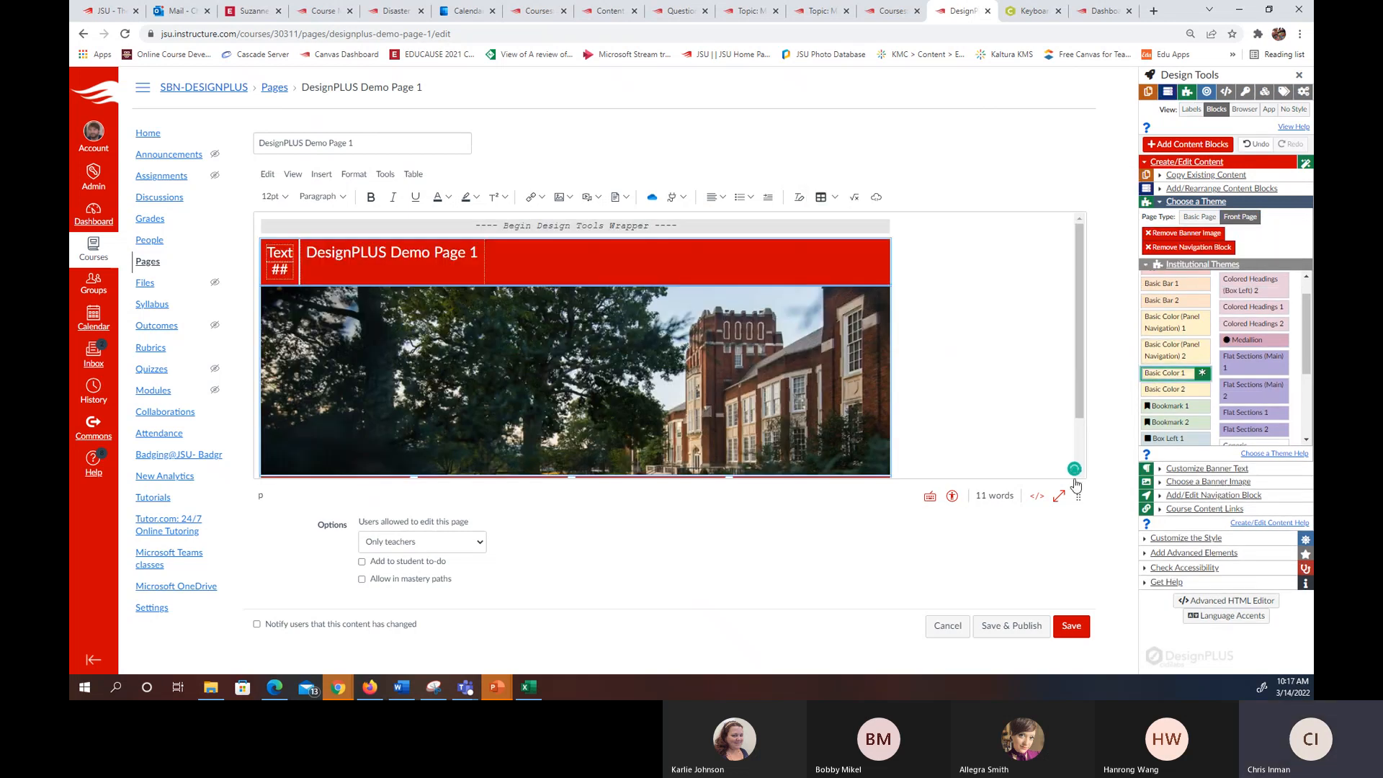
left_click_drag(1078, 498, 1078, 576)
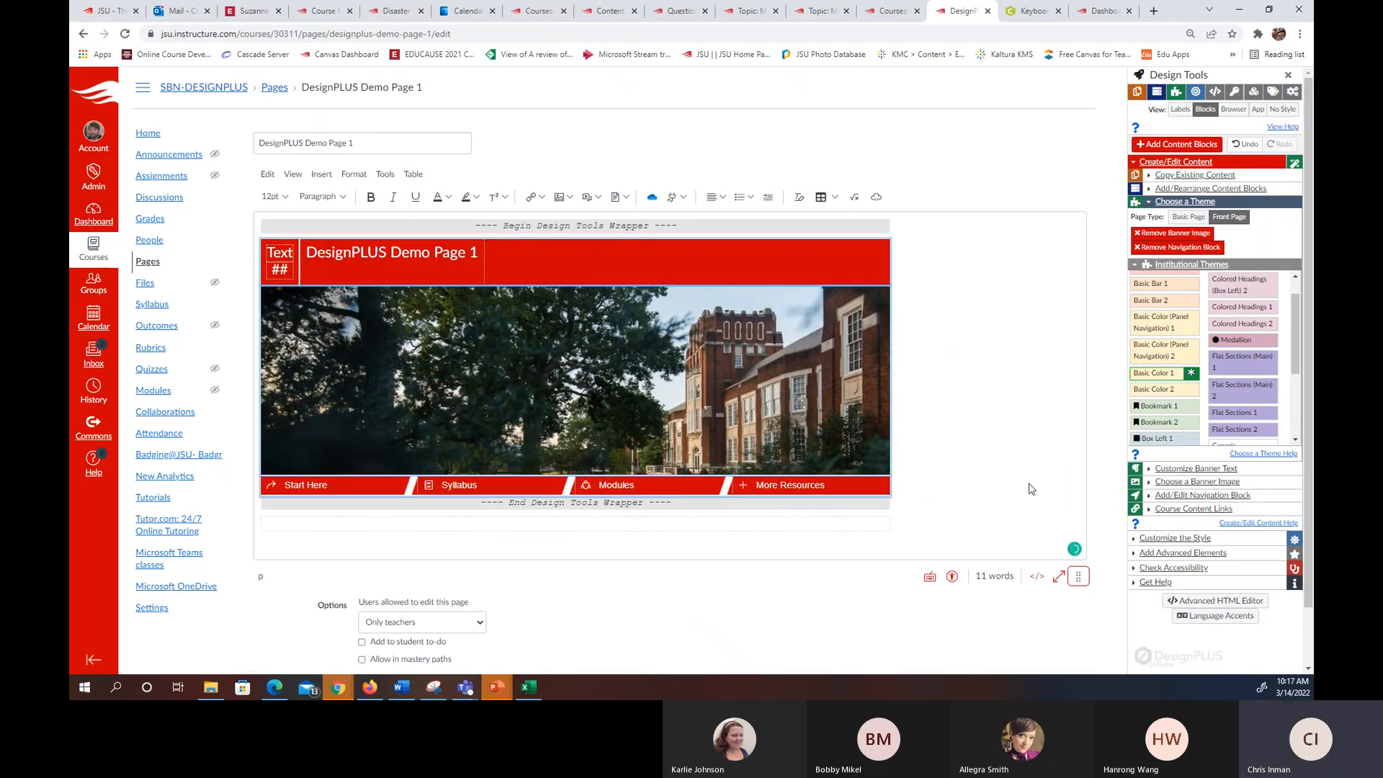
scroll(651, 369, "down", 1)
scroll(807, 352, "down", 1)
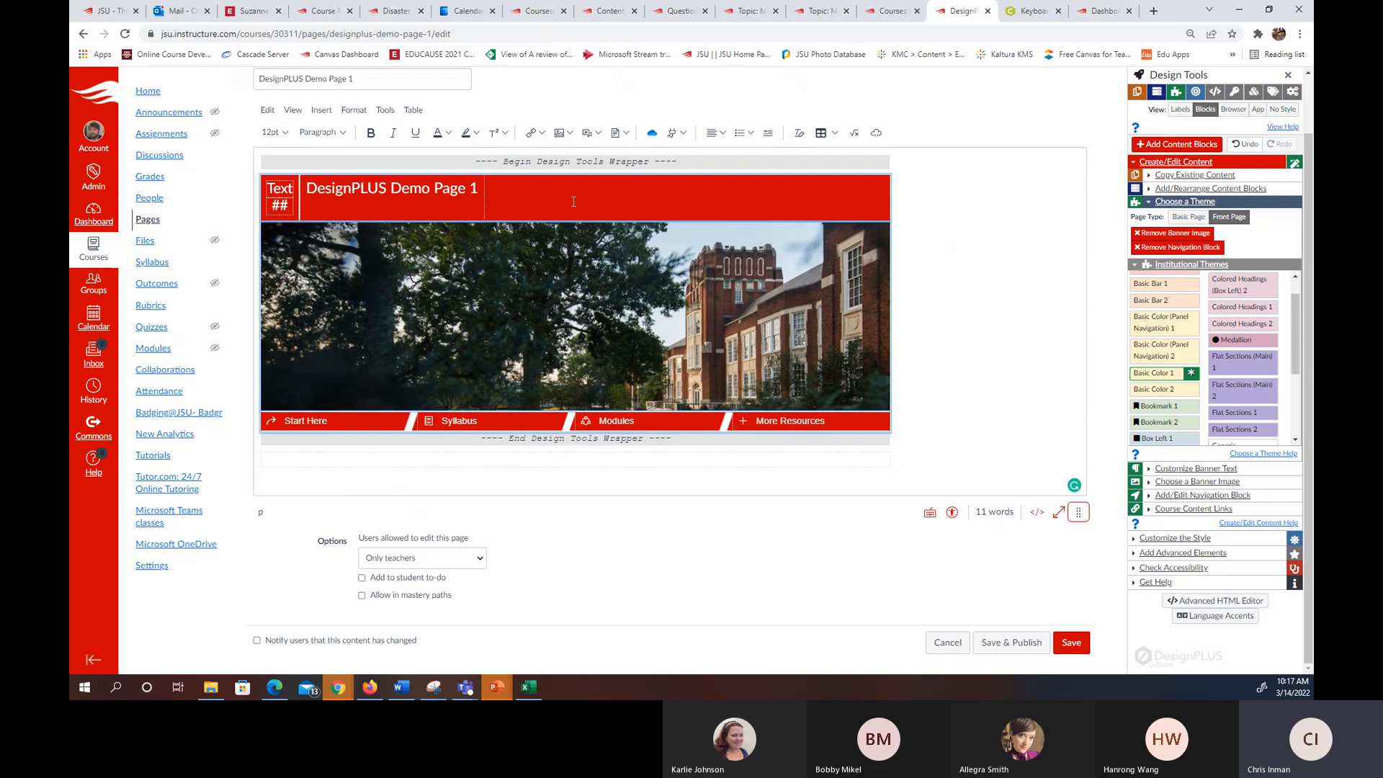
- Review the institutional block templates offered for adding content blocks, and close the list without adding any
left_click(1135, 148)
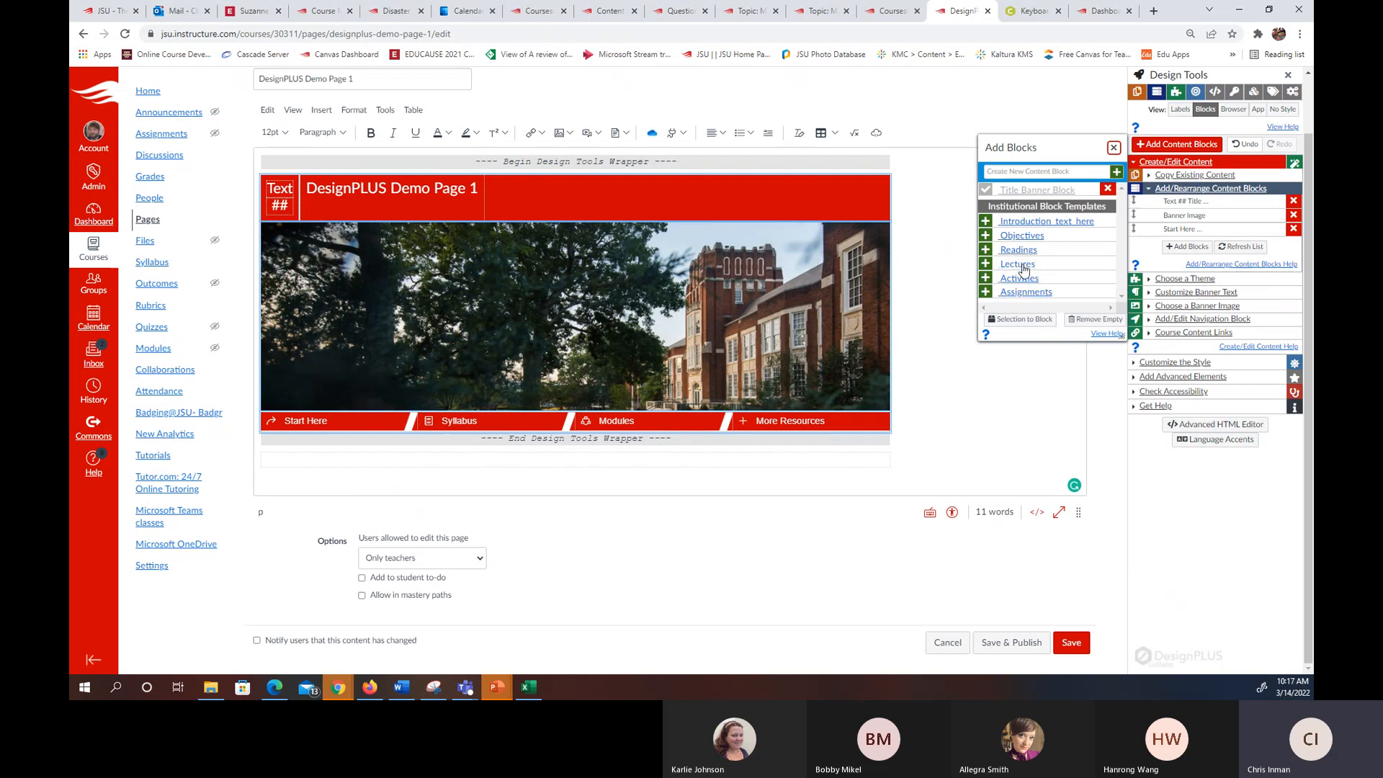
left_click(1041, 170)
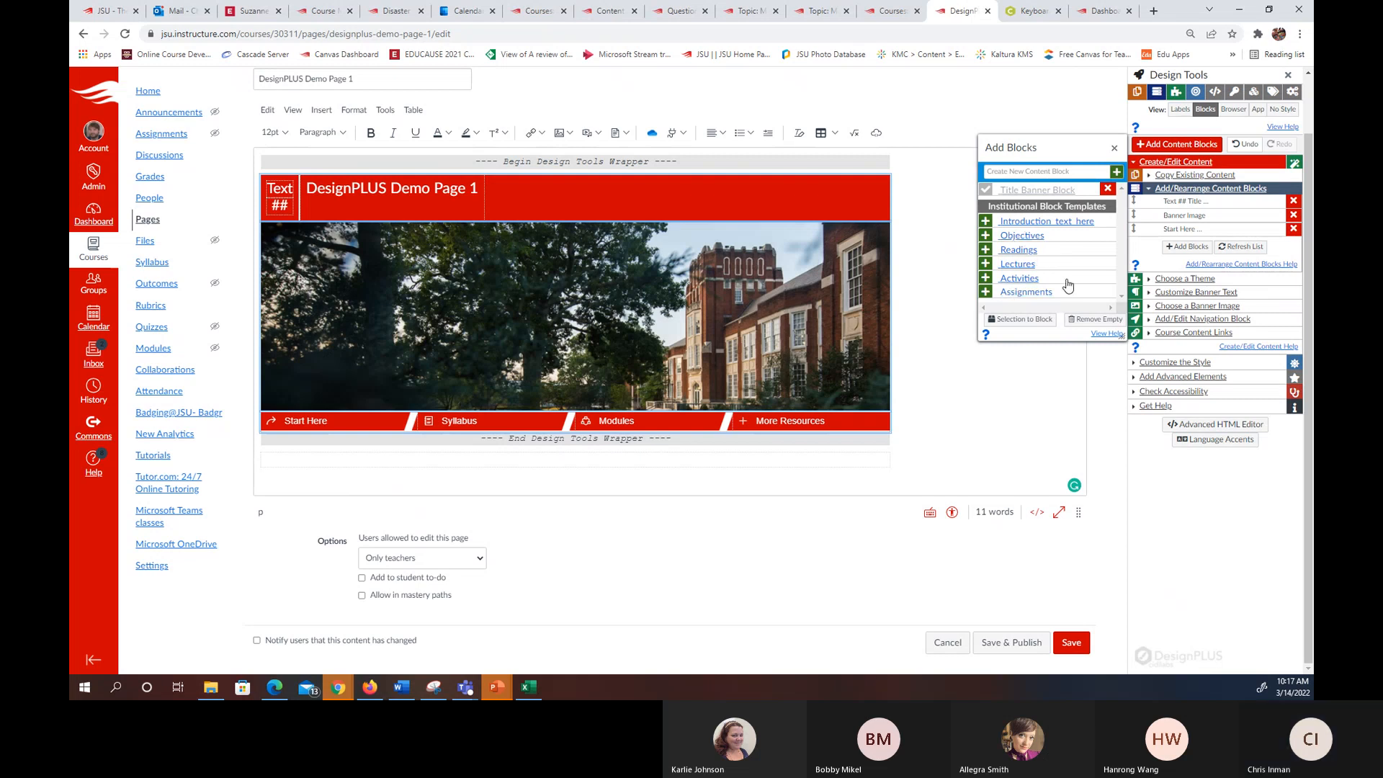
left_click(1114, 149)
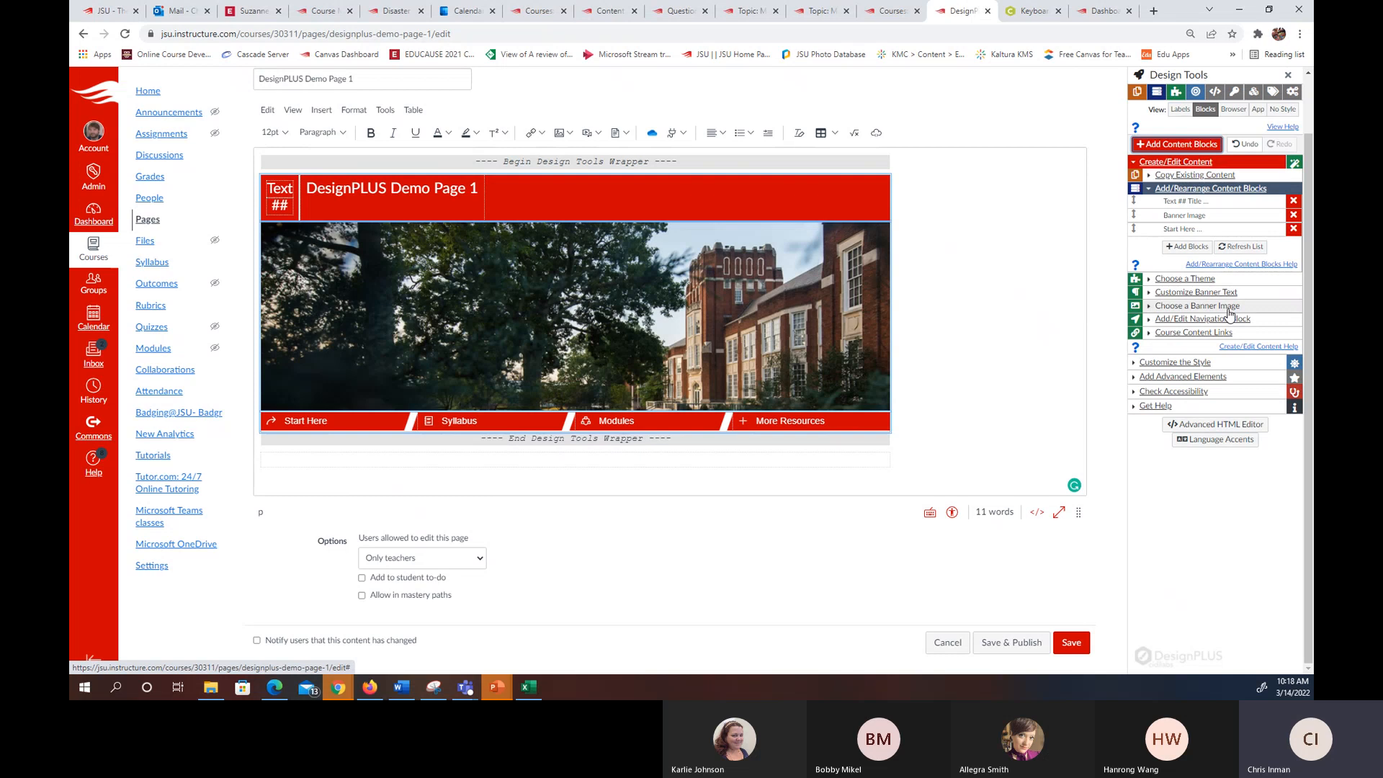
- Open the banner text customization and switch Show Canvas Title on and back off
left_click(1196, 291)
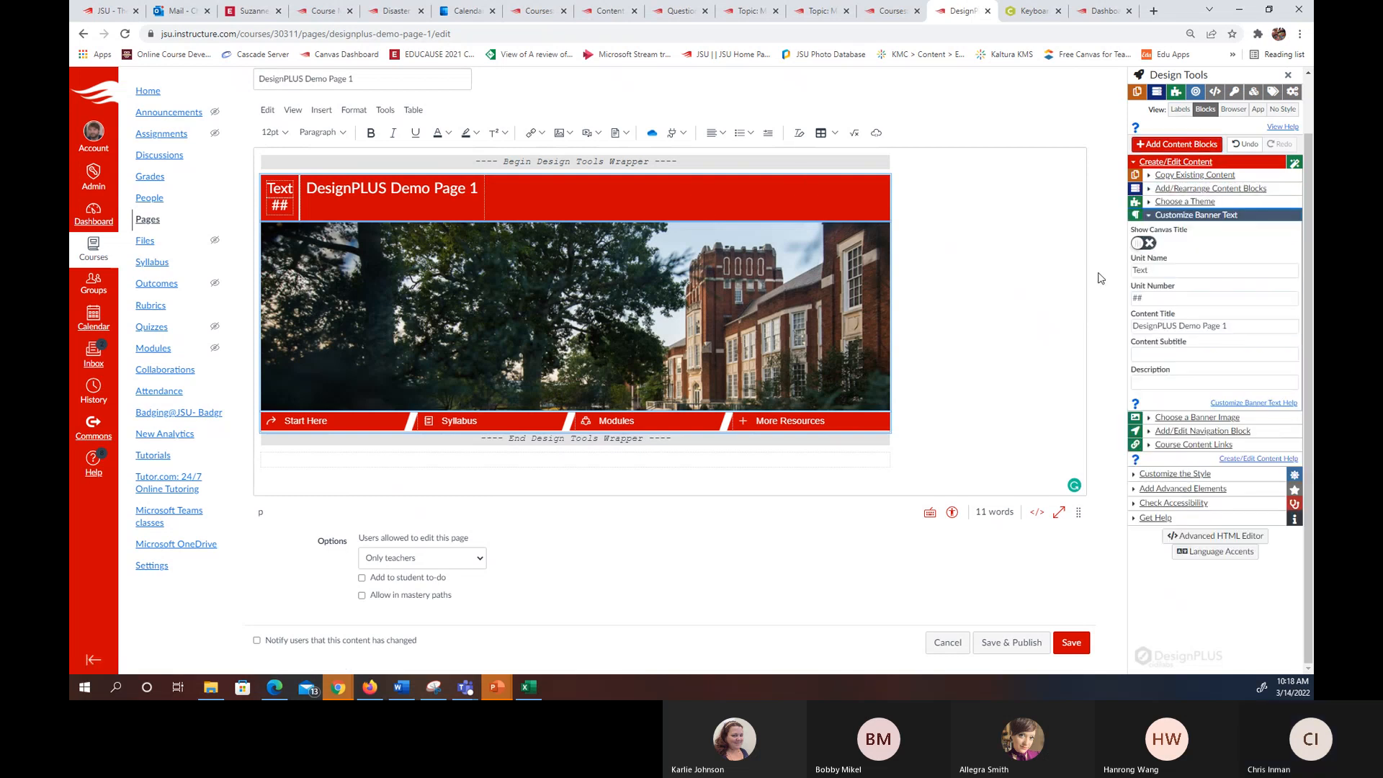
left_click(1151, 243)
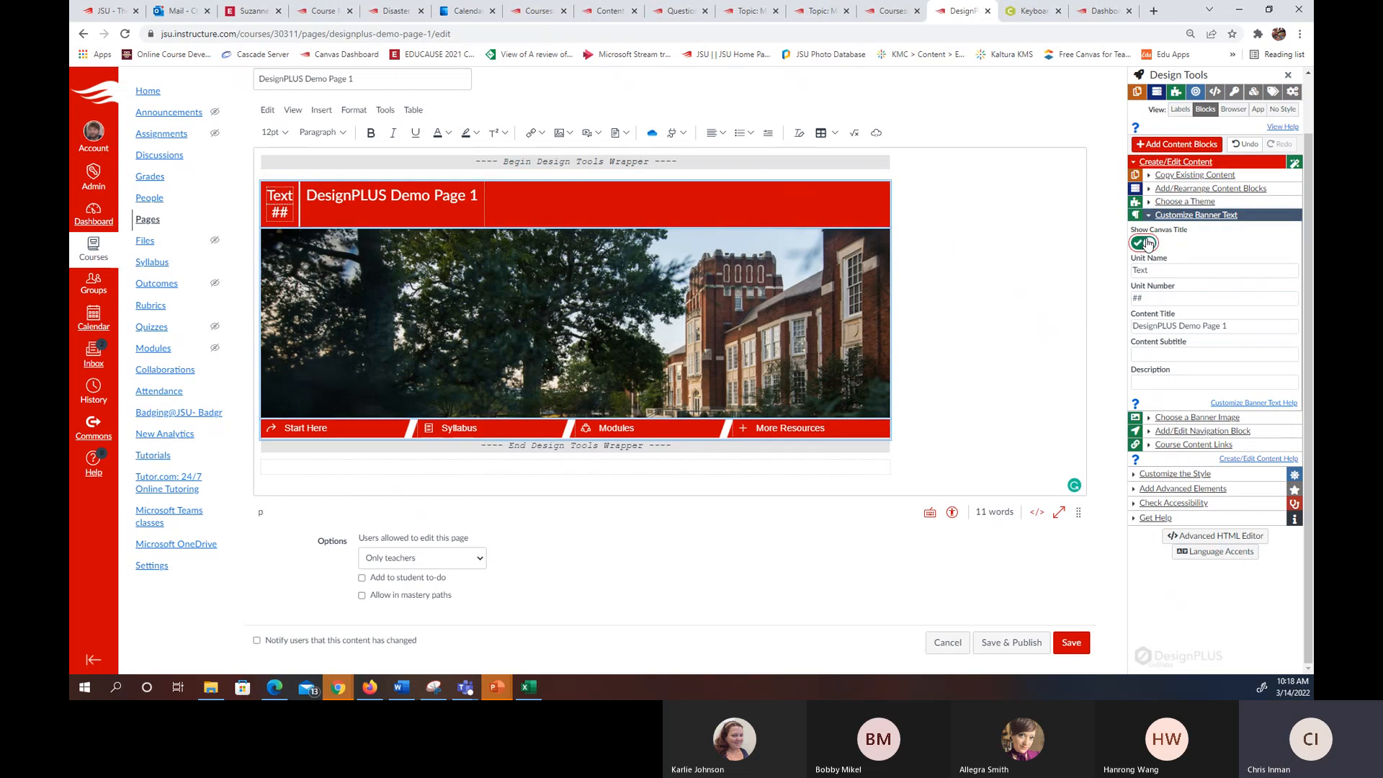
left_click(1150, 243)
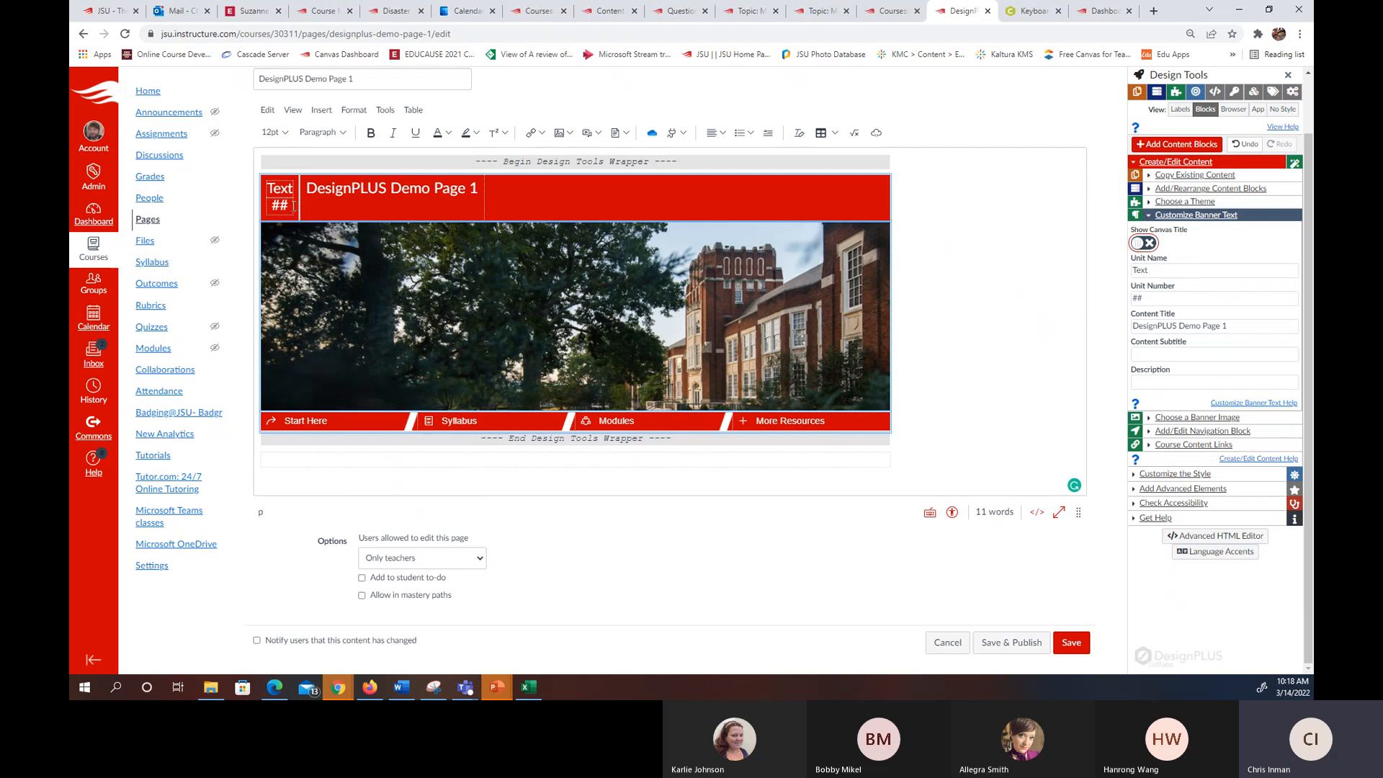
- Set the banner's unit name to CD and its unit number to 100
left_click(1156, 269)
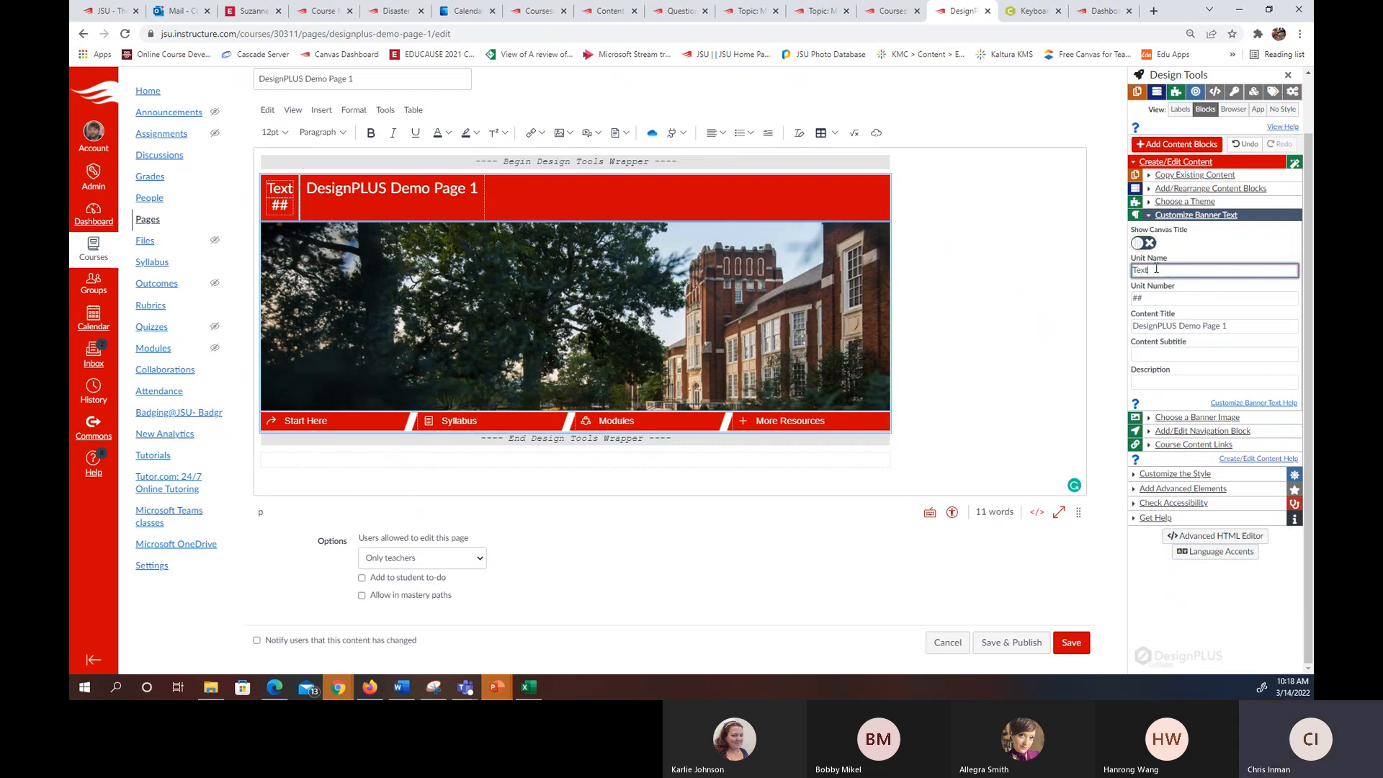
double_click(1158, 270)
type("C")
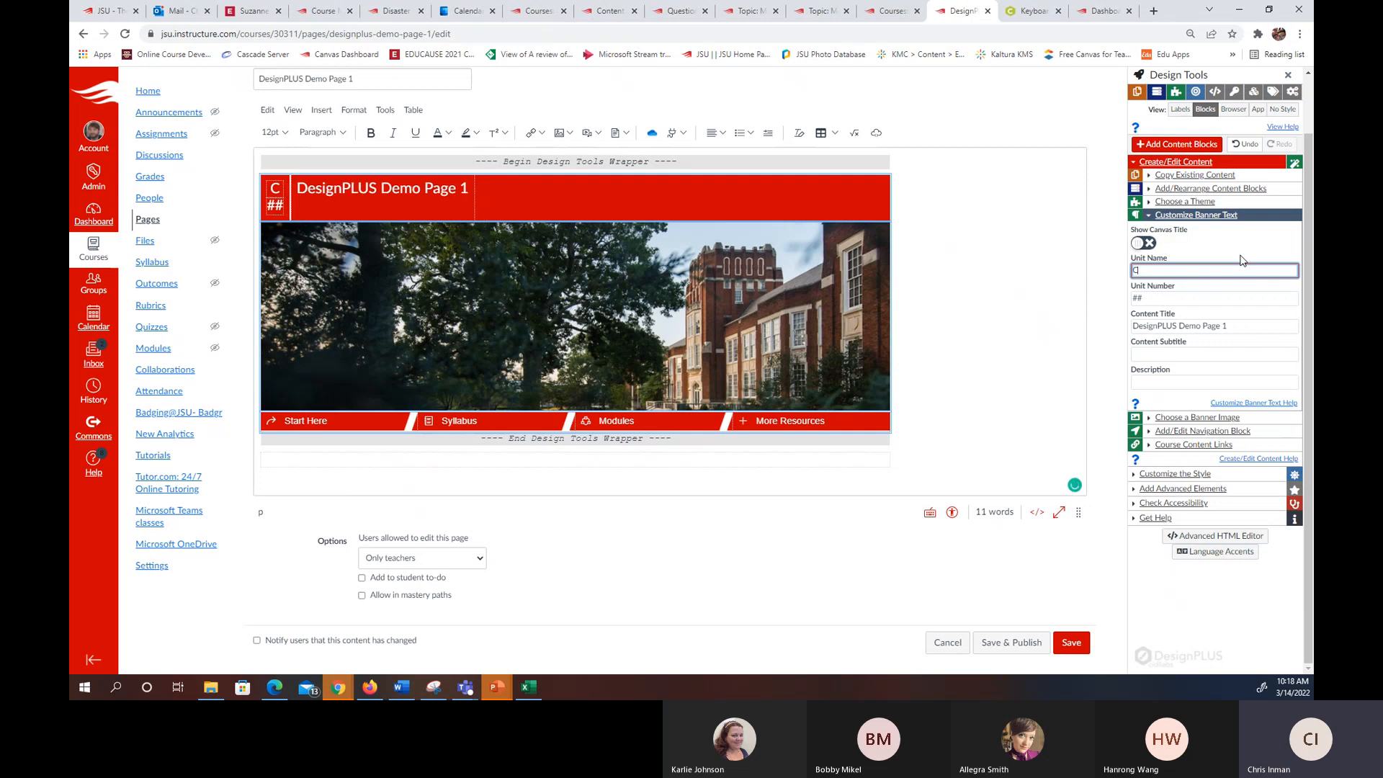
type("D")
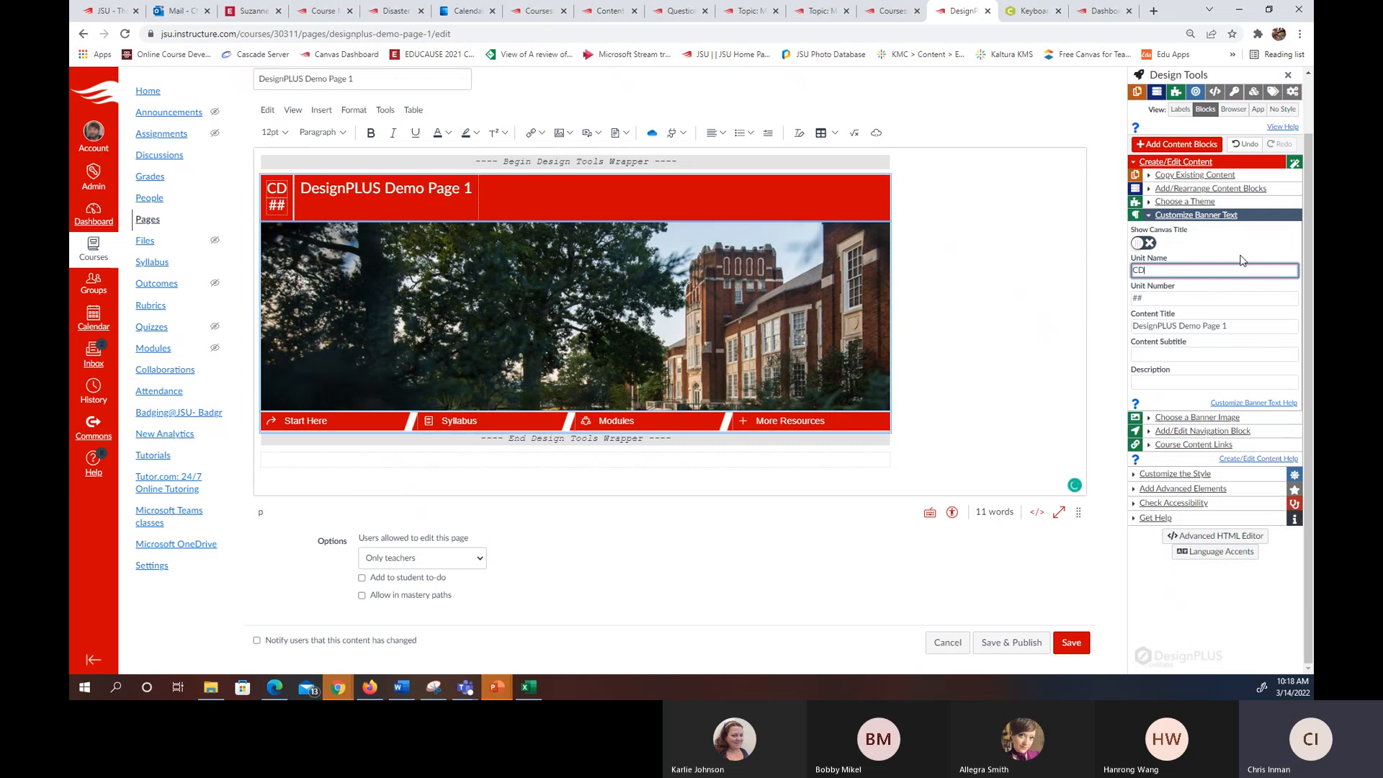
key("Tab")
type("100")
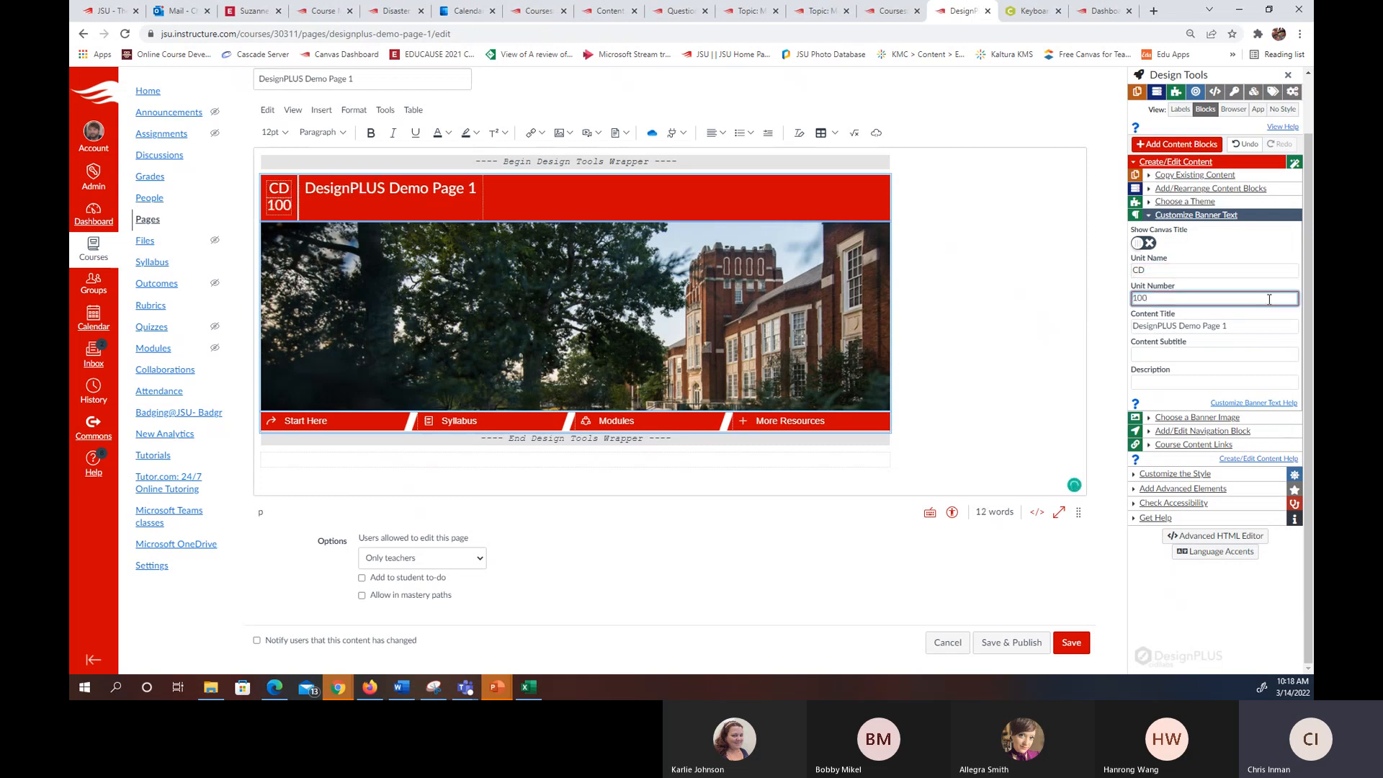
- Change the banner's content title to "DesignPLUS Training 100"
left_click(1255, 330)
left_click_drag(1254, 330, 1181, 326)
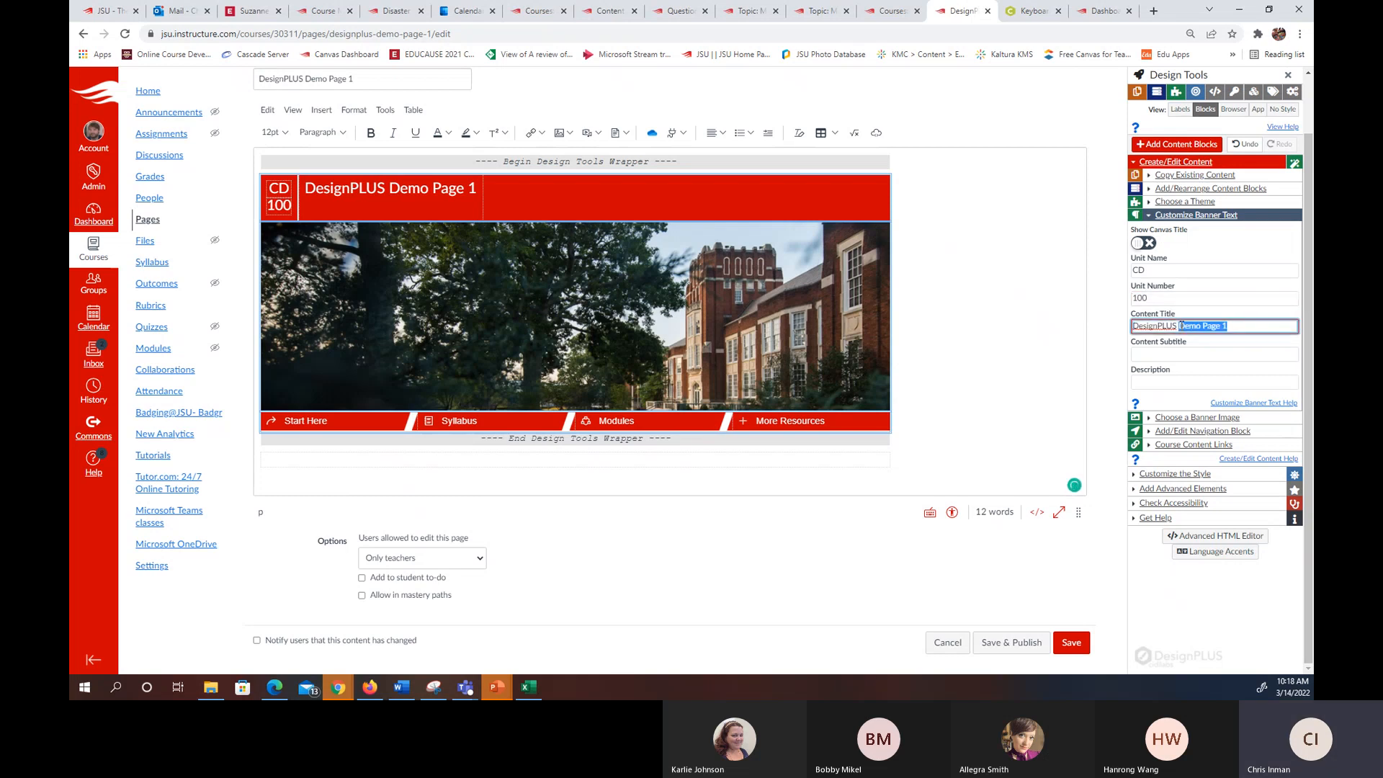
type("Training 1010")
key("BackSpace")
key("BackSpace")
key("BackSpace")
type("00")
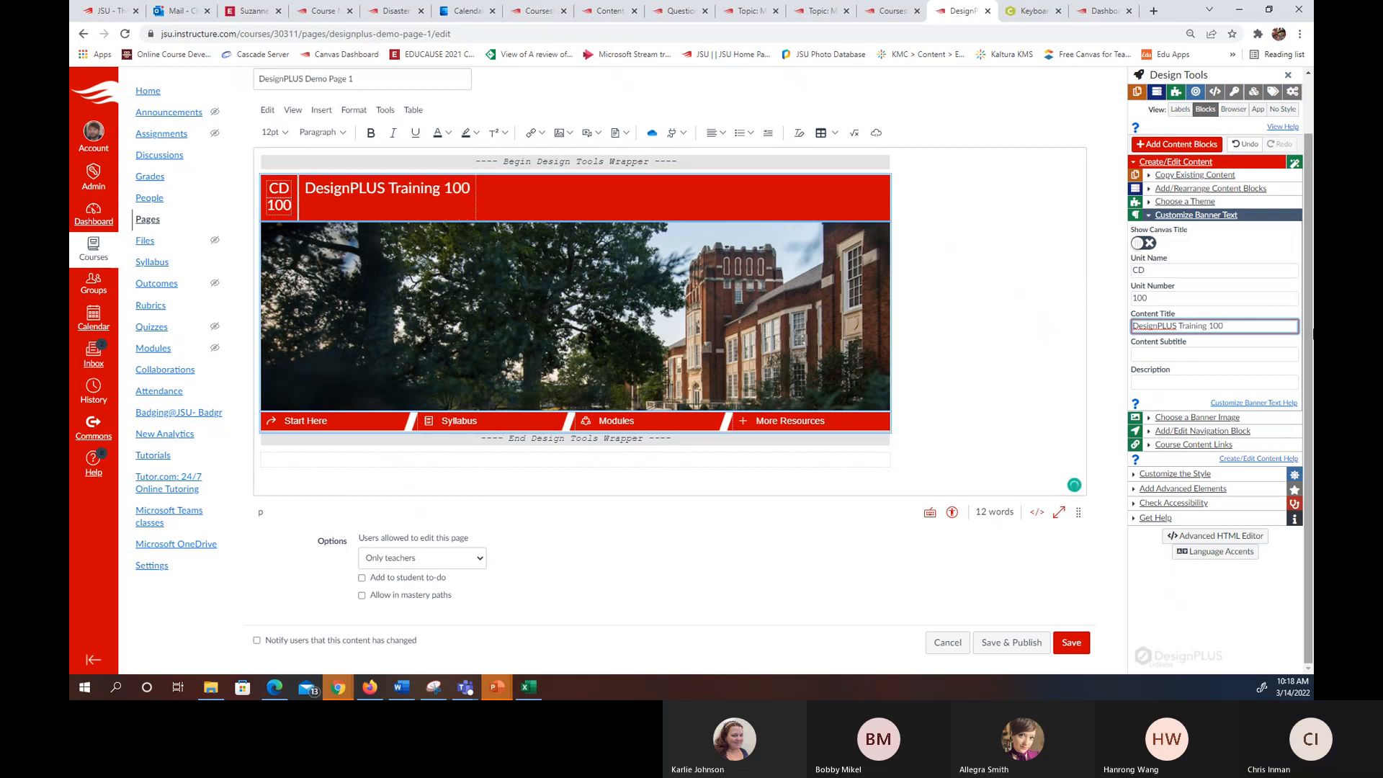
- Enter "DesignPLUS for Online Courses" as the banner's content subtitle
left_click(1212, 353)
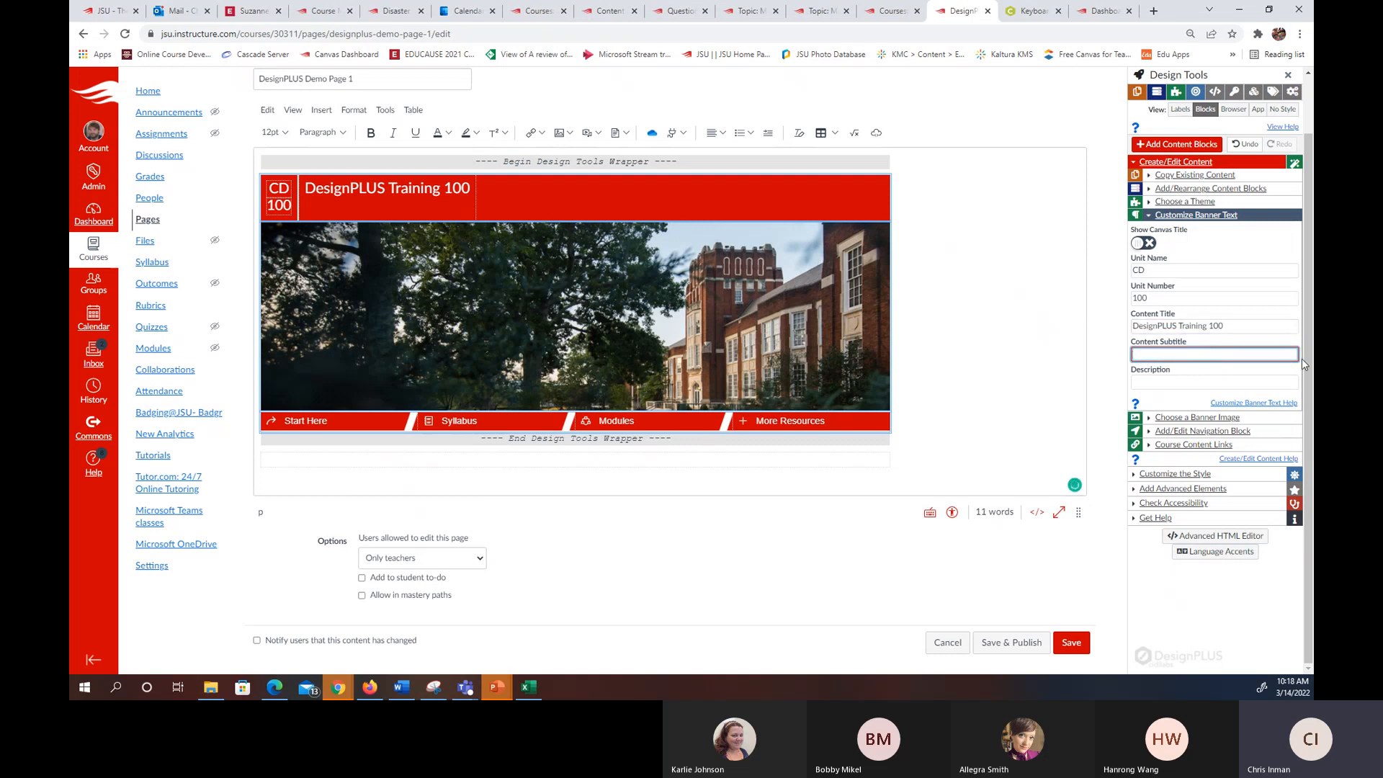
type("Desig")
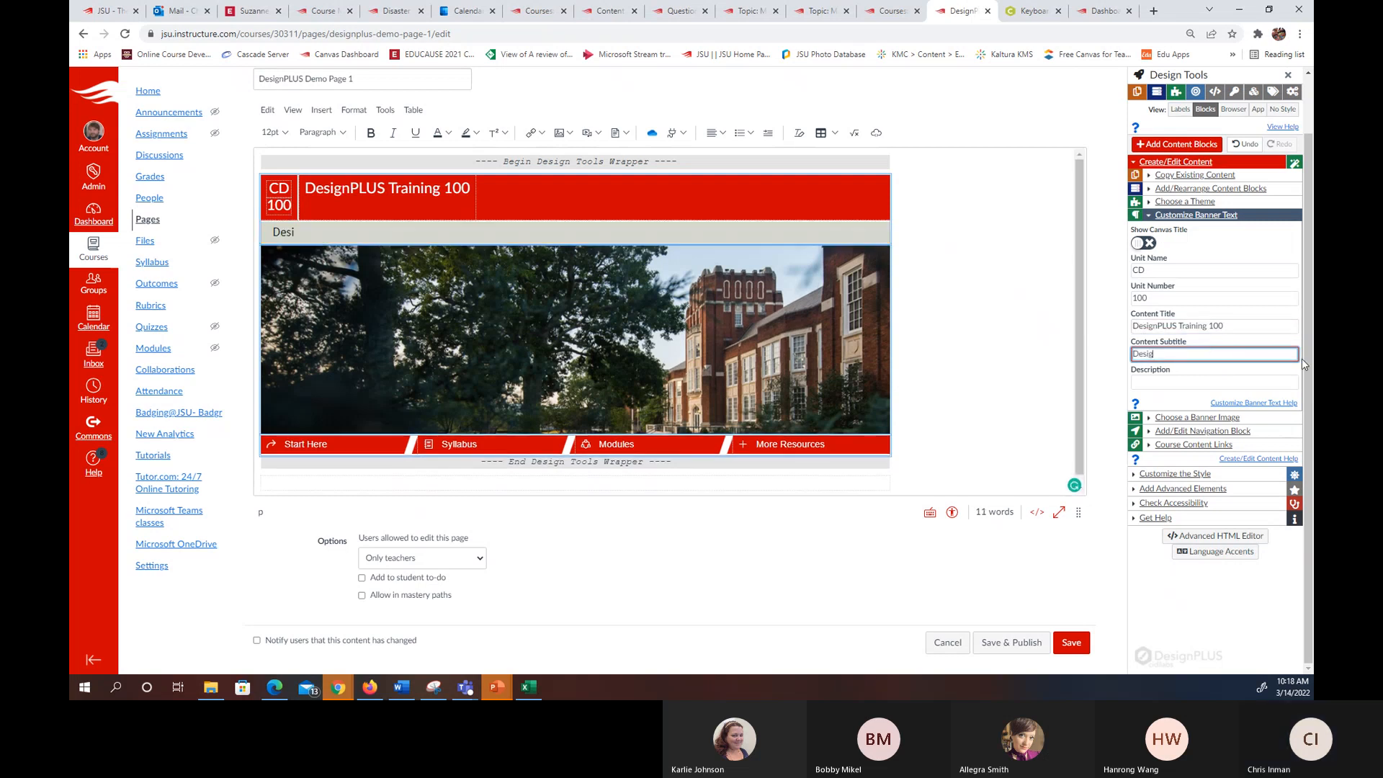
type("nPLUS for Online Courses")
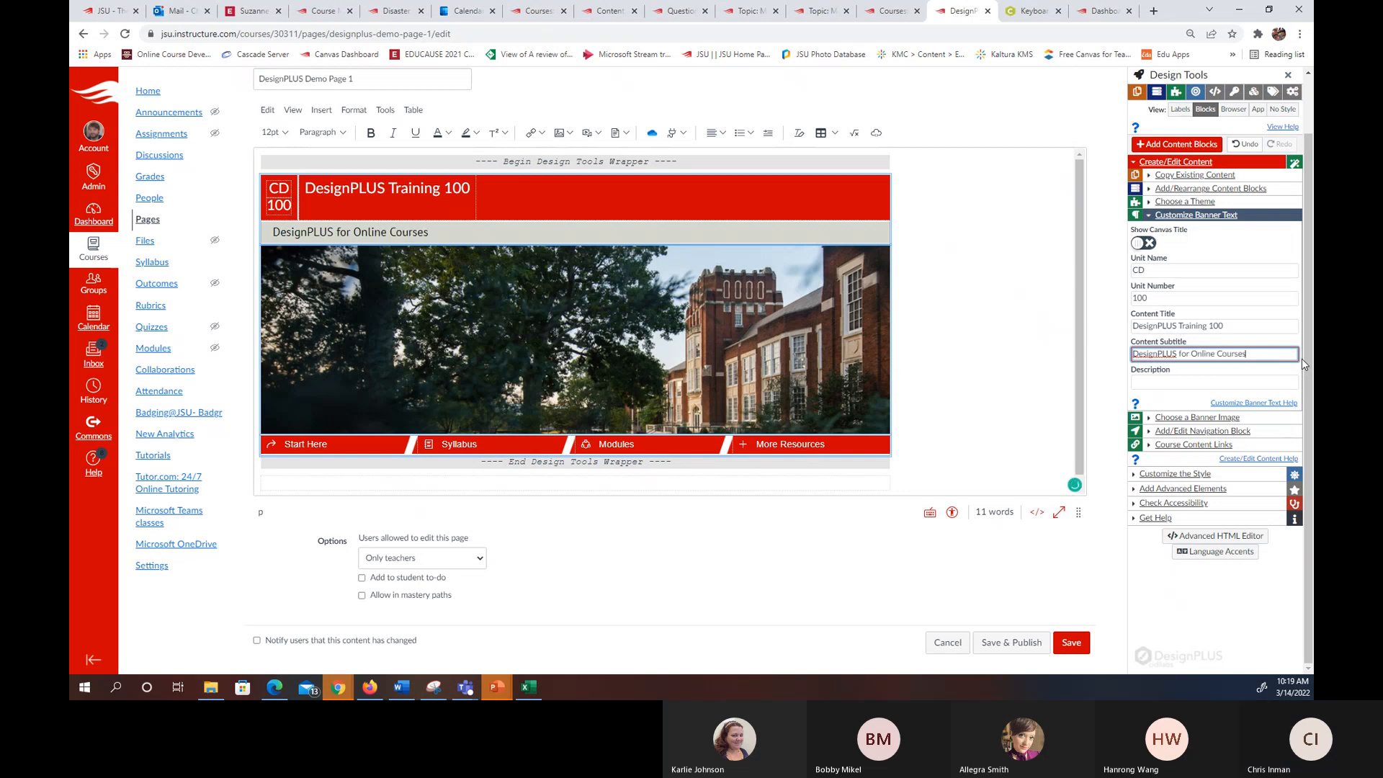
- Format the subtitle text in the banner as bold italic and align it to the right
left_click_drag(430, 232, 272, 232)
left_click(395, 134)
key("ctrl+b")
left_click(478, 235)
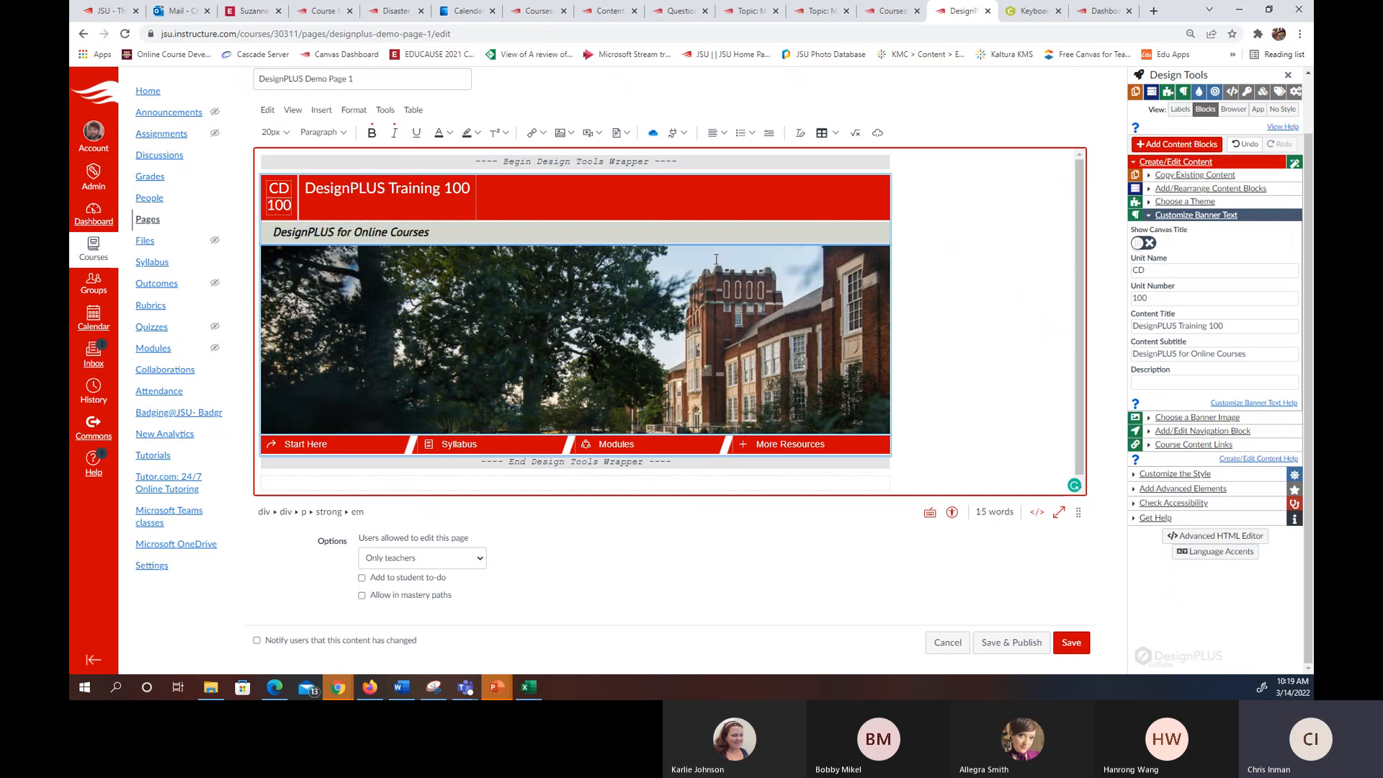
key("Home")
left_click(723, 133)
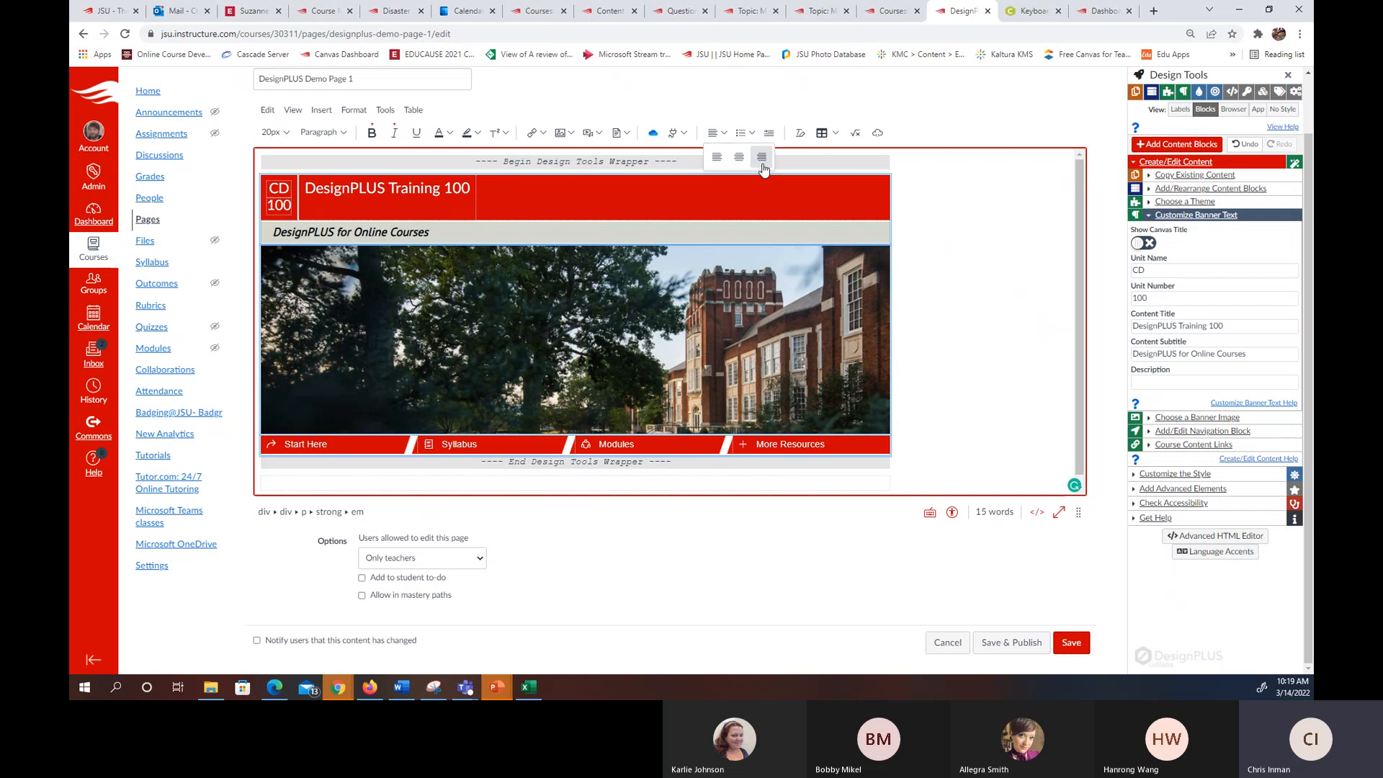
left_click(761, 156)
left_click(992, 372)
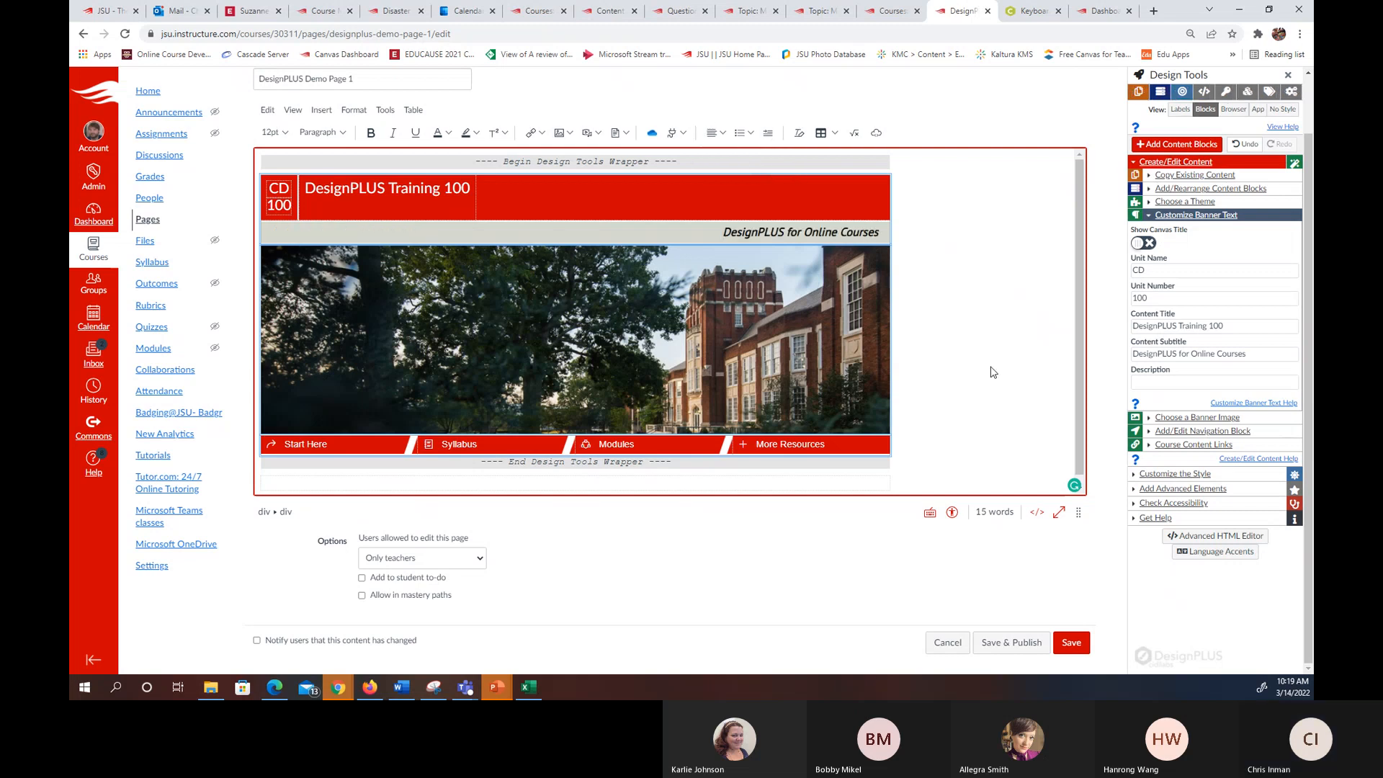
- Enter "This is a basic training course for CIDI" as the banner's description
left_click(1150, 381)
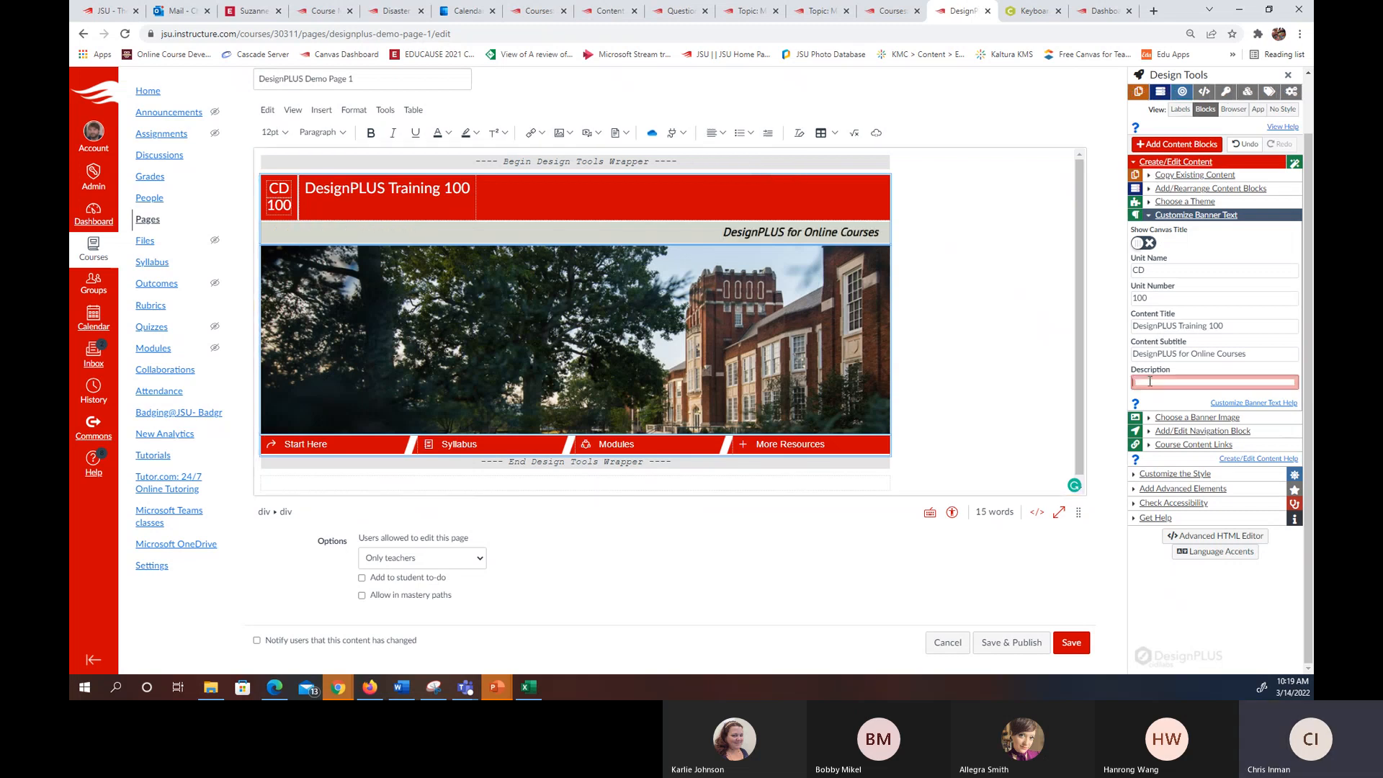
type("Th")
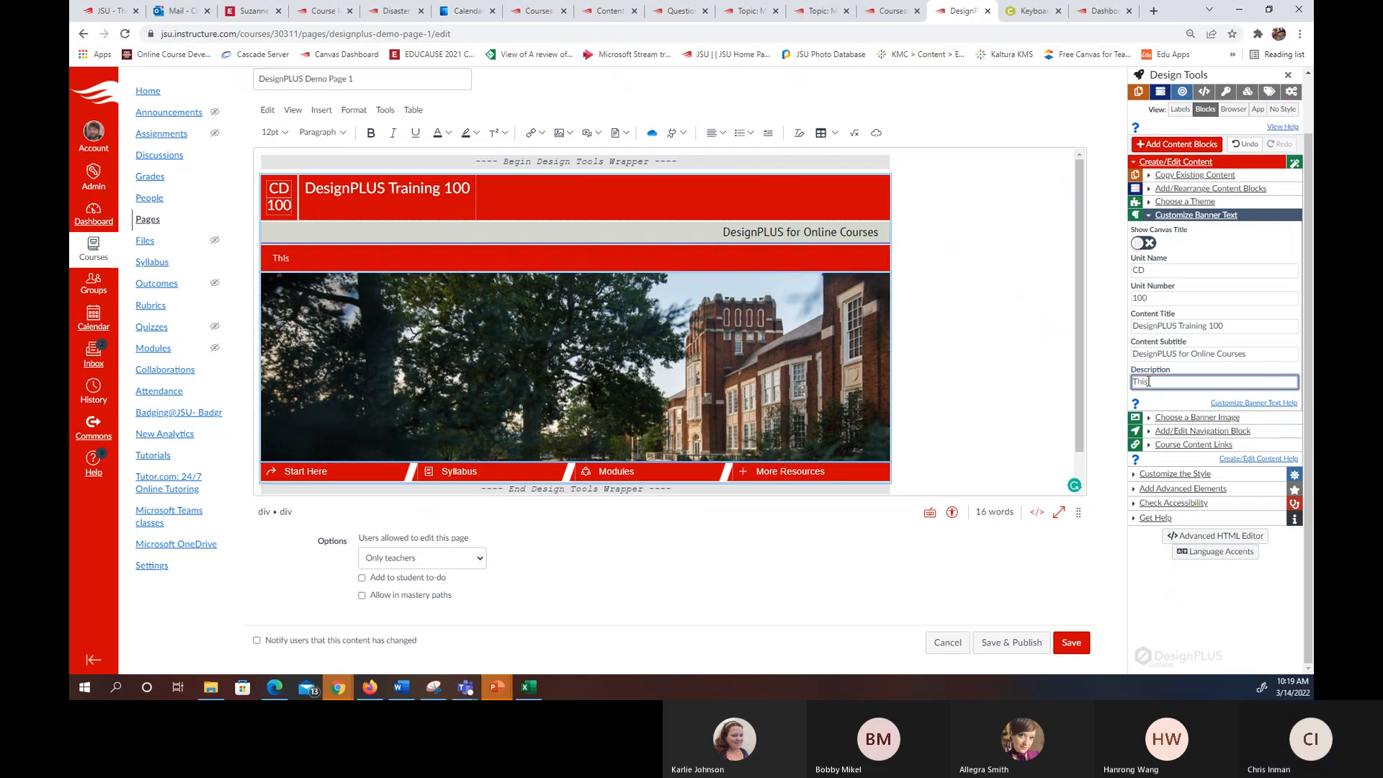
type("is")
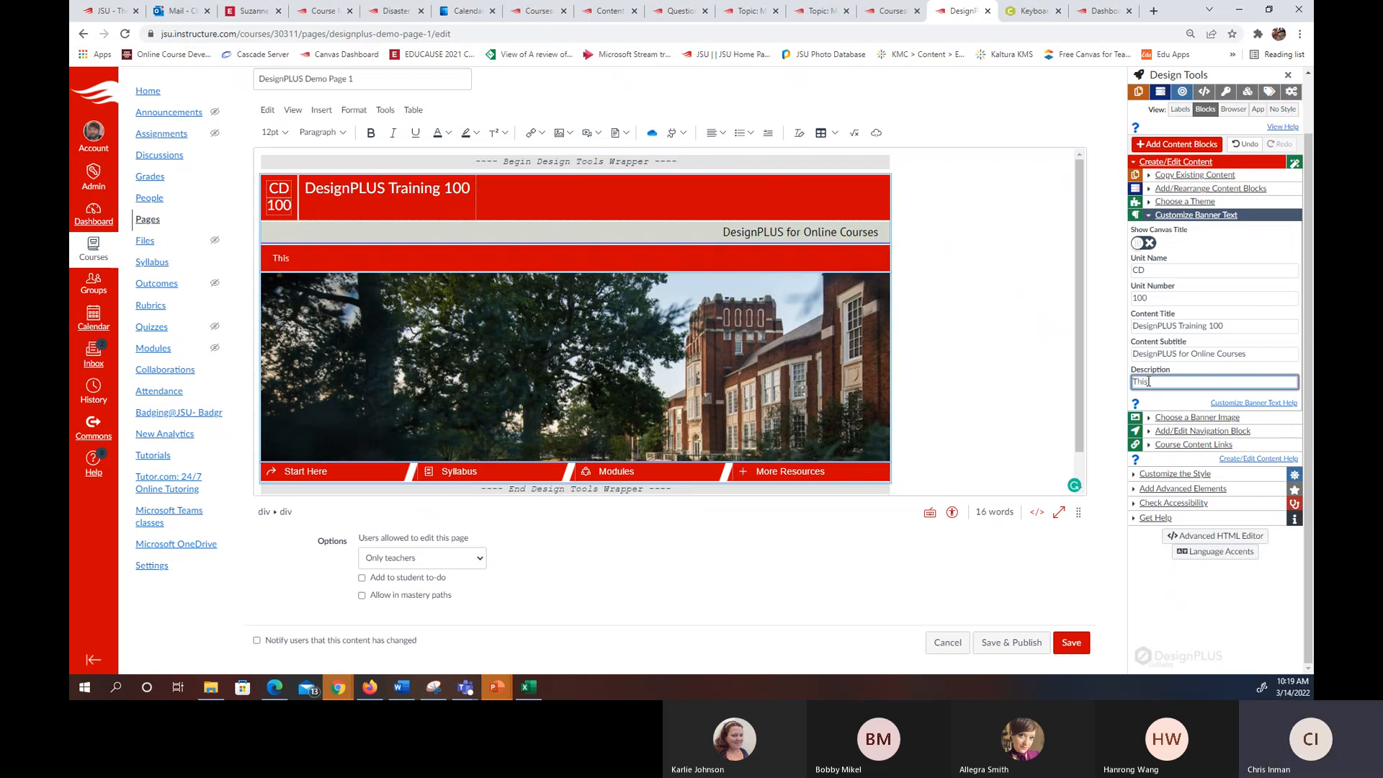
type(" cpir")
key("BackSpace")
key("BackSpace")
key("BackSpace")
key("BackSpace")
key("BackSpace")
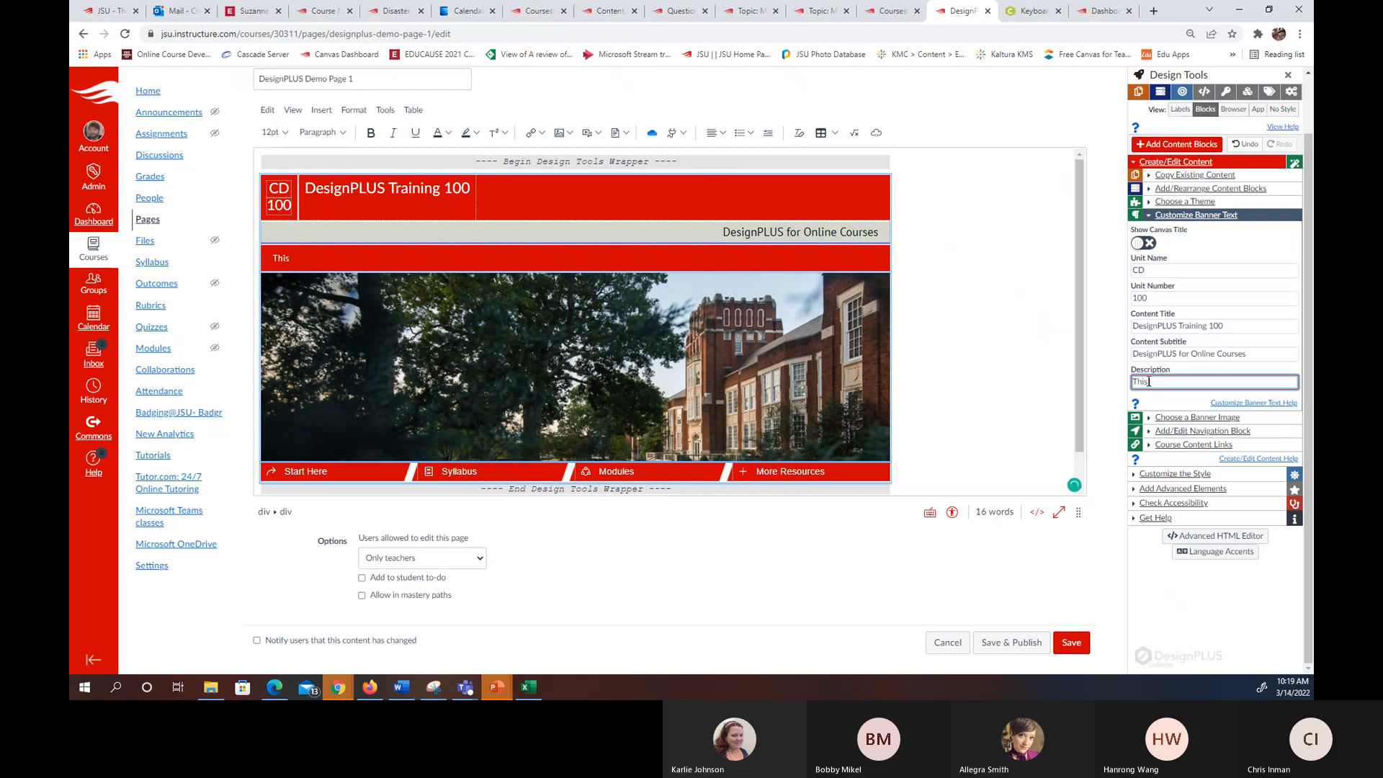
type("is a basic training course for CIDI")
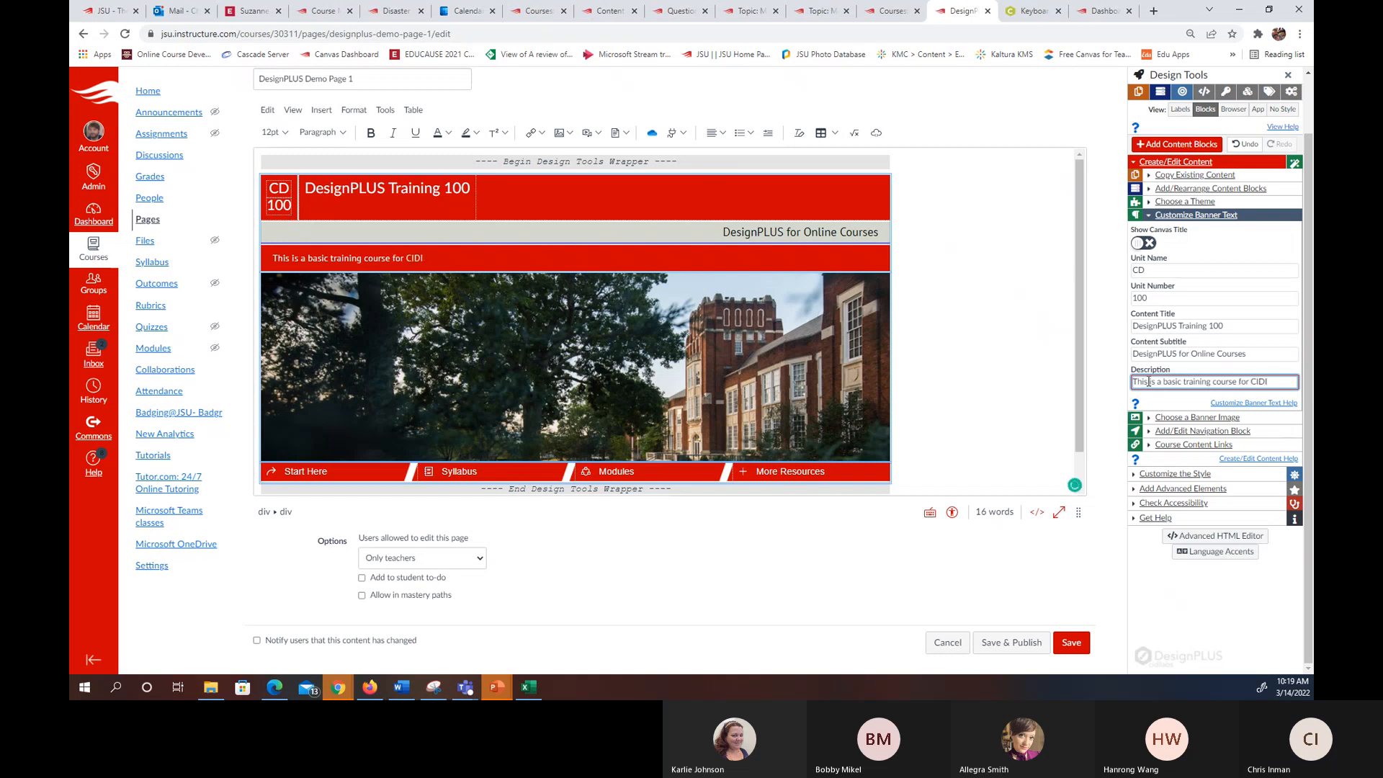
- Change the end of the banner's description so it reads "This is a basic training course for DesignPLUS by CIDI Labs."
key("BackSpace")
key("BackSpace")
key("BackSpace")
key("BackSpace")
type("DesignPLUS")
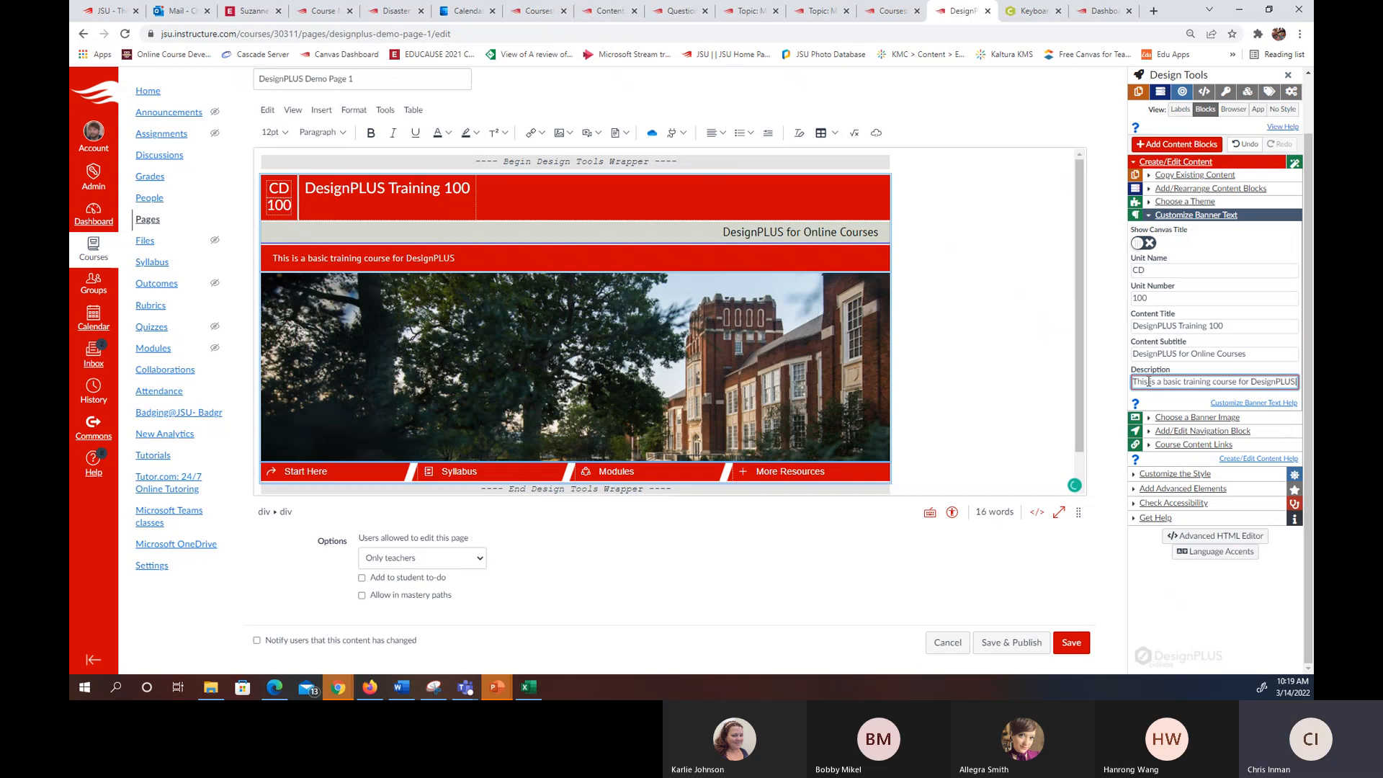
type(" by C")
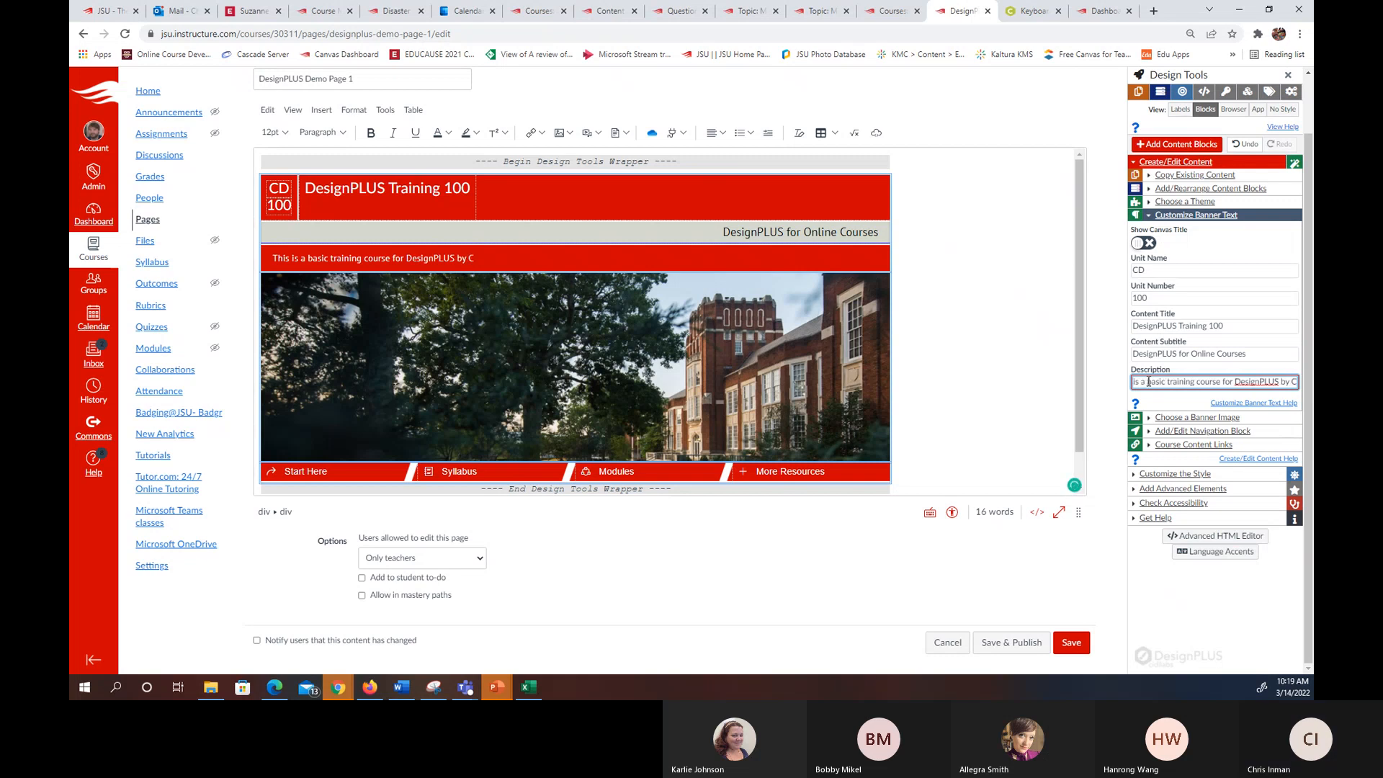
type("IDI Labas")
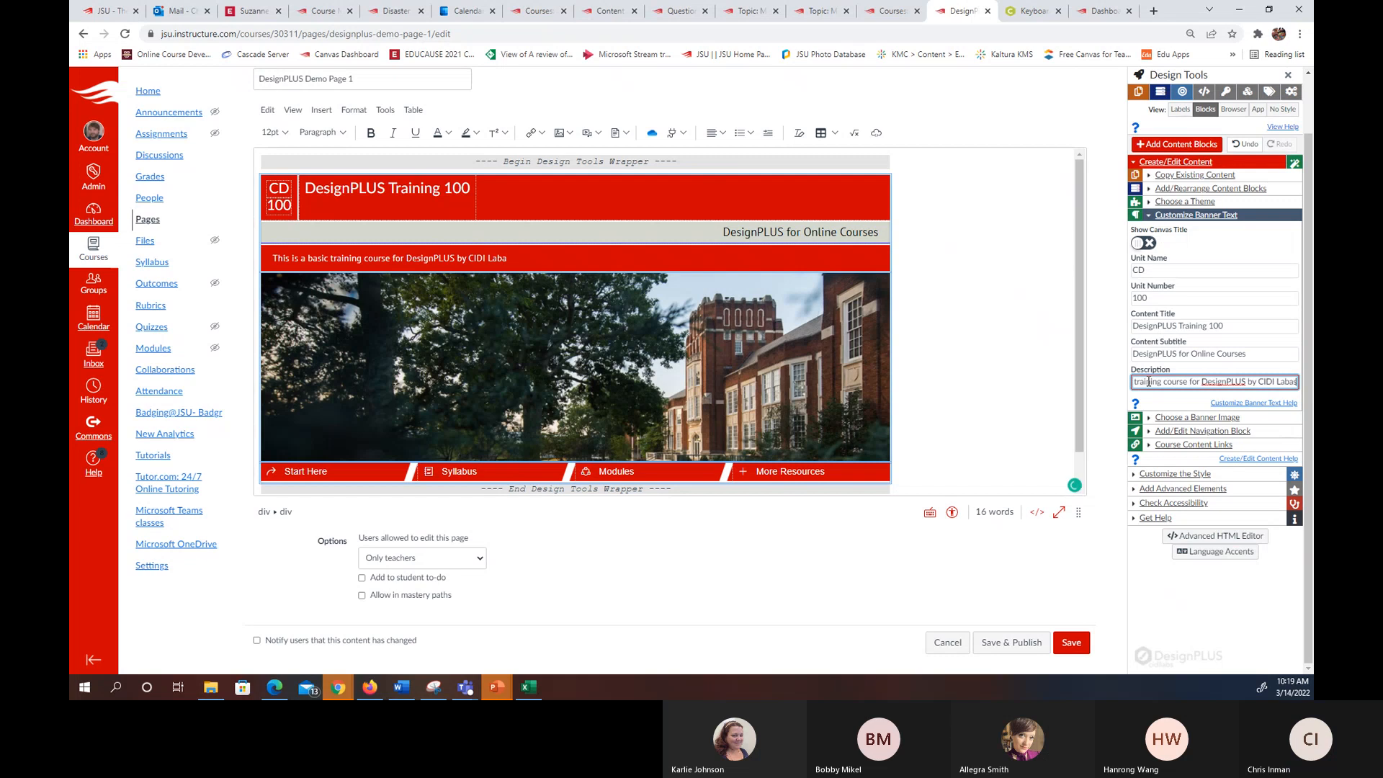
key("BackSpace")
type("s.")
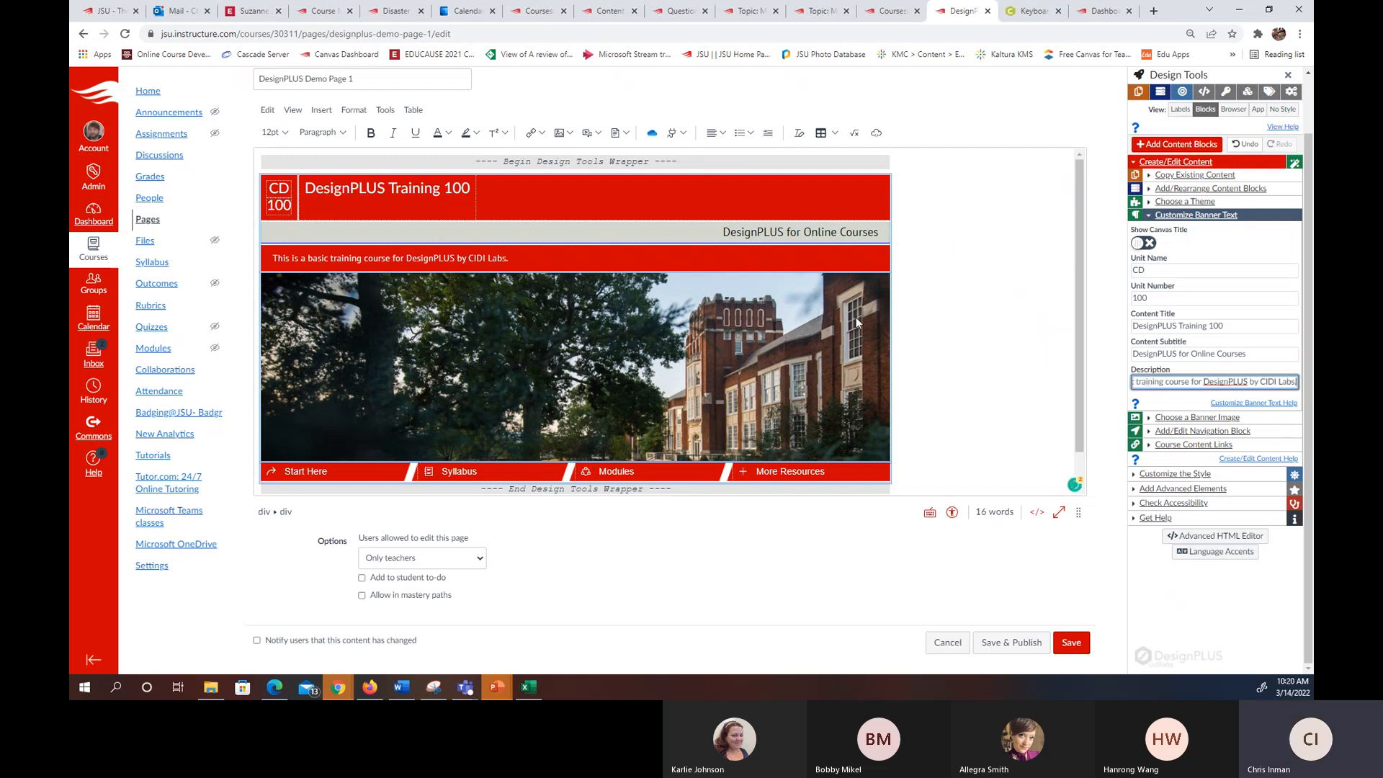
- Delete the banner's description text so that the description row is removed from the banner
left_click_drag(509, 258, 269, 254)
key("BackSpace")
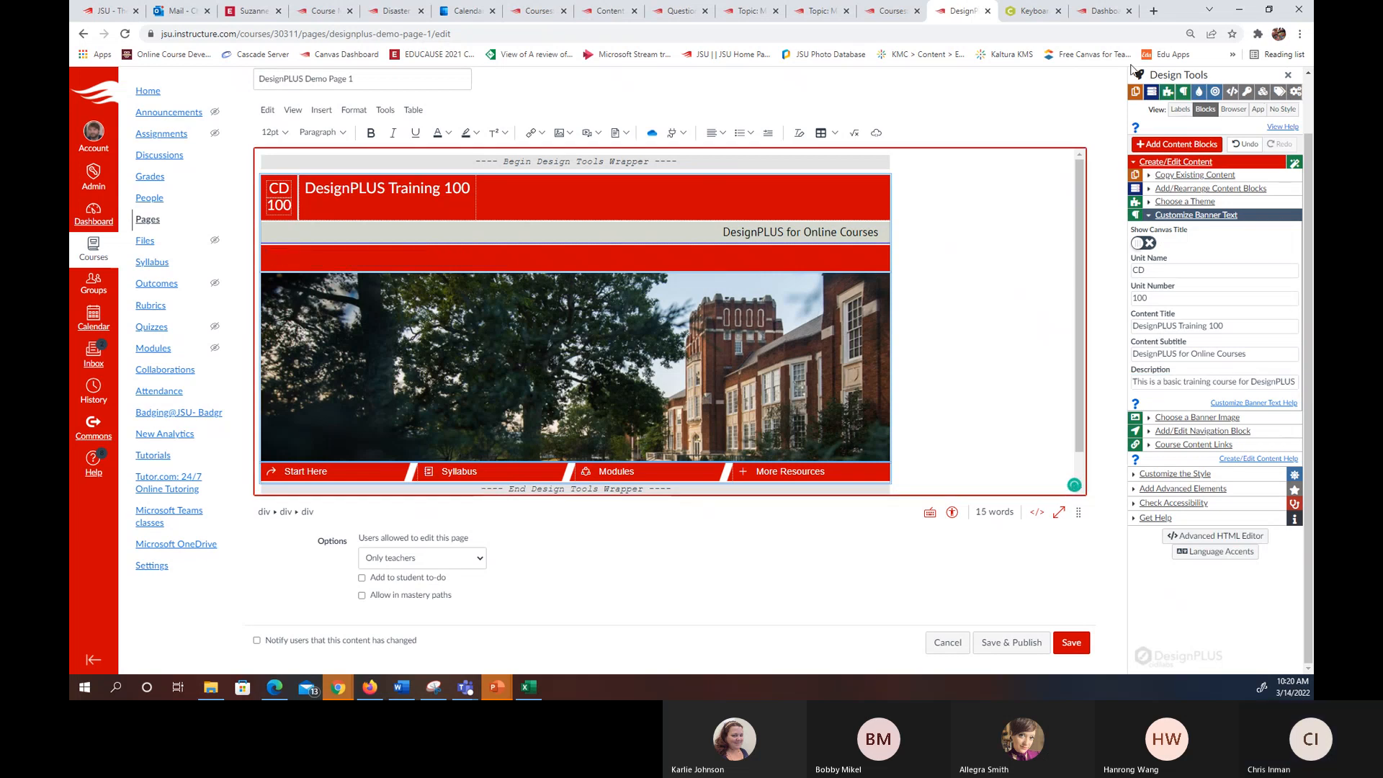
left_click(1263, 384)
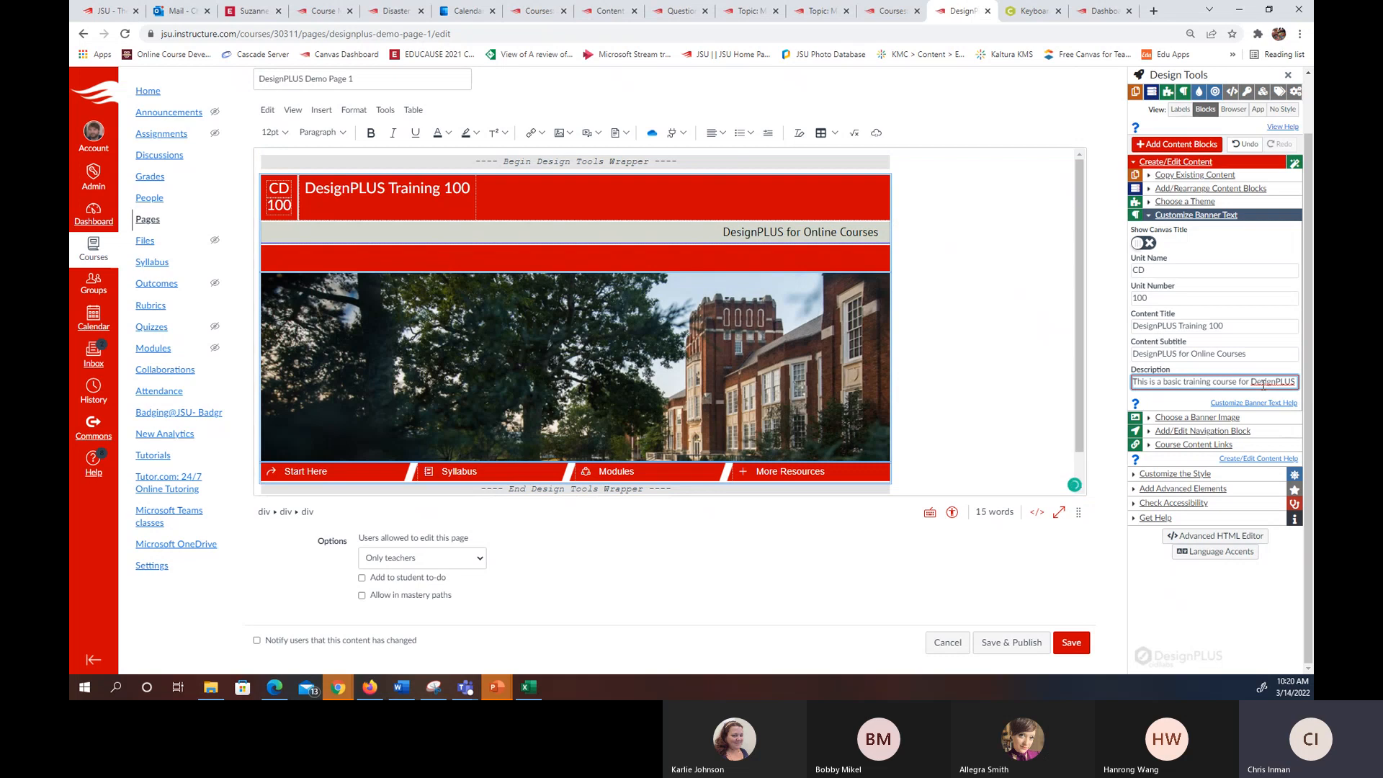
key("ctrl+a")
key("BackSpace")
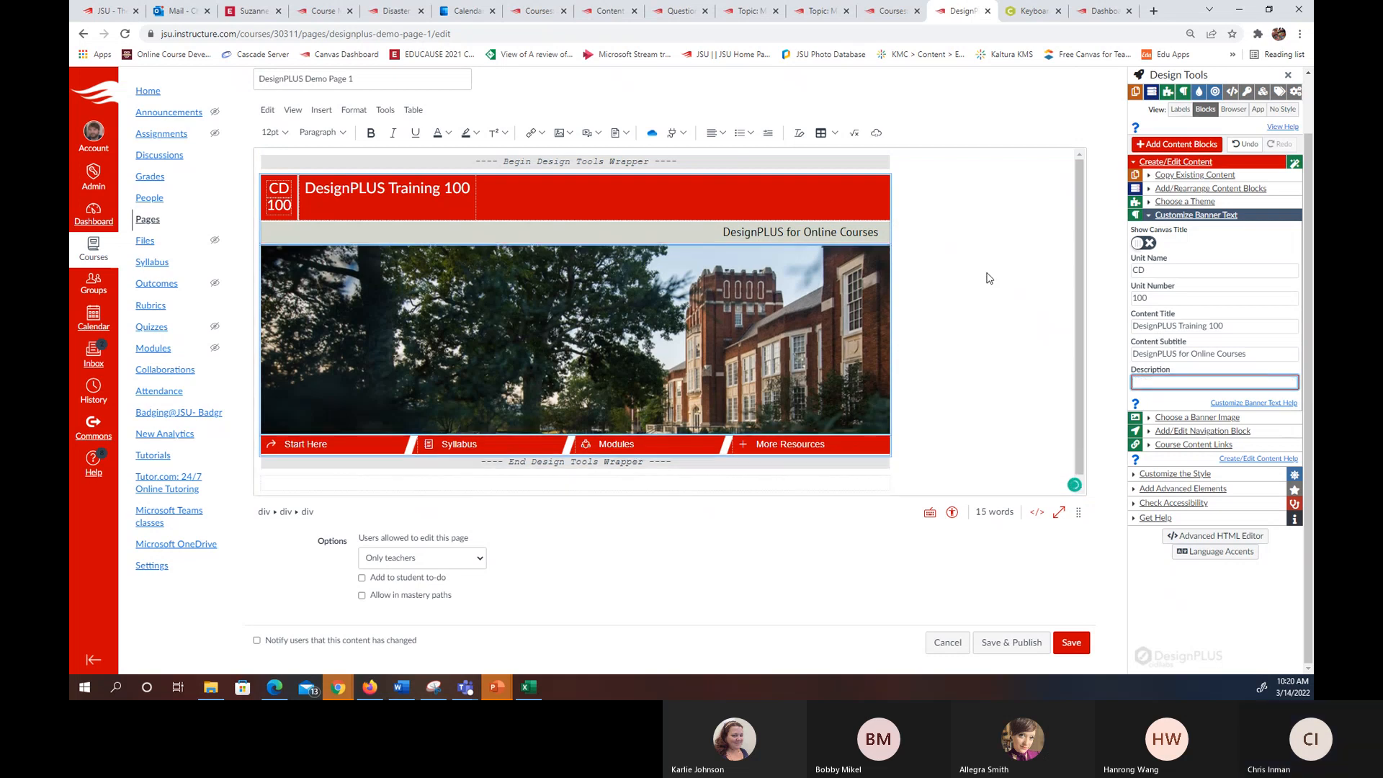
- Format the banner subtitle "DesignPLUS for Online Courses" as bold italic
left_click(716, 218)
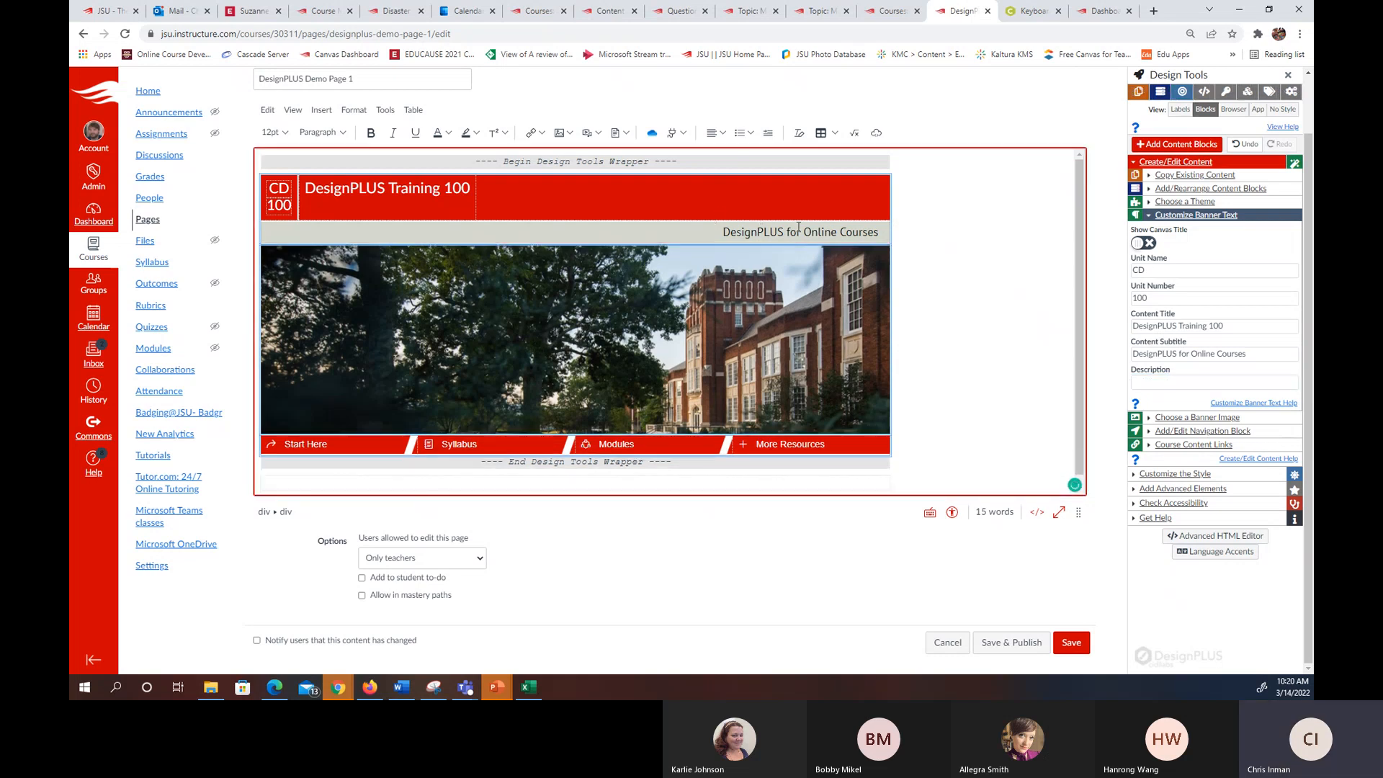
left_click_drag(722, 232, 880, 232)
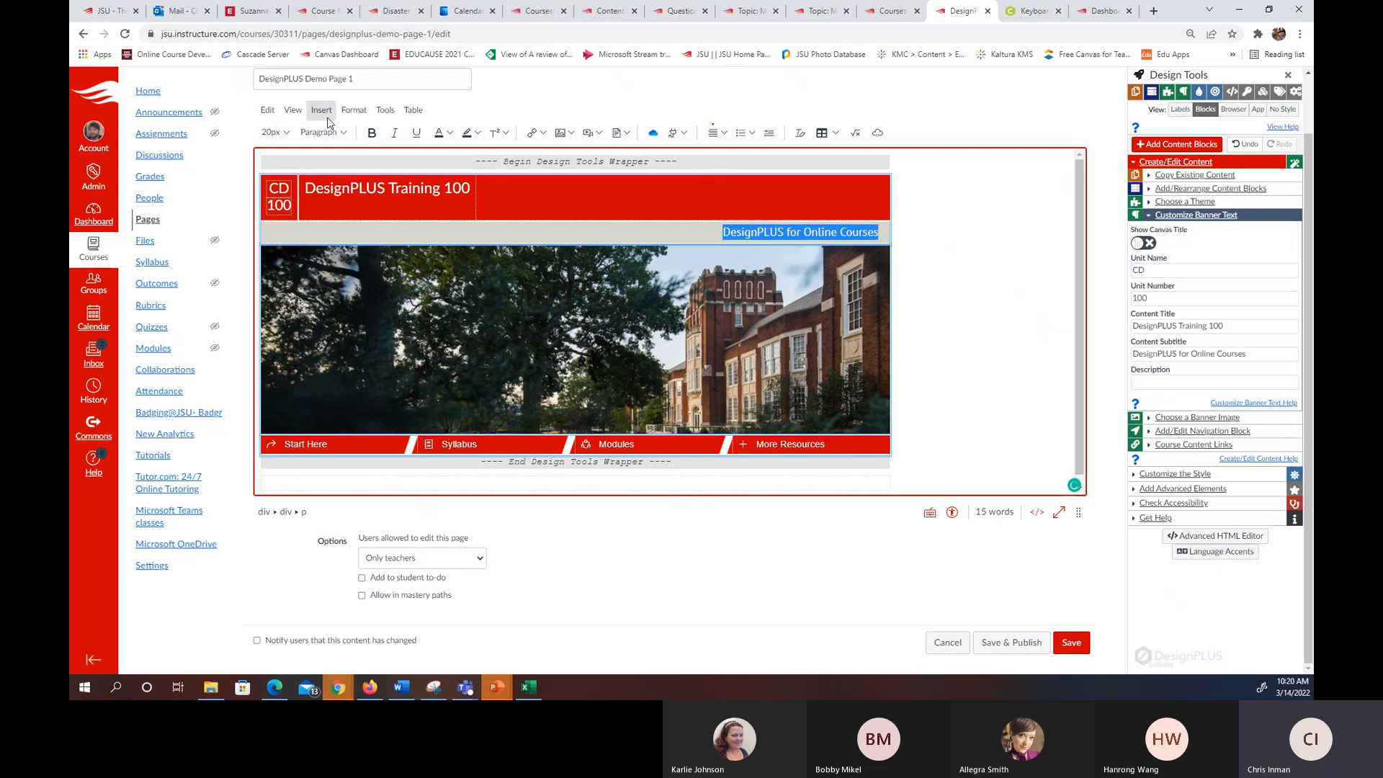
key("ctrl+i")
left_click(372, 134)
left_click(1005, 247)
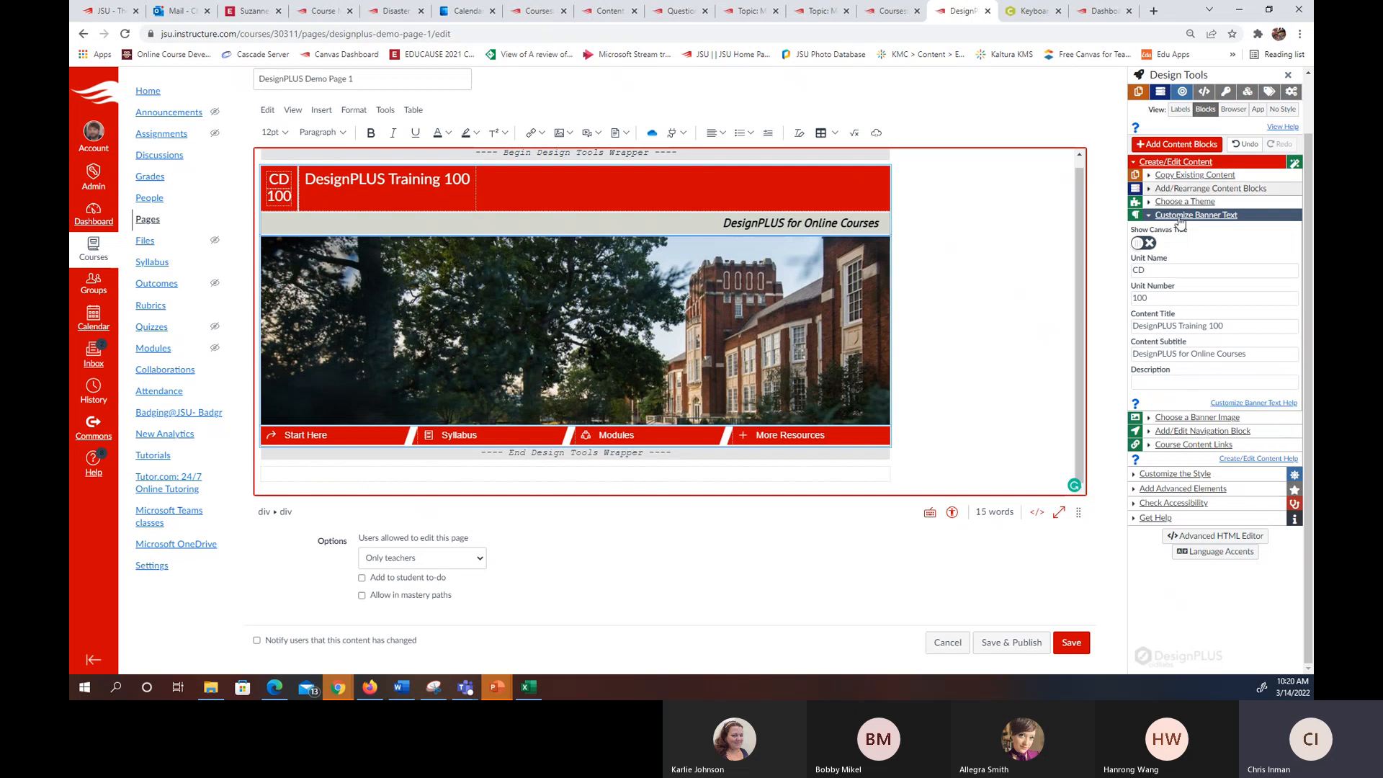
- Open the Design Tools options for choosing a banner image and select the banner picture on the page
left_click(838, 343)
left_click(1229, 421)
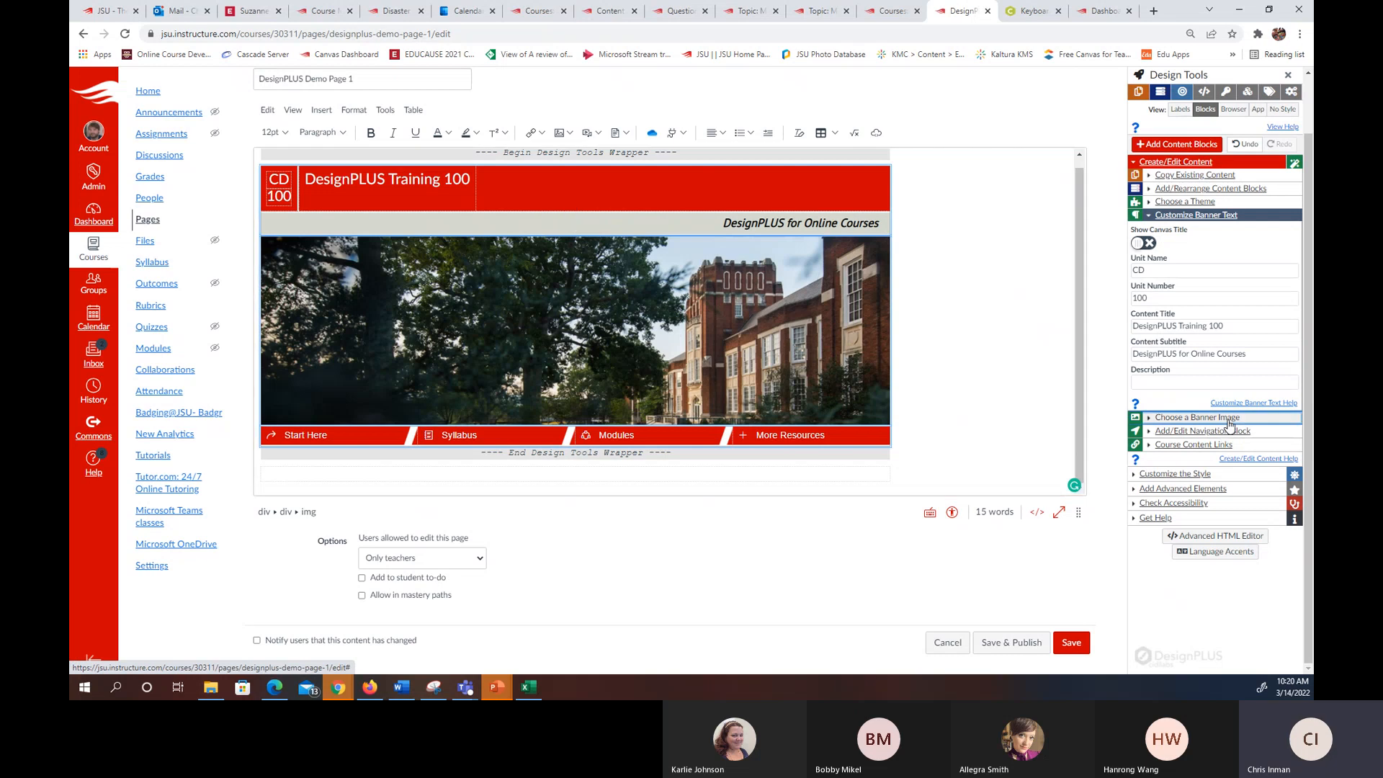
left_click(678, 346)
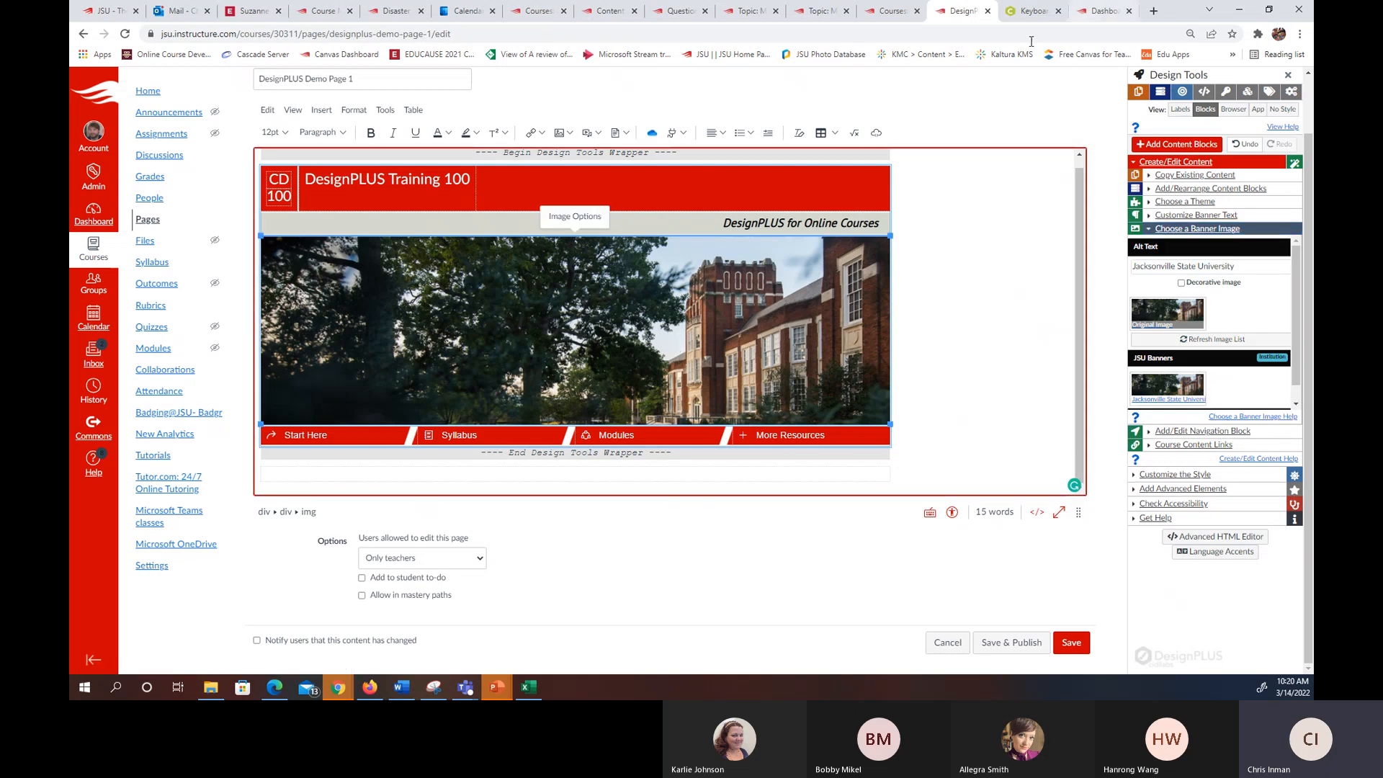
- Open the Jacksonville State University admin account in a separate browser tab and switch to it
right_click(100, 186)
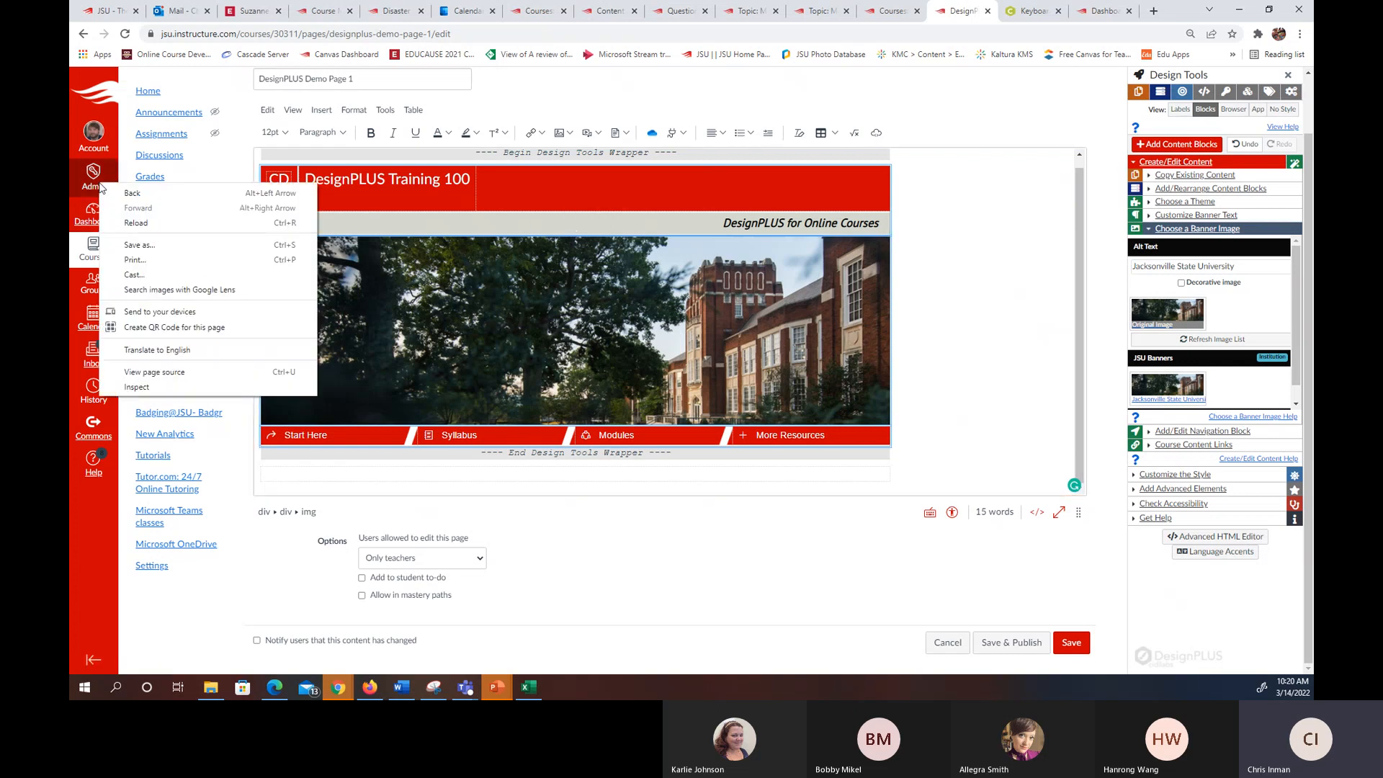
left_click(101, 186)
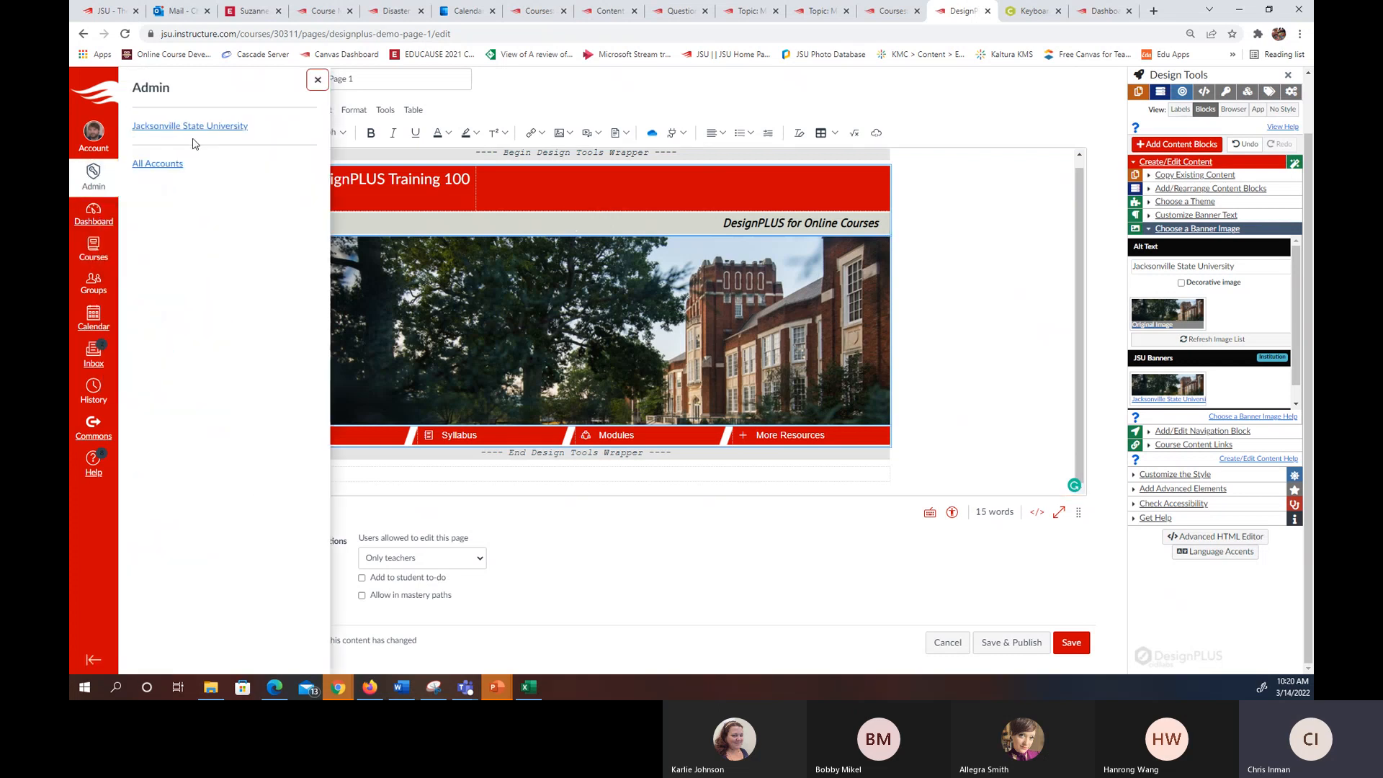
right_click(209, 127)
left_click(248, 137)
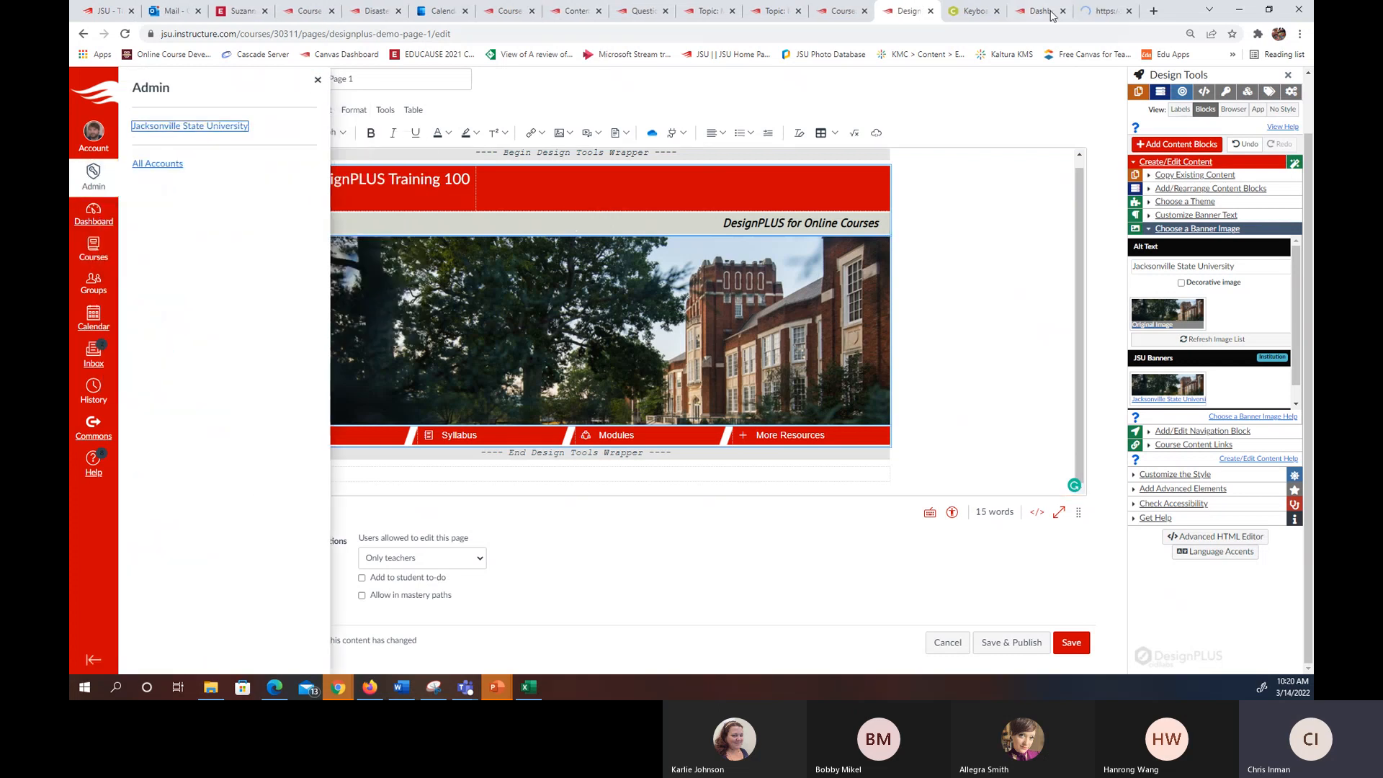
left_click(1102, 11)
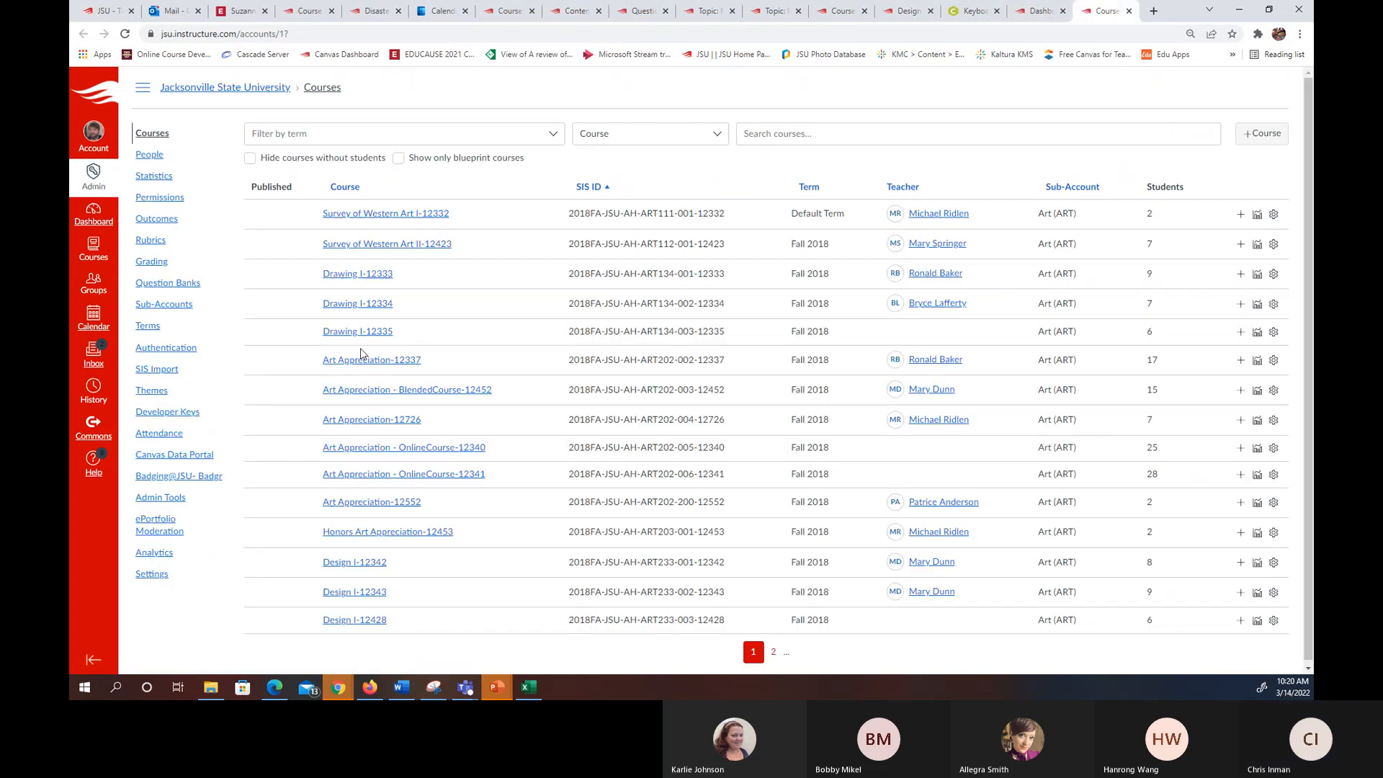
- Show only blueprint courses in the account's course list and browse to page 4 of the list
left_click(399, 158)
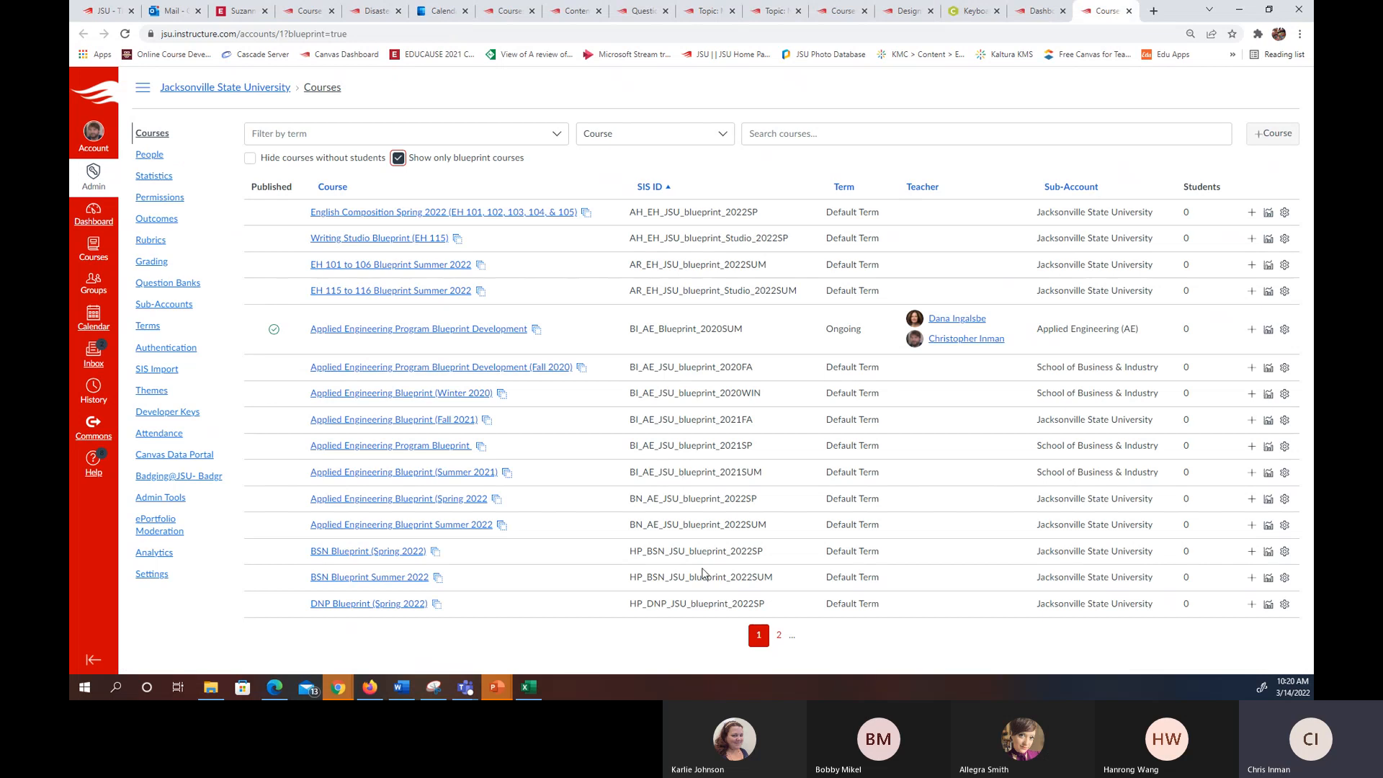
left_click(778, 634)
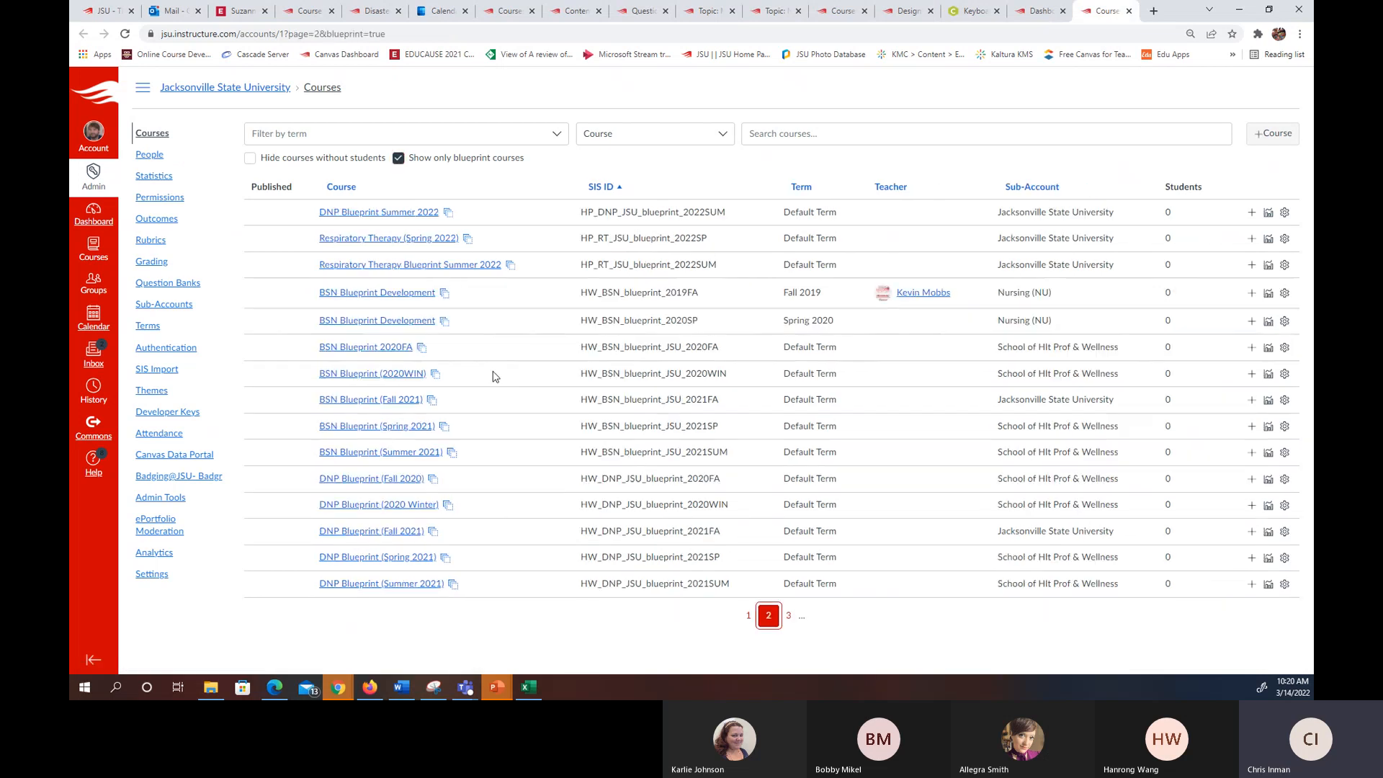
left_click(788, 615)
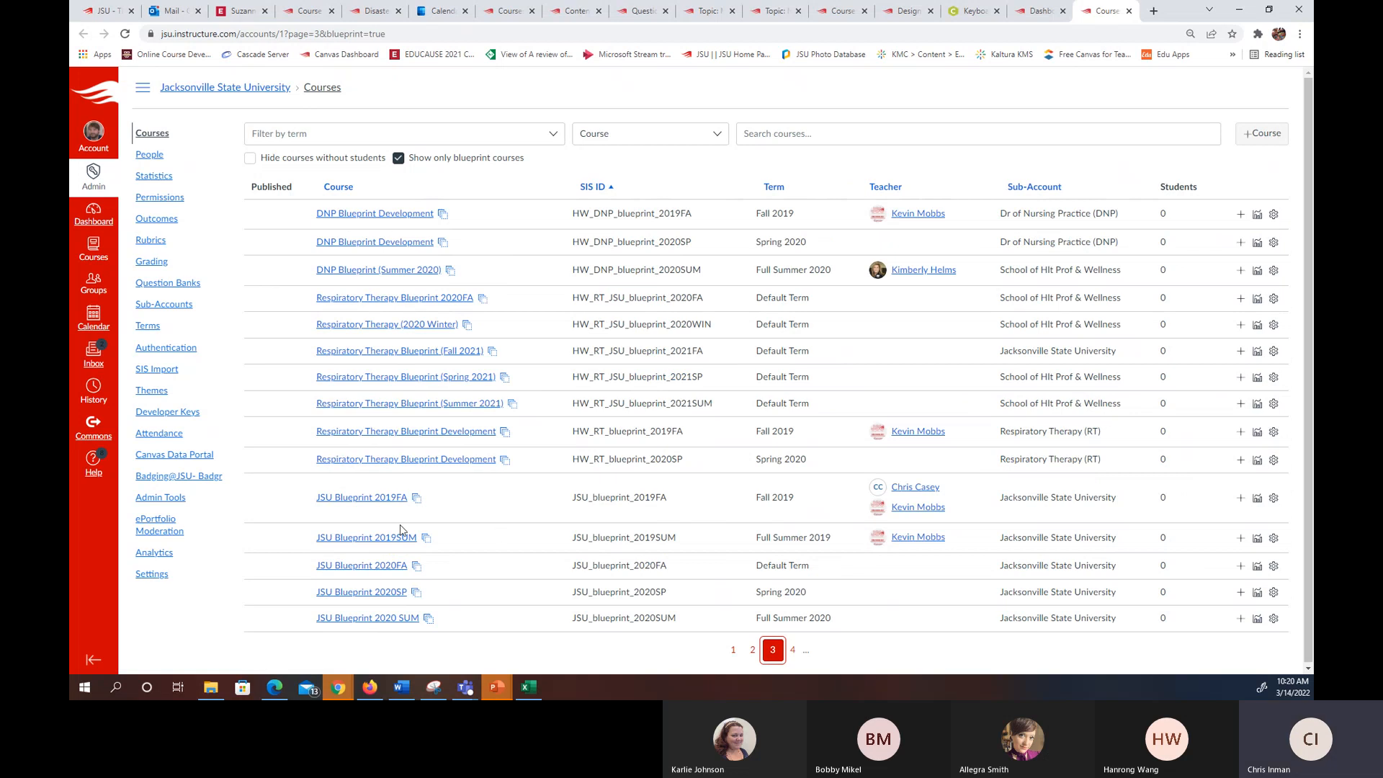
left_click(793, 650)
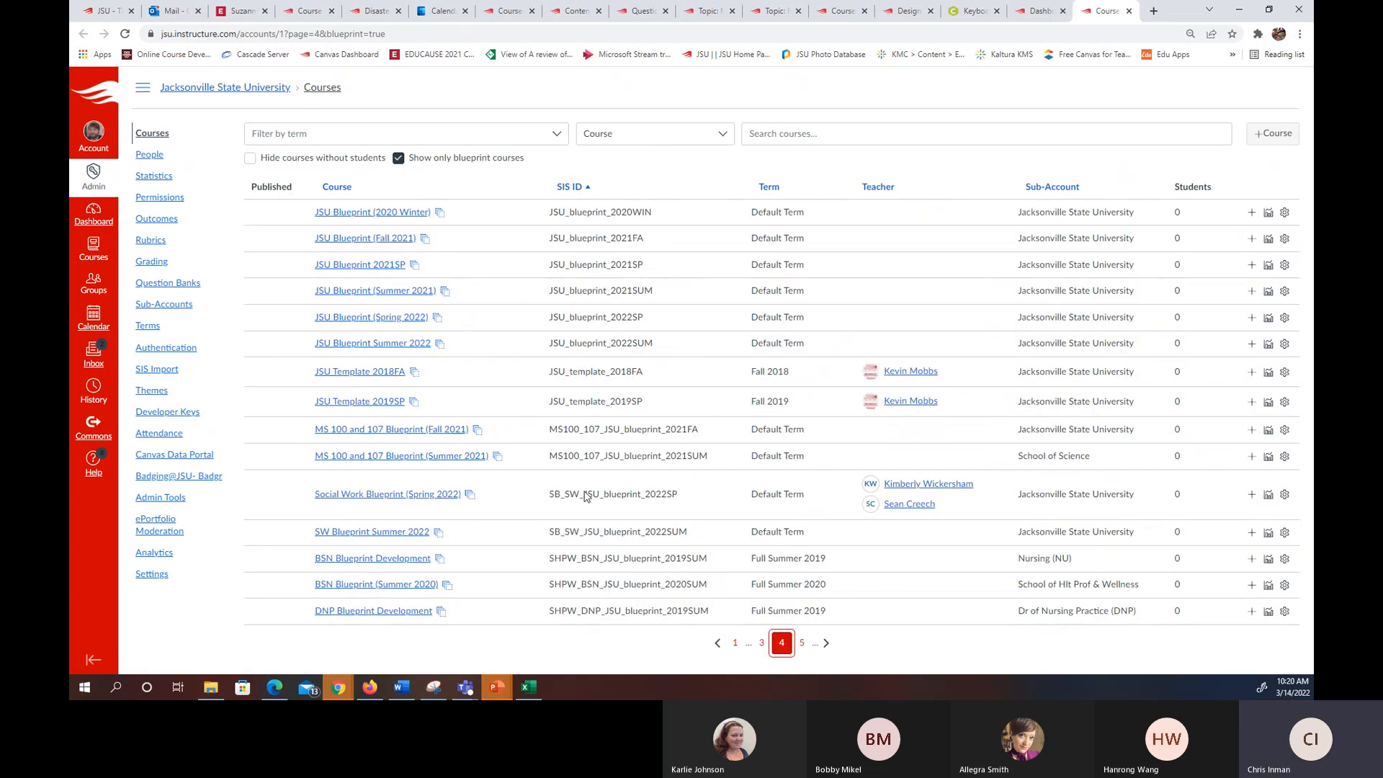
- Open the JSU Blueprint (Fall 2021) course in a new browser tab and view its home page banner and content
right_click(409, 240)
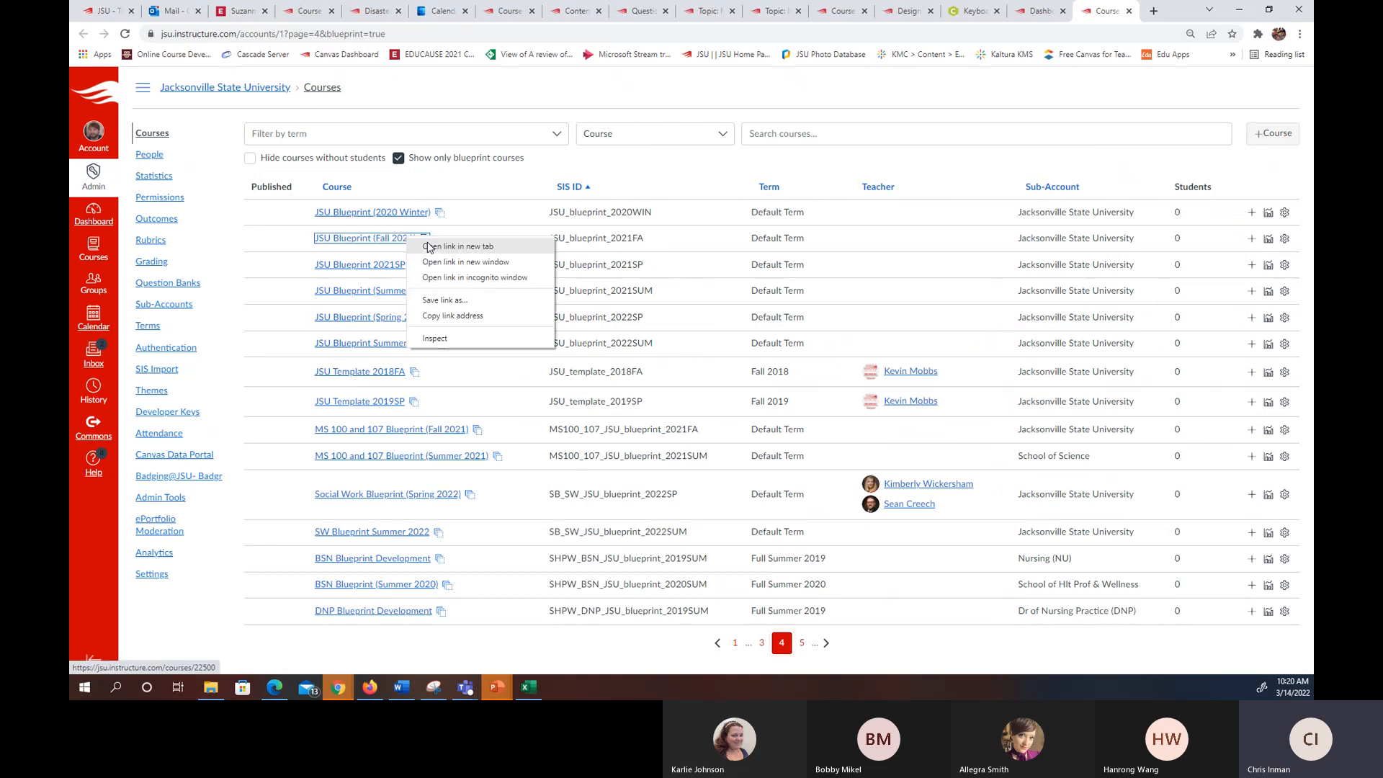
left_click(428, 248)
left_click(1116, 20)
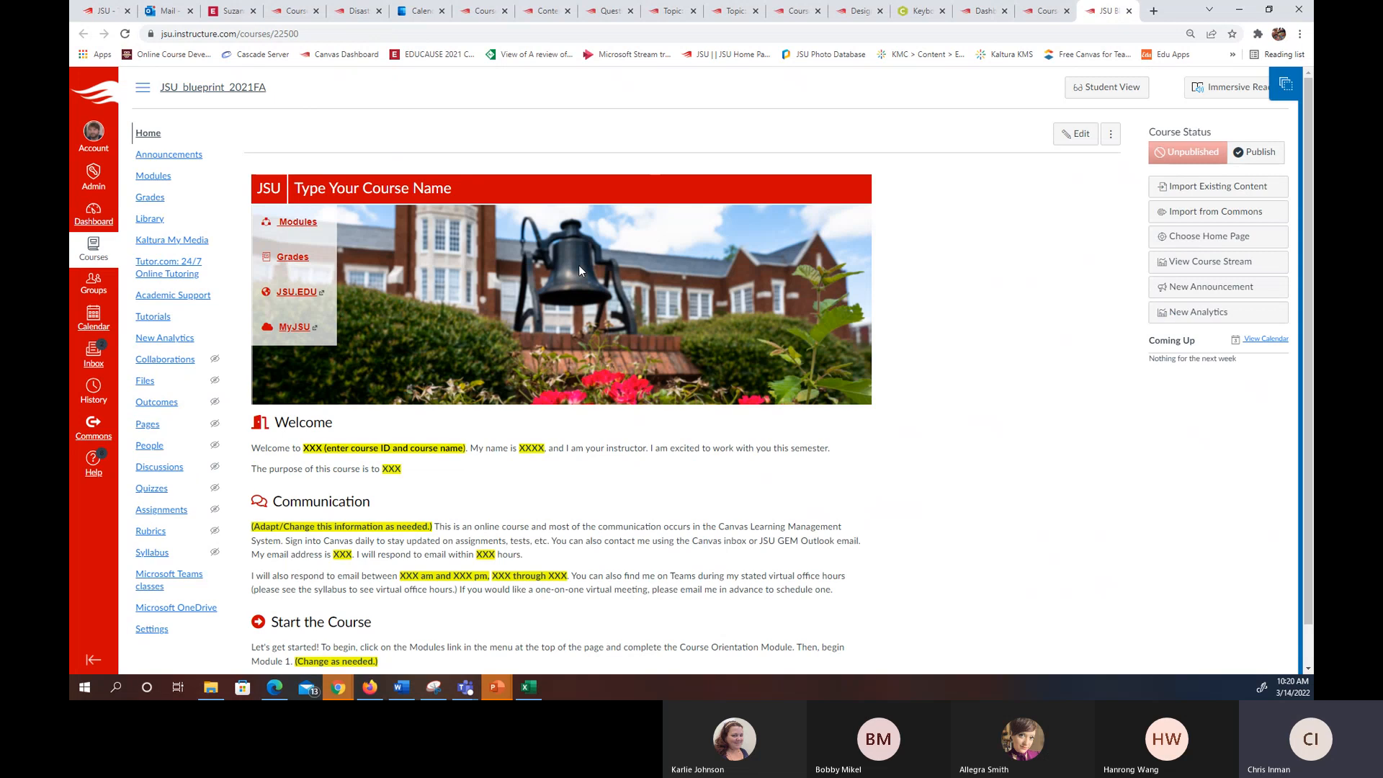
scroll(578, 270, "down", 1)
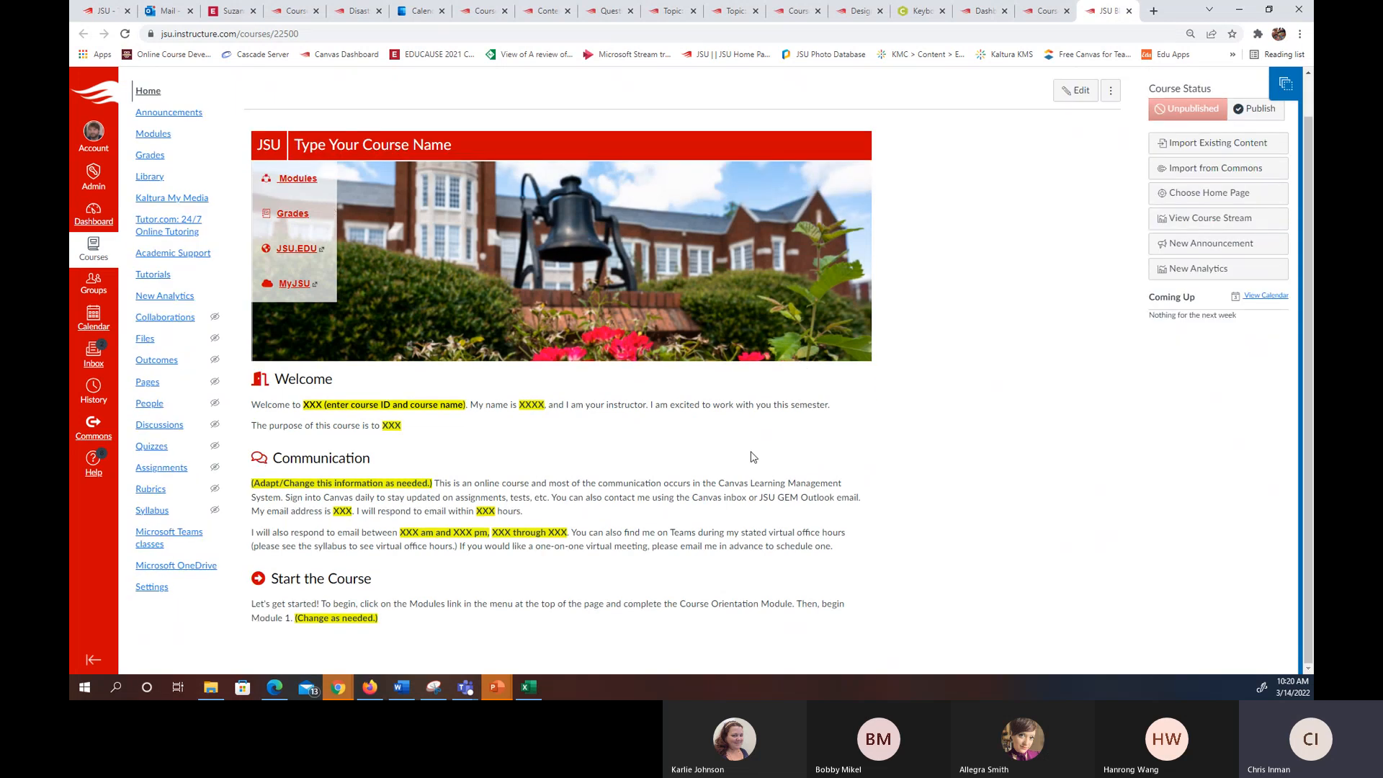
scroll(899, 484, "up", 1)
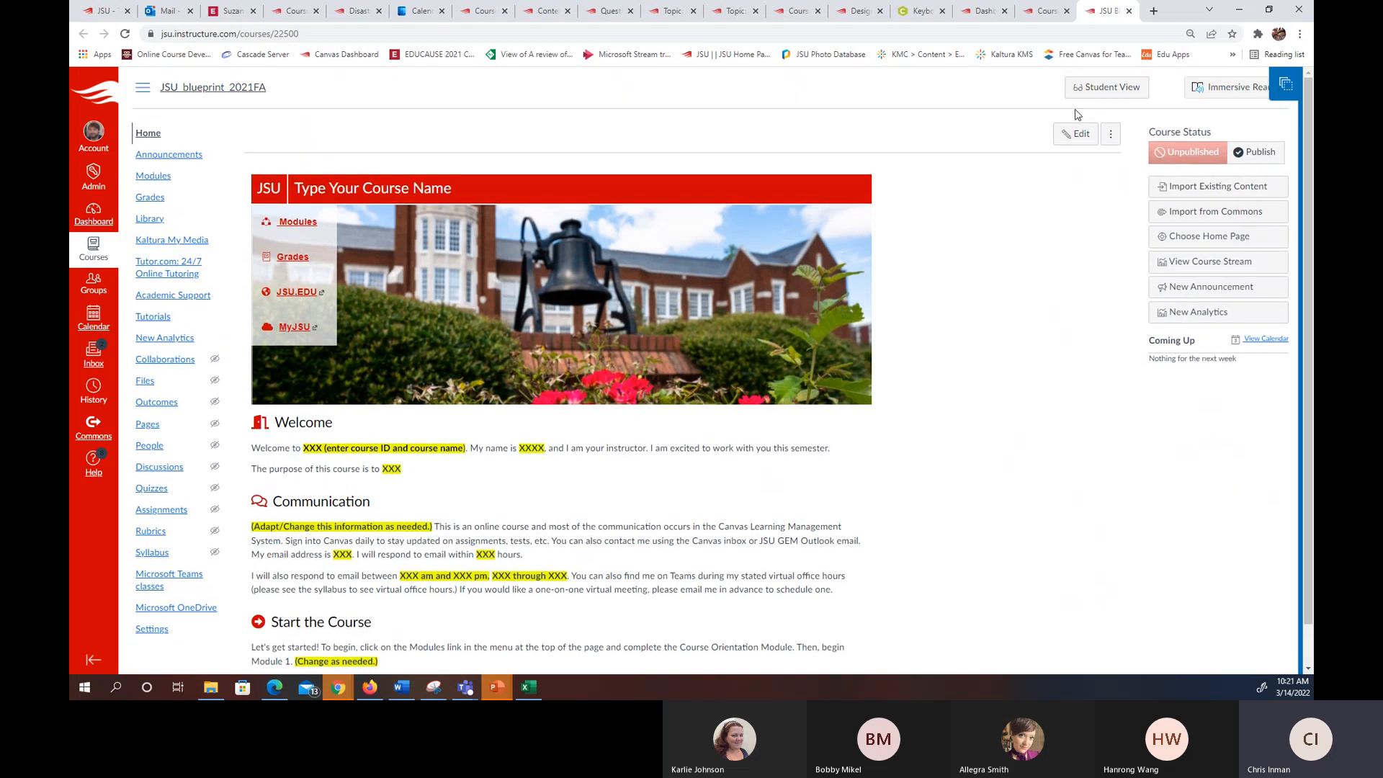
- Return to page 1 of the blueprint course list and view the Applied Engineering Blueprint Summer 2022 home page in a new tab
left_click(1032, 11)
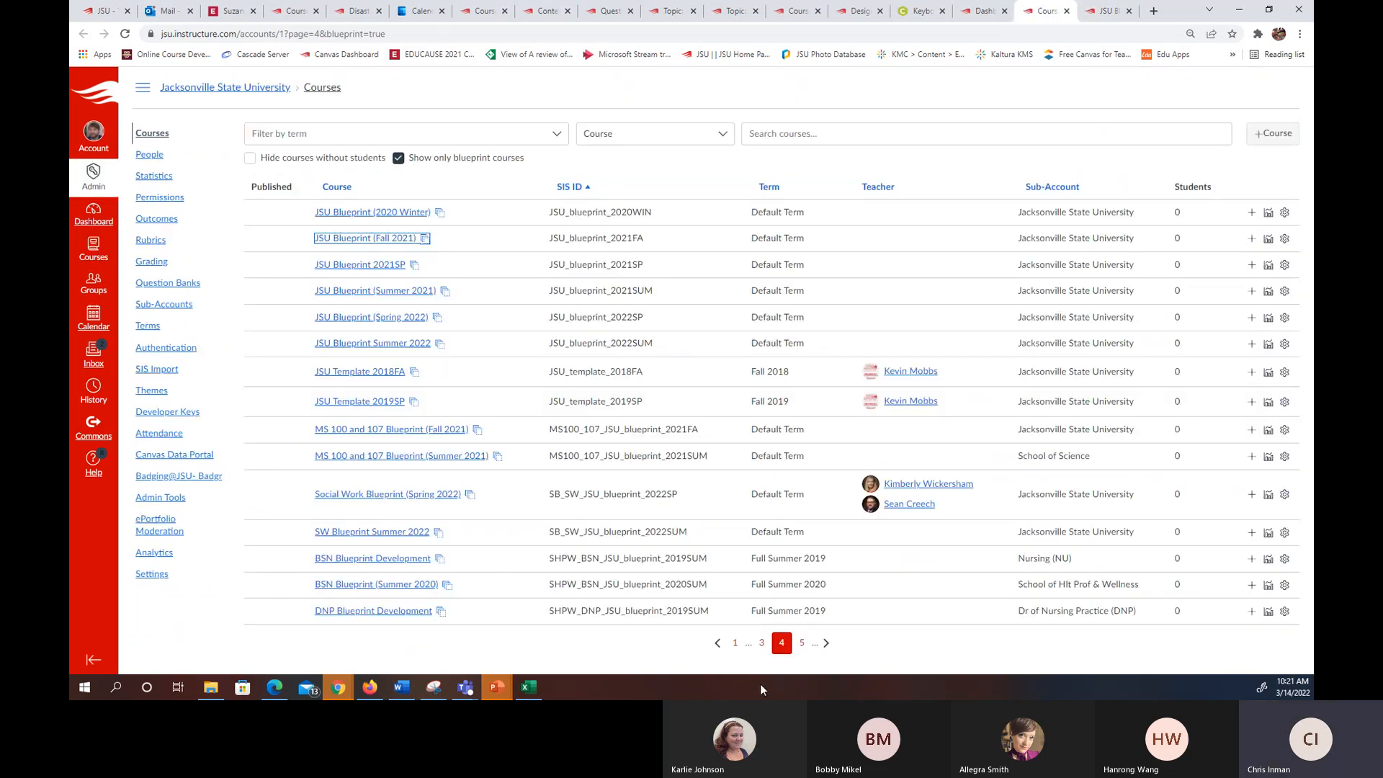
left_click(717, 643)
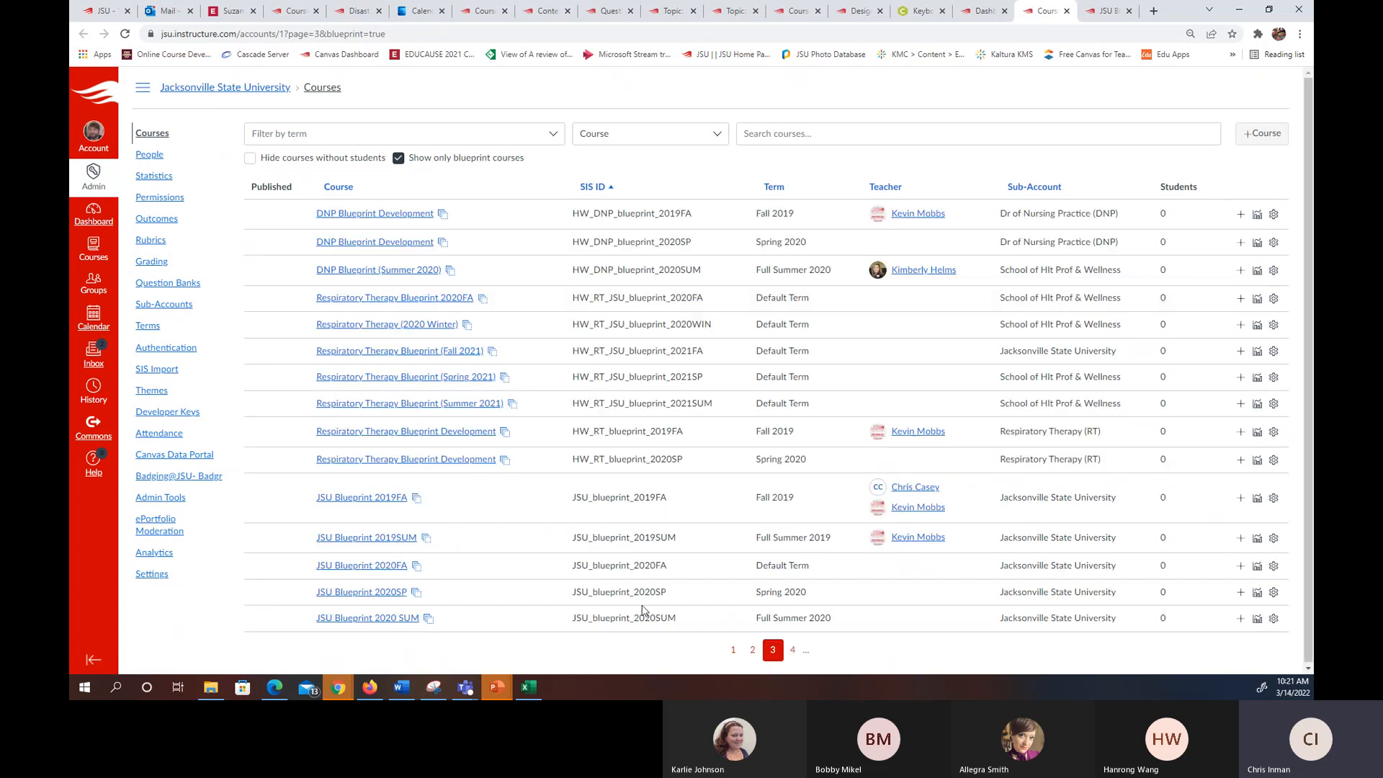
left_click(733, 649)
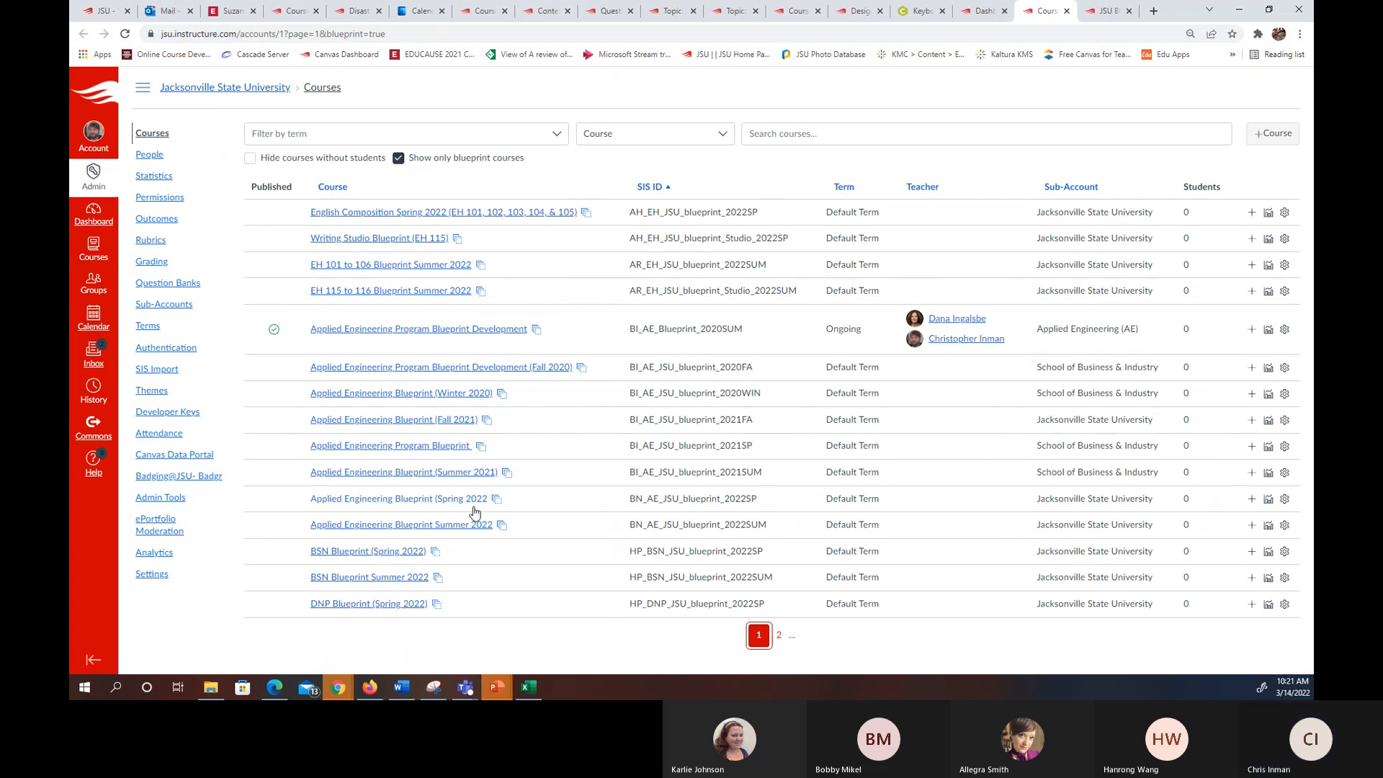
left_click(493, 524, "ctrl")
left_click(1109, 11)
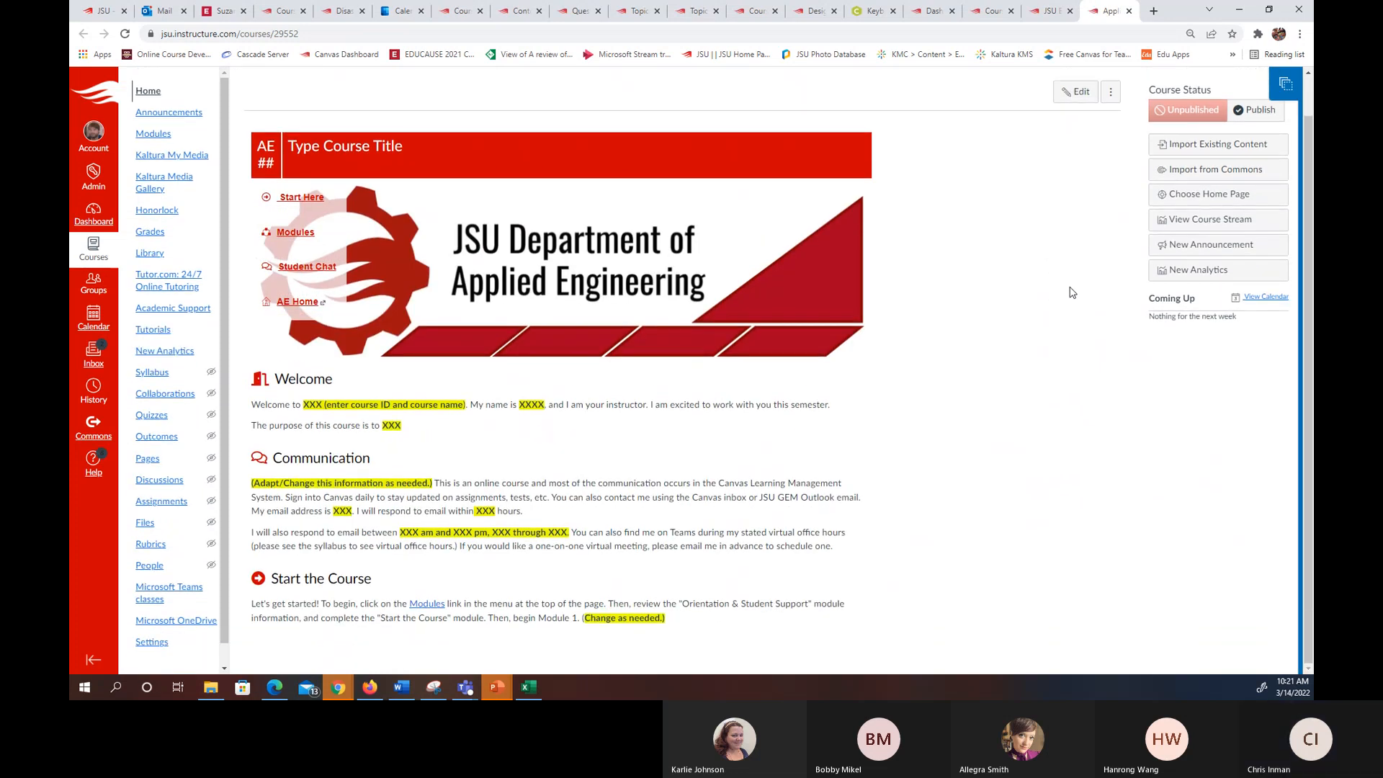
scroll(1073, 292, "up", 1)
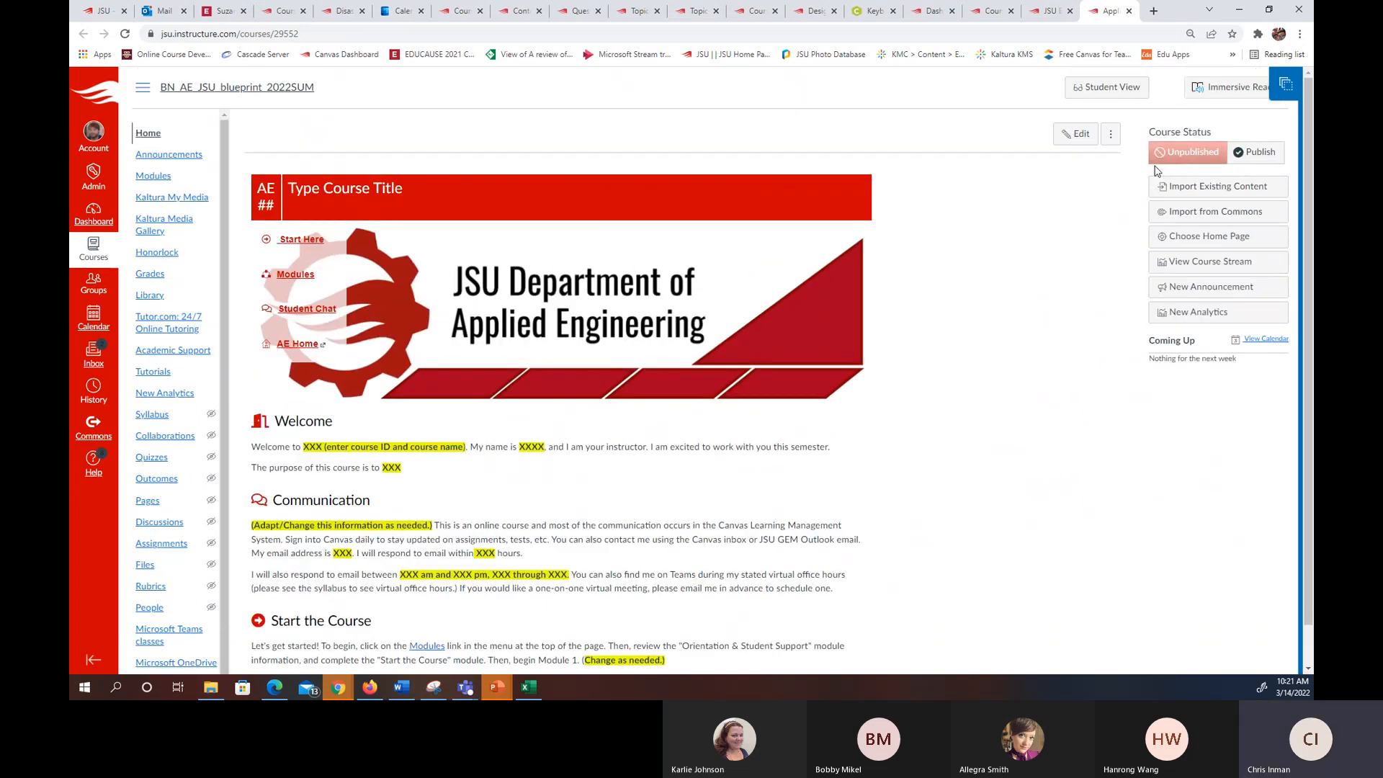
- Close both blueprint course tabs, return to the DesignPLUS demo page editor and move its tab to the end of the tab row
left_click(1129, 12)
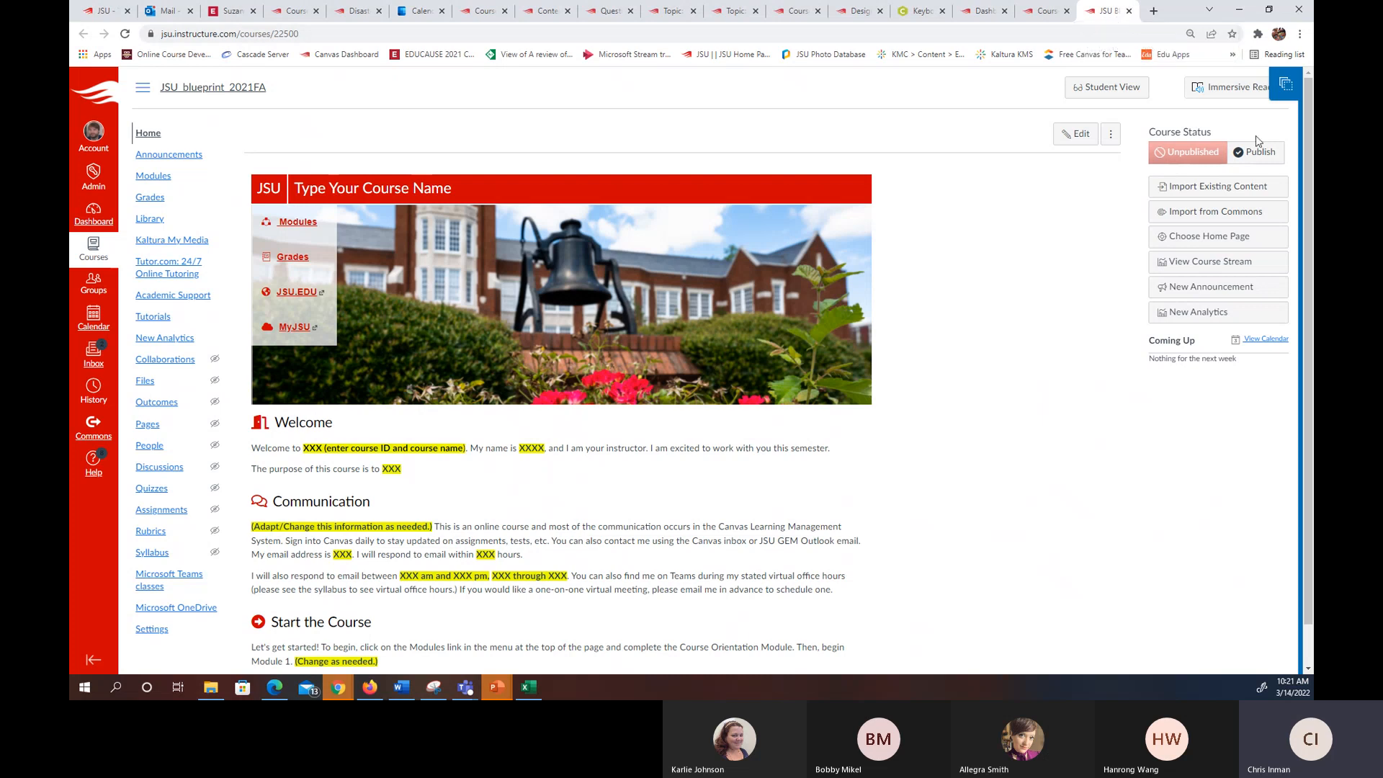
left_click(1128, 12)
left_click(1050, 14)
left_click(1096, 14)
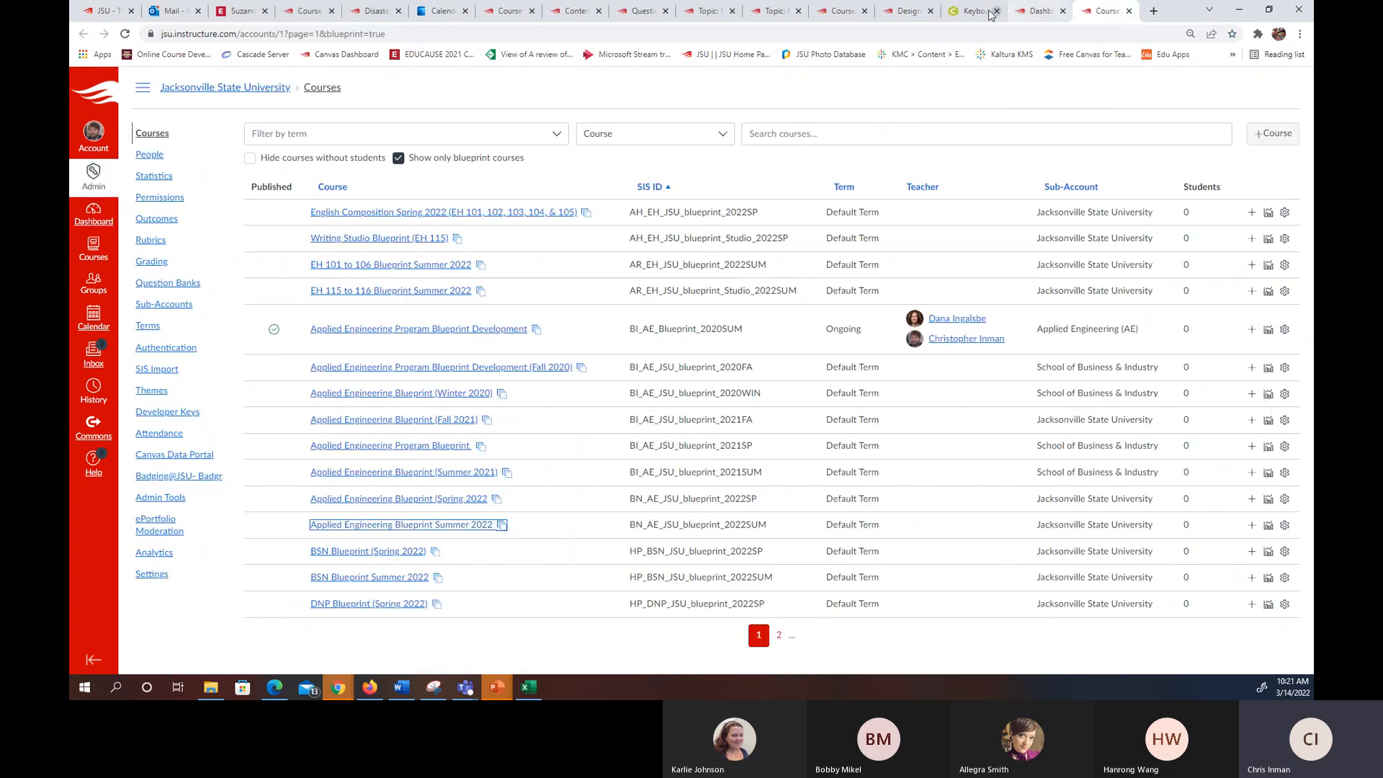
left_click(902, 8)
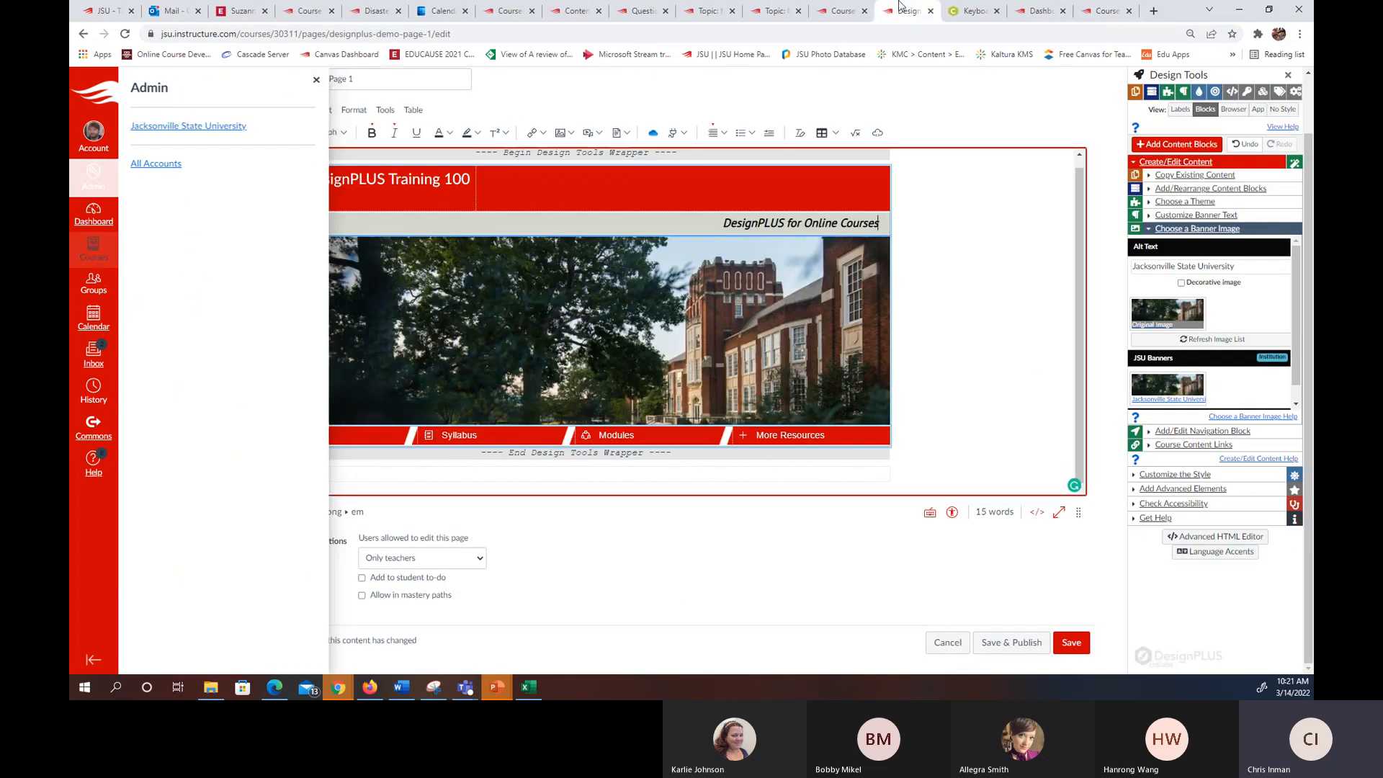
left_click_drag(922, 13, 1108, 15)
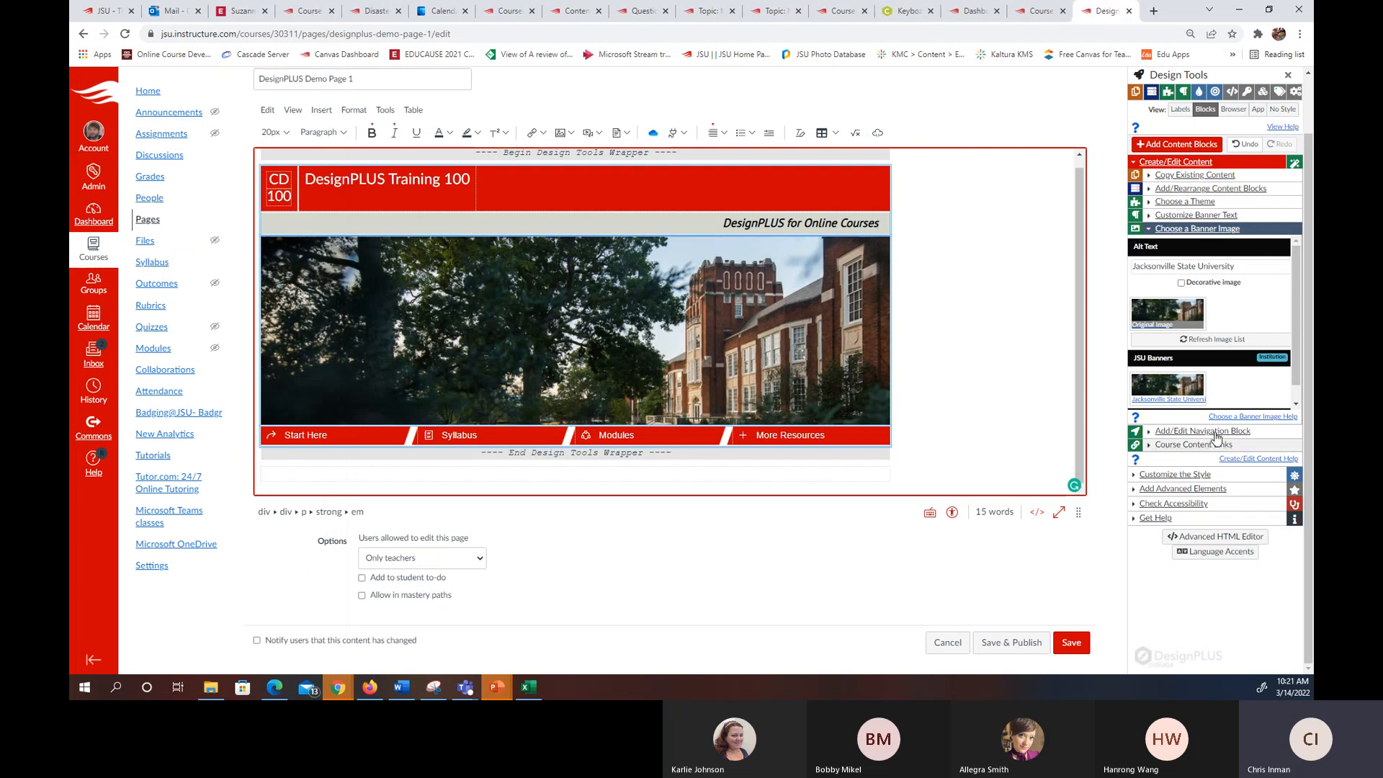
- Select the banner image and choose "#503-21 Nursing Canvas Banner-01" from the Pictures folder as the upload to replace it
left_click(727, 287)
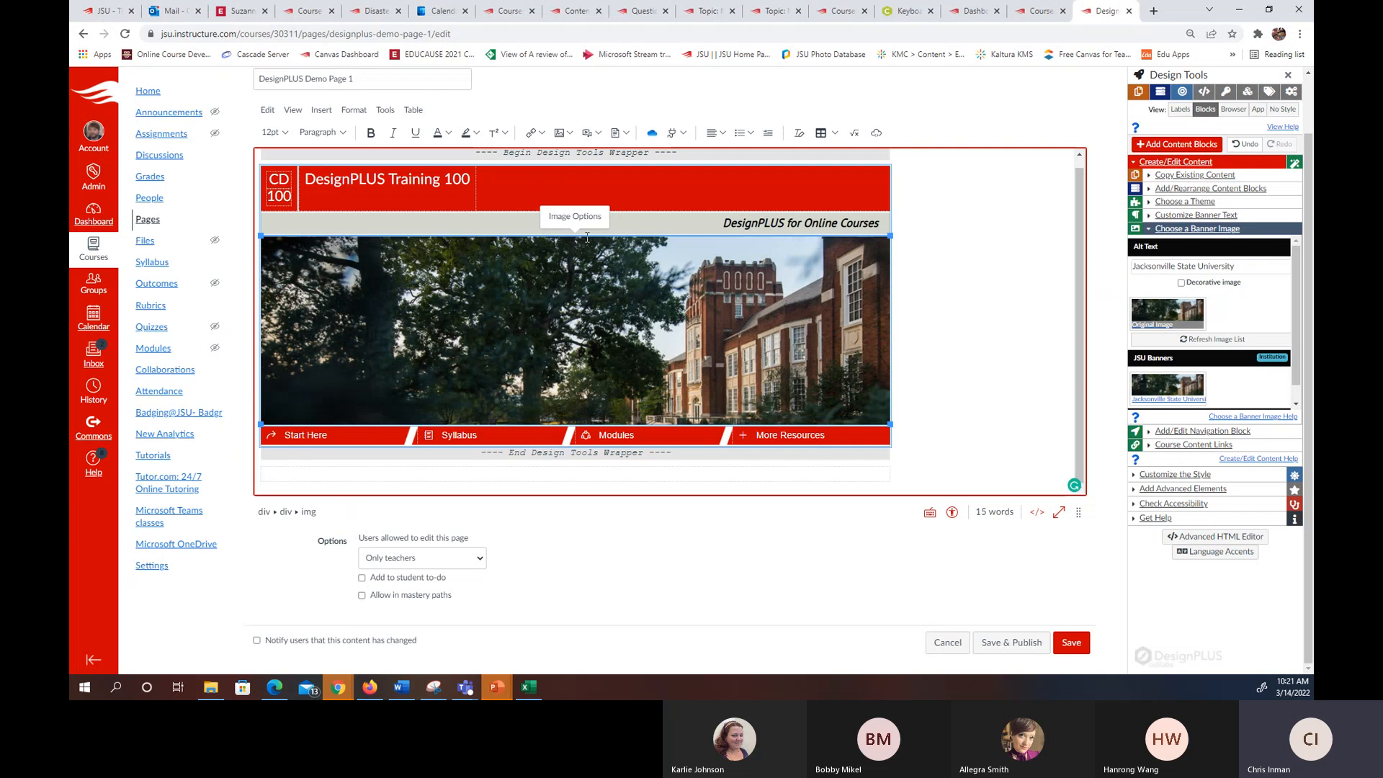
left_click(570, 134)
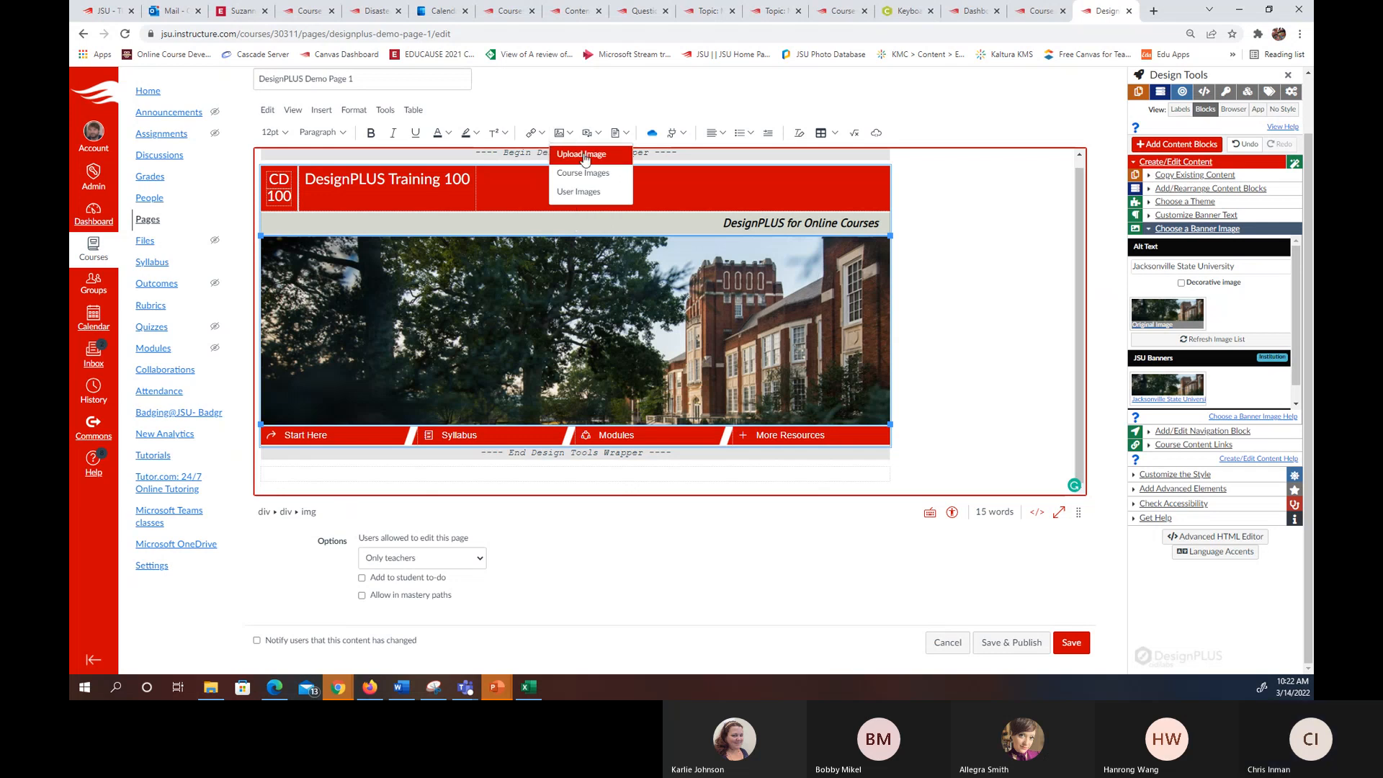
left_click(585, 157)
left_click(688, 255)
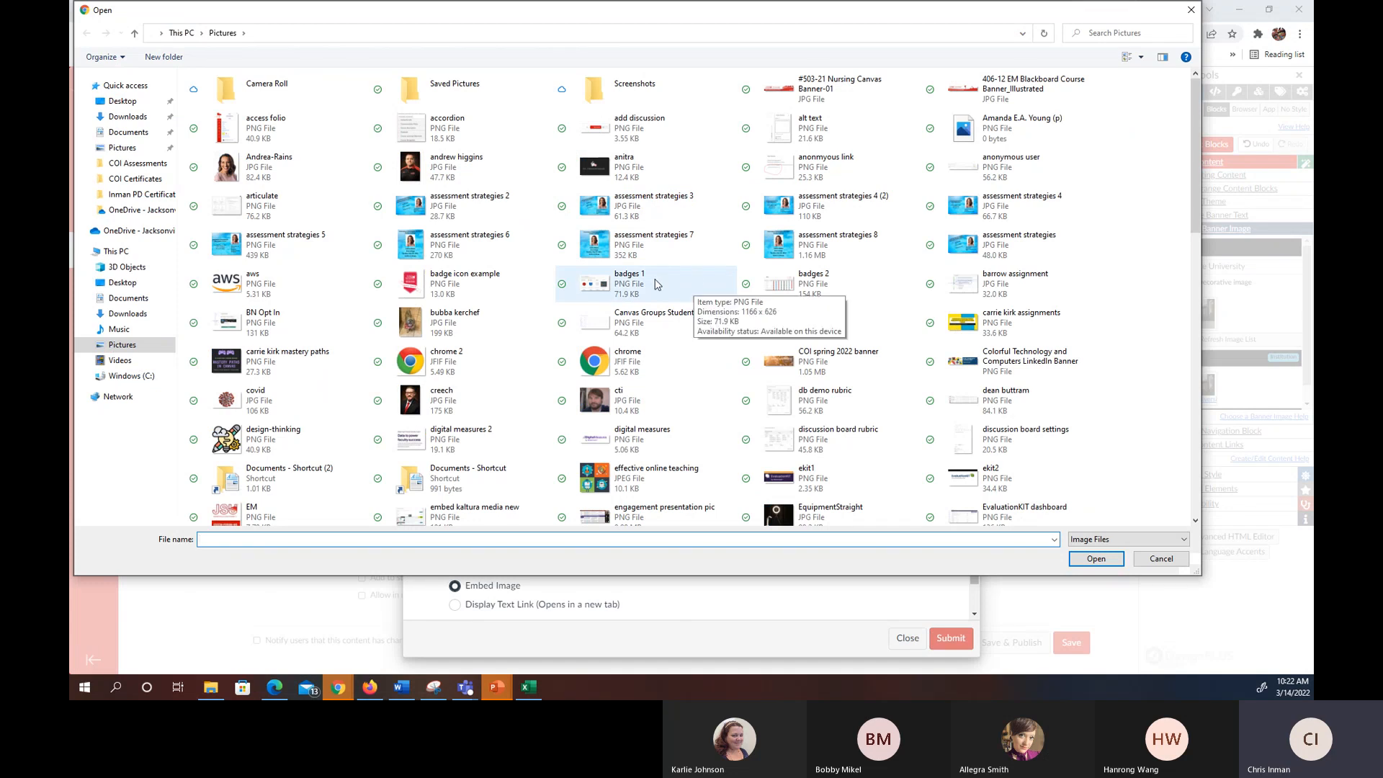
left_click(807, 81)
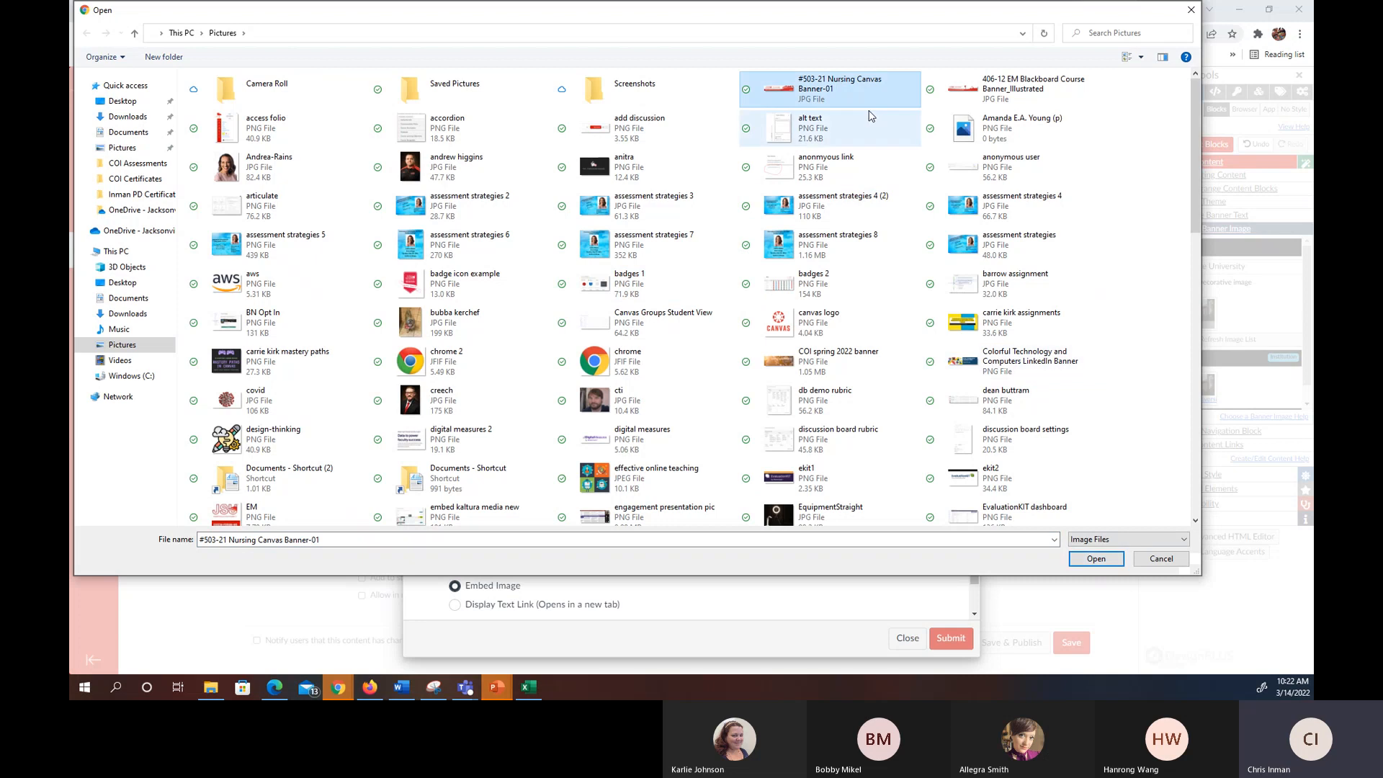
left_click(1095, 559)
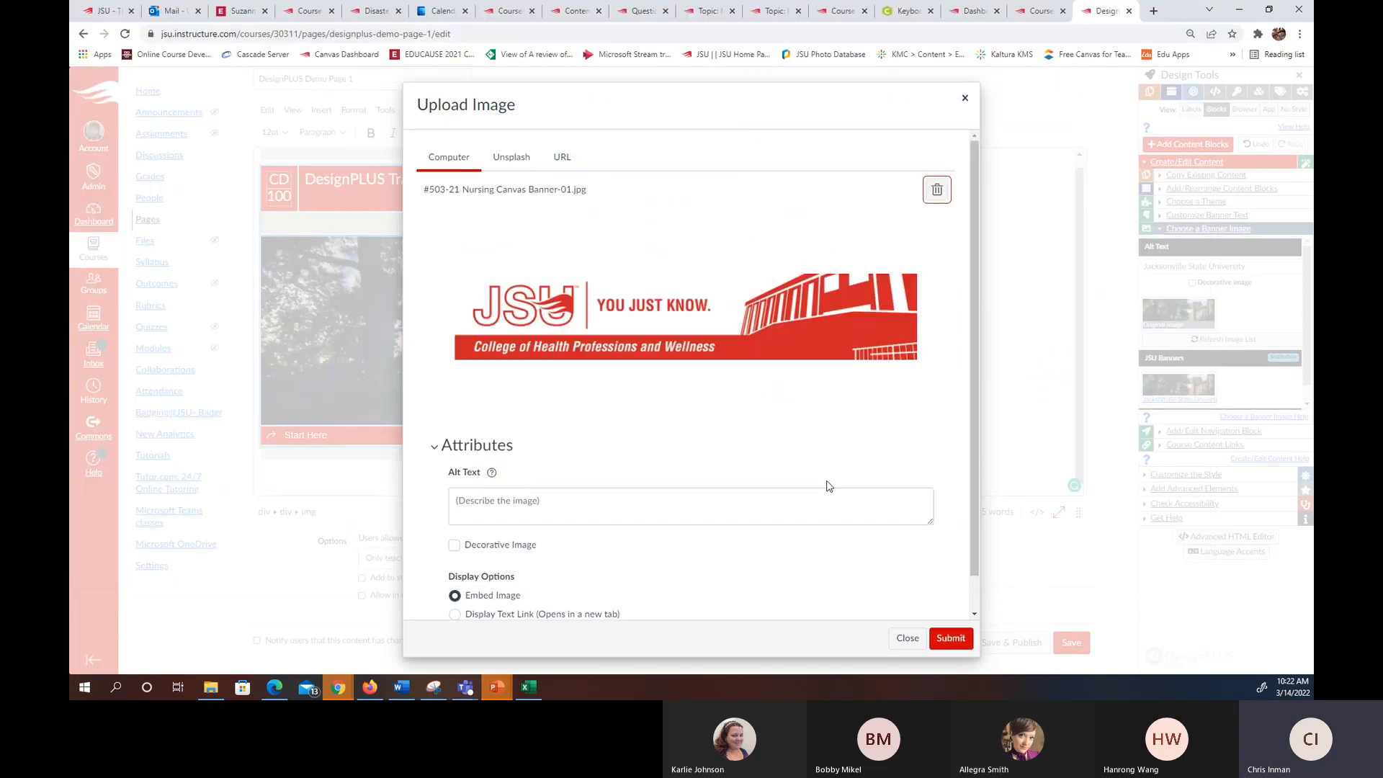
- Give the uploaded image the alt text "Nursing Course Banner", embed it in the banner and save the page
left_click(553, 504)
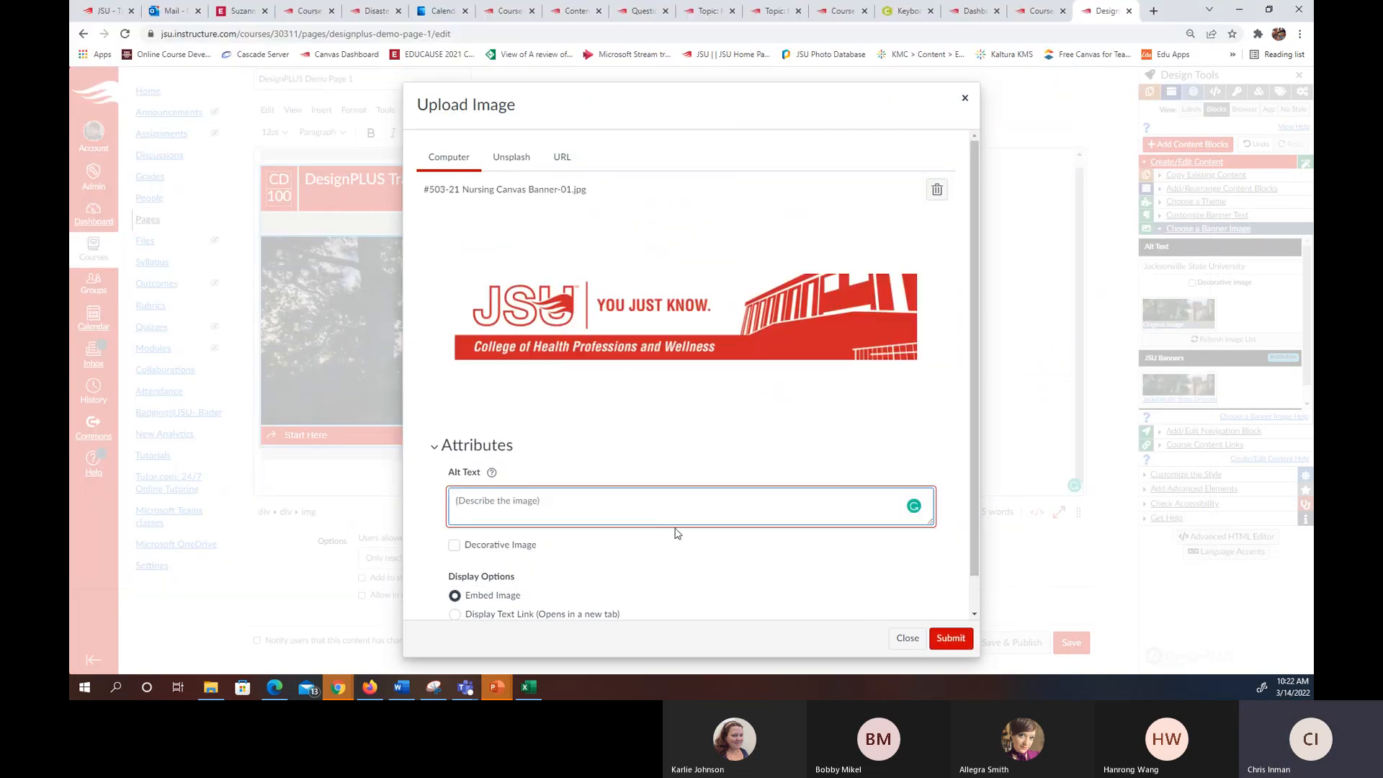
type("Nurs")
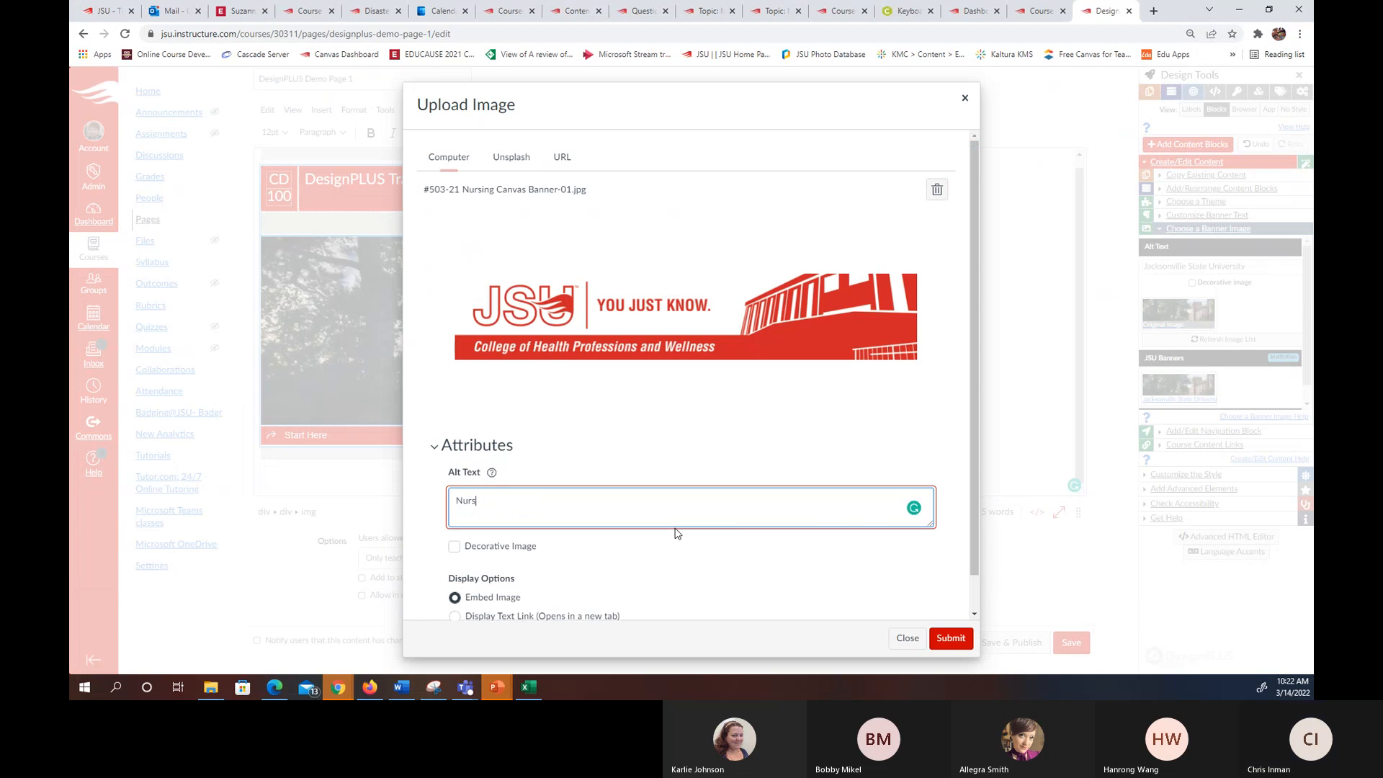
type("ing Course Banner")
scroll(785, 405, "down", 1)
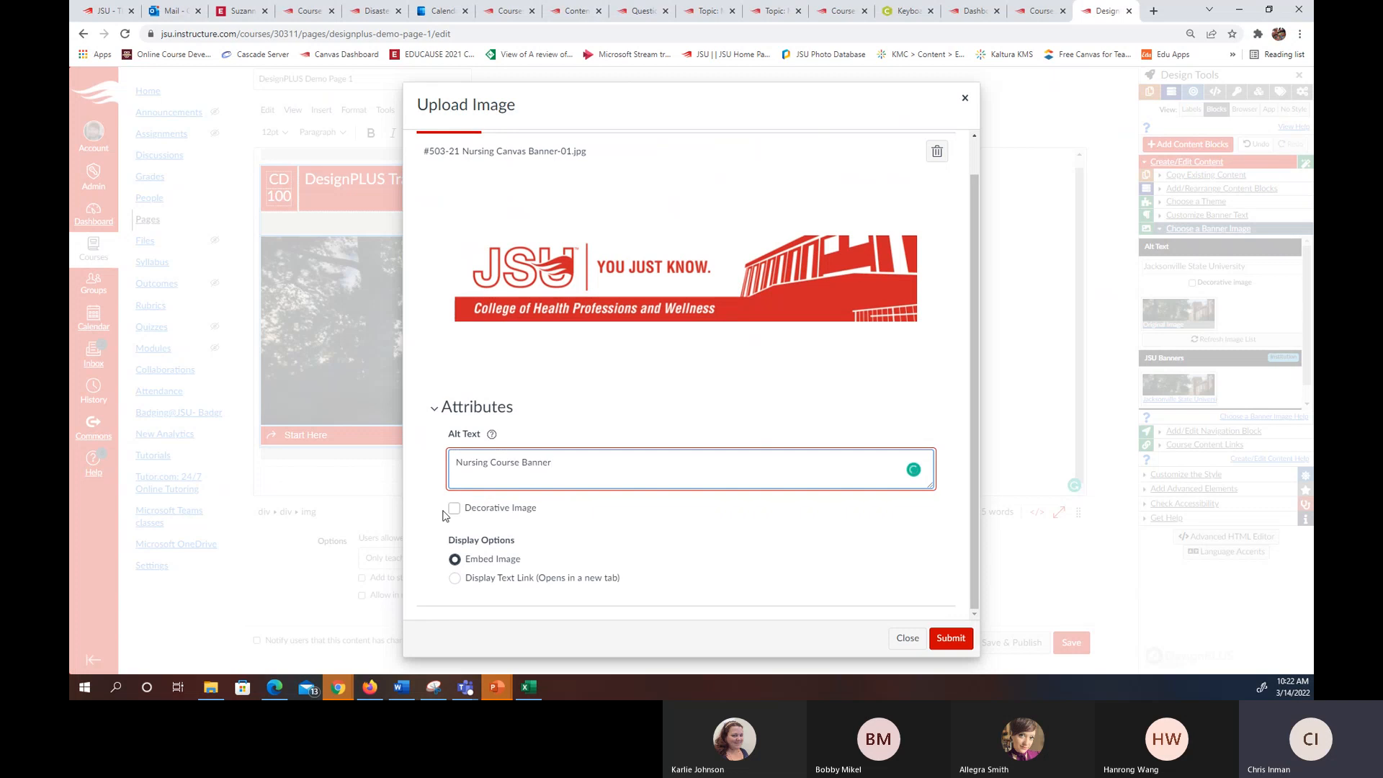
left_click(950, 640)
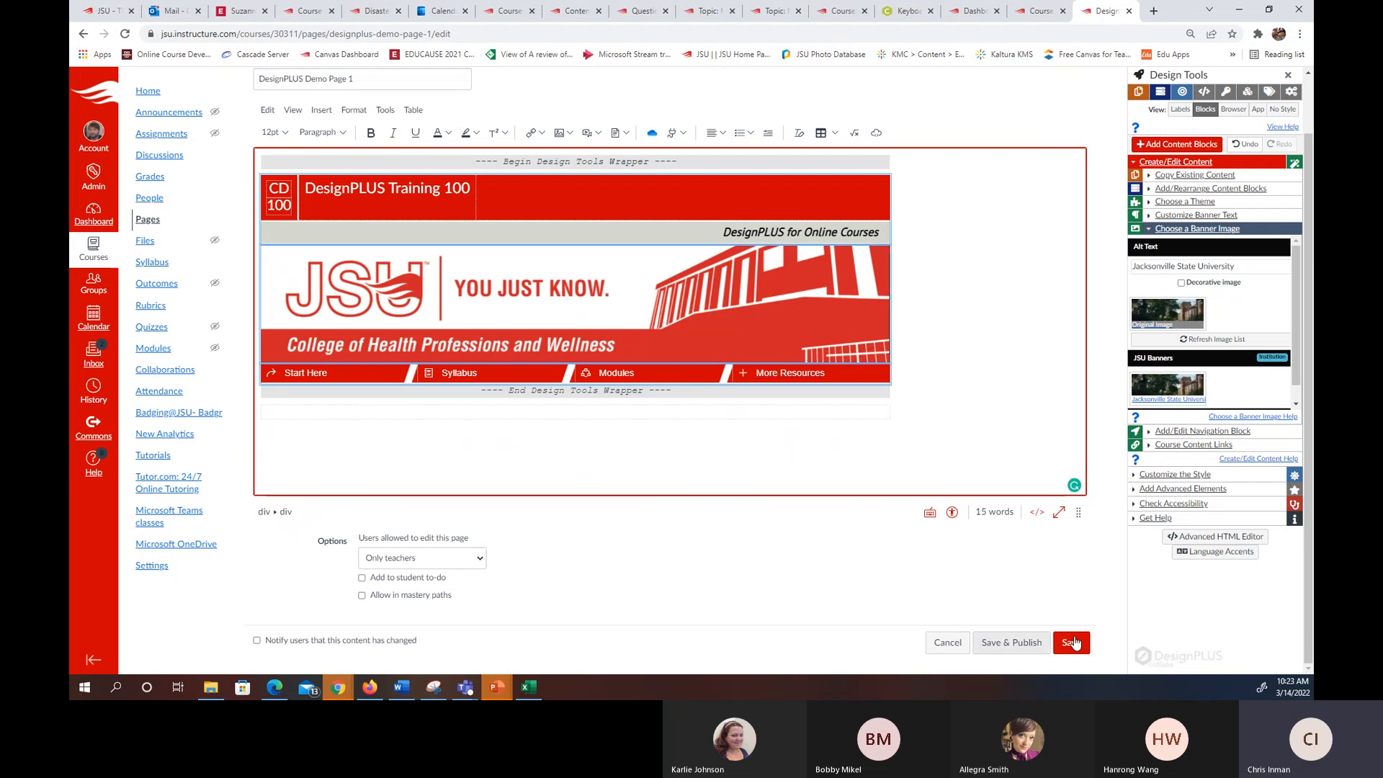
left_click(1038, 648)
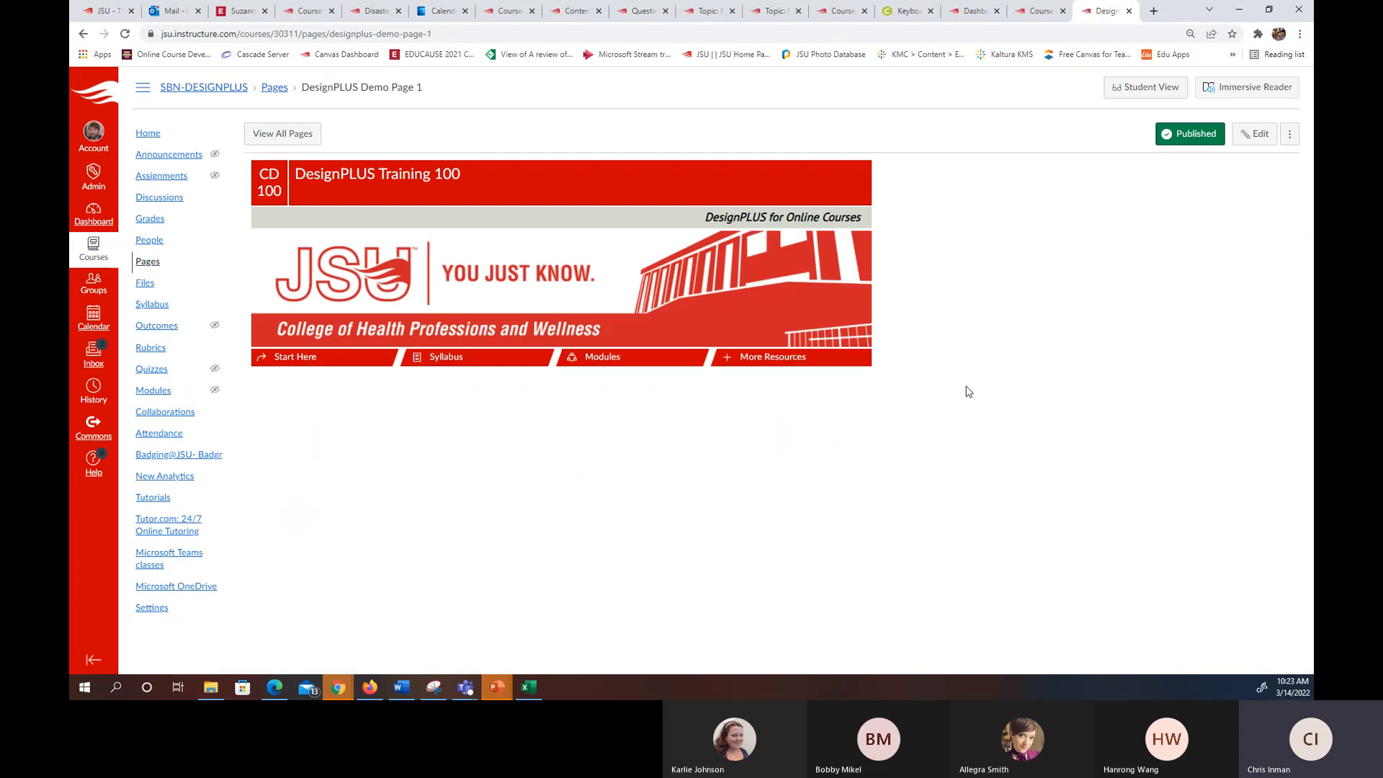
- Test the banner's Start Here link, cancel the page creation it offers and return to DesignPLUS Demo Page 1
left_click(295, 358)
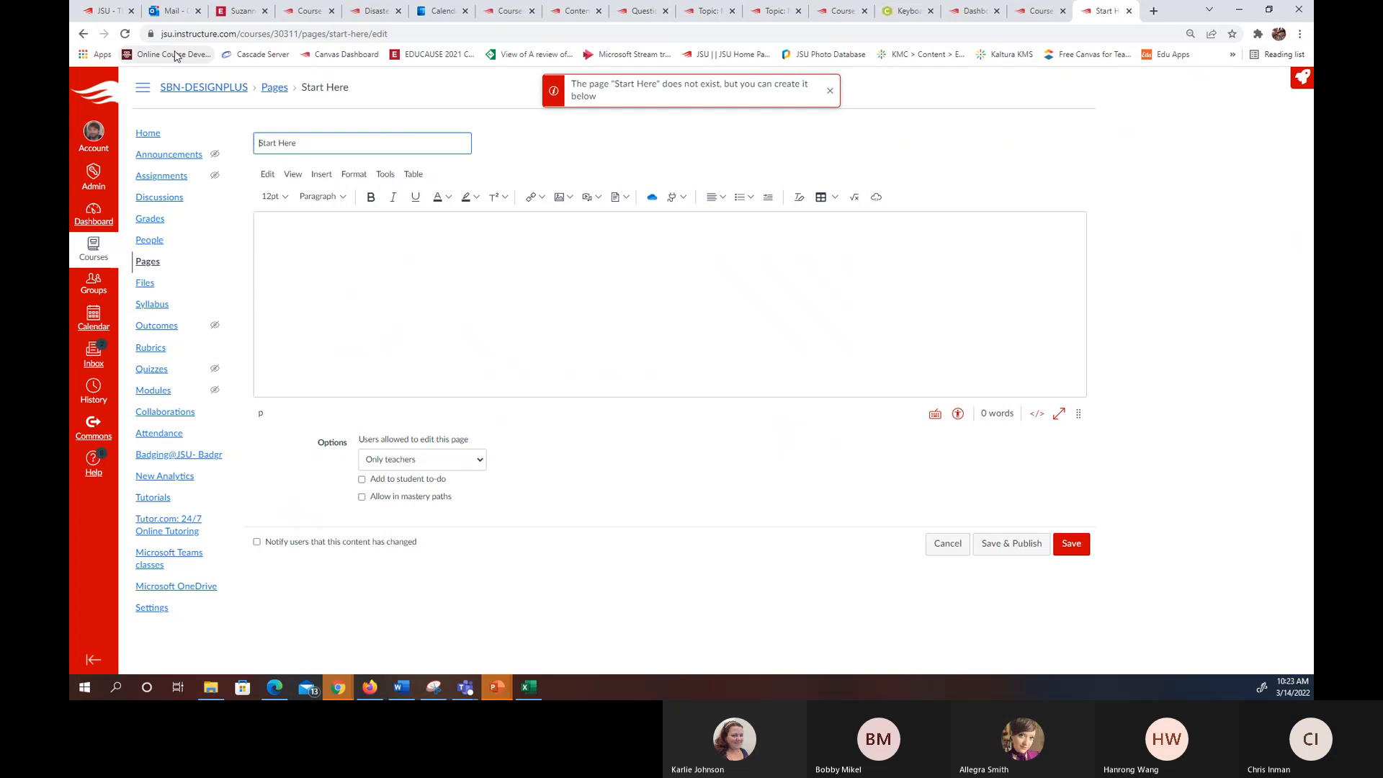
left_click(577, 317)
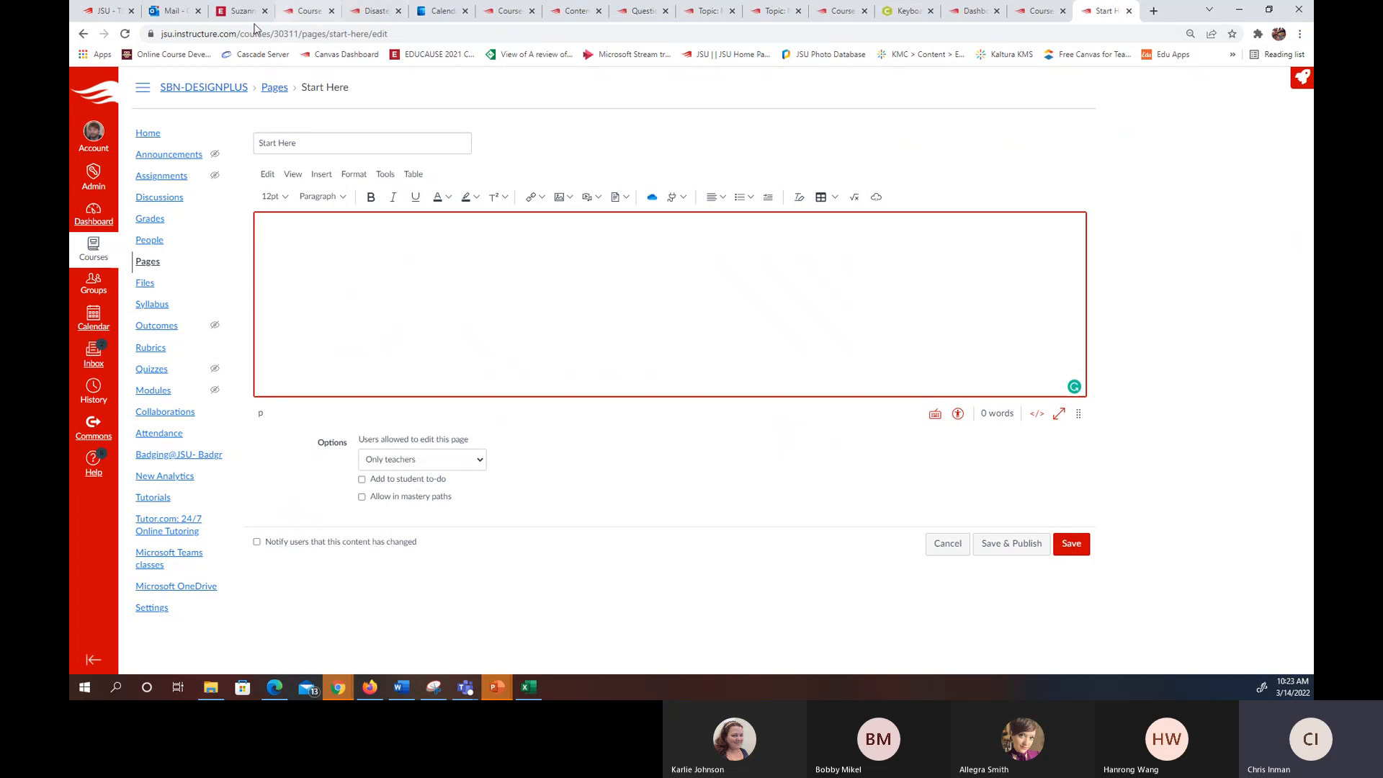
left_click(934, 549)
left_click(752, 118)
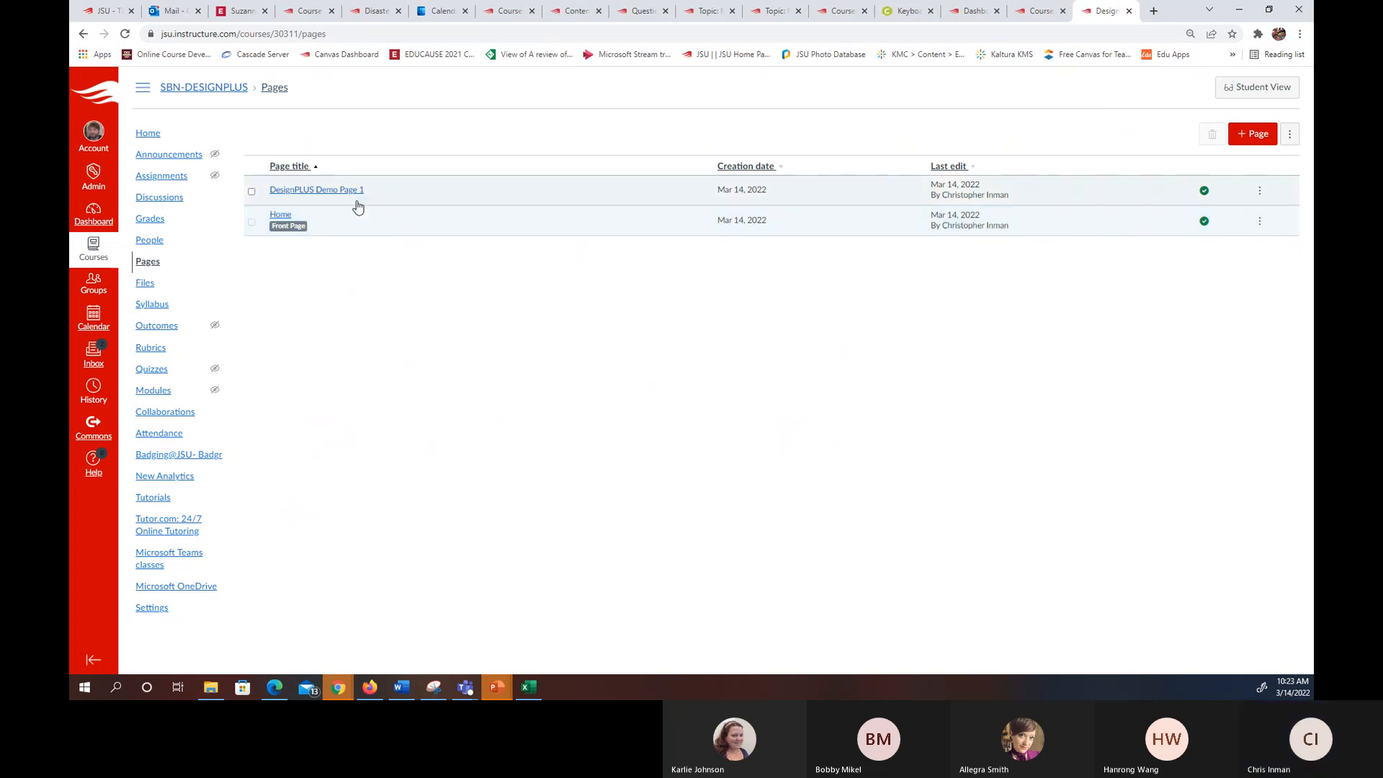
left_click(340, 191)
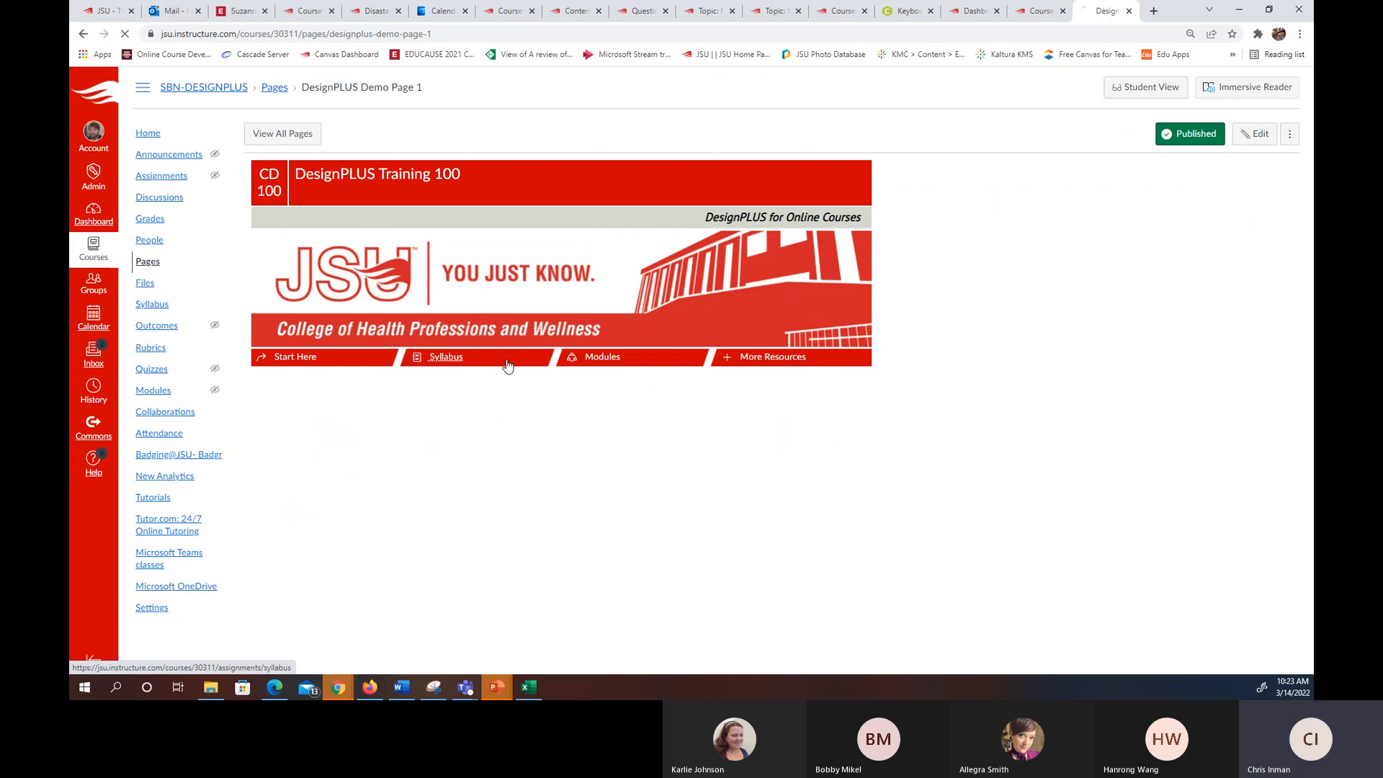
- Test the banner's Syllabus, Modules and More Resources links, returning to the demo page after each one
left_click(507, 366)
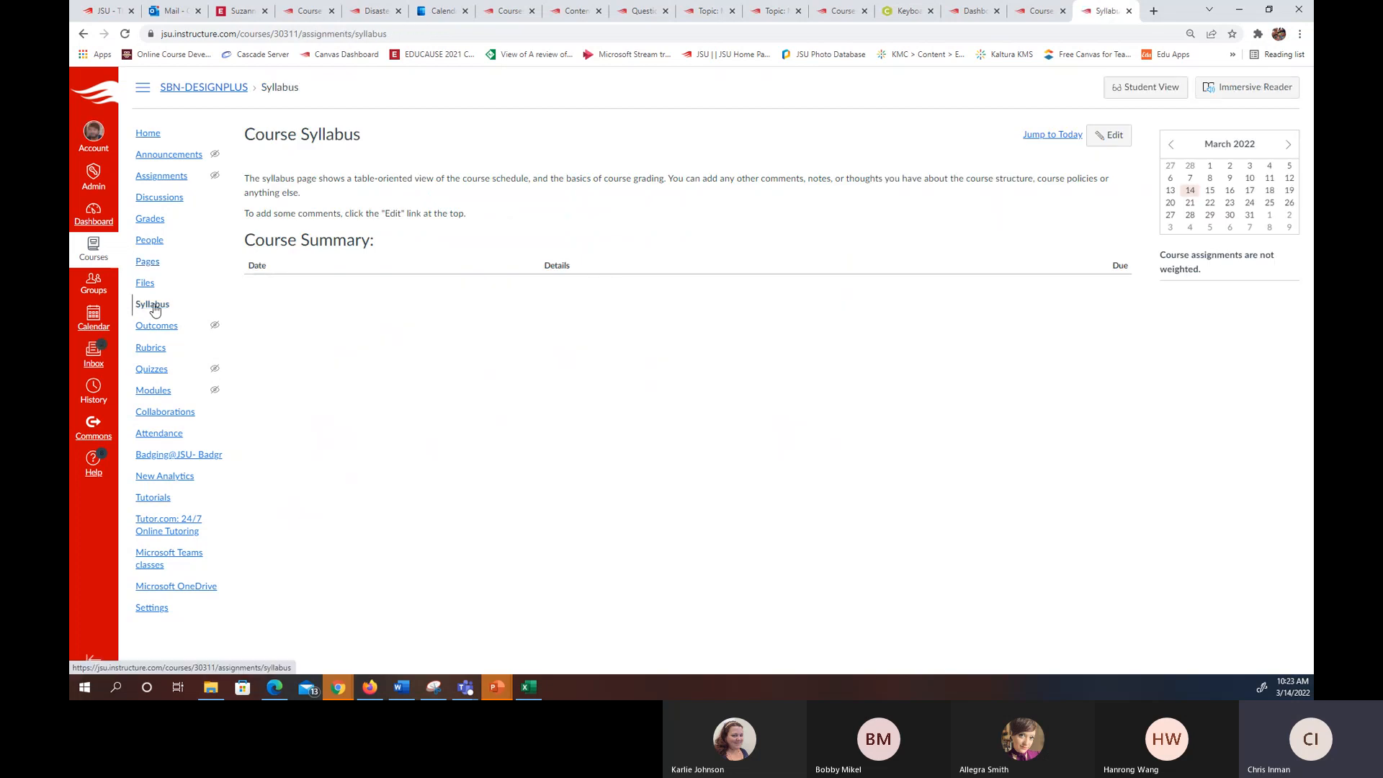
left_click(183, 87)
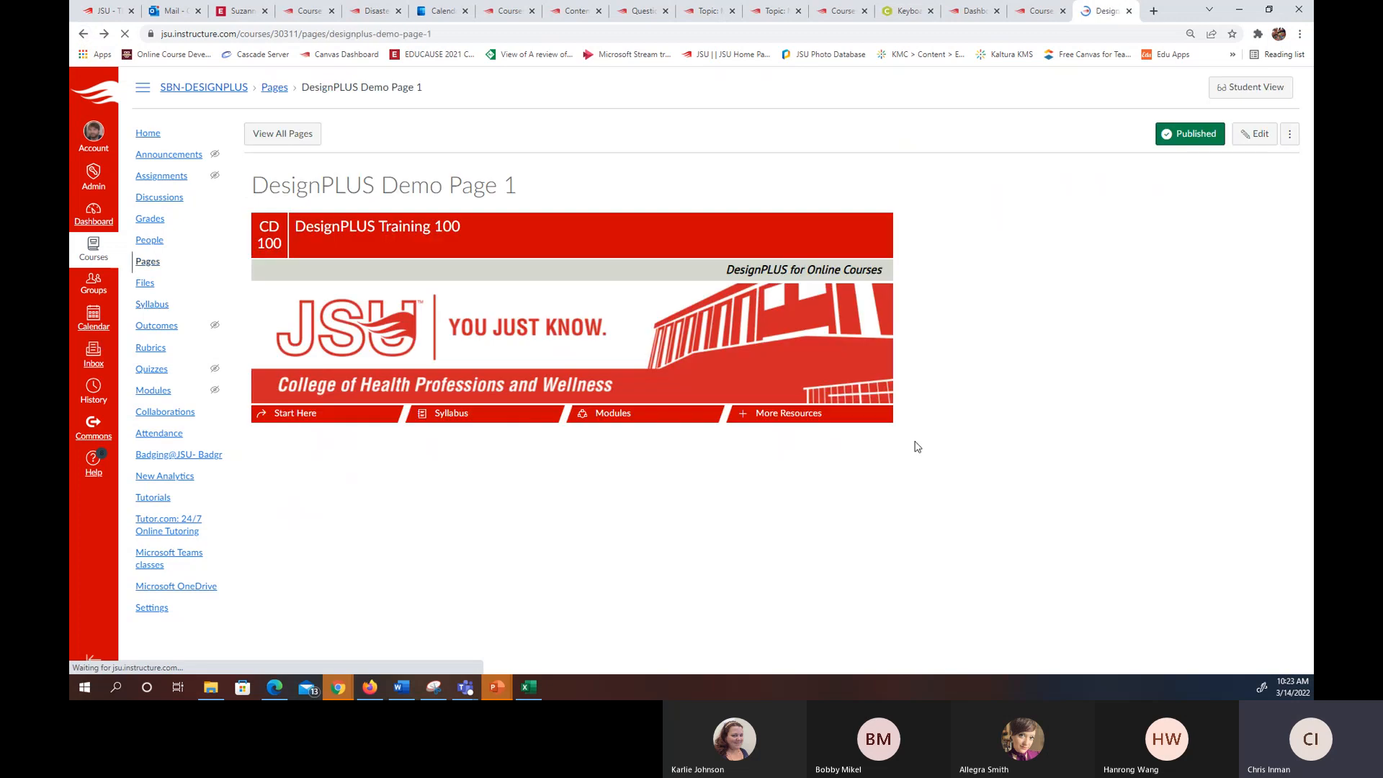
left_click(613, 365)
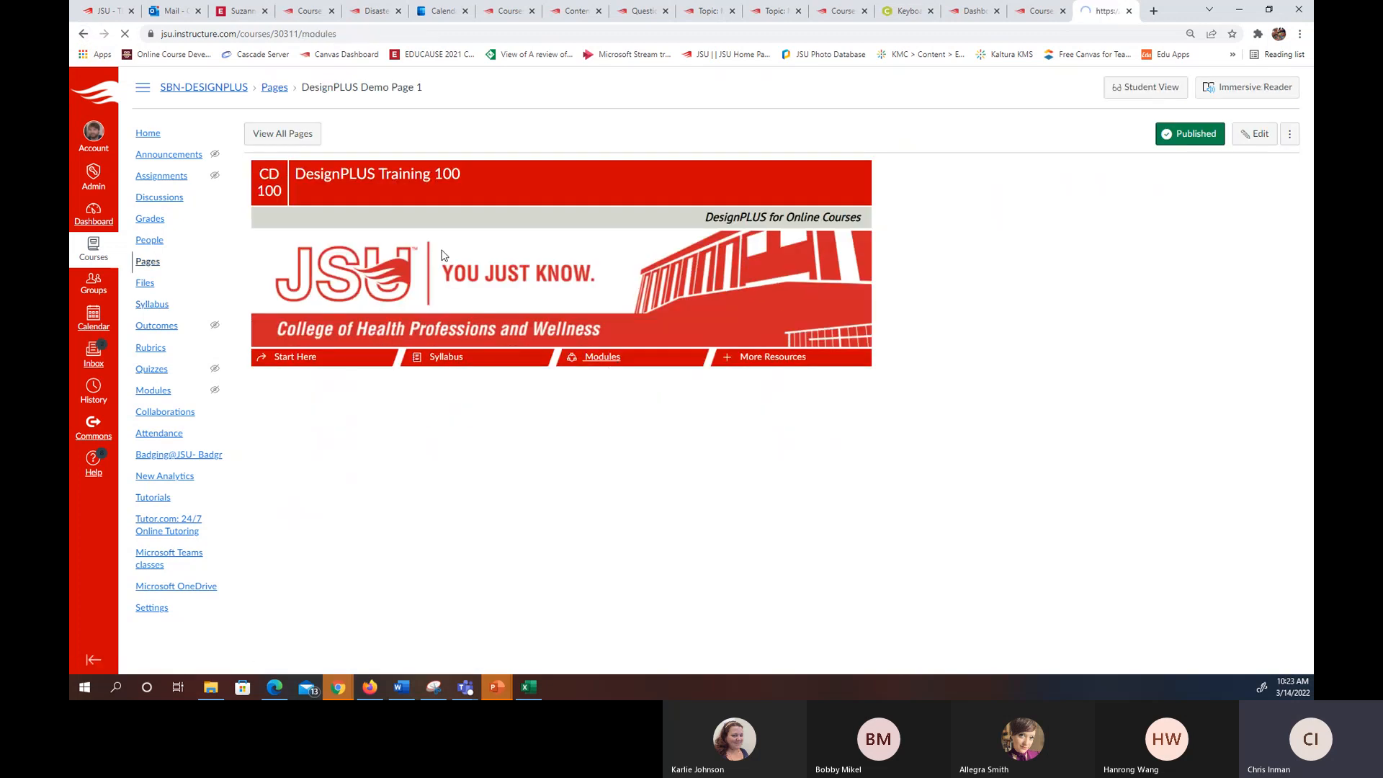
left_click(84, 33)
left_click(748, 361)
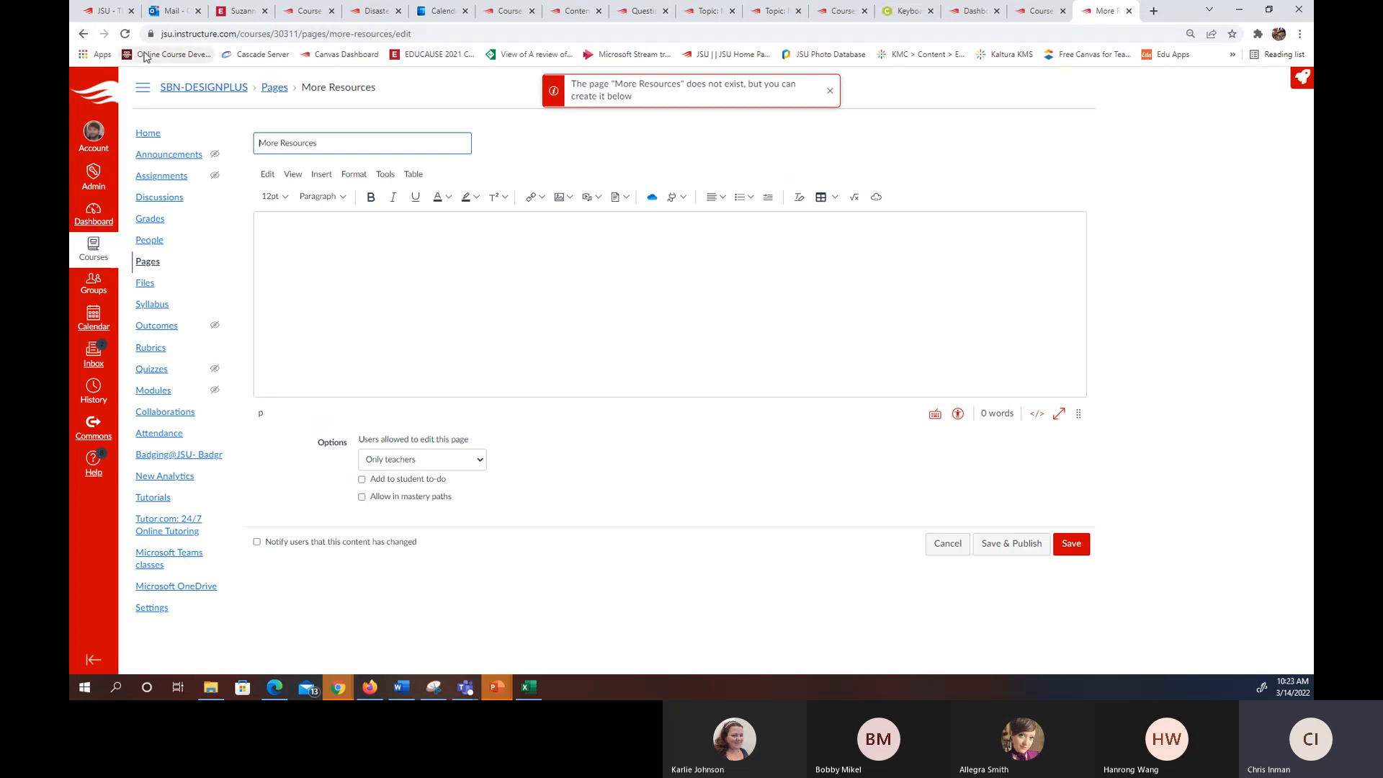
left_click(82, 34)
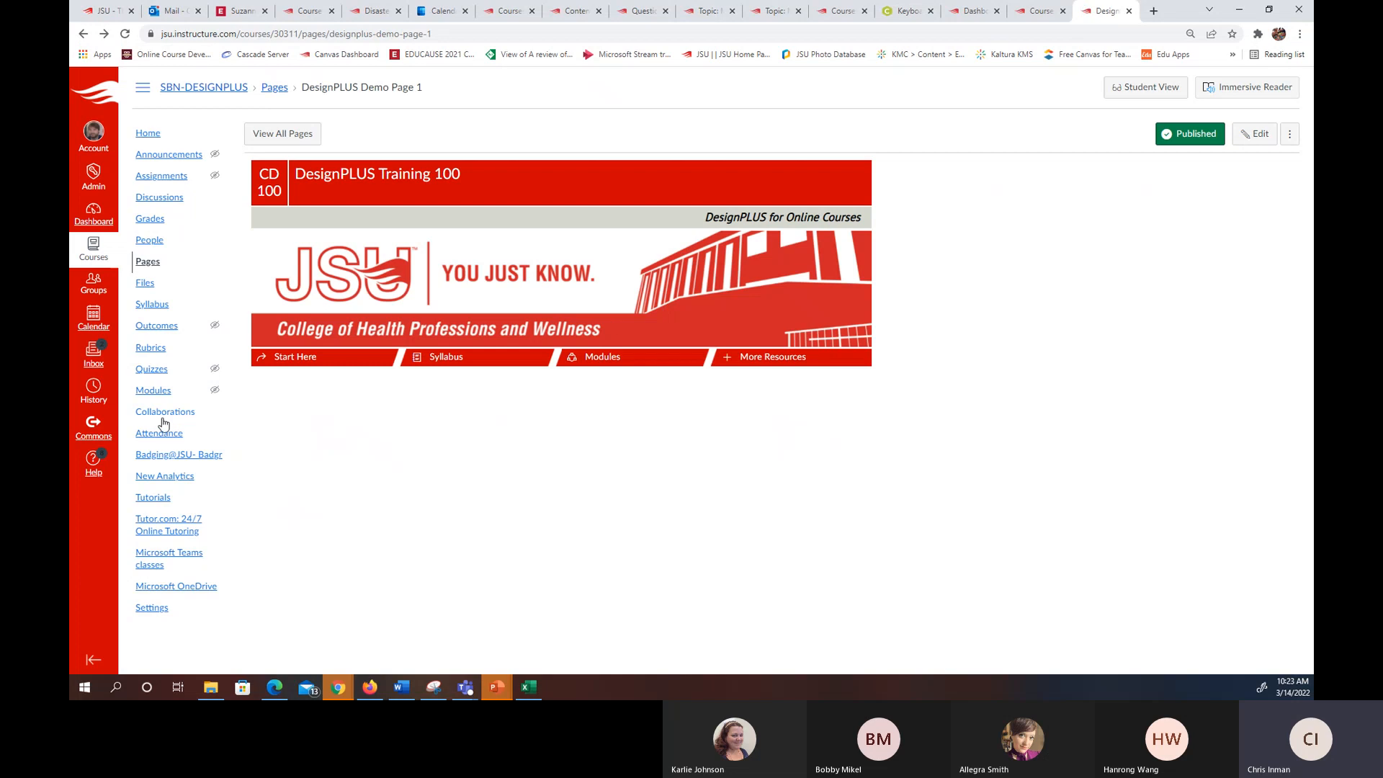
- Create a course module named "Start Here" and publish it
left_click(156, 391)
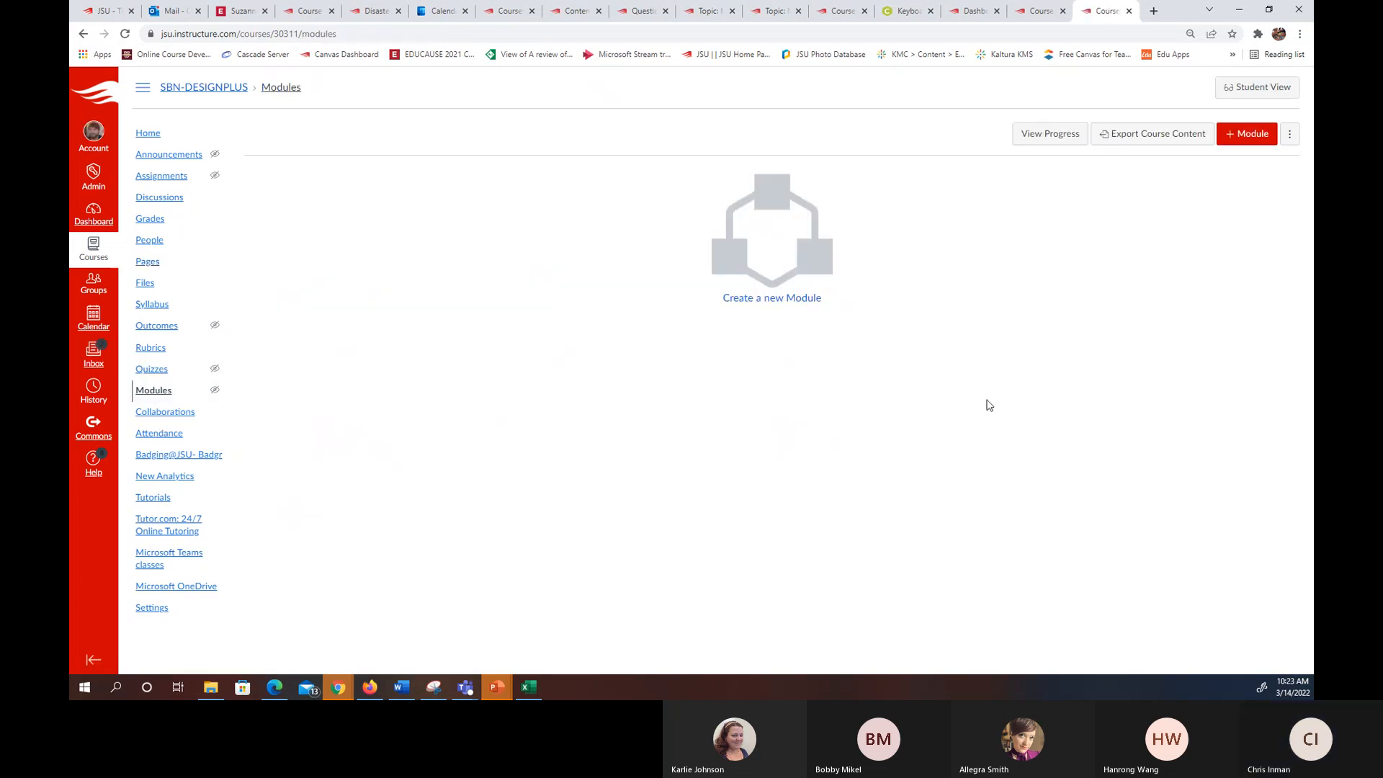
left_click(1233, 139)
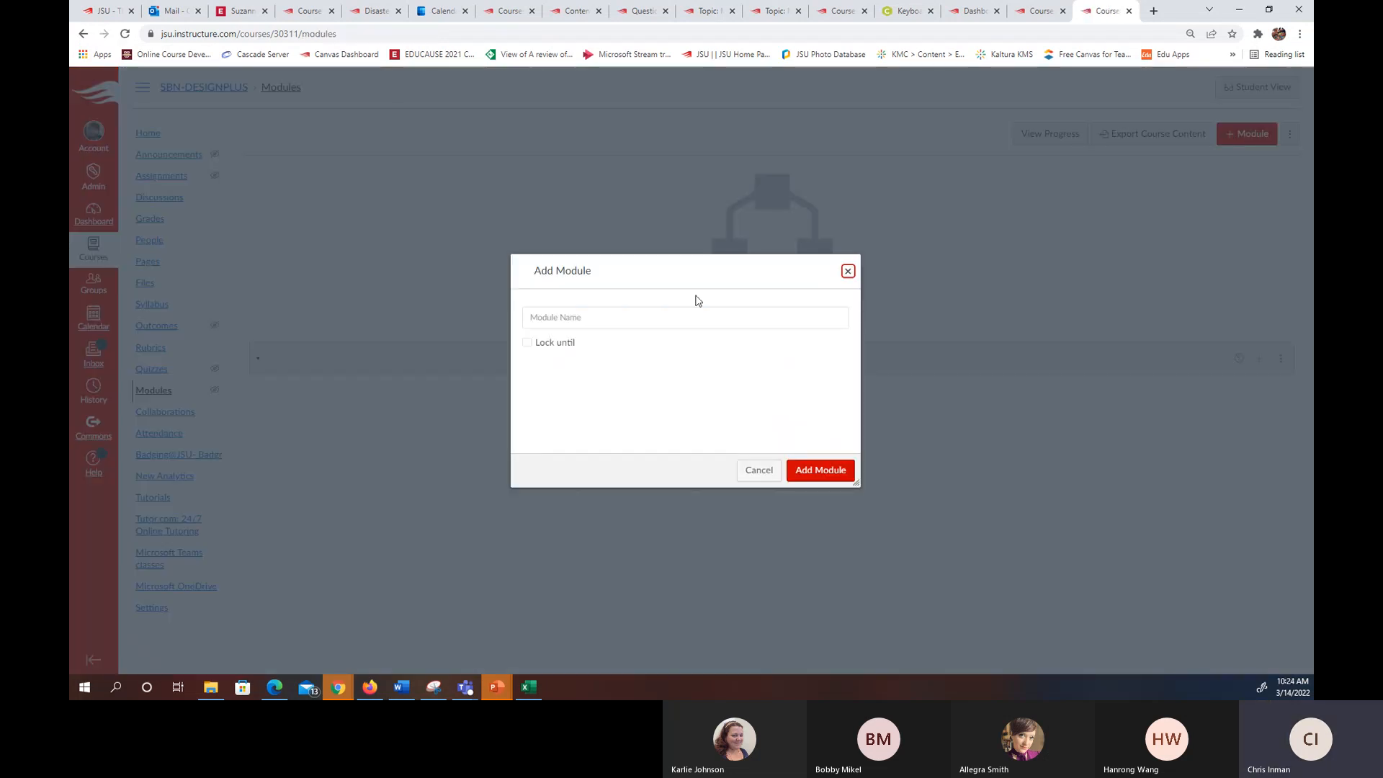
left_click(664, 314)
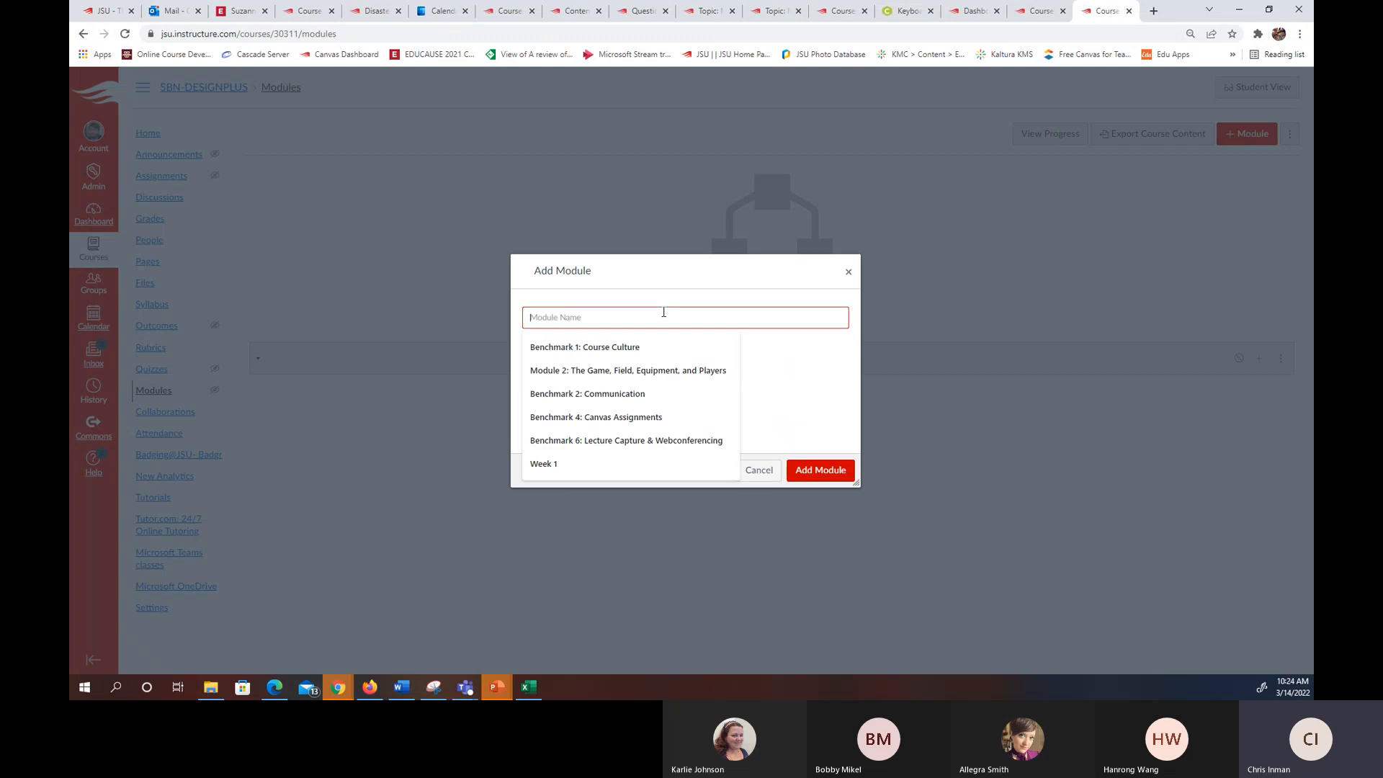
type("Star Here")
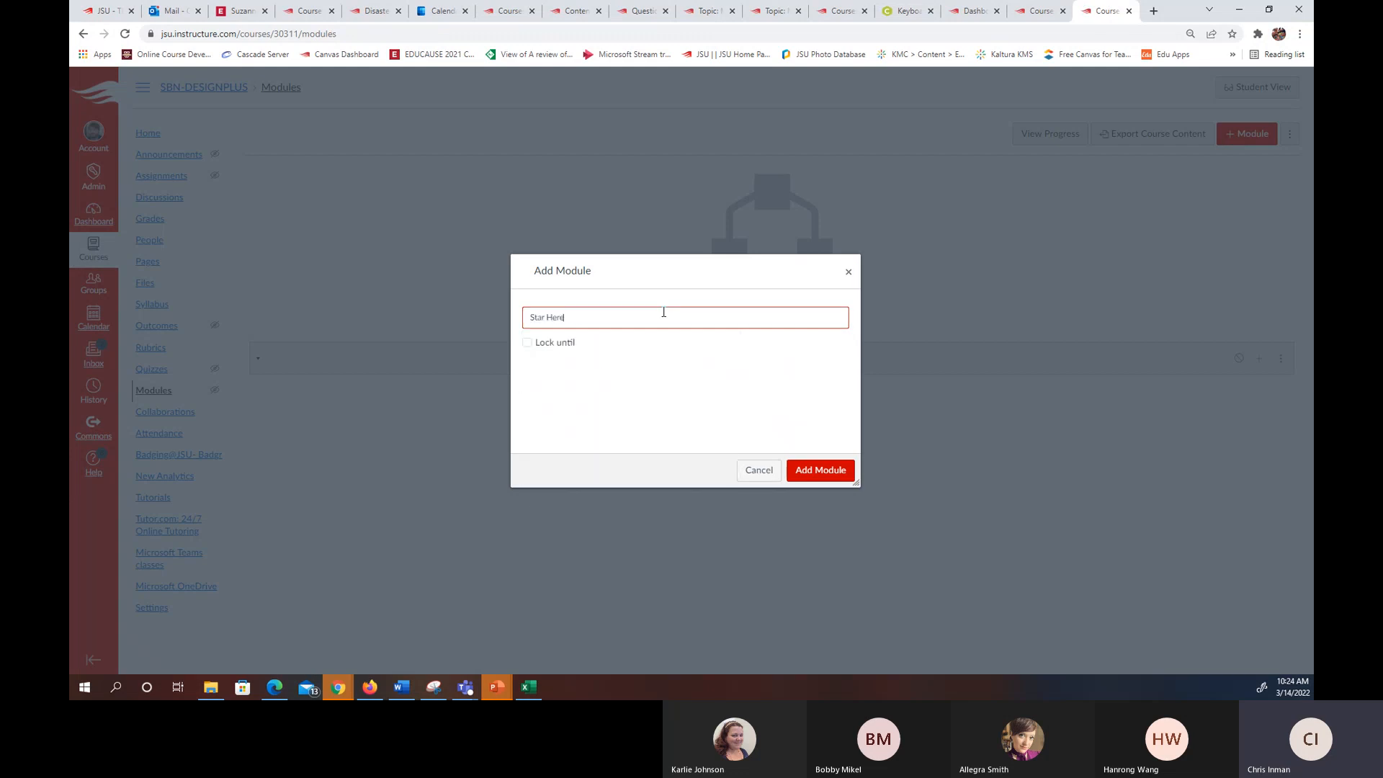
key("BackSpace")
key("BackSpace")
key("BackSpace")
key("BackSpace")
key("BackSpace")
type("t Here")
left_click(803, 472)
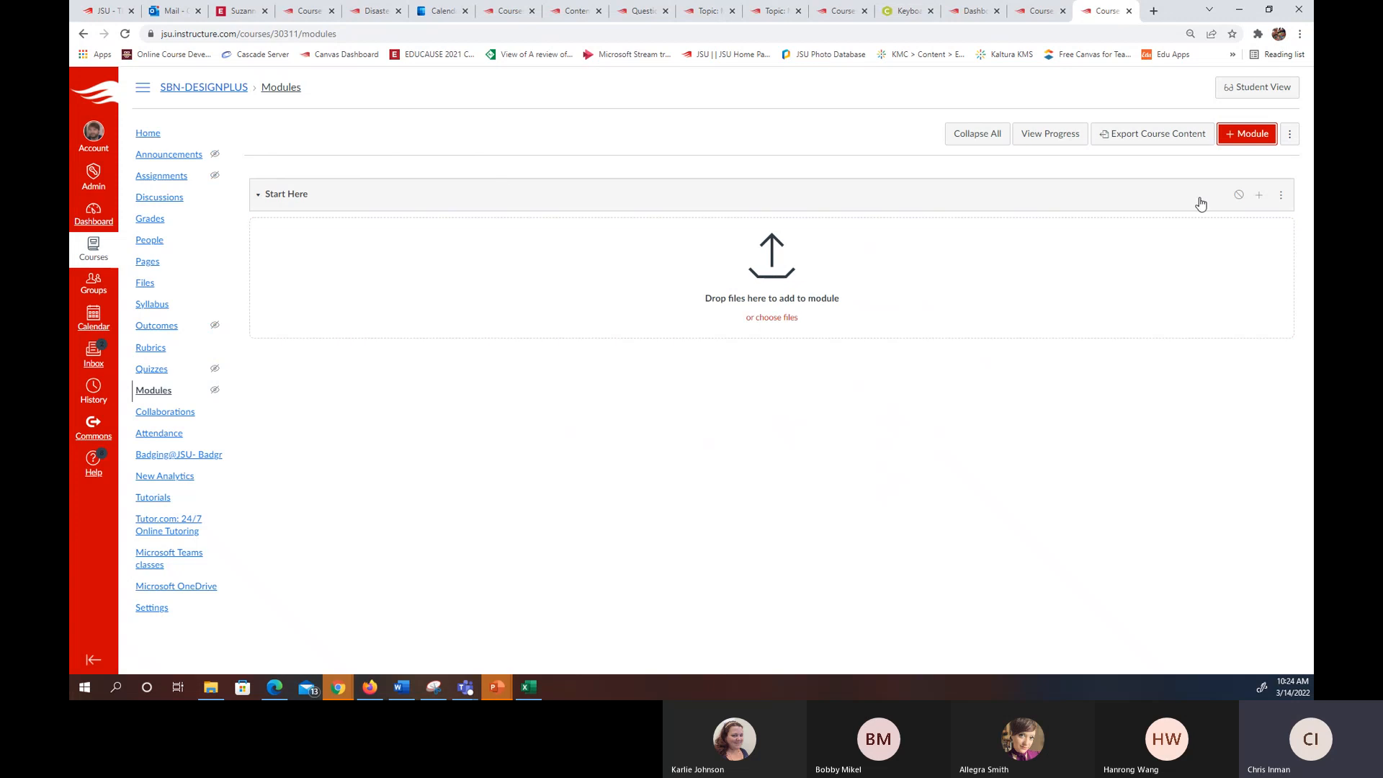
left_click(1239, 194)
- Check the course home page and reopen DesignPLUS Demo Page 1 from the full list of course pages
left_click(149, 134)
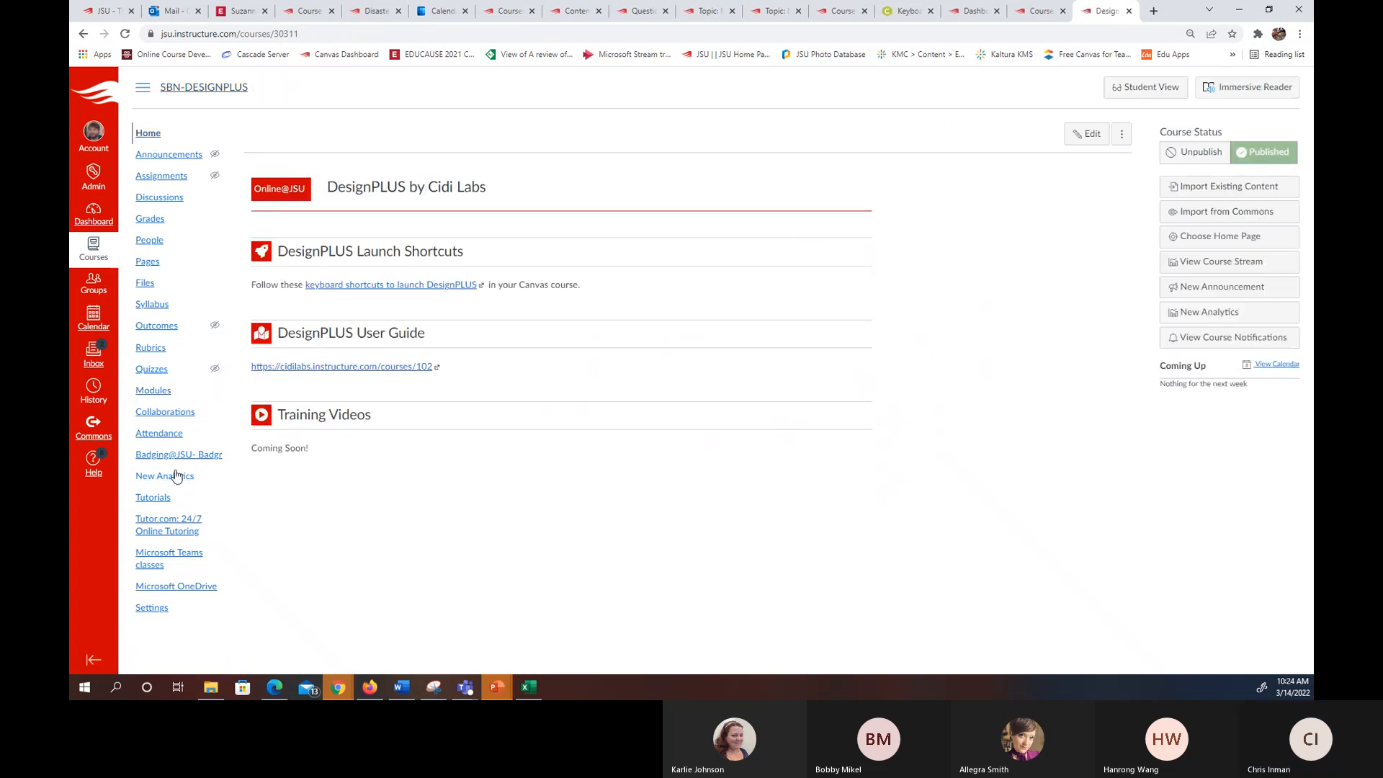
left_click(150, 265)
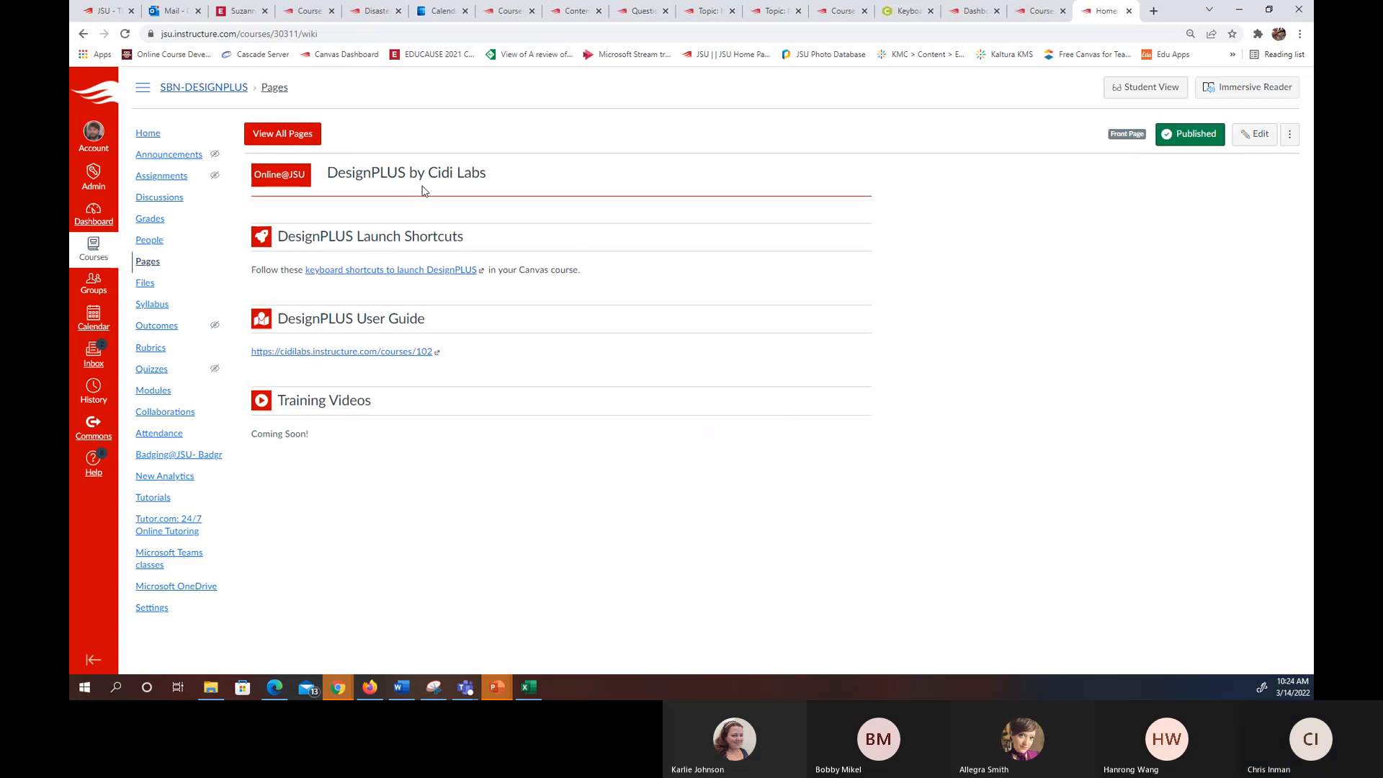
left_click(305, 135)
left_click(348, 190)
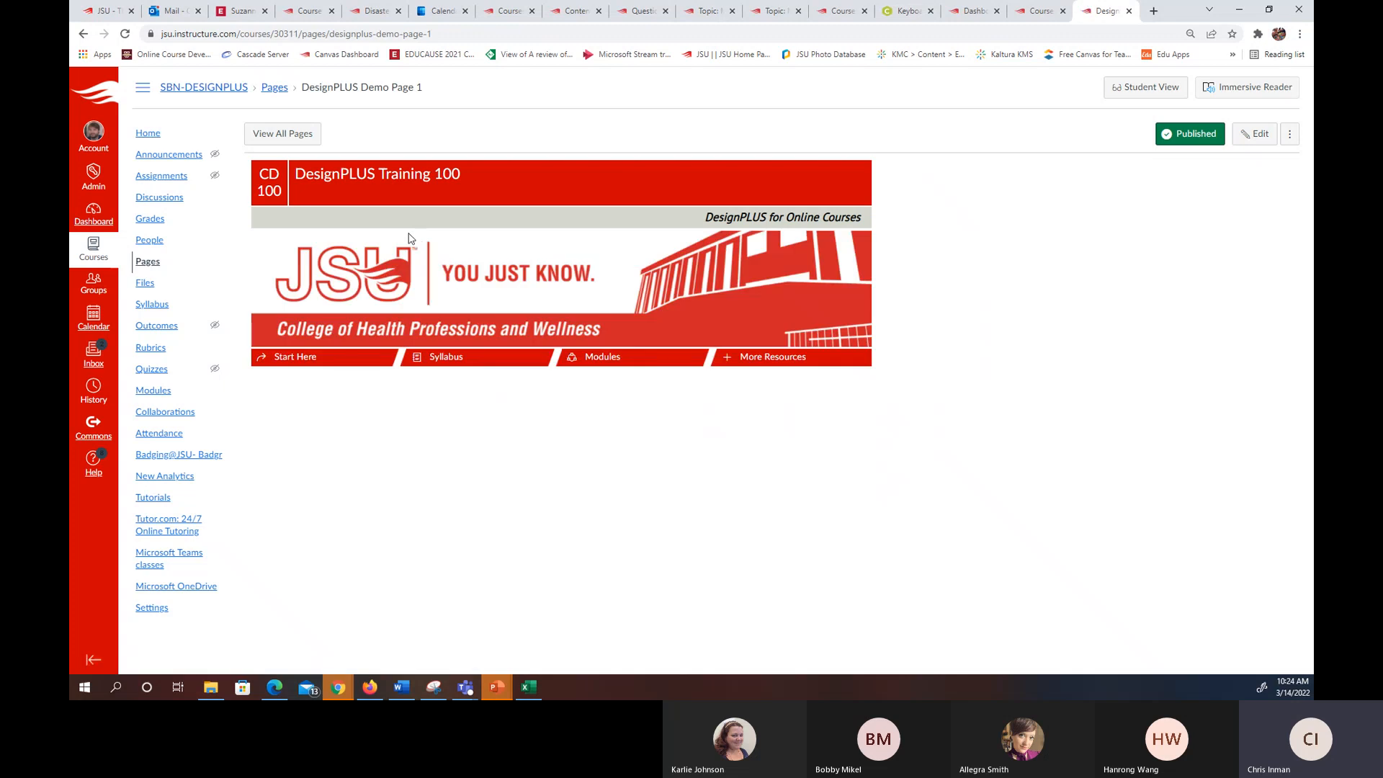
- Open the demo page for editing with Design Tools launched and enlarge the editor area to show the whole banner
left_click(1255, 134)
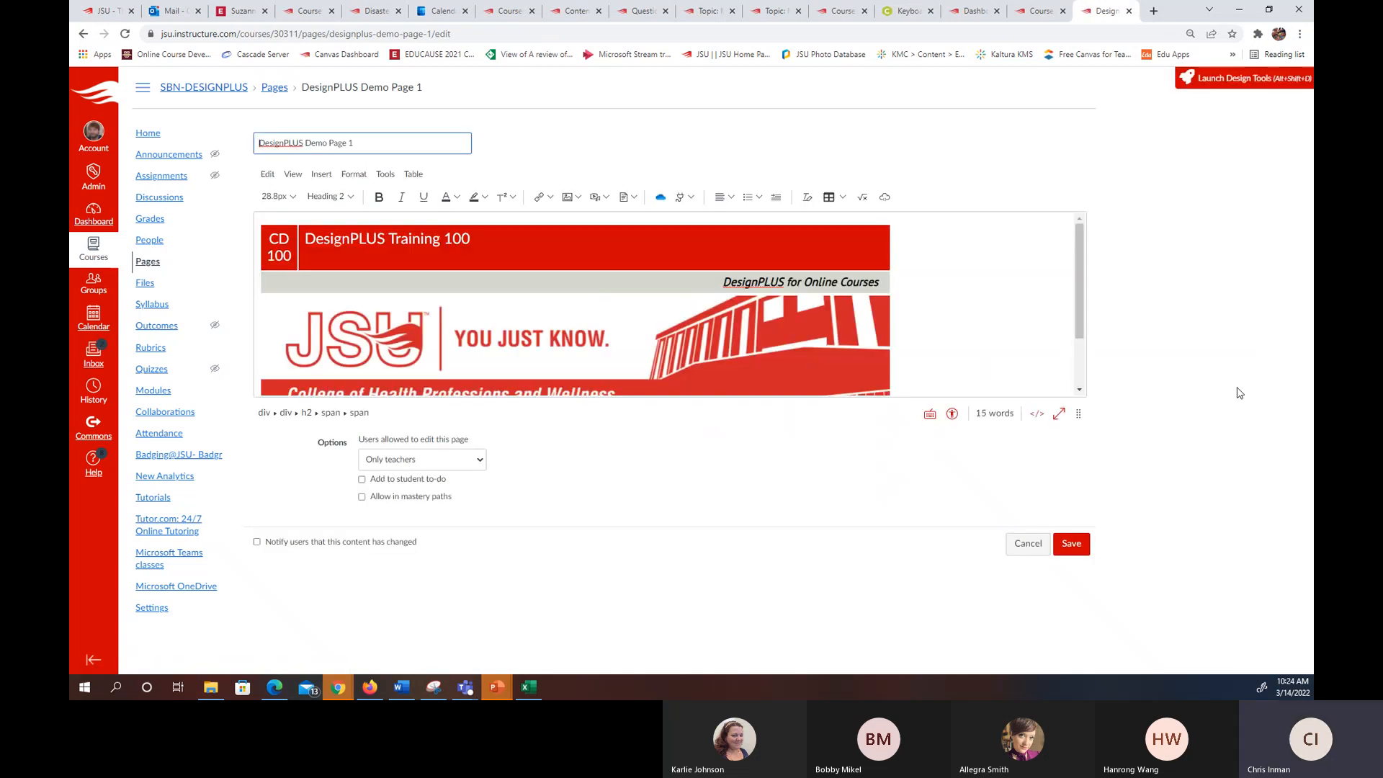
left_click(1282, 79)
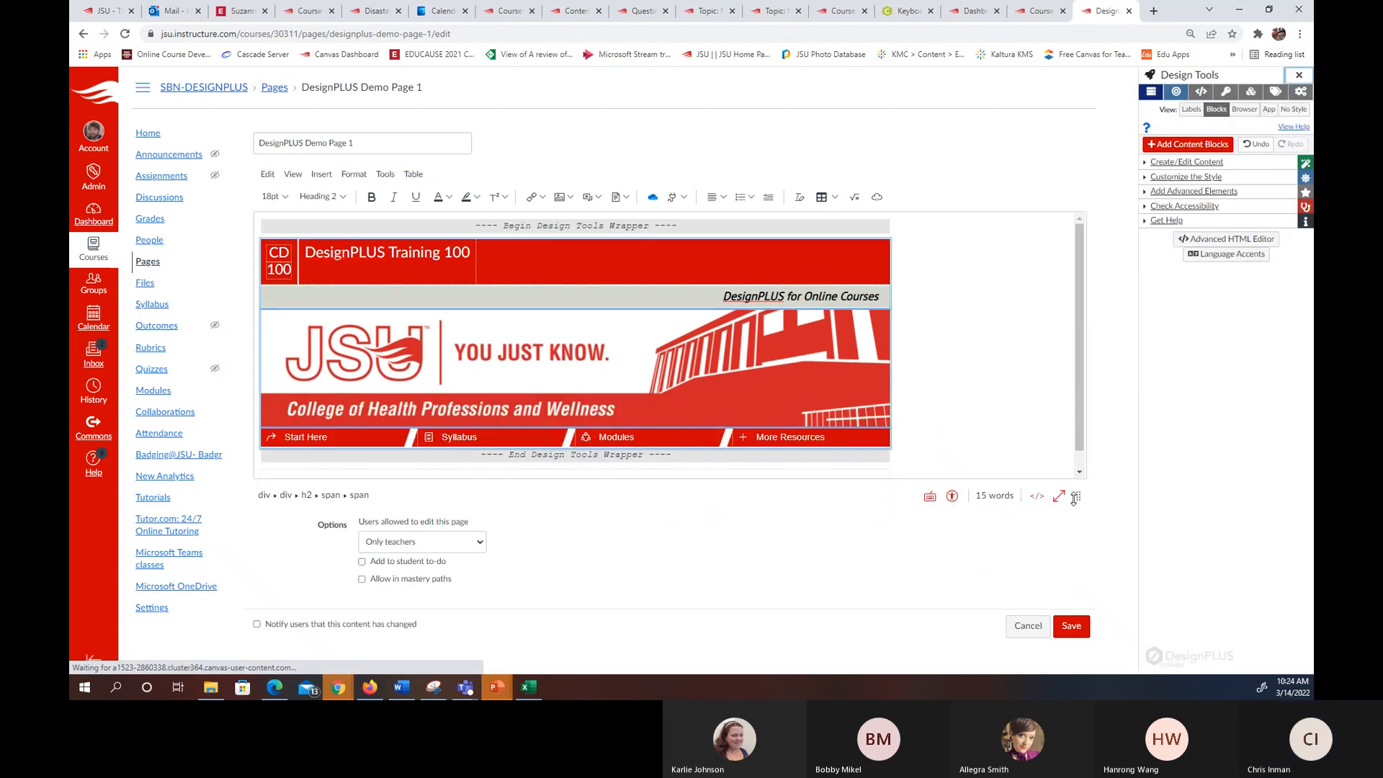
scroll(913, 406, "down", 1)
scroll(1065, 368, "up", 1)
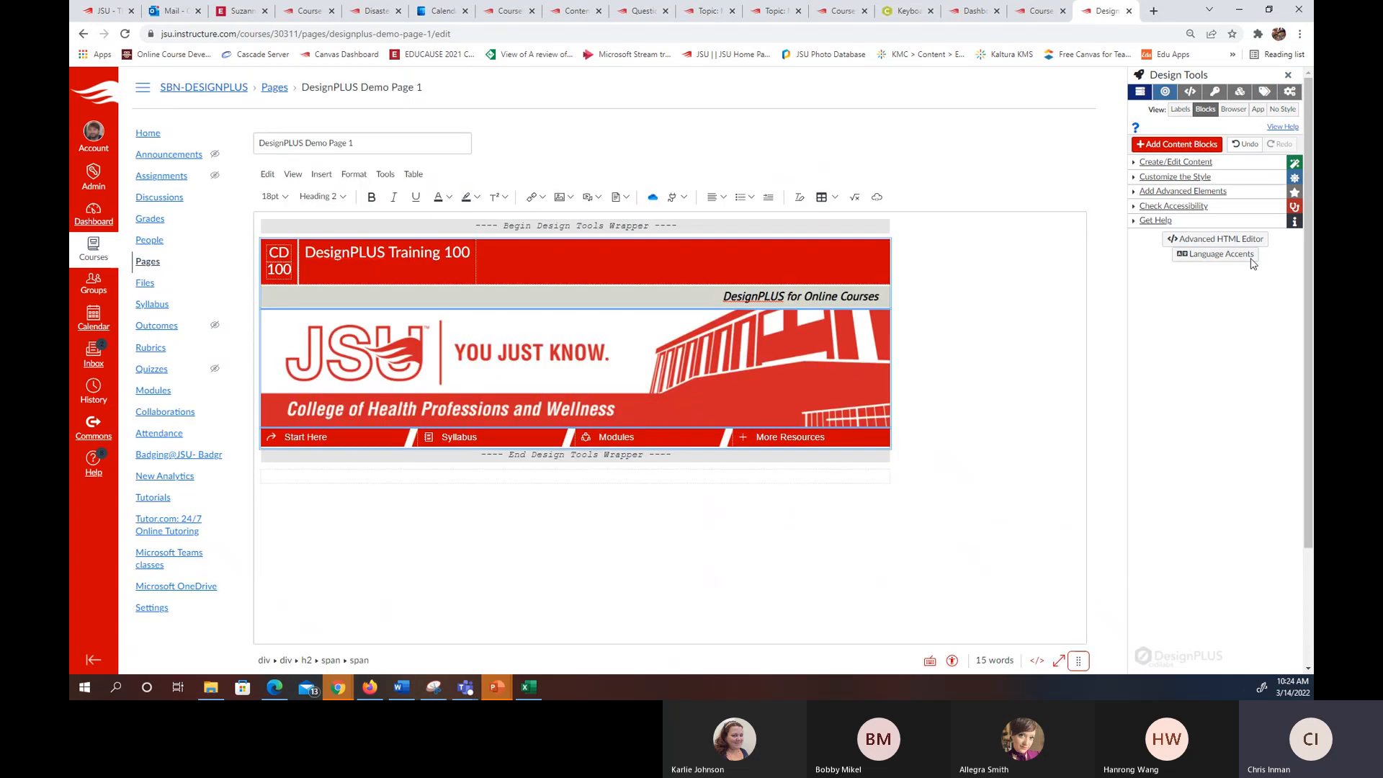
- In the navigation block, delete the Start Here item, add a new item named "Start Here" and move it to the front of the list
left_click(1193, 163)
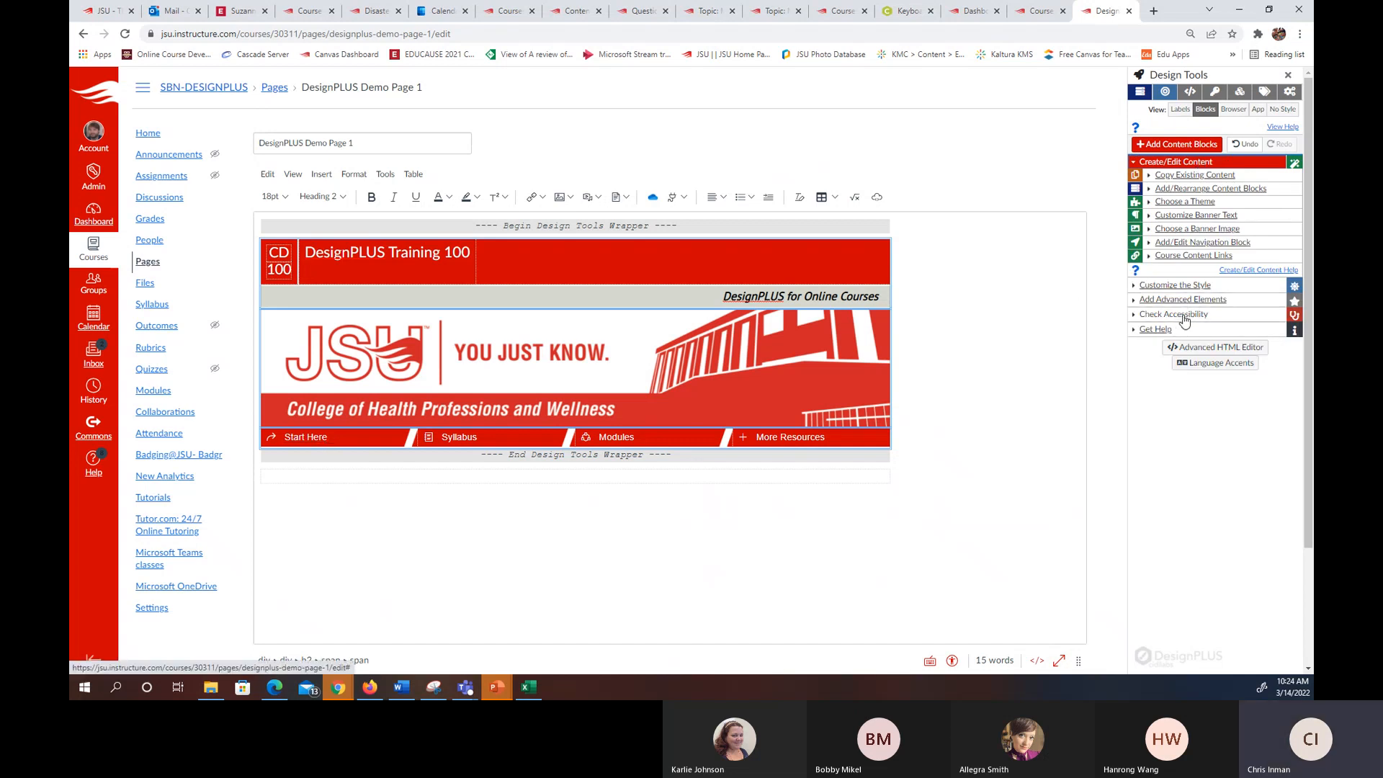
left_click(1224, 242)
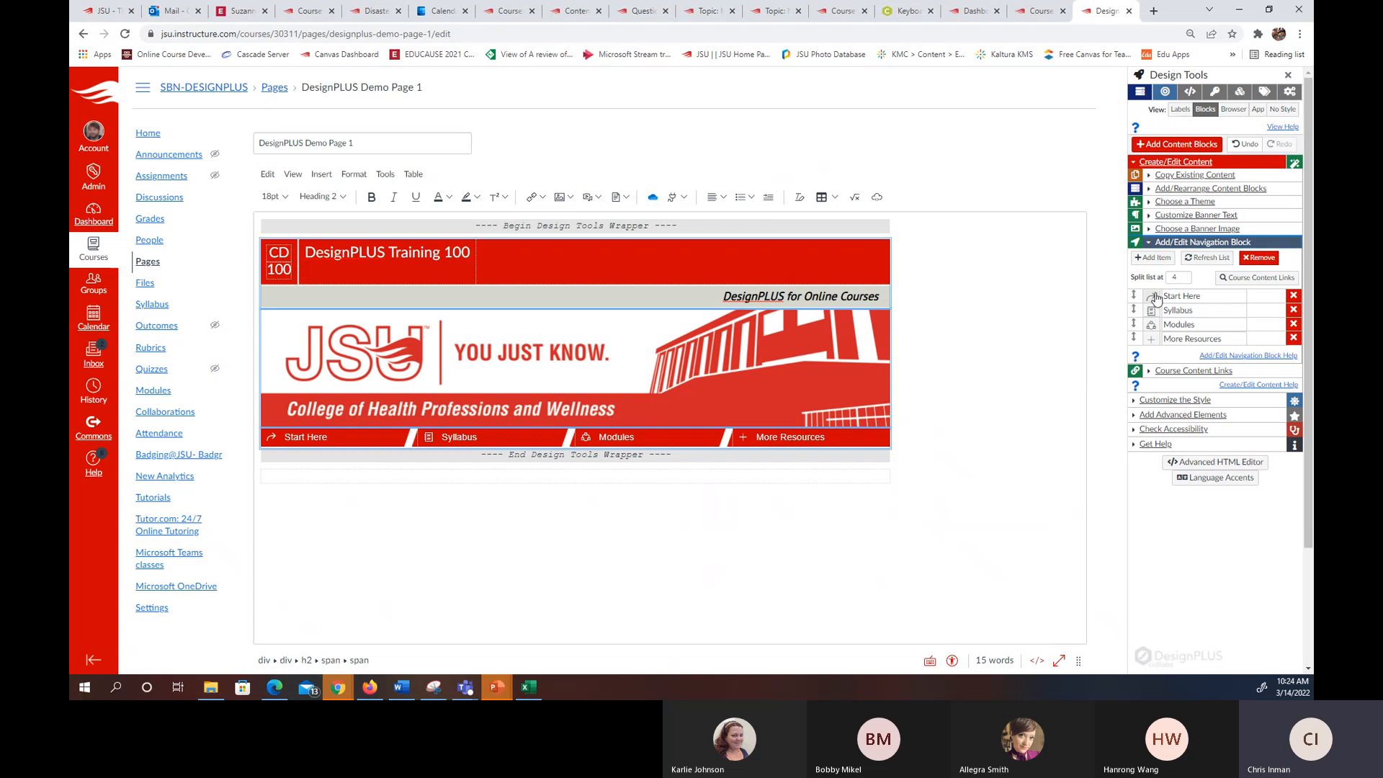
scroll(1289, 301, "down", 1)
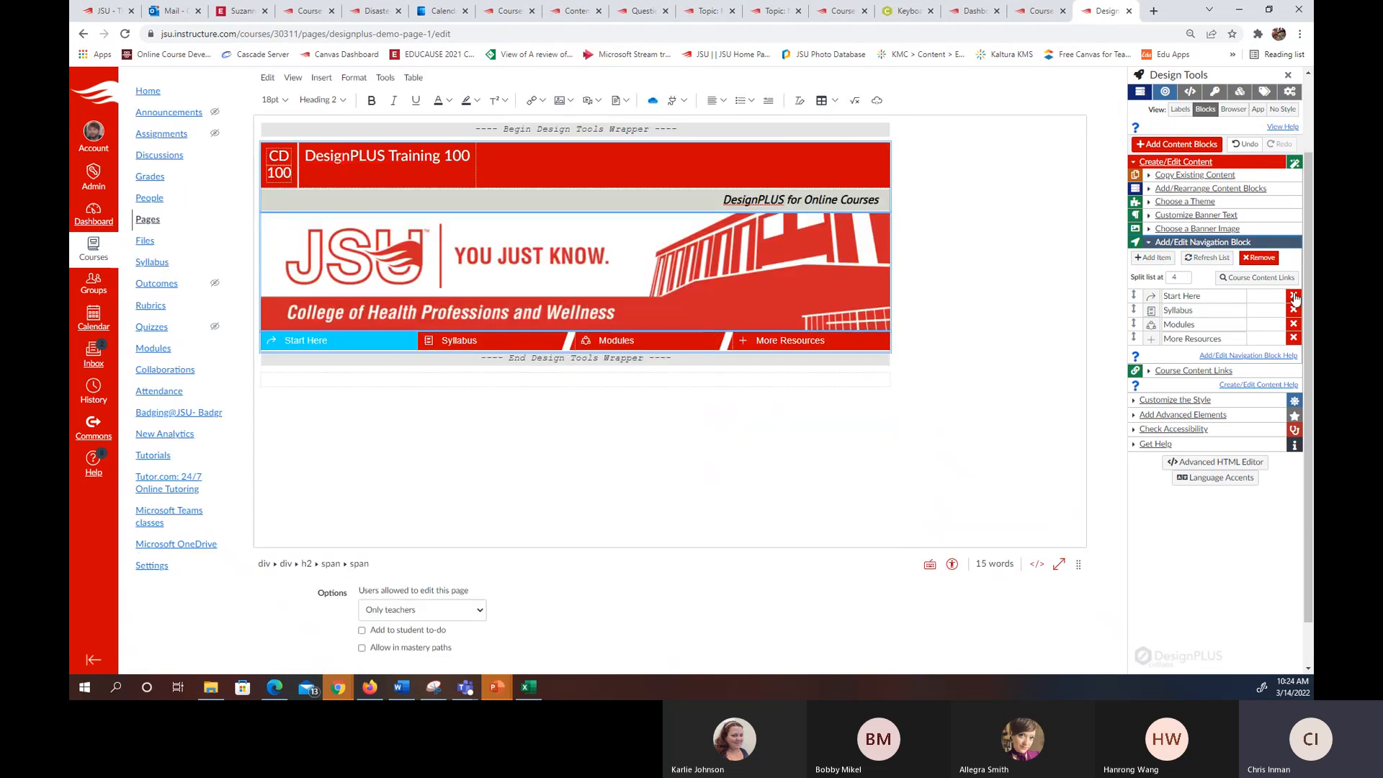
left_click(1293, 296)
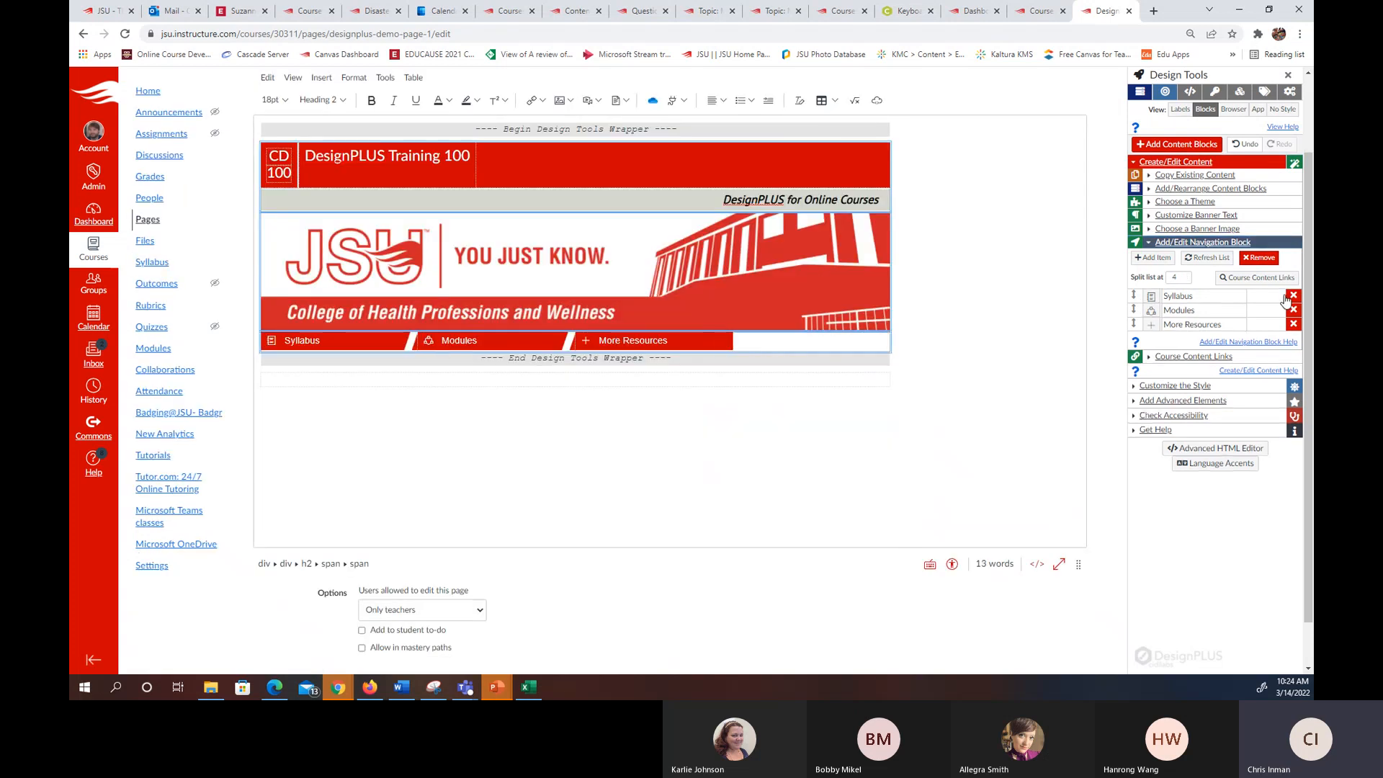
left_click(1153, 258)
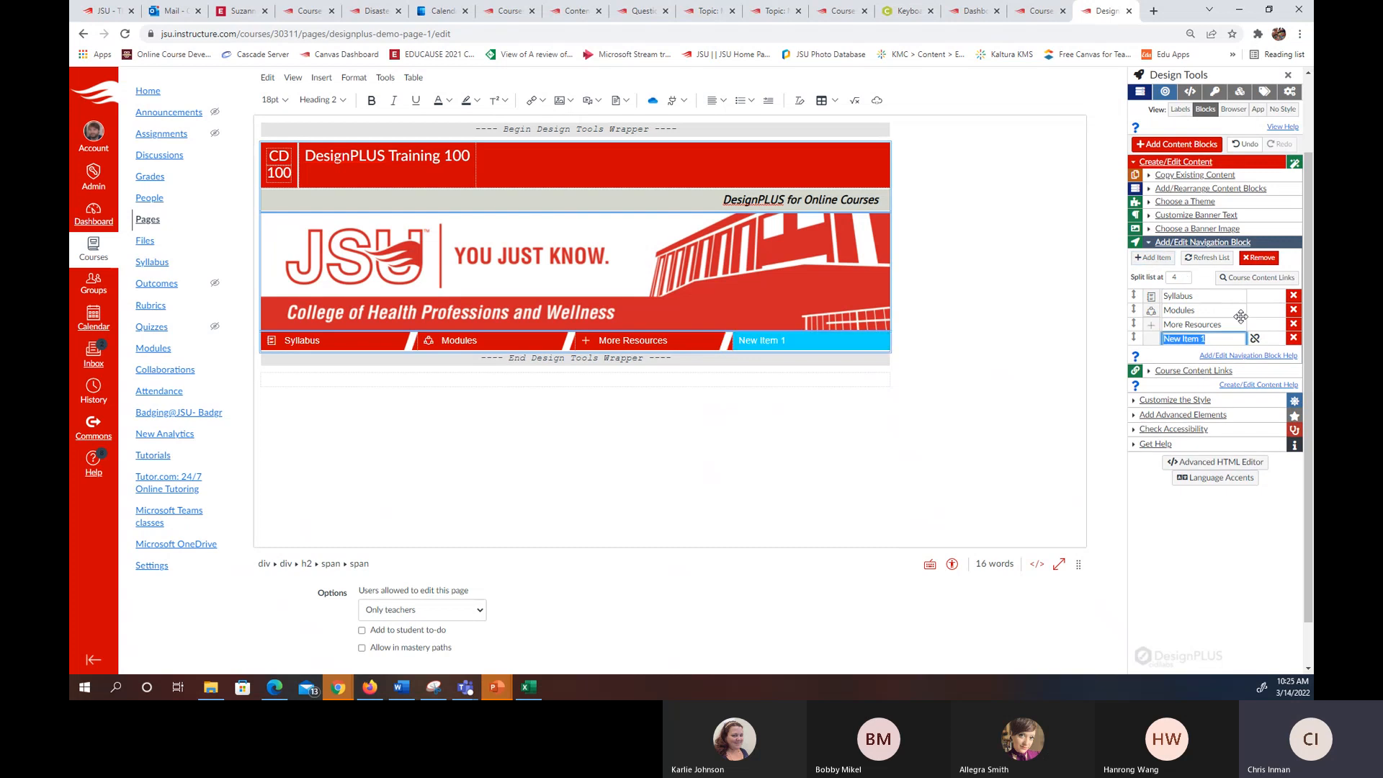
type("Start Here")
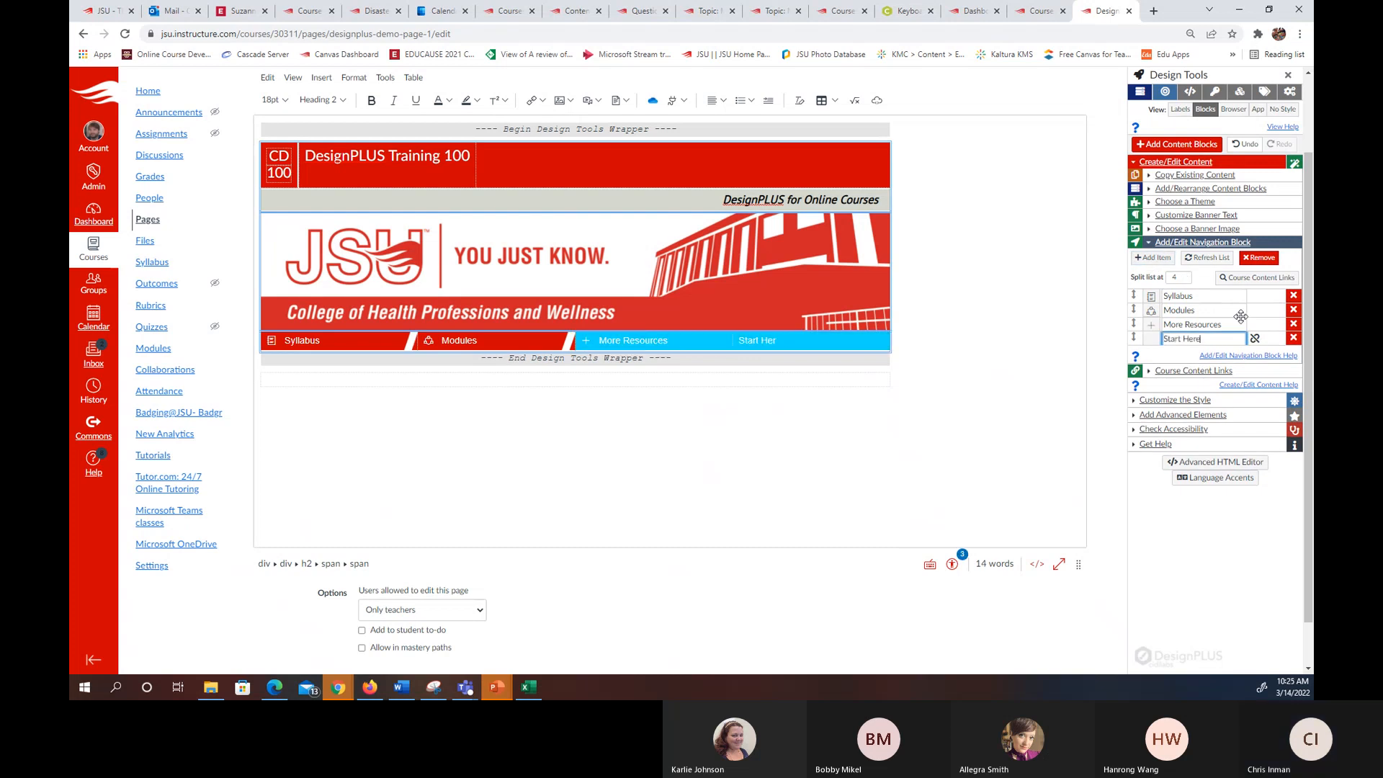
left_click_drag(1134, 338, 1135, 296)
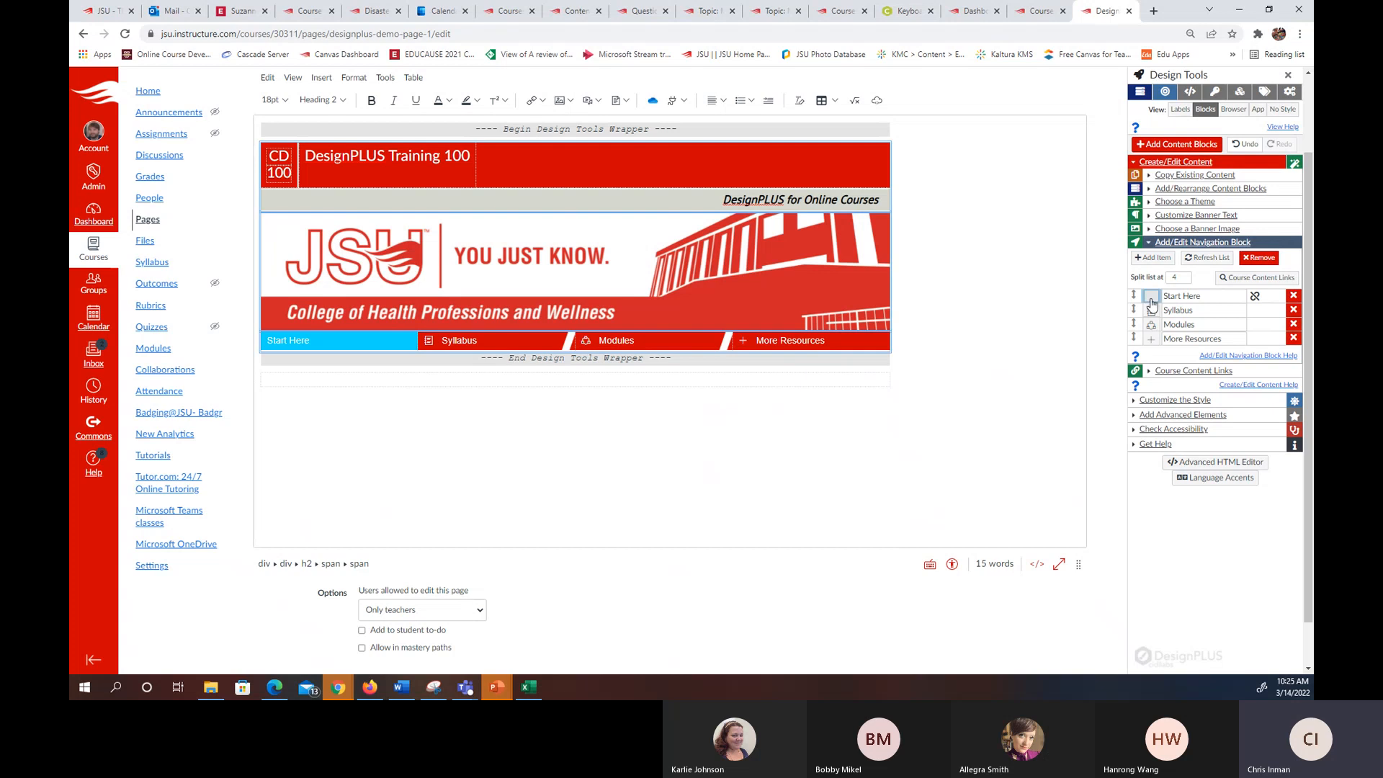
- Search the custom icons for "arrow" and assign the external-link-alt icon to the Start Here navigation item
left_click(1147, 298)
left_click(980, 123)
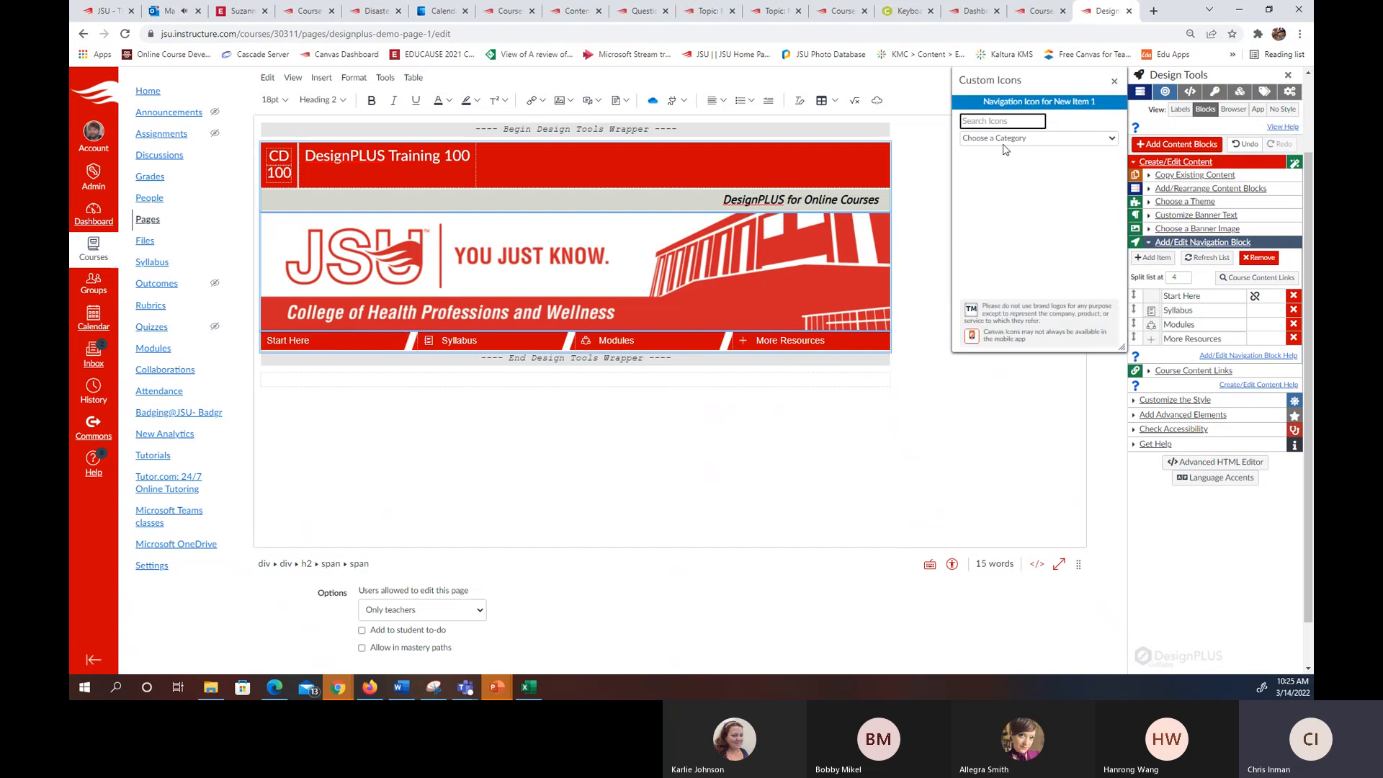
left_click(1003, 141)
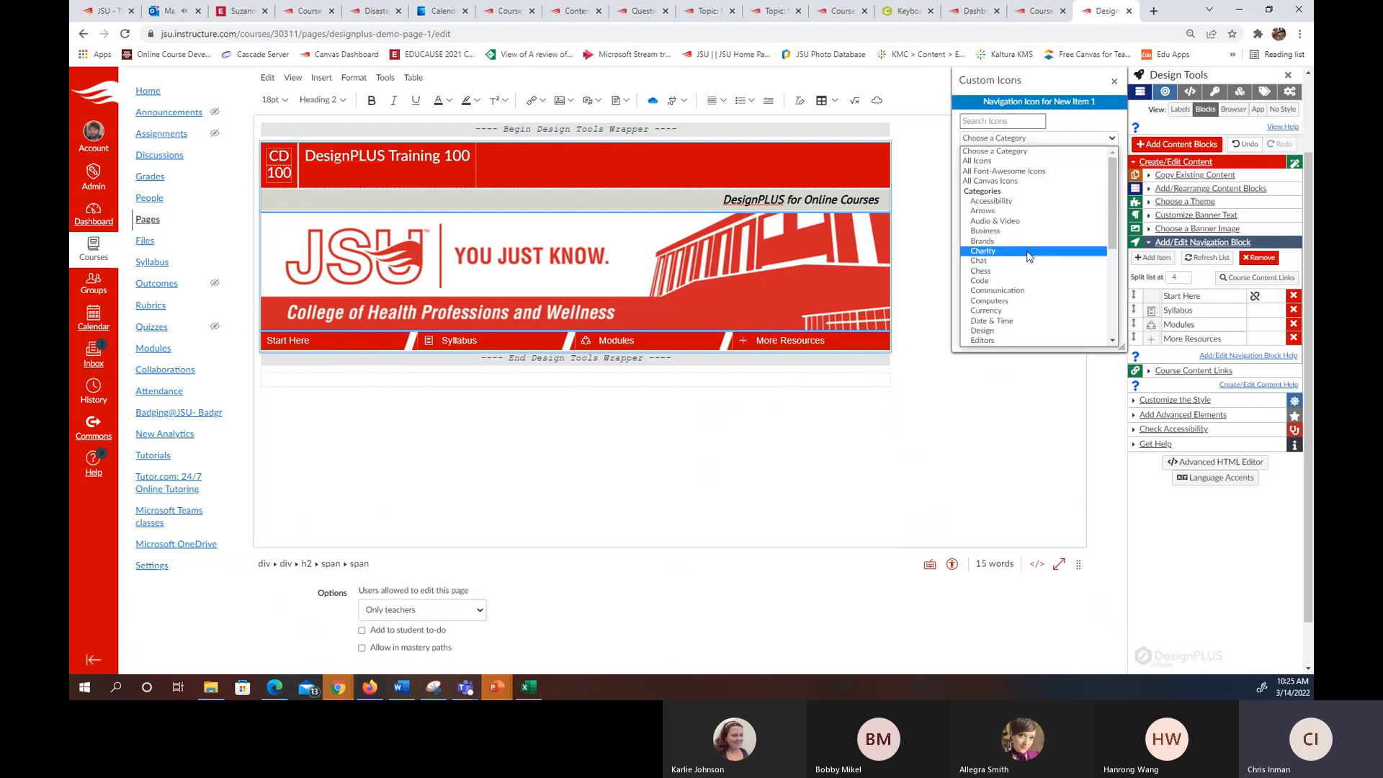
scroll(1025, 286, "down", 3)
scroll(1025, 286, "up", 3)
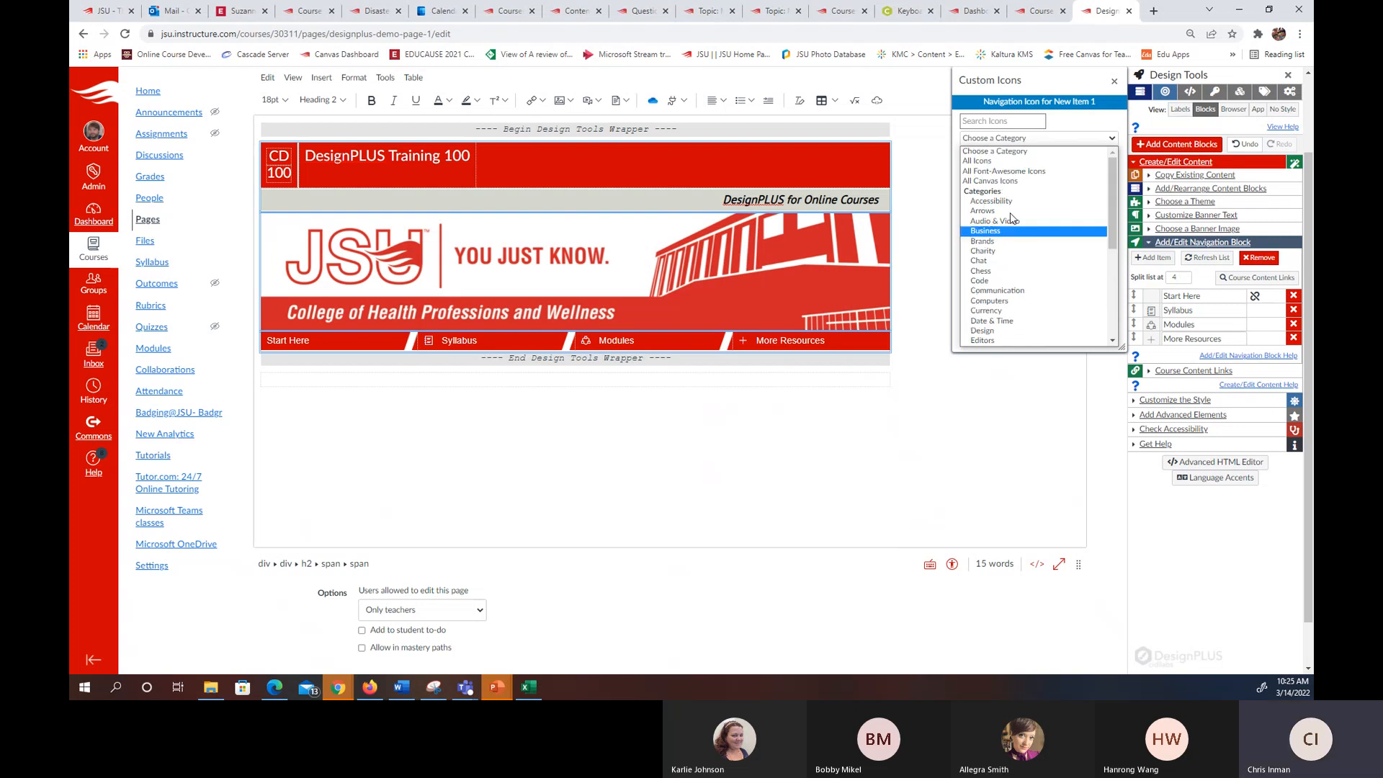
left_click(1005, 122)
type("arrow")
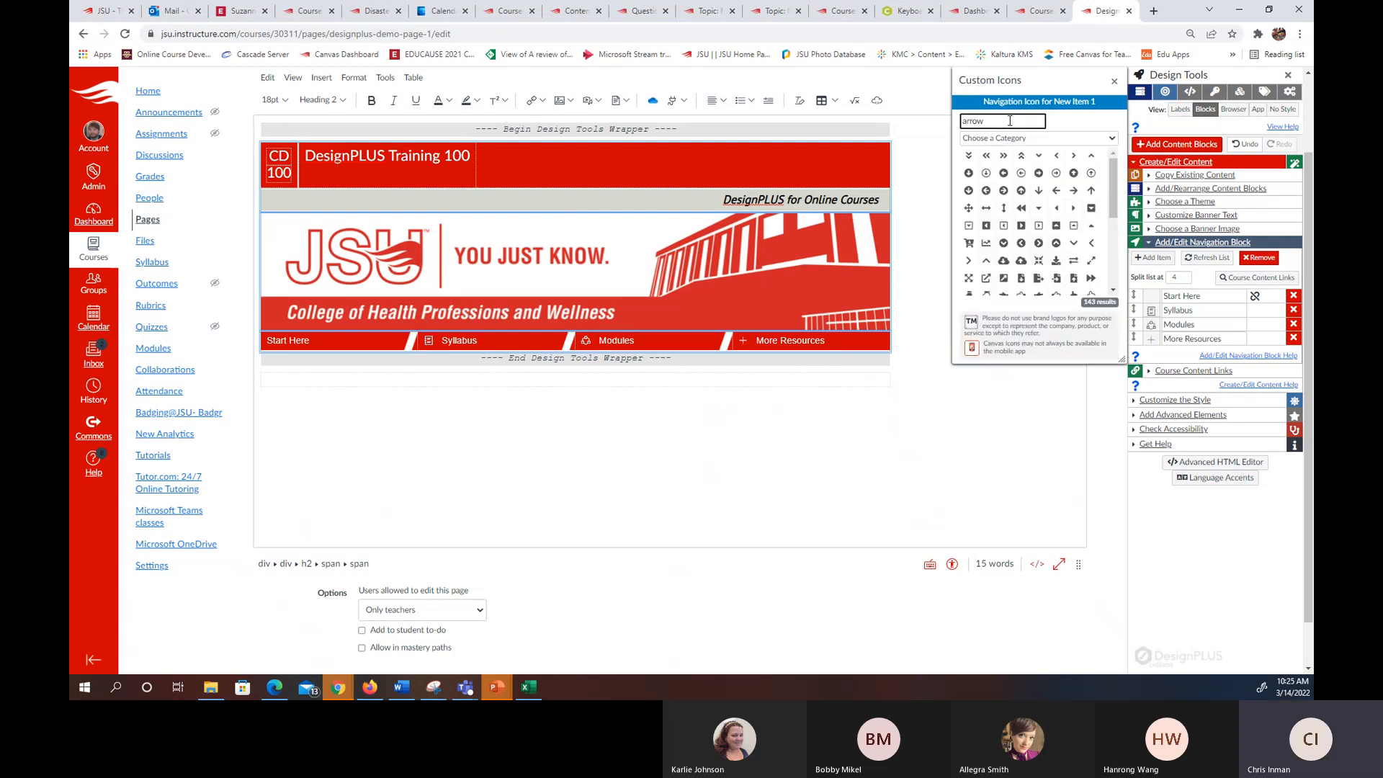
left_click(986, 279)
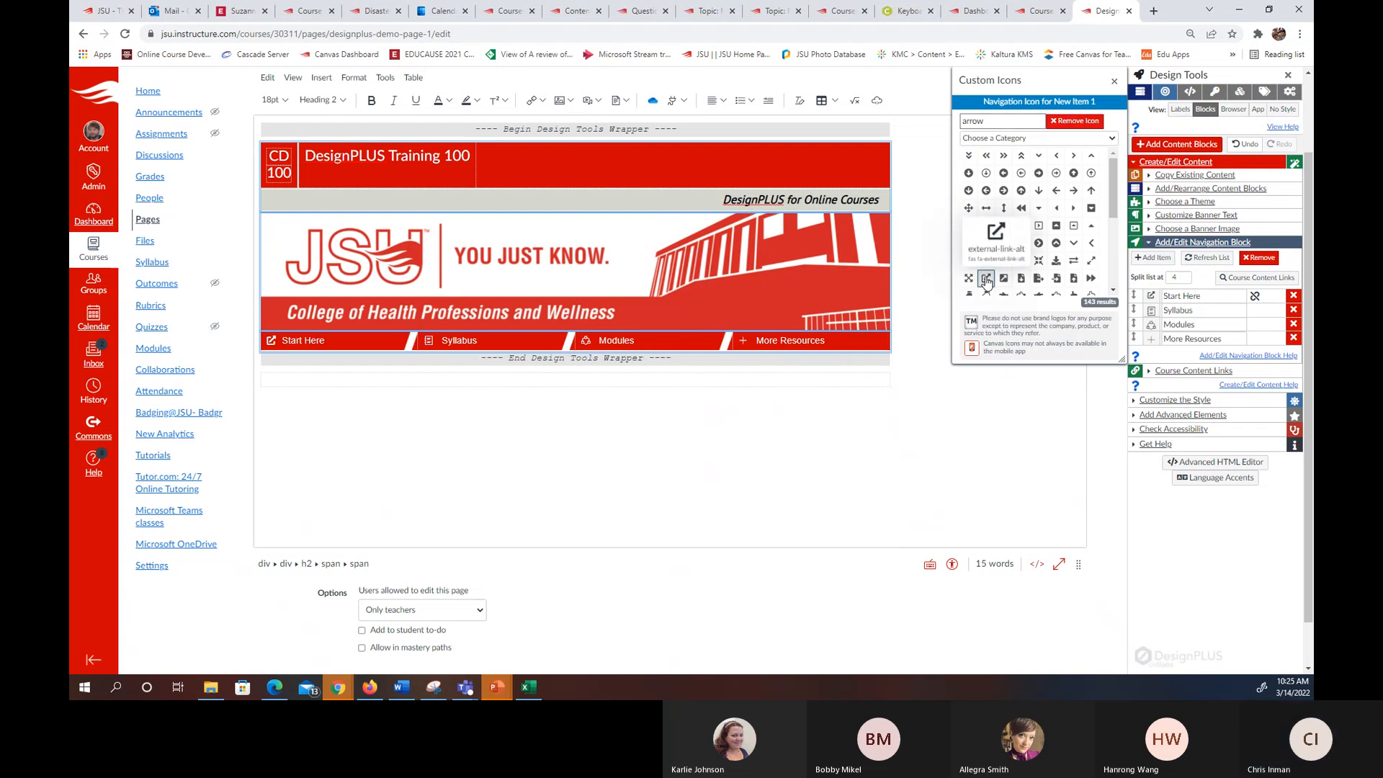
left_click(1117, 81)
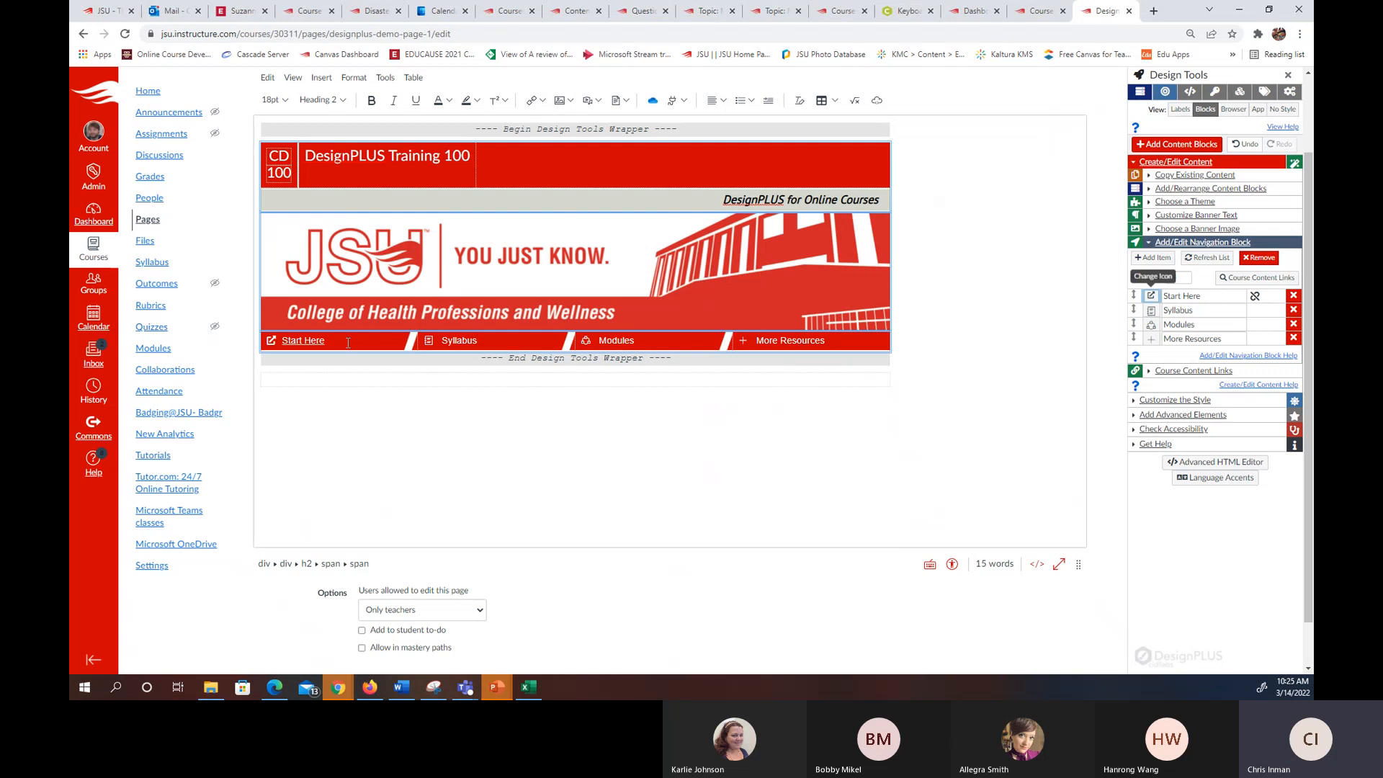
- Link the Start Here text in the banner's navigation to the course's Start Here module
left_click(290, 340)
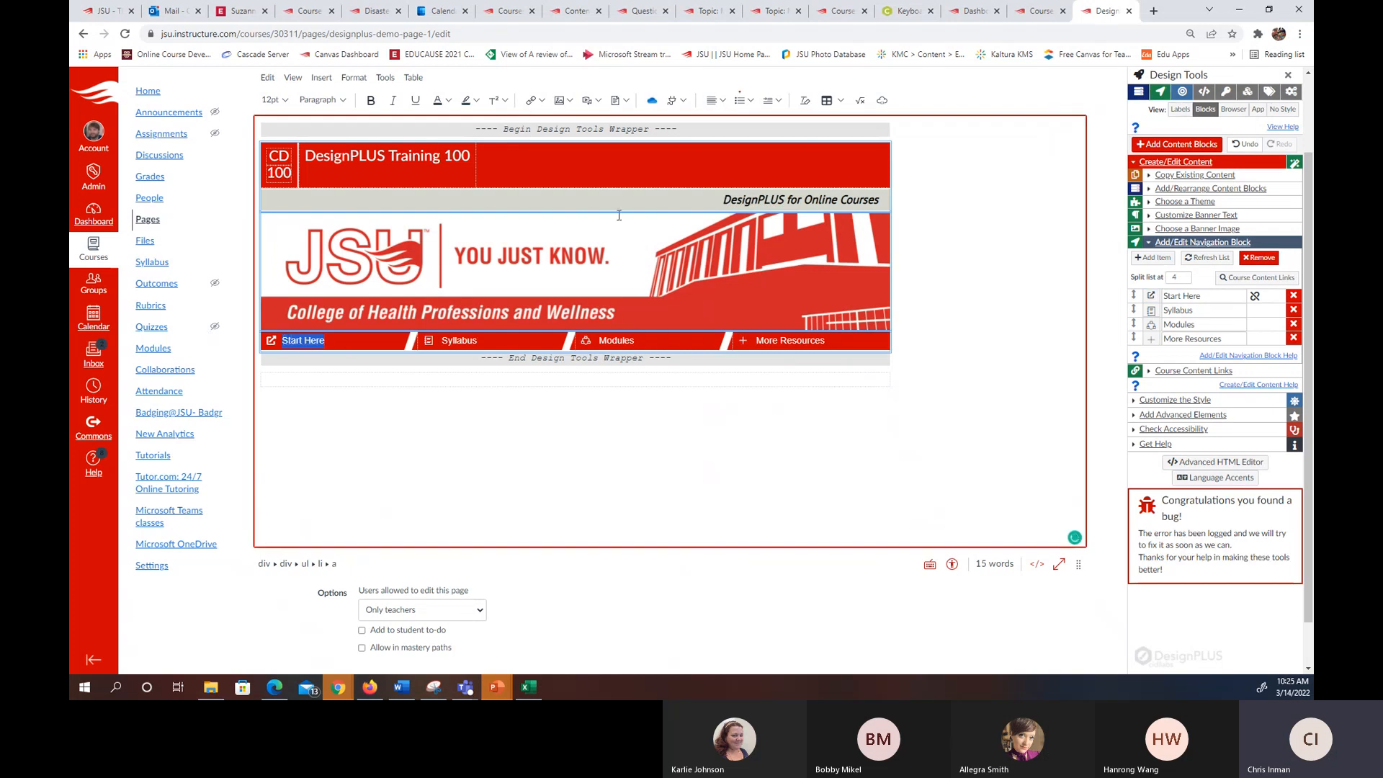
left_click(539, 101)
left_click(554, 136)
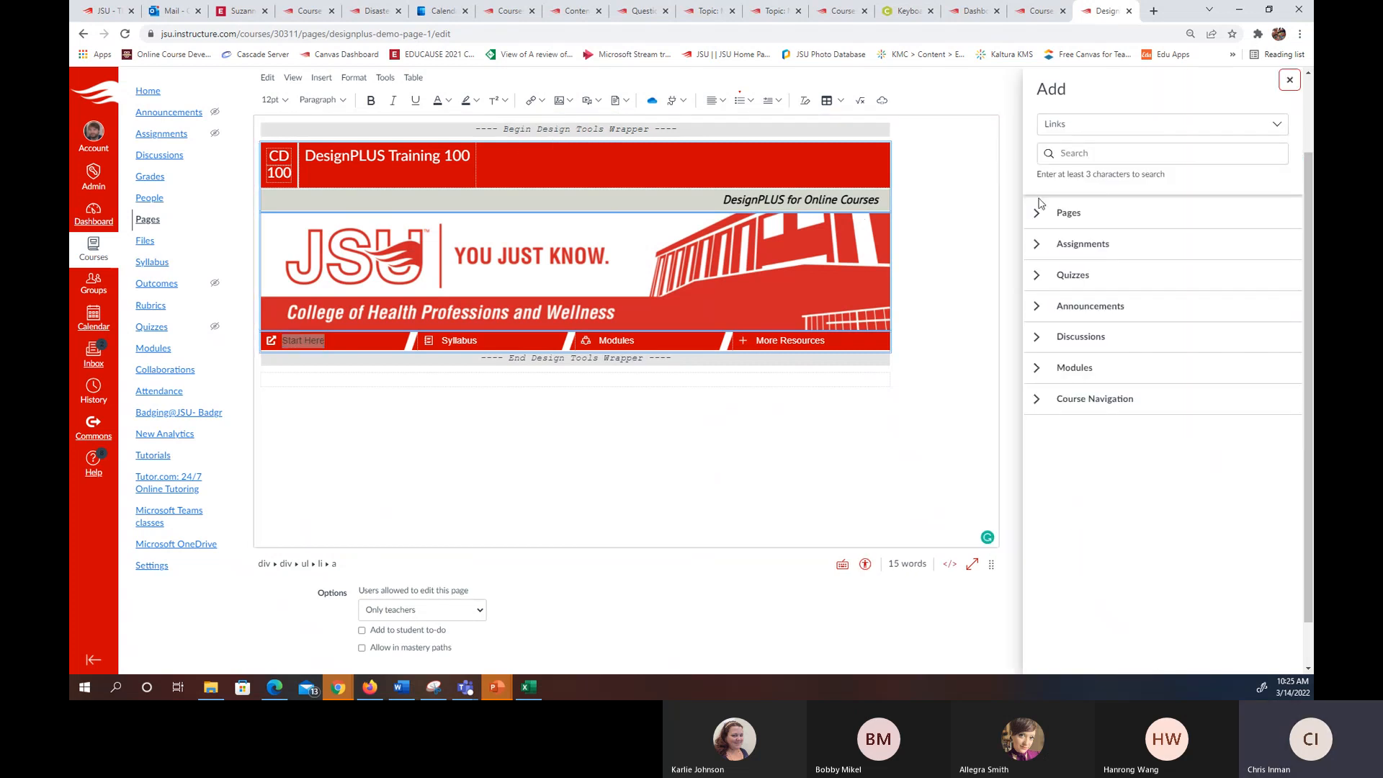
left_click(1037, 368)
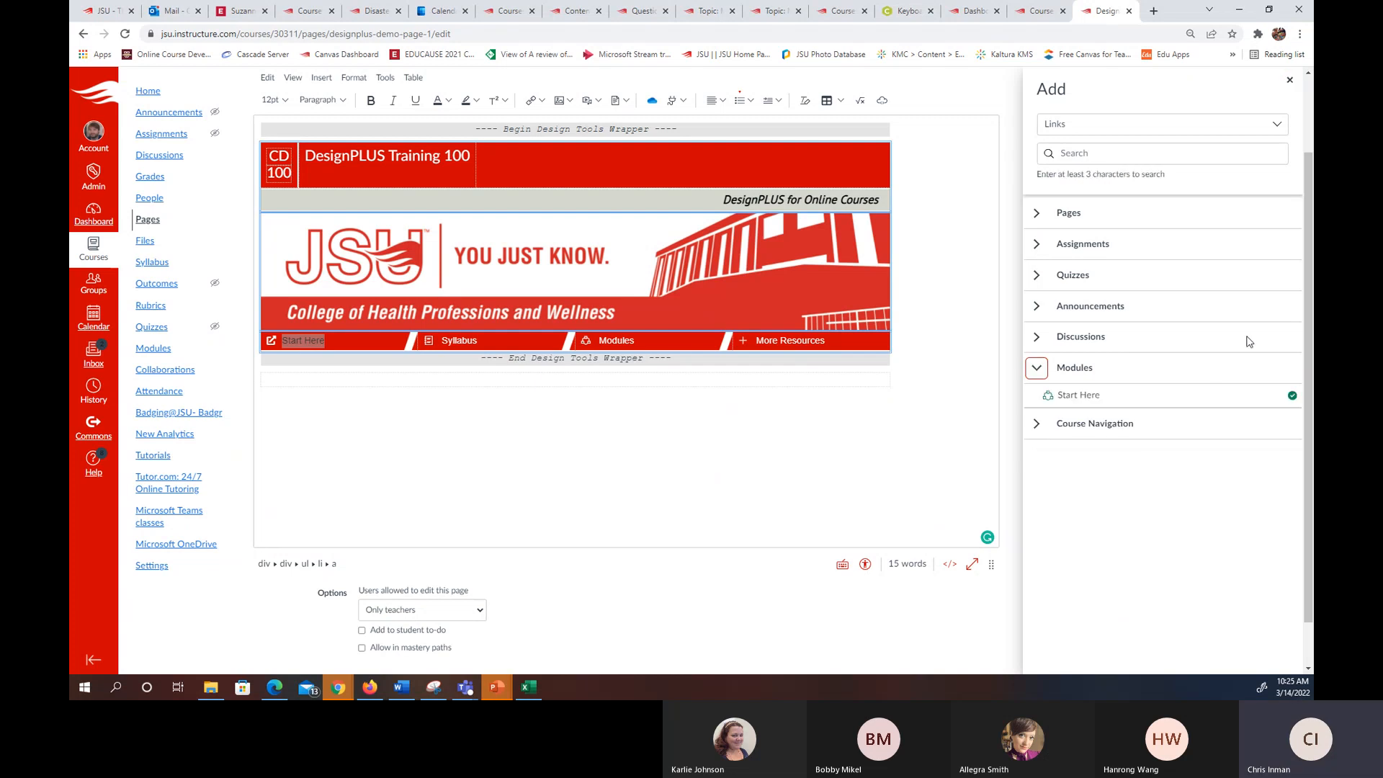
left_click(1070, 397)
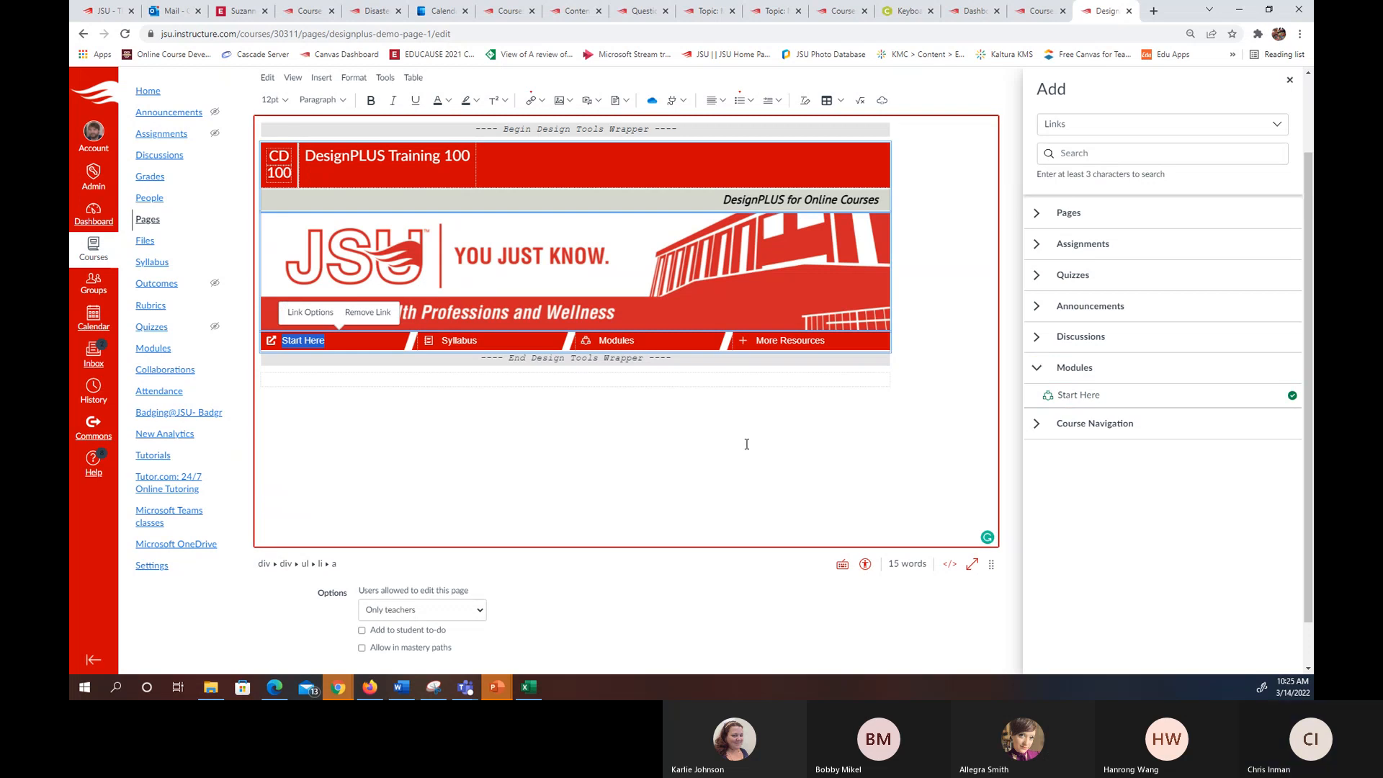
scroll(746, 443, "down", 1)
scroll(972, 358, "up", 3)
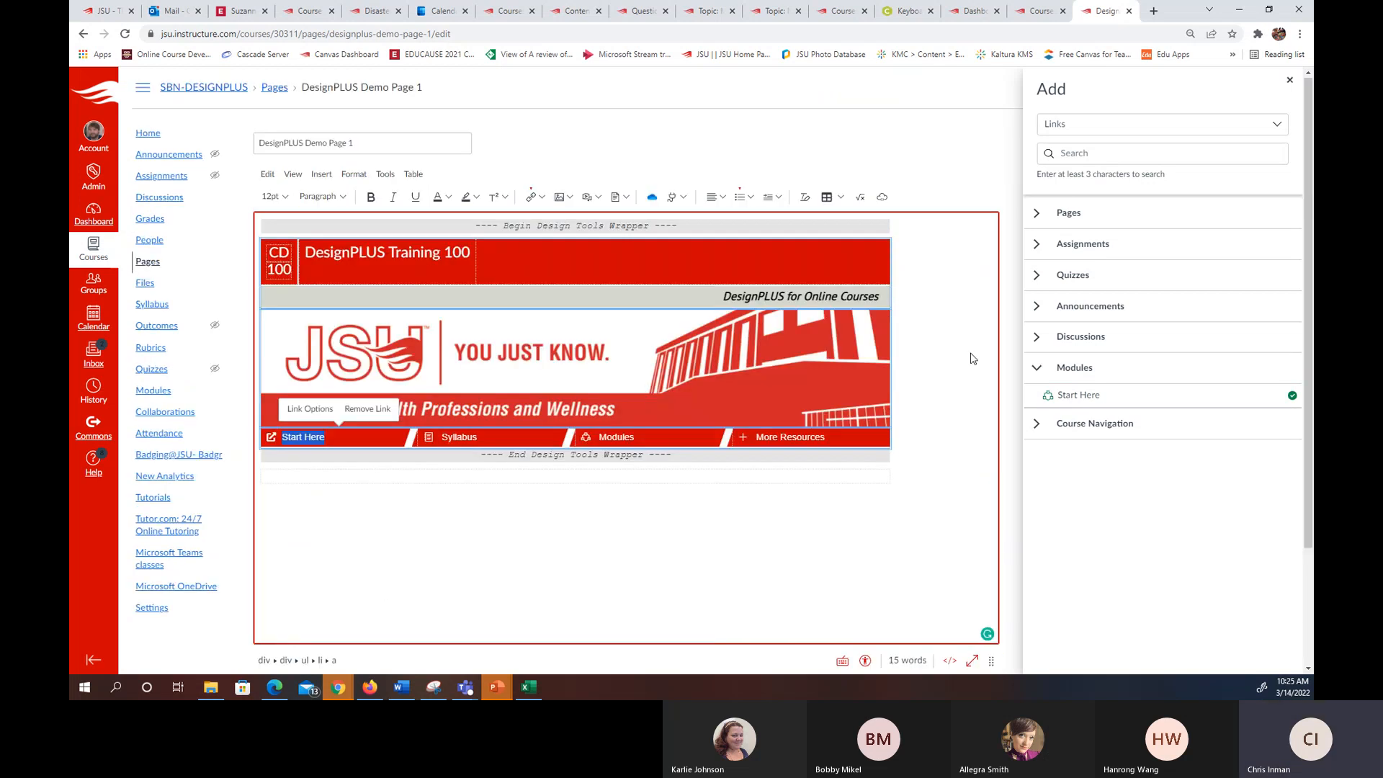
left_click(1289, 80)
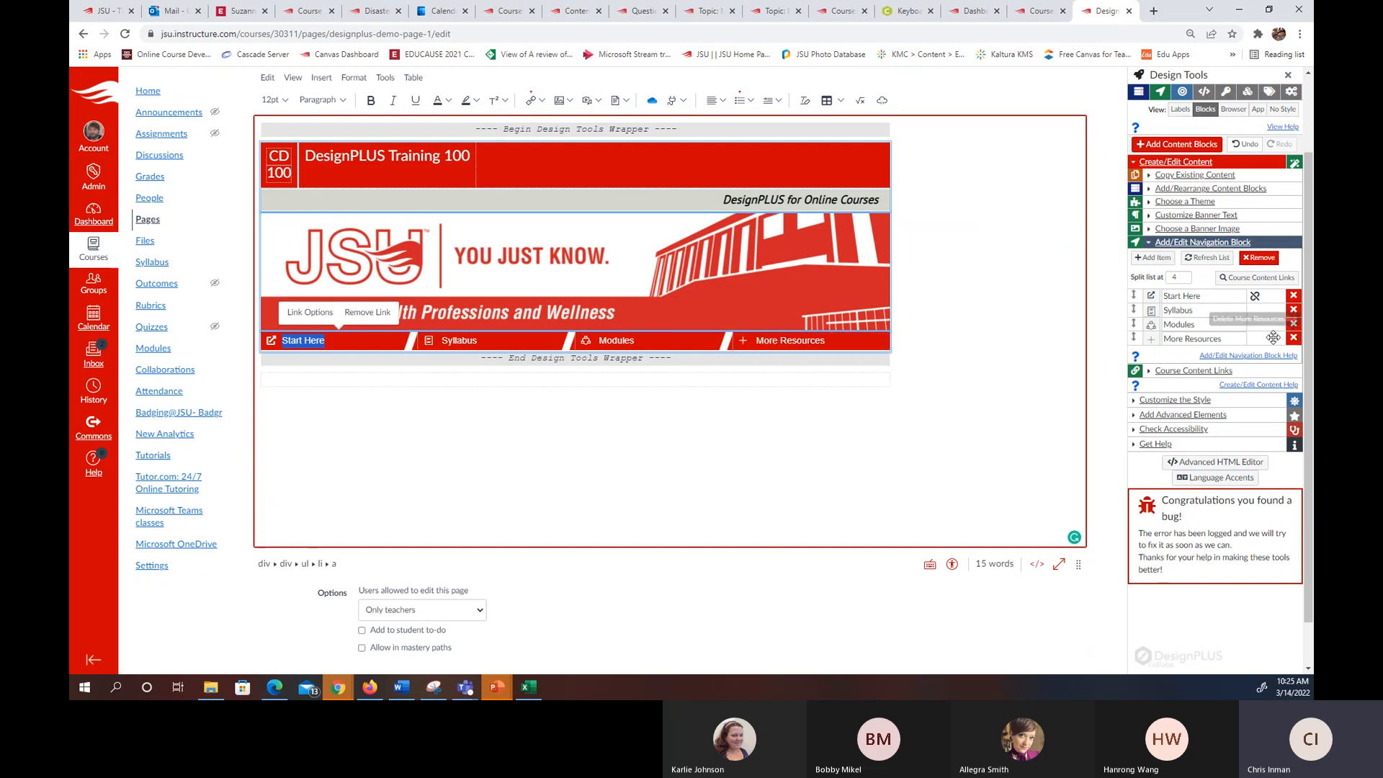
- Delete the More Resources item from the navigation block and add a new item named "Grades" in its place
left_click(1294, 338)
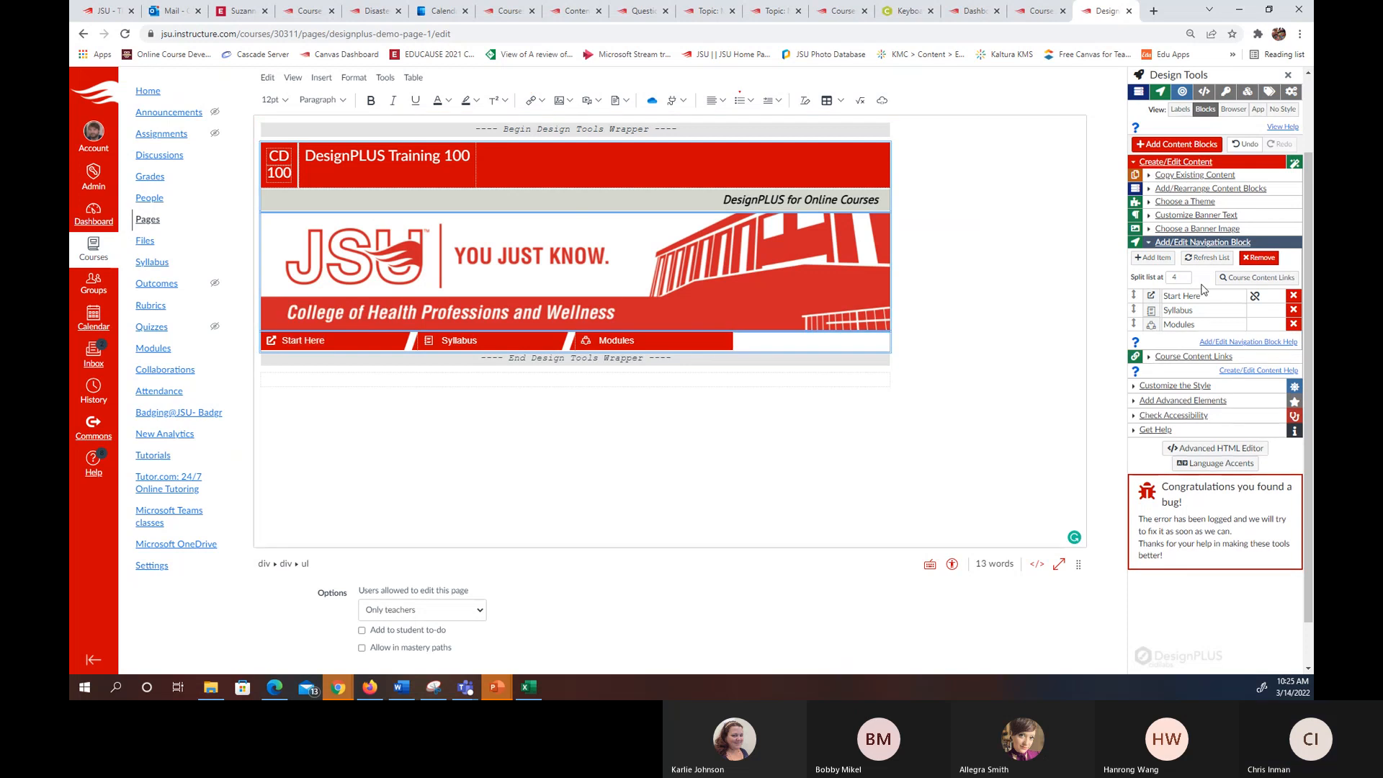
left_click(1154, 258)
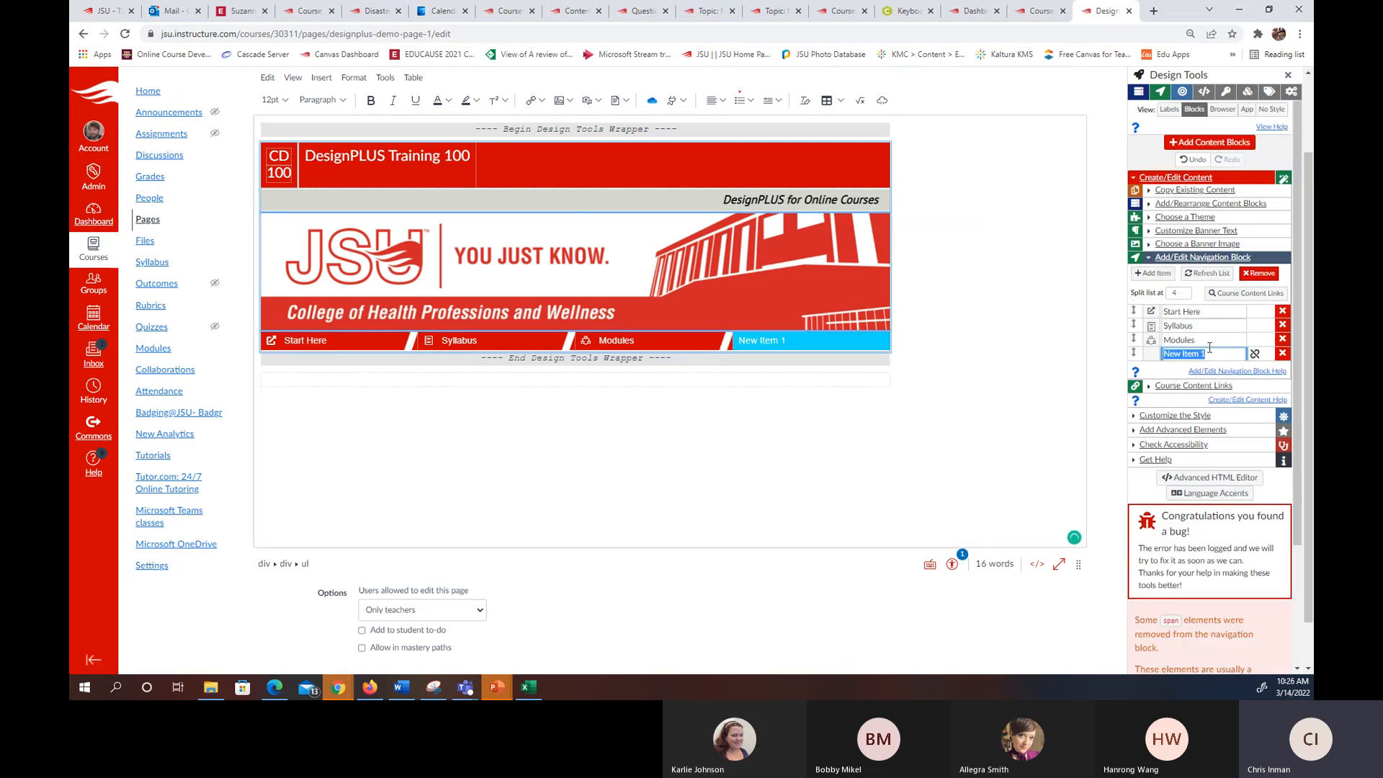
type("Grades")
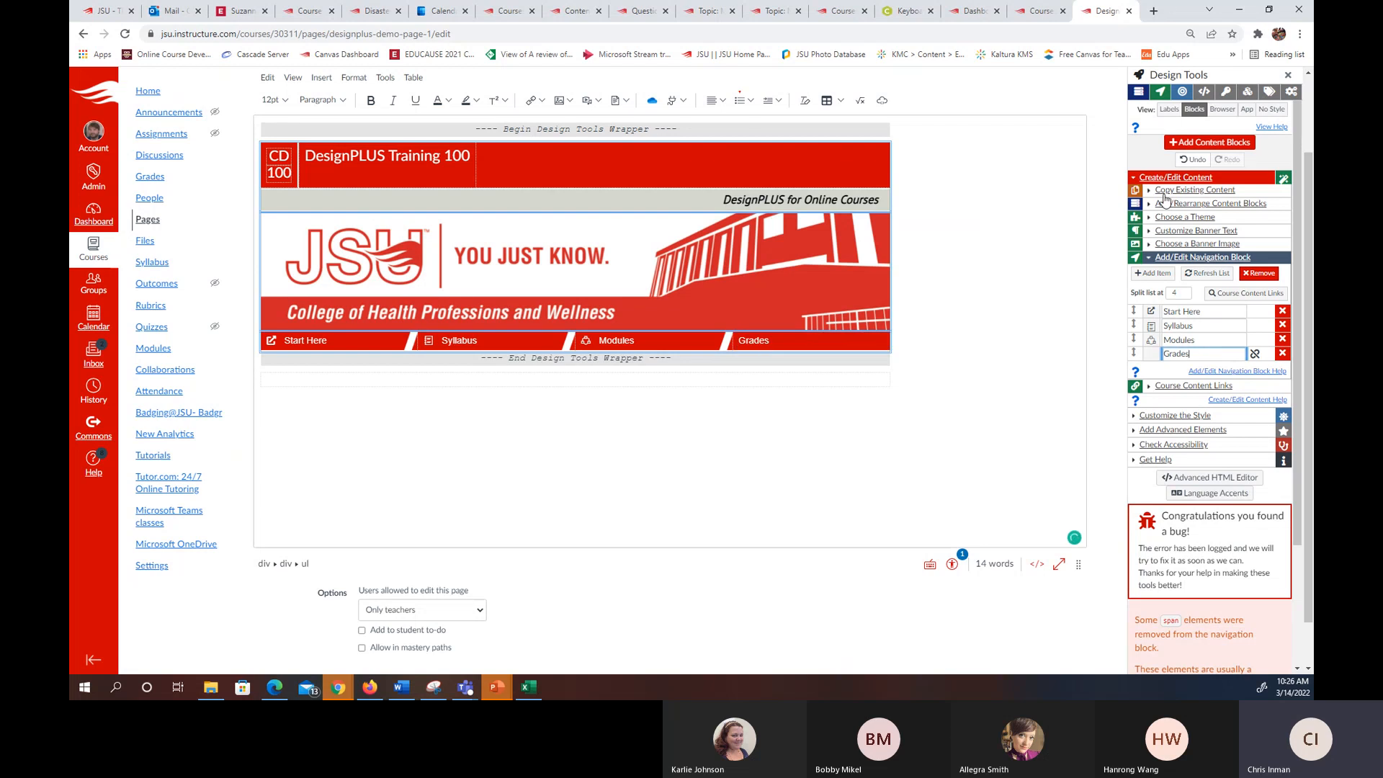
- Search the custom icons for "grade" and assign the gradebook icon to the Grades navigation item
left_click(1151, 353)
left_click(1019, 121)
type("arrow")
double_click(1018, 123)
type("gra")
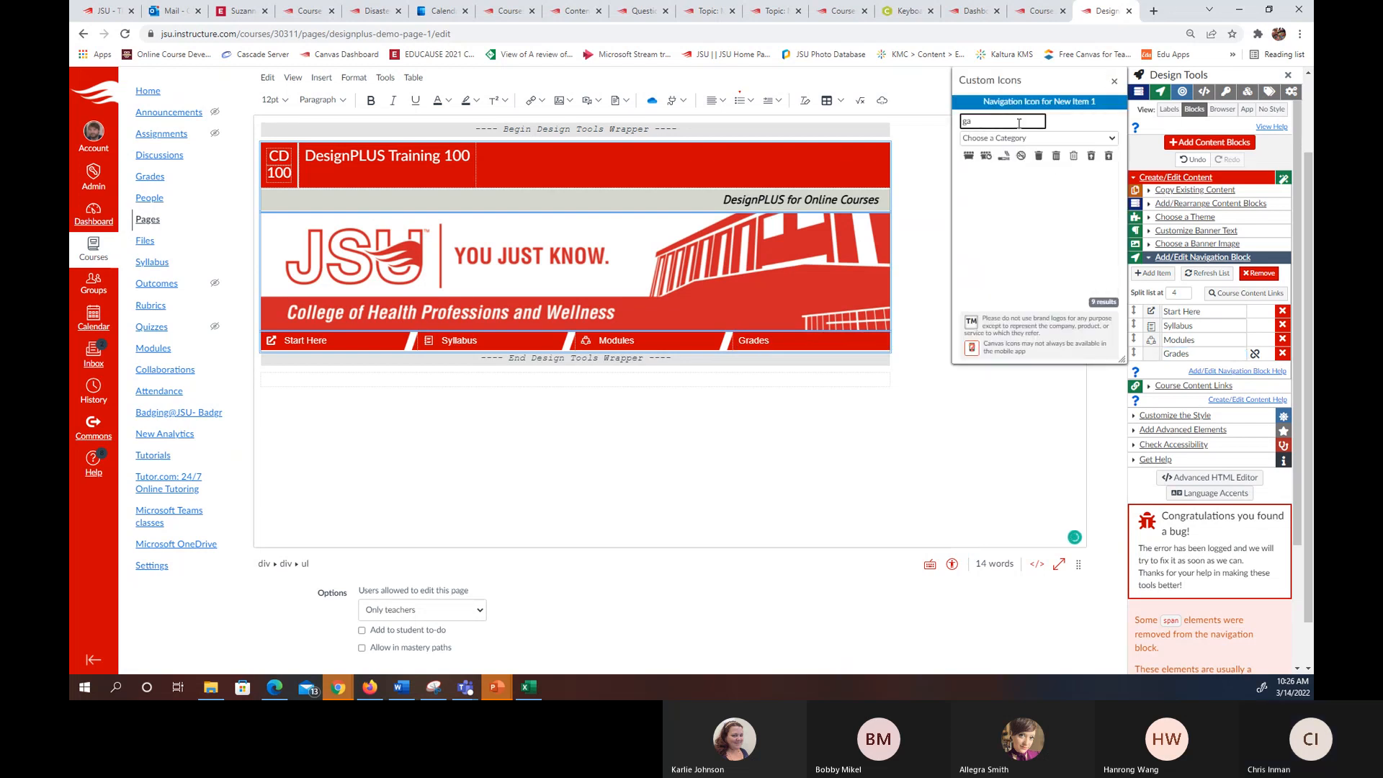
type("de")
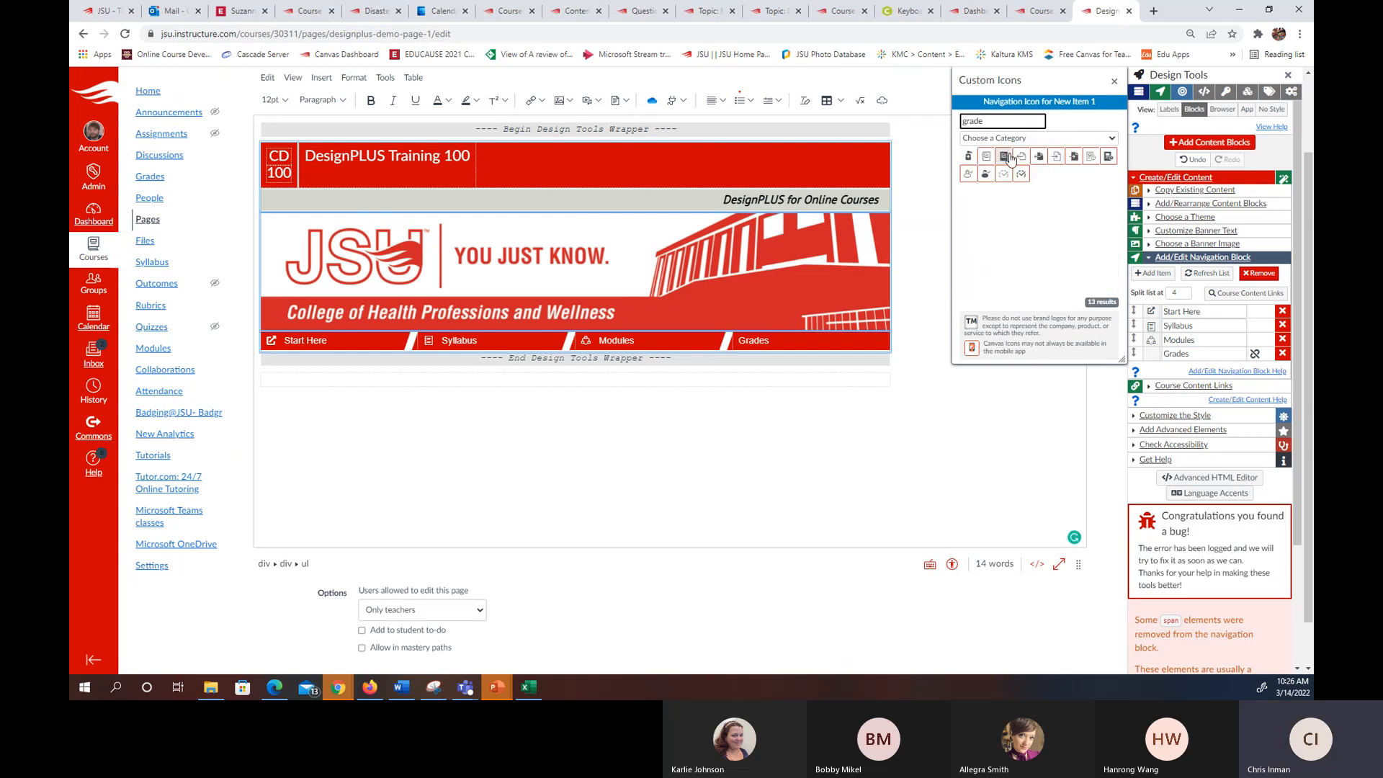
left_click(986, 157)
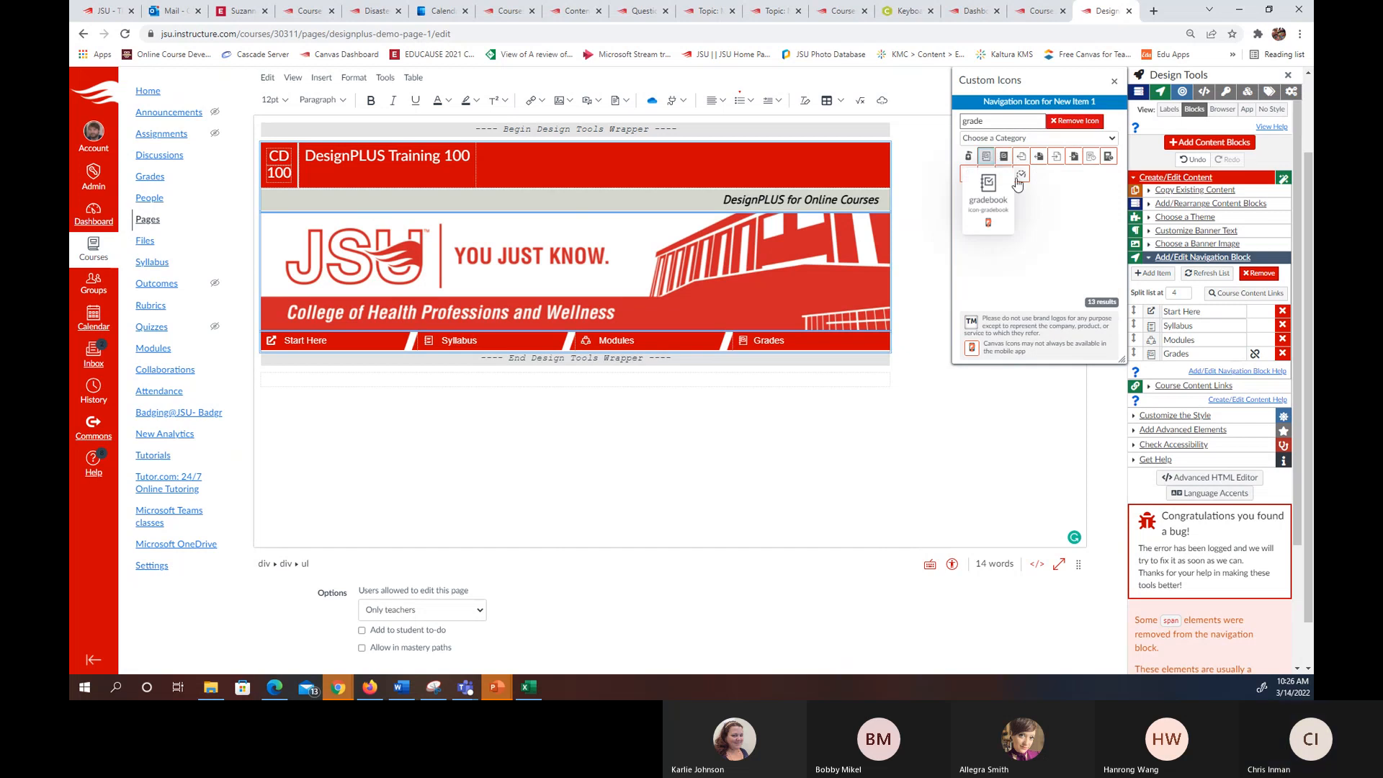
left_click(1115, 81)
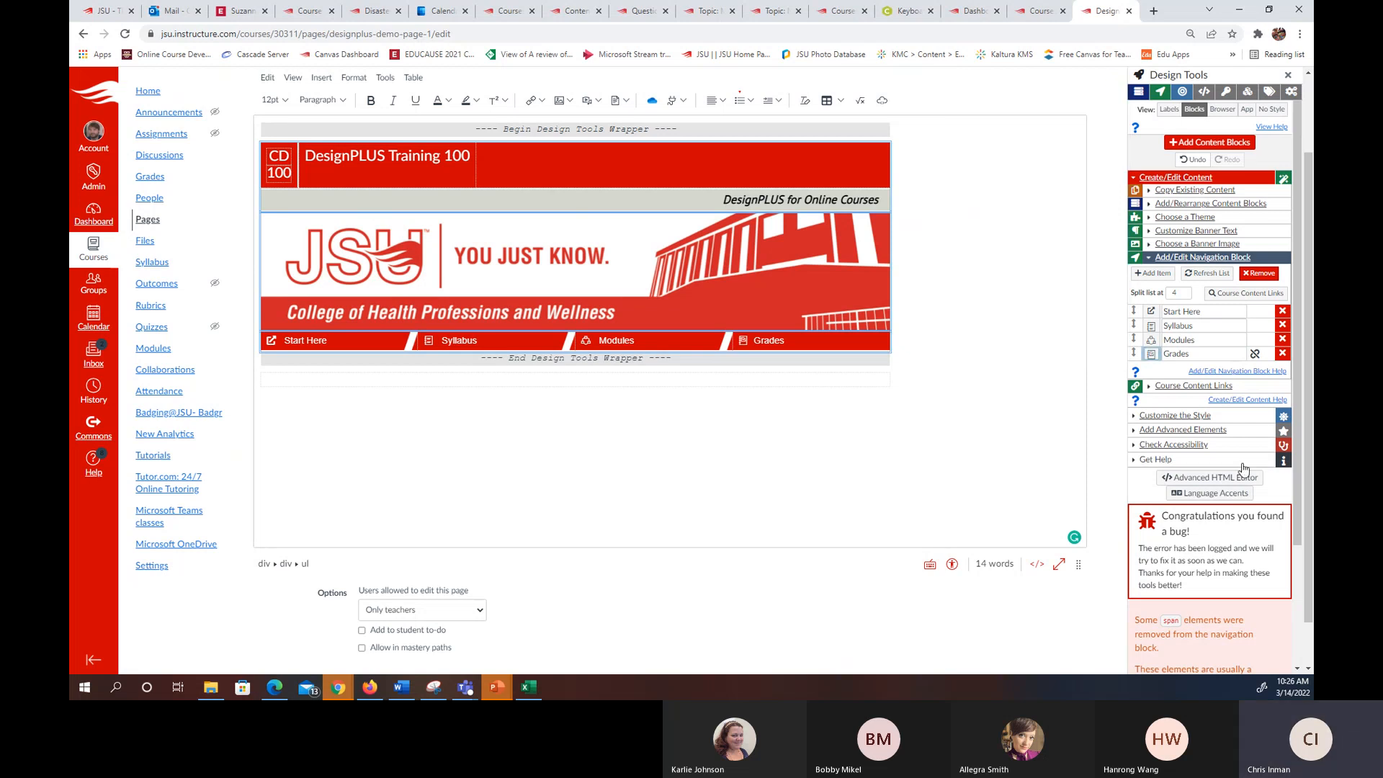
- Link the Grades text in the banner's navigation to Grades from the course navigation links
left_click(803, 340)
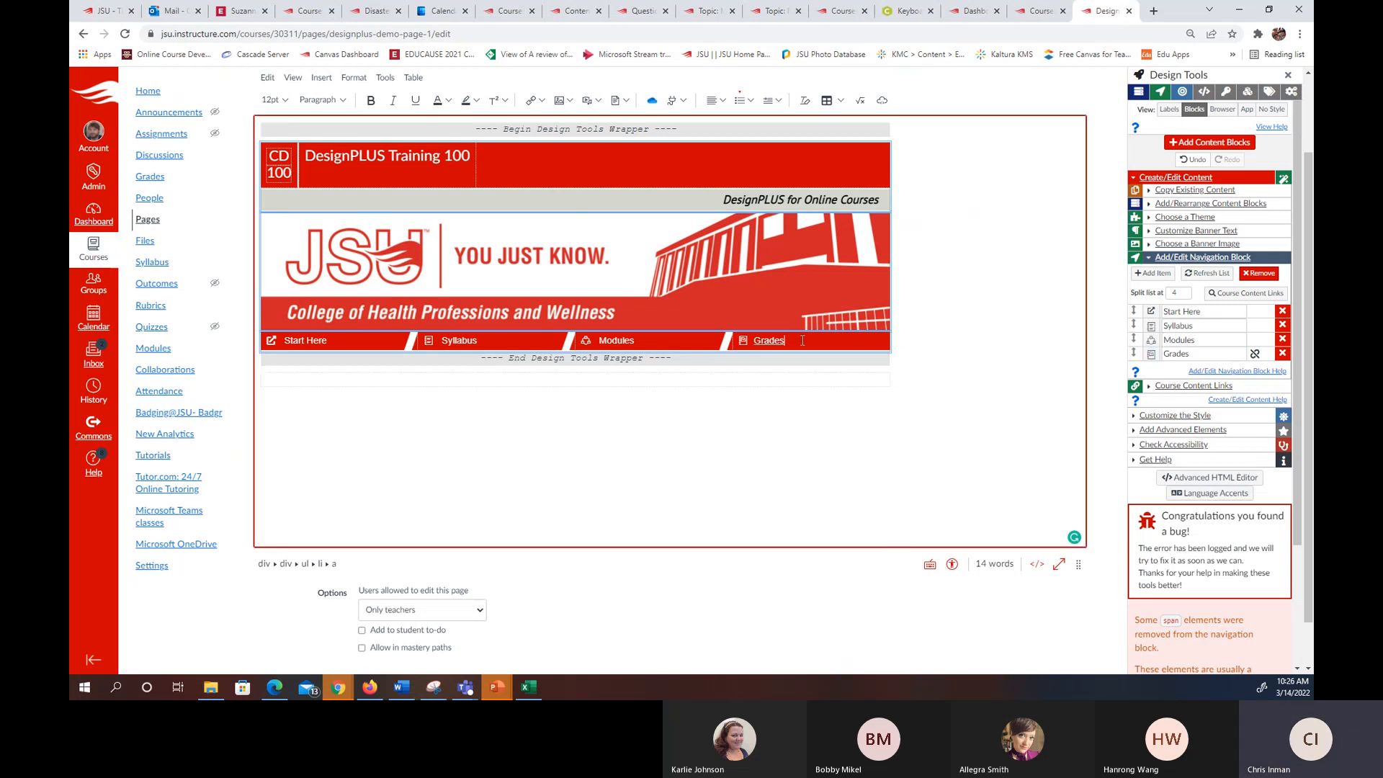
left_click_drag(783, 338, 755, 340)
left_click(537, 101)
left_click(554, 140)
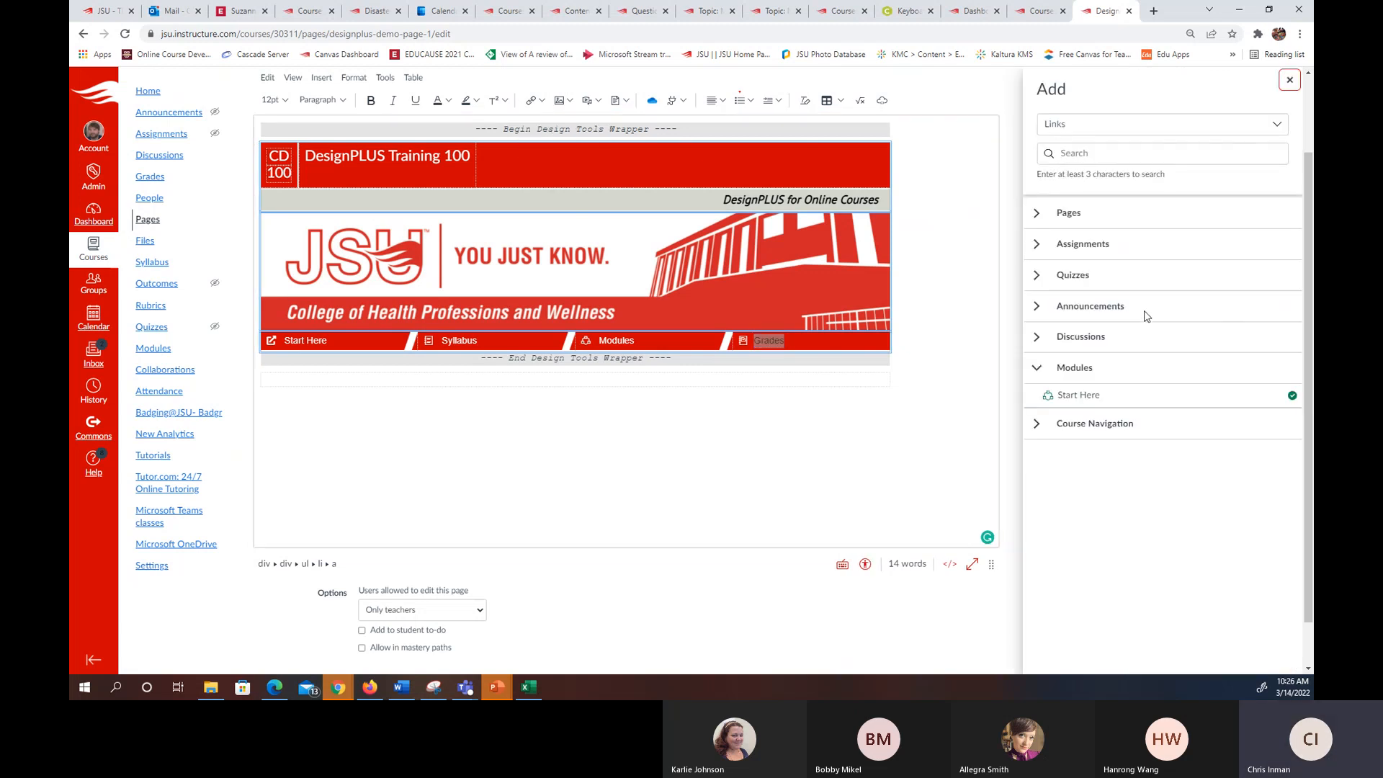
left_click(1041, 423)
scroll(1224, 375, "down", 1)
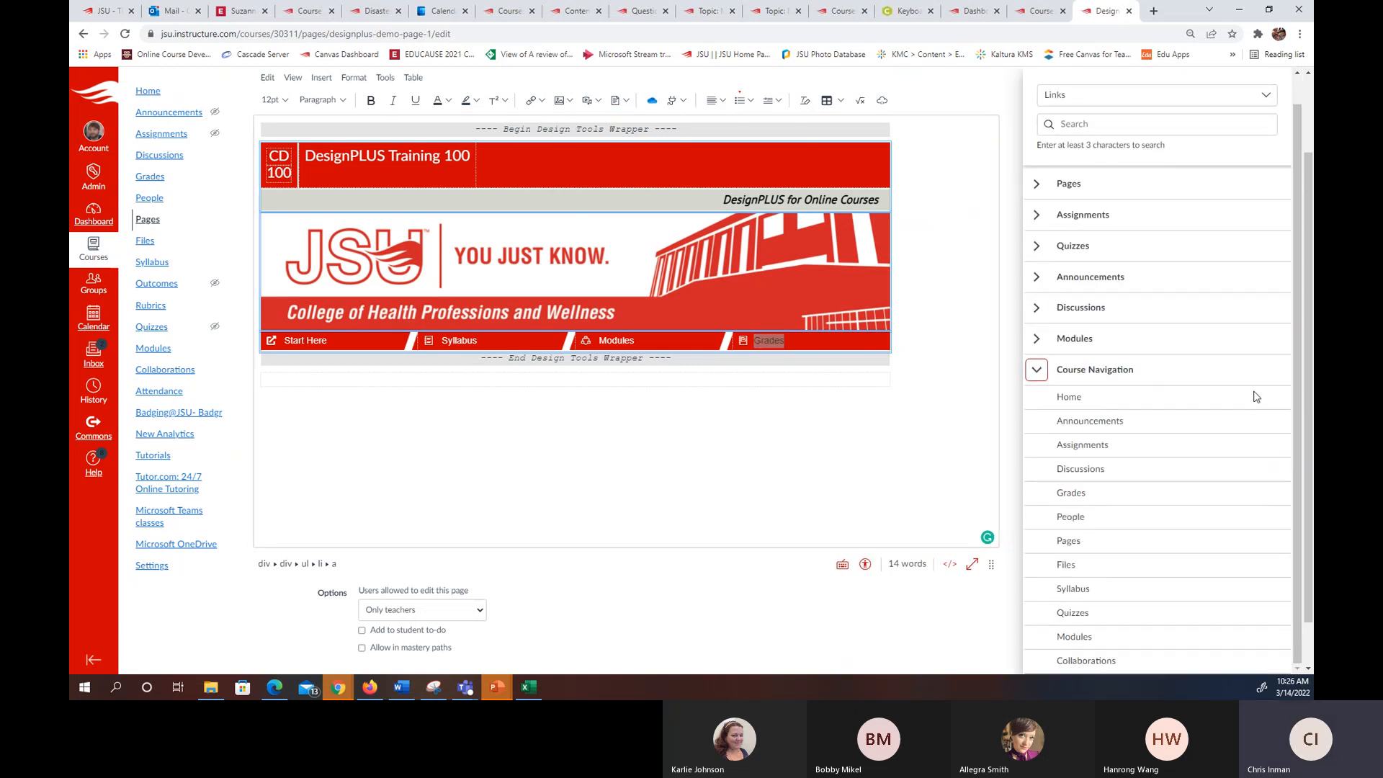
left_click(1071, 495)
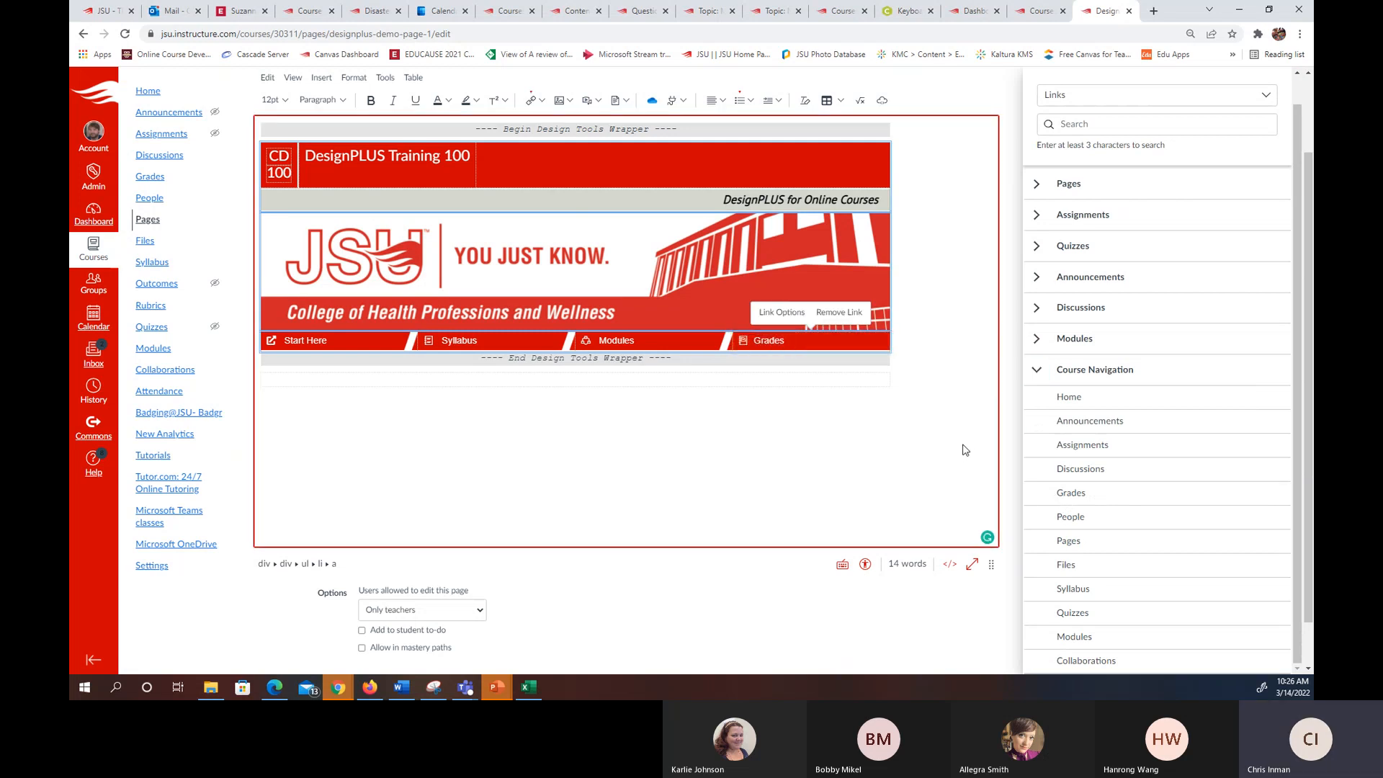
left_click(966, 450)
scroll(1290, 101, "up", 1)
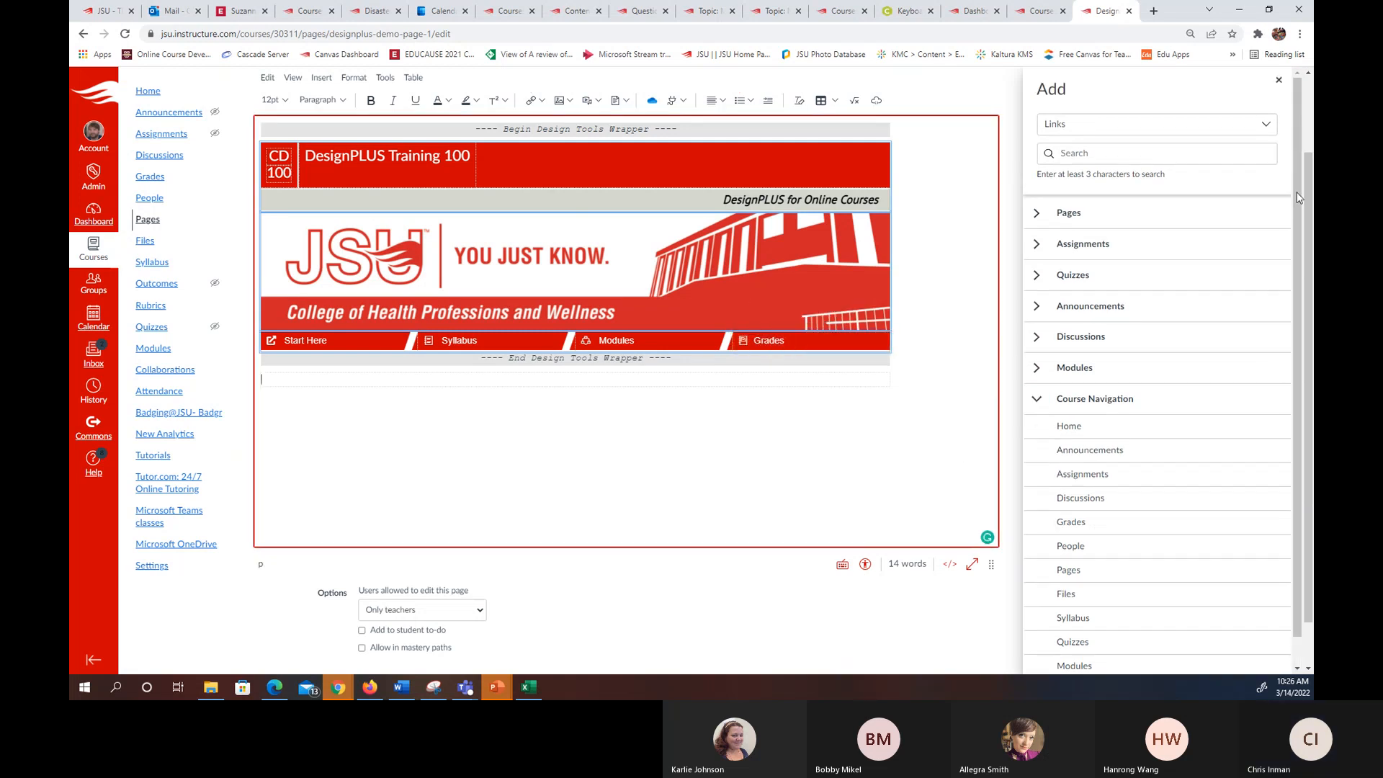
left_click(1280, 87)
- Save the demo page and test the banner's Start Here and Grades links, returning to the page in between
scroll(1067, 605, "down", 1)
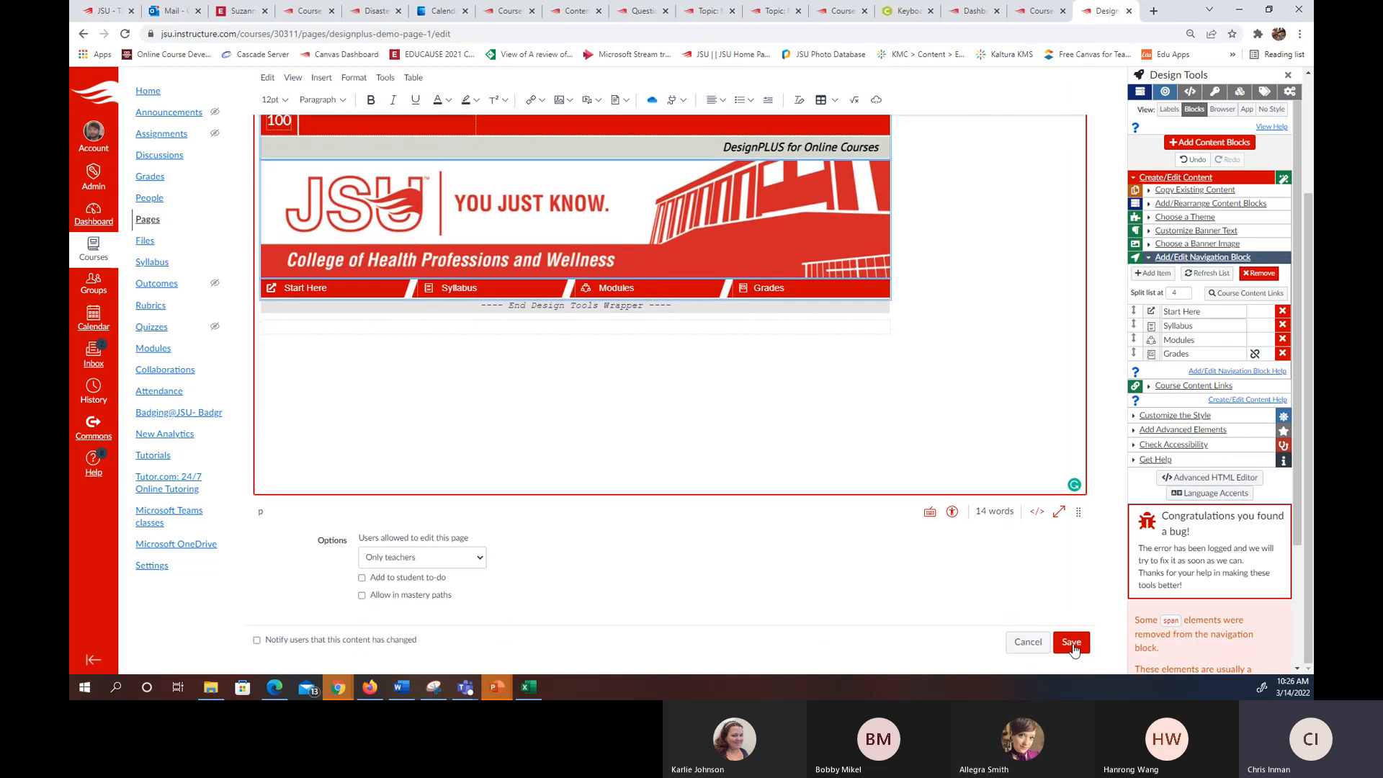
left_click(1072, 645)
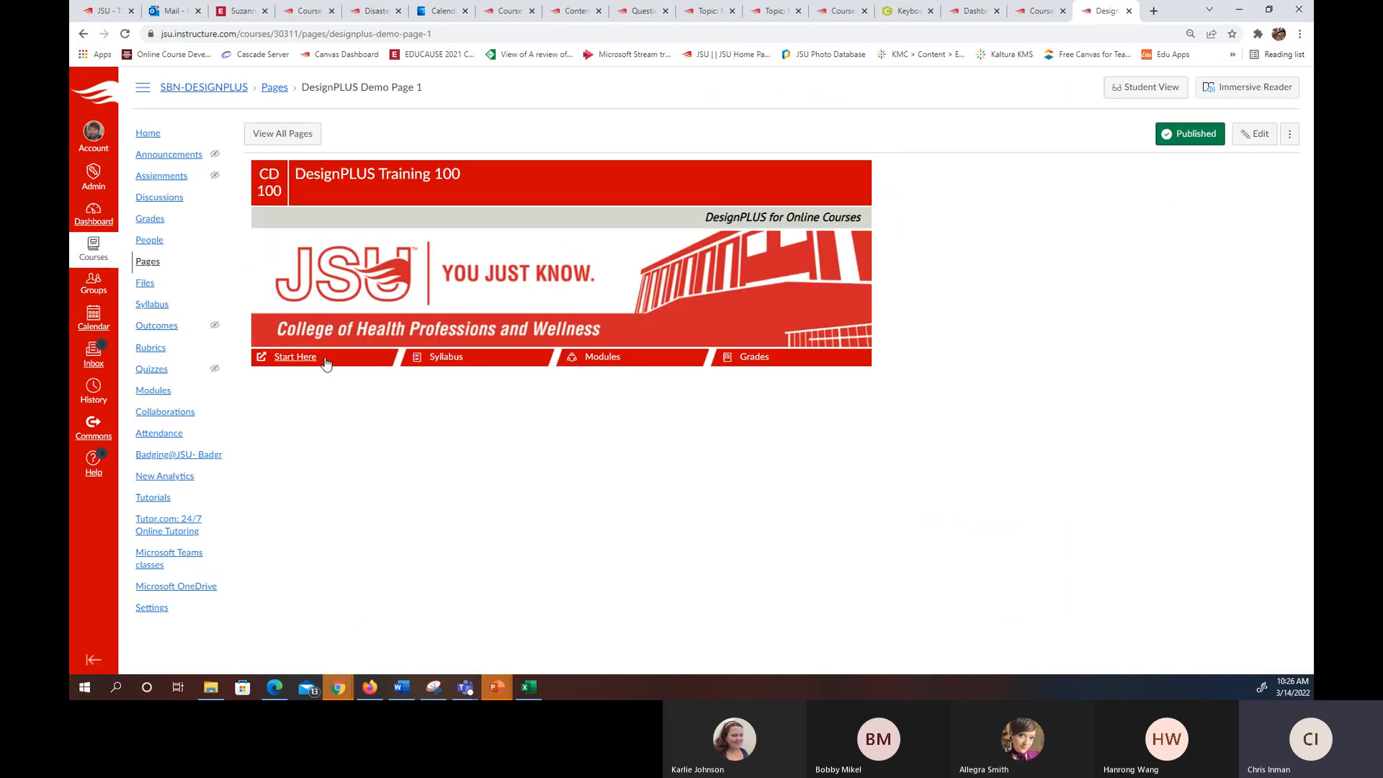
left_click(295, 358)
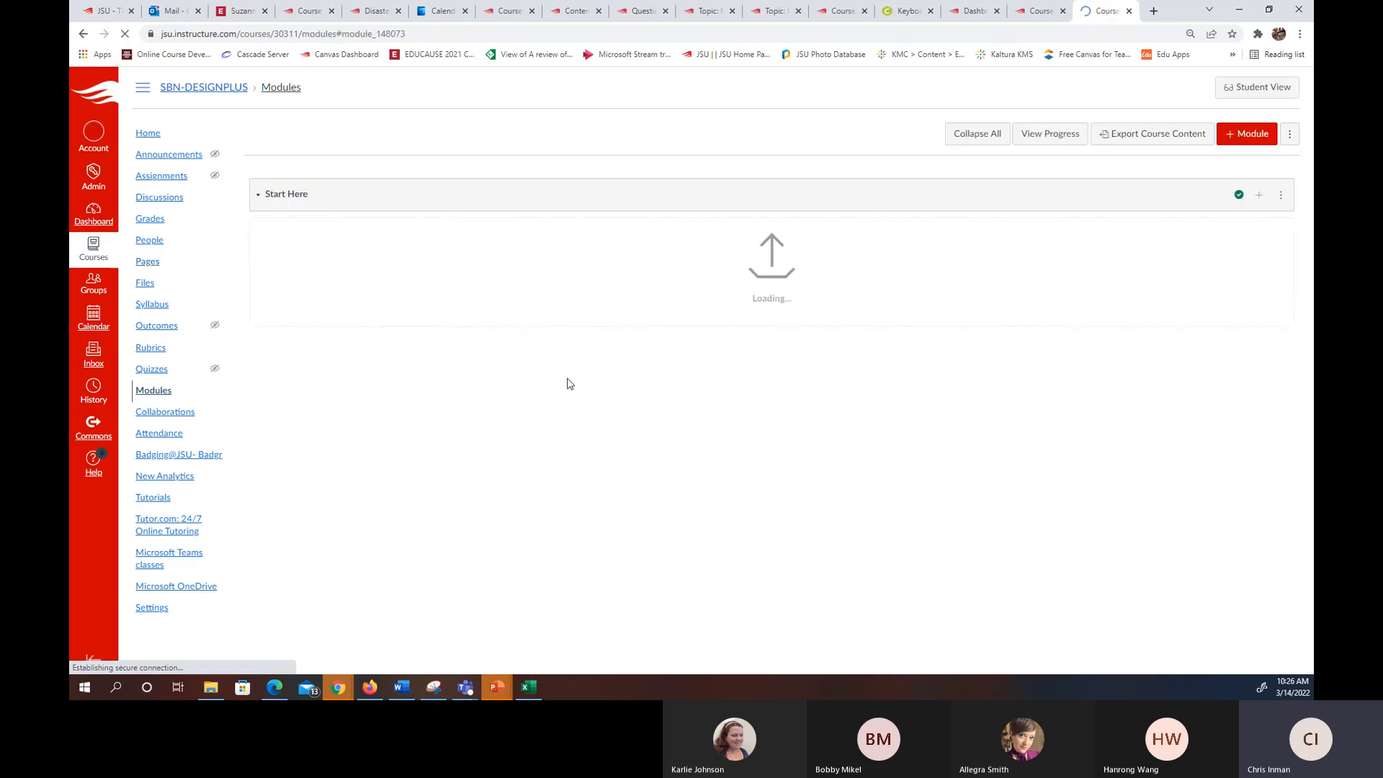
left_click(83, 34)
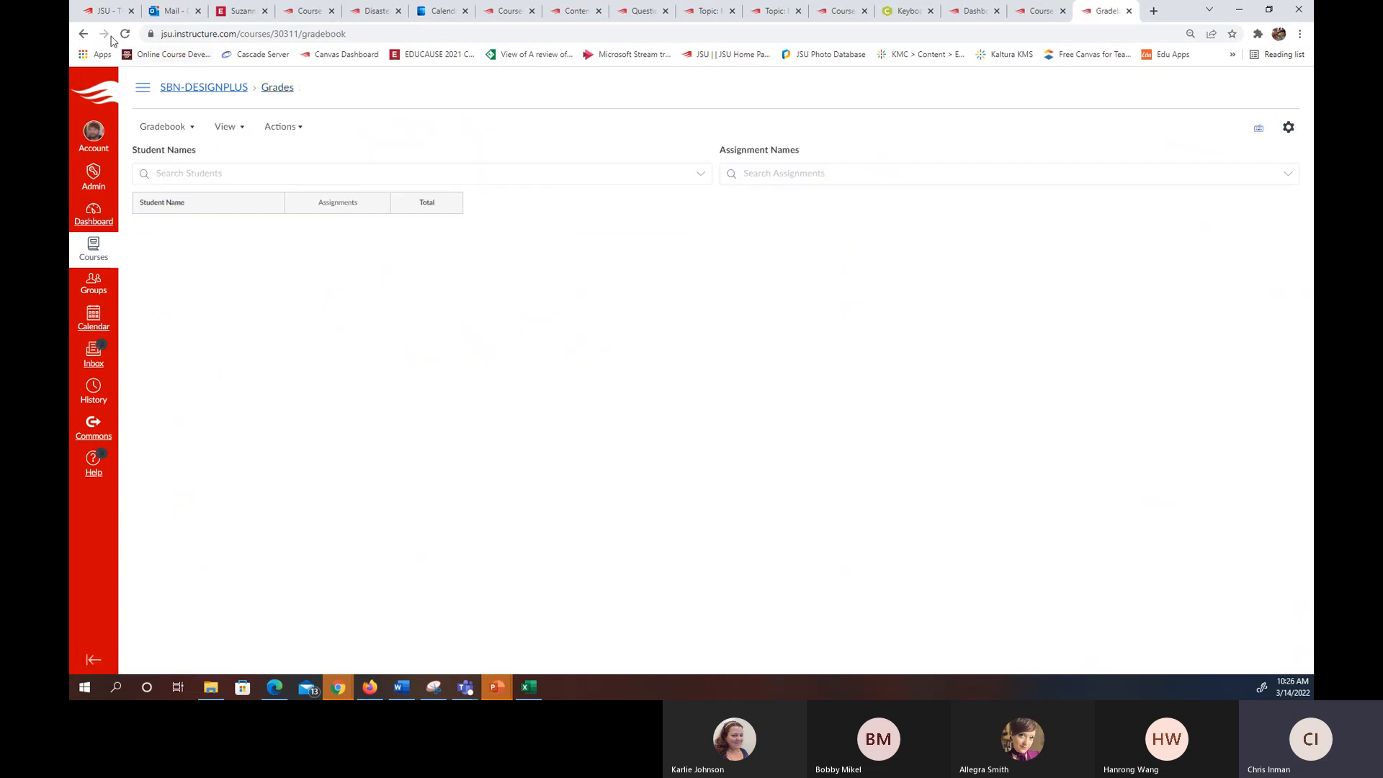
- Go back from Grades to the DesignPLUS demo page, open it for editing and make the content editor taller
left_click(85, 33)
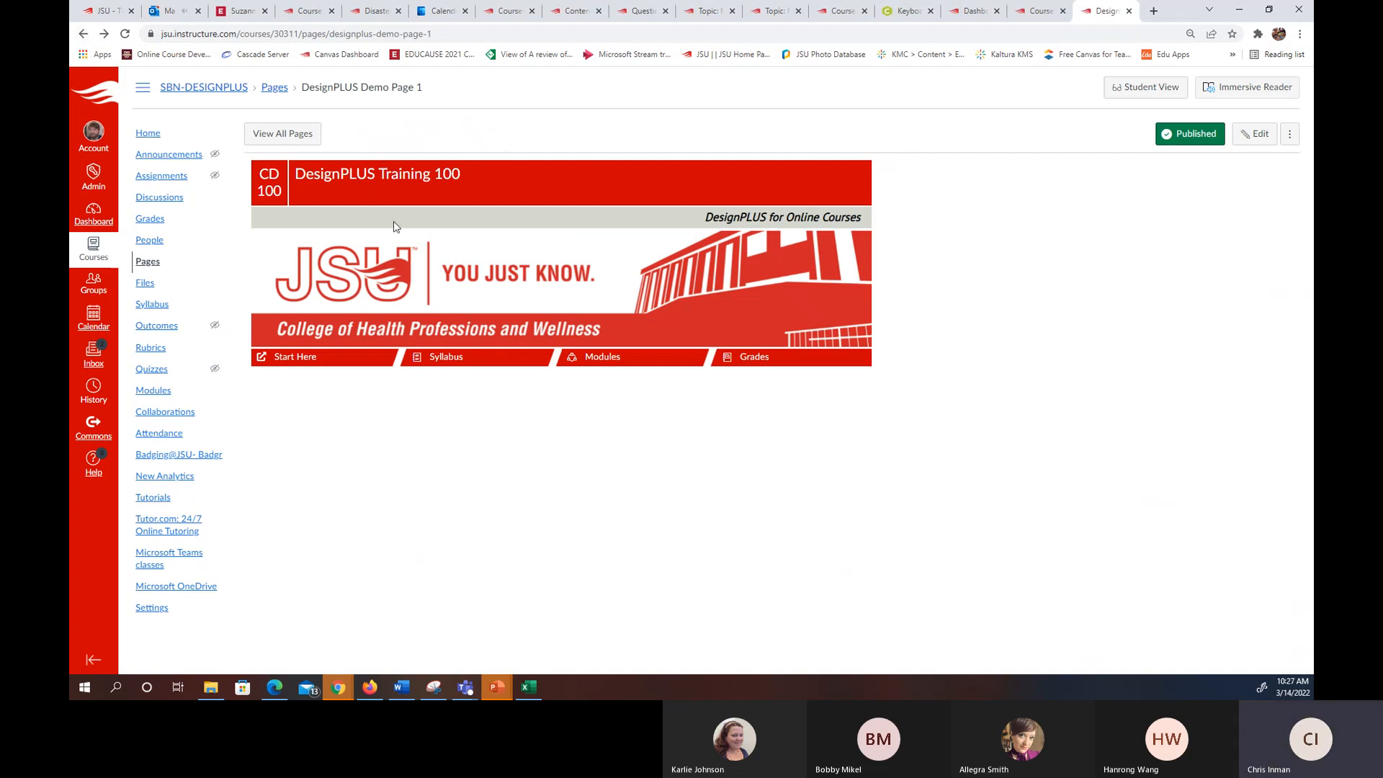
left_click(1259, 137)
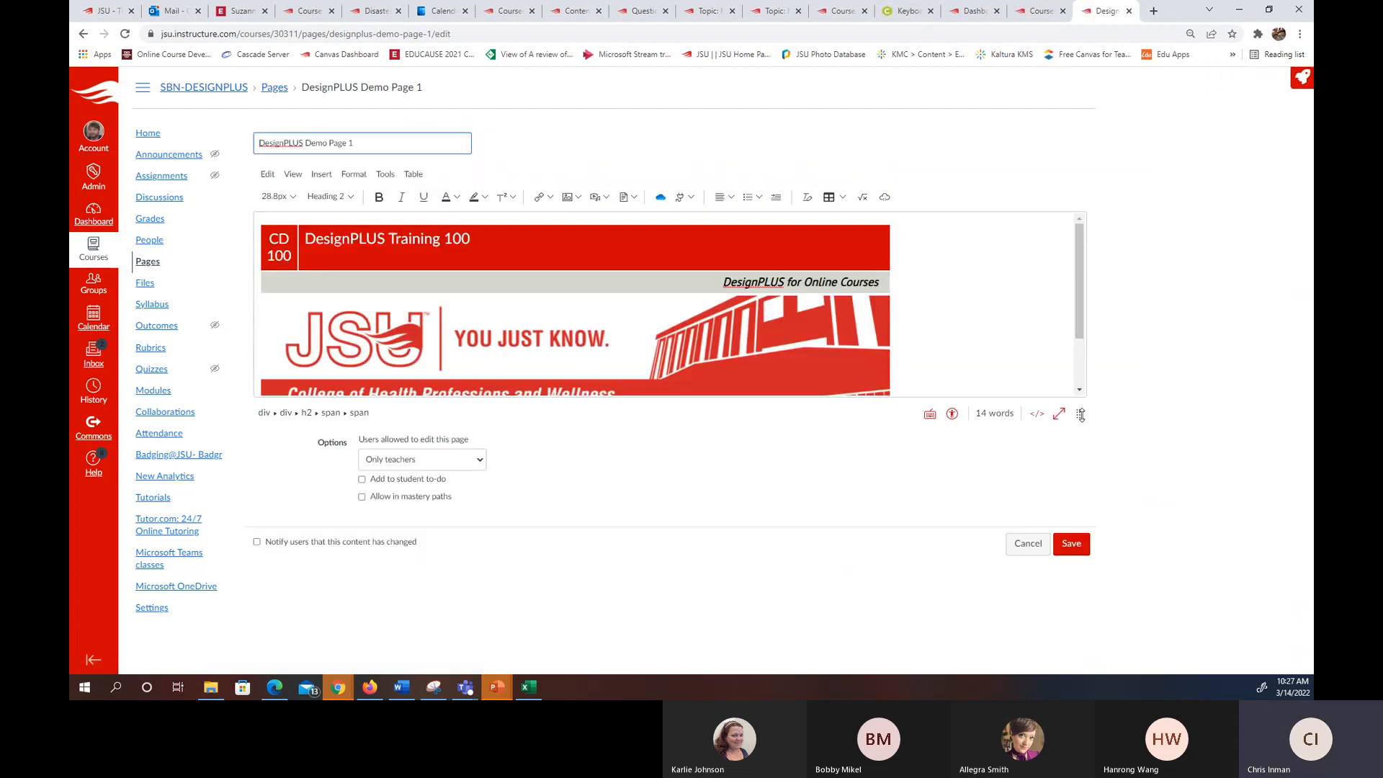
left_click_drag(1080, 413, 1089, 557)
scroll(1185, 258, "down", 1)
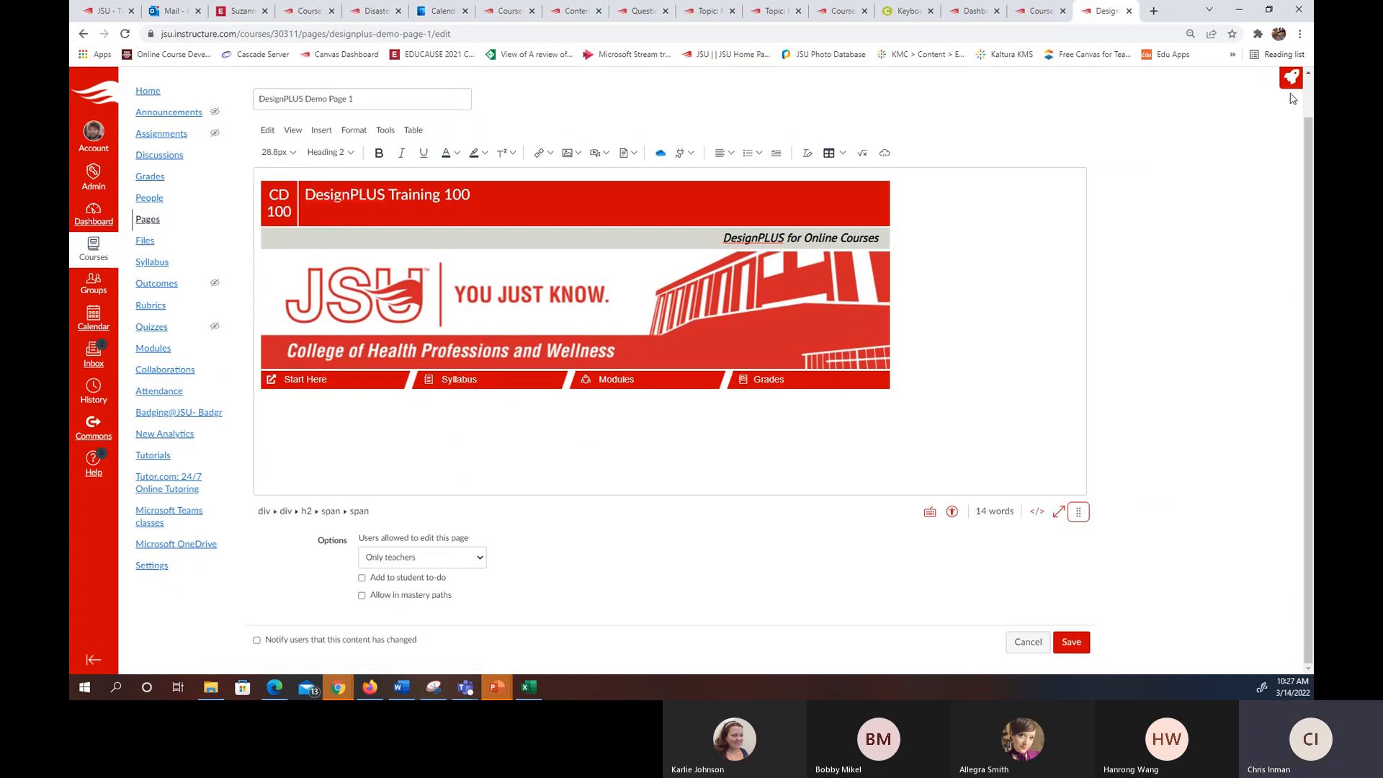
- Launch Design Tools for the page and bring up the options for adding content blocks below the banner
left_click(1253, 85)
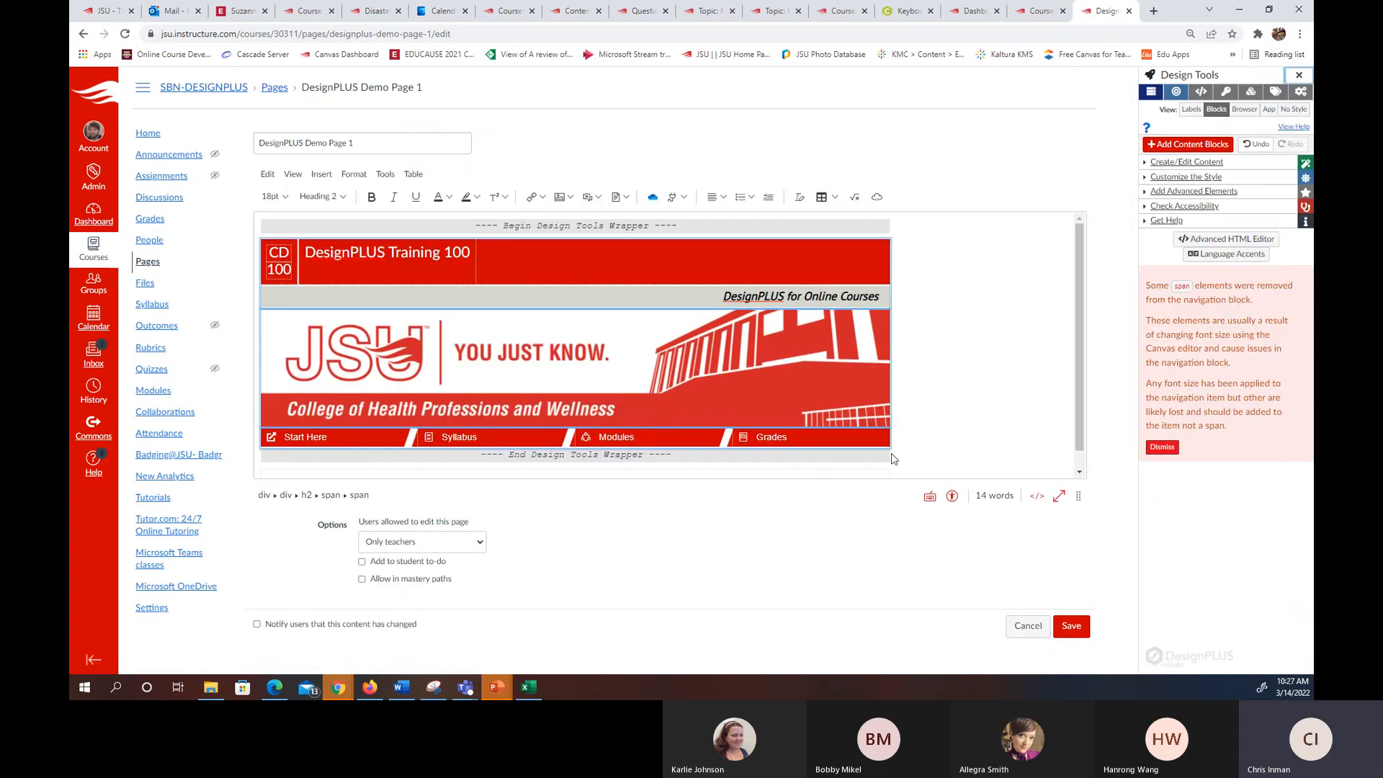
scroll(1019, 373, "down", 1)
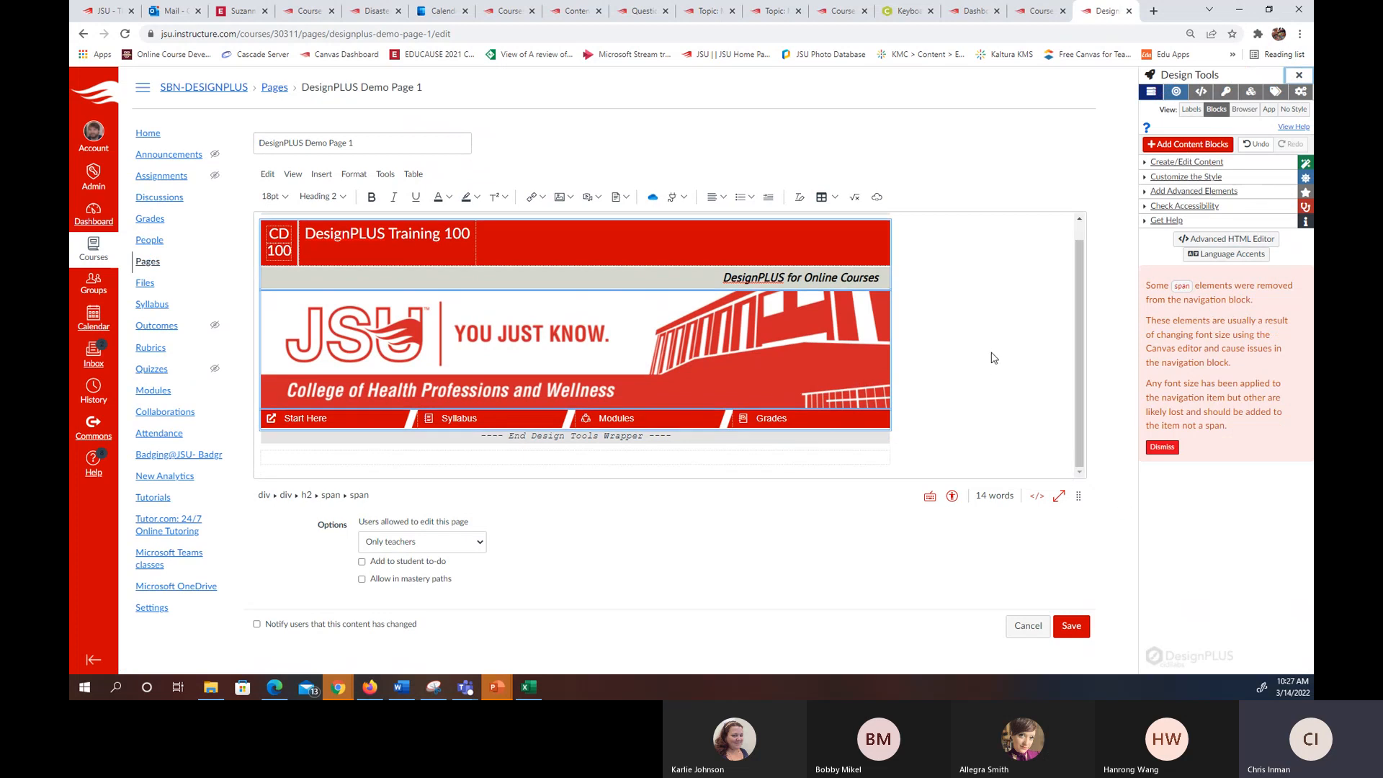
left_click(875, 451)
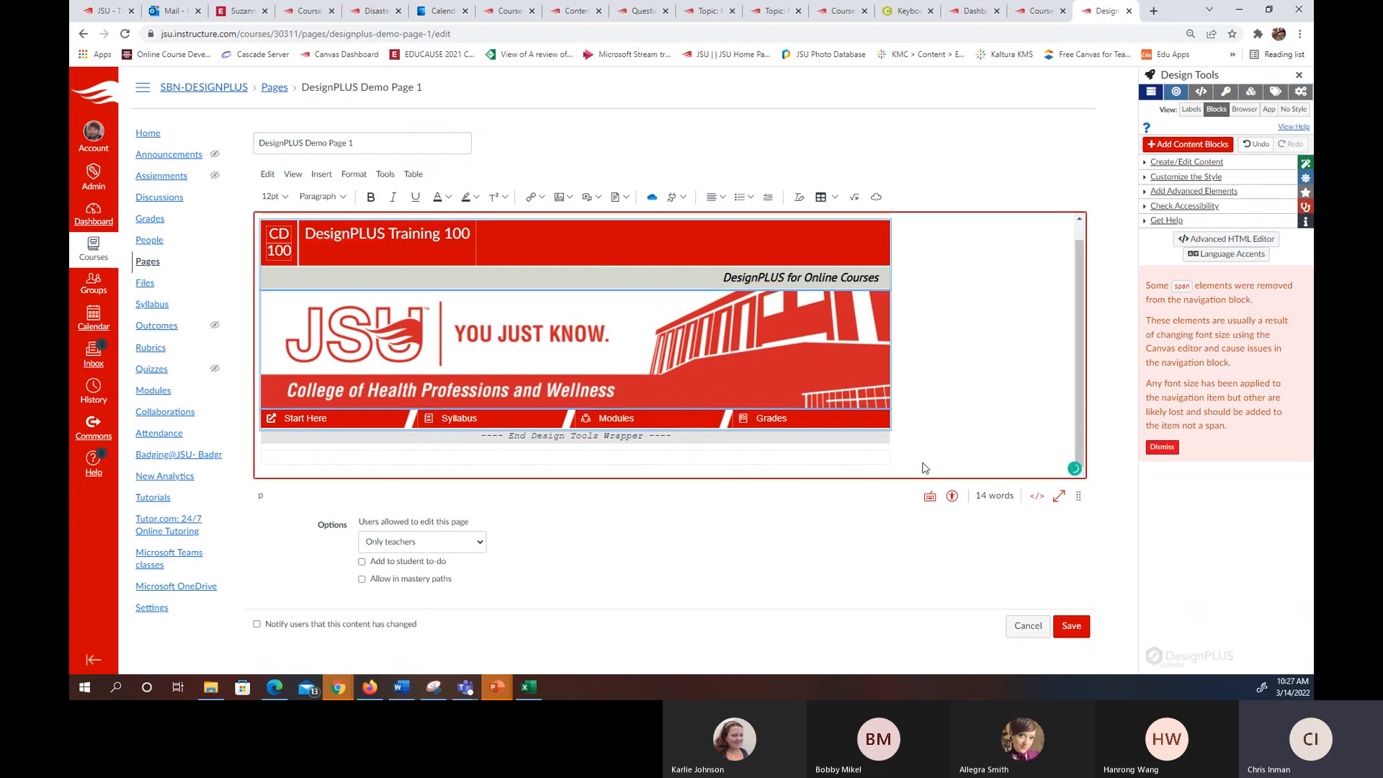
left_click(1161, 146)
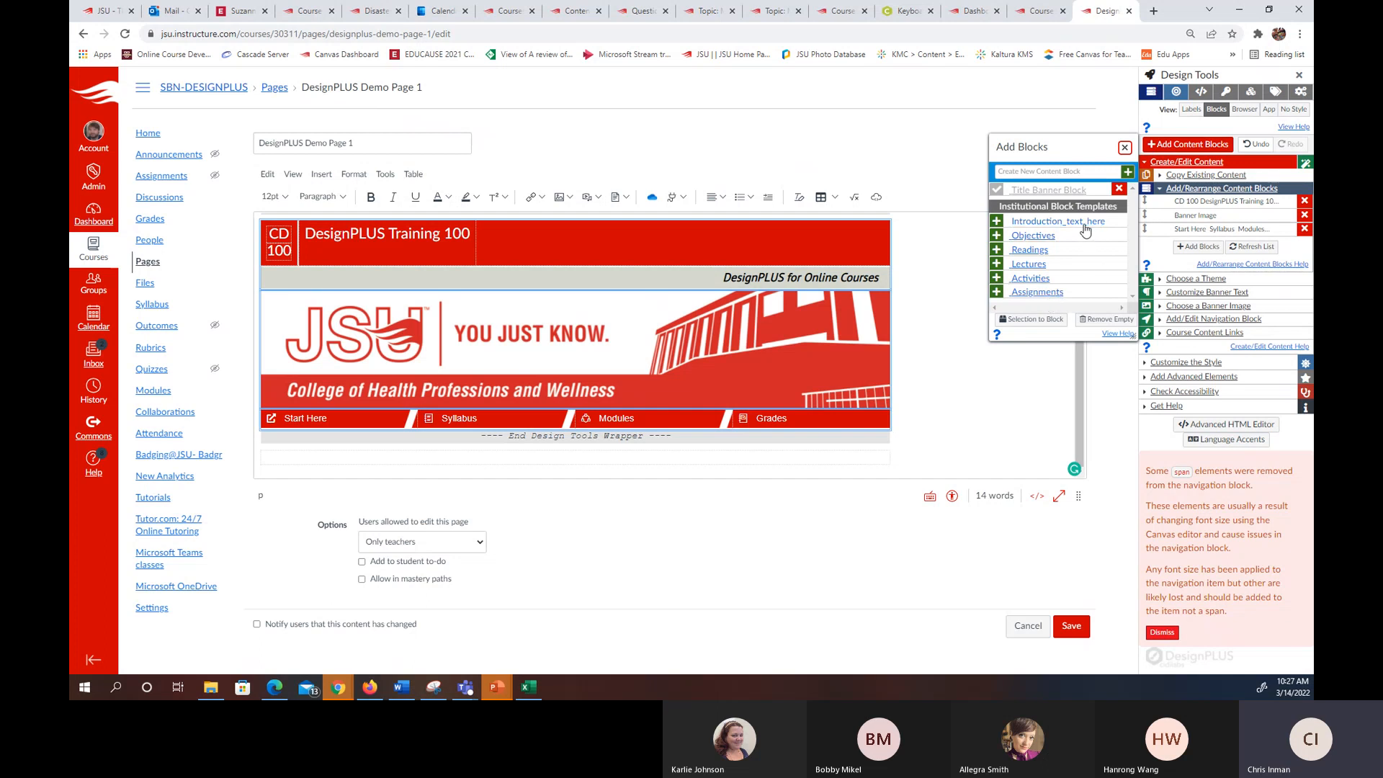
- Try the Introduction_text_here block template with the handshake icon found by searching for "hands", and delete that block again
left_click(1057, 221)
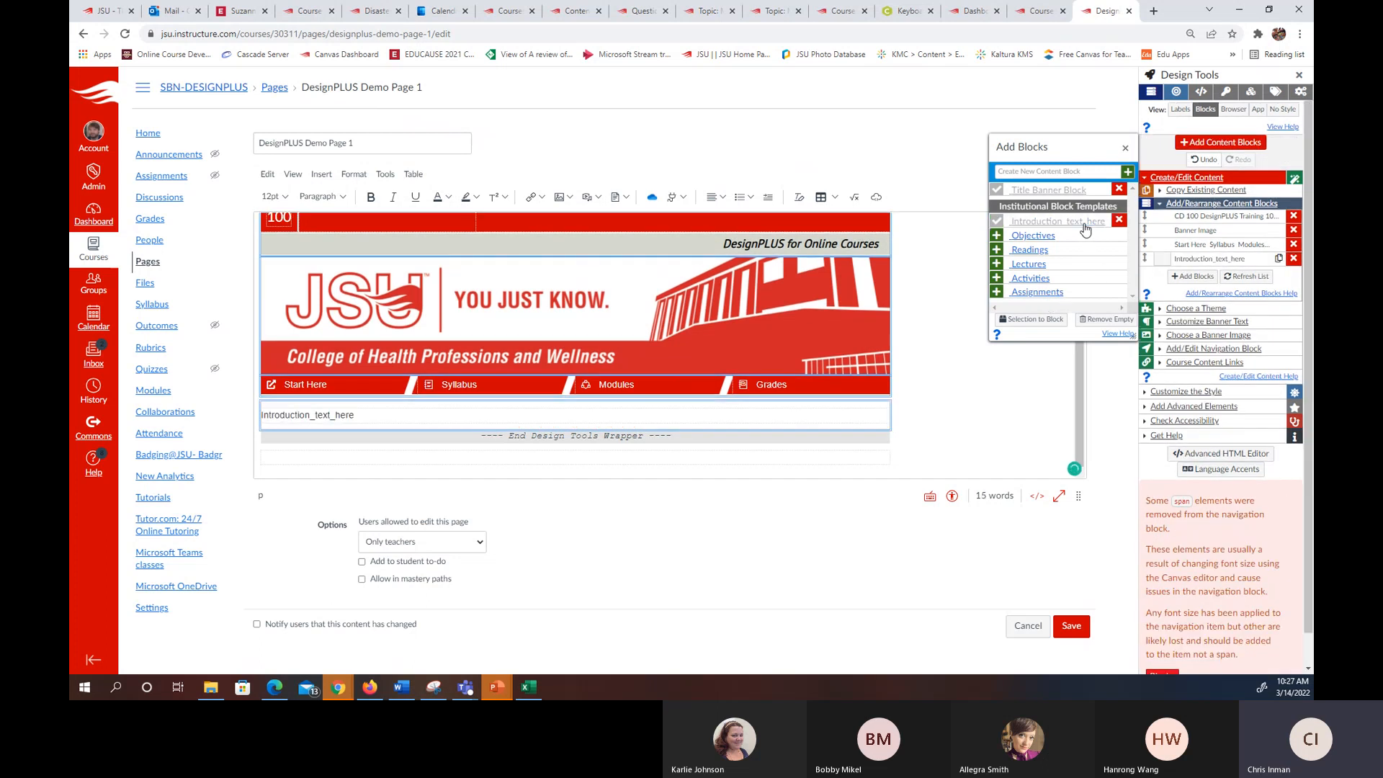
left_click(1161, 259)
left_click(1046, 123)
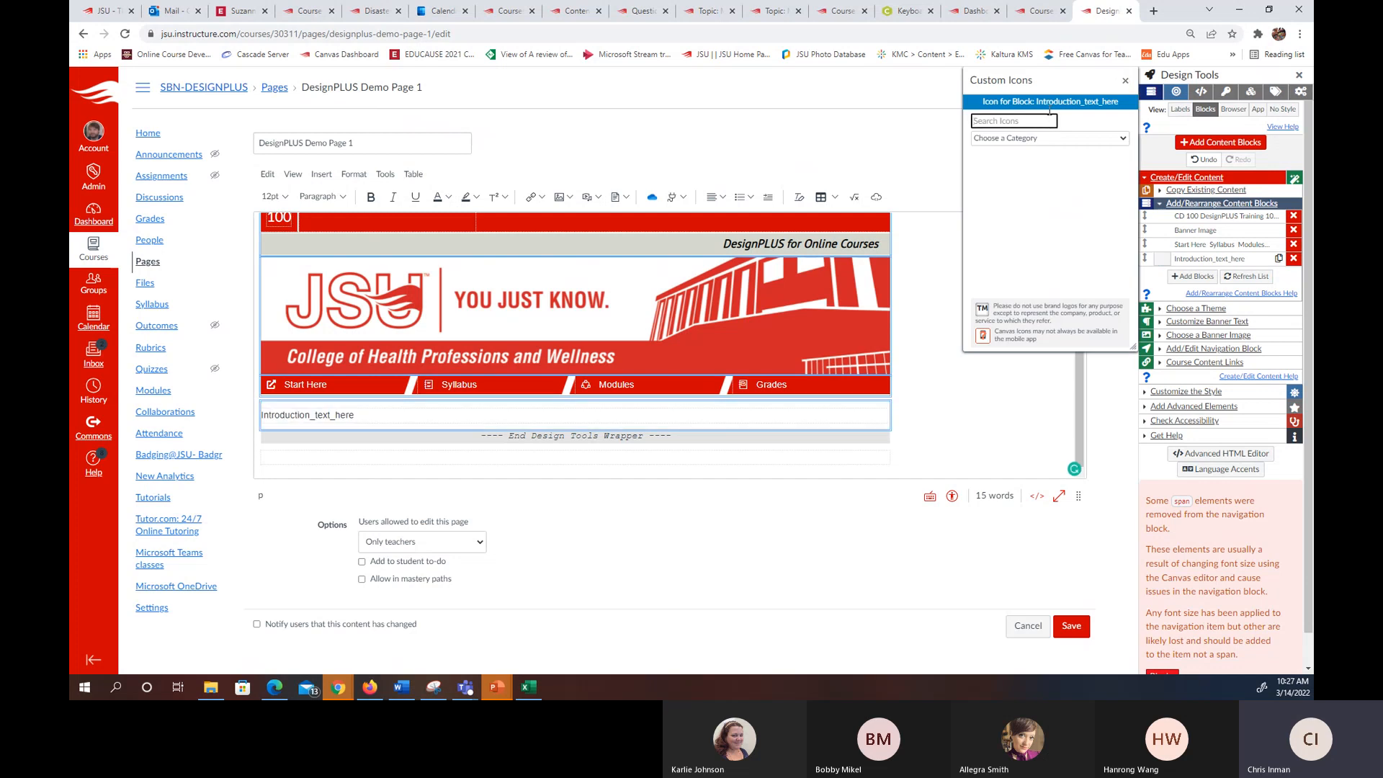
type("o")
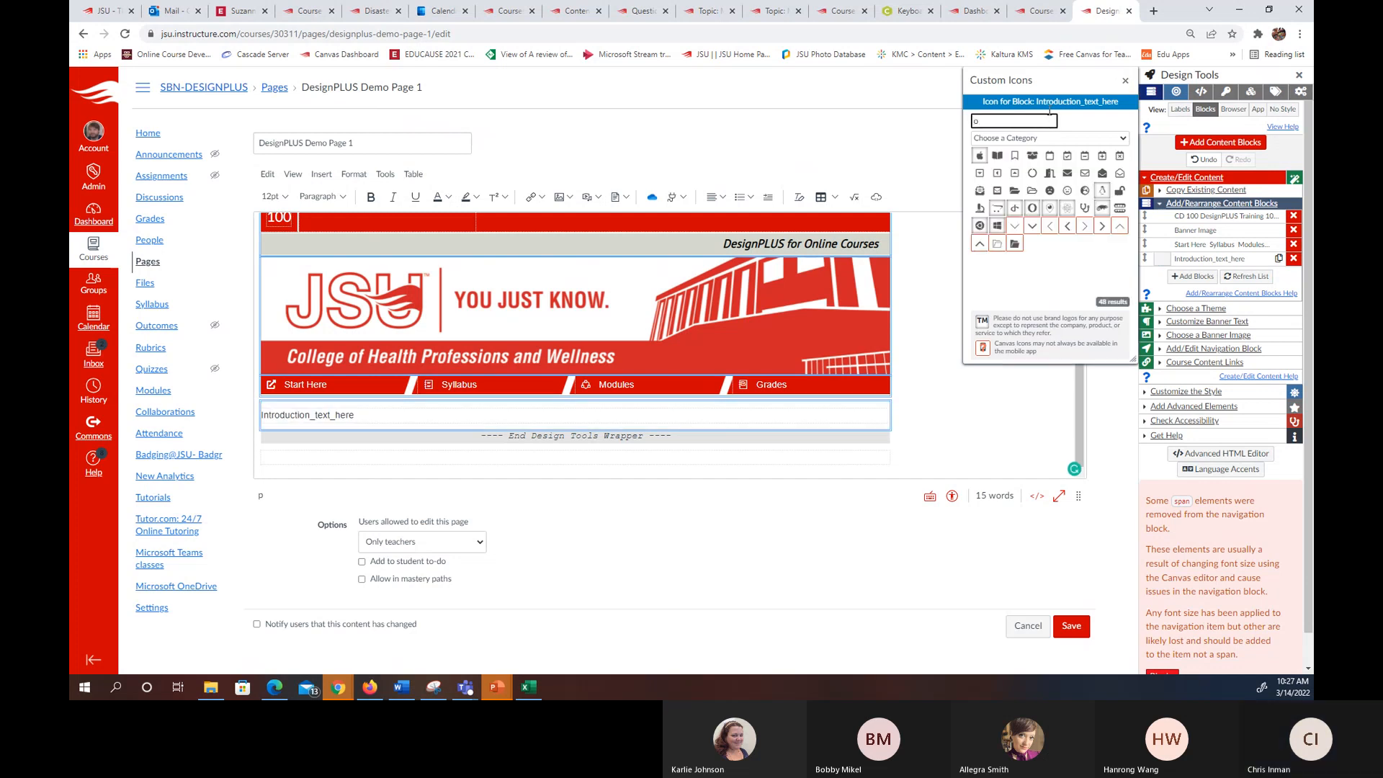
type("p")
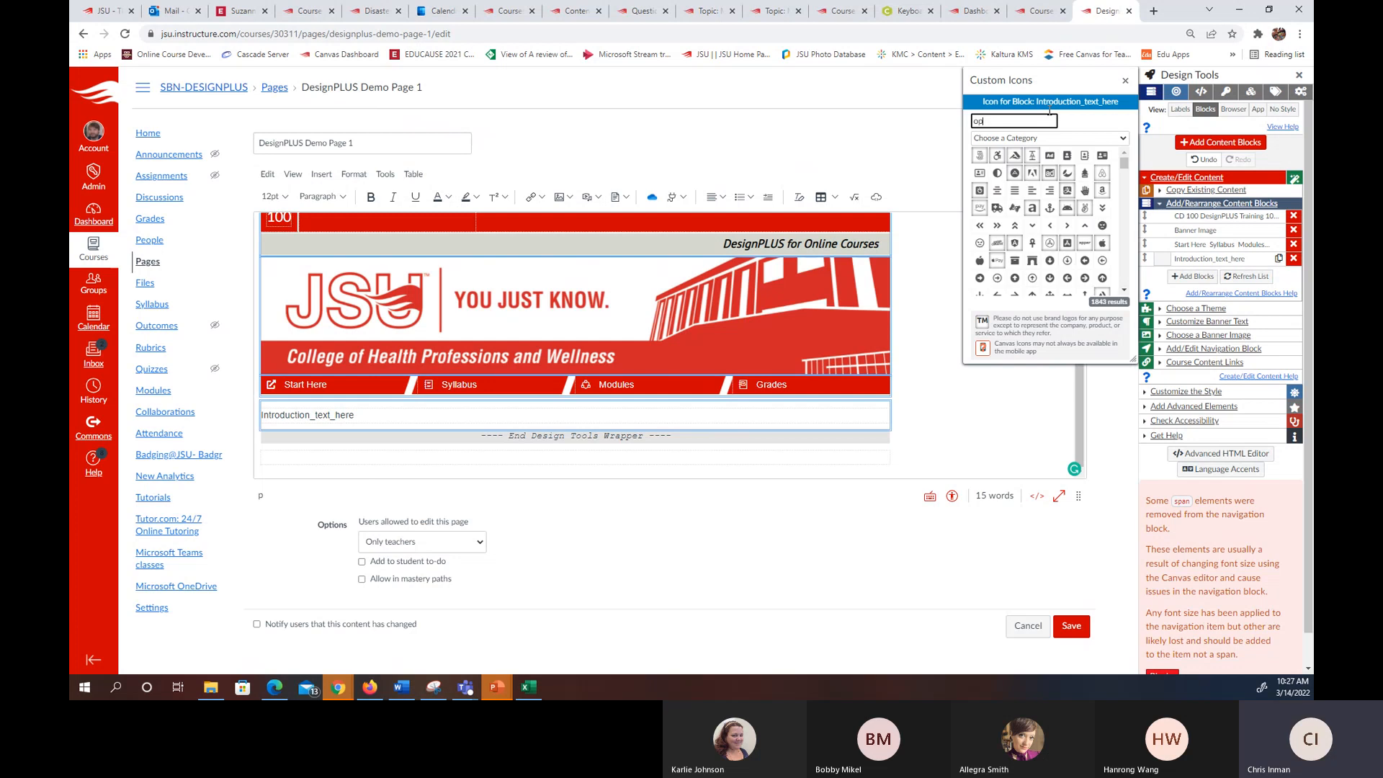
type("en")
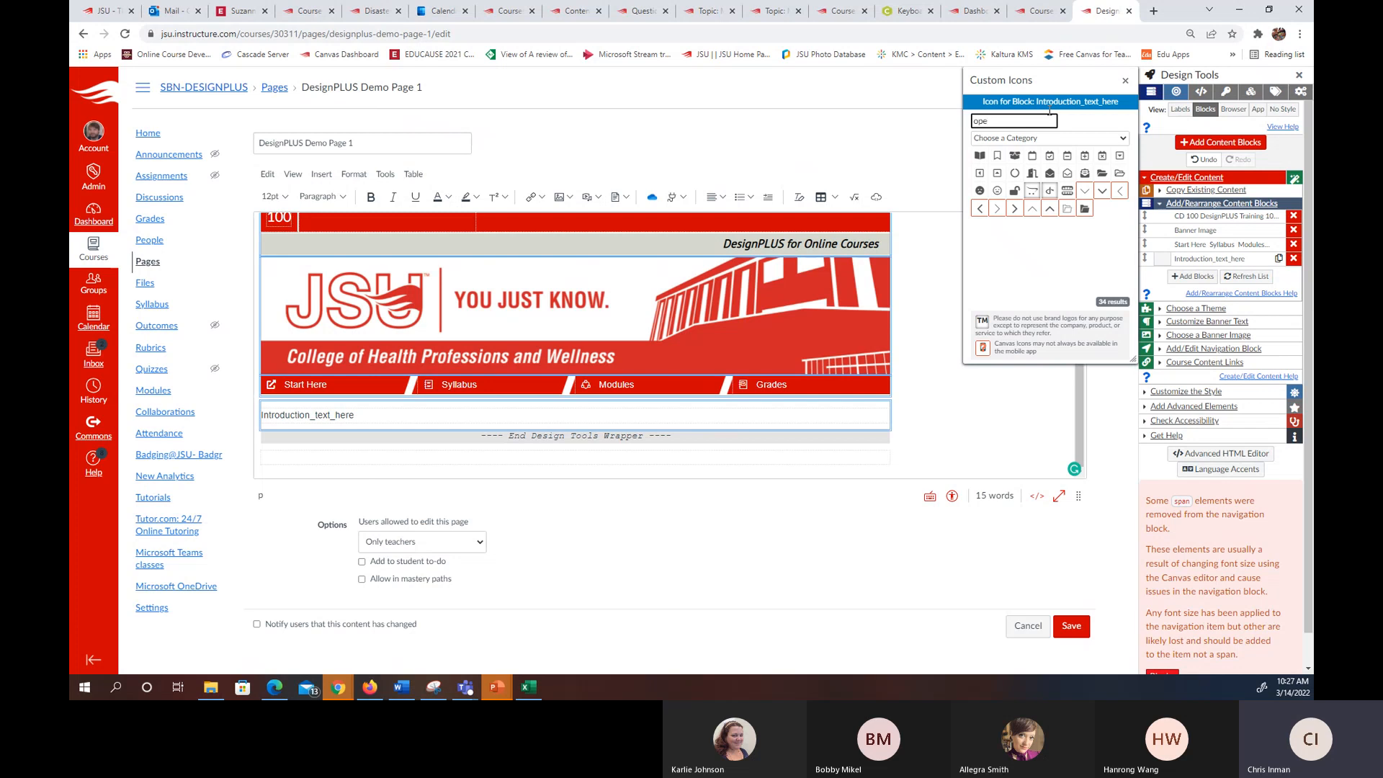
key("BackSpace")
key("BackSpace")
key("BackSpace")
type("hands")
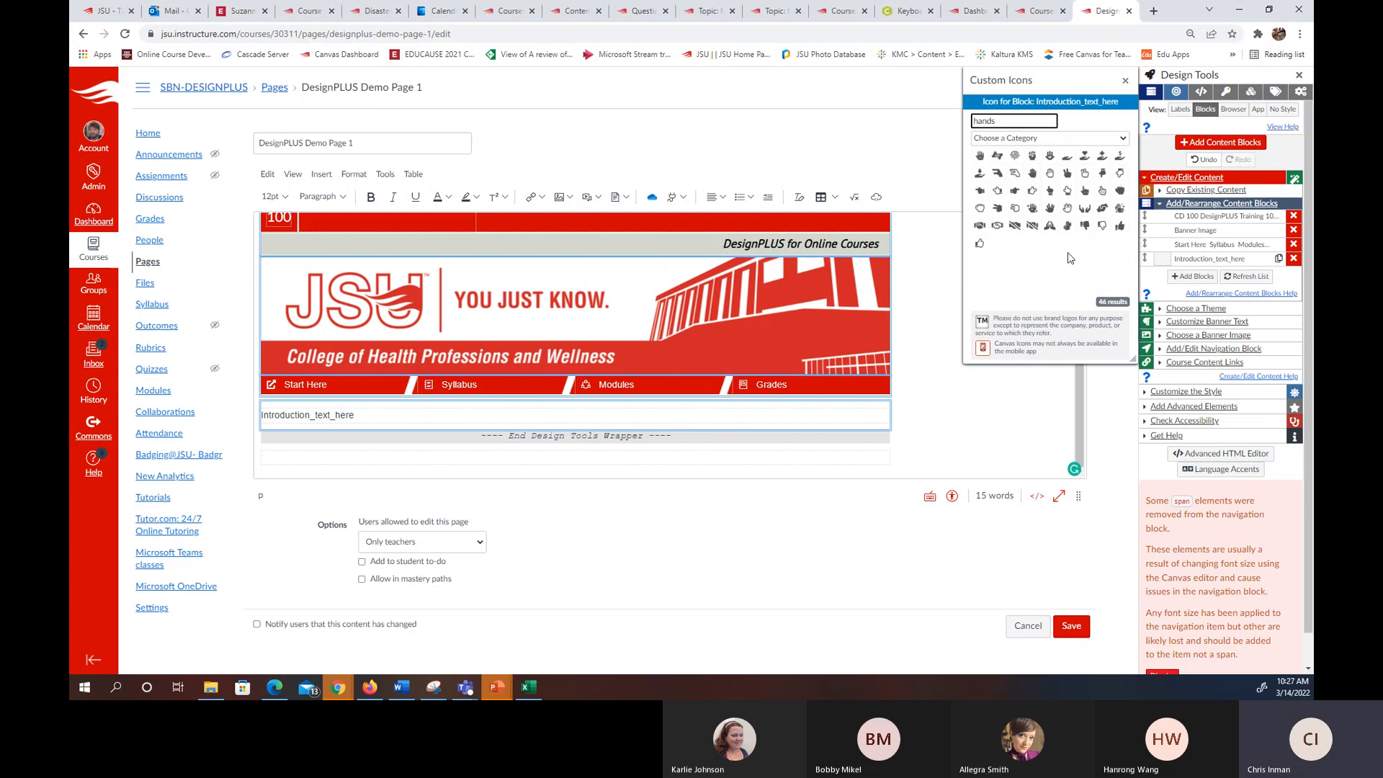
mouse_move(994, 227)
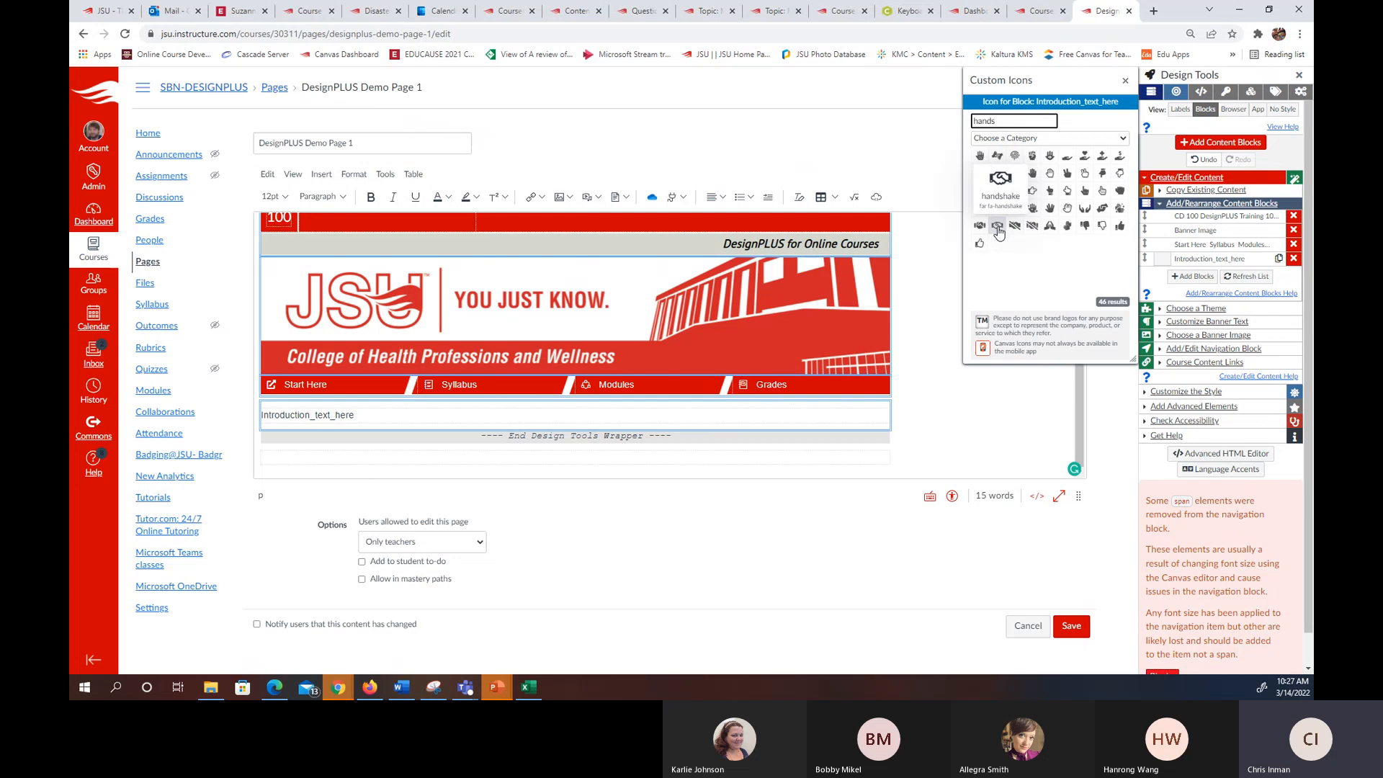
left_click(998, 227)
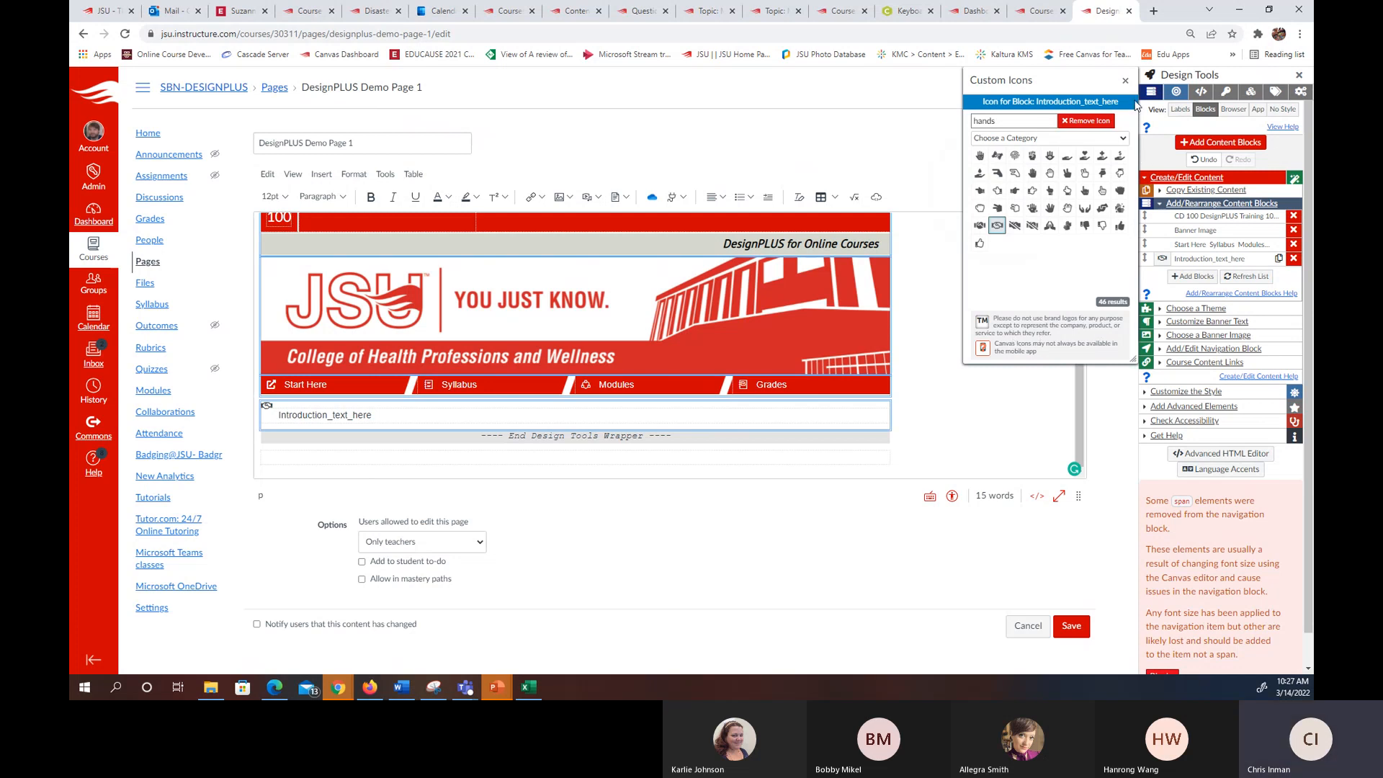
left_click(1125, 80)
left_click(1294, 261)
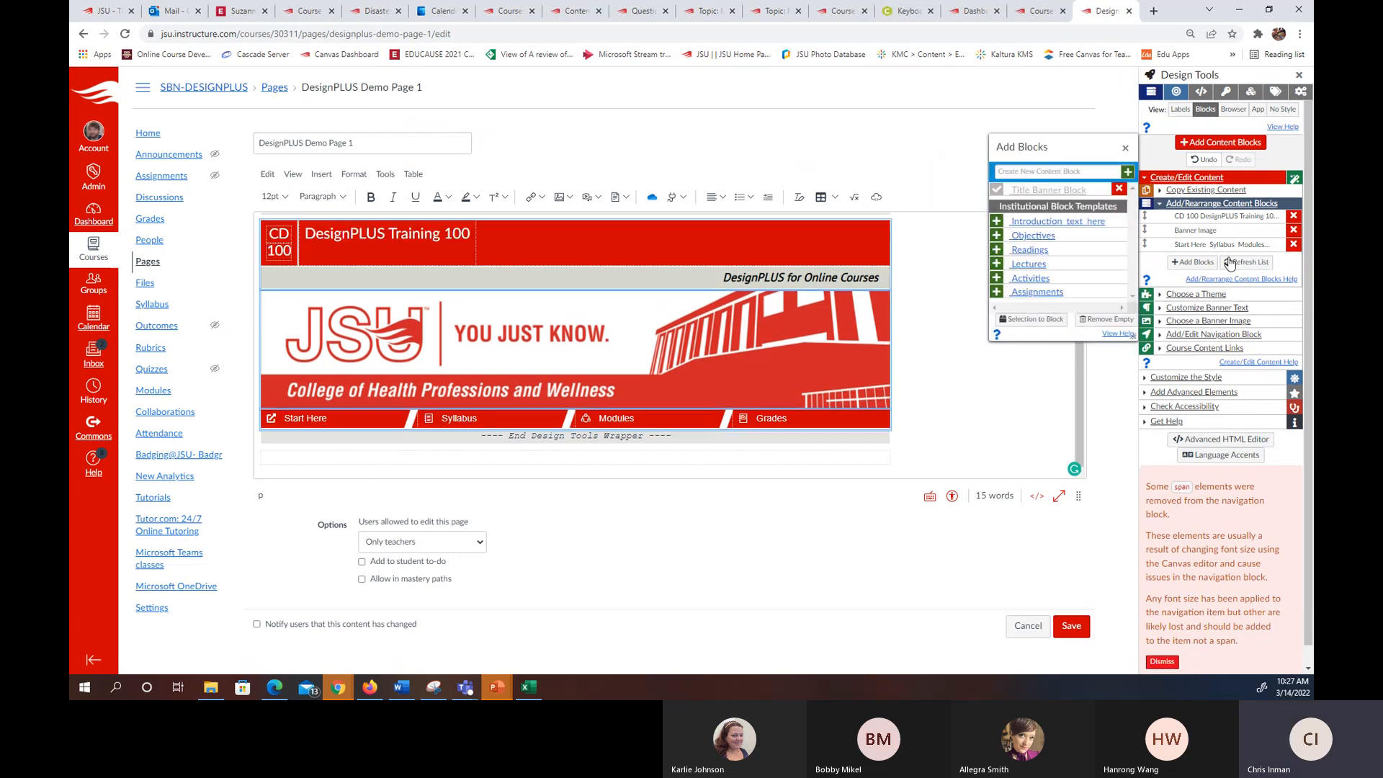
- Create a new content block titled "Welcome to the Course" below the banner navigation
left_click(1068, 171)
type("Welcome to the Course")
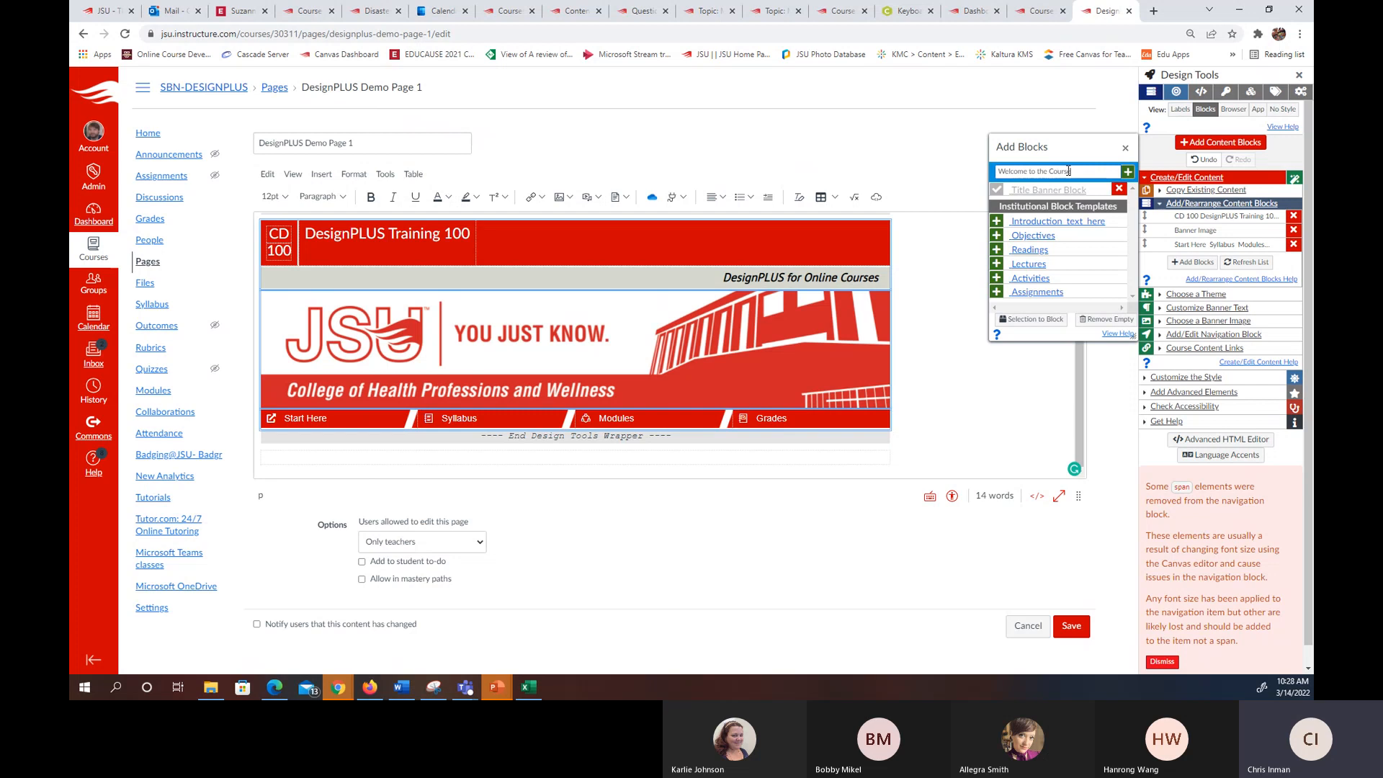
left_click(1128, 171)
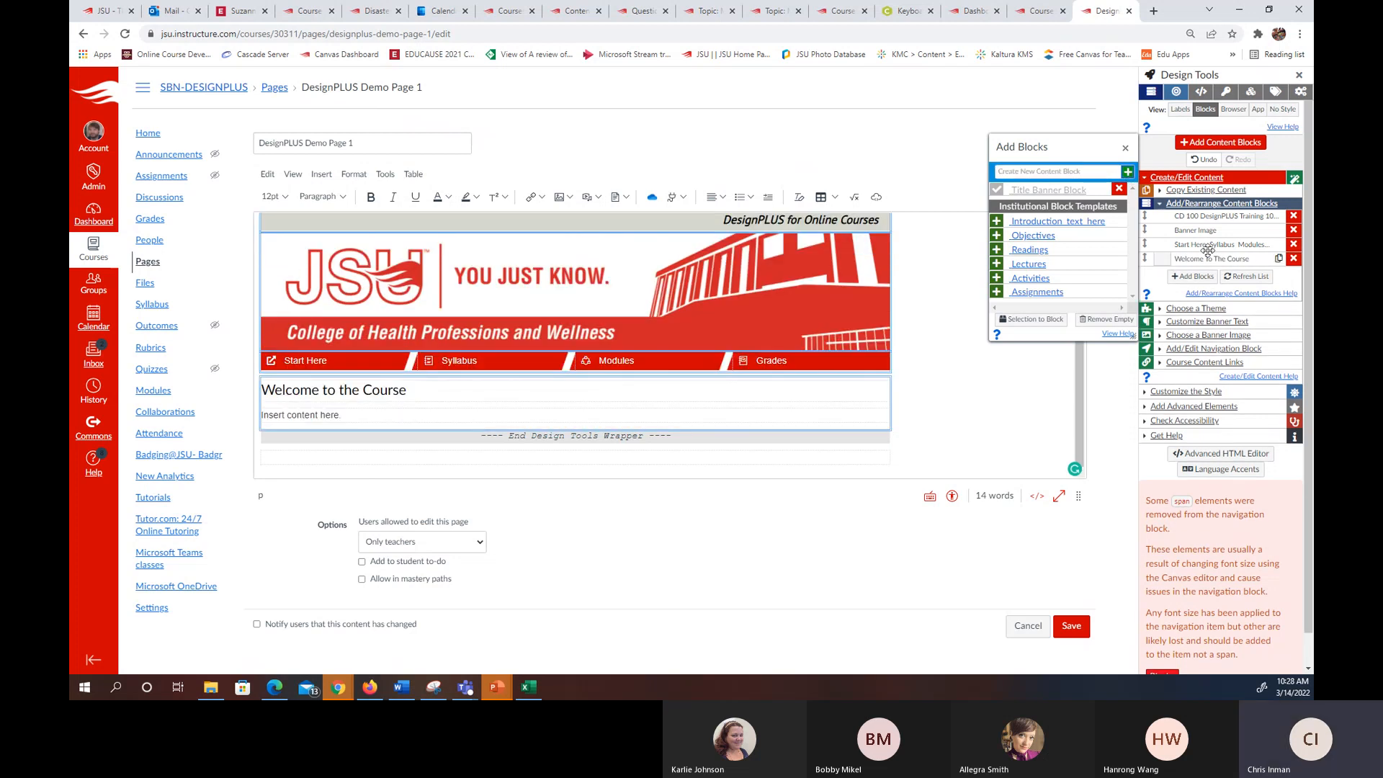
- Assign the outlined handshake icon to the Welcome to the Course block
left_click(1164, 259)
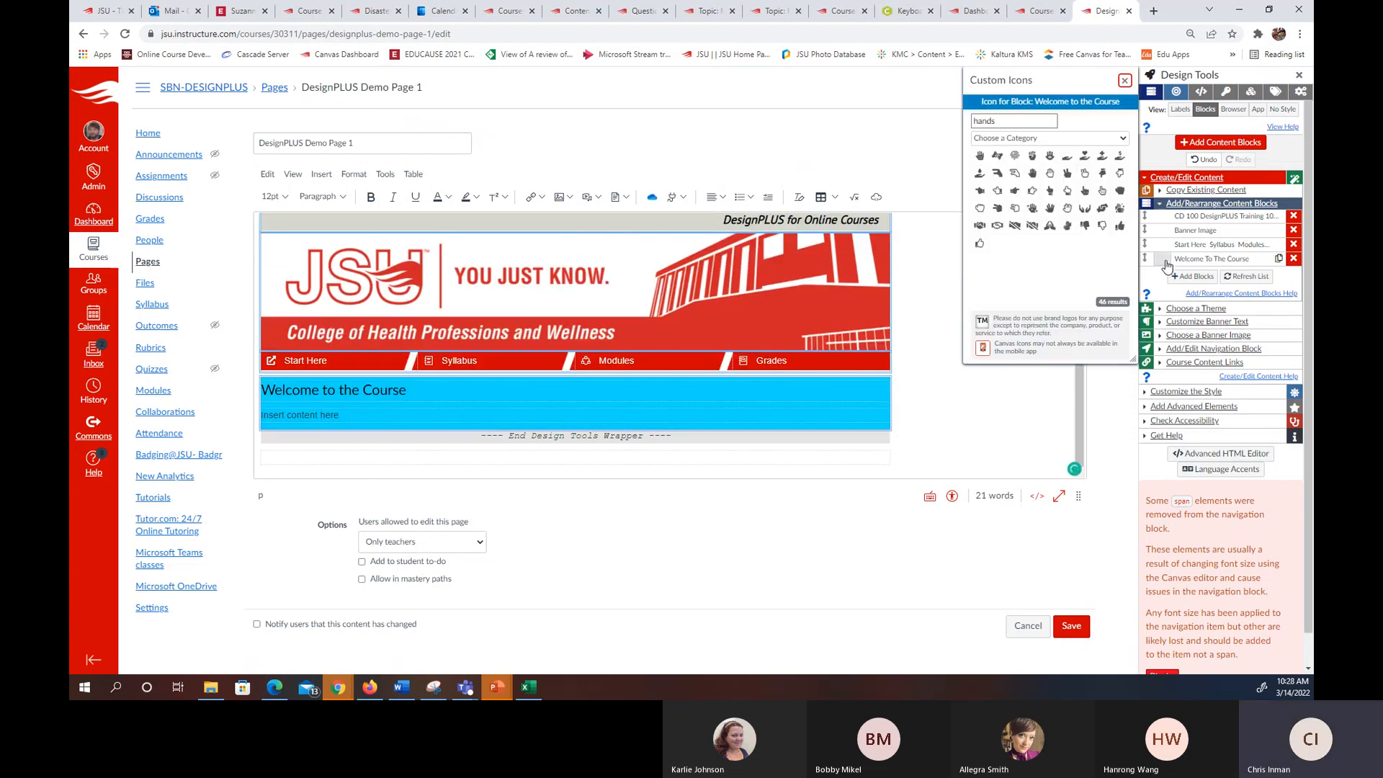
left_click(997, 226)
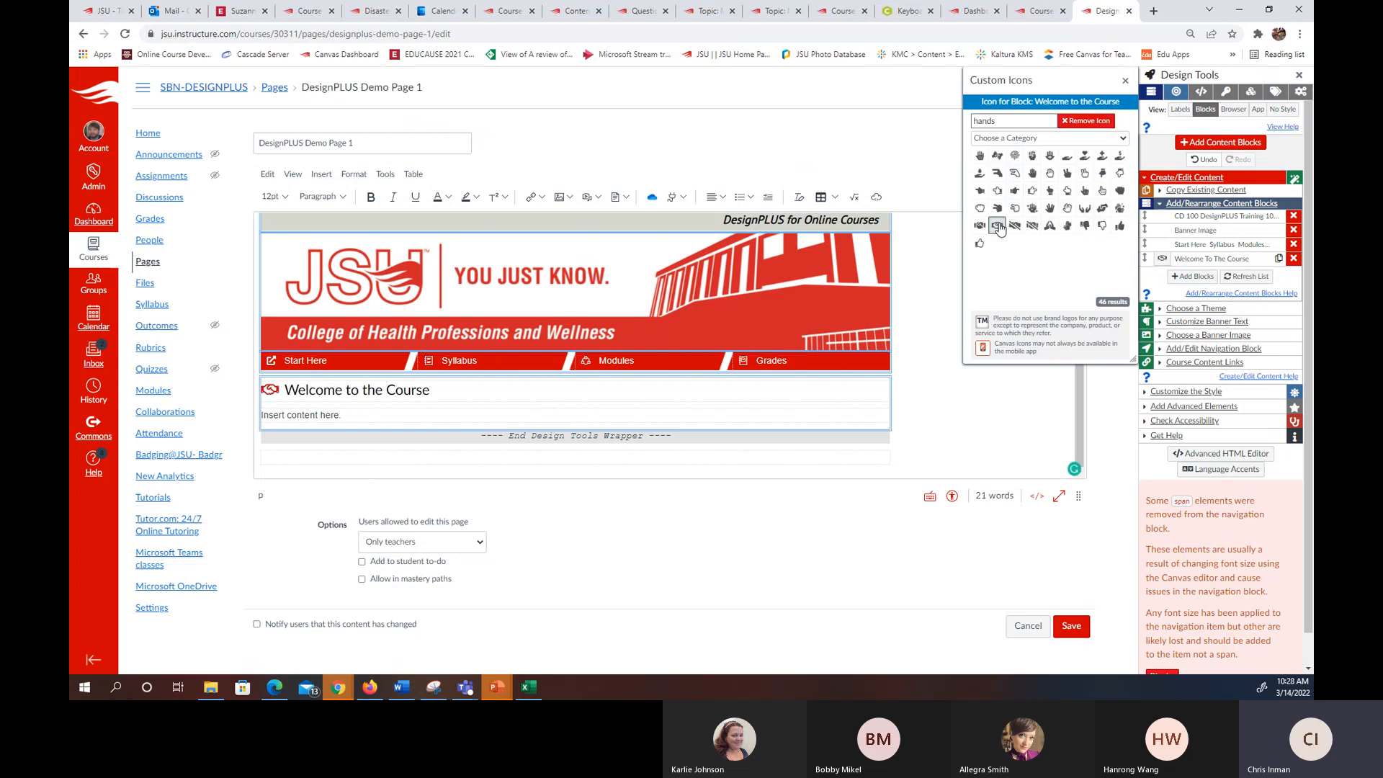
left_click(1125, 80)
- Replace the welcome block's placeholder with "Hello Students! Welcome to the course. My name is...." and a second paragraph "In this course, we will...."
left_click_drag(343, 415, 261, 415)
type("H")
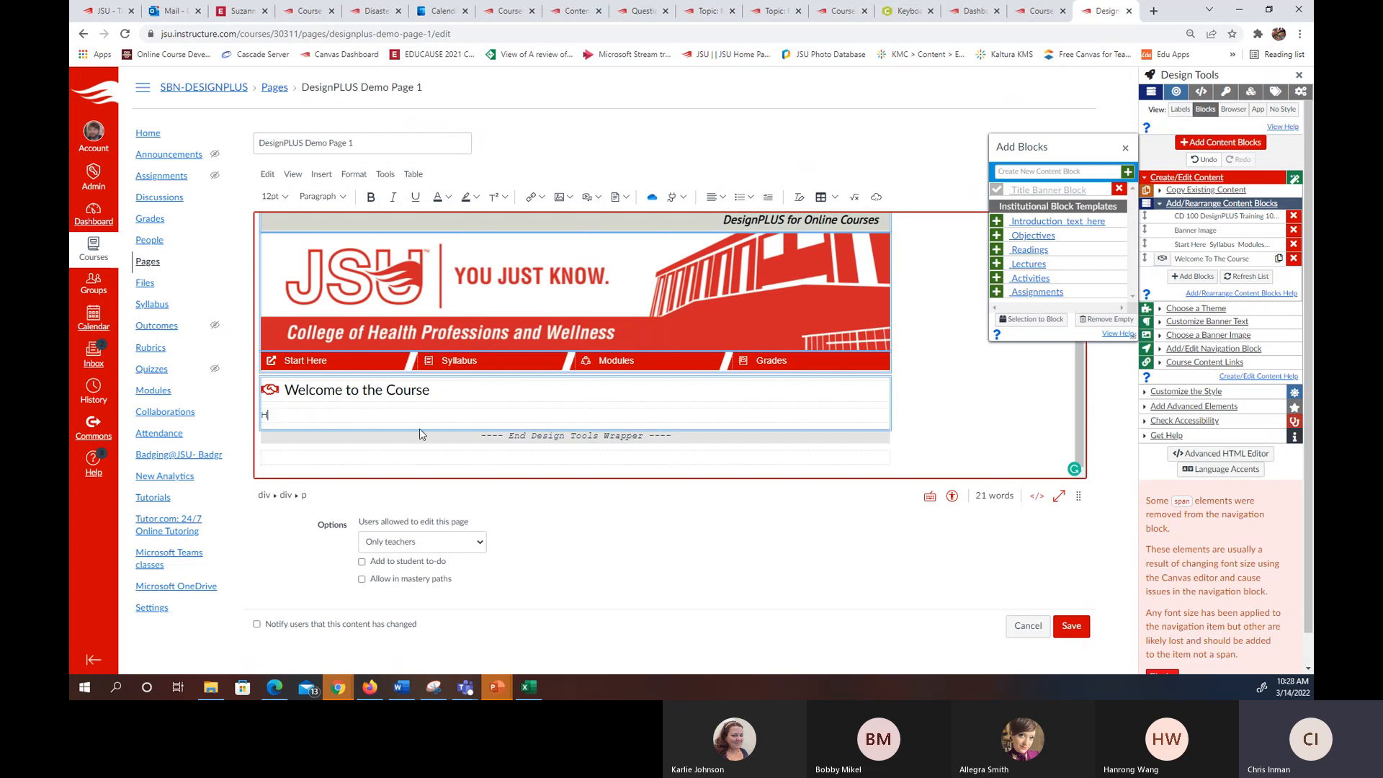
type("ello Students! Welcome to the course. My name is.")
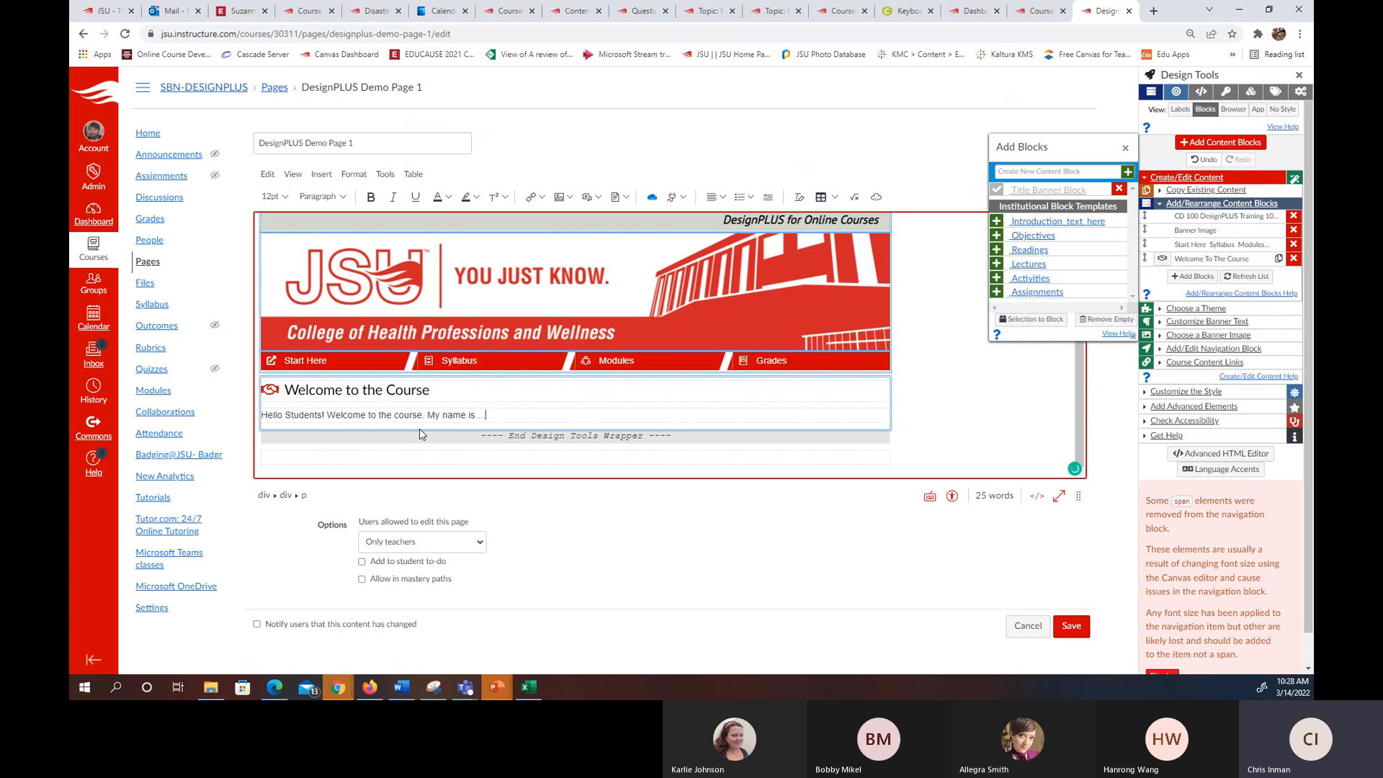
type("...")
key("Return")
type("In this course we")
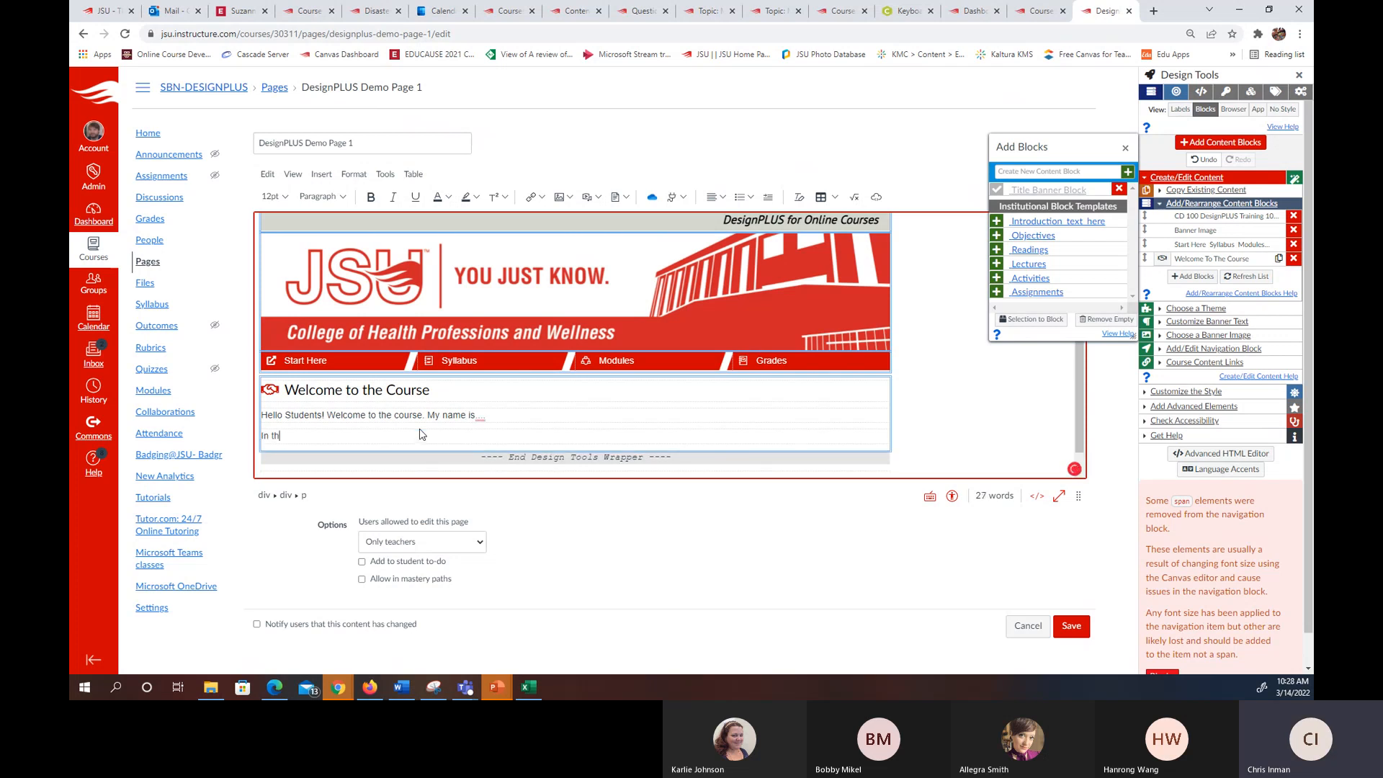
key("BackSpace")
type(", we will.....")
- Create another content block titled "Communicating in CD 100" below the welcome block
left_click(1081, 171)
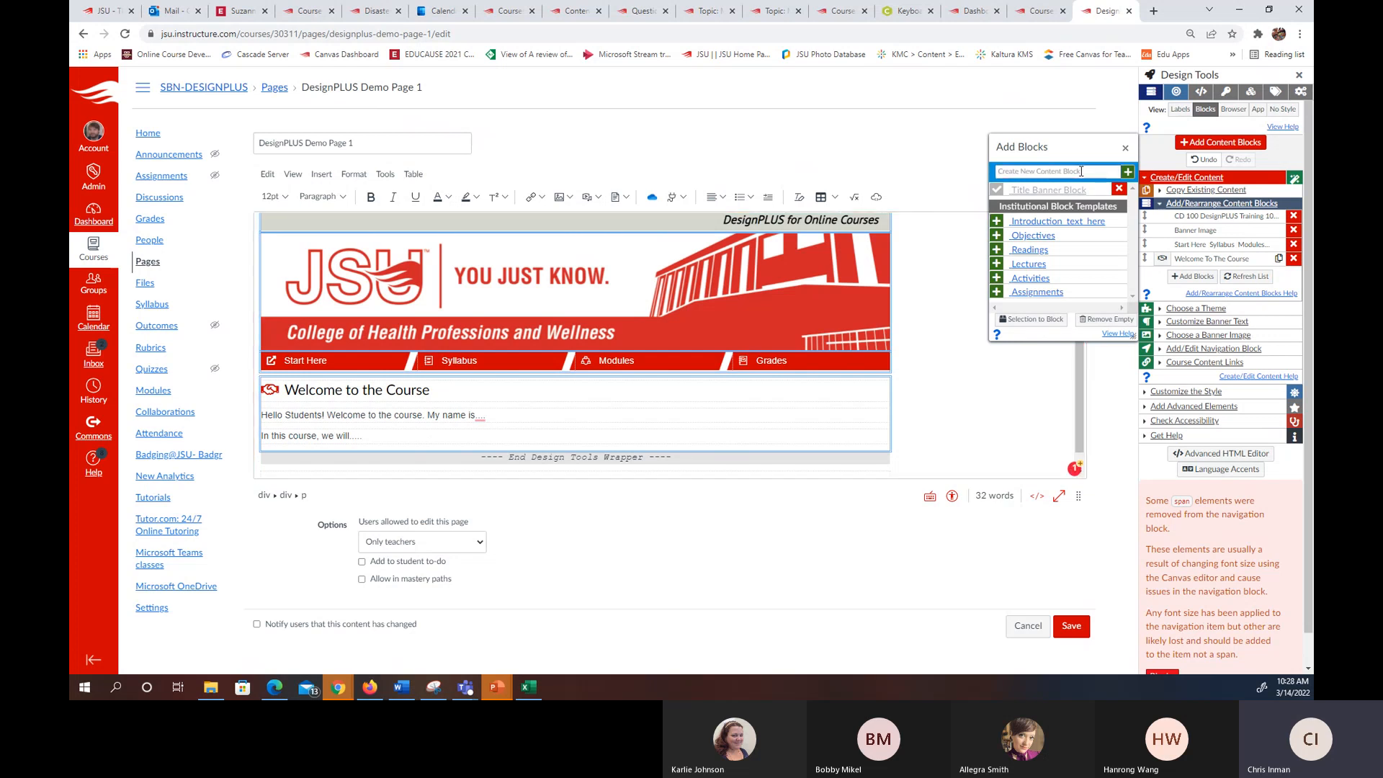
type("C")
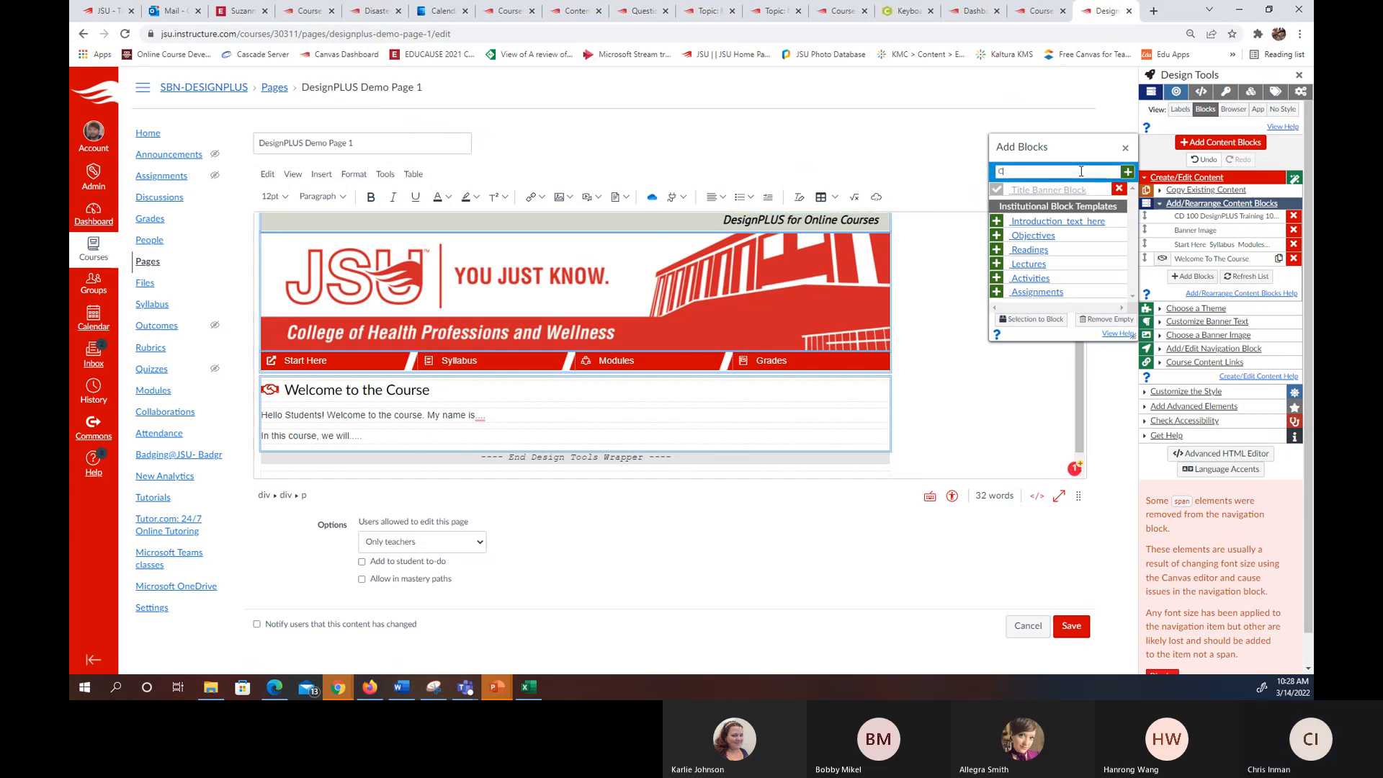
key("BackSpace")
type("Communicating in CD 100")
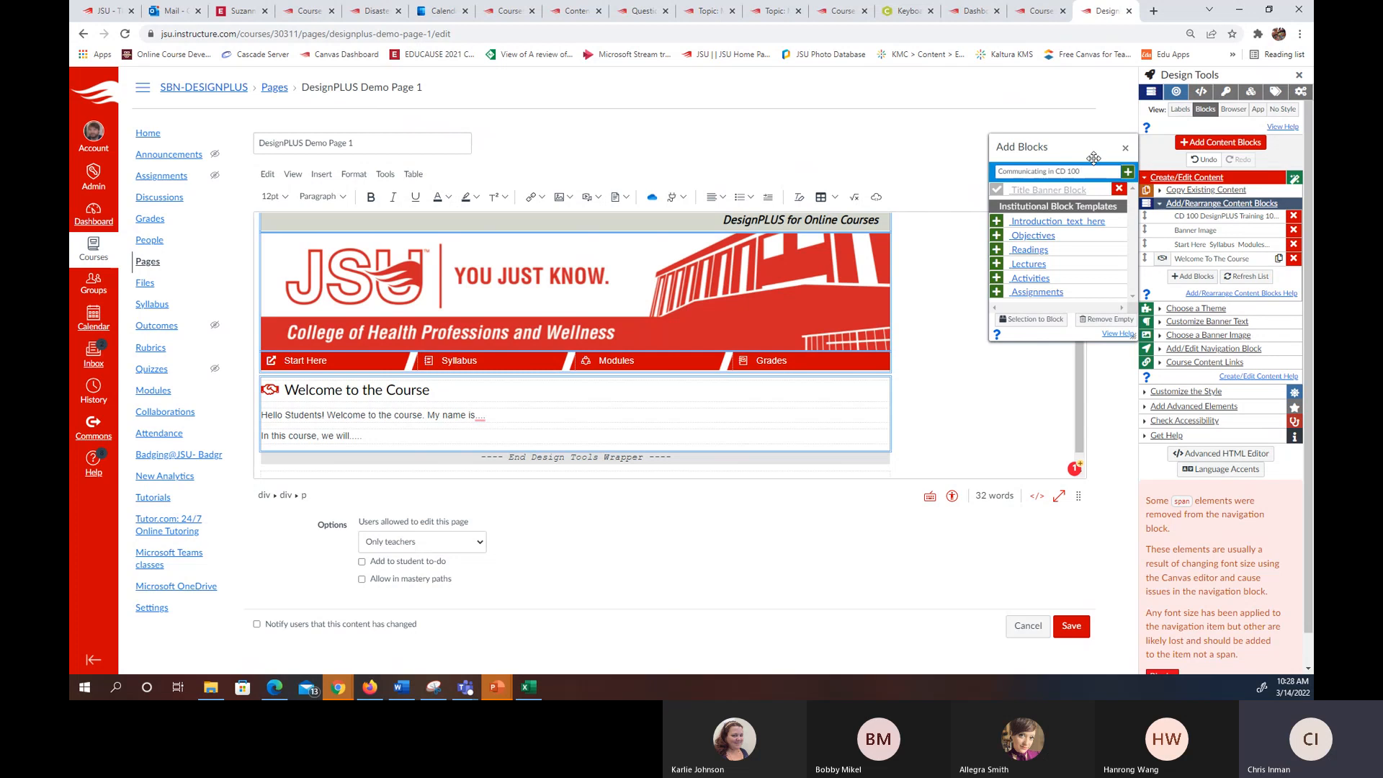
left_click(1128, 172)
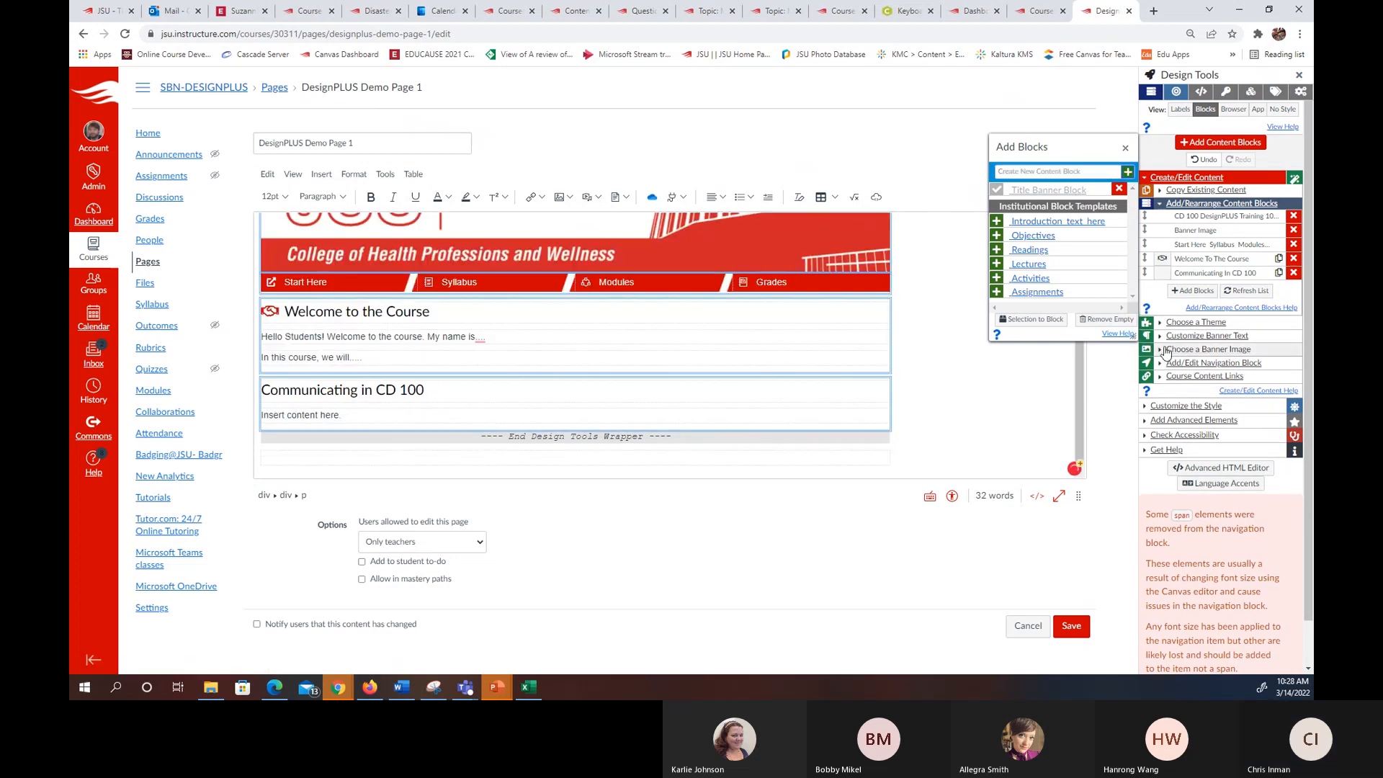
- Search the custom icons for "chat" and assign the outlined double speech bubble icon to the Communicating in CD 100 block
left_click(1162, 273)
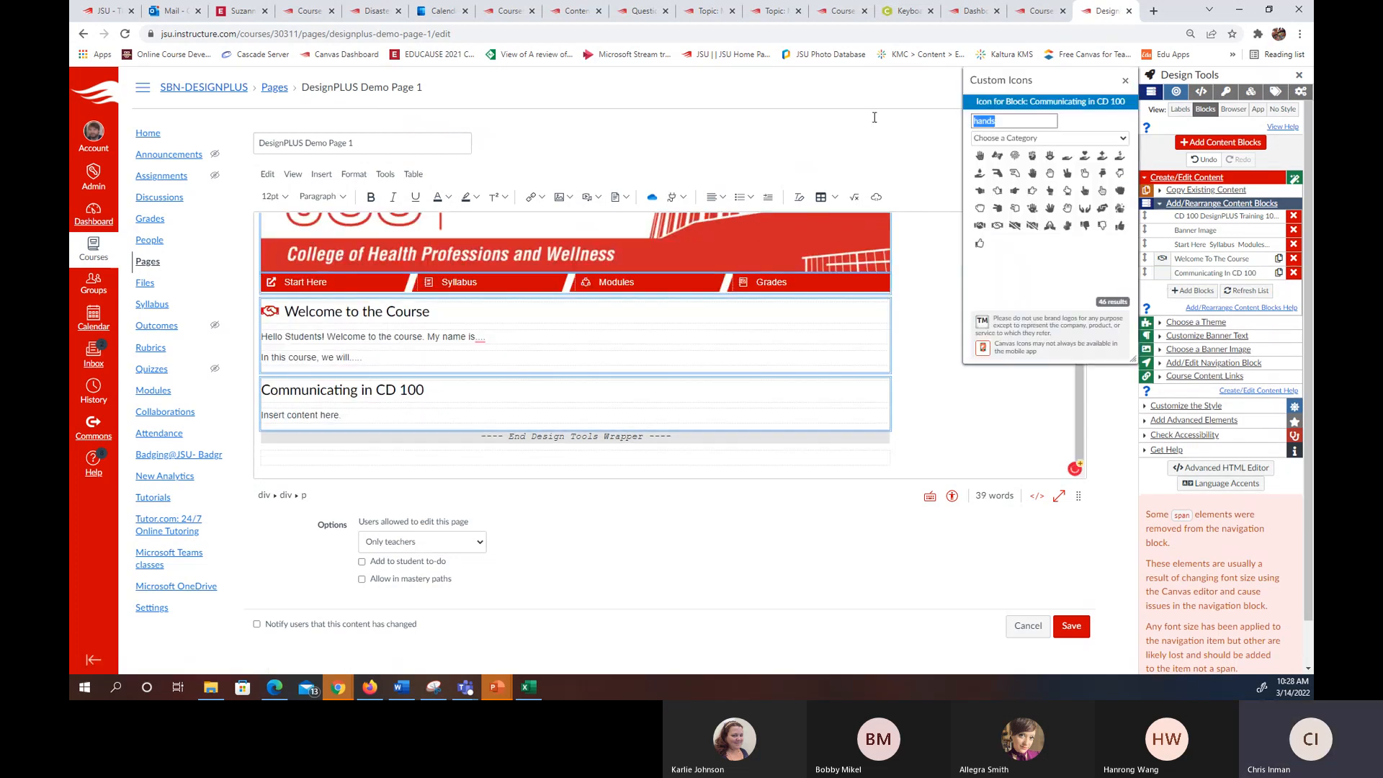
type("chat")
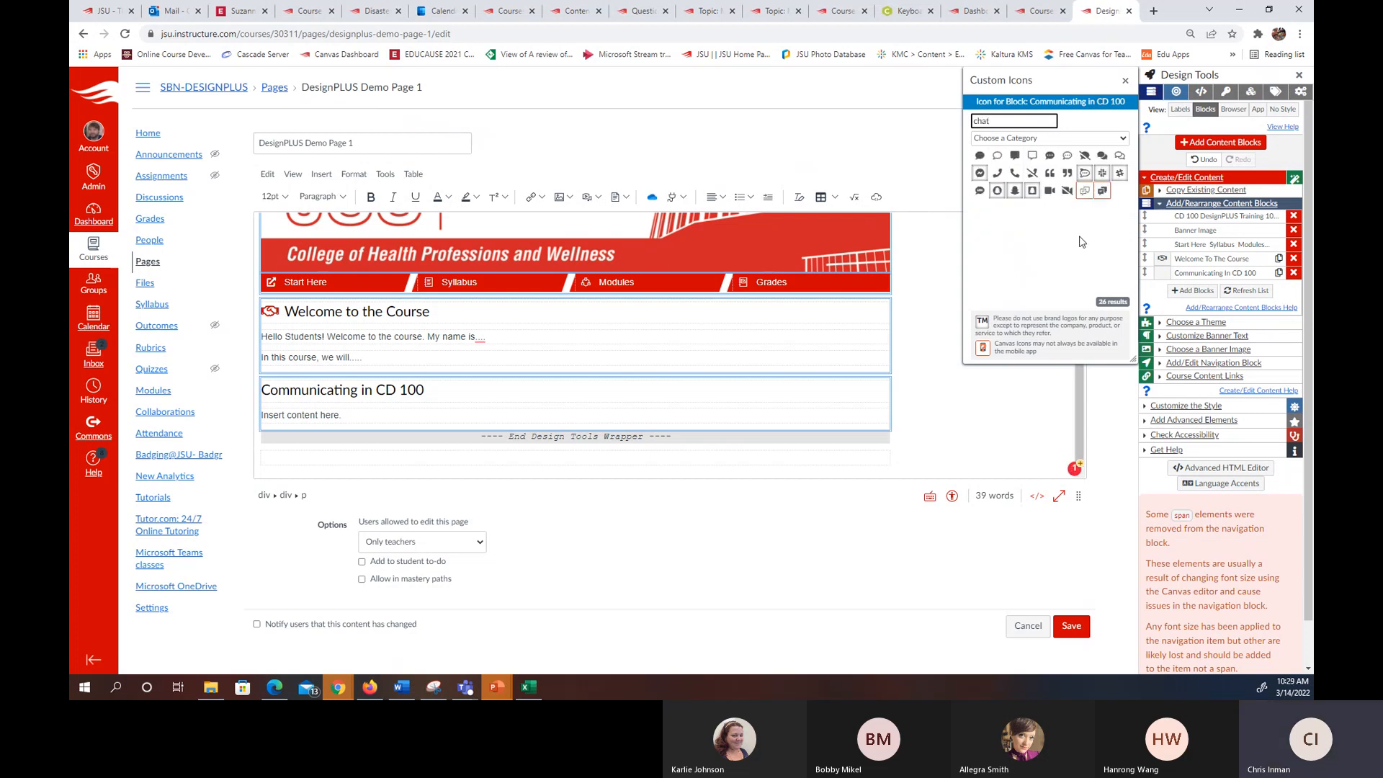
left_click(1120, 160)
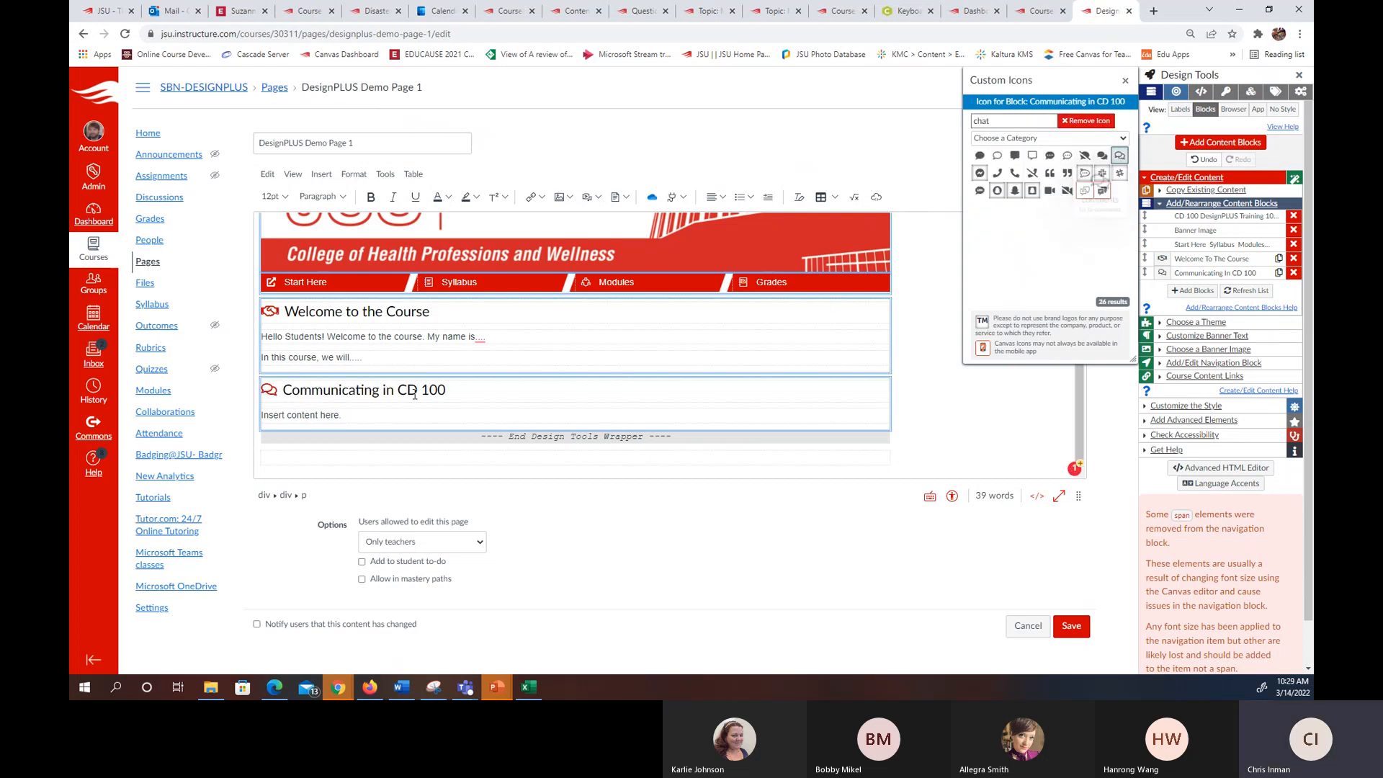
- Replace the communication block's placeholder text with "How do we communicate best in CD 100" and close the custom icons
left_click(382, 416)
left_click_drag(382, 416, 261, 417)
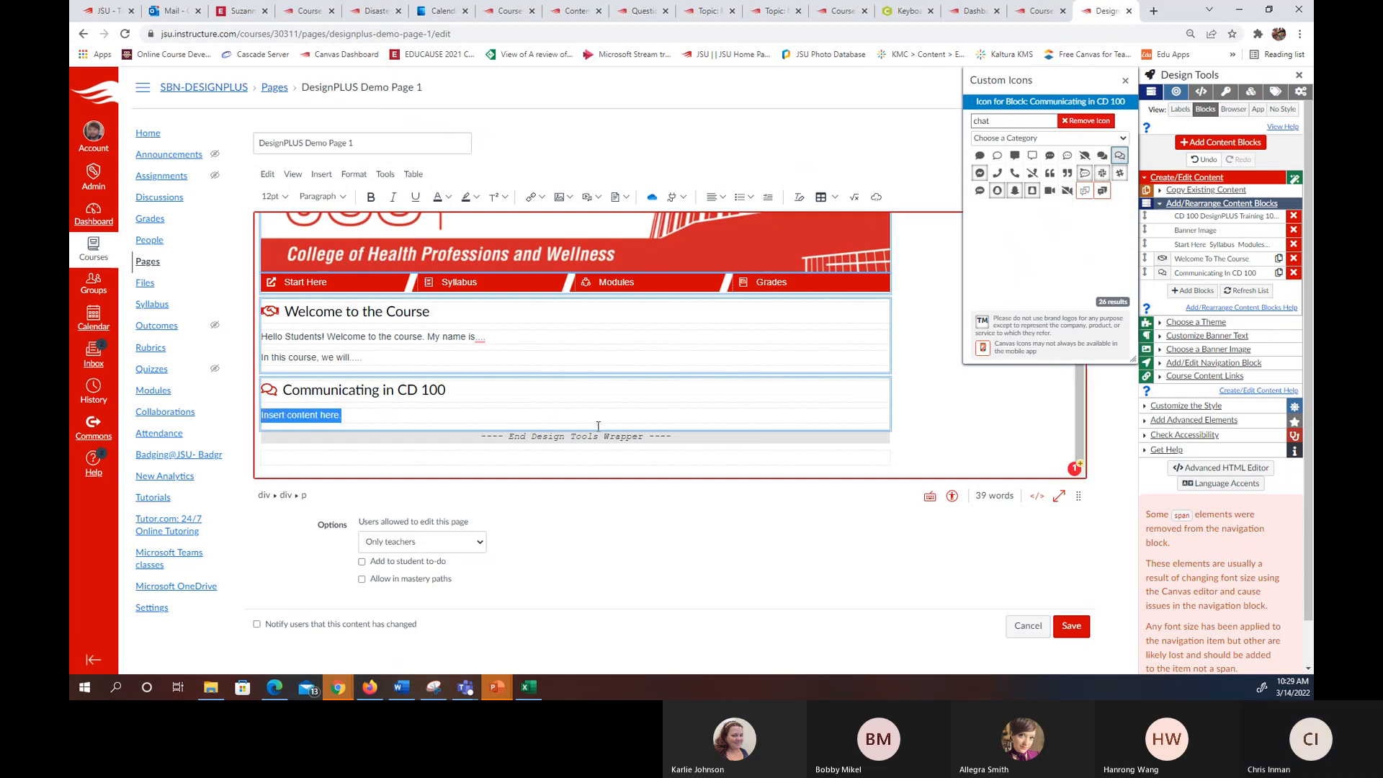
type("How do we")
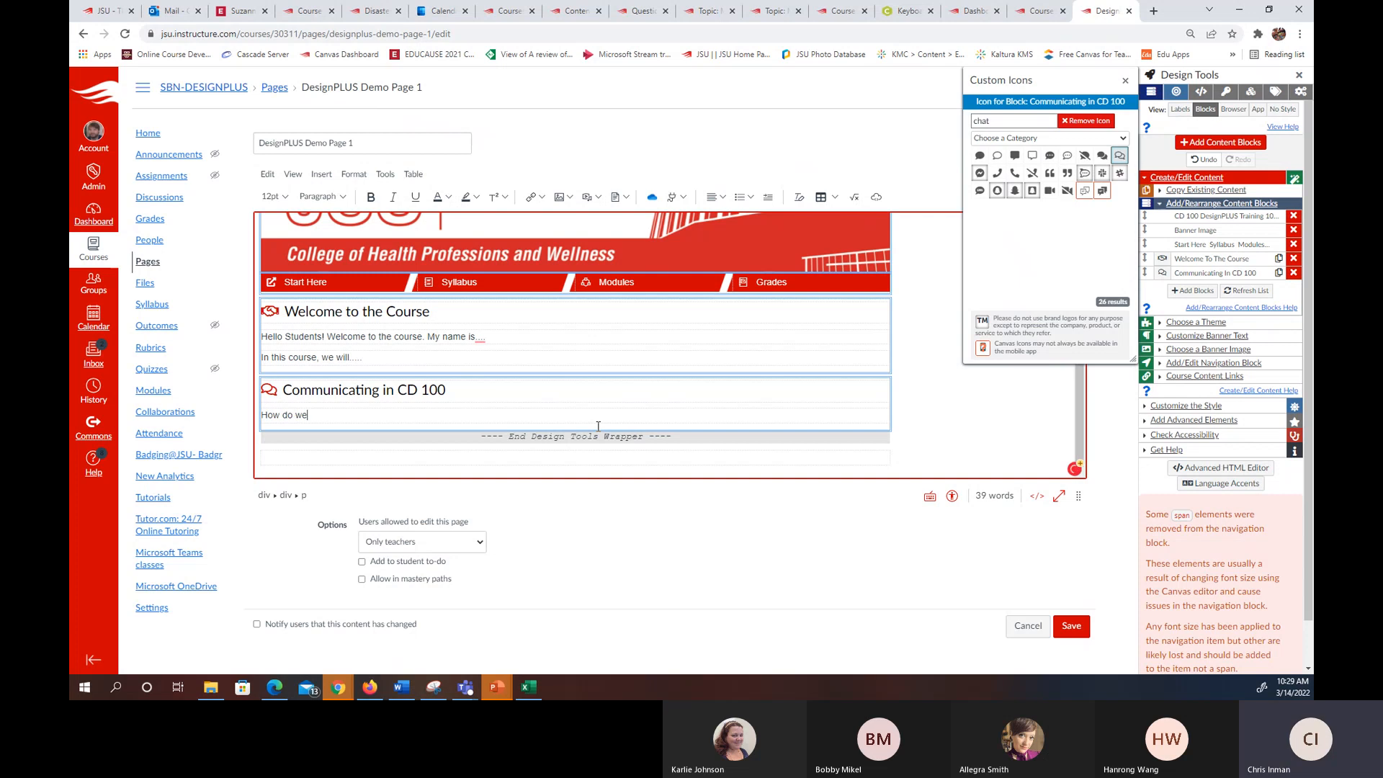
type(" communicat")
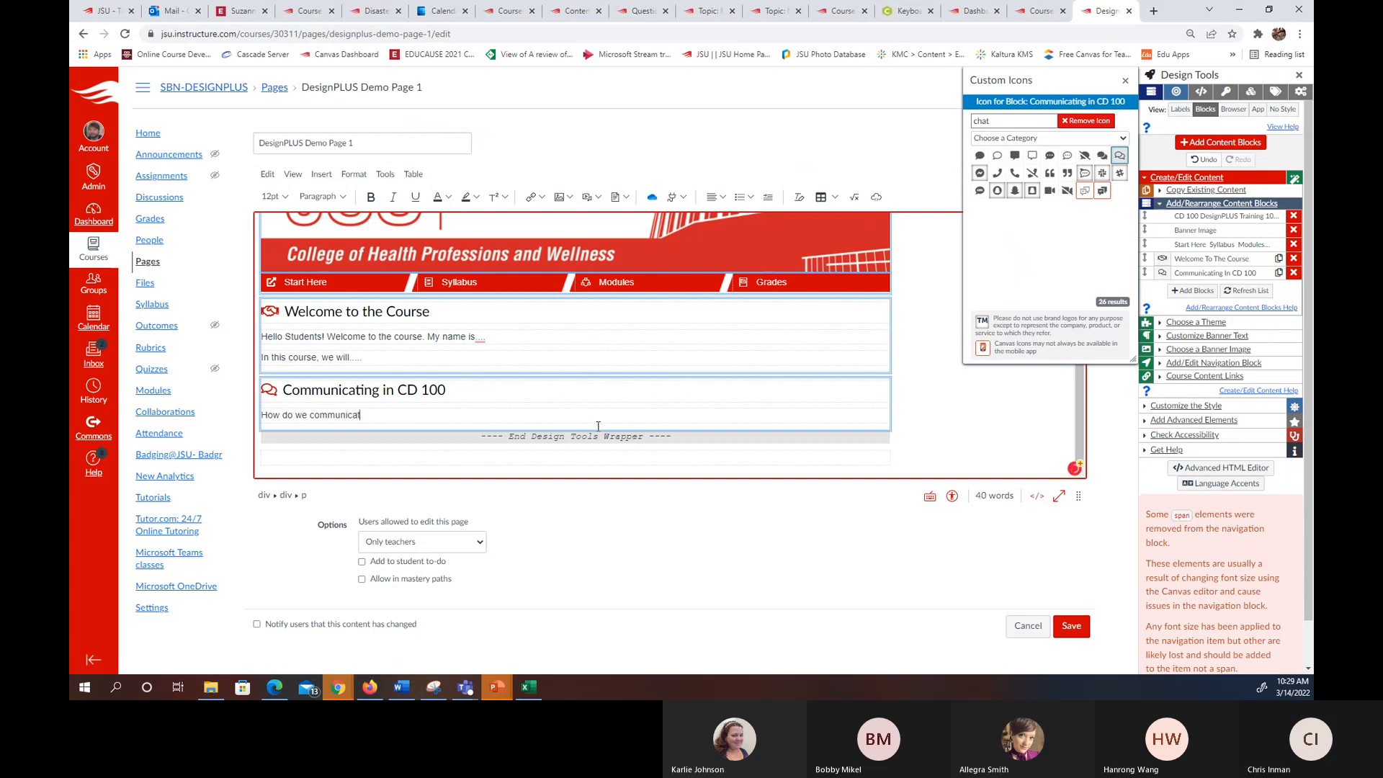
type("e best in CD")
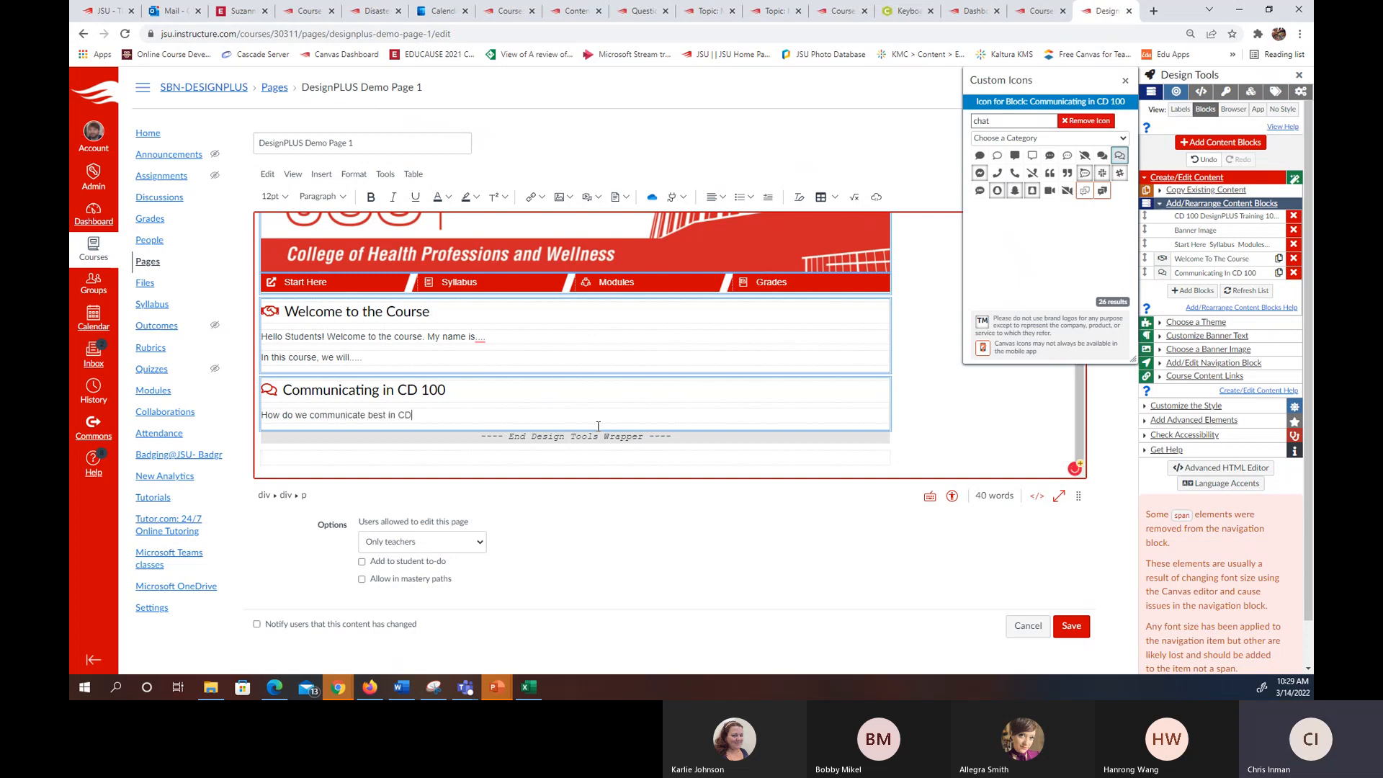
type(" 100")
left_click(1125, 80)
left_click(487, 418)
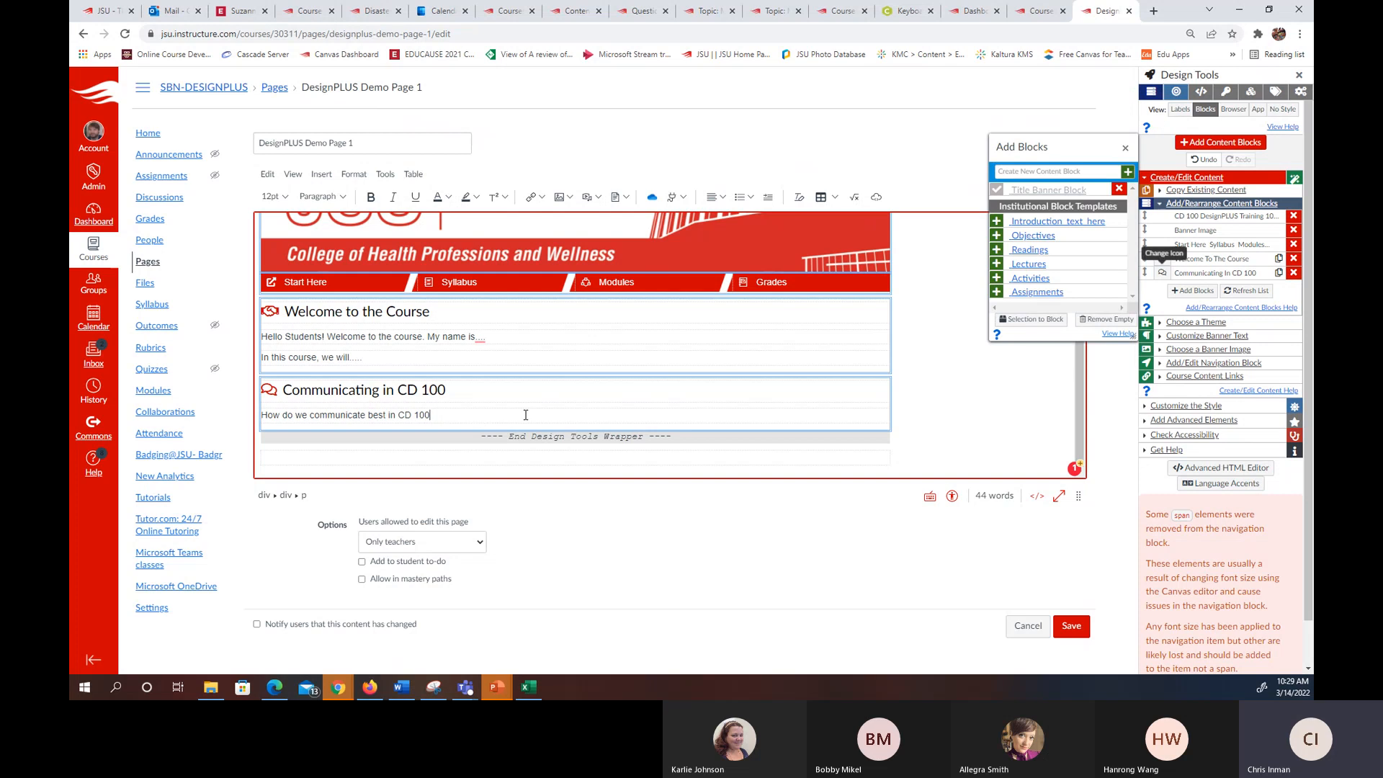
- Reword the communication block's opening question as "How do we best communicate with each other in CD 100?"
key("BackSpace")
key("BackSpace")
key("BackSpace")
key("BackSpace")
key("BackSpace")
key("BackSpace")
key("BackSpace")
key("BackSpace")
key("BackSpace")
key("BackSpace")
key("BackSpace")
key("BackSpace")
key("BackSpace")
key("BackSpace")
type("with each other best ")
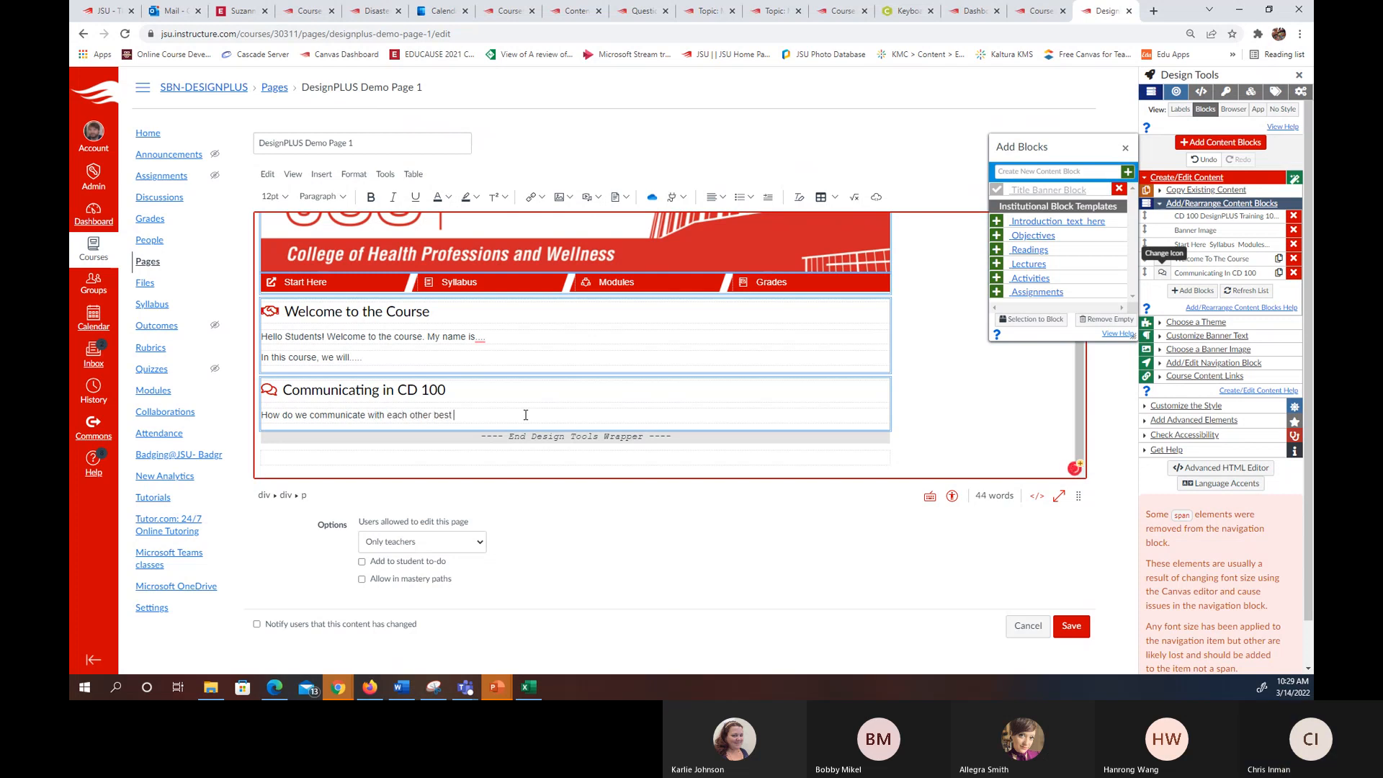
type("in")
key("BackSpace")
key("BackSpace")
key("BackSpace")
key("BackSpace")
key("BackSpace")
key("BackSpace")
key("BackSpace")
key("BackSpace")
key("BackSpace")
key("BackSpace")
key("BackSpace")
key("BackSpace")
key("BackSpace")
key("BackSpace")
key("BackSpace")
key("BackSpace")
key("BackSpace")
key("BackSpace")
key("BackSpace")
key("BackSpace")
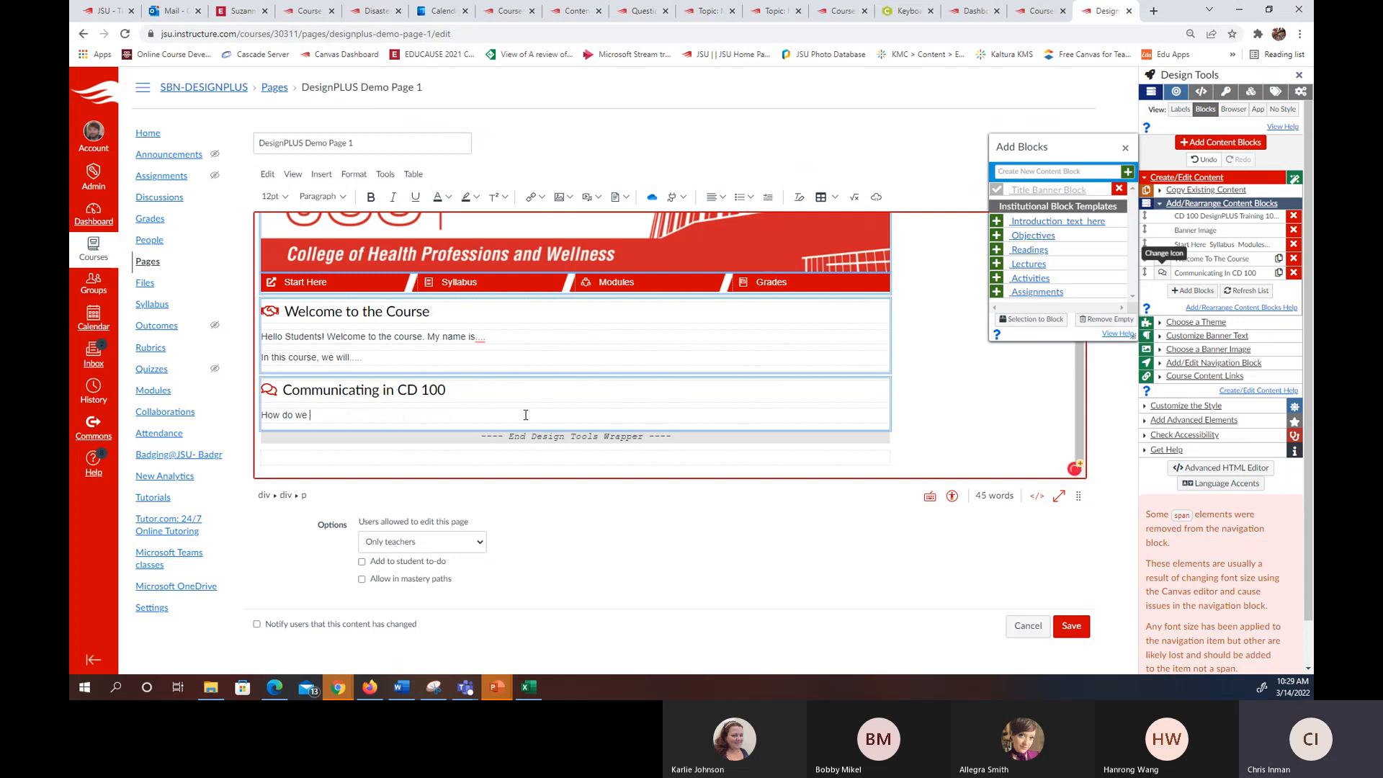
type("best communicate with each other")
type("in CD 100?")
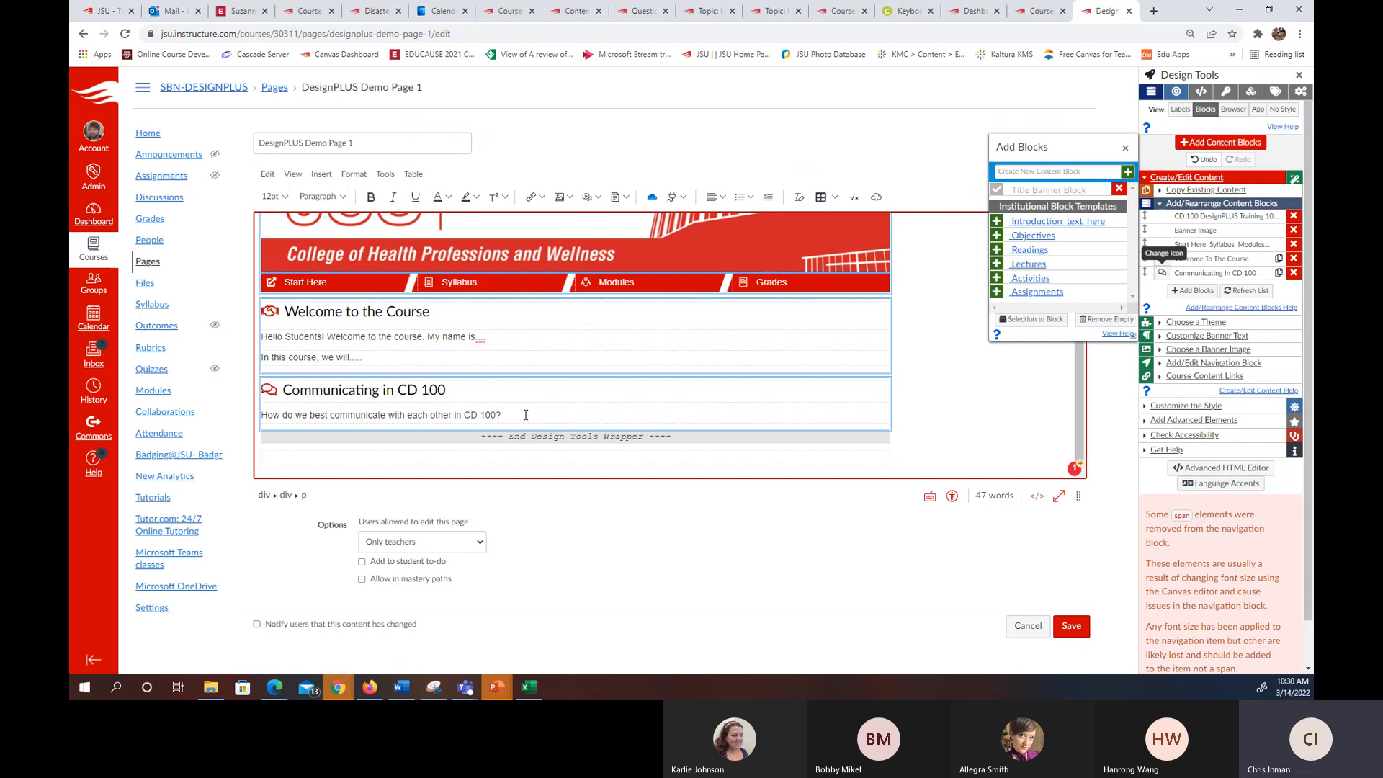
- Continue the communication paragraph with the sentence "Well, this is a 100% completely online, asynchronous course."
type("Well, this is a")
type("n")
key("BackSpace")
key("BackSpace")
type("100% completely online, asynchro")
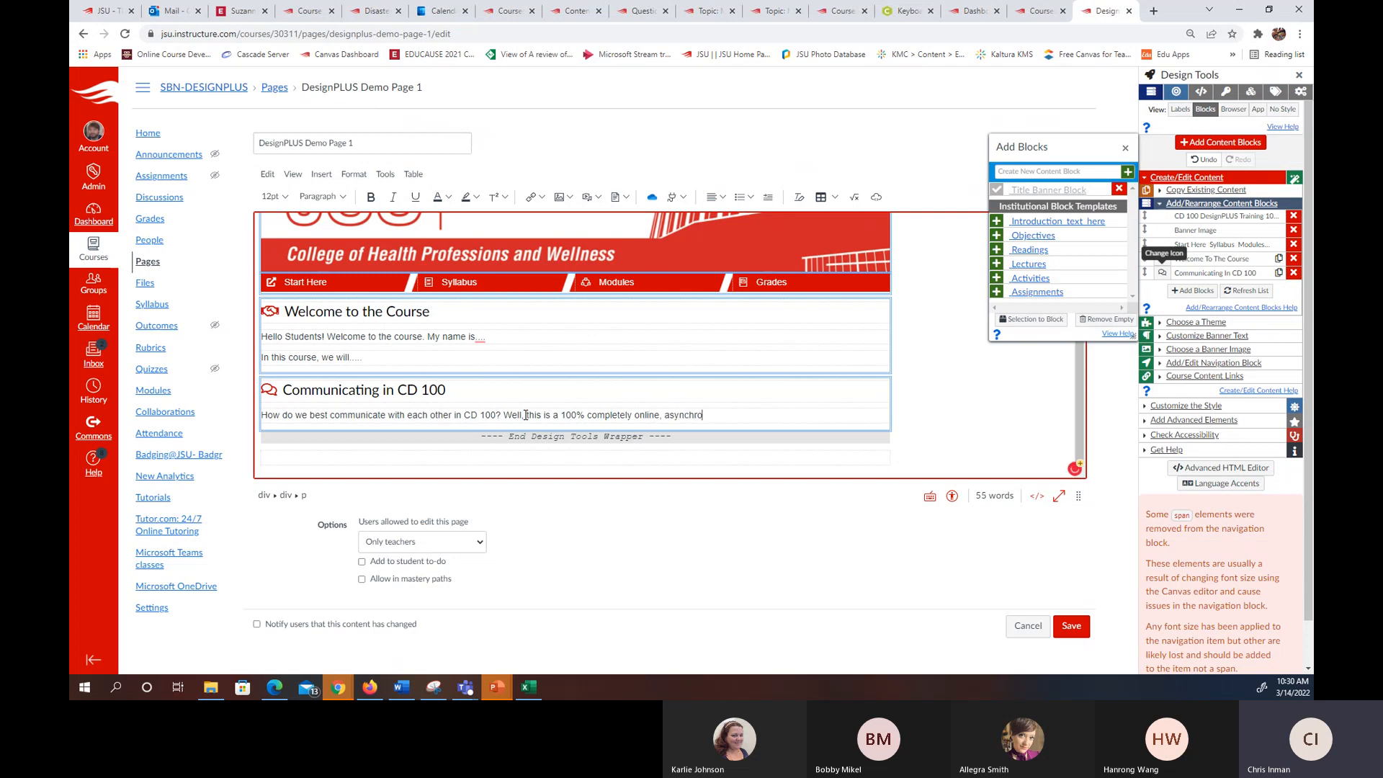
type("nous course. Th")
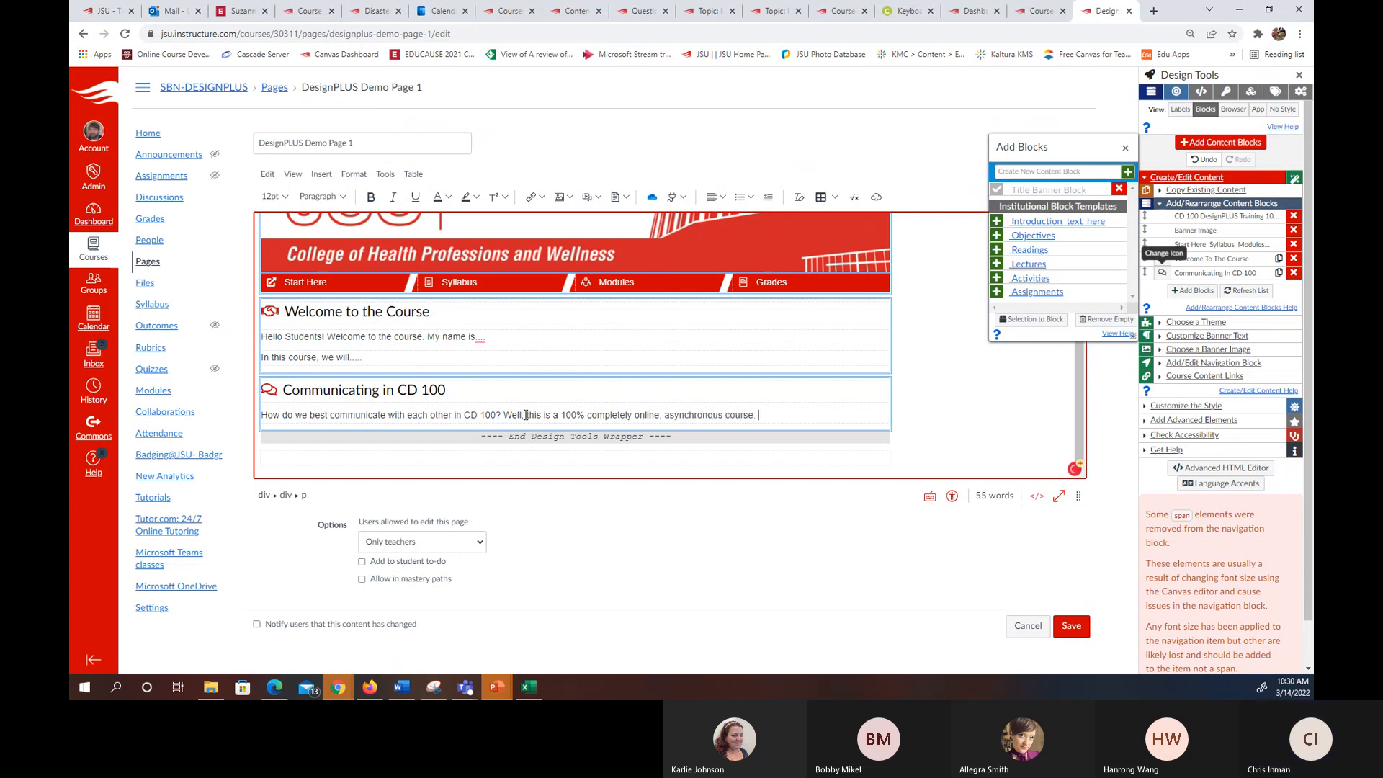
key("BackSpace")
key("BackSpace")
- Add "So, all communication takes place online using Canvas Inbox, Canvas Announcements, Assignment Feedback, Microsoft Teams, and Outlook email." to the communication paragraph
type("So, all communic")
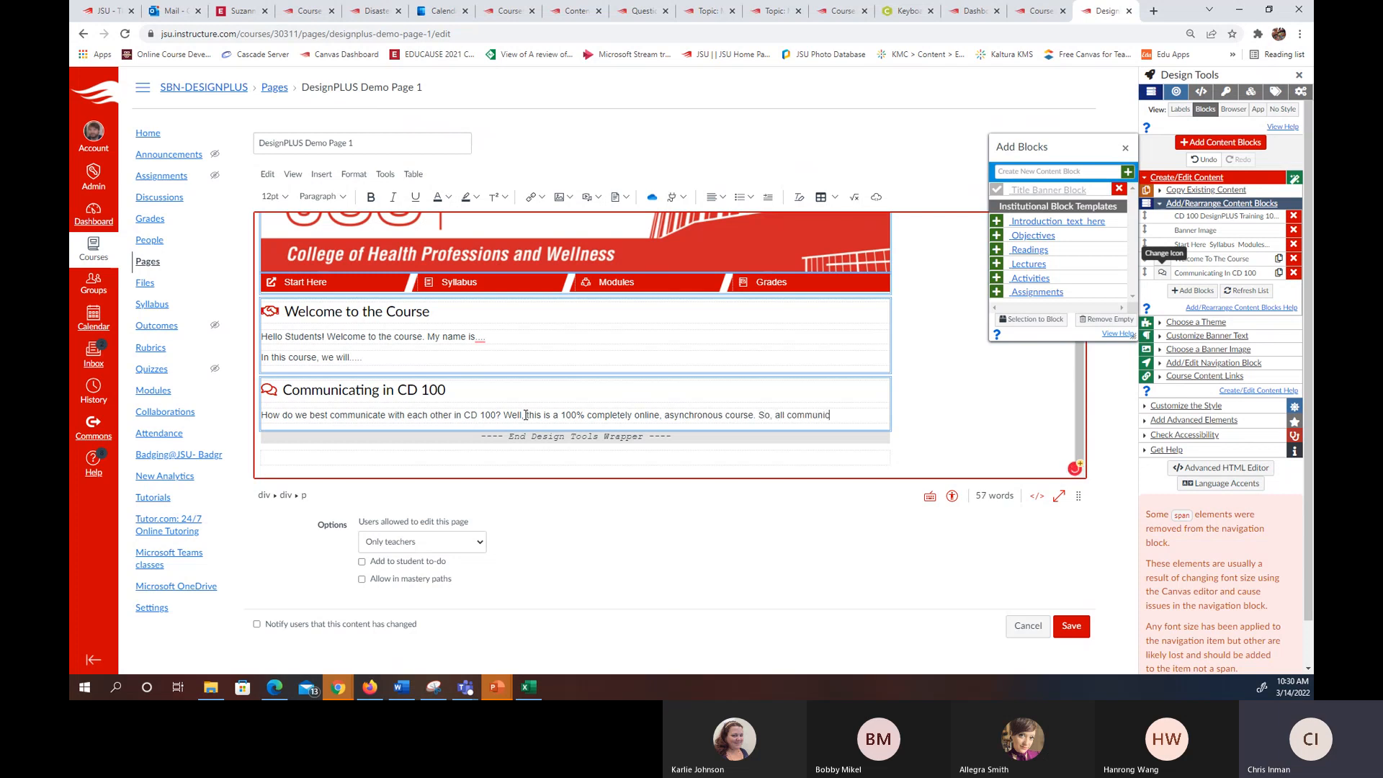
type("ation takes place online ")
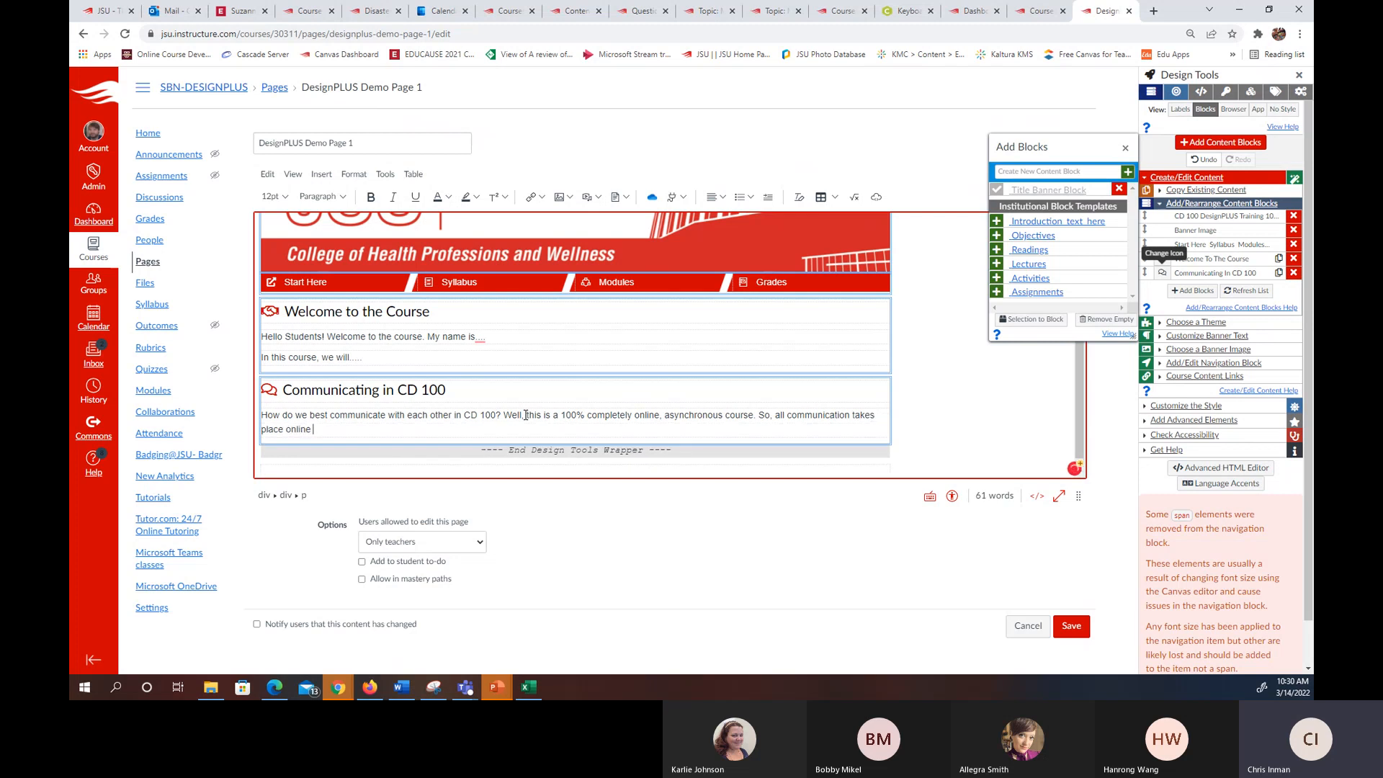
type("using Canvas Inbox, Canvas Announcements.")
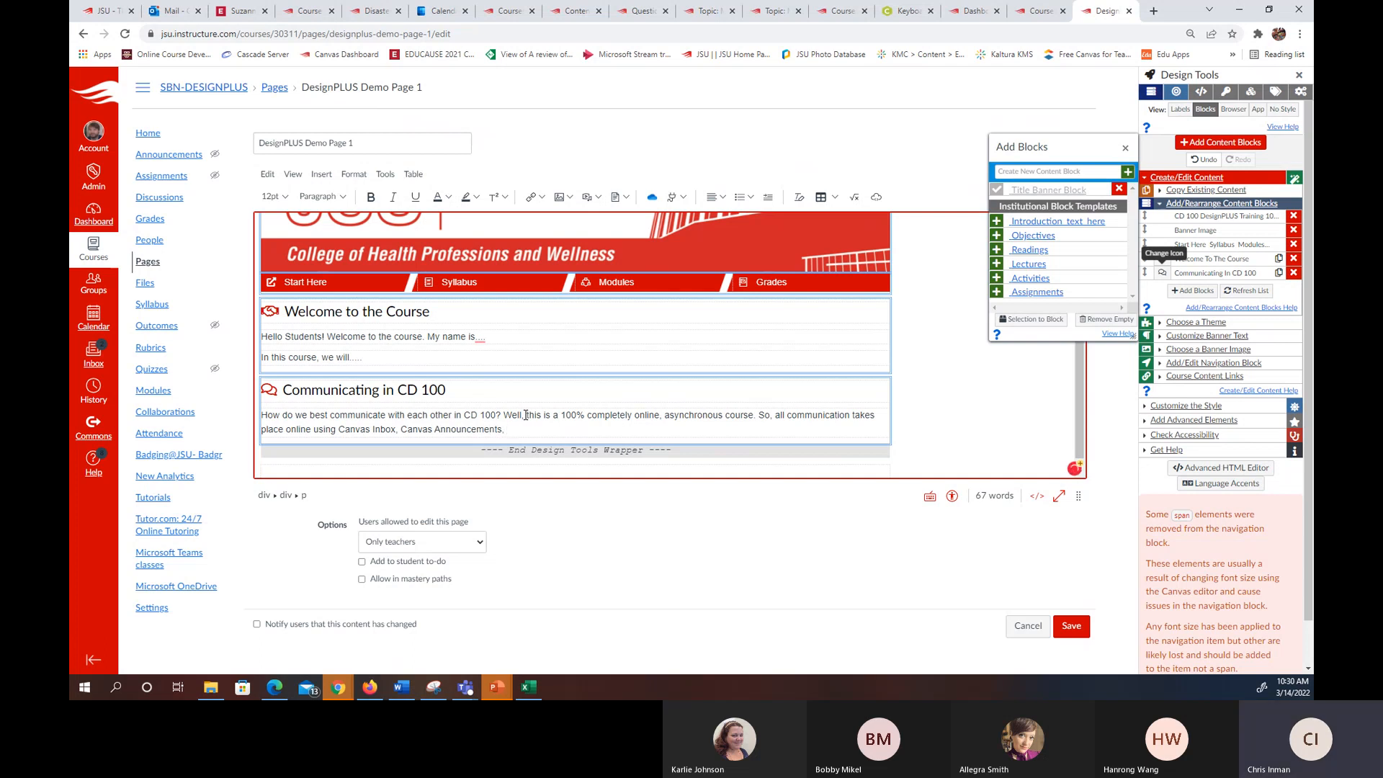
type(" Assignment Feedback")
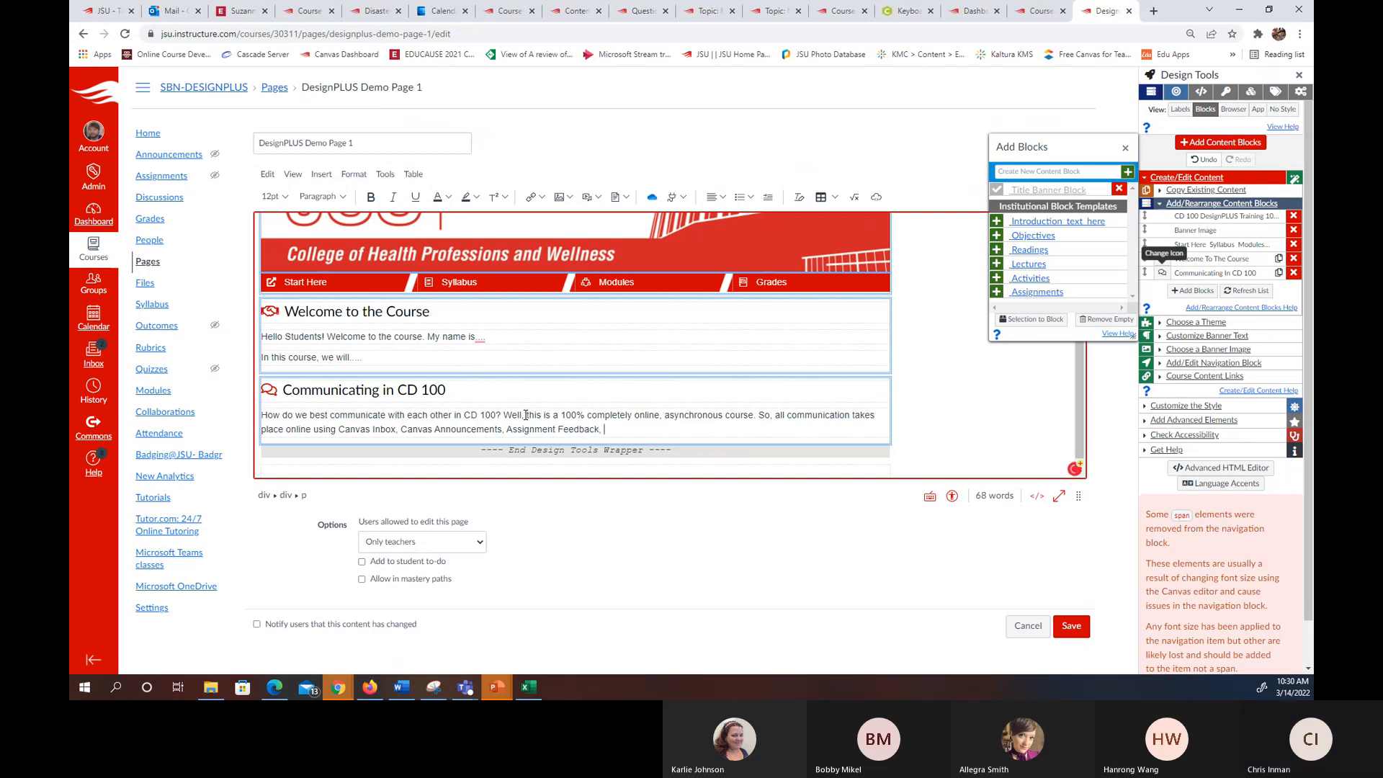
type(", Microsoft Teams.")
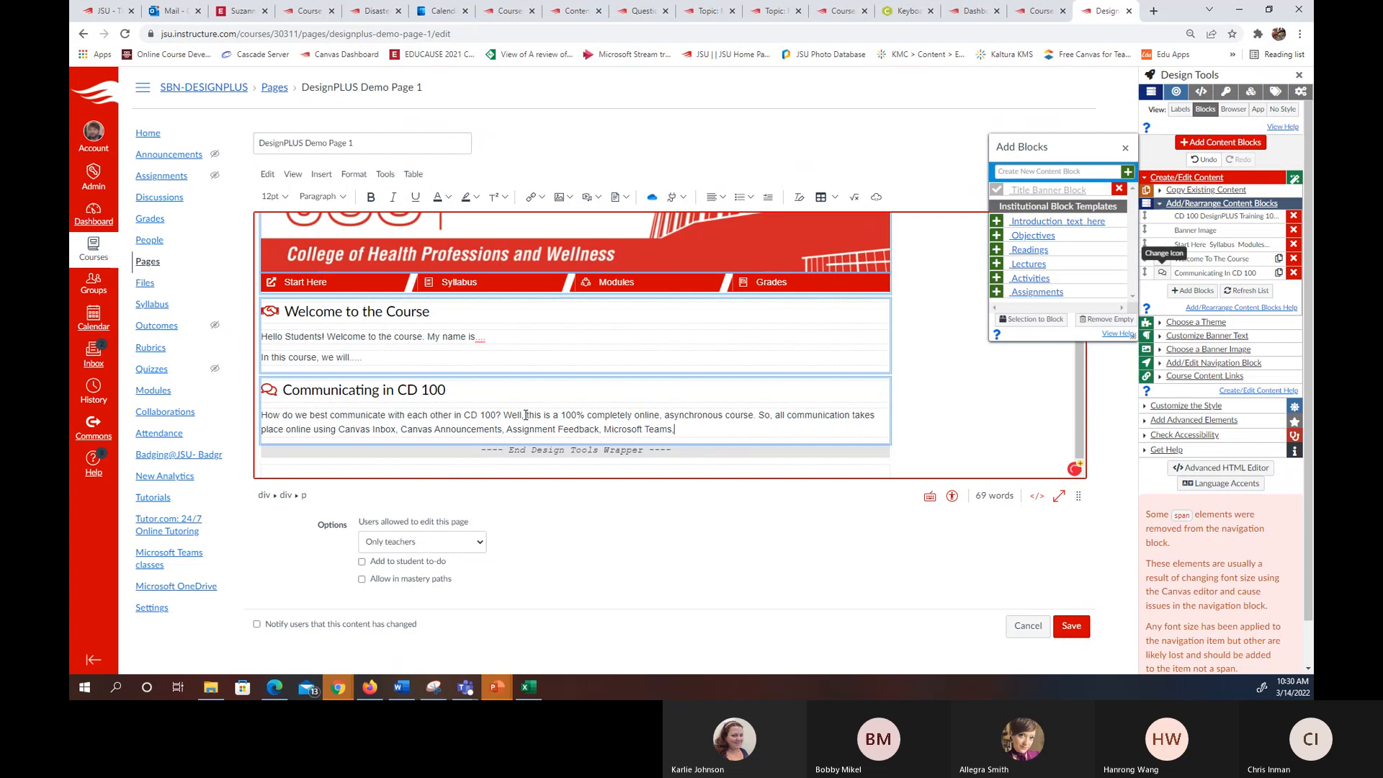
key("BackSpace")
type(", and")
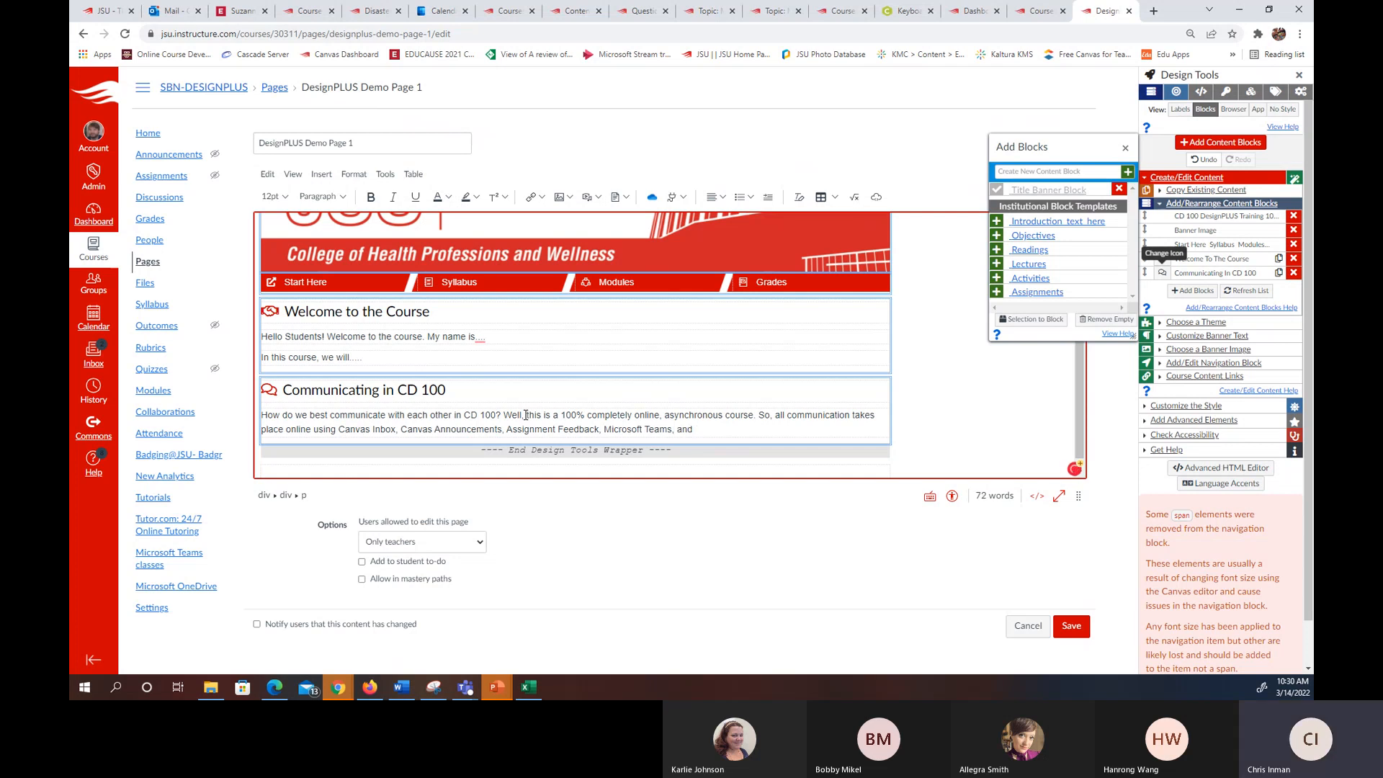
type(" Outlook")
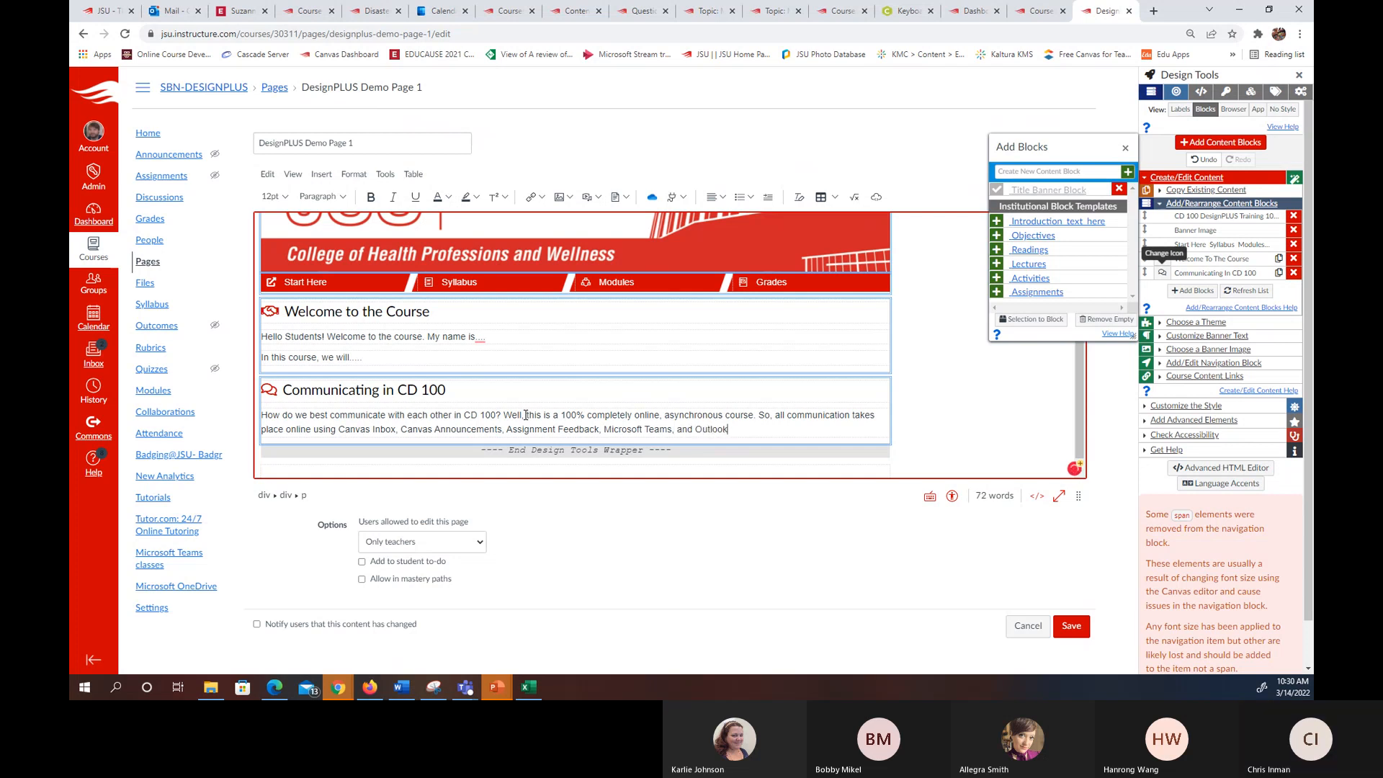
type(" email.")
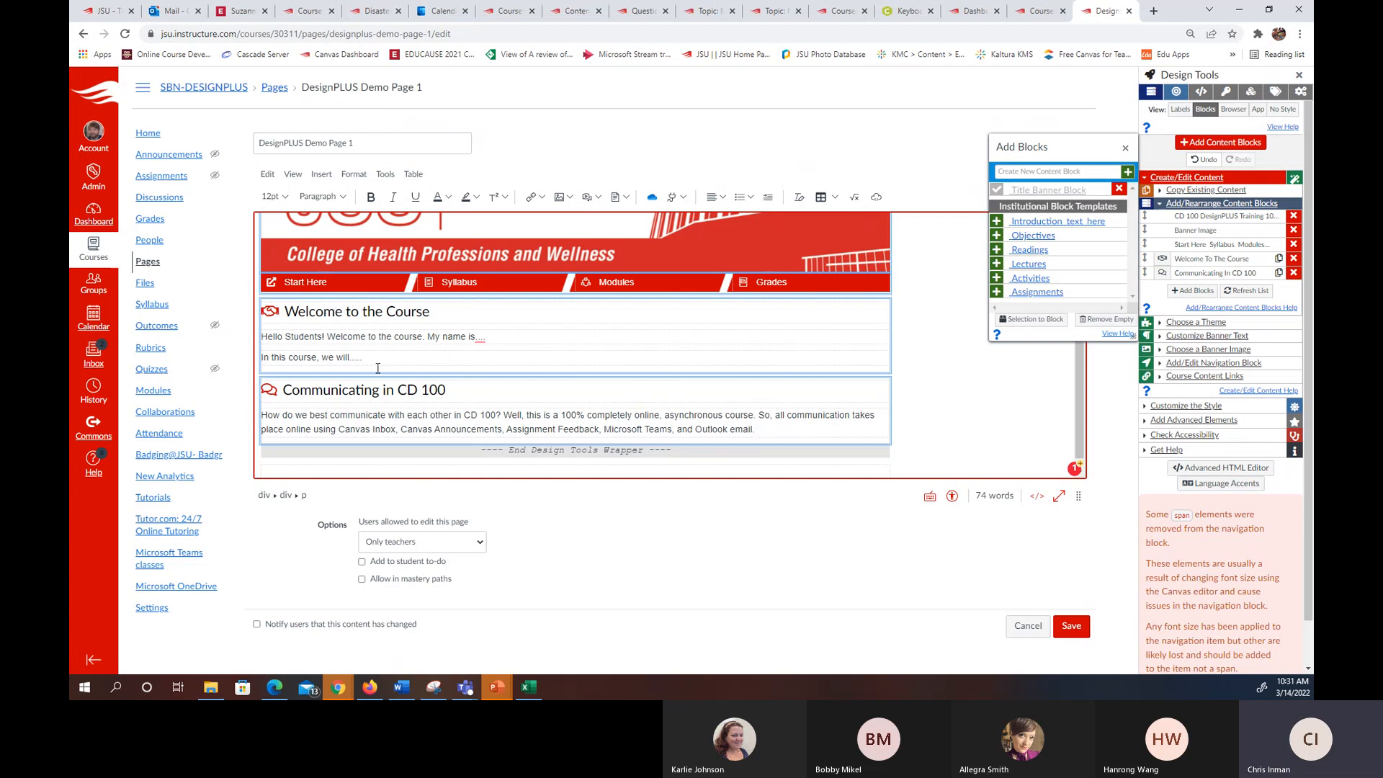
- Add an empty line below the welcome greeting and choose cti.jpg from the Pictures folder as an image upload for it
left_click(512, 339)
key("Return")
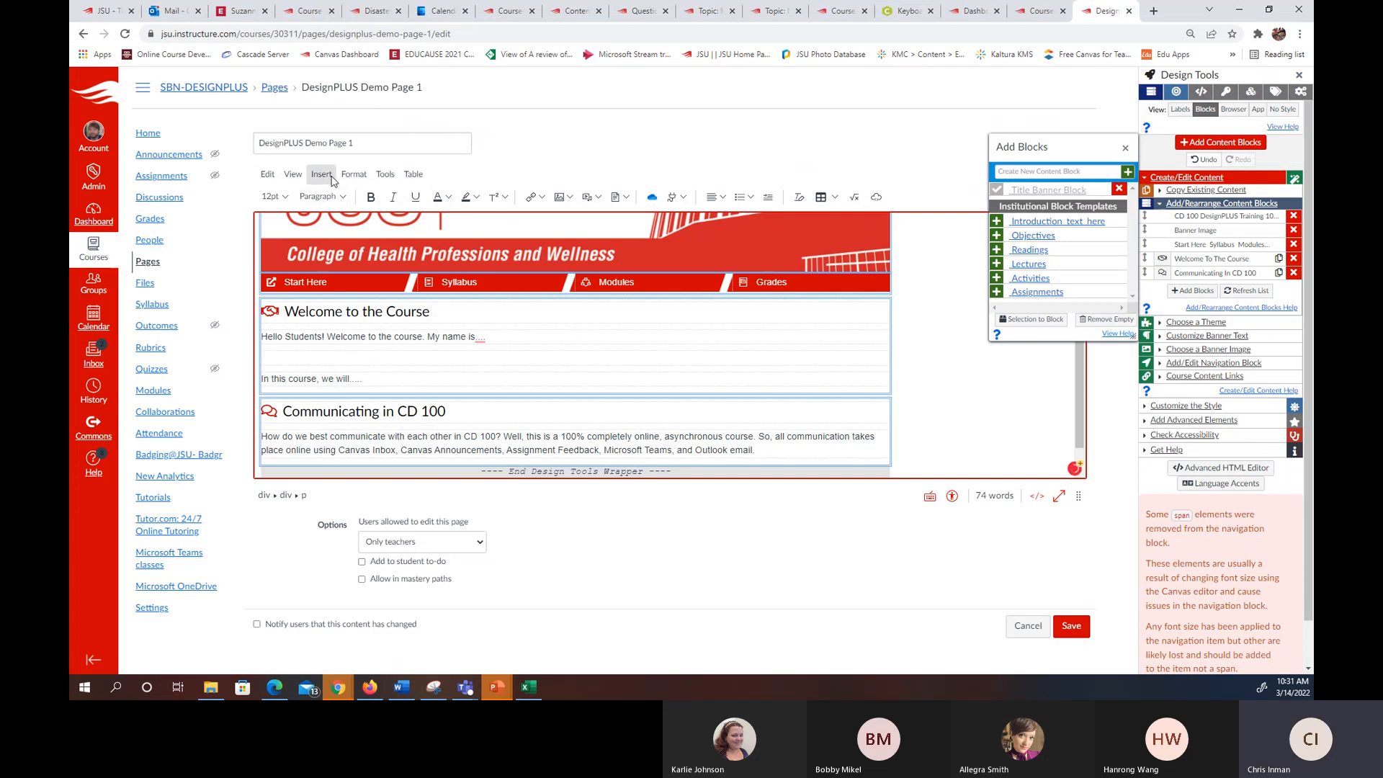
left_click(332, 177)
mouse_move(413, 177)
mouse_move(445, 197)
left_click(655, 145)
left_click(569, 198)
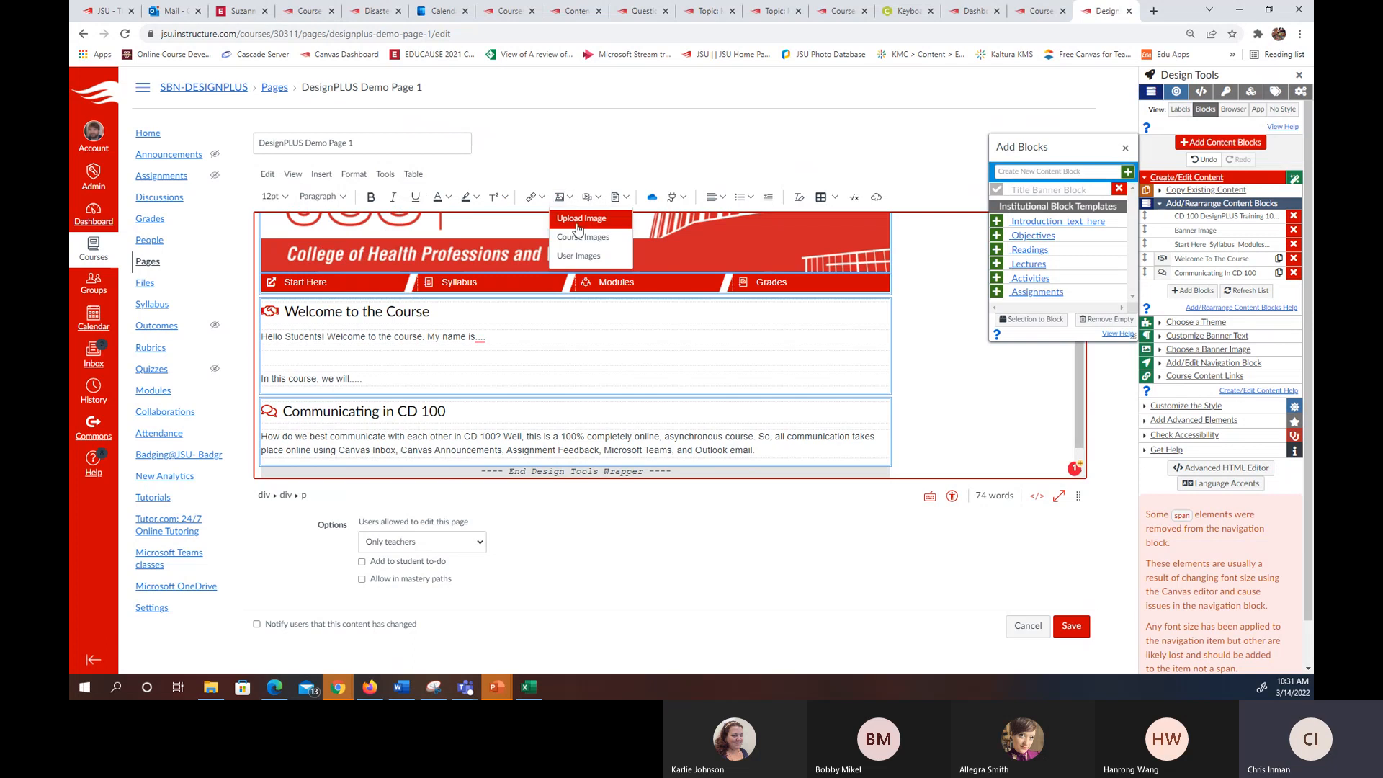
left_click(581, 228)
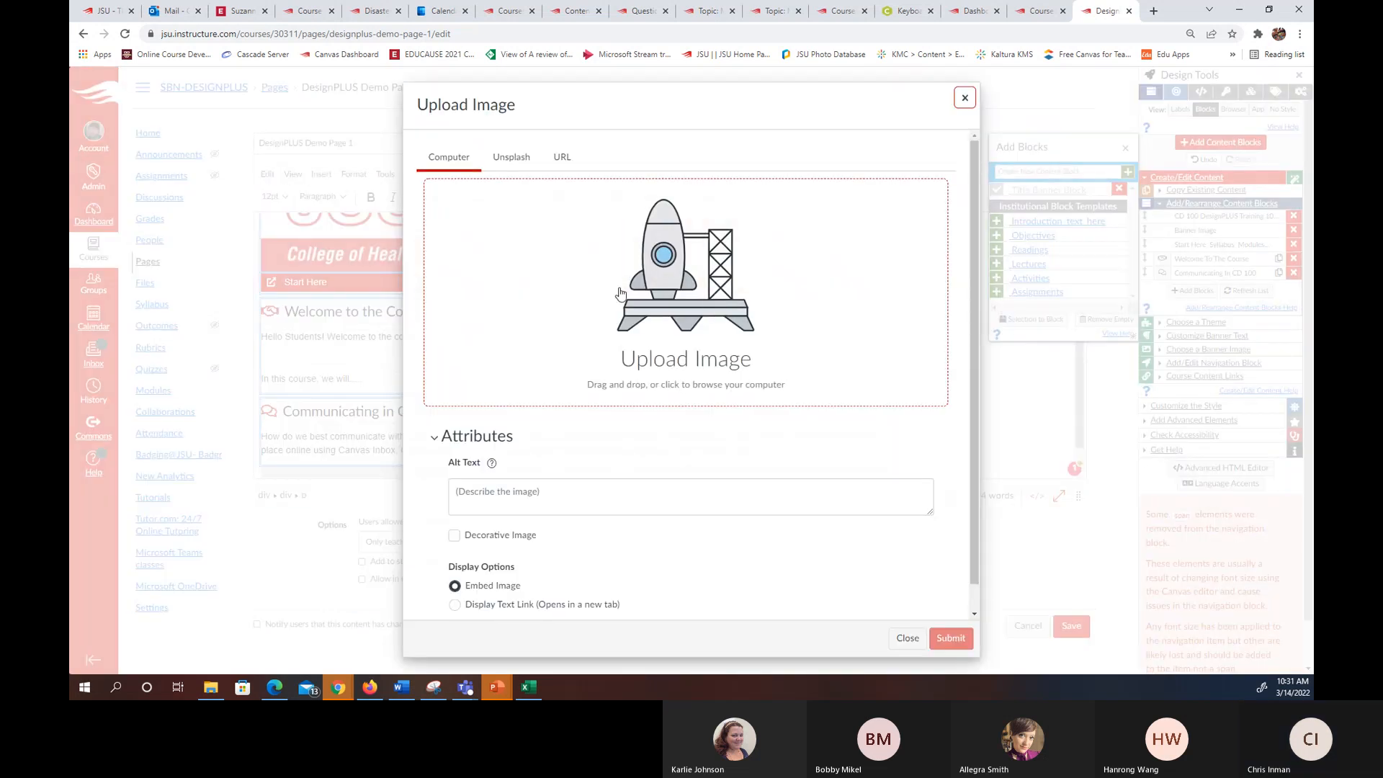
left_click(873, 341)
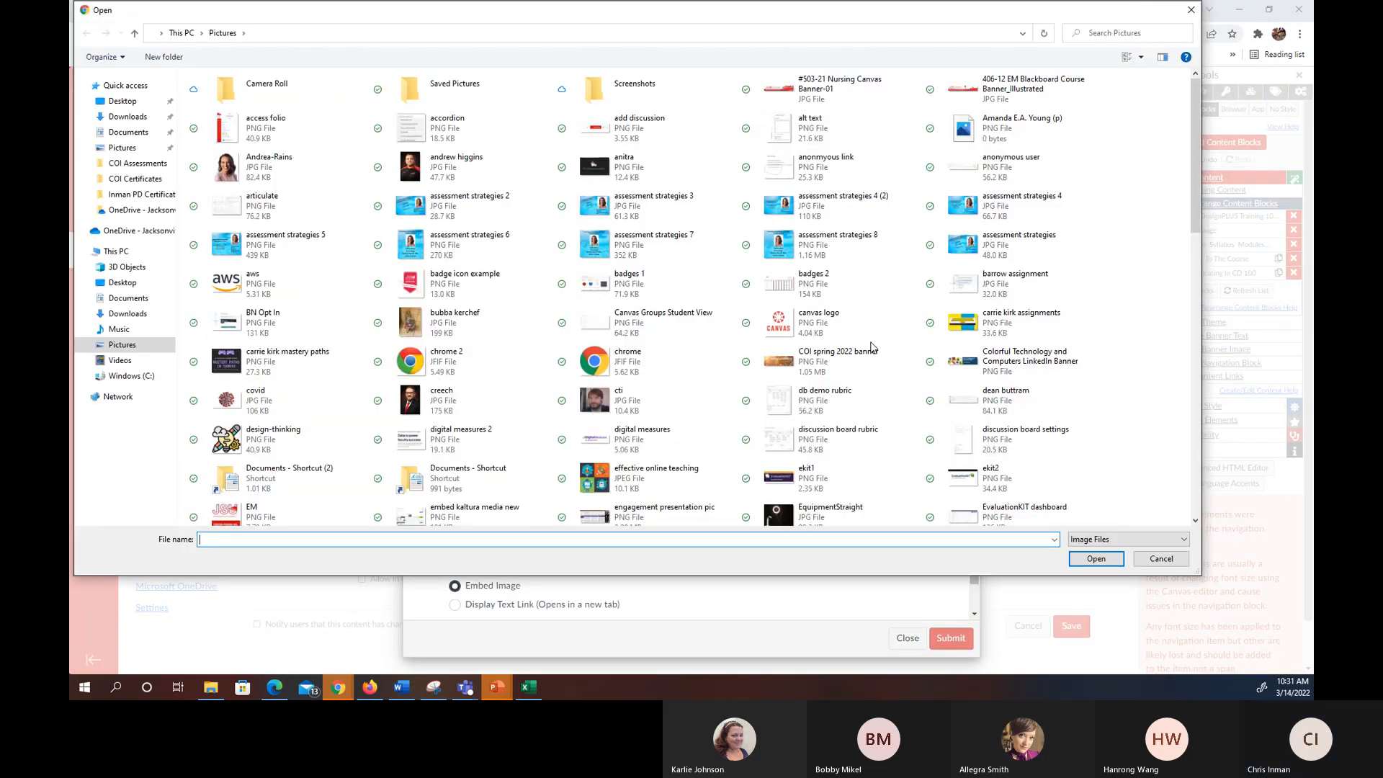
left_click(628, 398)
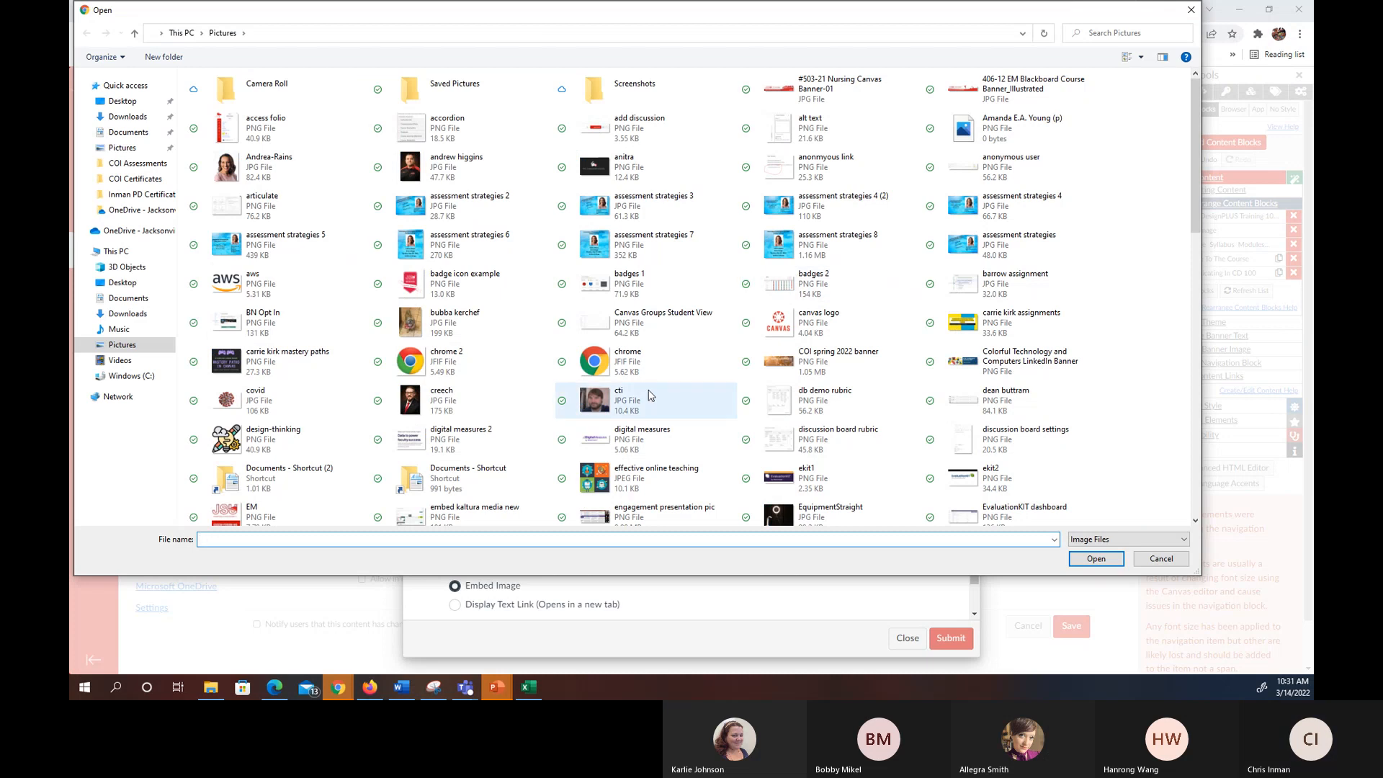
left_click(1095, 559)
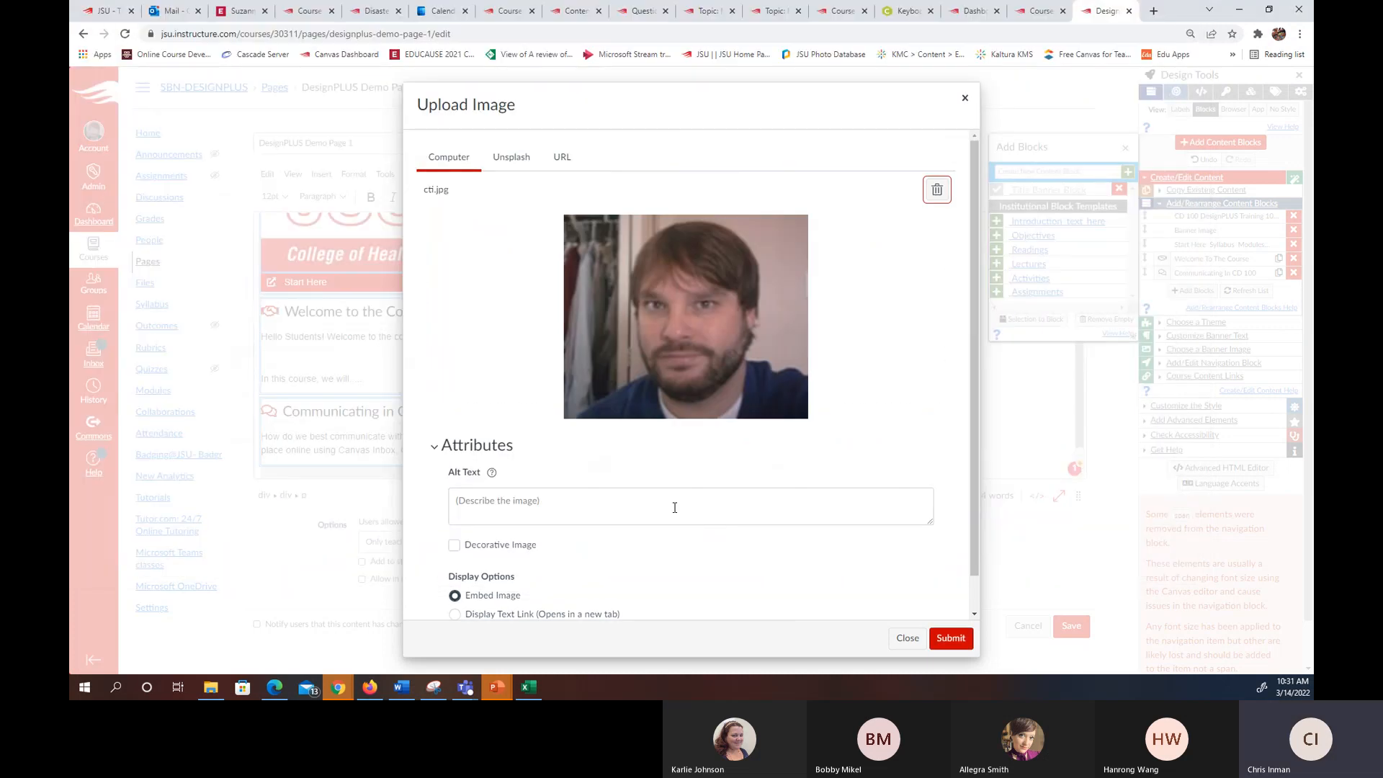
- Enter the instructor's title and name as the image's alt text and submit it as an embedded image
left_click(638, 502)
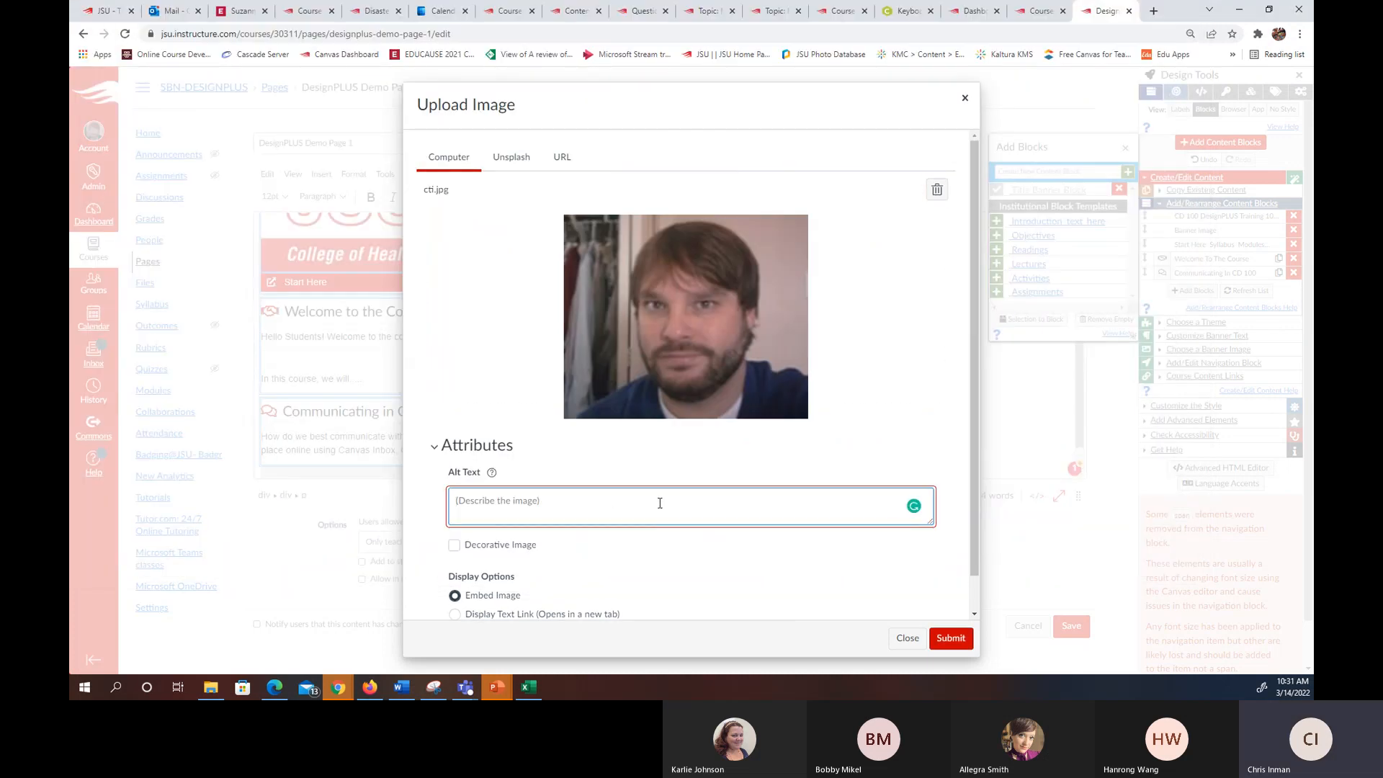
type("Dr. Chris Inman")
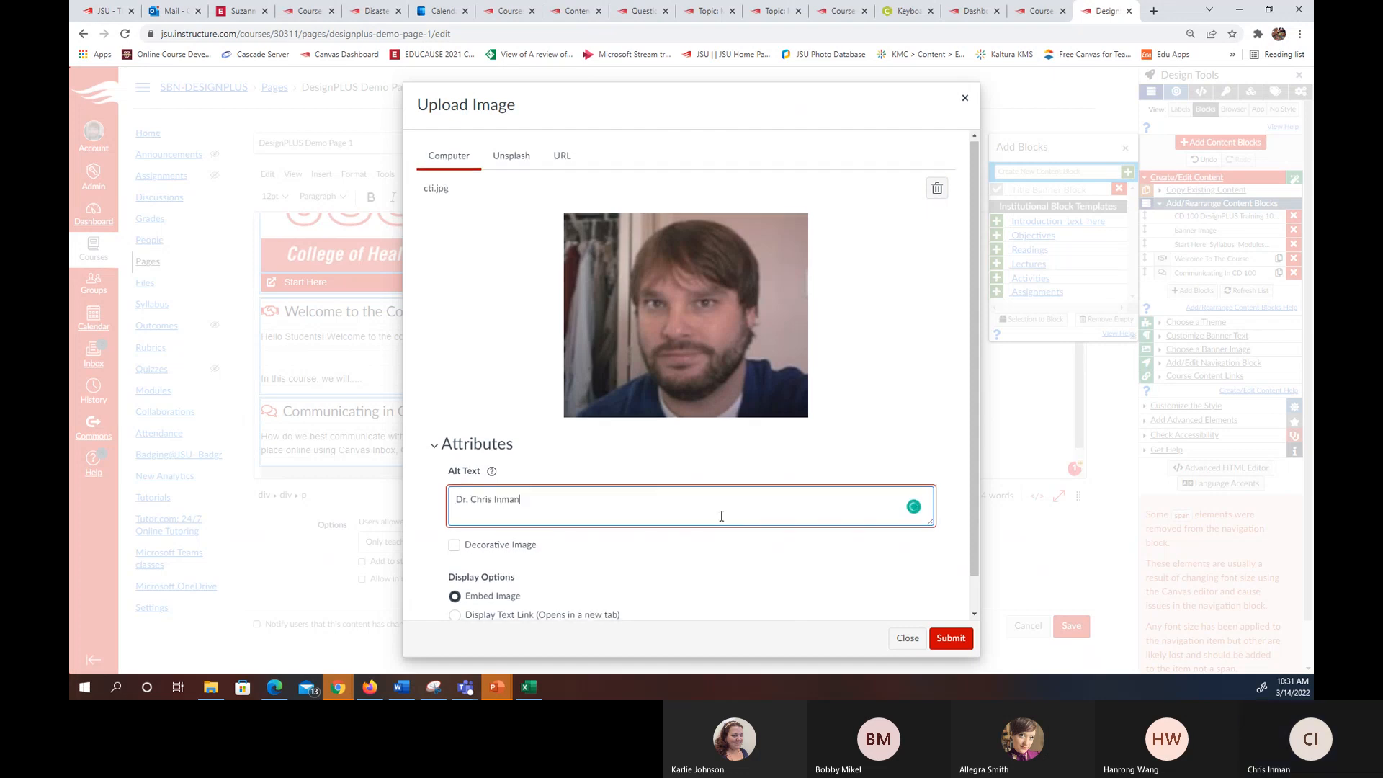
scroll(721, 511, "down", 1)
left_click(942, 639)
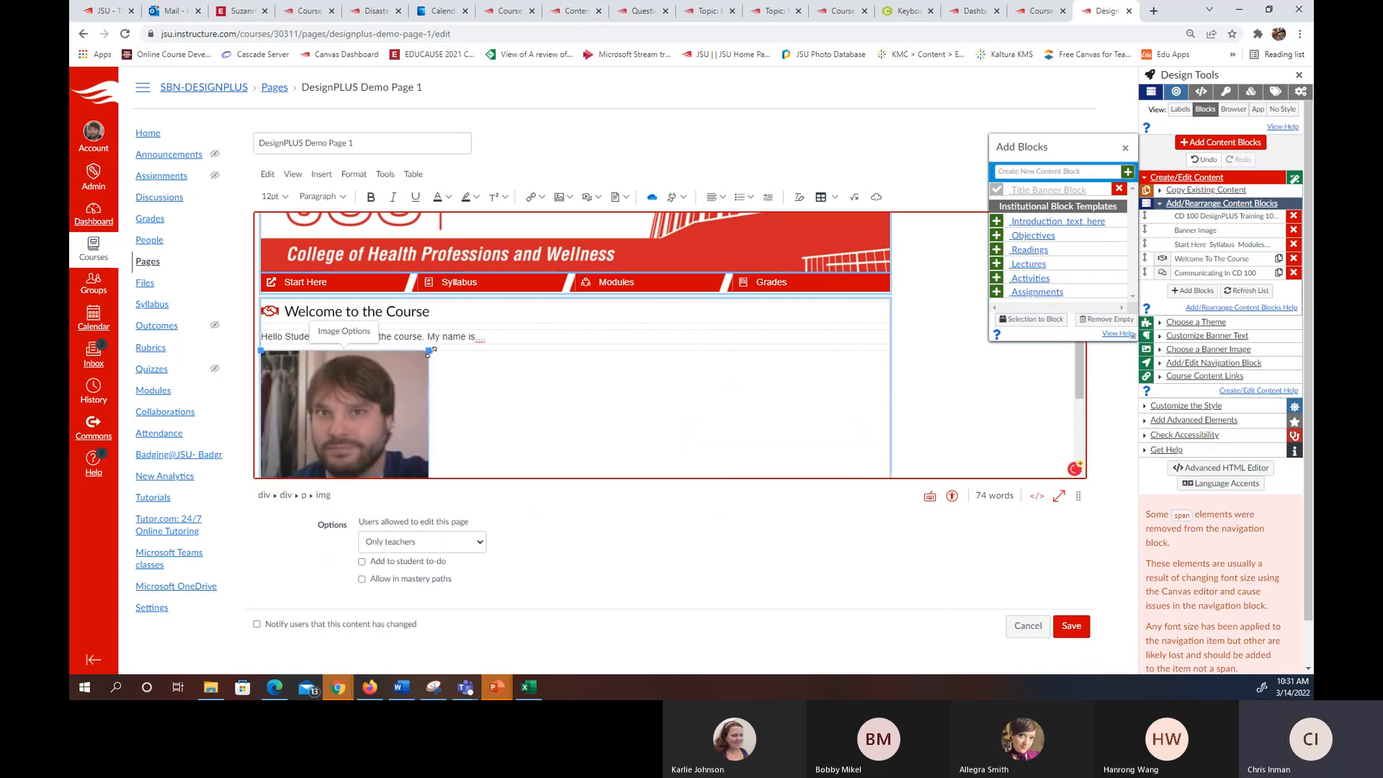
- Shrink the photo in the welcome block to about two thirds of its inserted size
left_click_drag(430, 352, 376, 351)
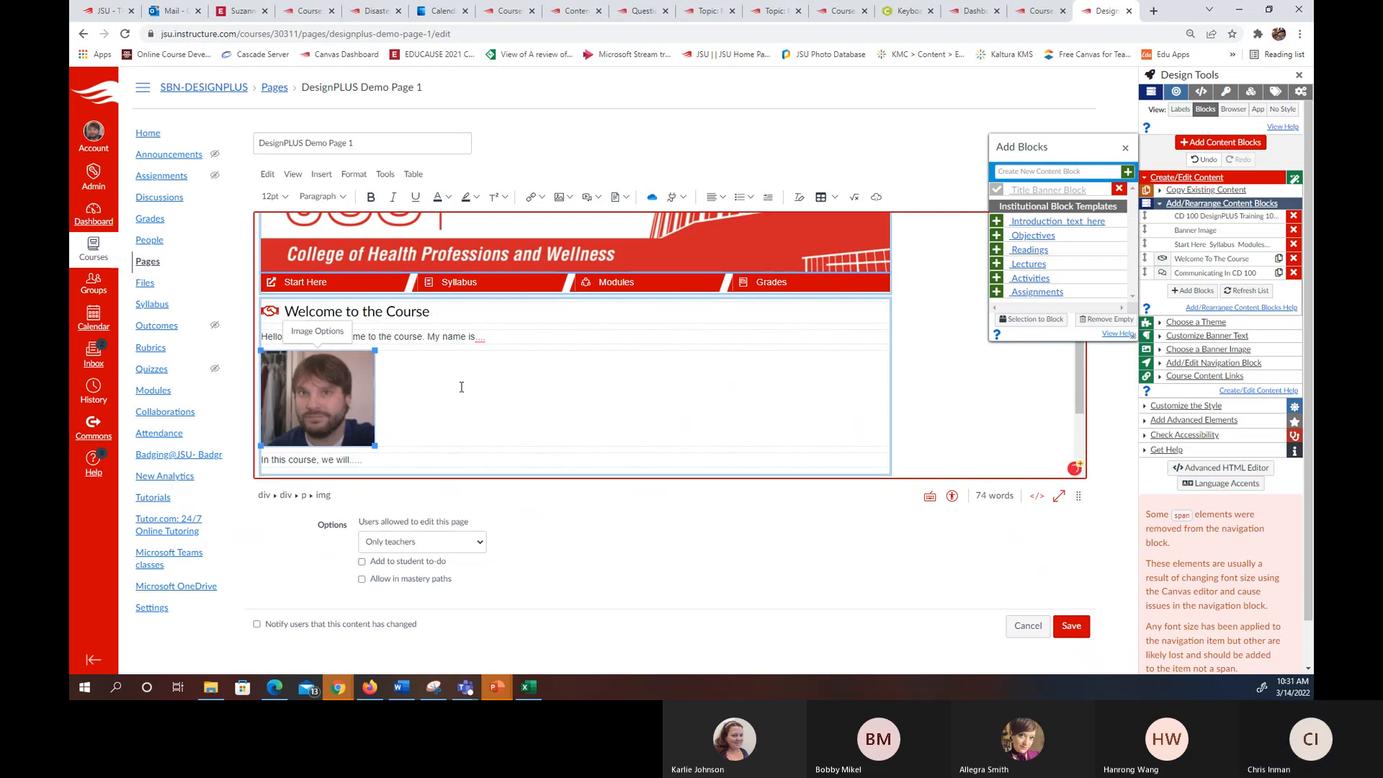
scroll(826, 331, "down", 2)
left_click(772, 344)
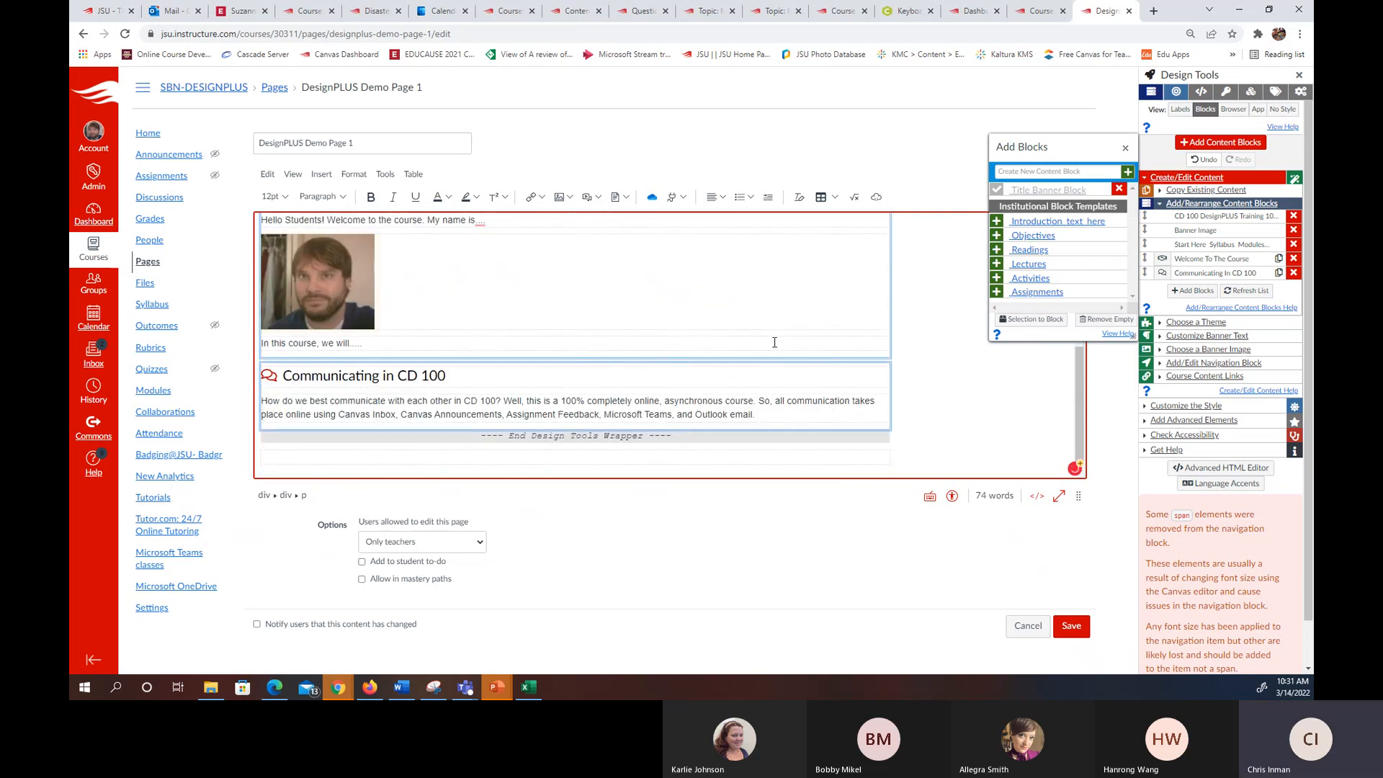
- Create a content block titled "Let's Start the Course!!!" below the communication block
left_click(796, 461)
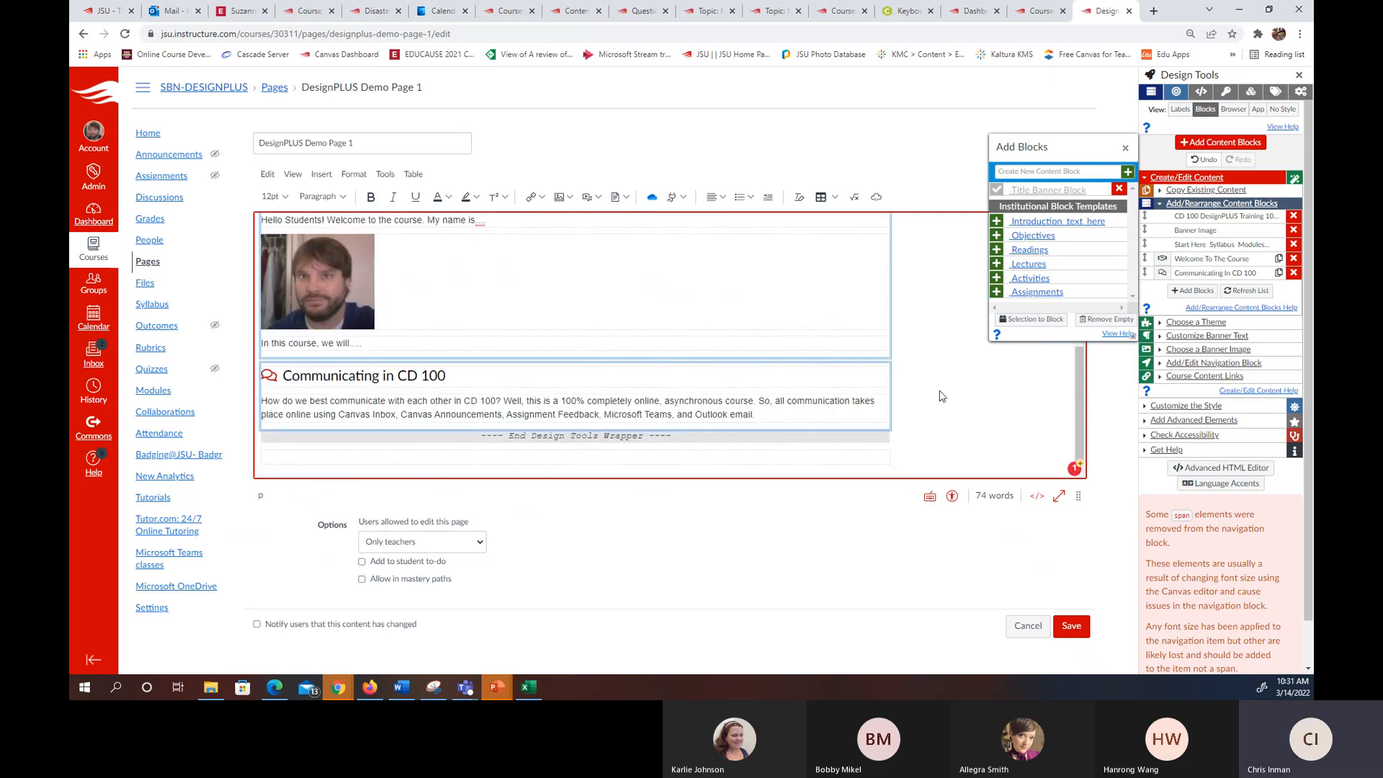
left_click(1062, 171)
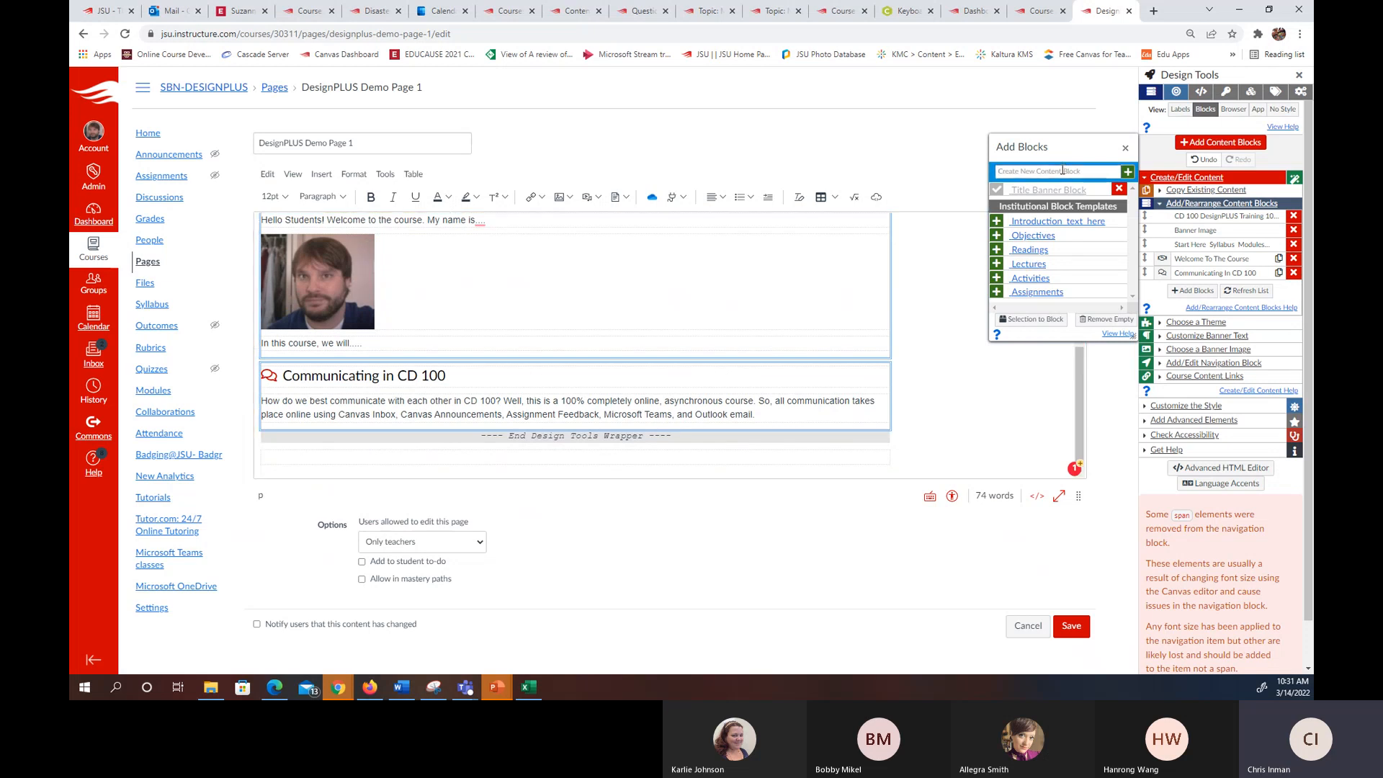
type("Let's Start the Course!!!")
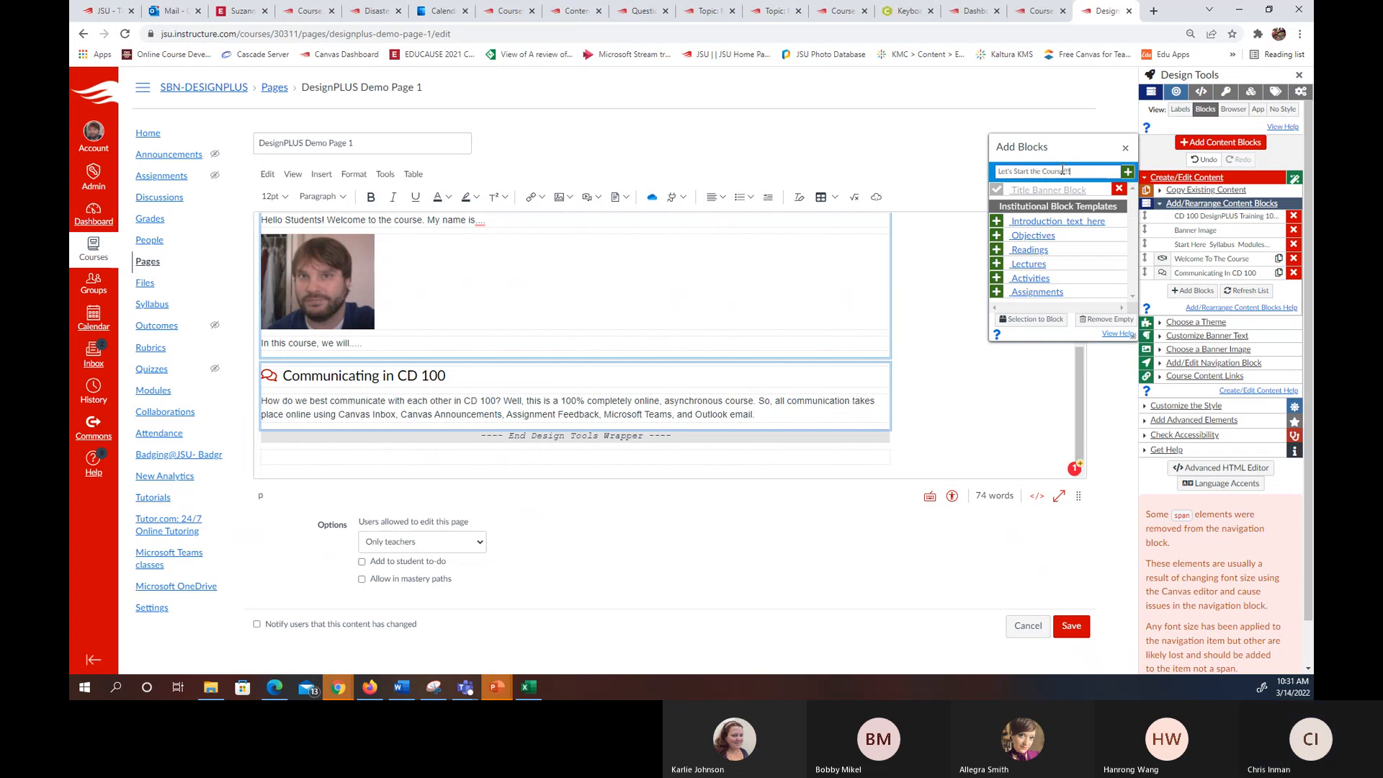
left_click(1127, 172)
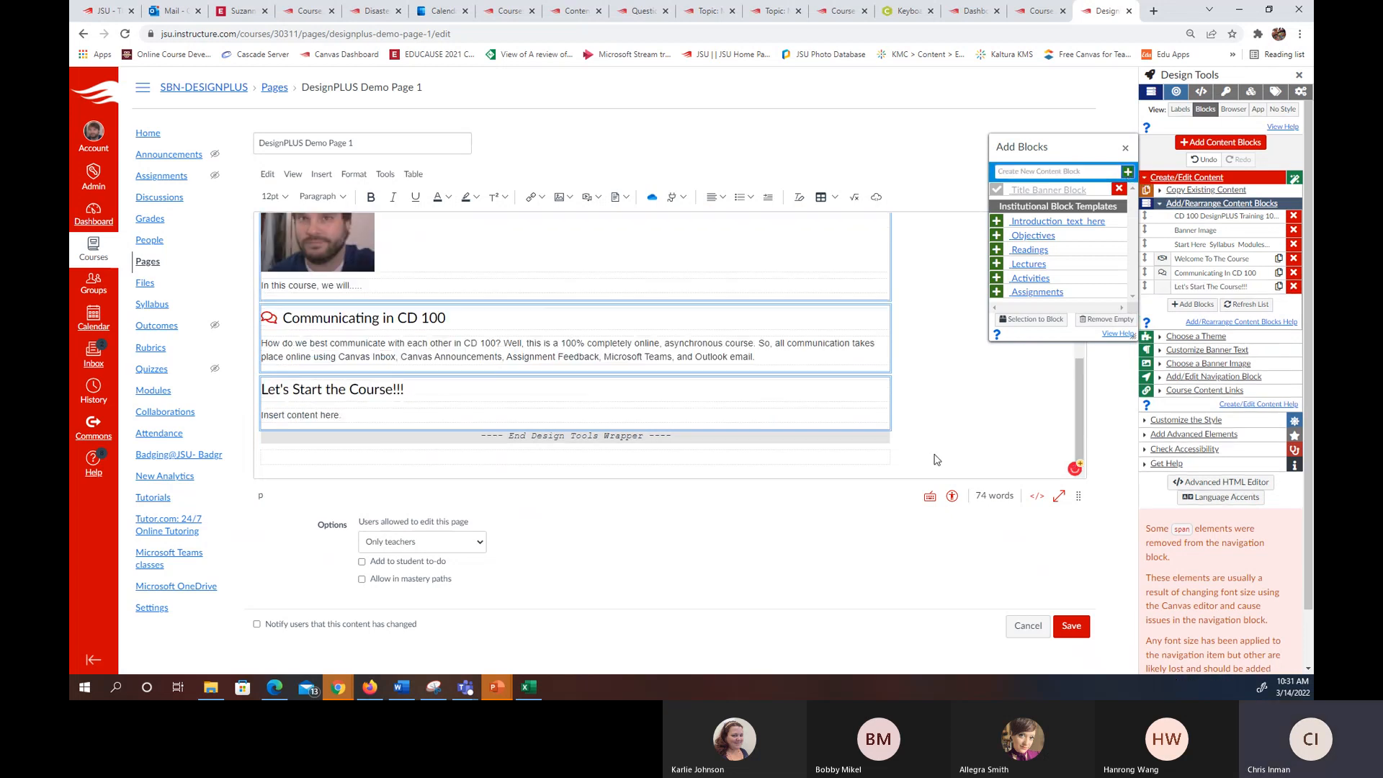
- Search the custom icons for "go" and "car", assign the solid front-view car icon to the Let's Start the Course!!! block, and close the icons
left_click(1066, 170)
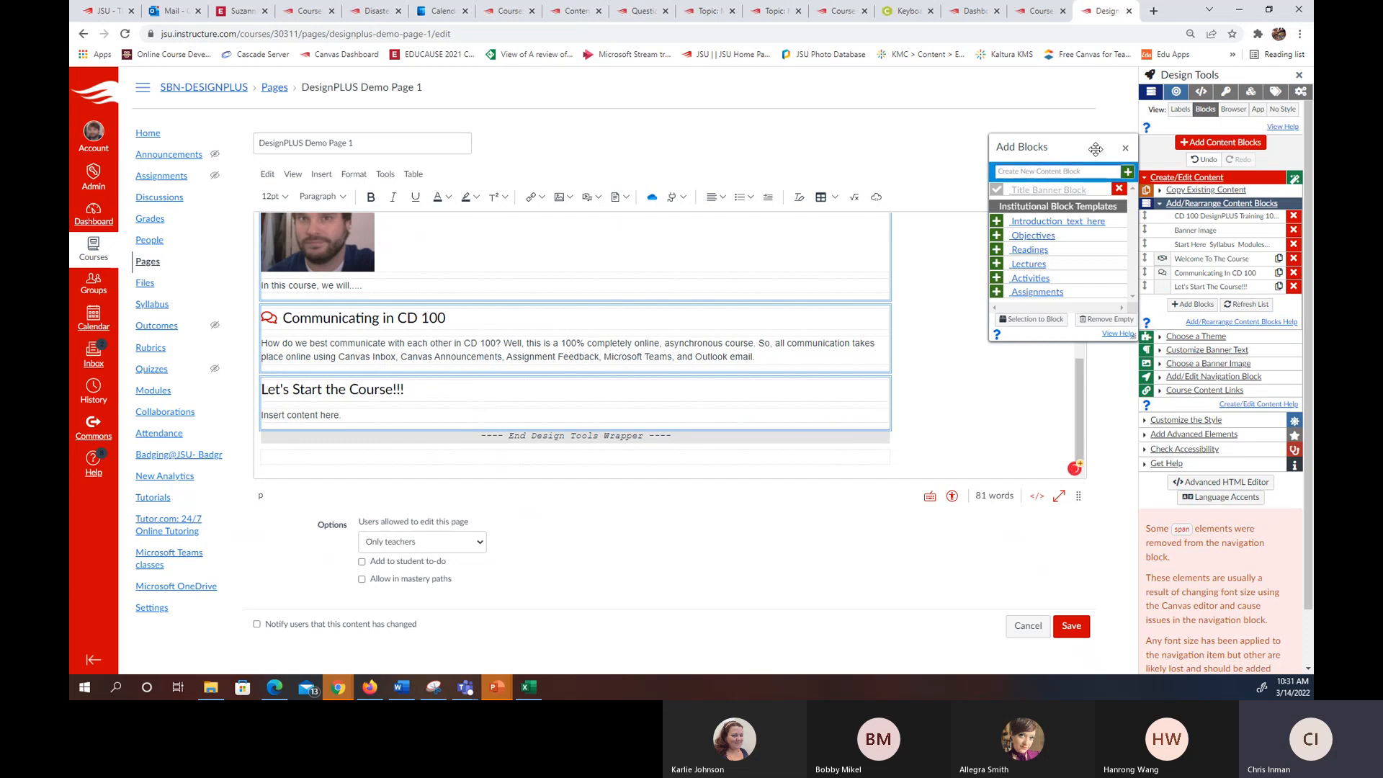
left_click(1162, 287)
left_click_drag(1011, 123, 927, 127)
type("go")
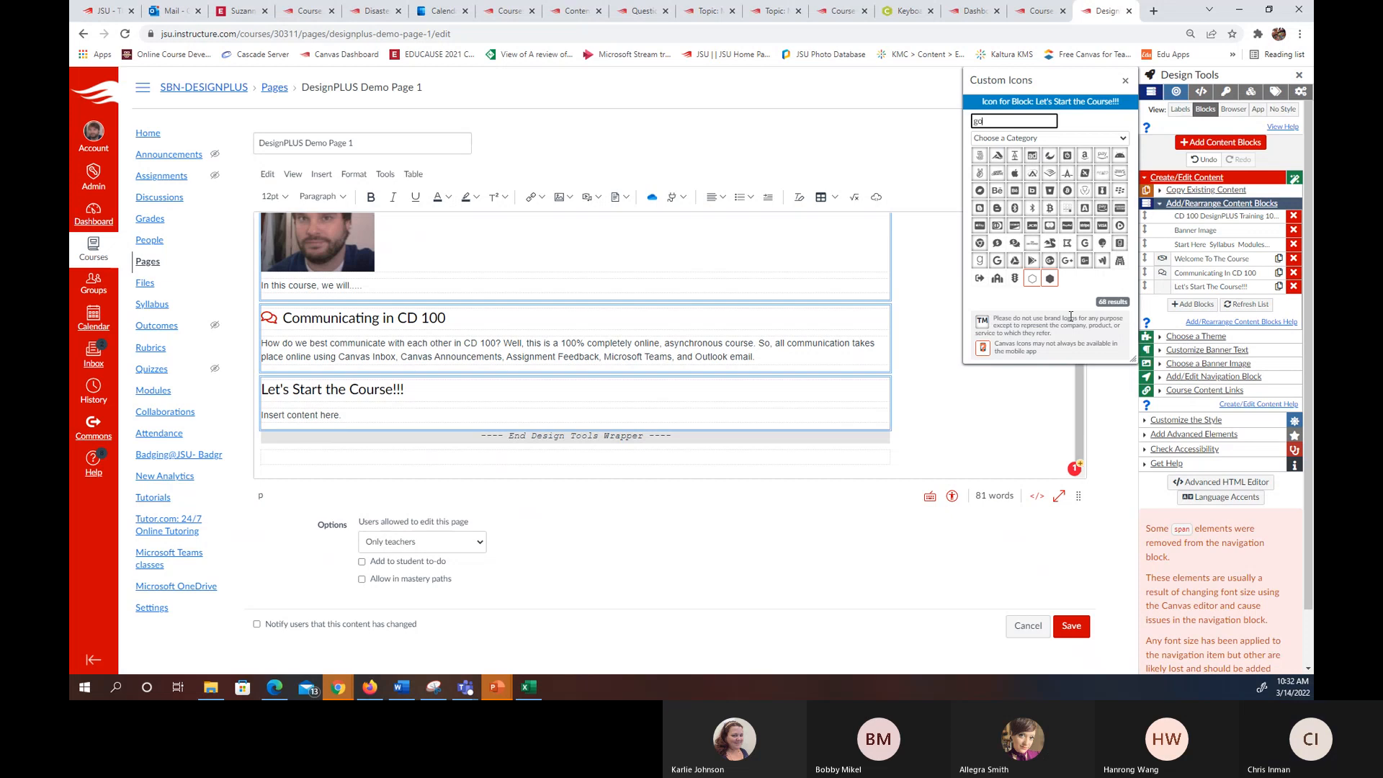
left_click_drag(1005, 121, 929, 127)
type("car")
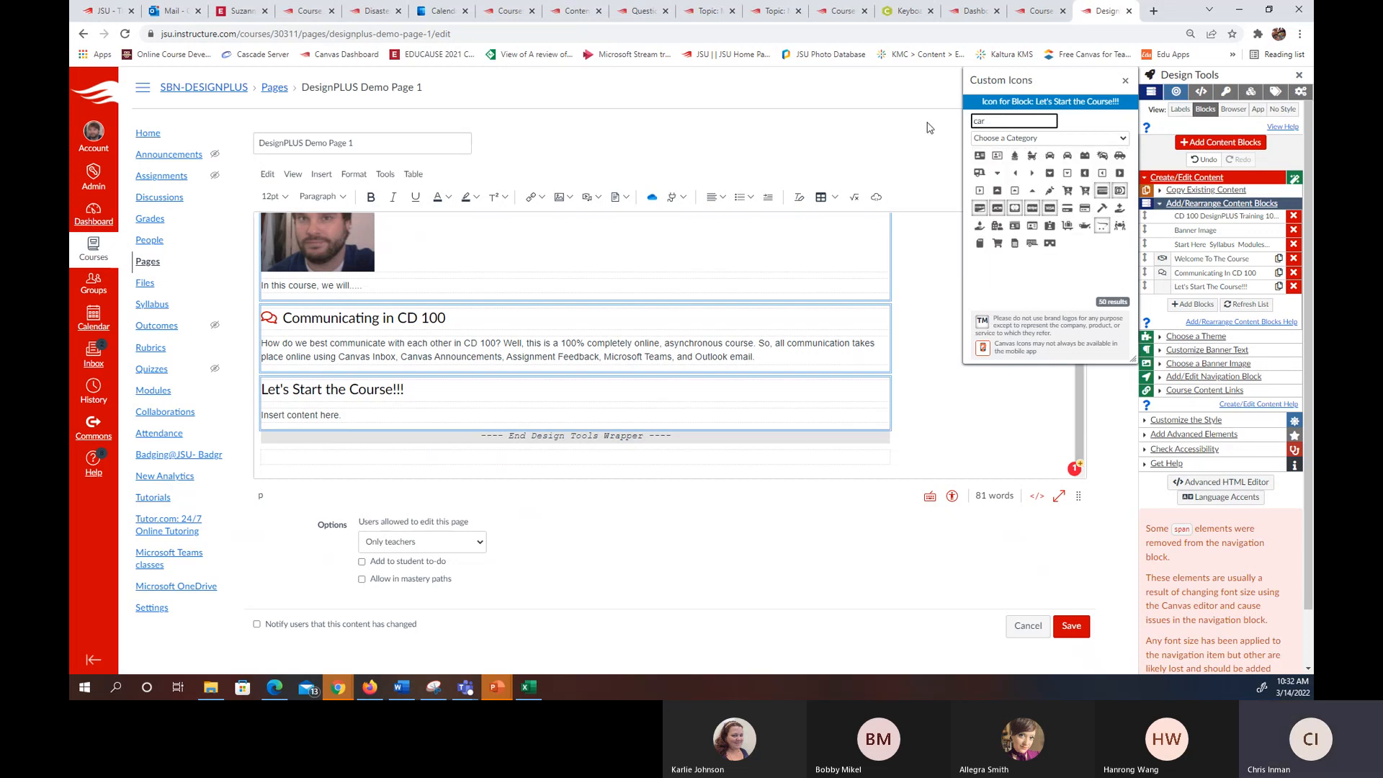
left_click(1119, 156)
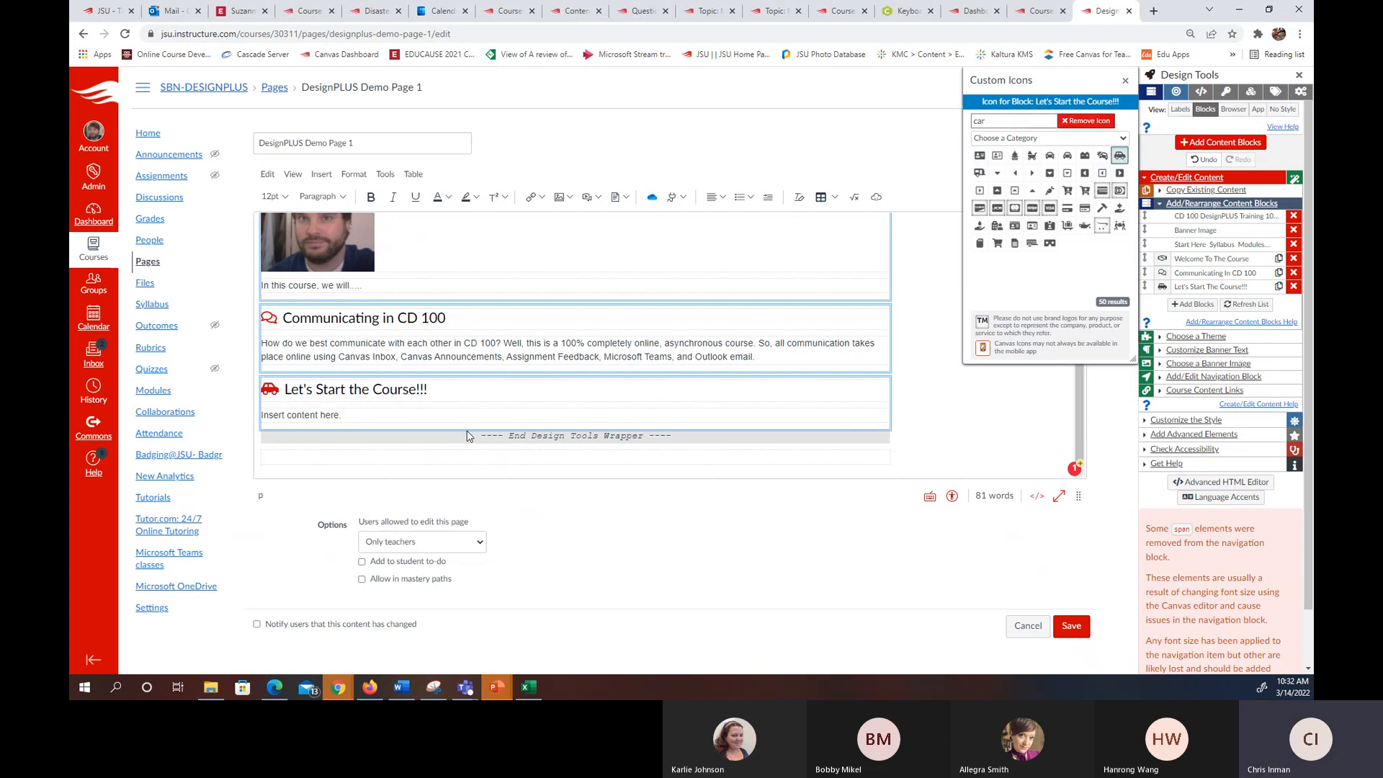
scroll(554, 403, "up", 1)
scroll(638, 376, "up", 2)
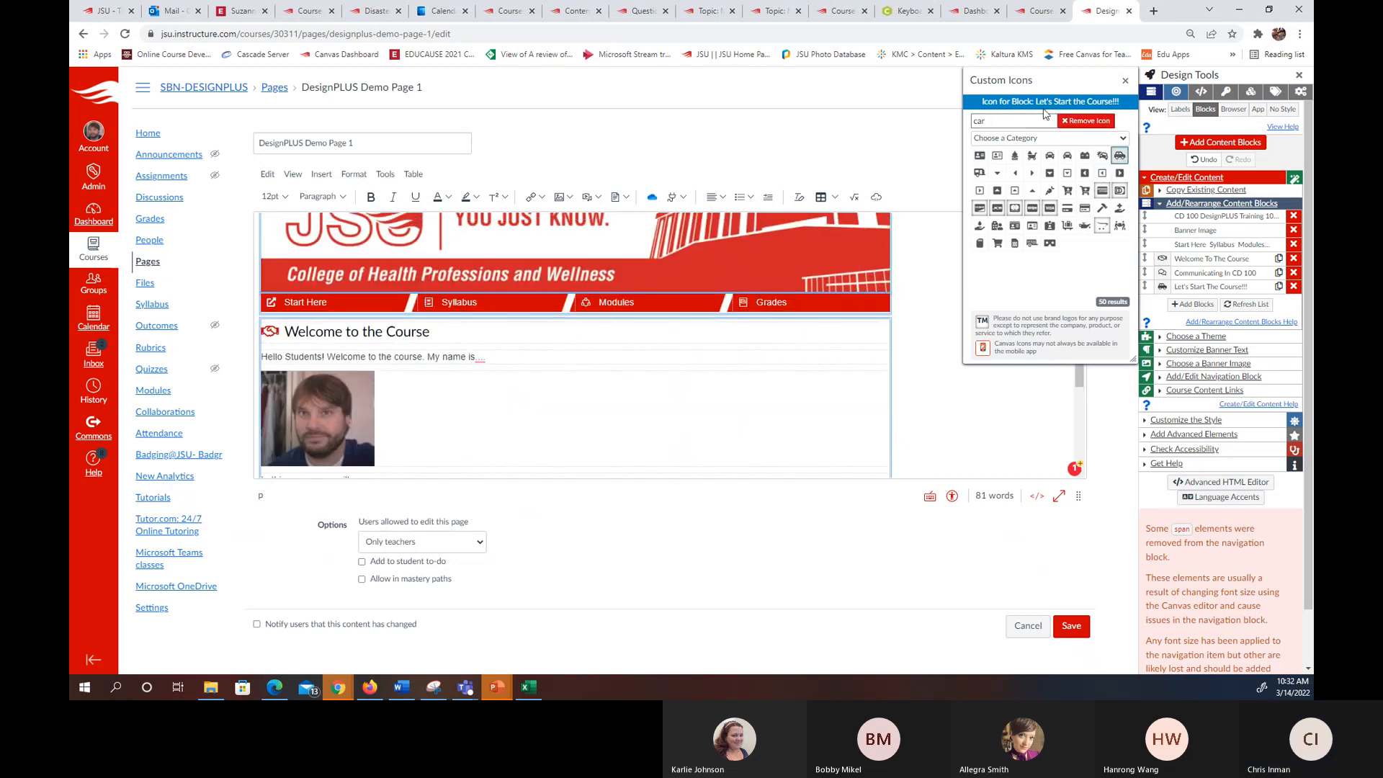
left_click(1125, 81)
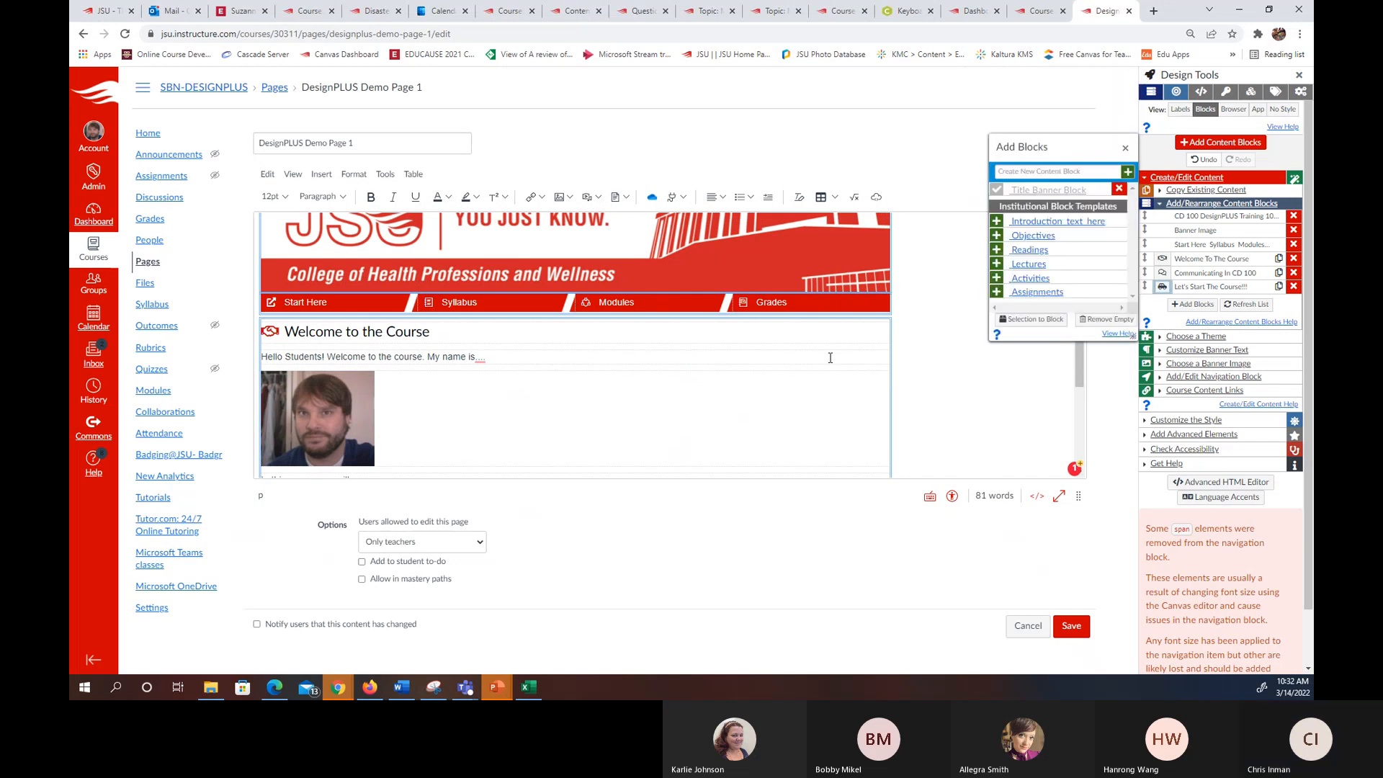
- Save the demo page and look over its banner, navigation links and content blocks as displayed
scroll(781, 344, "down", 3)
left_click(1073, 629)
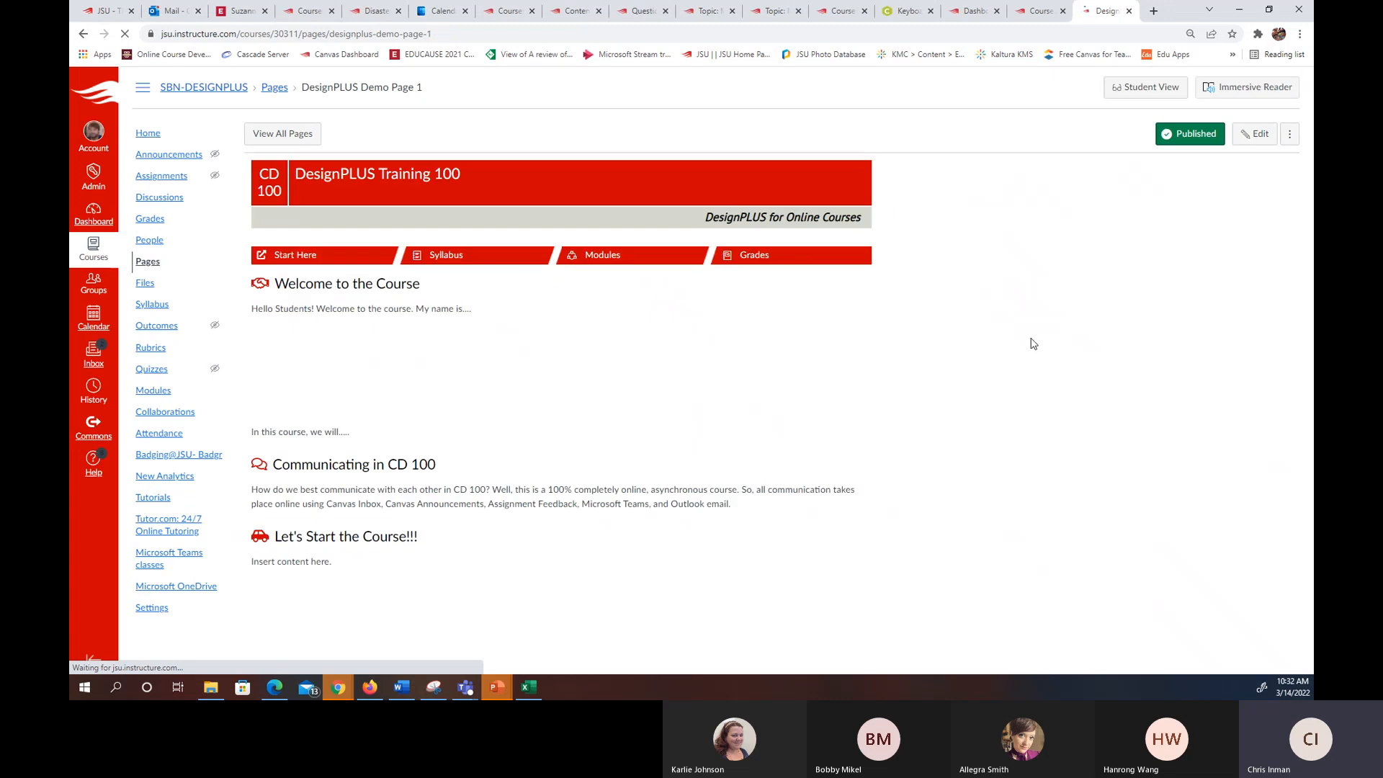
scroll(1034, 336, "down", 1)
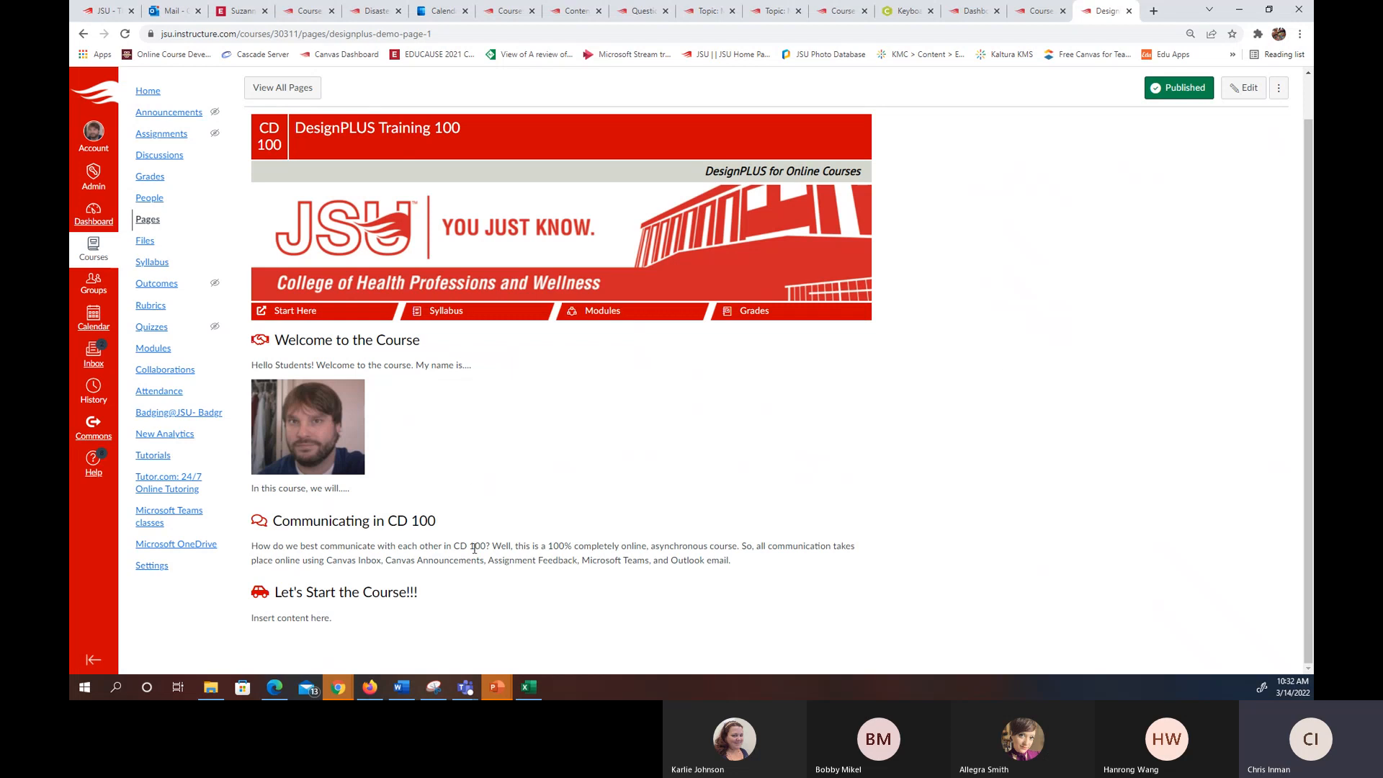
scroll(854, 425, "up", 1)
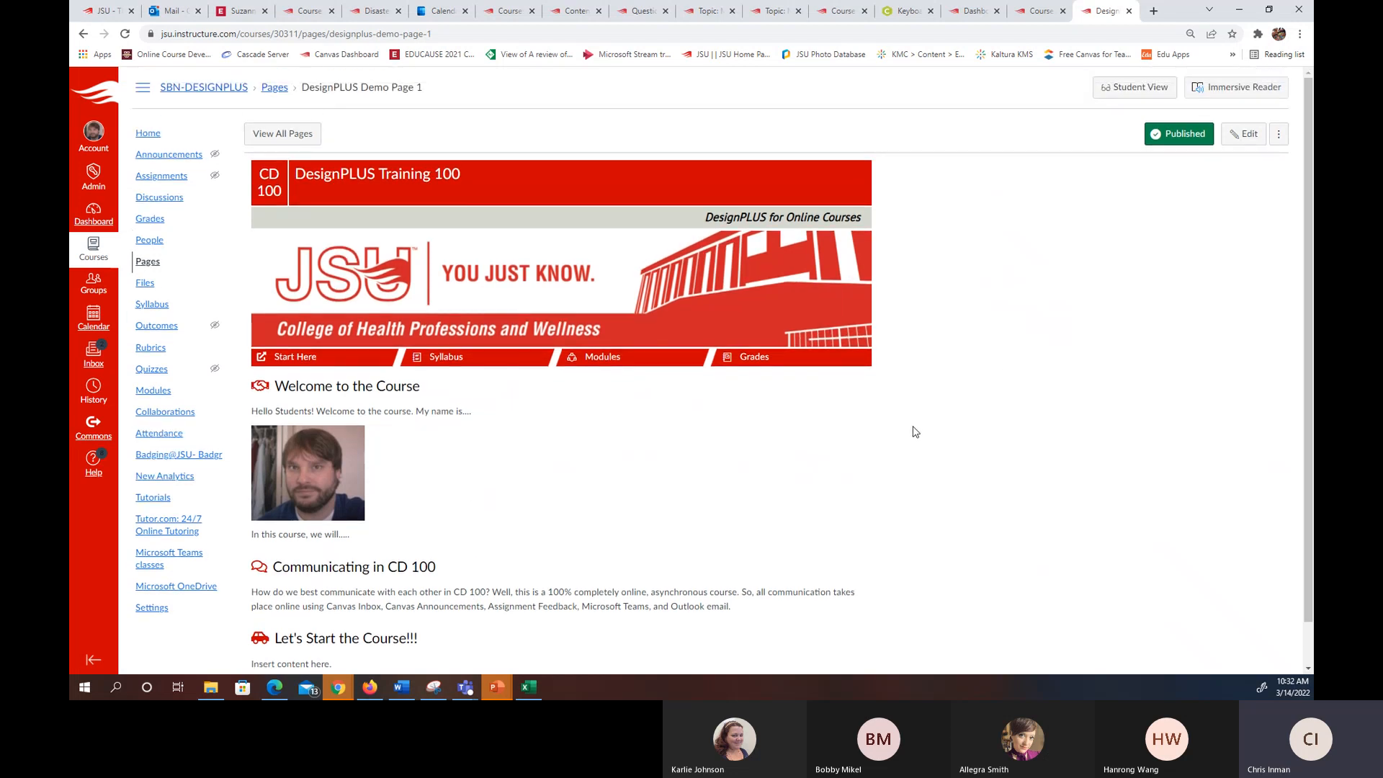
scroll(1026, 393, "down", 1)
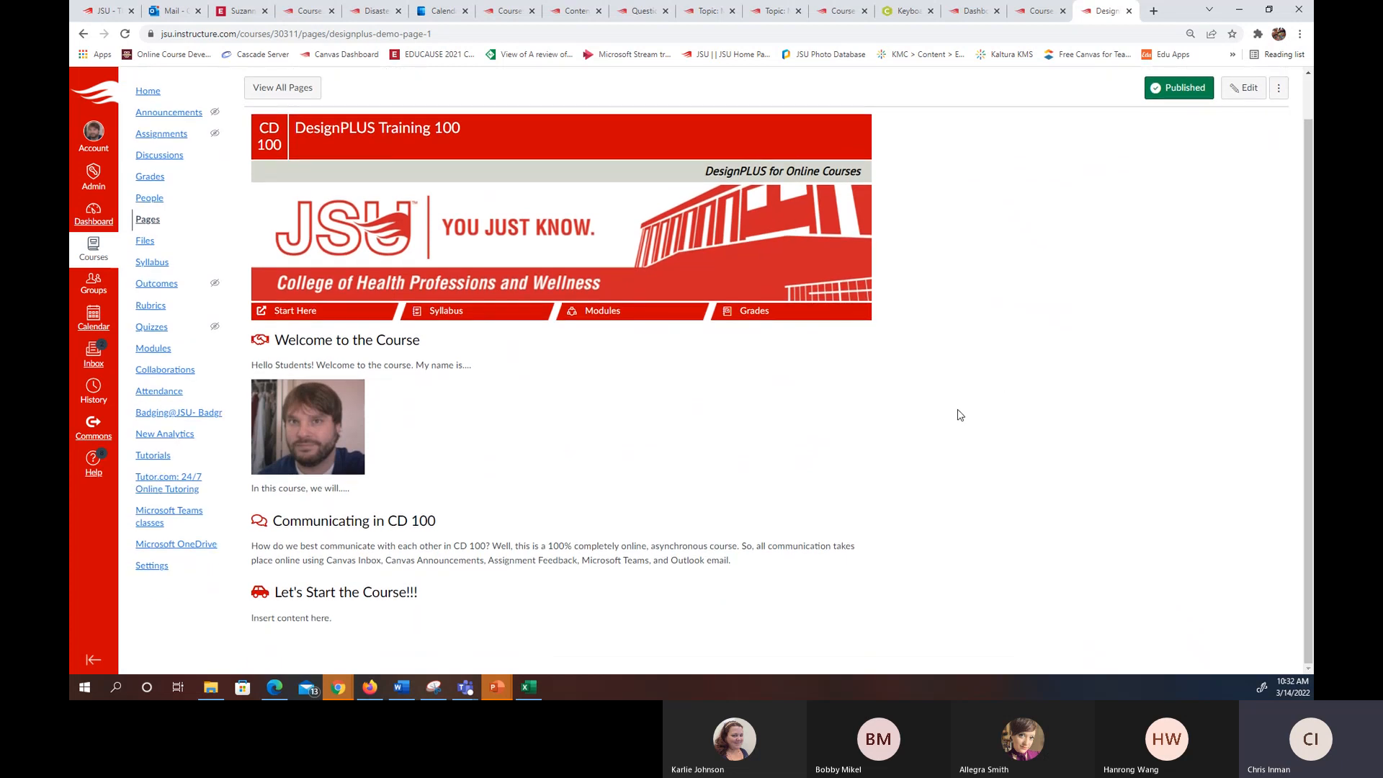
scroll(960, 415, "up", 1)
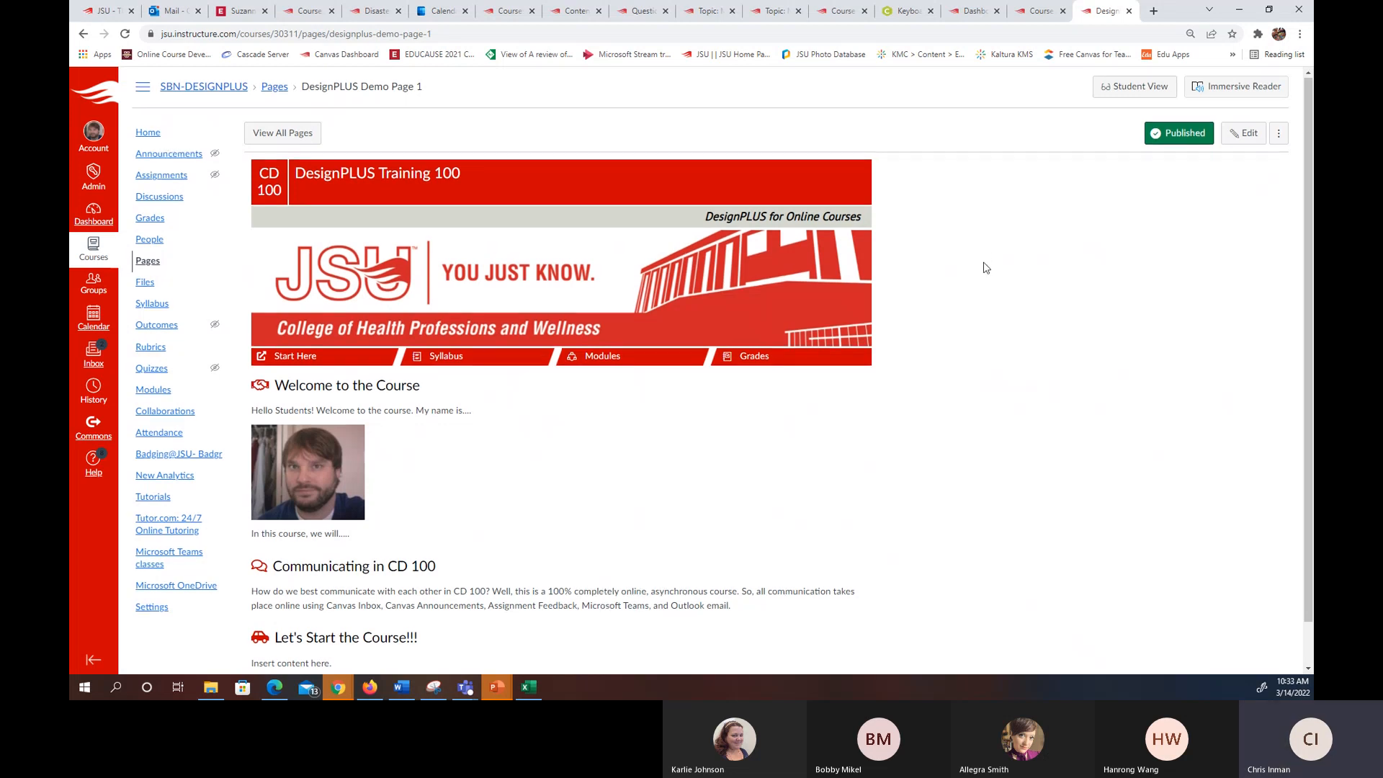
- Rename the page as DesignPLUS Demo Home Page 1 and save it
scroll(988, 256, "down", 1)
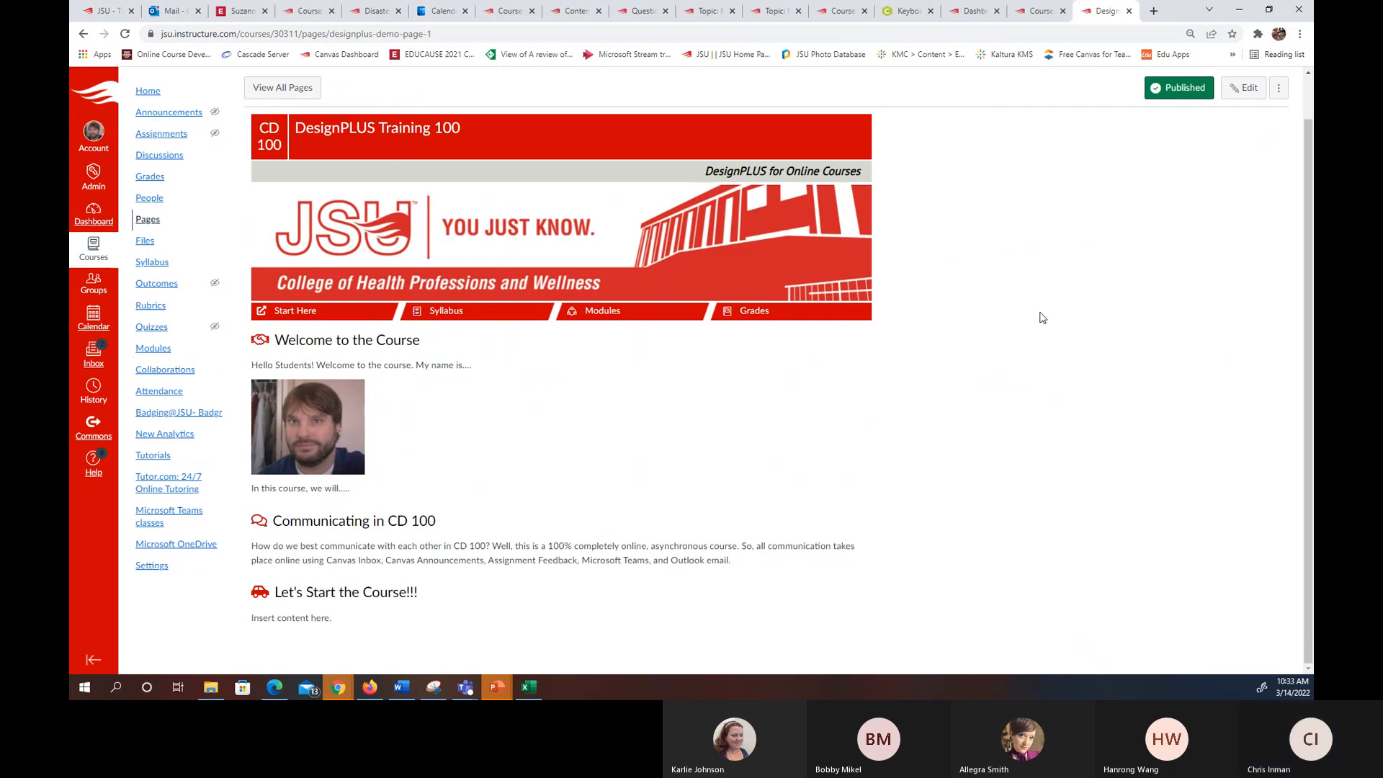
scroll(1068, 389, "up", 1)
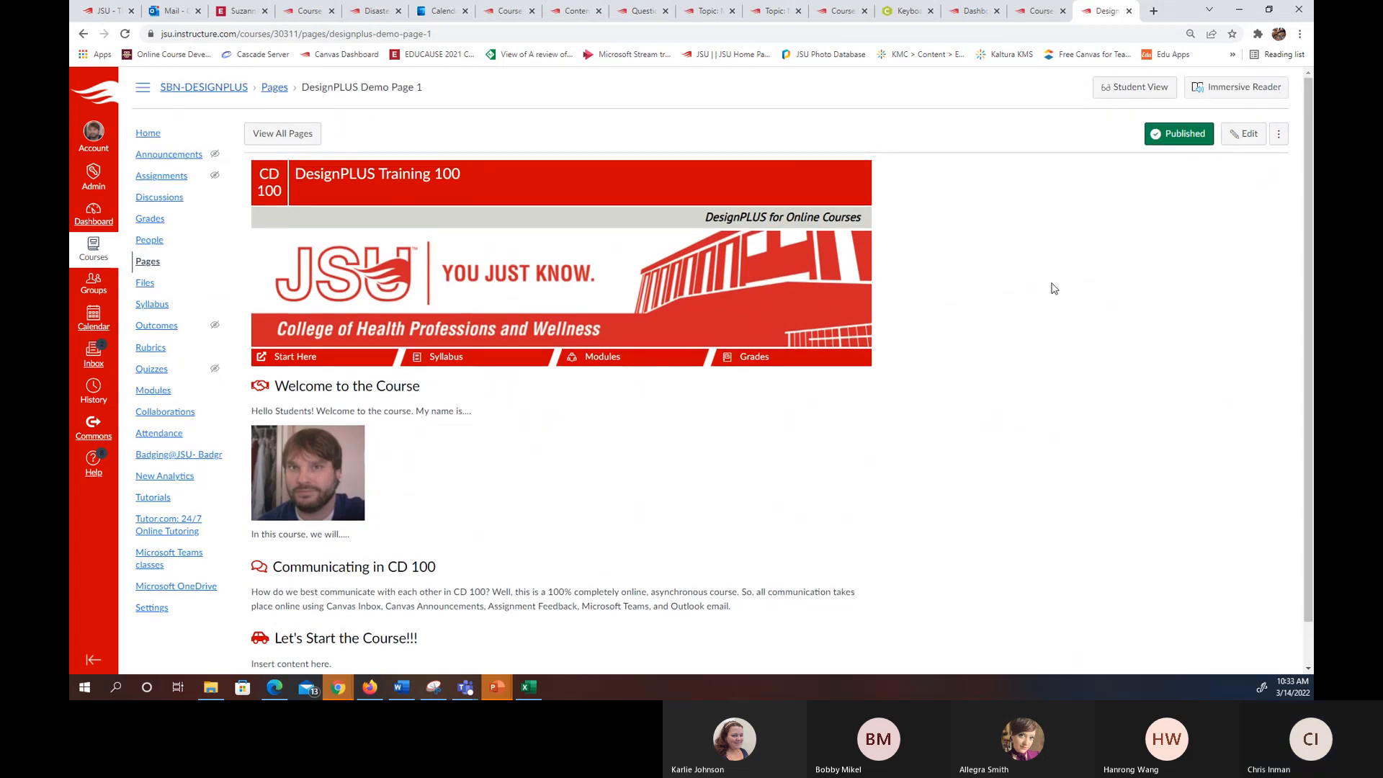
left_click(1242, 135)
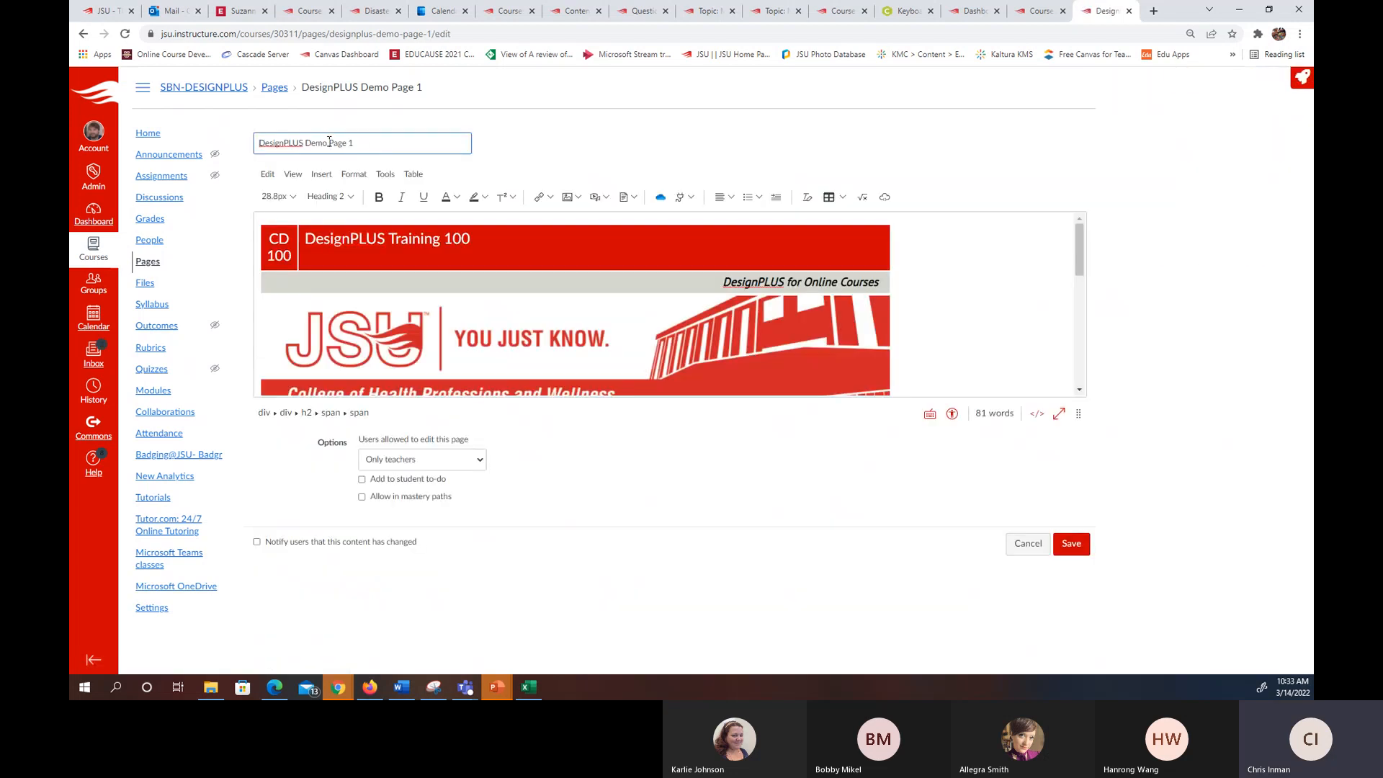
type("Ginw")
key("BackSpace")
key("BackSpace")
key("BackSpace")
key("BackSpace")
type("Home")
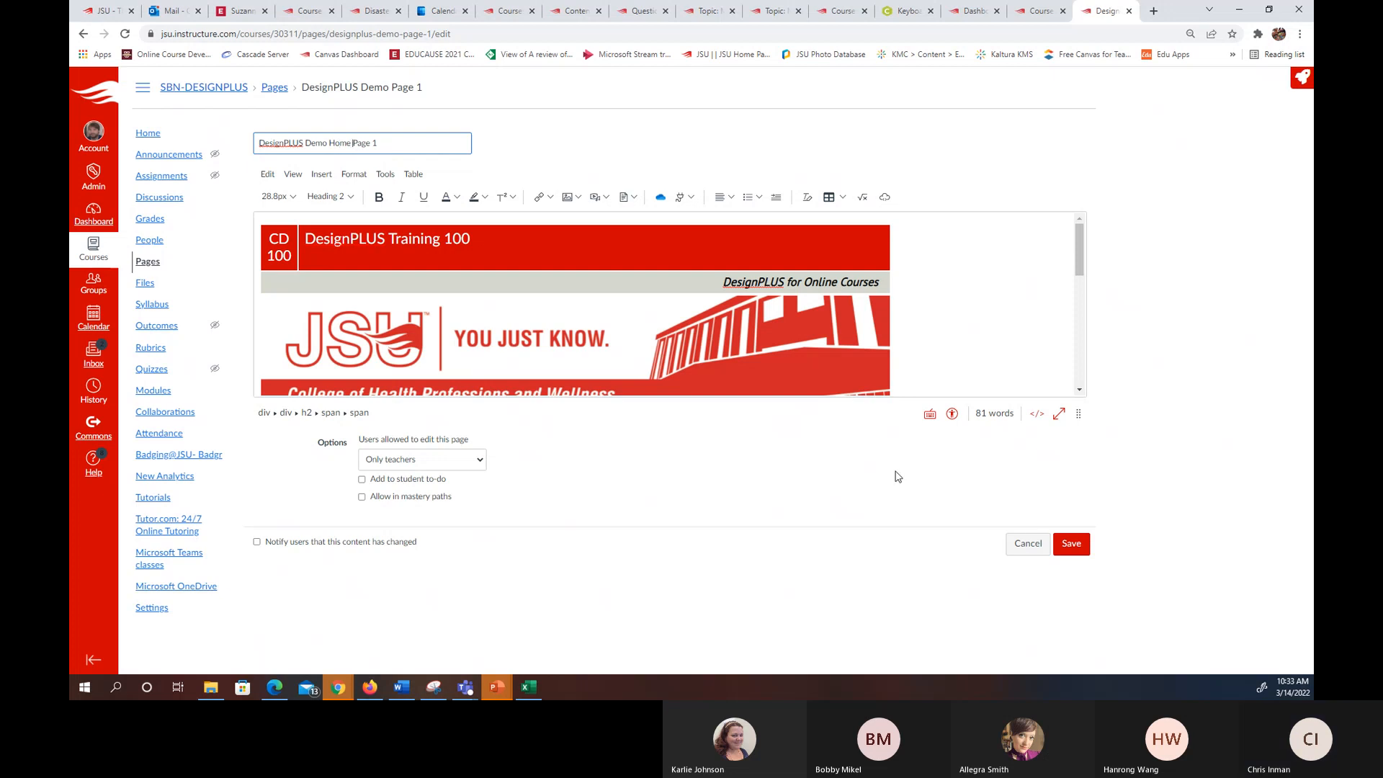
left_click(1069, 545)
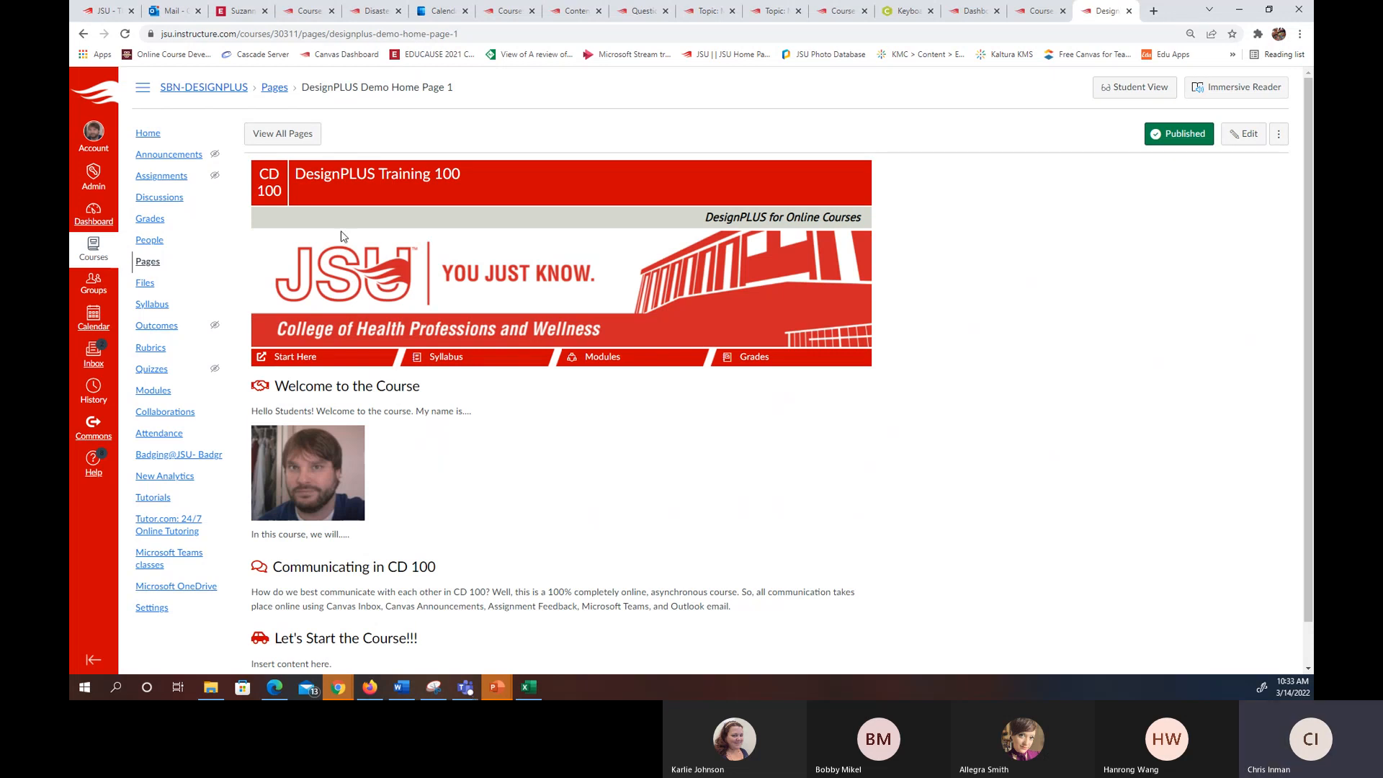
- Start a new page from the course's page list and launch the Design Tools for it
left_click(283, 133)
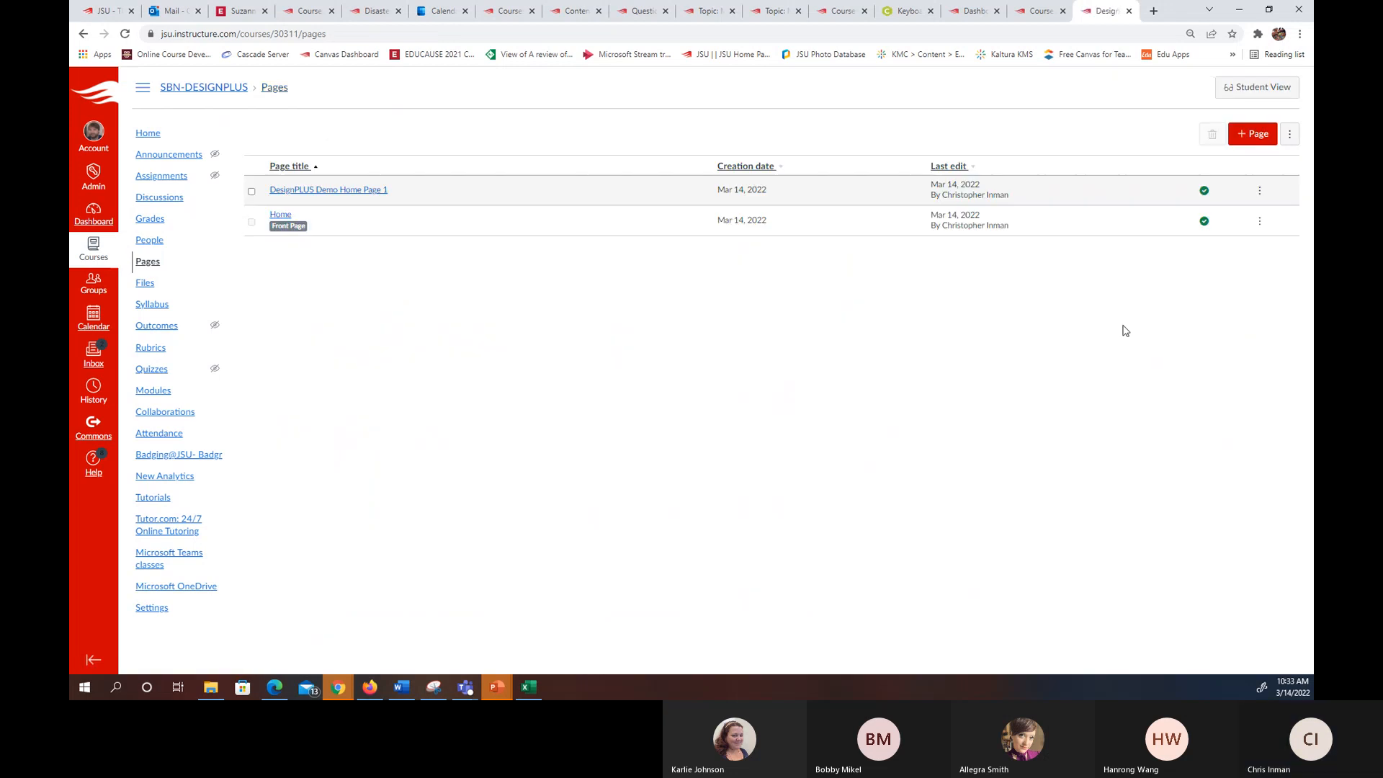
left_click(1254, 139)
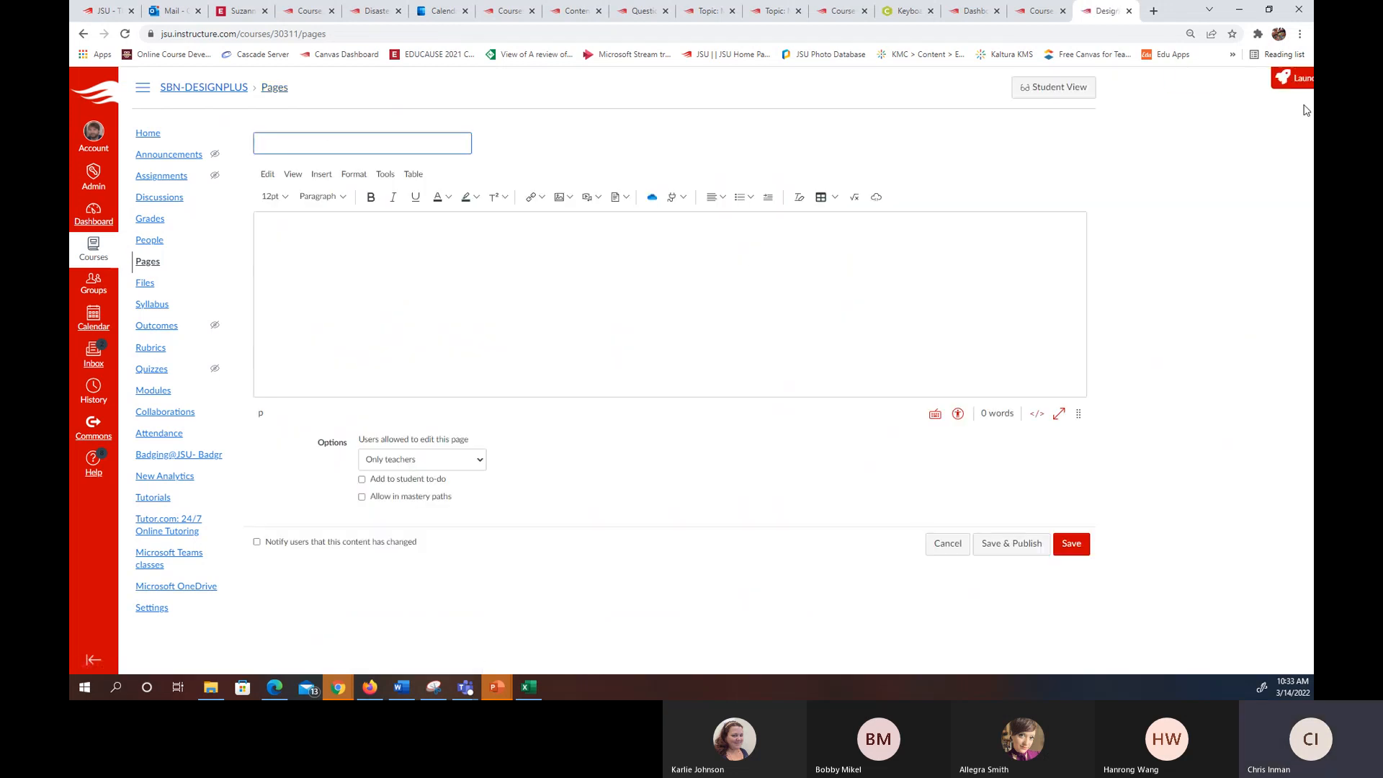
key("alt+shift+d")
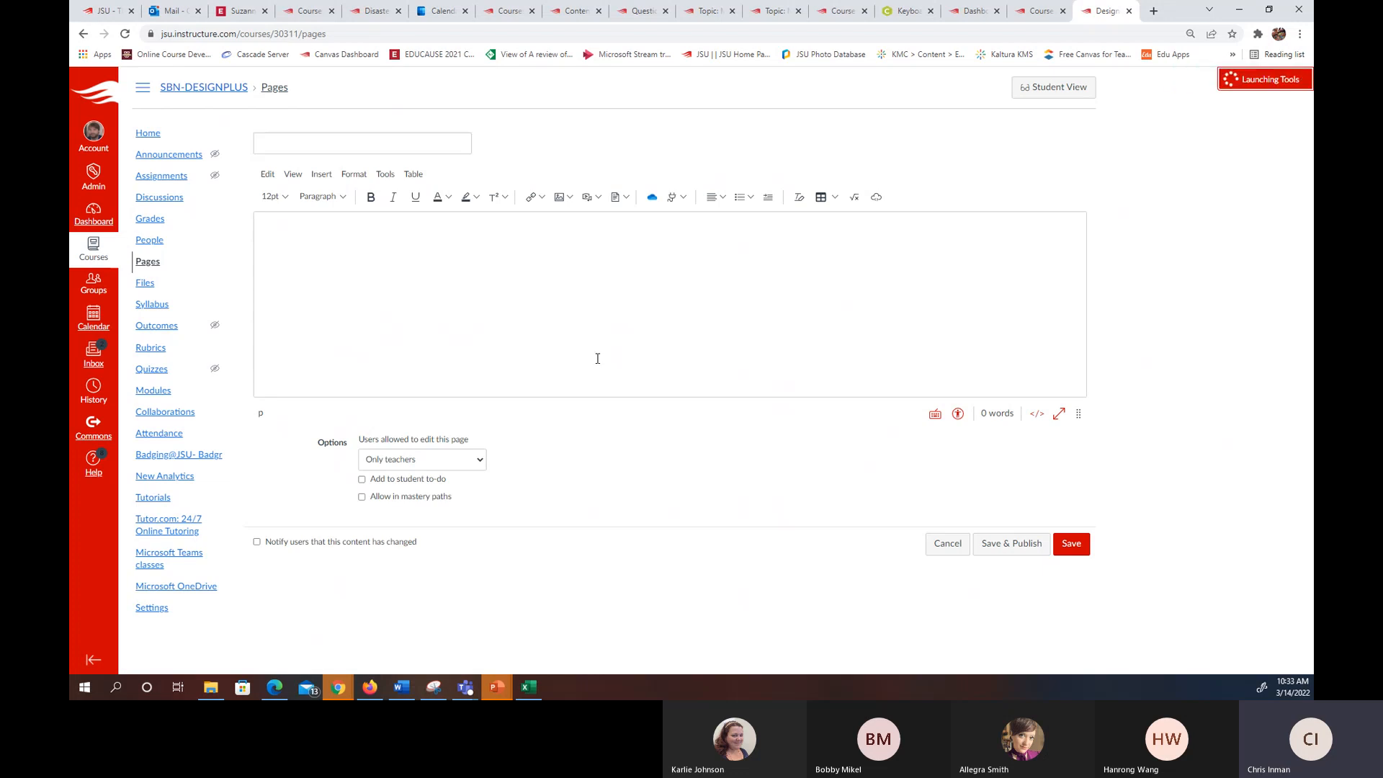
left_click(502, 231)
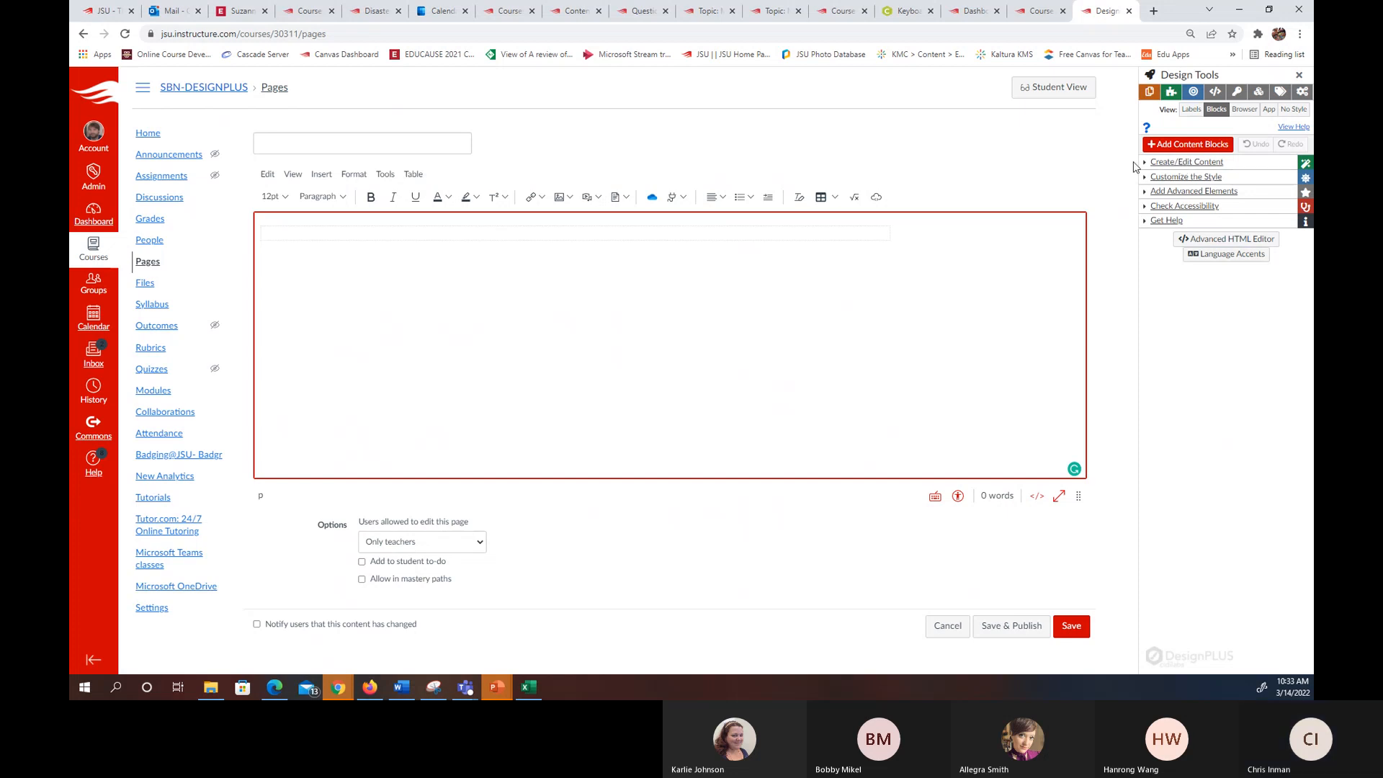
- Apply the Square Right 1 institutional theme for a basic page to the new page
left_click(1201, 165)
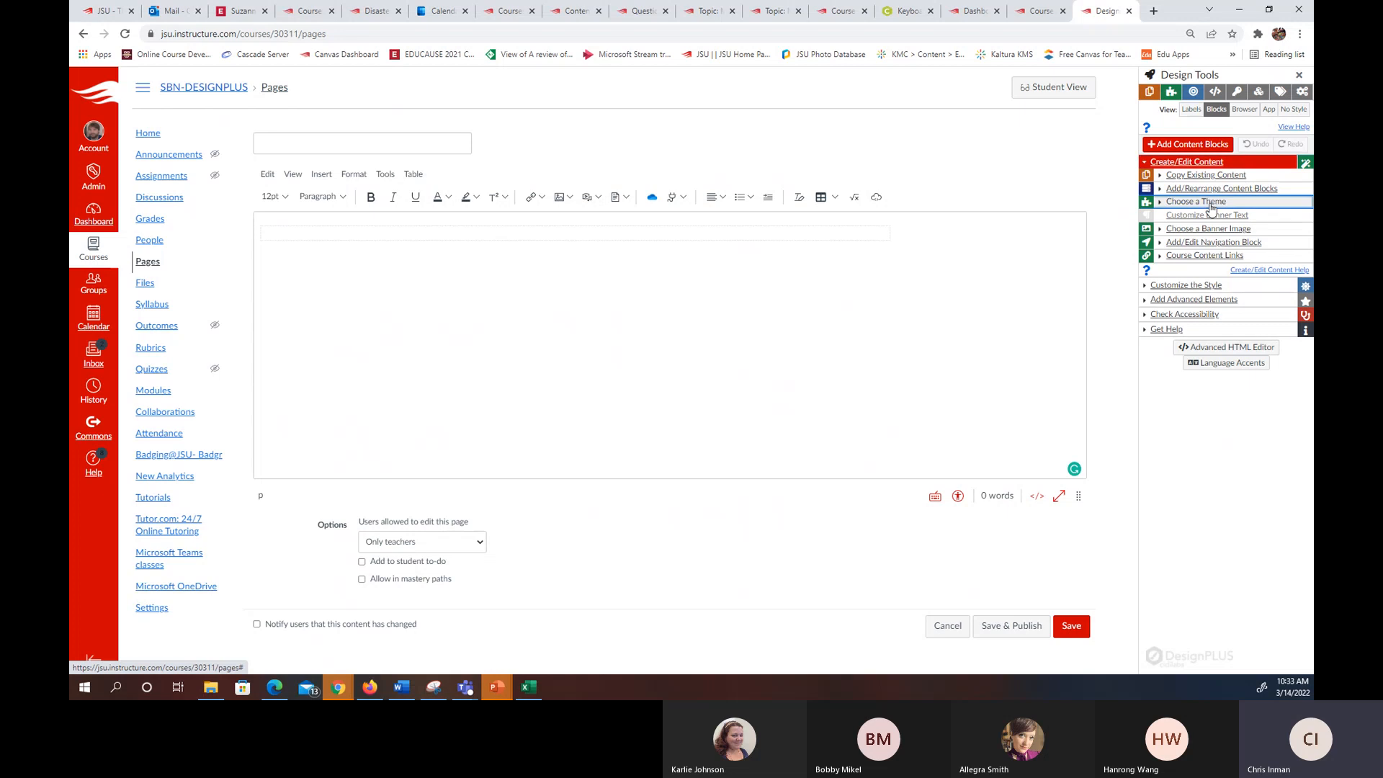
left_click(1211, 203)
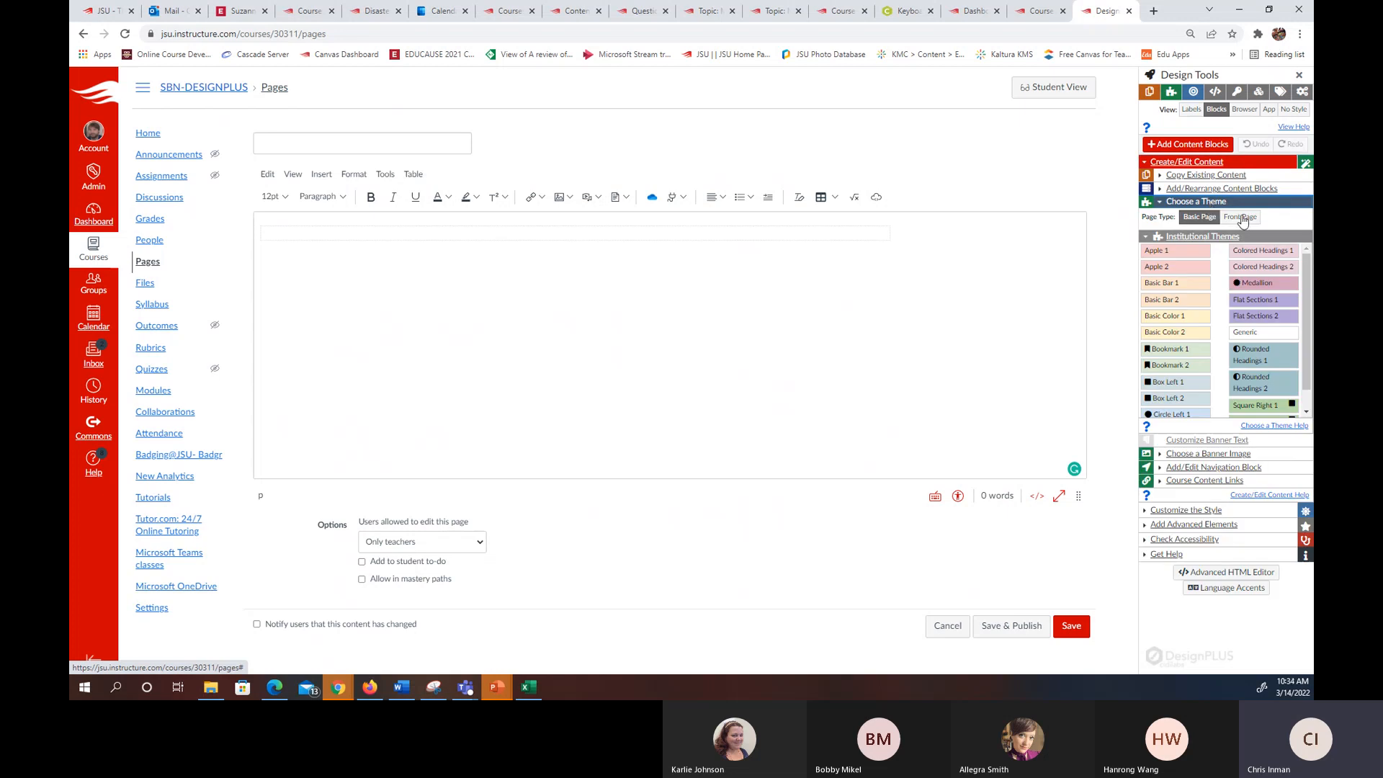
mouse_move(1276, 303)
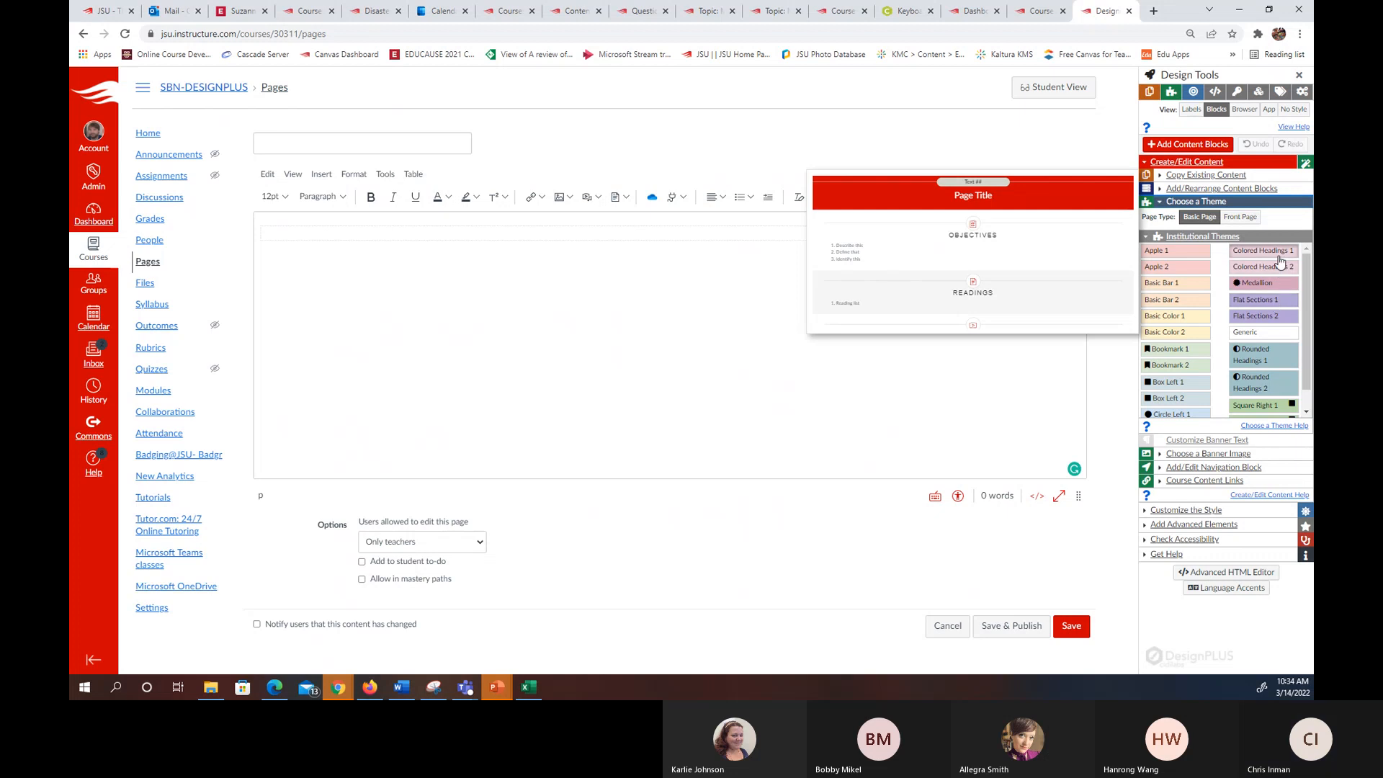
mouse_move(1280, 260)
scroll(1272, 345, "down", 1)
mouse_move(1271, 383)
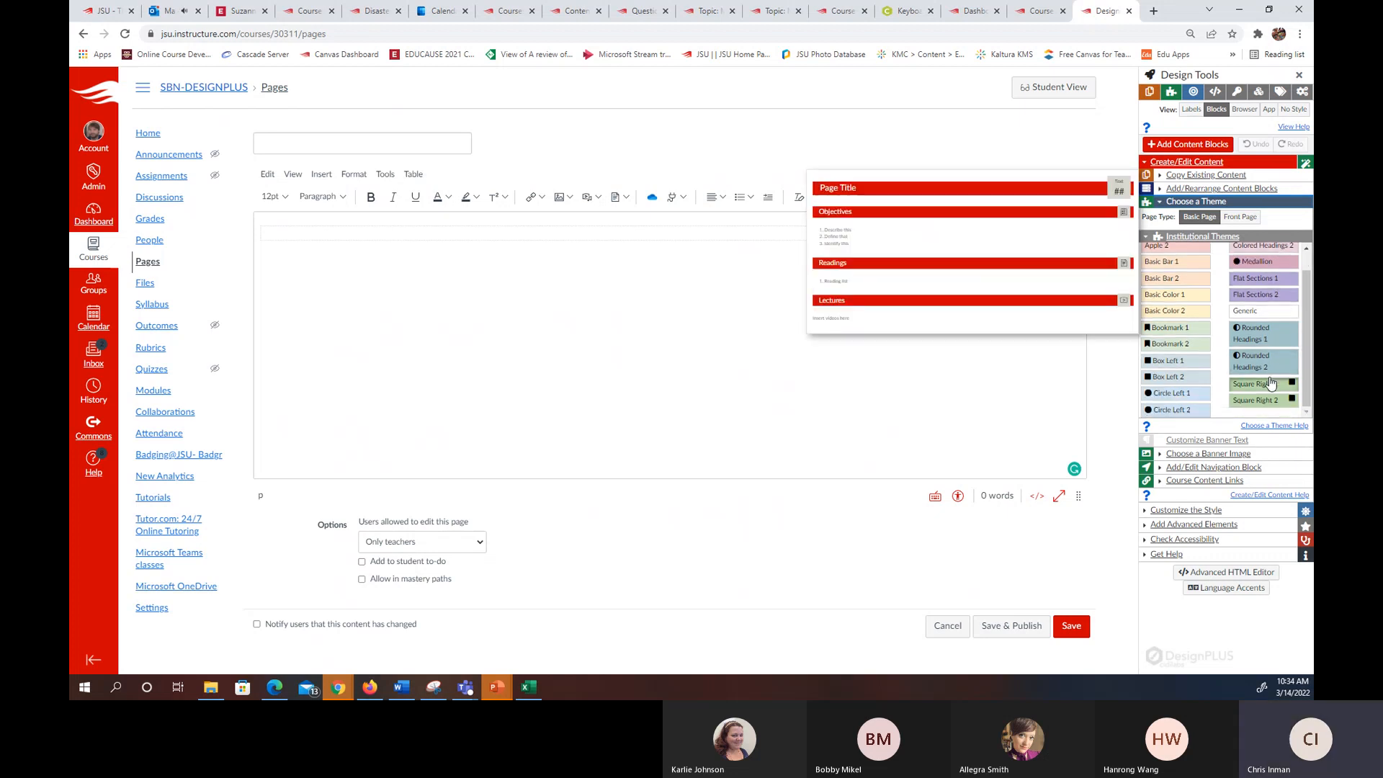
left_click(1271, 385)
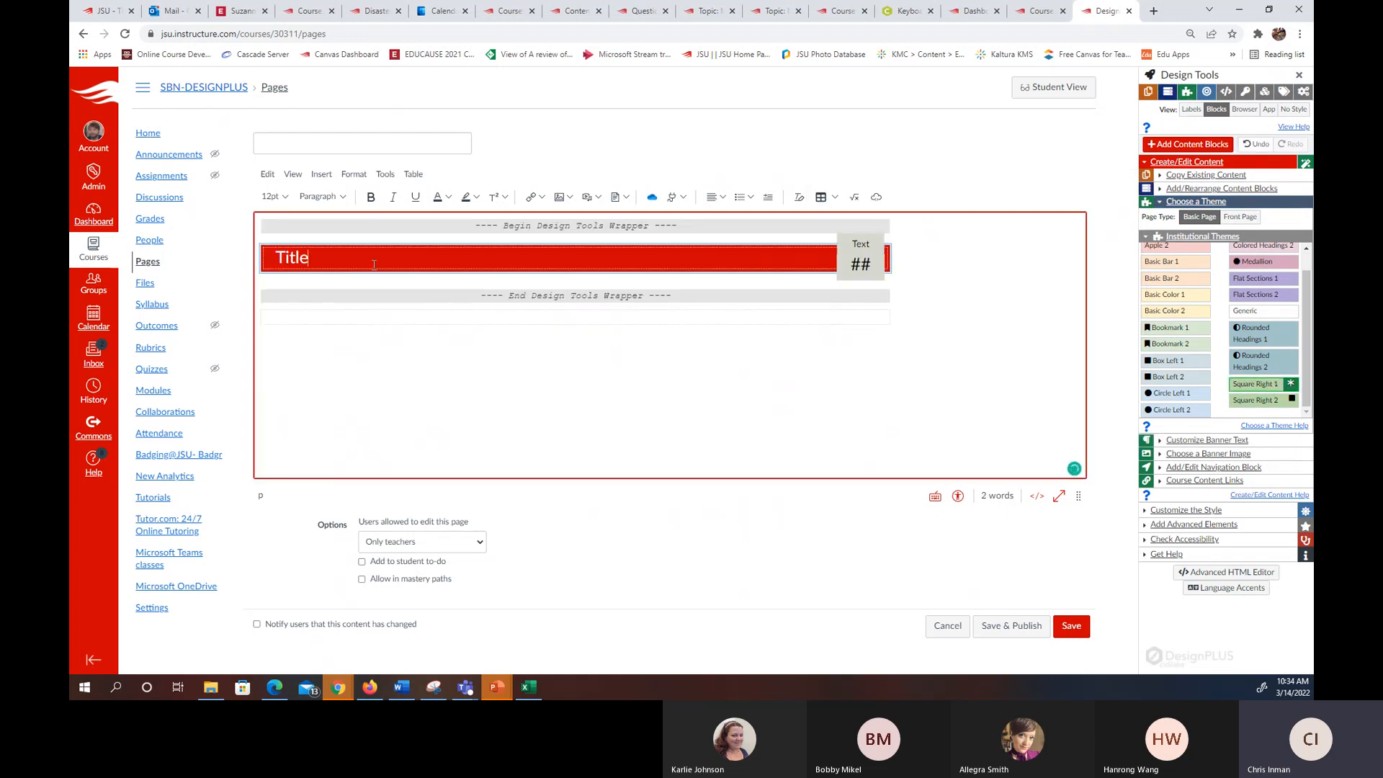
- Replace the banner title with "Unit 1: Getting Started with DesignPLUS"
double_click(323, 257)
type("Unit 1:")
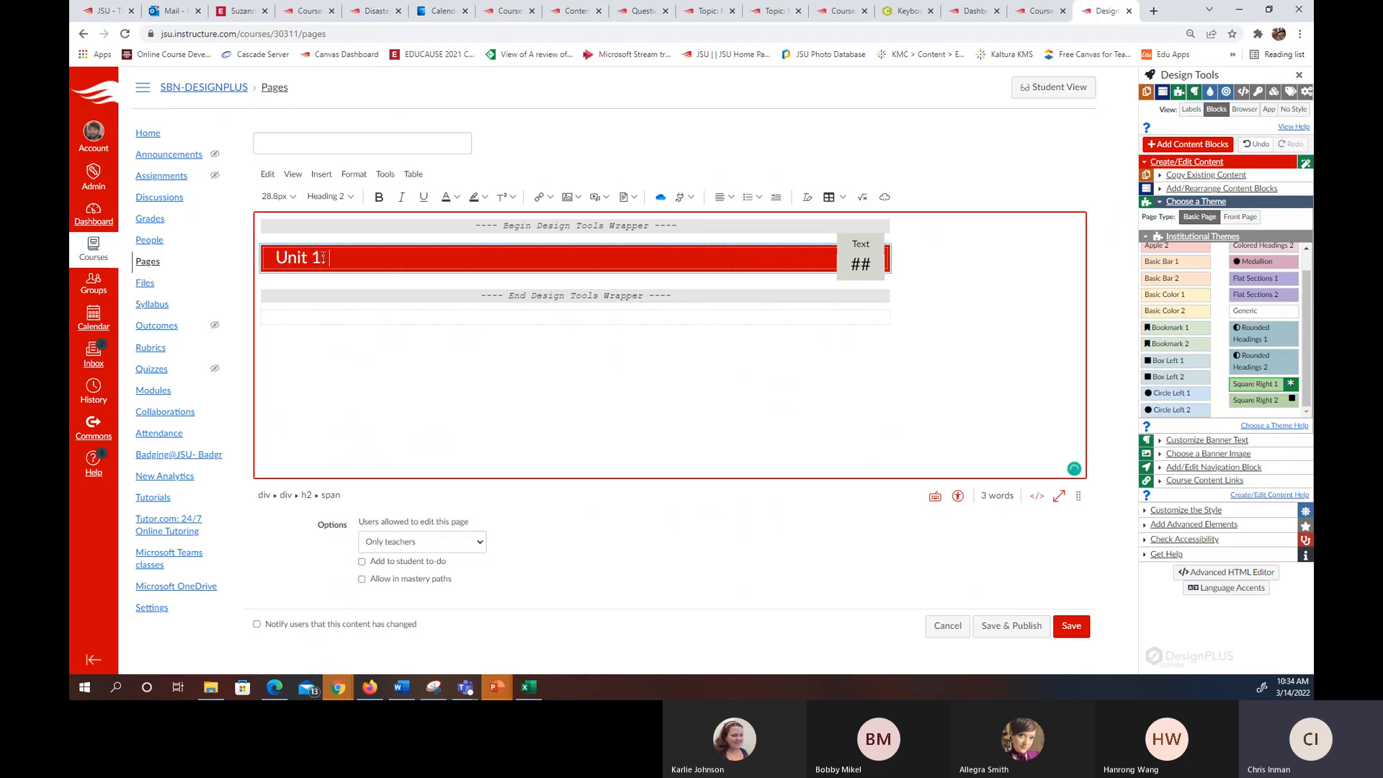
type(" Getting Started with DesignPLUS")
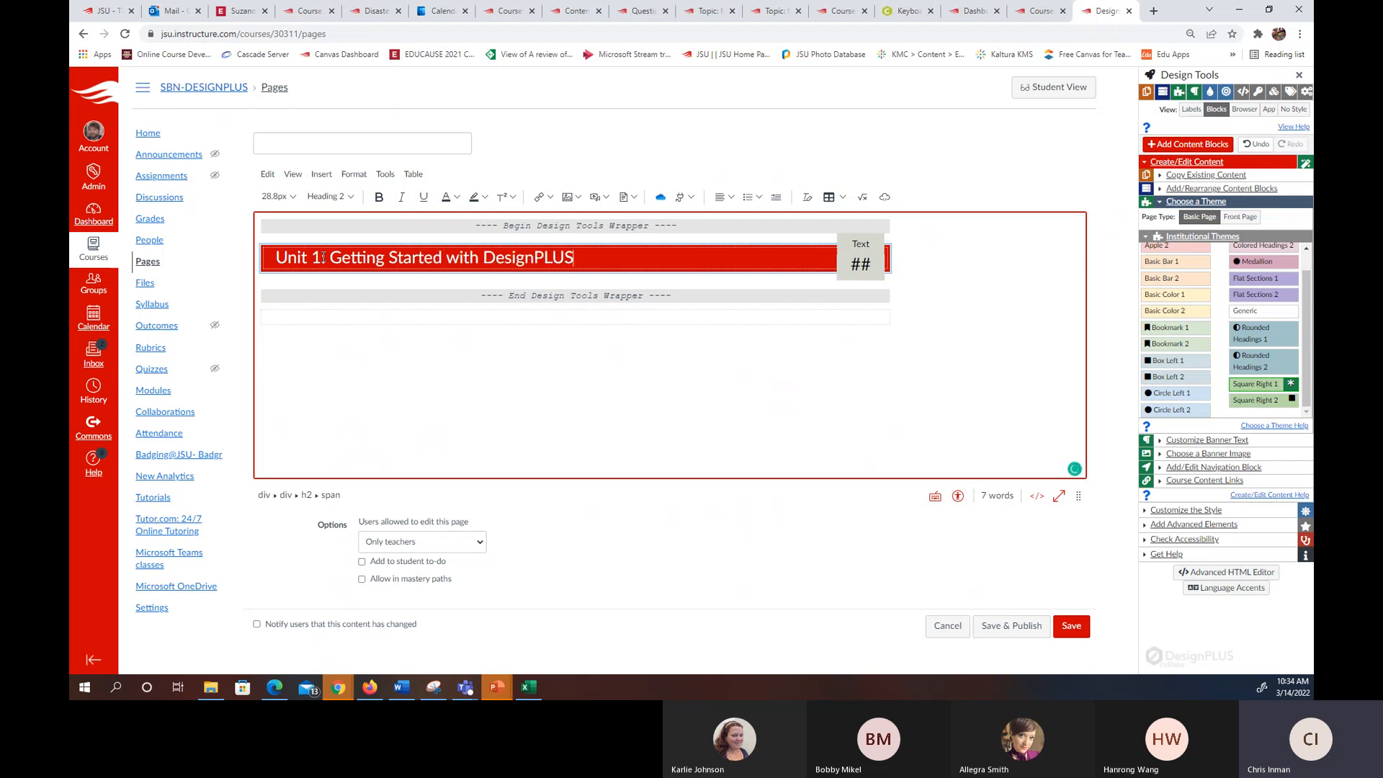
- Set the banner's unit name to CD and its unit number to 100
left_click(856, 247)
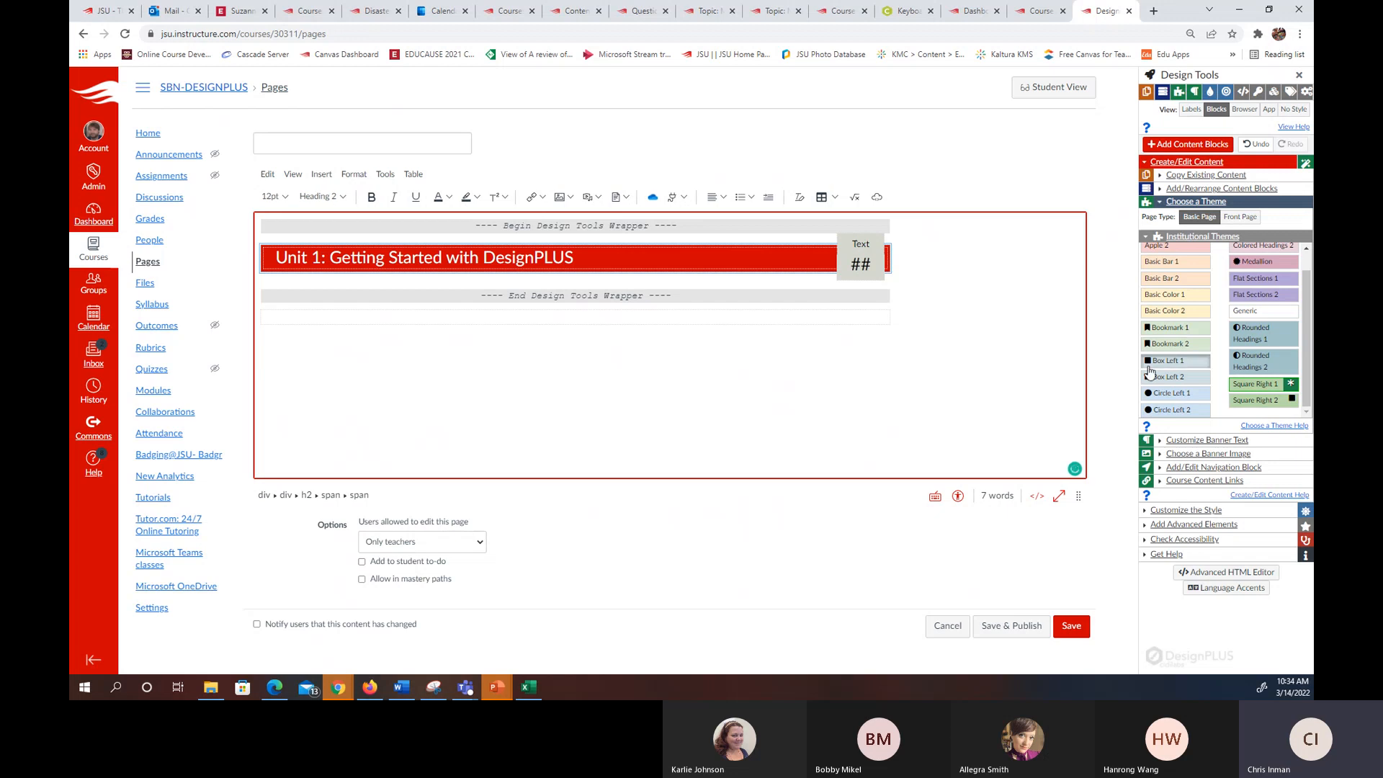
left_click(1270, 441)
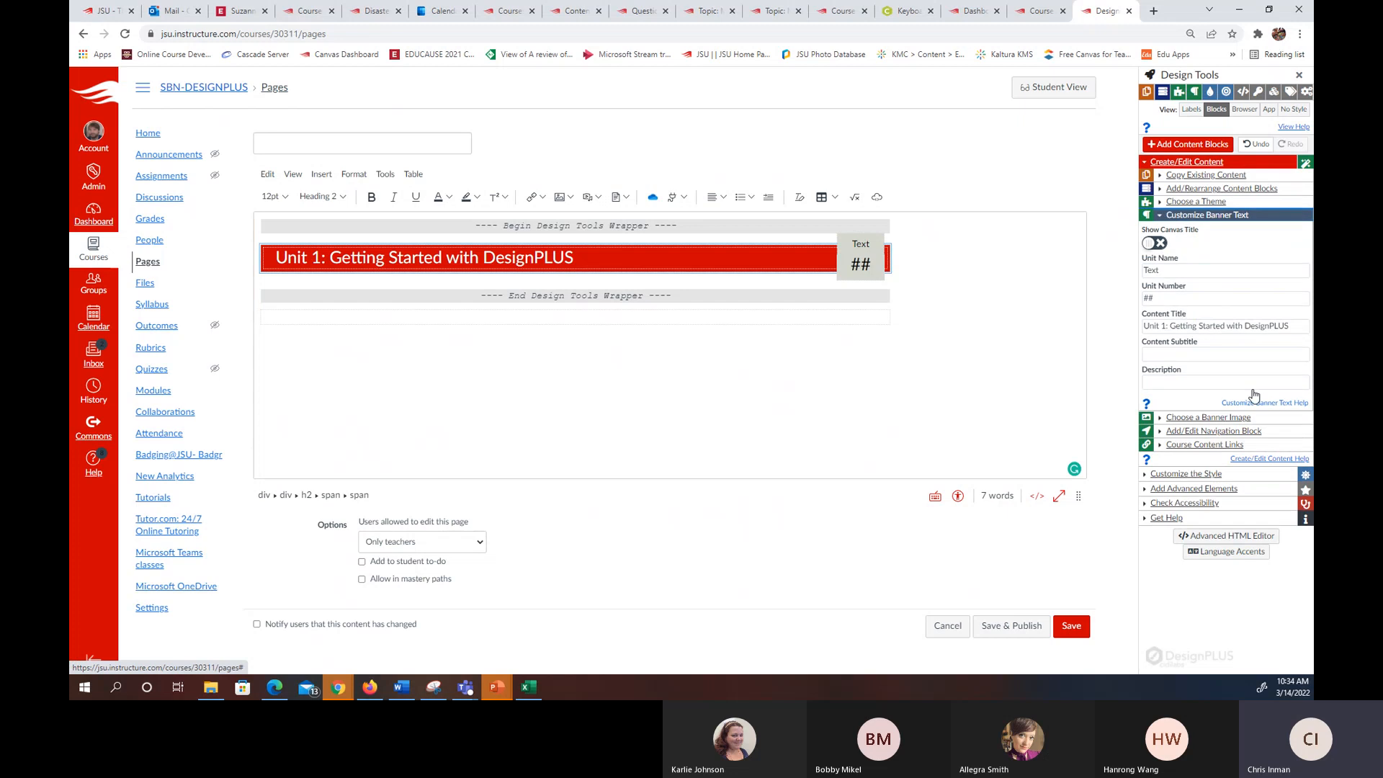
double_click(1179, 272)
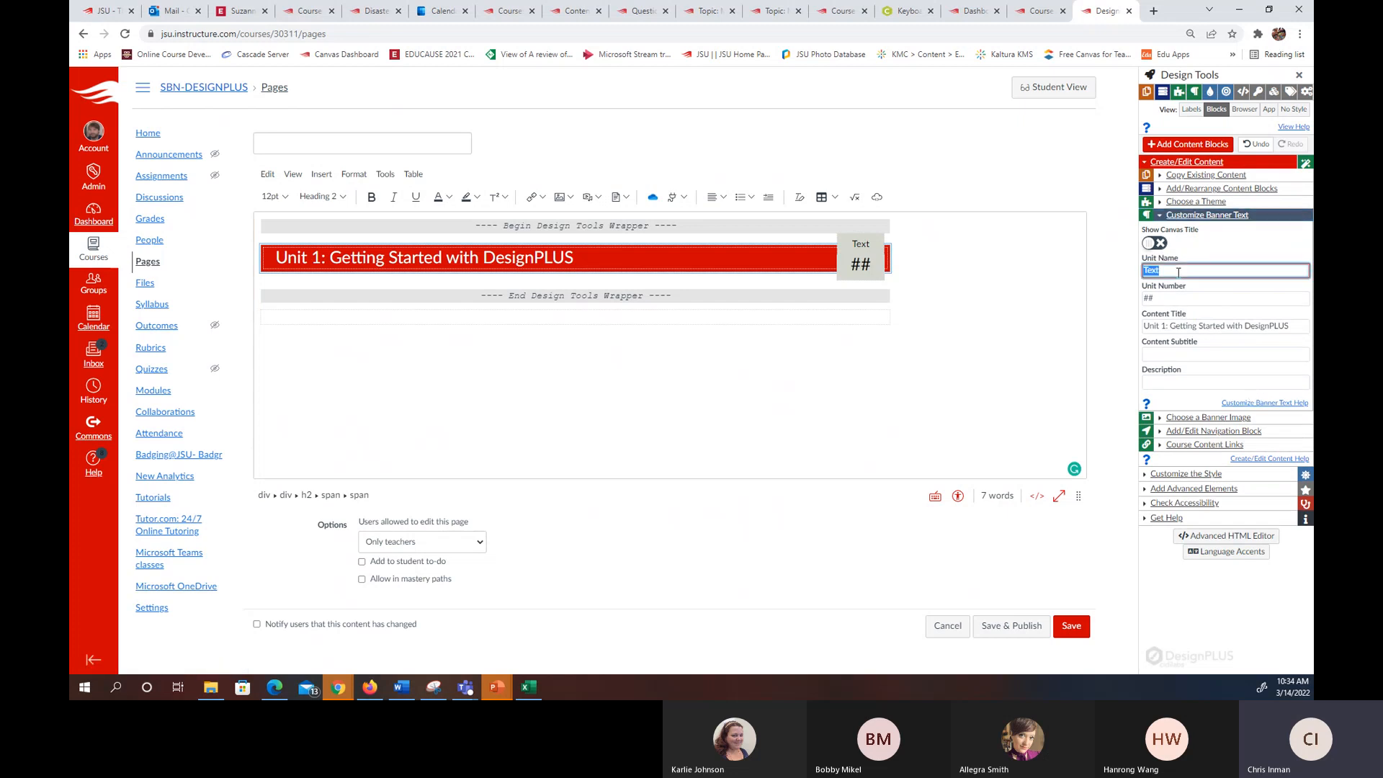
type("CD")
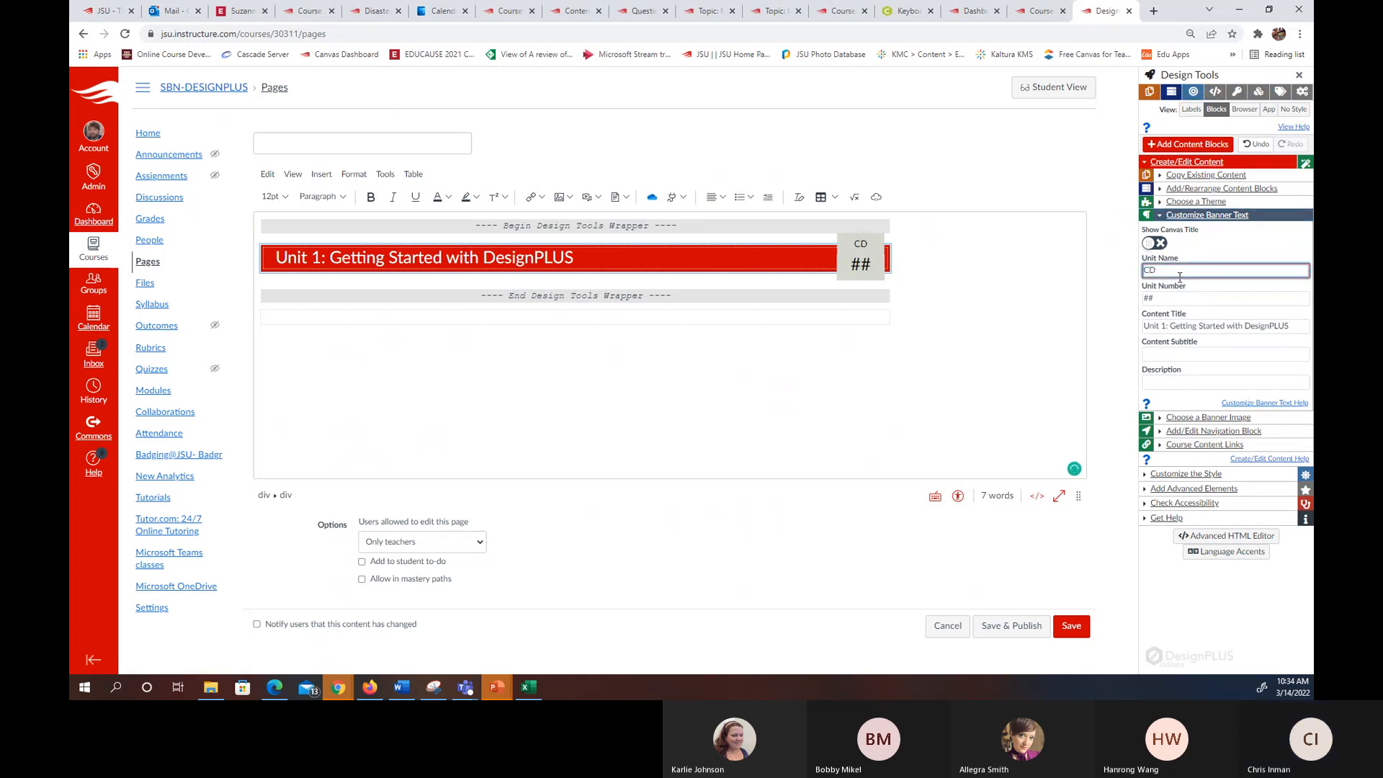
left_click(1151, 298)
double_click(1150, 299)
type("100")
- Enter "Enabling DesignPLUS in your Canvas Course" as the banner's content subtitle
left_click(1213, 354)
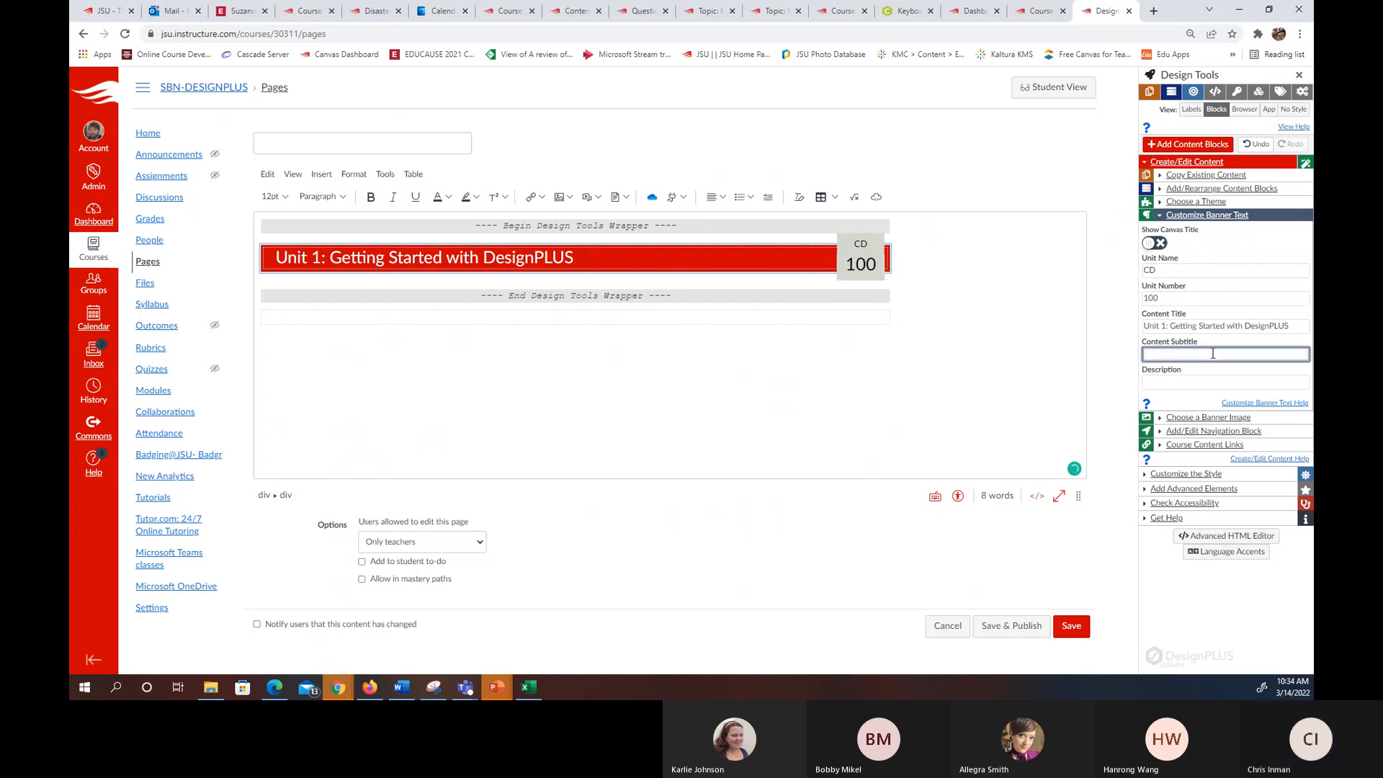
type("Enabling")
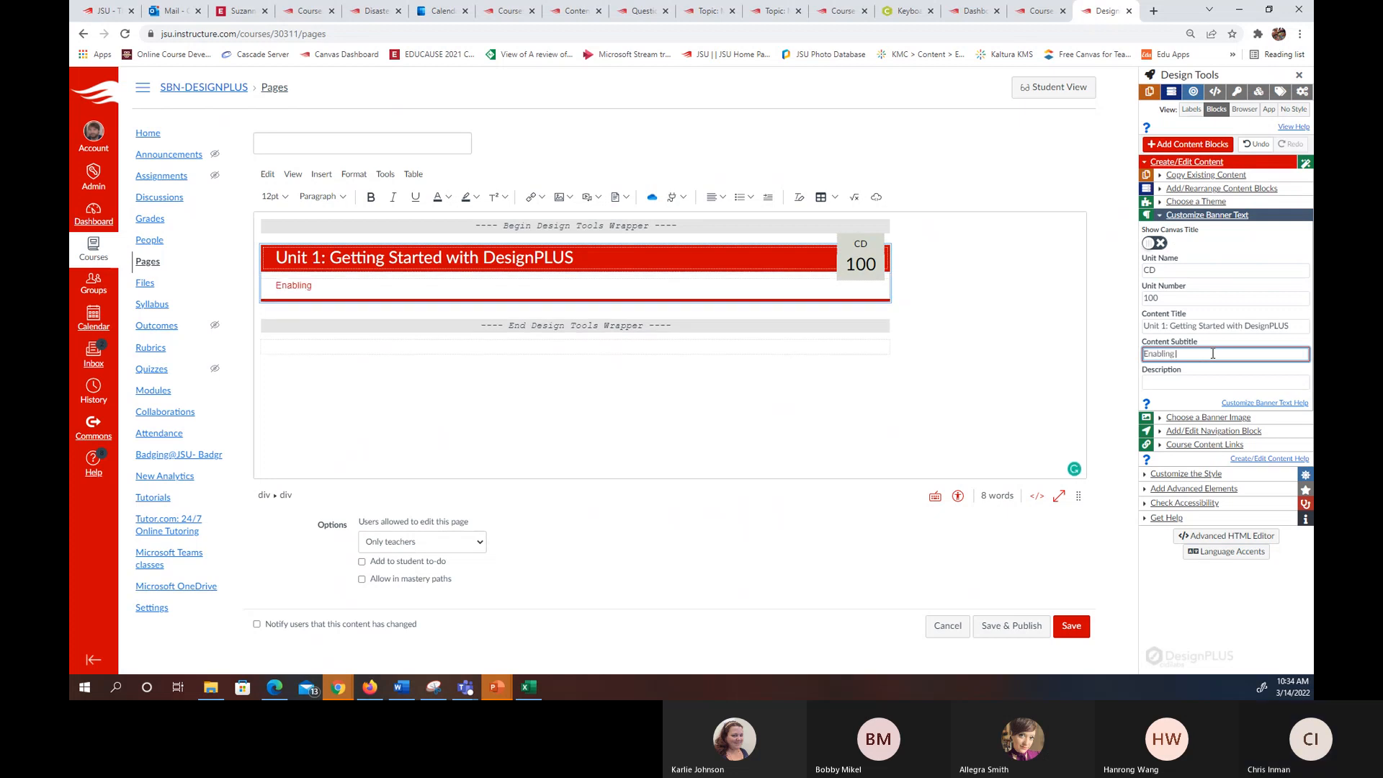
type(" Des")
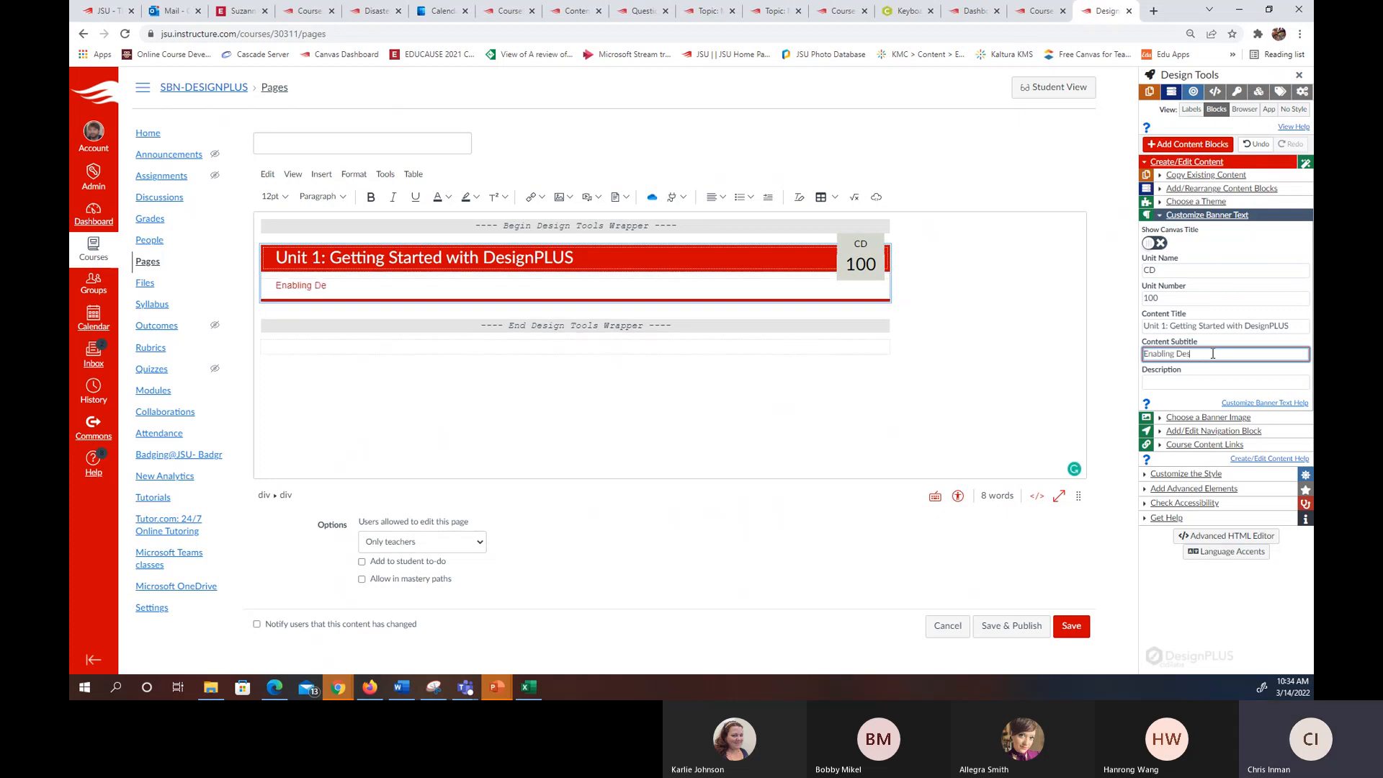
type("ignPLUS")
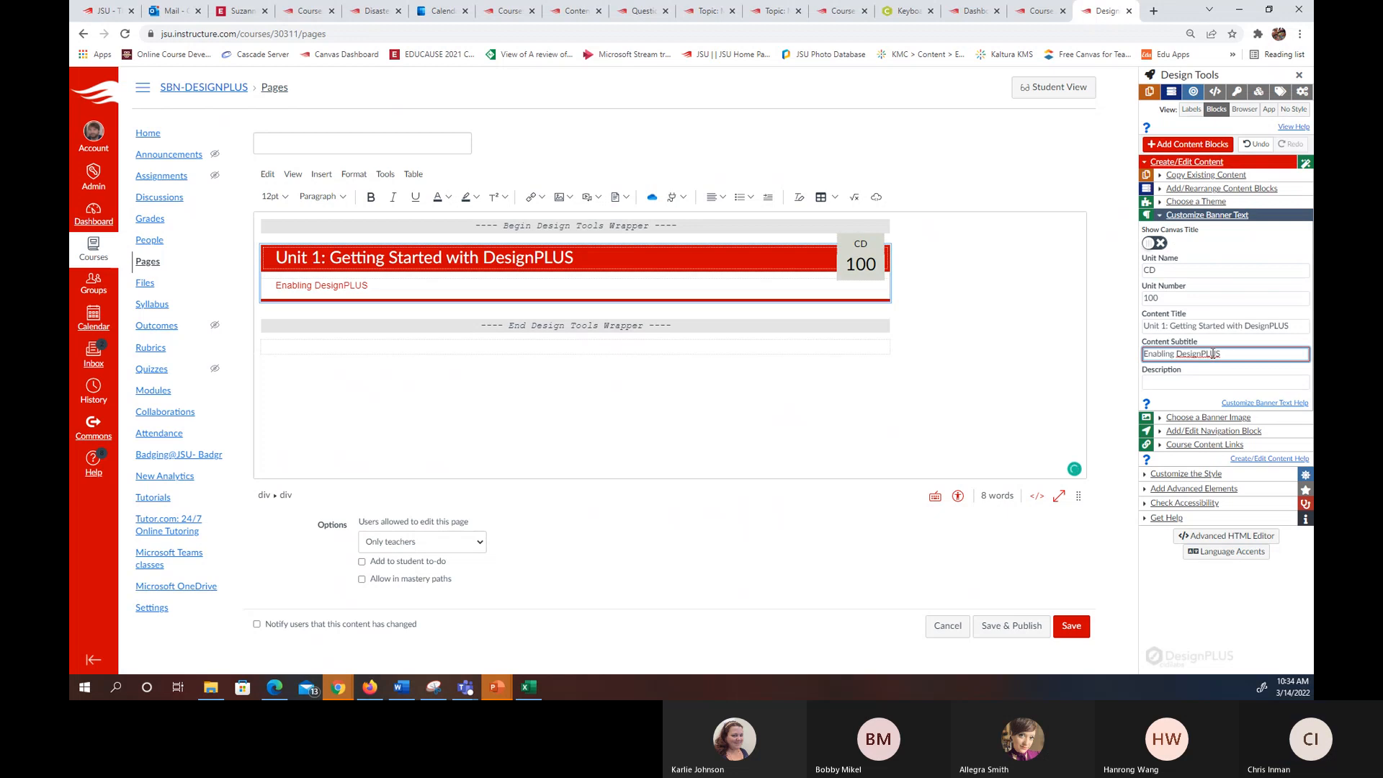
type(" in your Can")
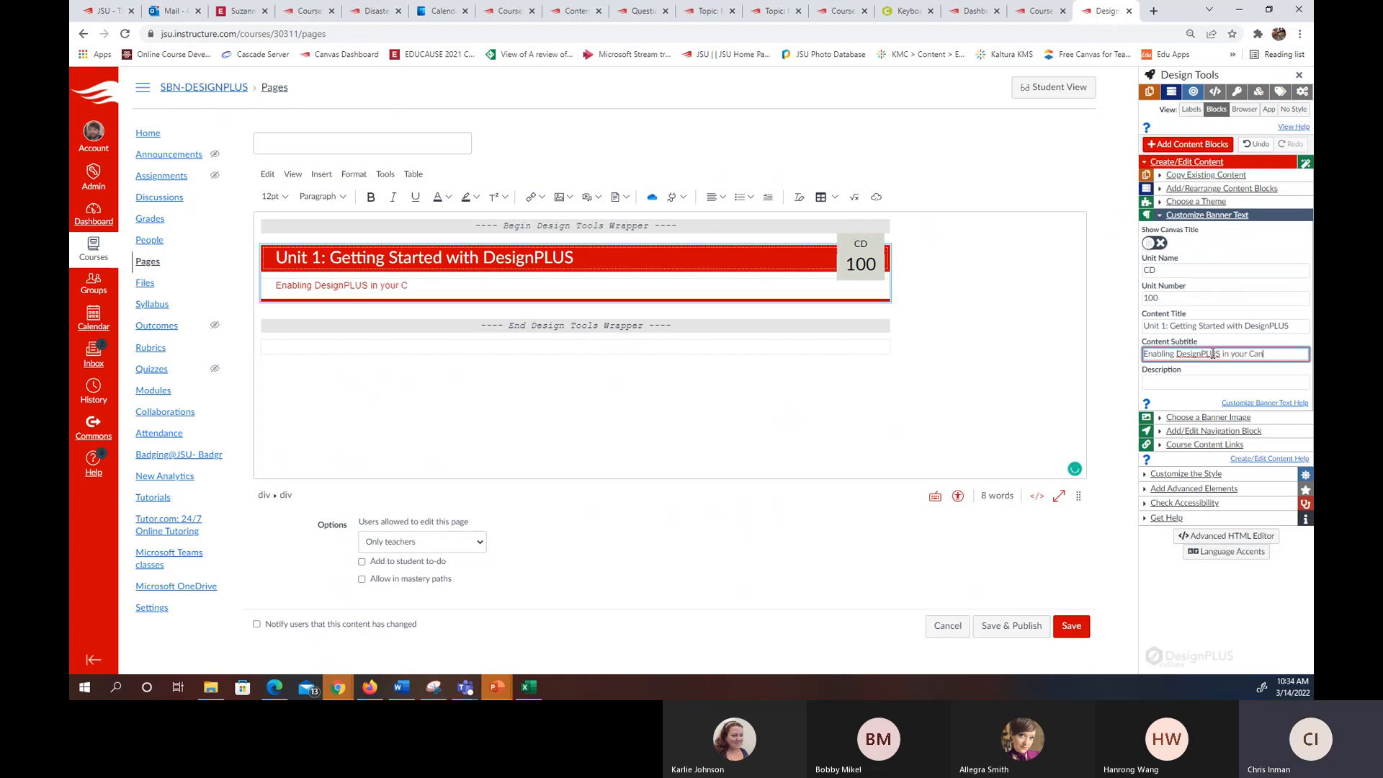
type("vas Course")
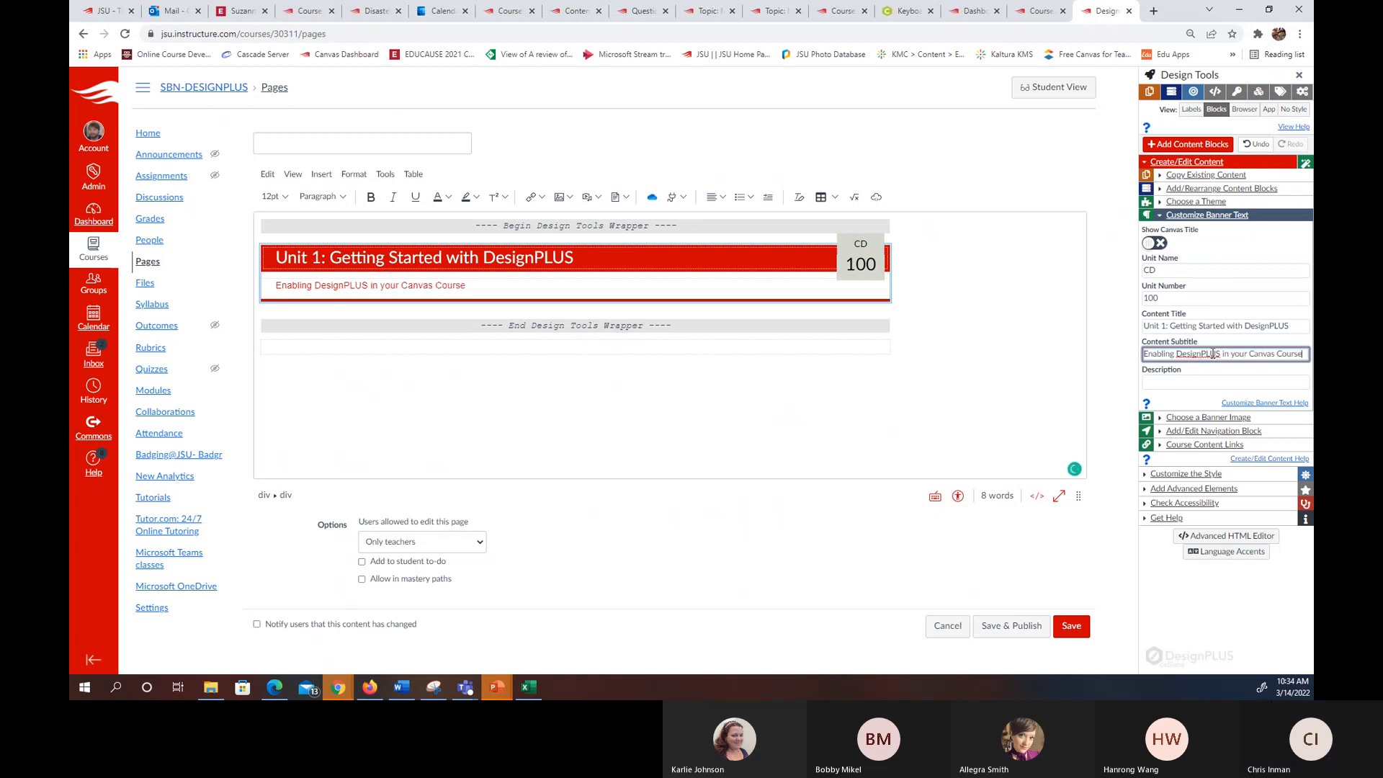
- Format the banner subtitle as bold and italic
left_click_drag(275, 286, 467, 287)
left_click(392, 196)
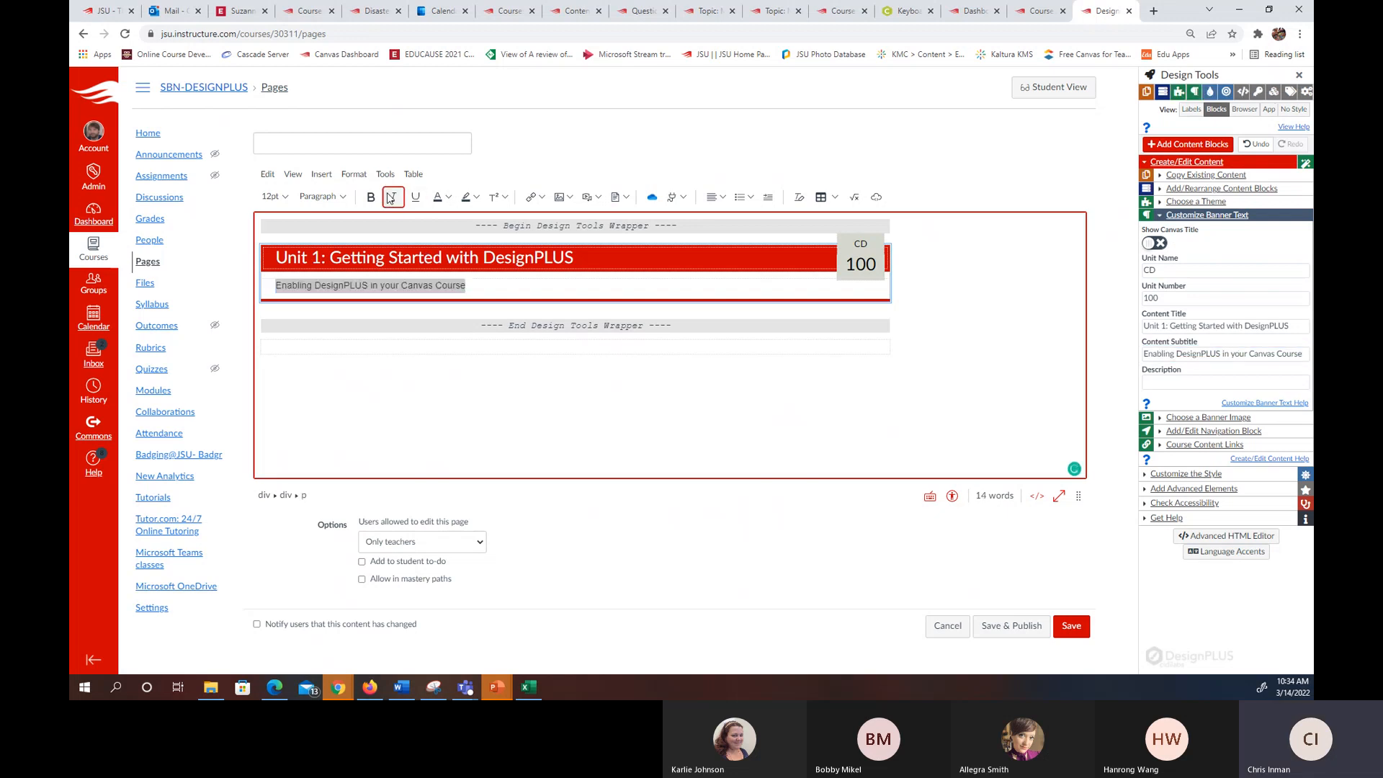
left_click(371, 196)
left_click(533, 291)
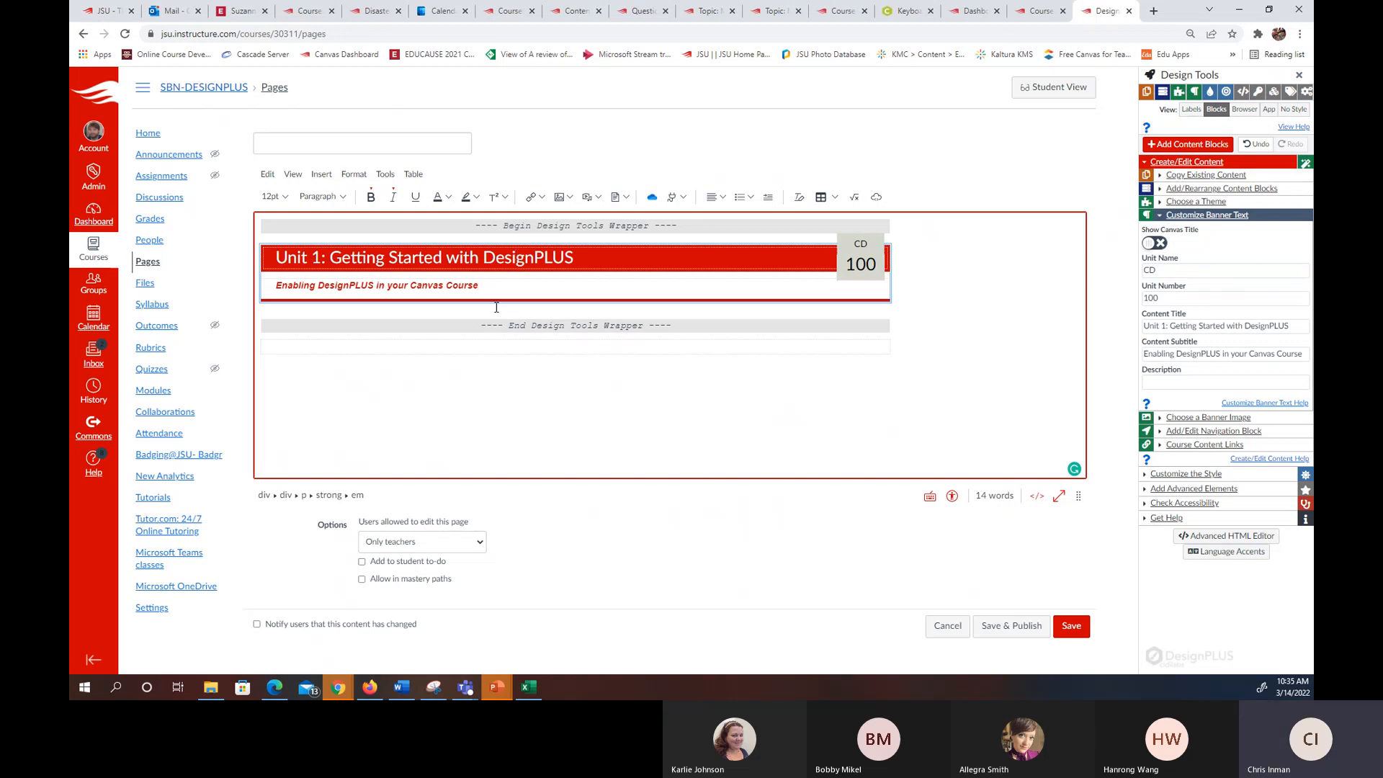
- Add a new custom content block titled "Introduction to Unit 1" below the banner
left_click(1158, 146)
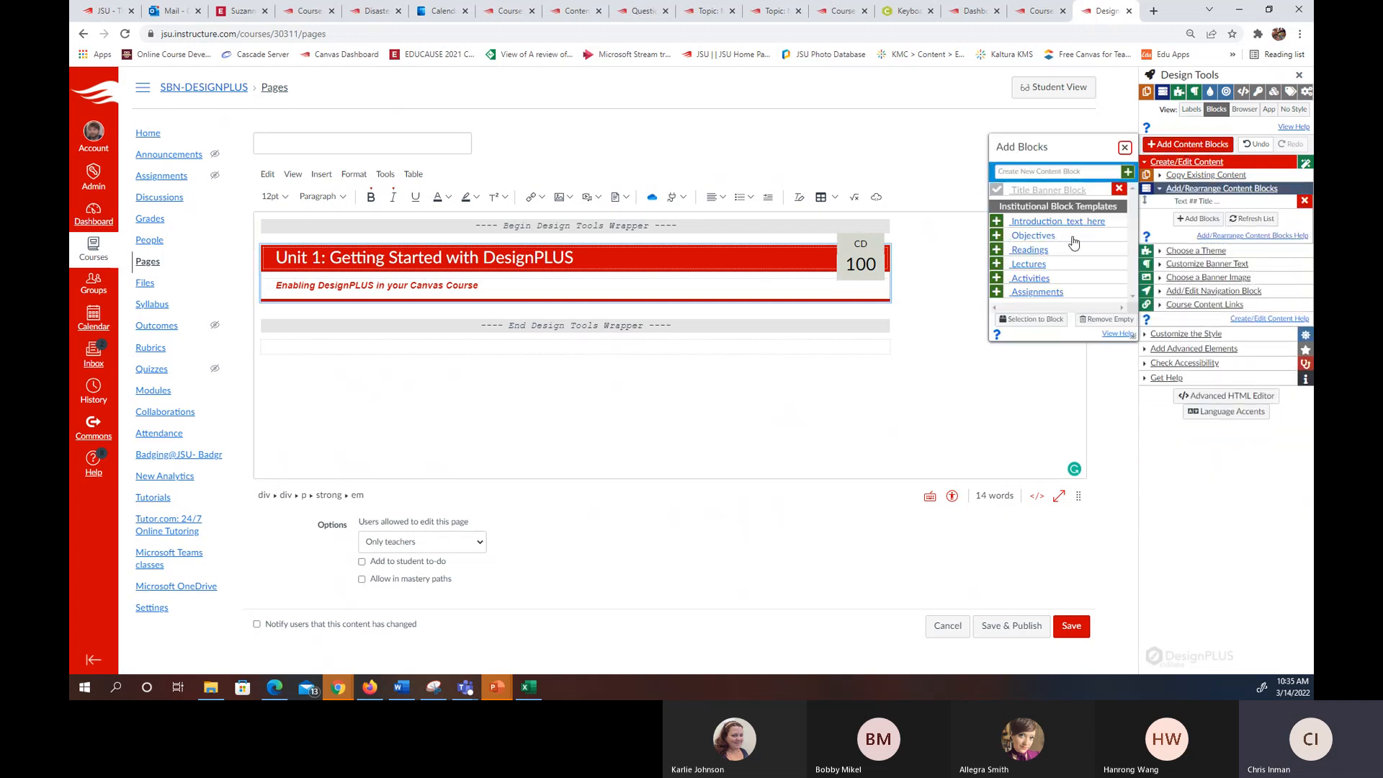
left_click(1085, 170)
type("Overview")
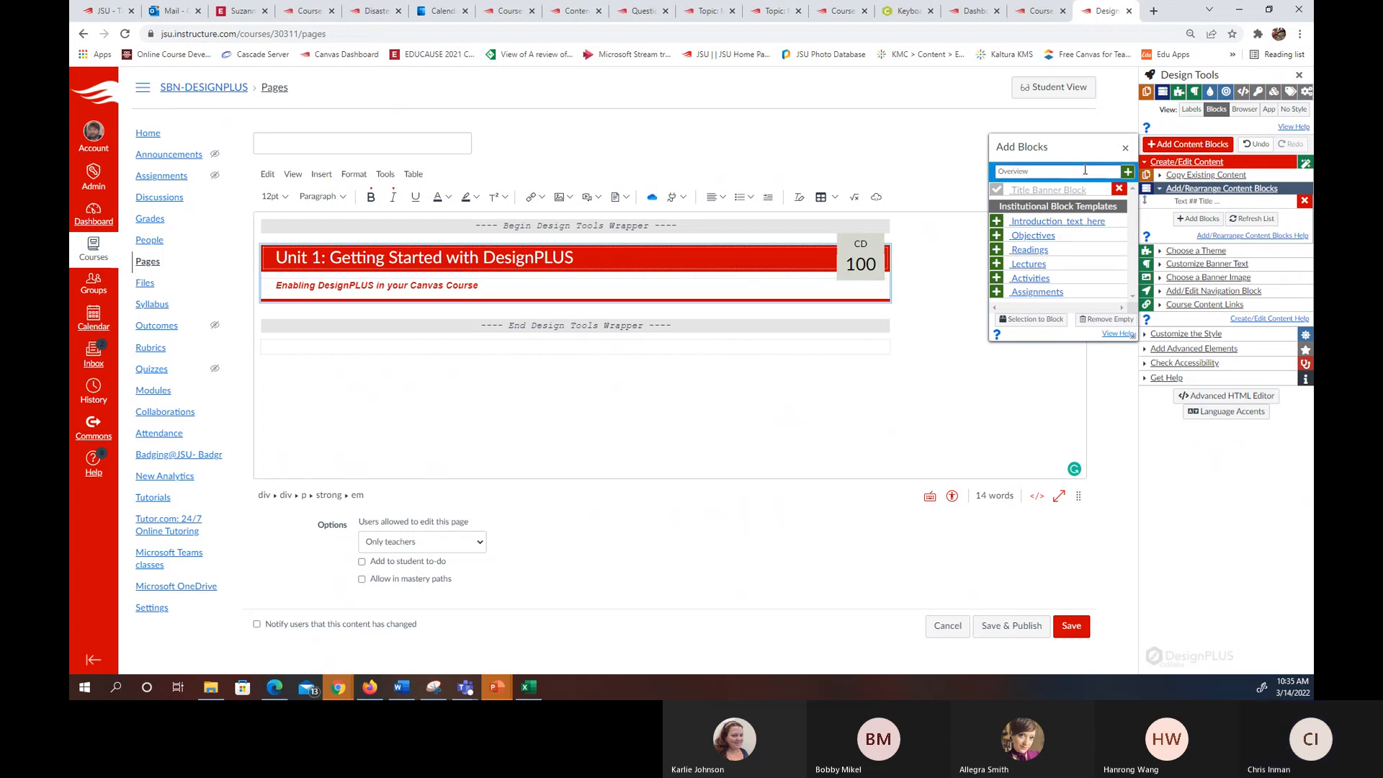
type("/Introduc")
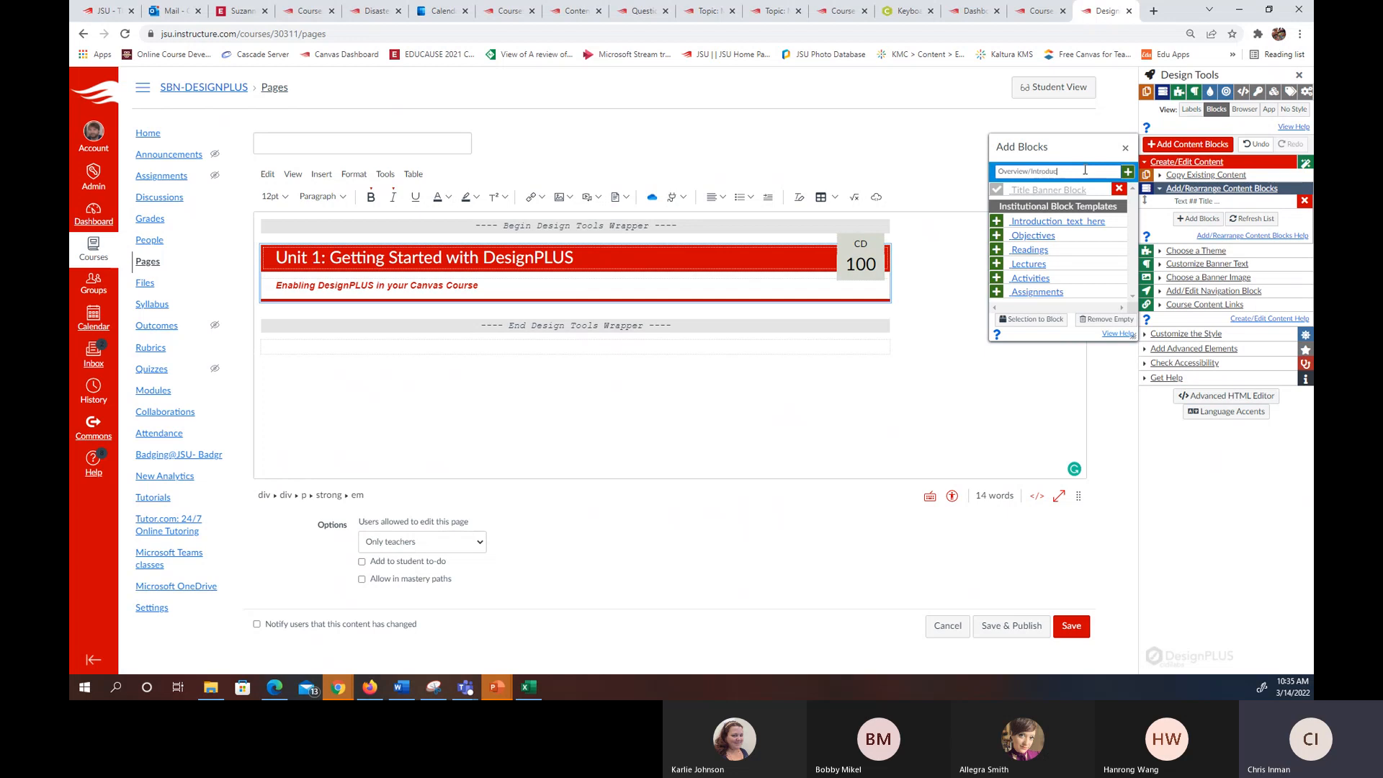
key("BackSpace")
key("BackSpace")
key("BackSpace")
key("BackSpace")
key("BackSpace")
key("BackSpace")
key("BackSpace")
key("BackSpace")
key("BackSpace")
key("BackSpace")
key("BackSpace")
key("BackSpace")
key("BackSpace")
key("BackSpace")
key("BackSpace")
key("BackSpace")
key("BackSpace")
key("BackSpace")
type("In")
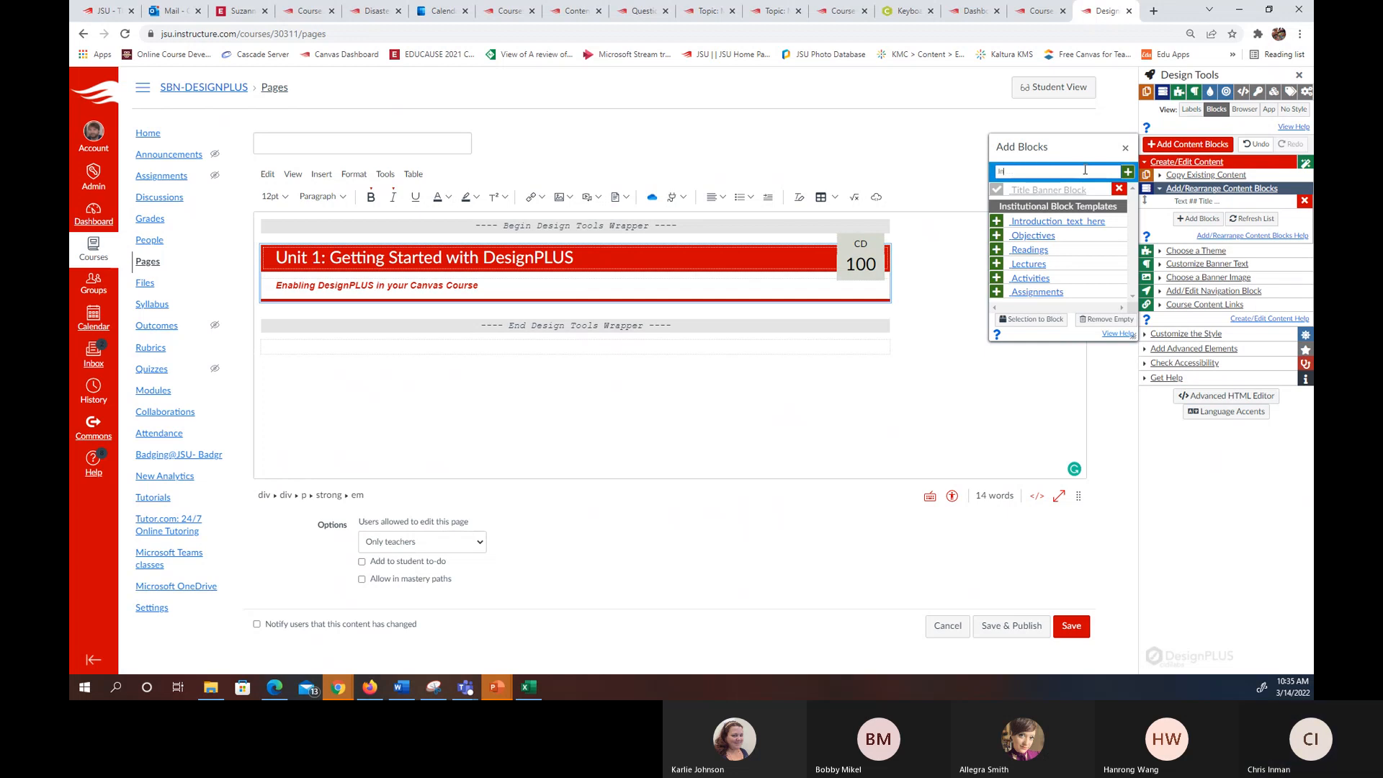
type("troduction to")
key("BackSpace")
key("BackSpace")
key("BackSpace")
key("BackSpace")
key("BackSpace")
key("BackSpace")
key("BackSpace")
key("BackSpace")
key("BackSpace")
key("BackSpace")
key("BackSpace")
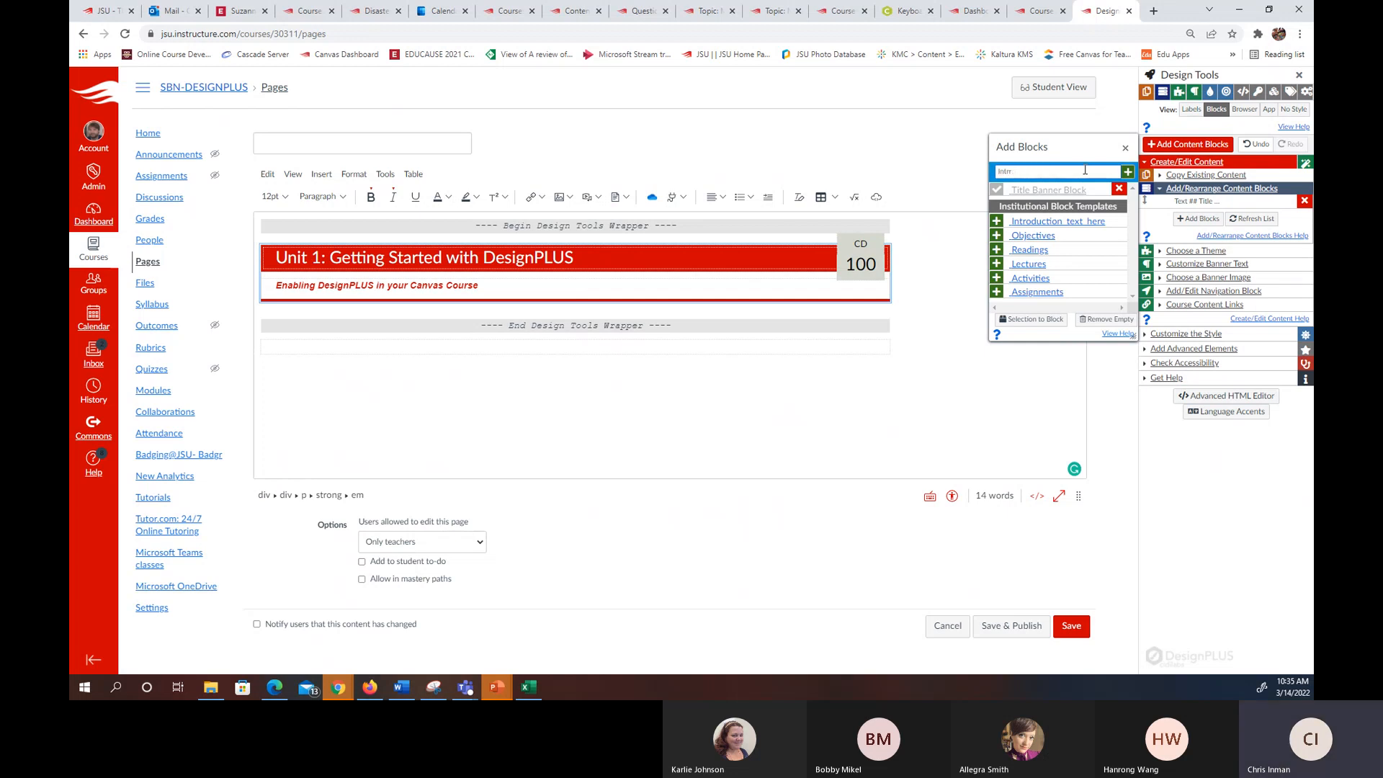
type("ododu")
key("BackSpace")
key("BackSpace")
key("BackSpace")
key("BackSpace")
key("BackSpace")
key("BackSpace")
key("BackSpace")
type("Instoduction to Unit 1")
key("Return")
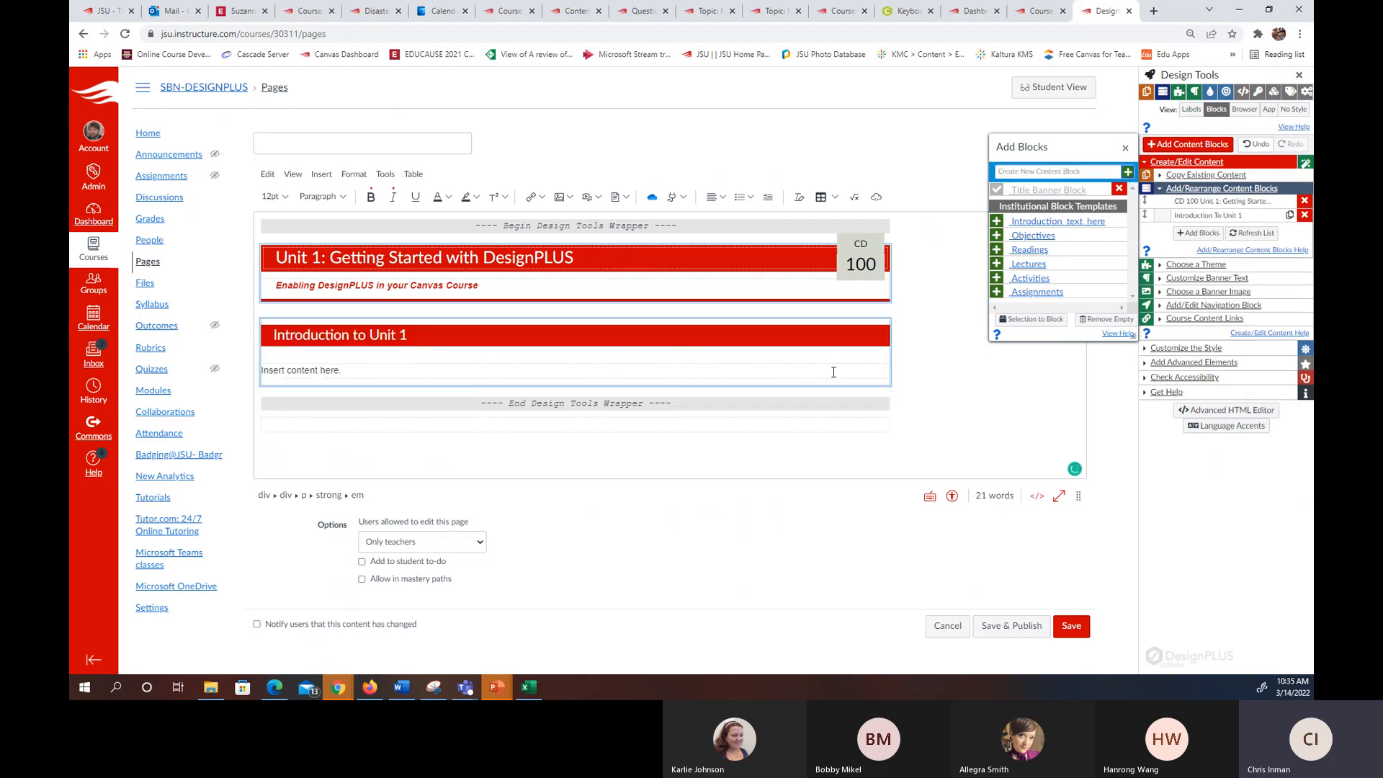
- Search the custom icons for "intro", "begin" and "door", and apply the open-door icon to the Introduction to Unit 1 block
left_click(1161, 216)
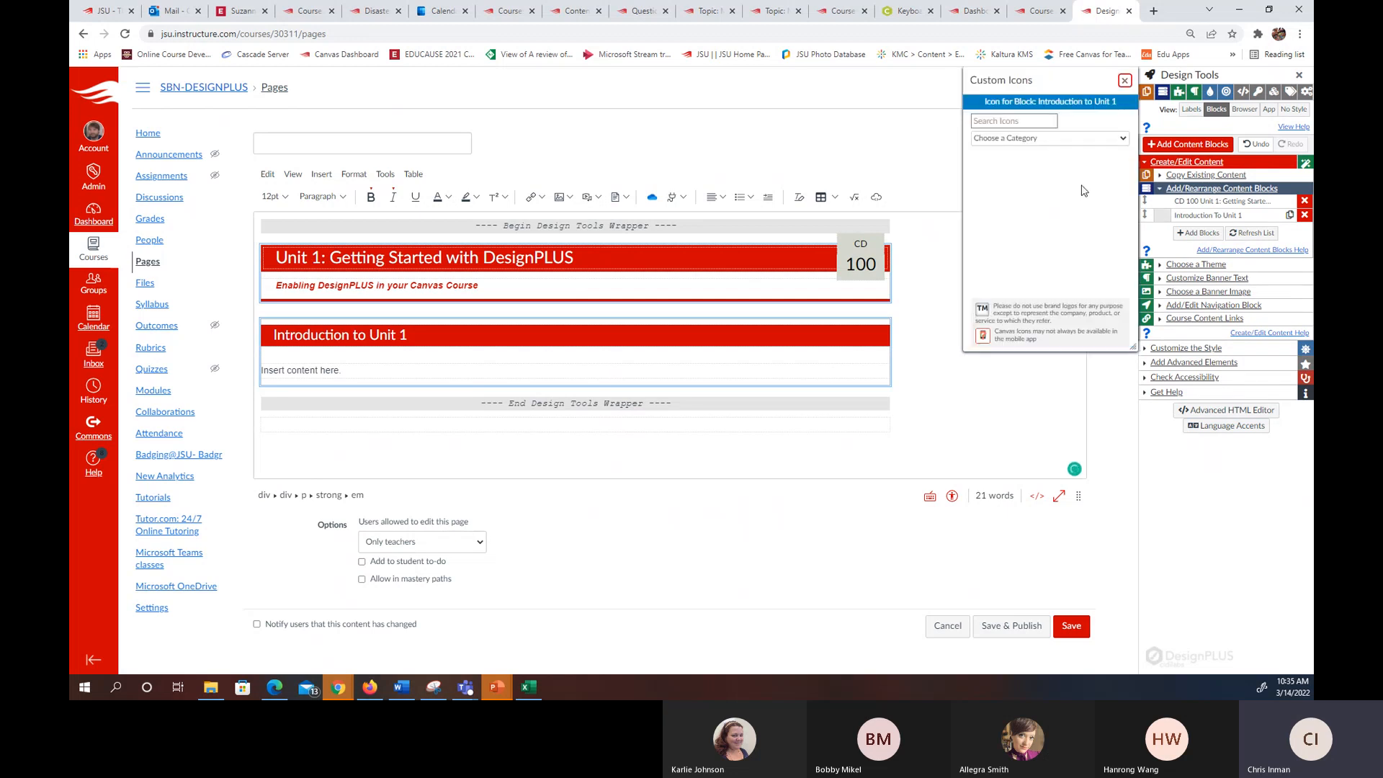
left_click(1025, 121)
type("intr")
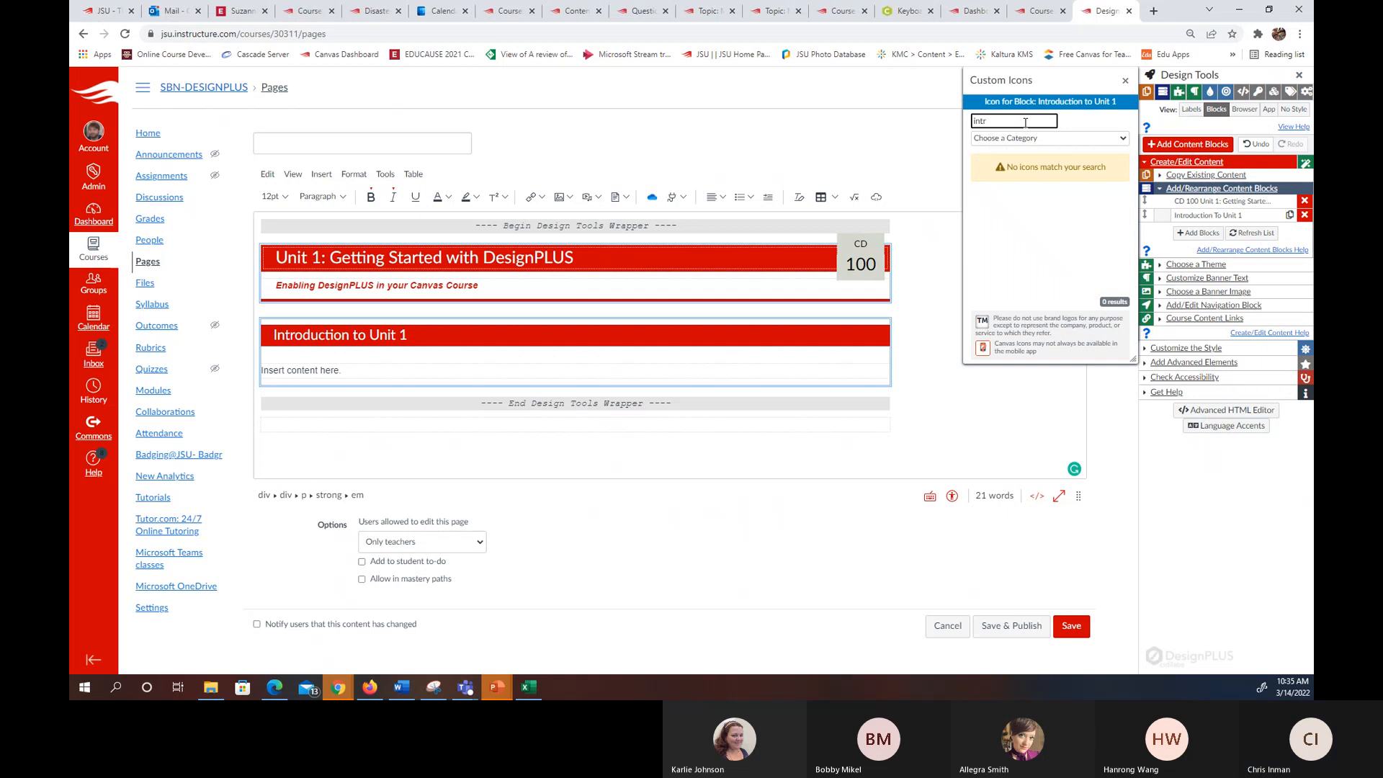
type("o")
key("ctrl+a")
key("BackSpace")
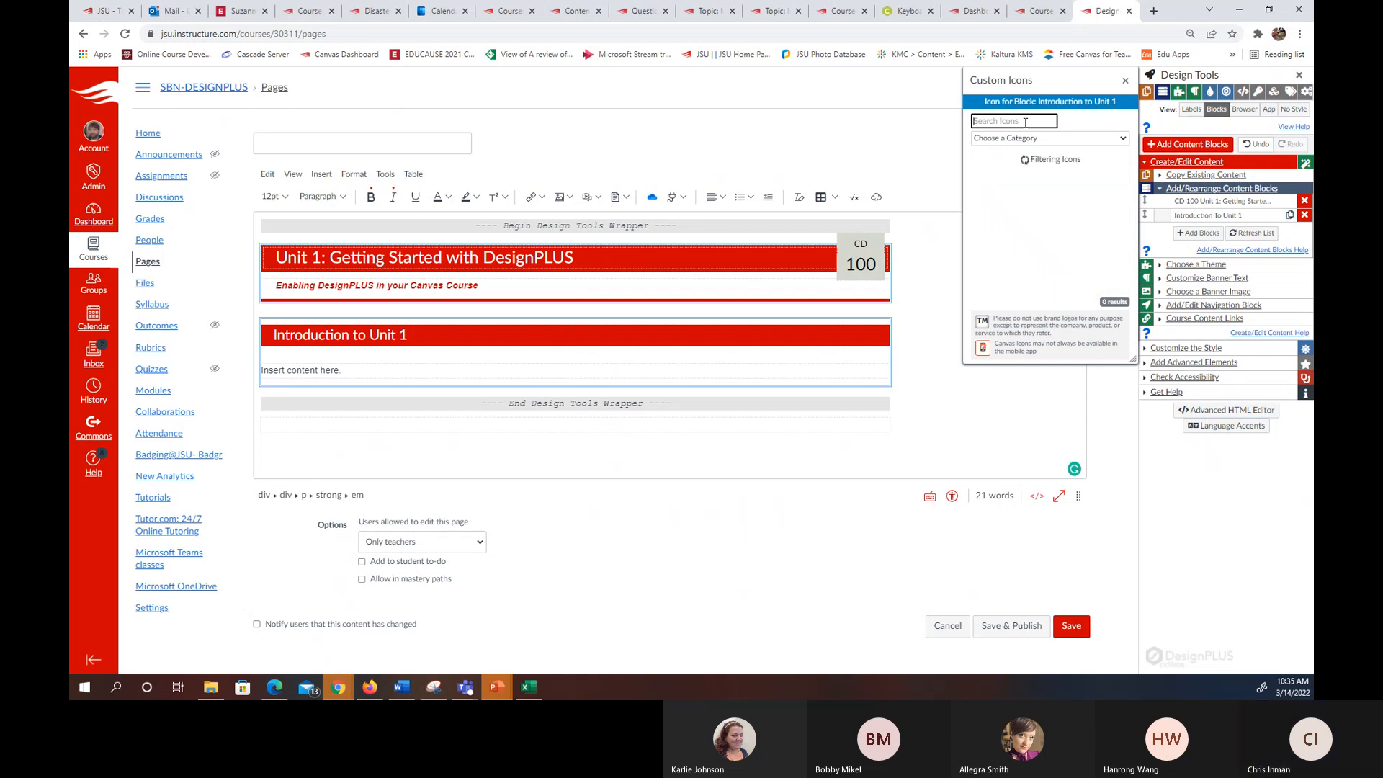
type("begin")
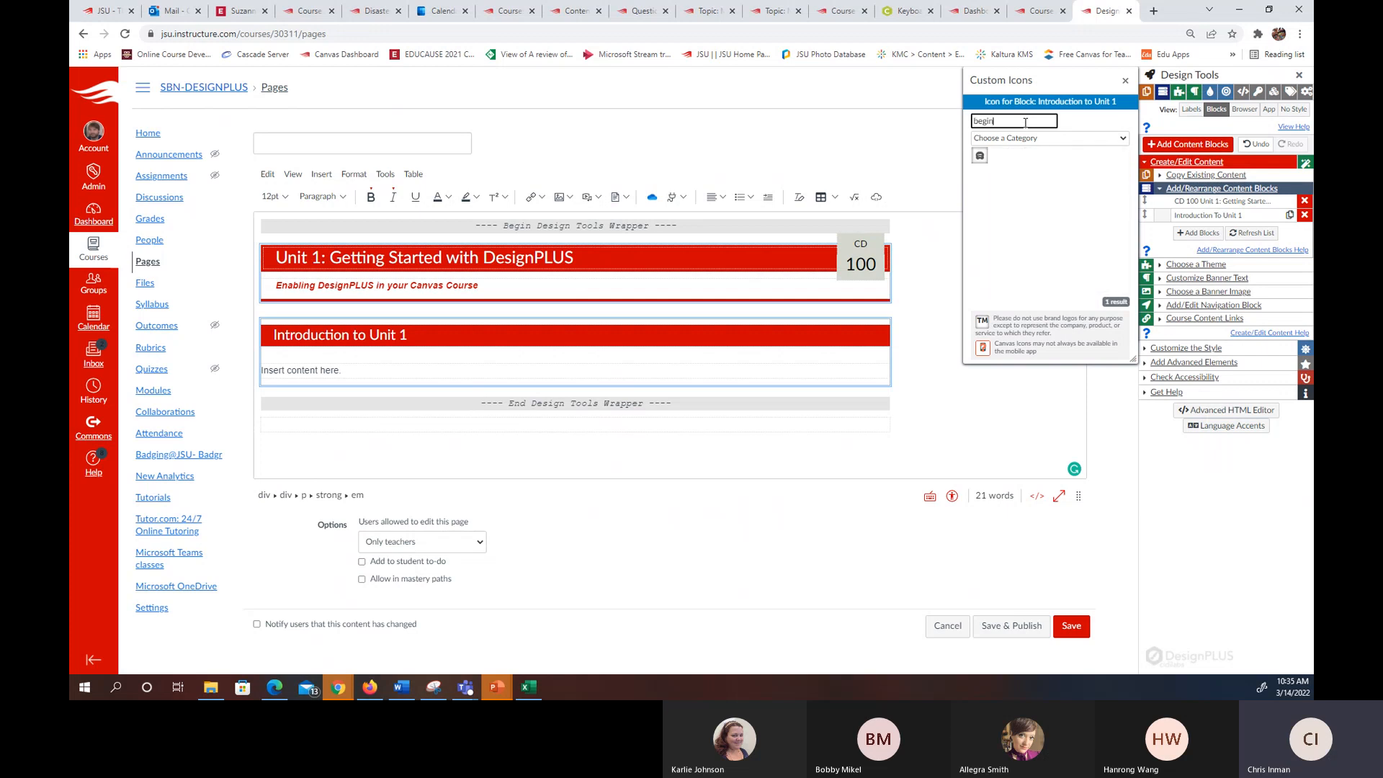
key("BackSpace")
key("BackSpace")
key("BackSpace")
key("BackSpace")
key("BackSpace")
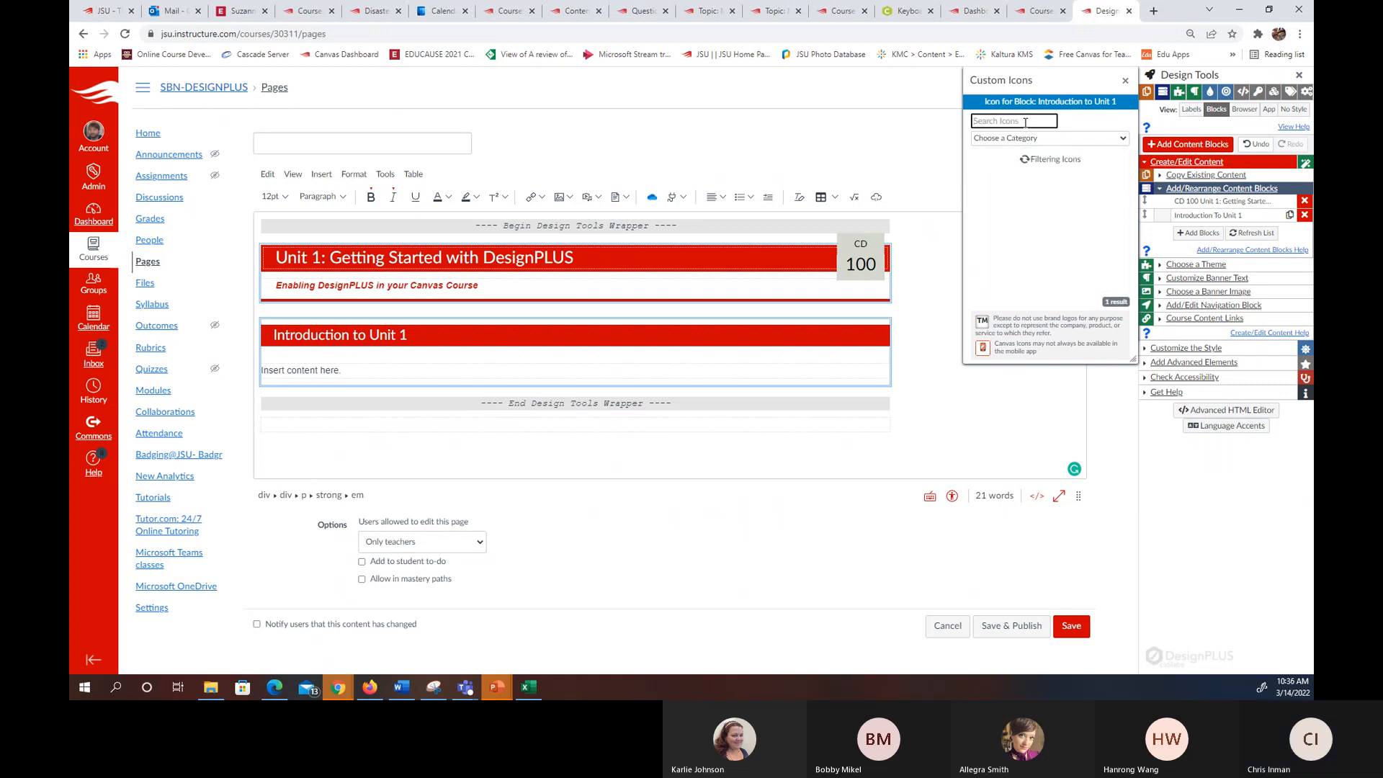
type("door")
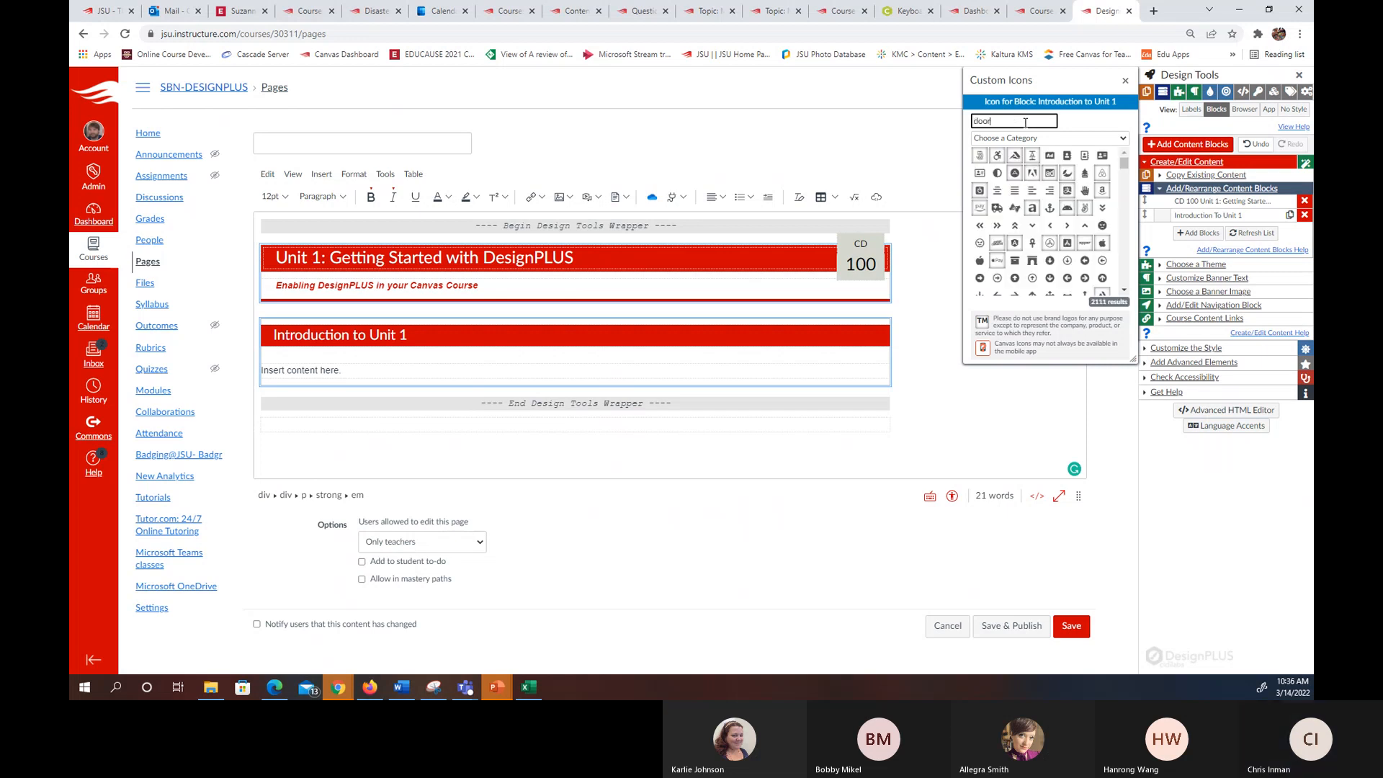
left_click(1014, 156)
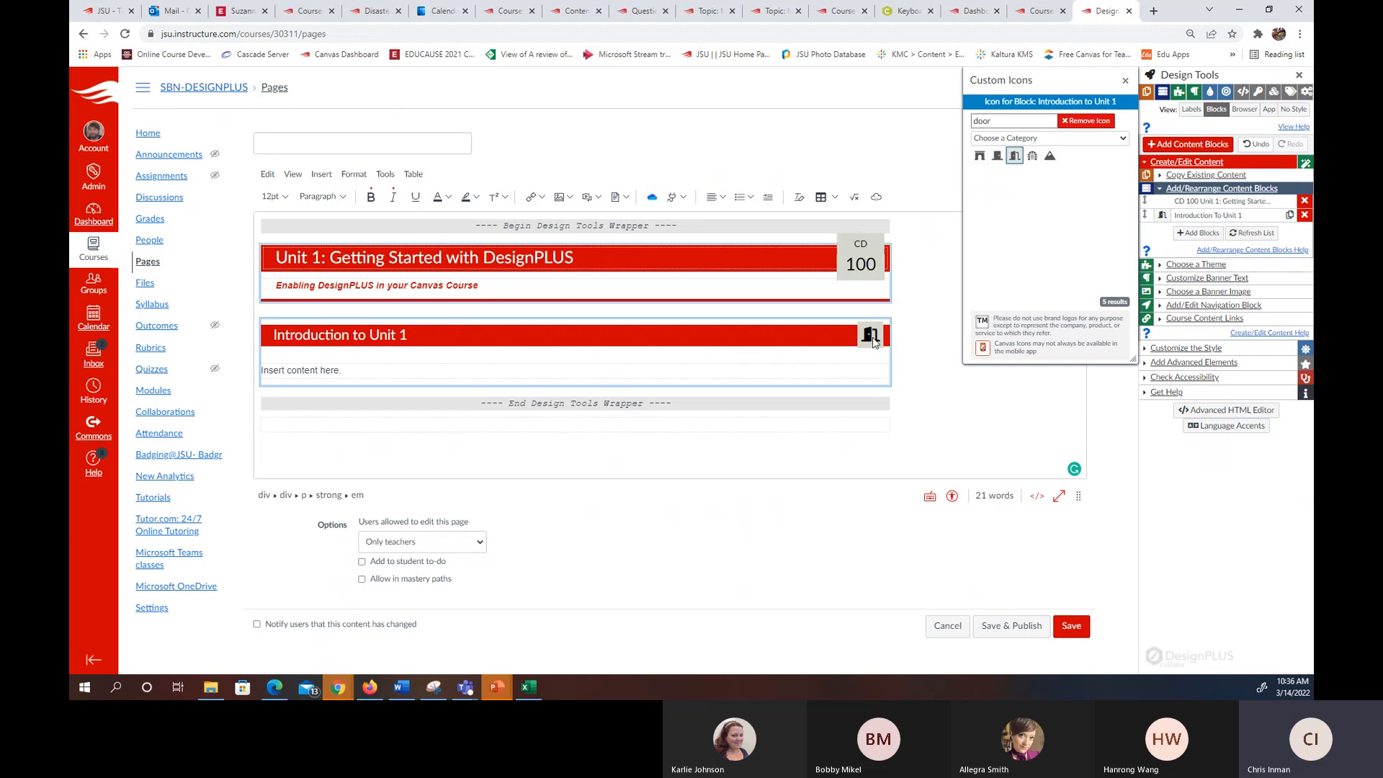
- Replace the placeholder text in the Introduction to Unit 1 block with the 2 Columns (1/3, 2/3) core HTML snippet
left_click(373, 369)
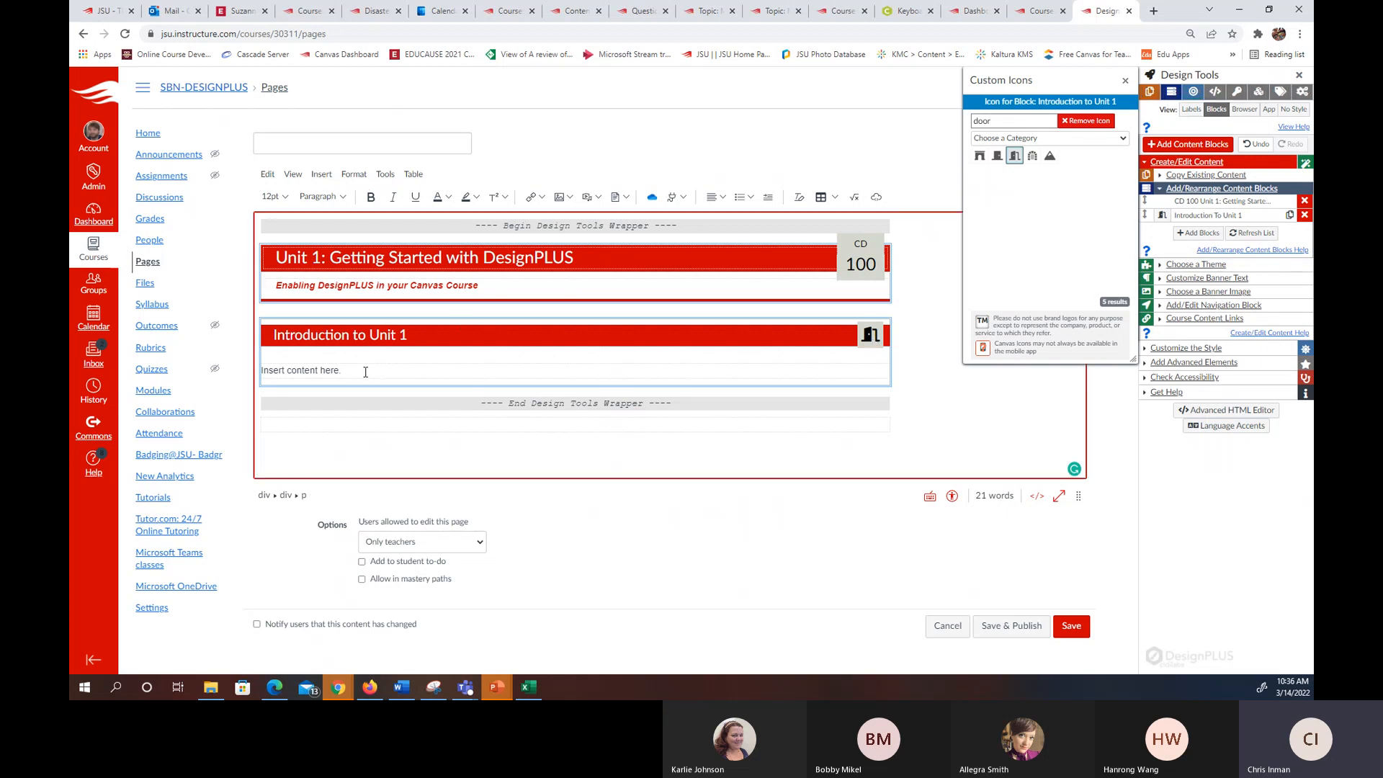
left_click_drag(365, 370, 266, 371)
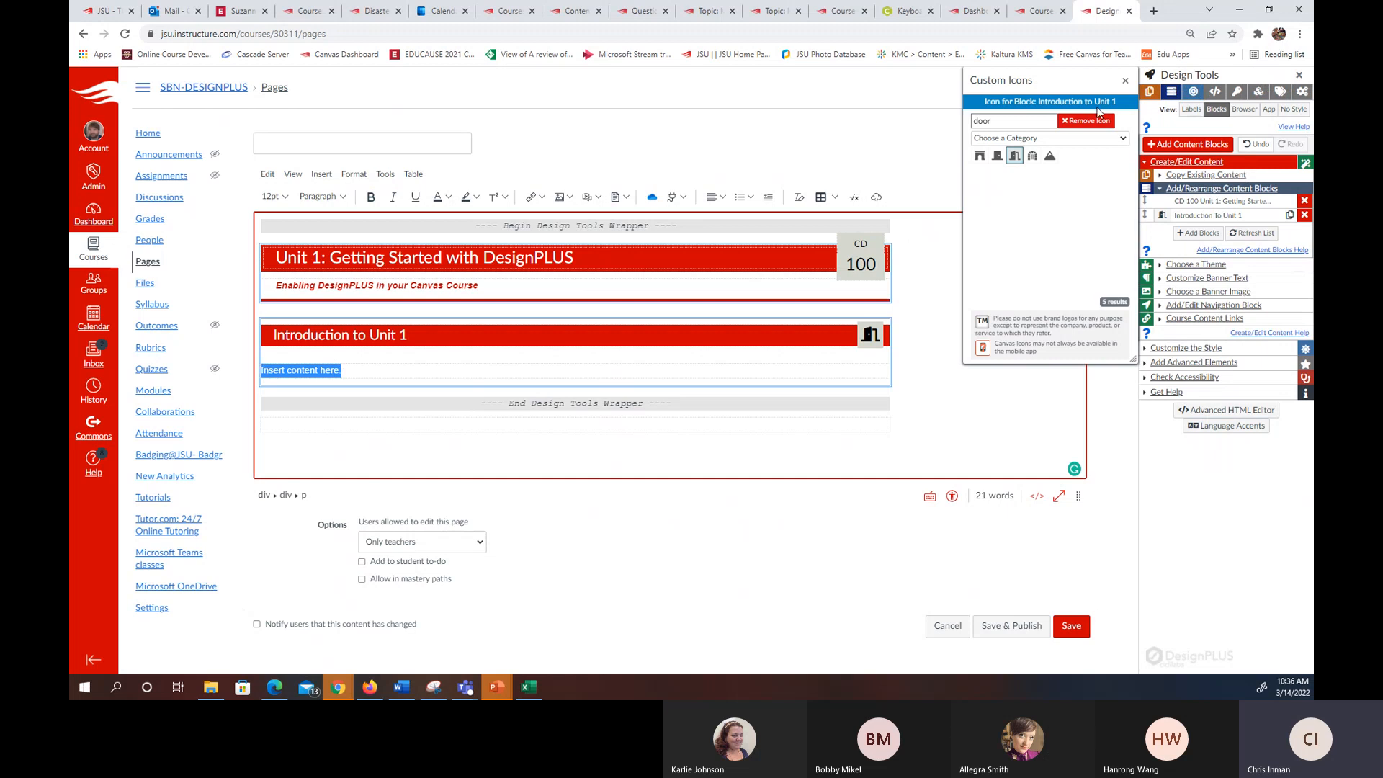
left_click(1125, 81)
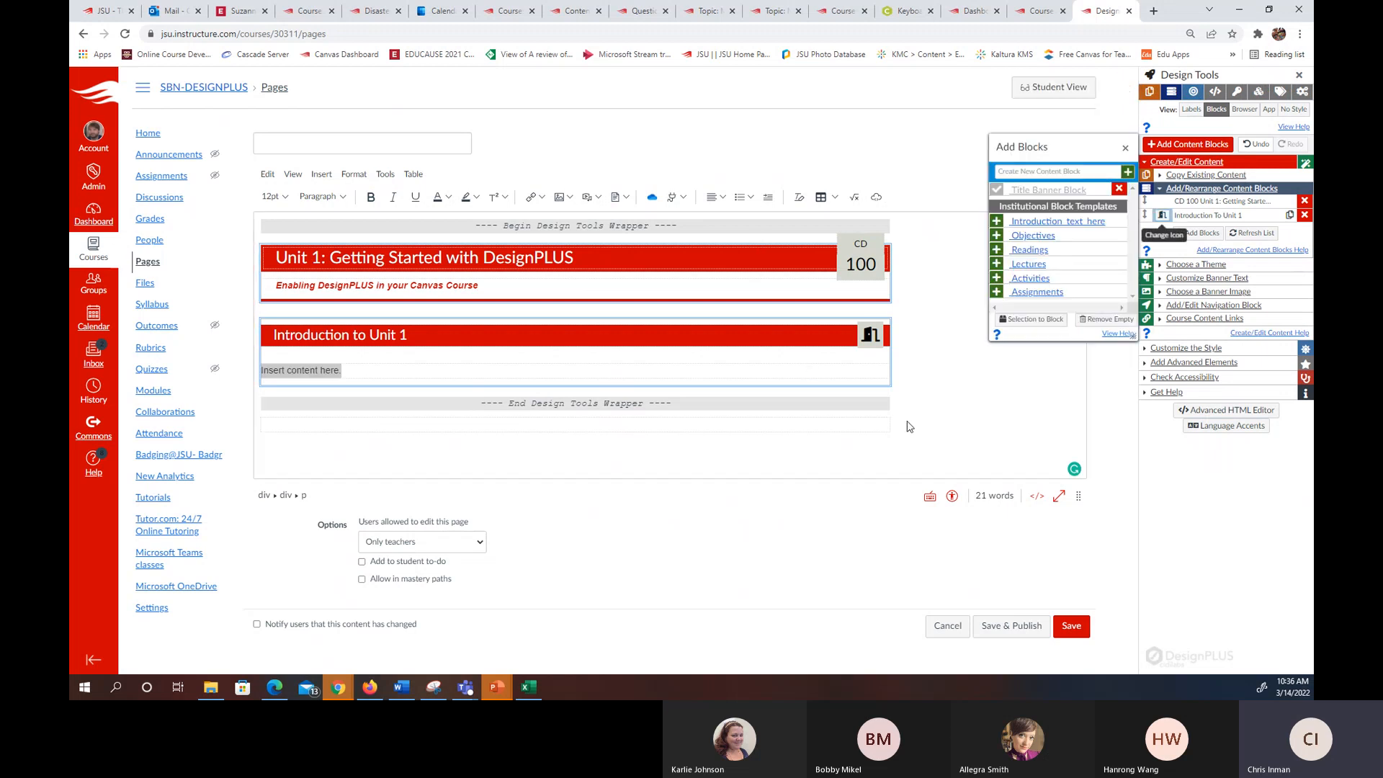
left_click(1125, 148)
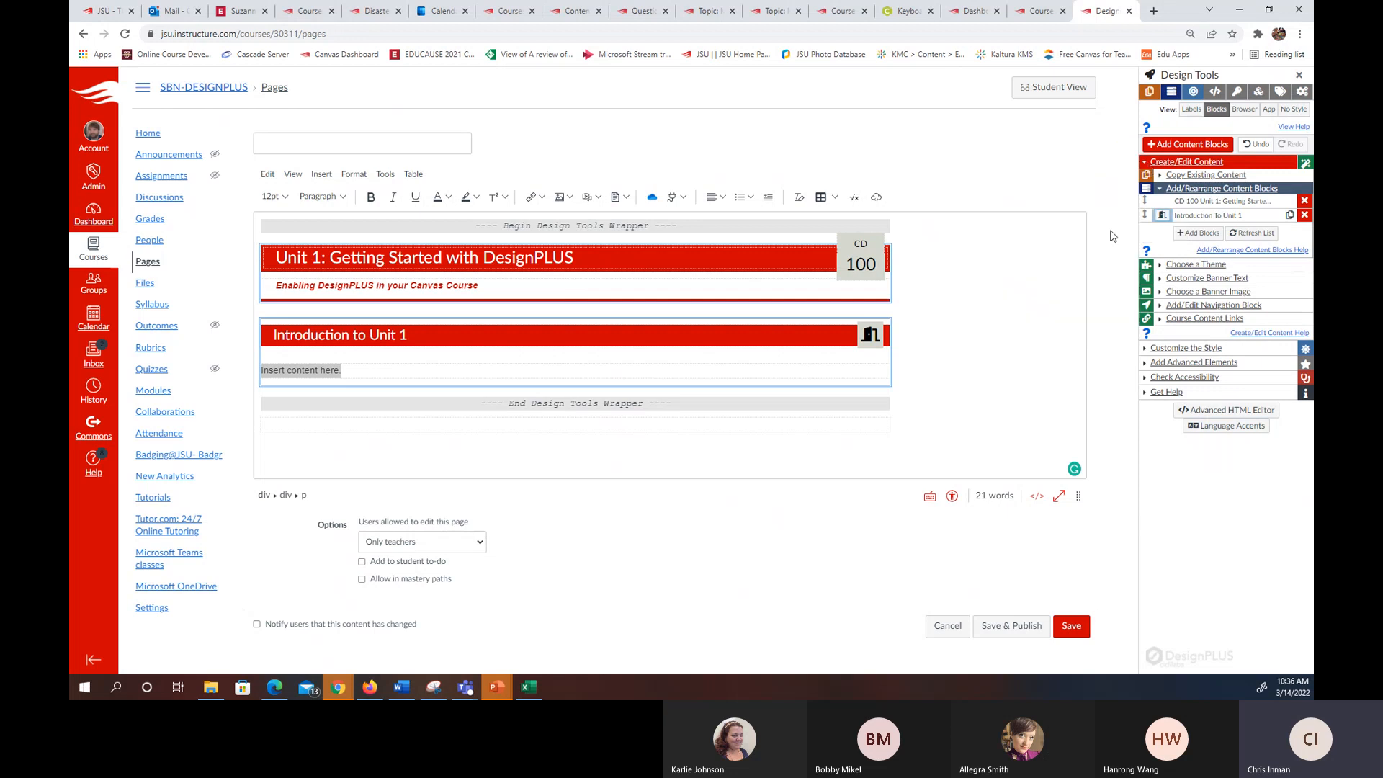
left_click(1171, 364)
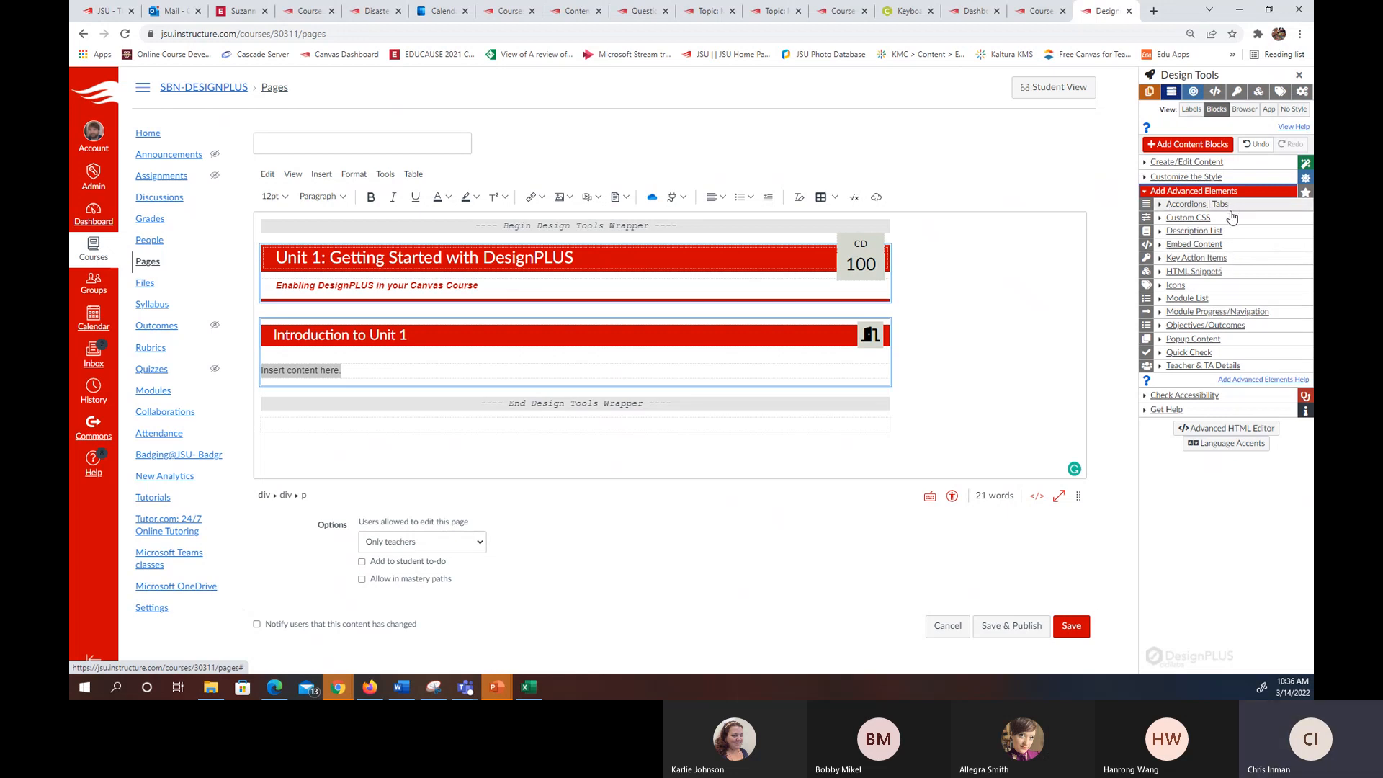
left_click(1250, 272)
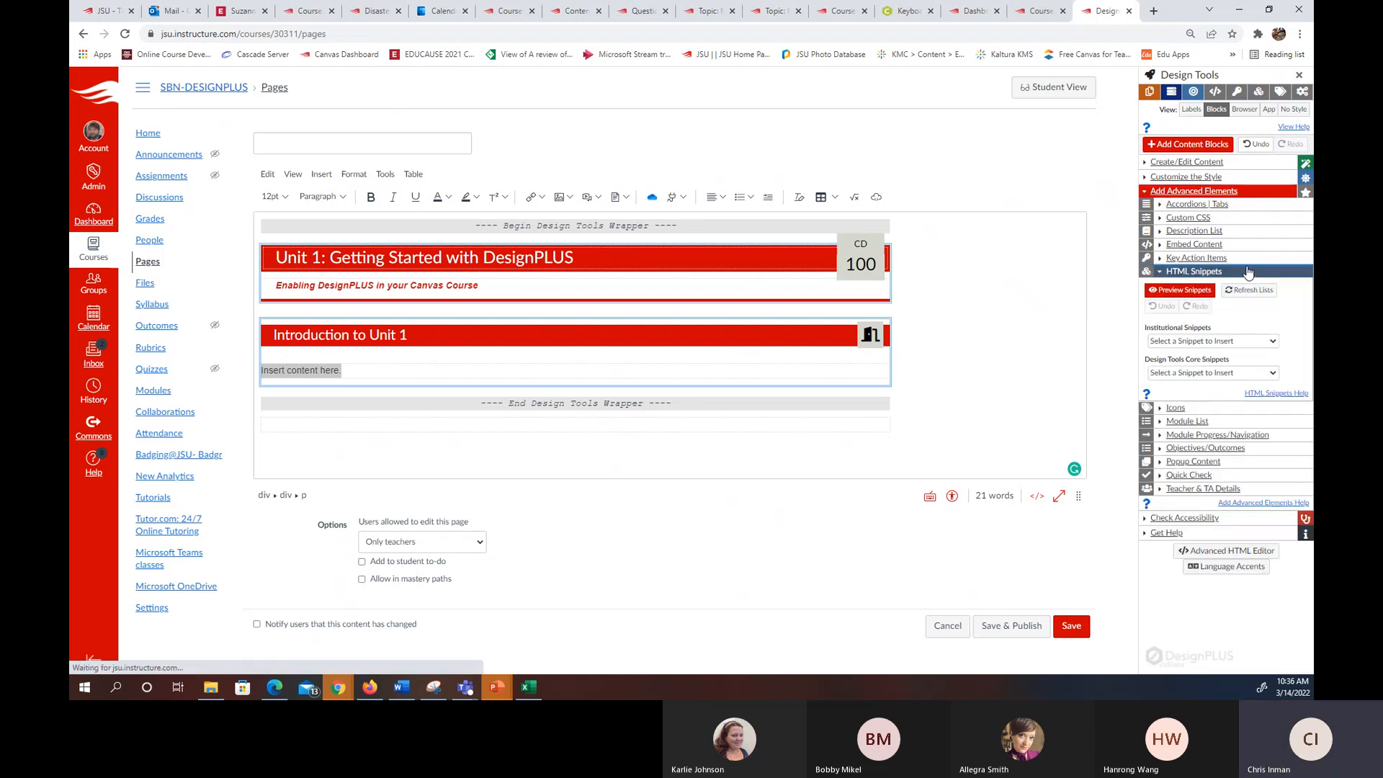
left_click(1226, 341)
left_click(1257, 327)
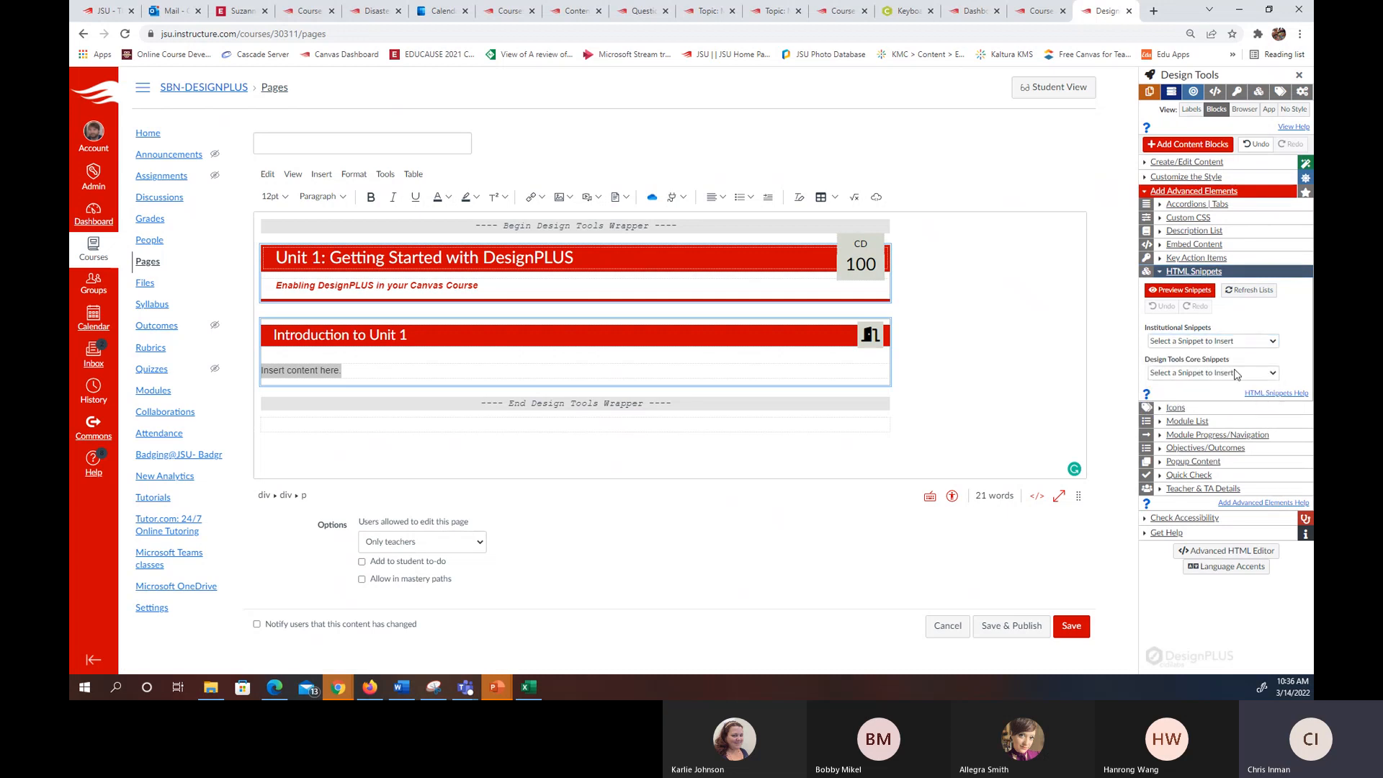
left_click(1241, 373)
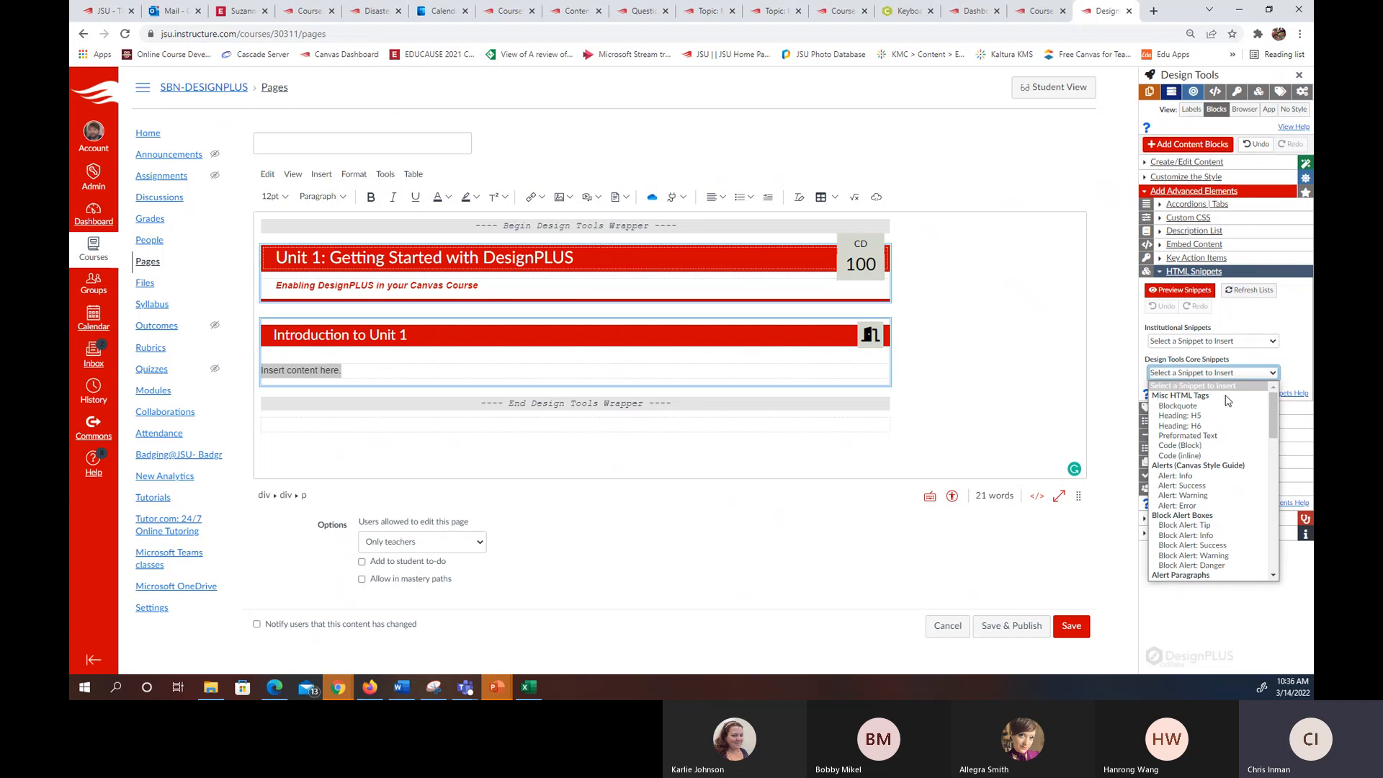
scroll(1227, 400, "down", 5)
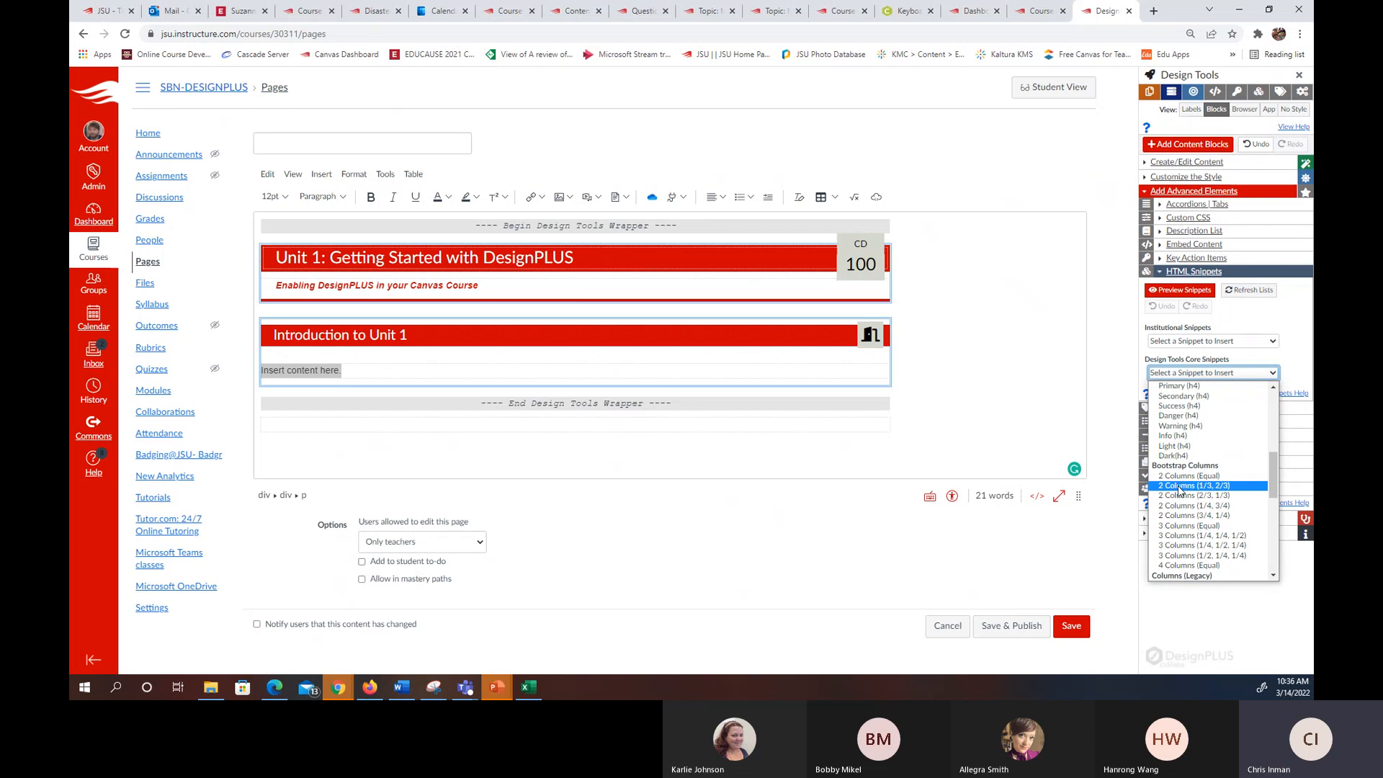
left_click(1233, 486)
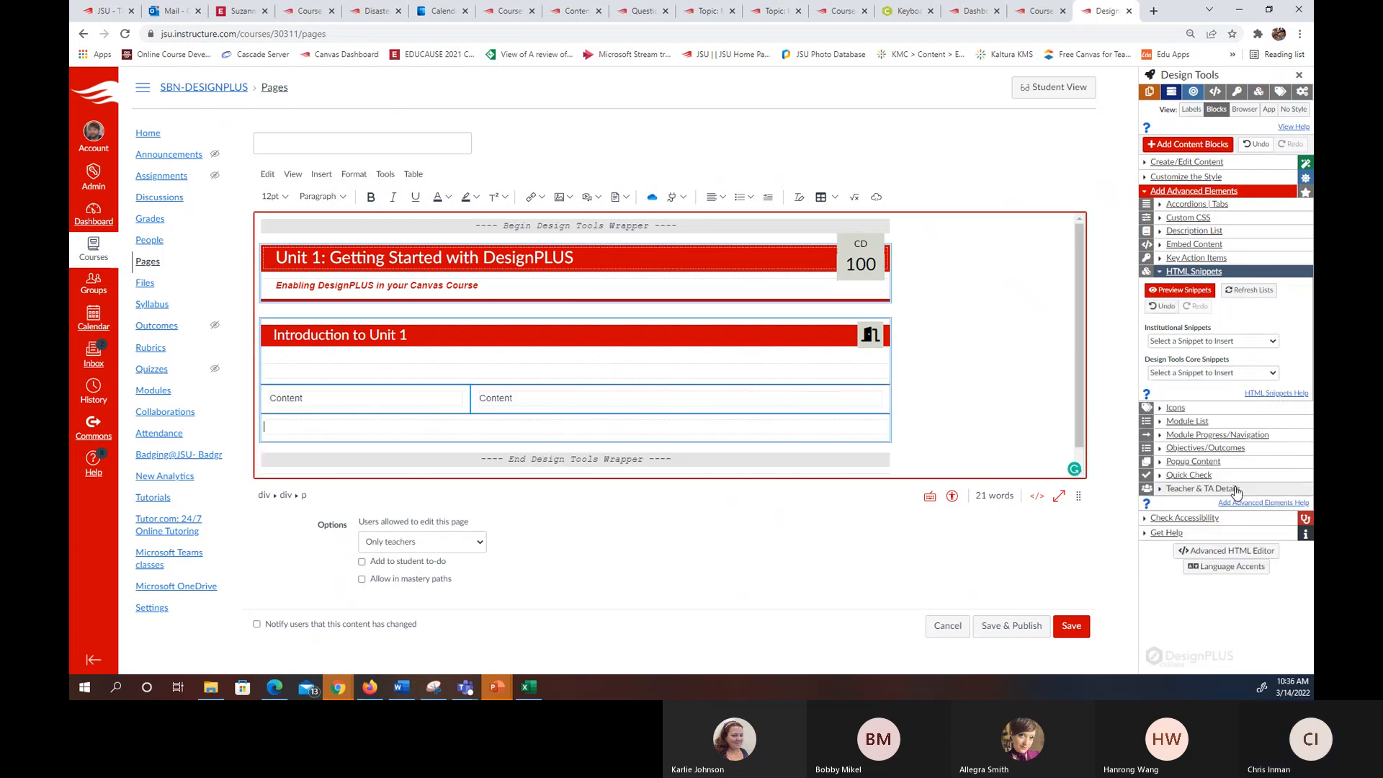
- Replace the narrow column's placeholder with "Getting Started with DesignPLUS" and start a new line beneath it
left_click_drag(401, 404, 268, 404)
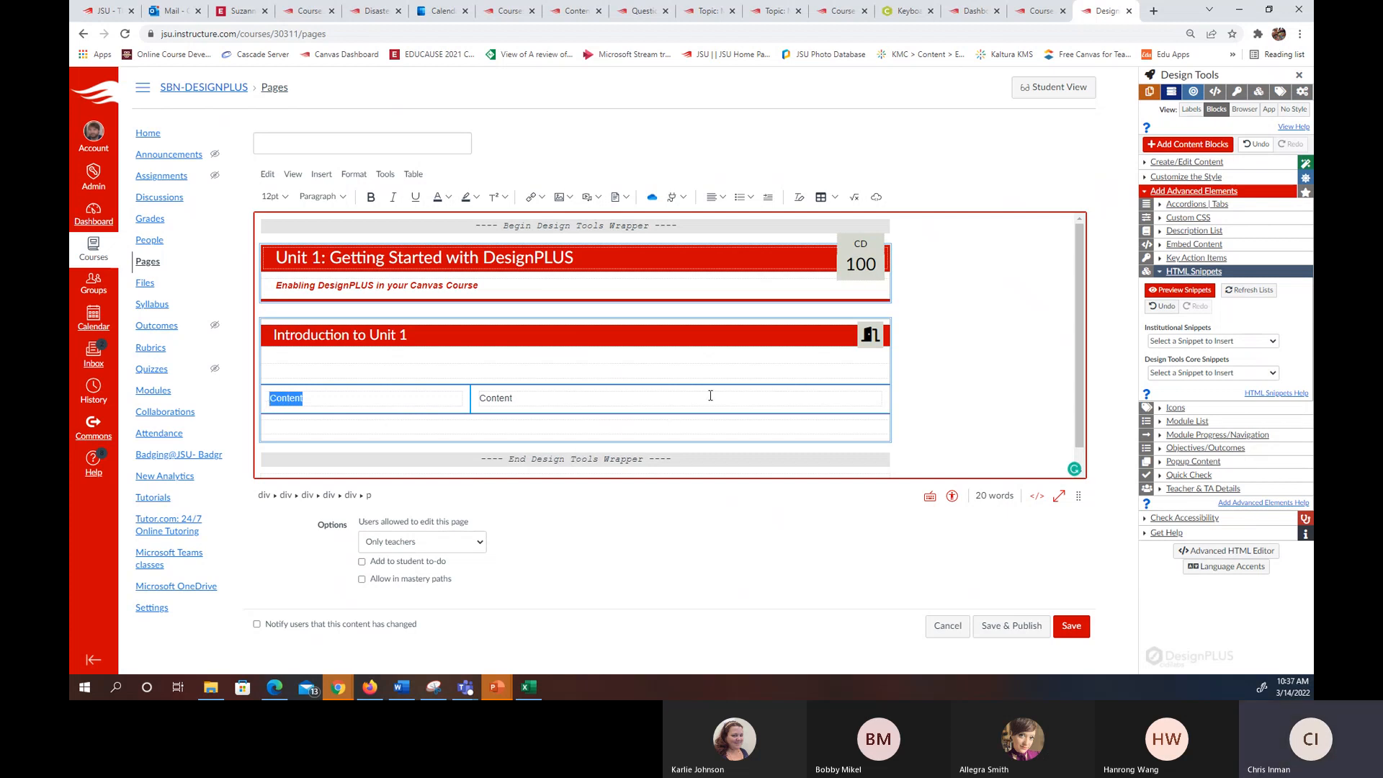
type("Get")
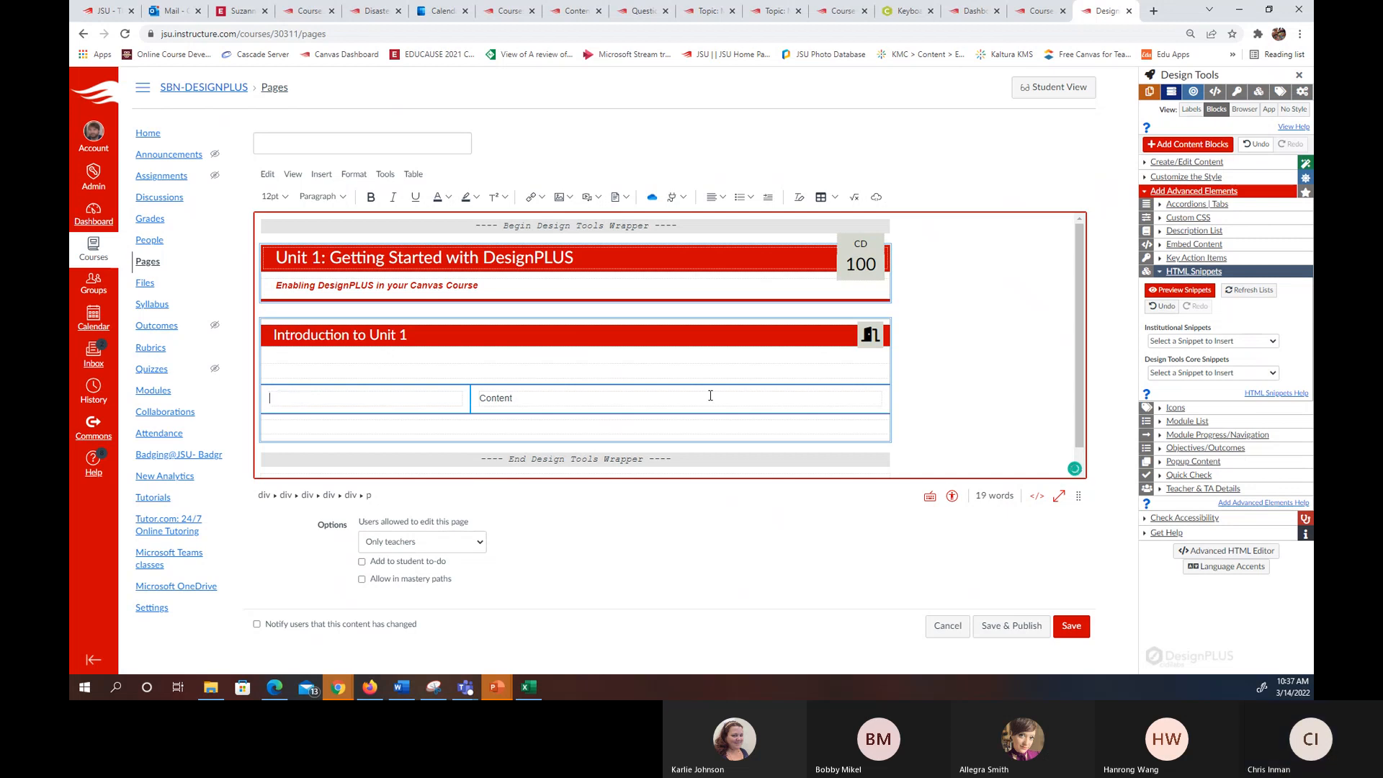
type("ting started")
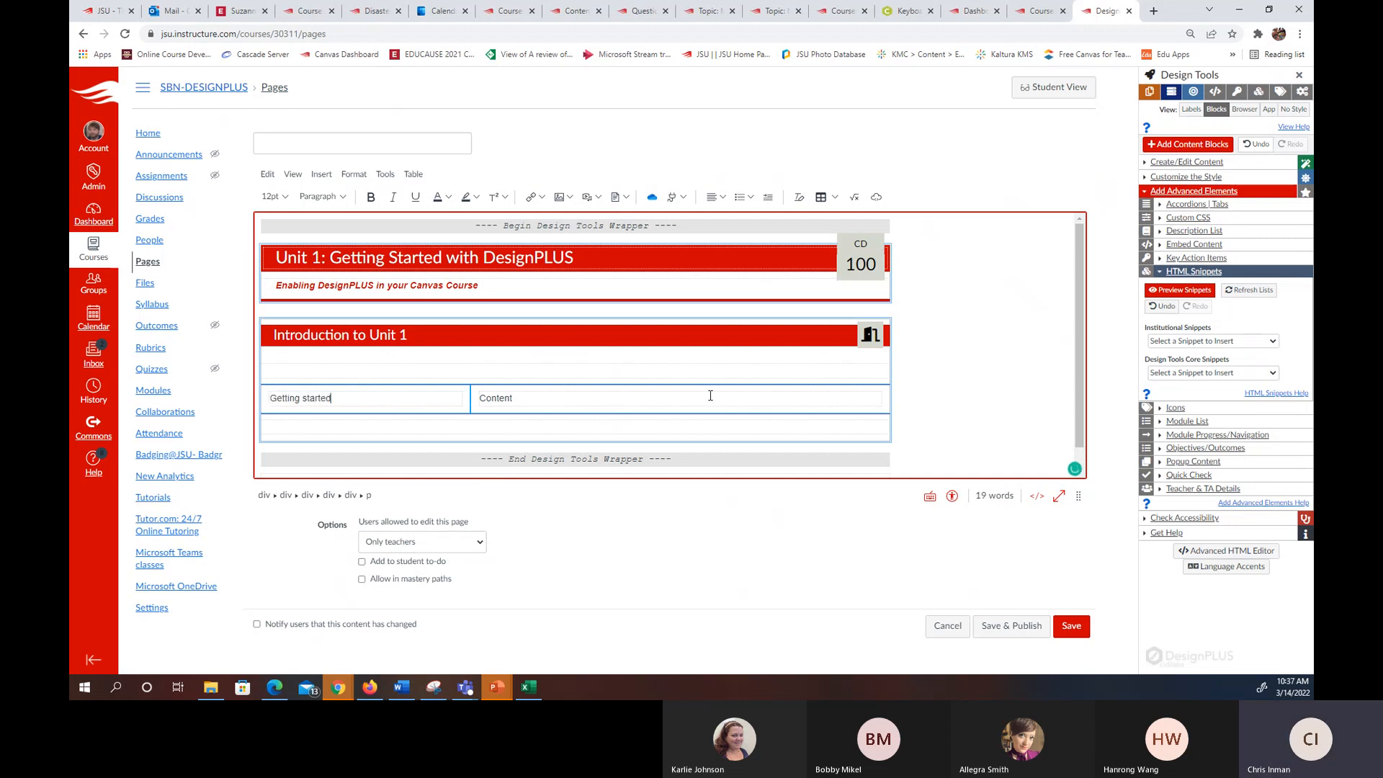
key("BackSpace")
key("BackSpace")
key("BackSpace")
key("BackSpace")
key("BackSpace")
key("BackSpace")
key("BackSpace")
type("S")
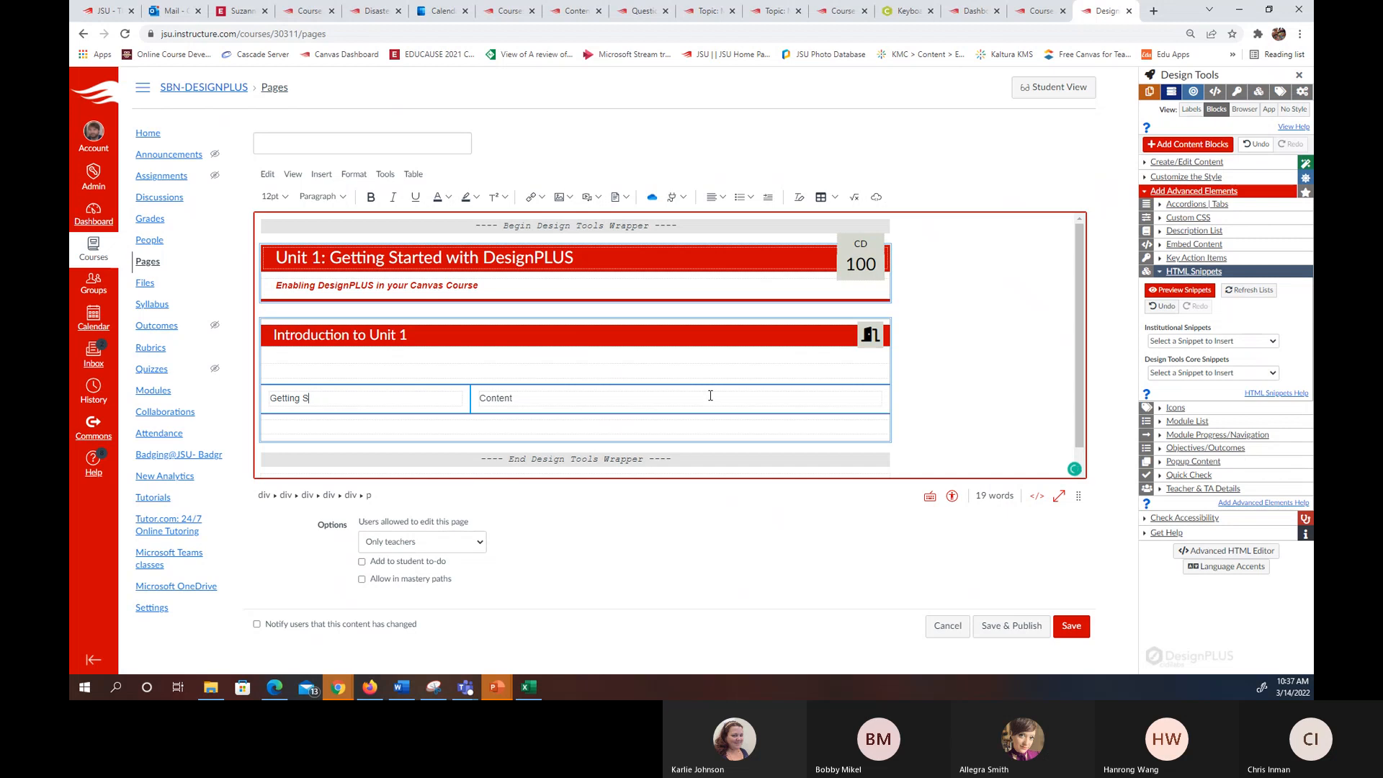
type("tarted with DesignPLUS")
key("Return")
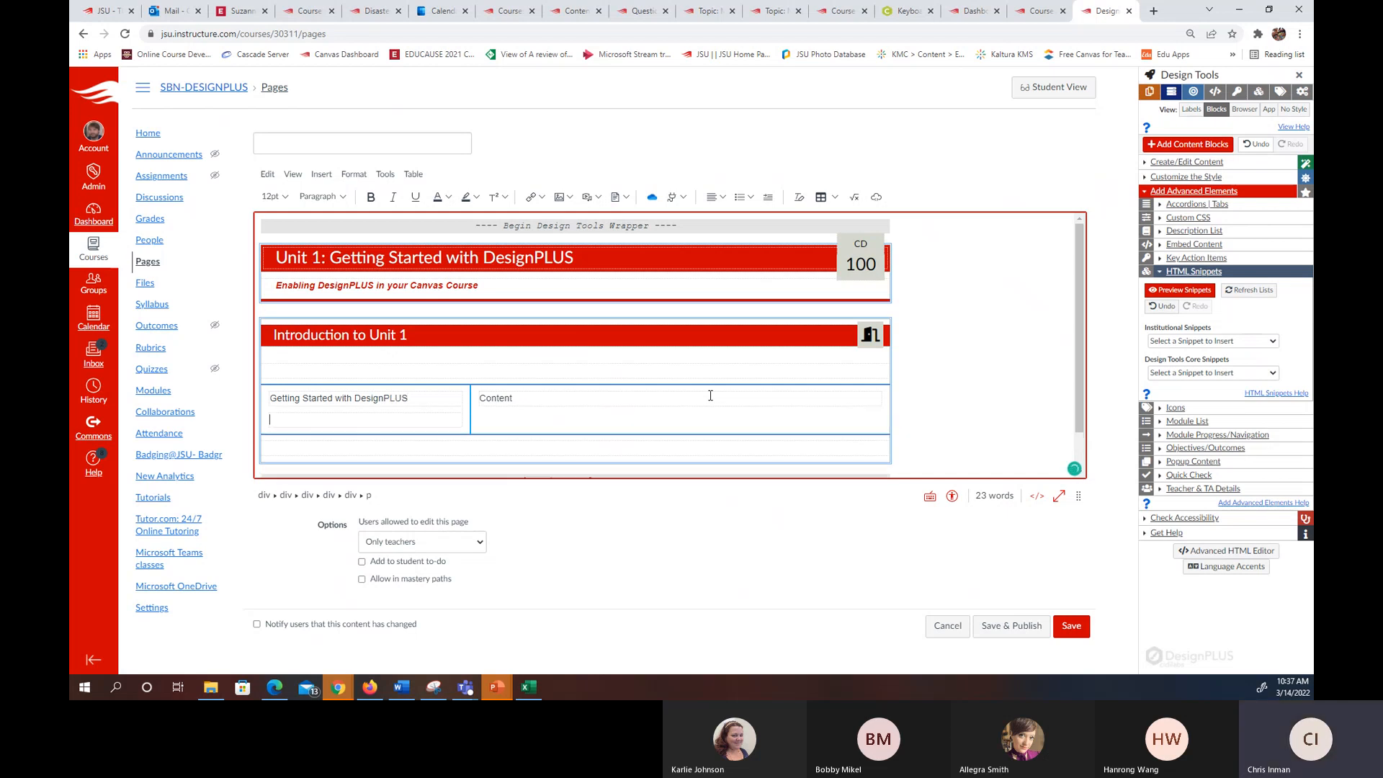
- Upload the canvas logo PNG from the computer below the column's text, marked as a decorative image
left_click(562, 197)
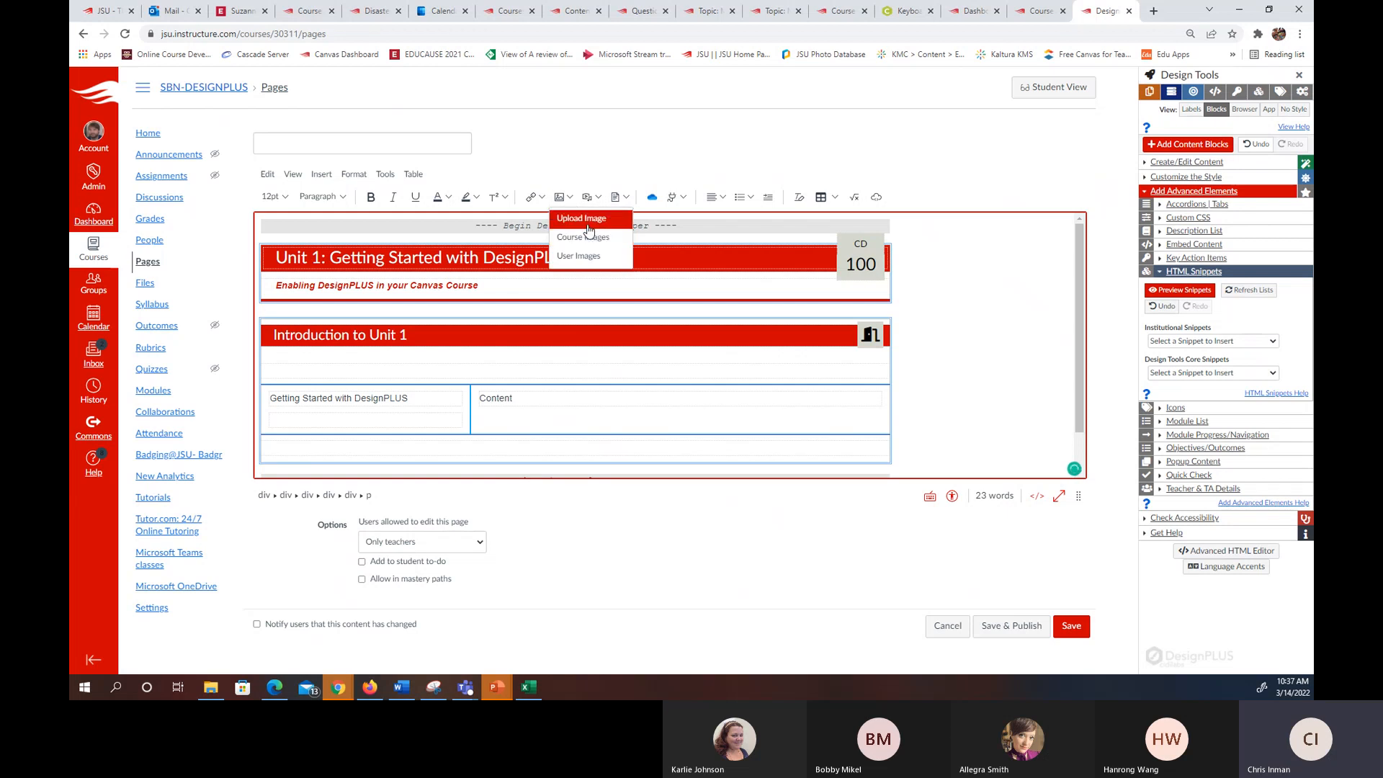
left_click(582, 218)
left_click(716, 329)
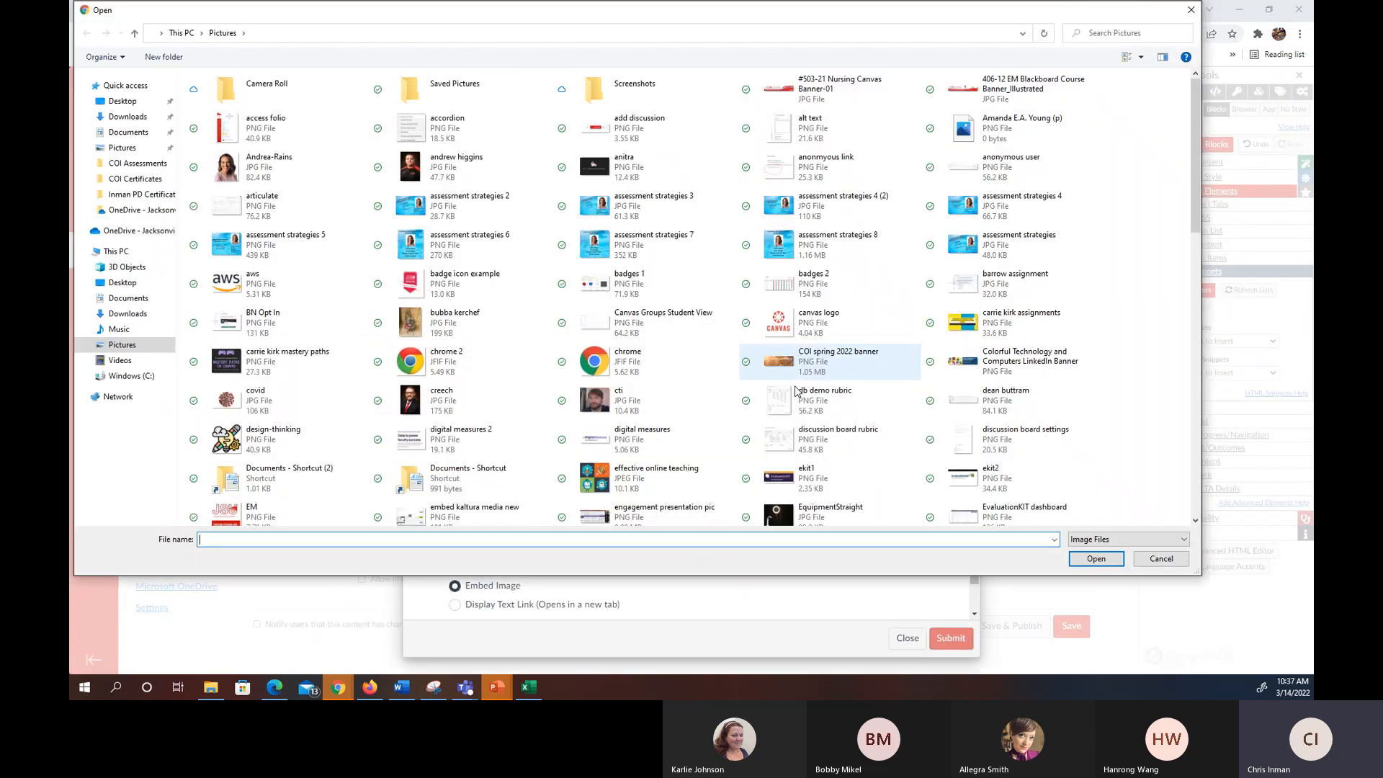
left_click(785, 321)
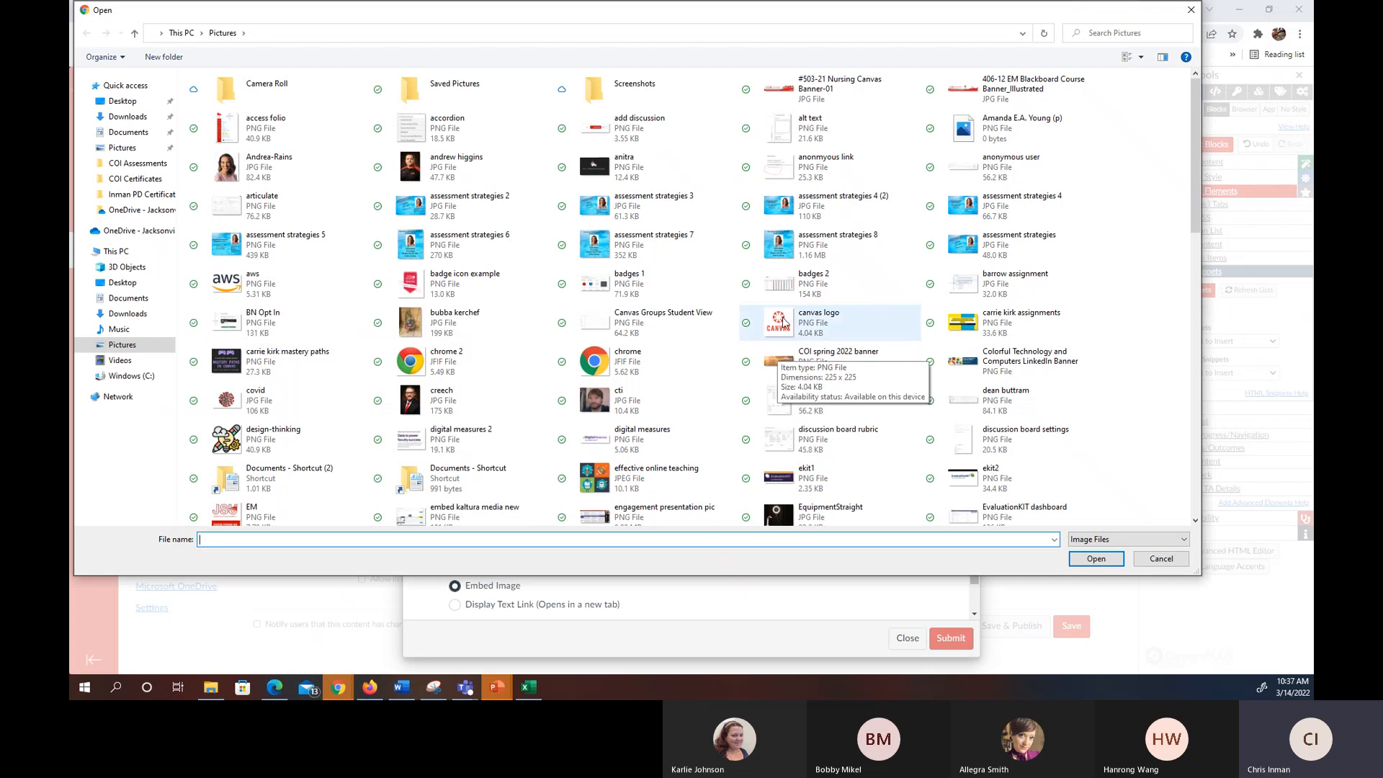
left_click(1102, 563)
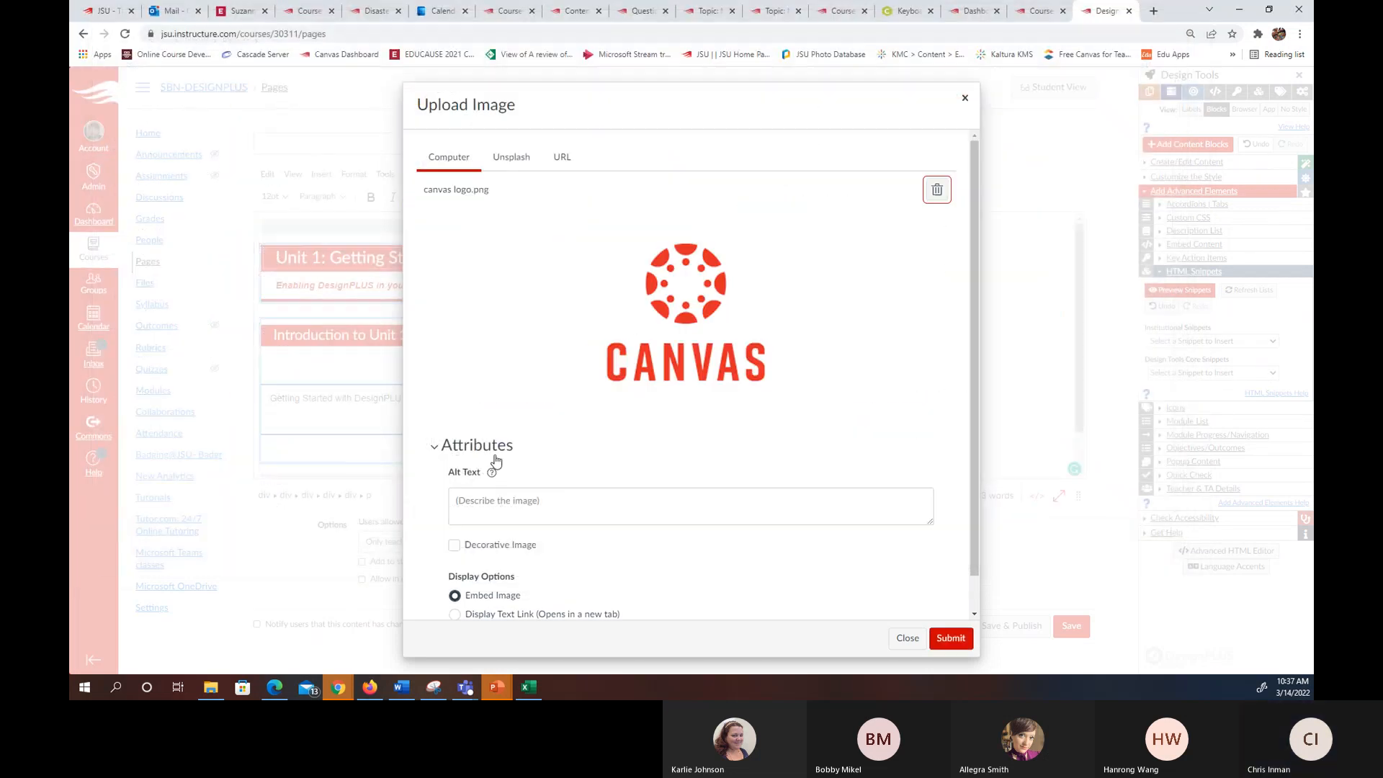
left_click(454, 544)
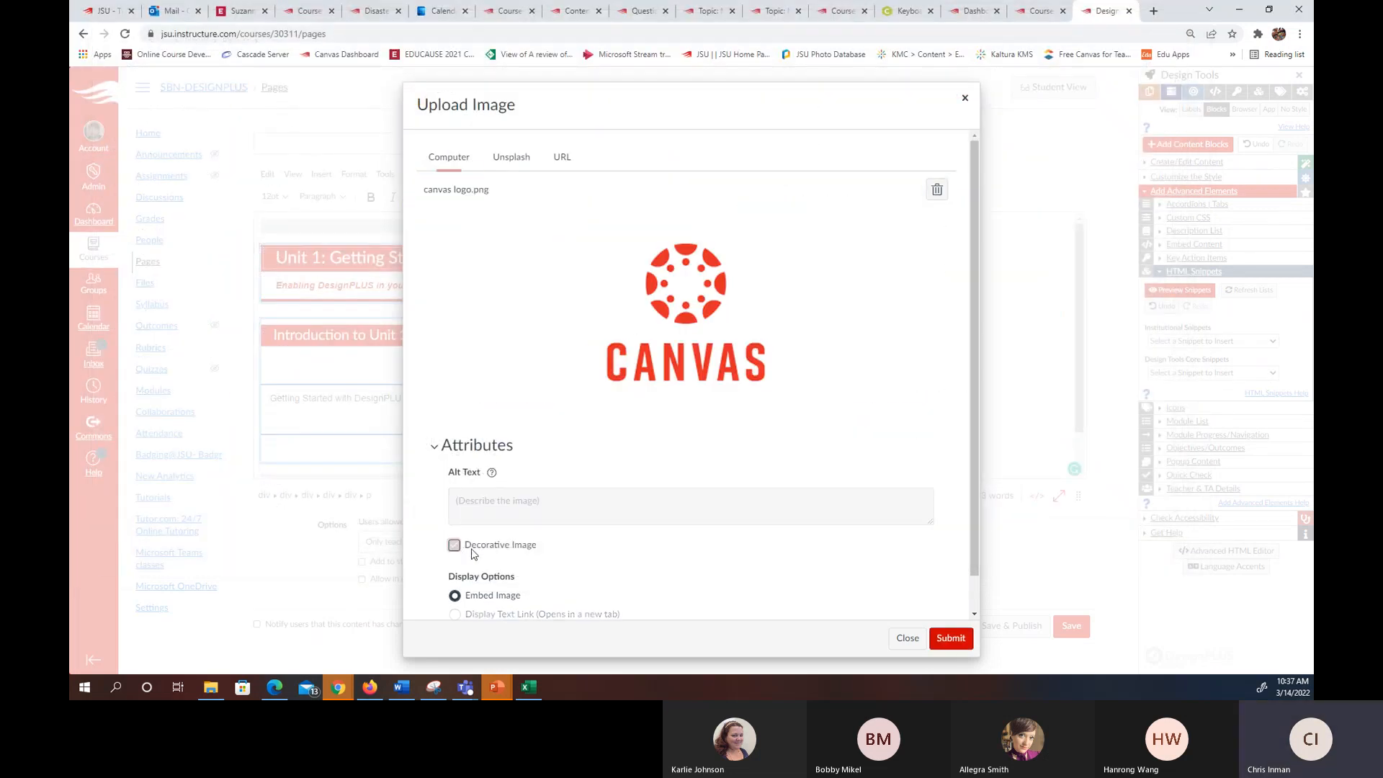
left_click(945, 638)
- Enlarge the Canvas logo slightly and center it within the narrow column
scroll(679, 422, "down", 1)
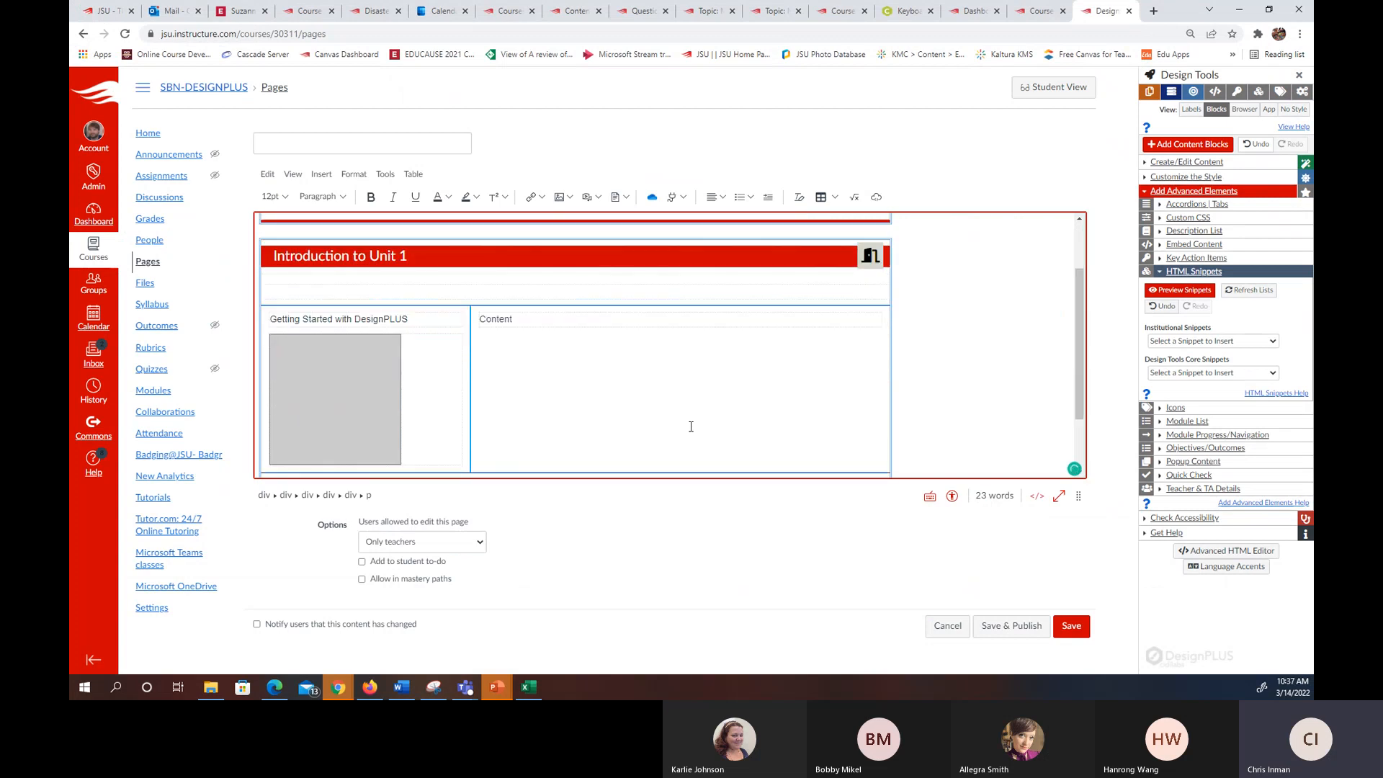
scroll(600, 388, "down", 1)
left_click(392, 422)
left_click_drag(401, 428, 431, 457)
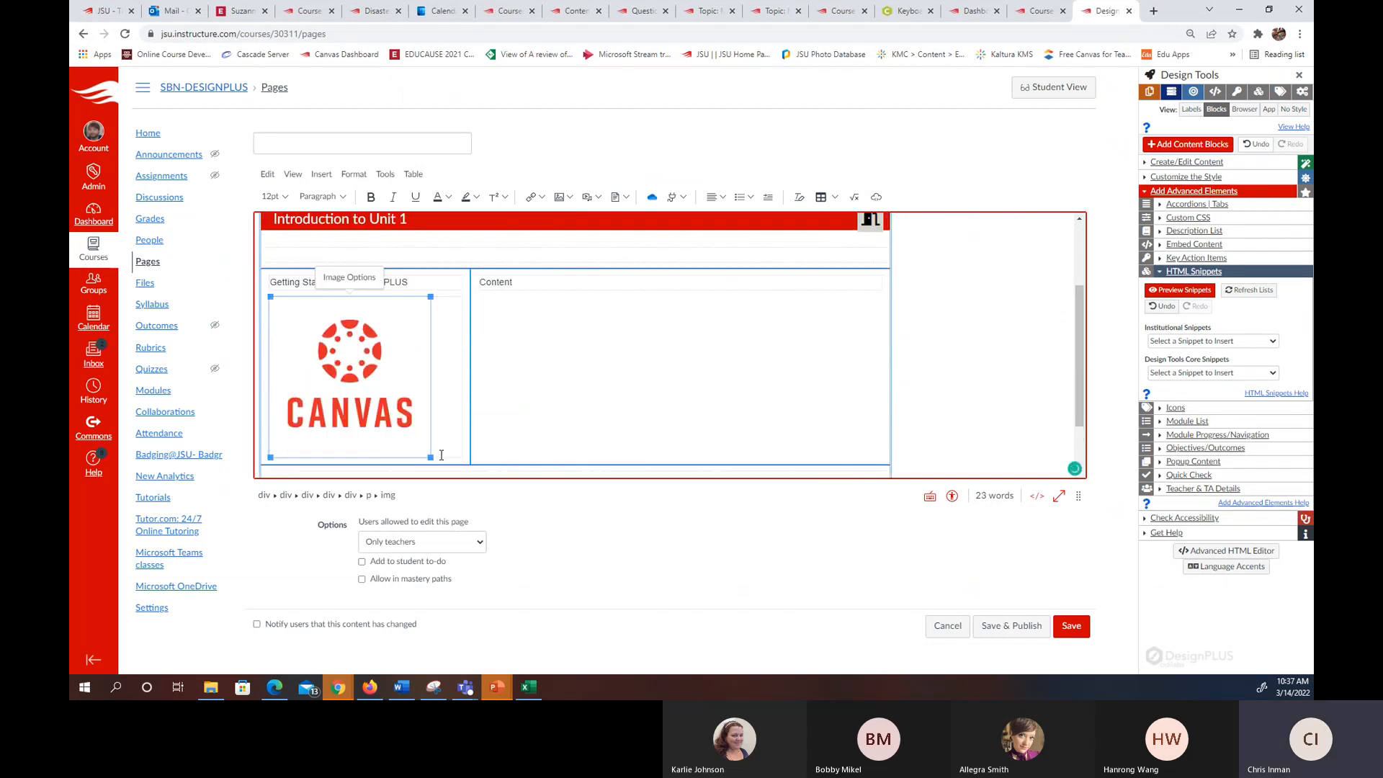
left_click(715, 196)
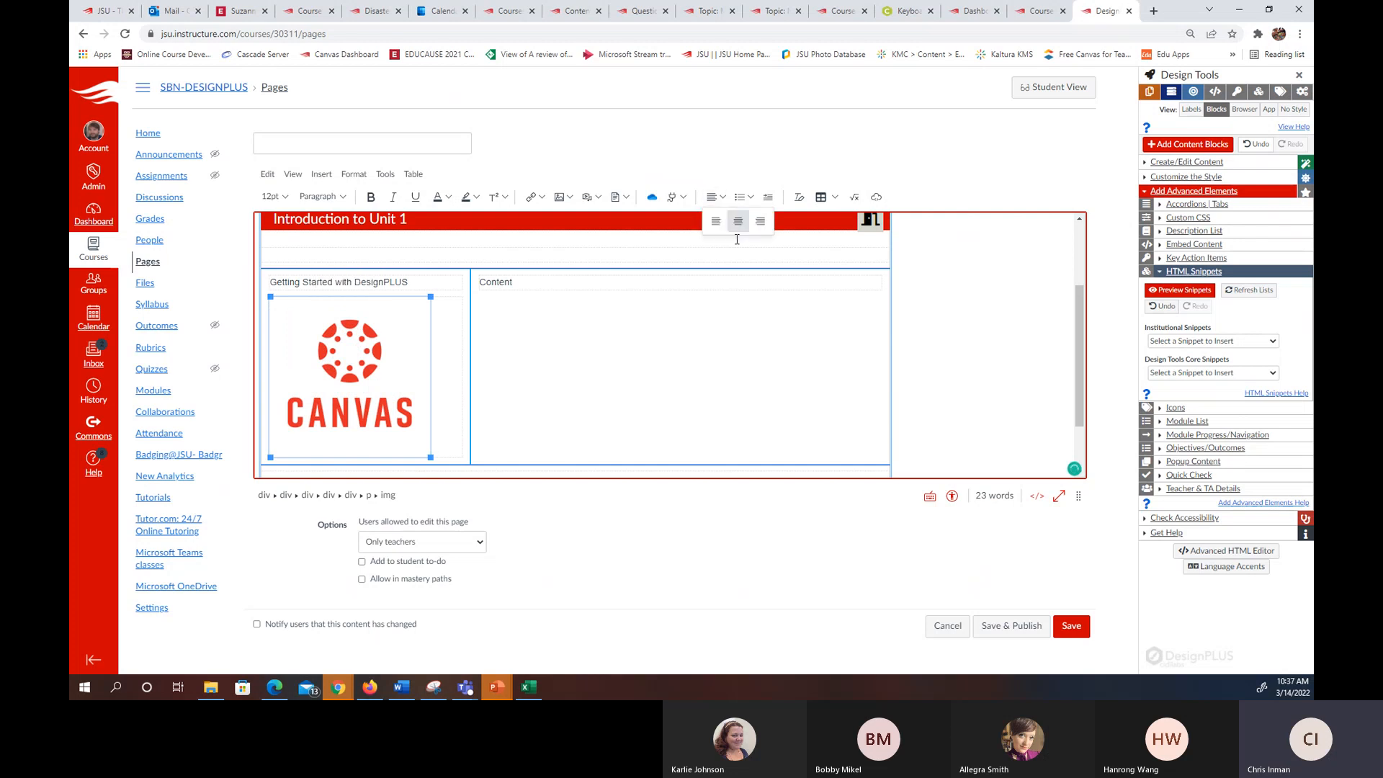
left_click(739, 223)
- Center the "Getting Started with DesignPLUS" line above the logo and format it as Heading 3
left_click_drag(416, 282, 269, 281)
left_click(715, 197)
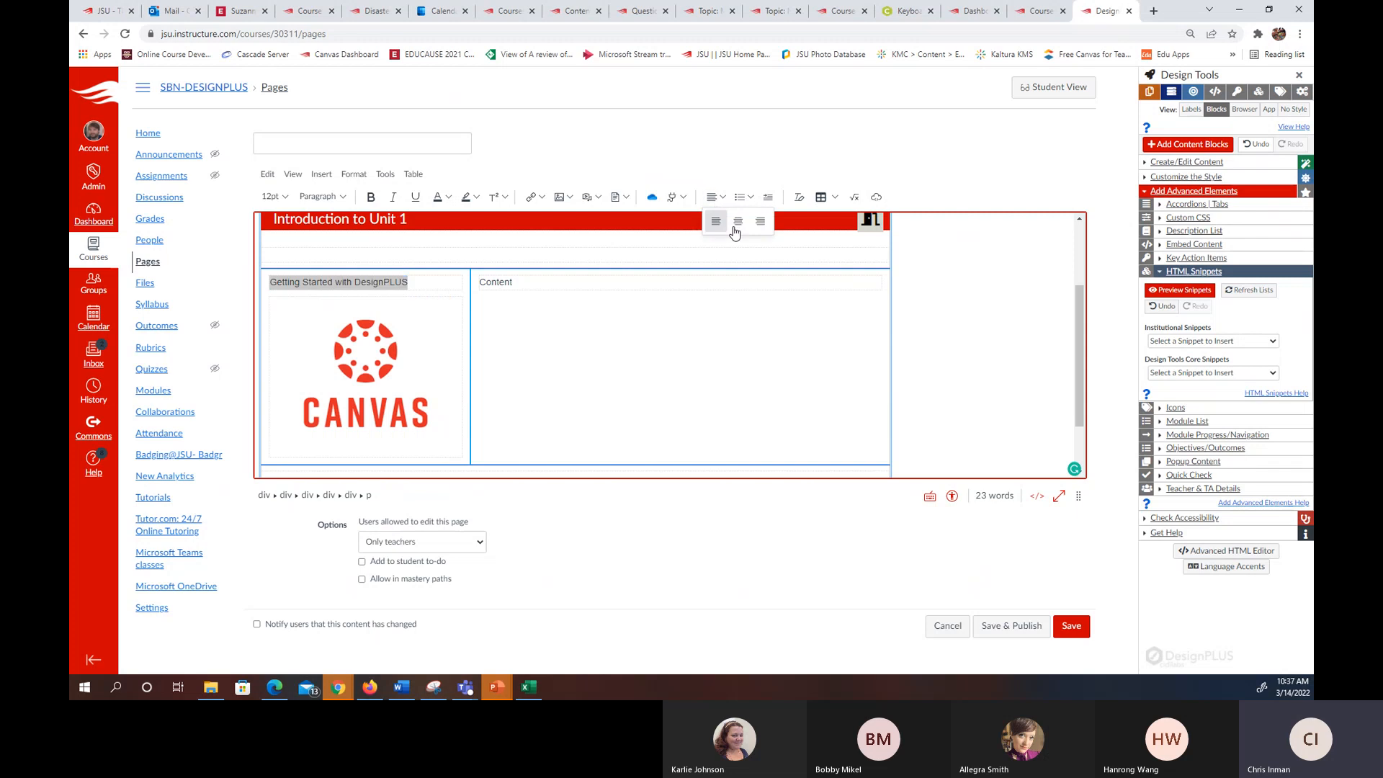
left_click(739, 222)
left_click(320, 196)
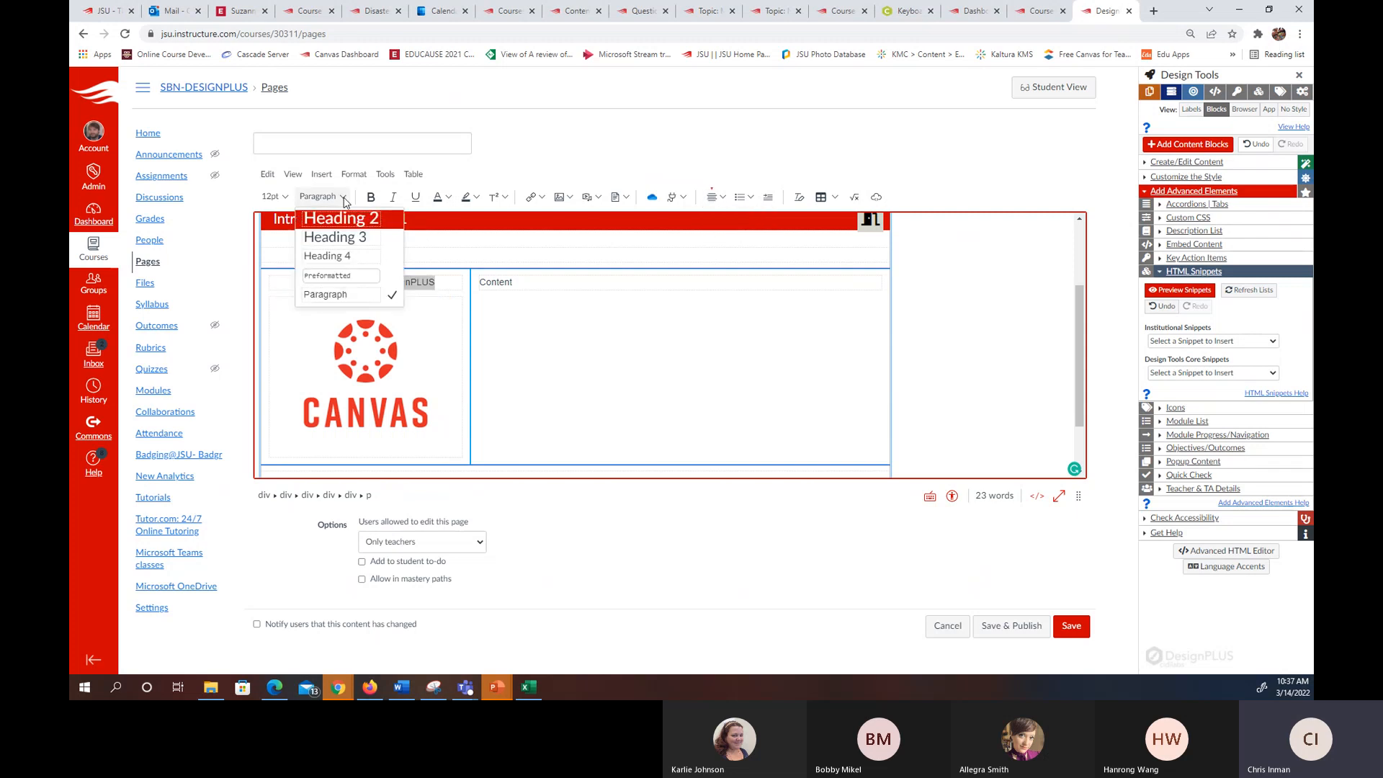
left_click(353, 238)
left_click(713, 315)
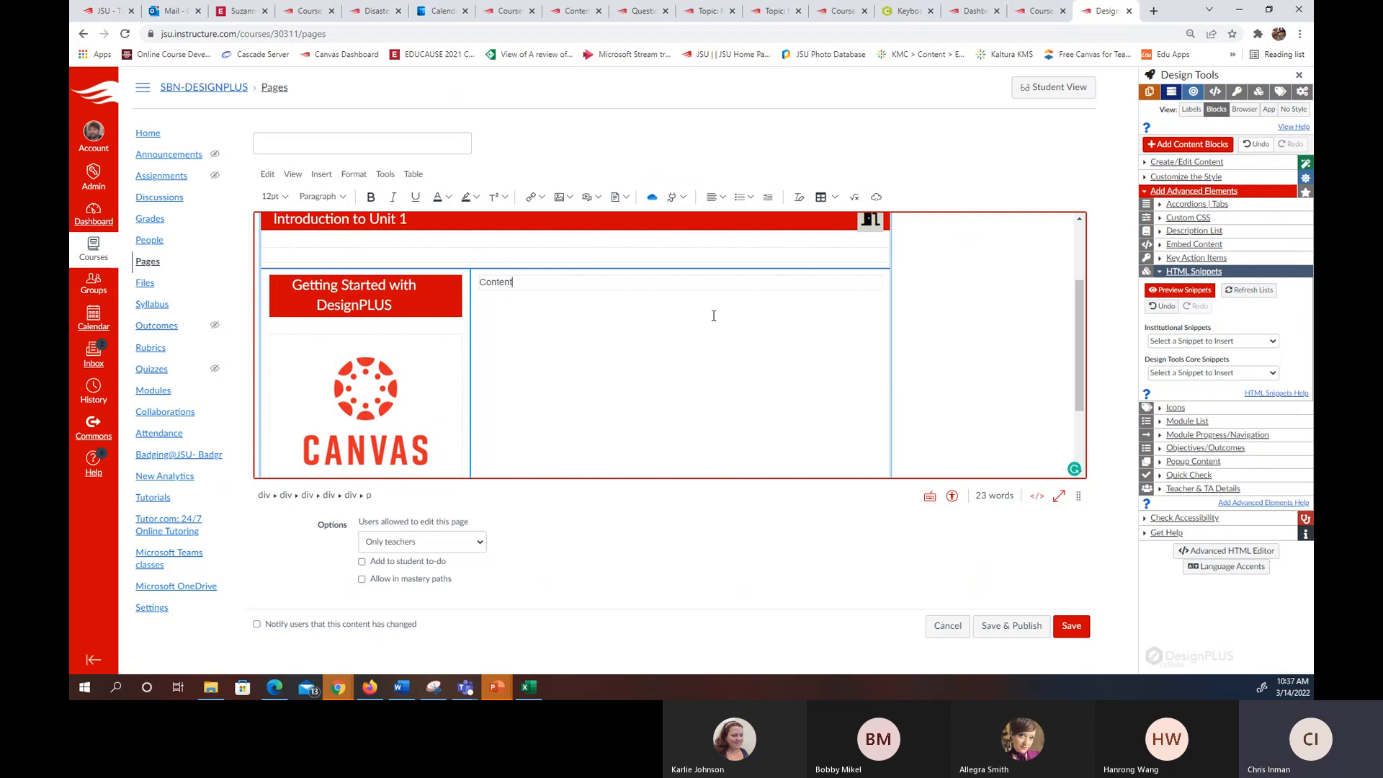
- Remove the Heading 3 format from the "Getting Started with DesignPLUS" line
left_click_drag(293, 289, 400, 303)
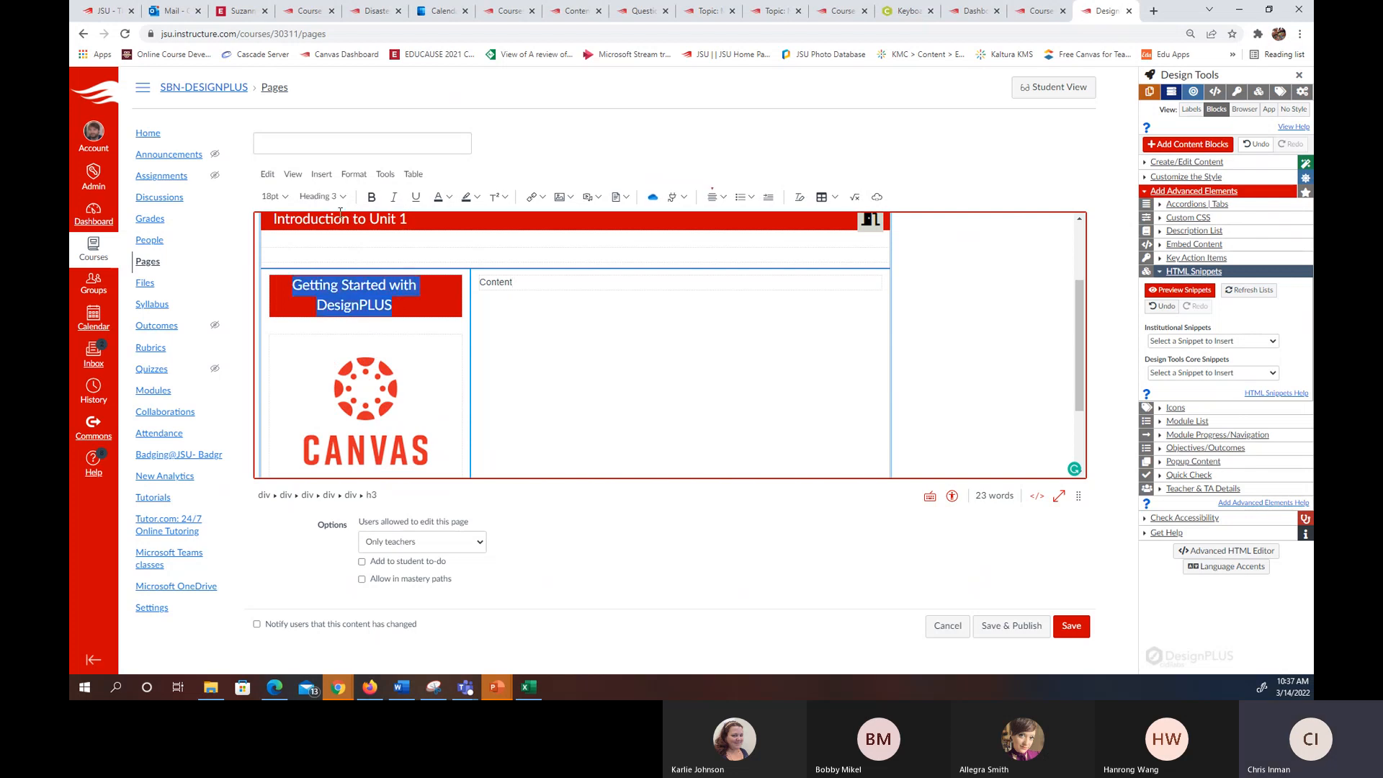
left_click(324, 197)
left_click(382, 243)
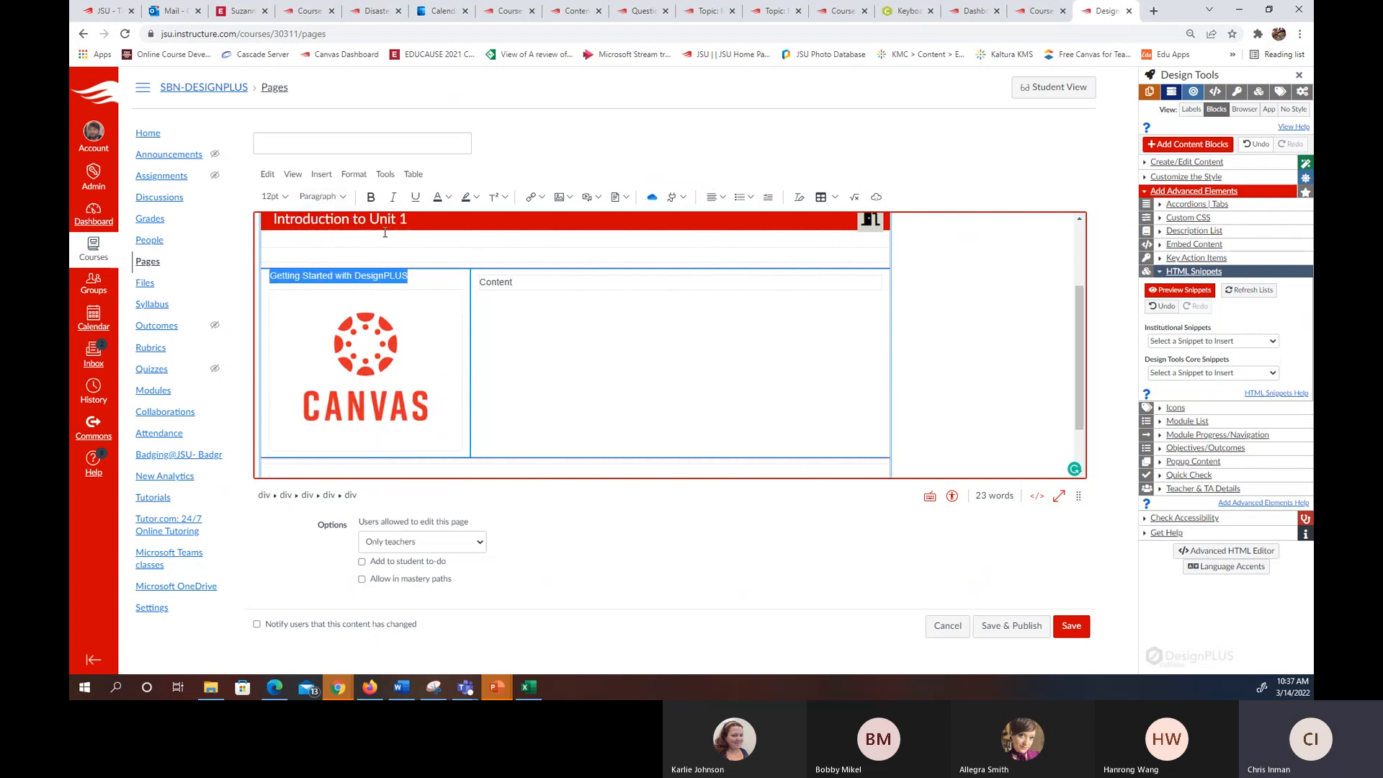
- Bold and center the "Getting Started with DesignPLUS" line above the logo
left_click(370, 197)
left_click(716, 196)
left_click(738, 221)
left_click(620, 309)
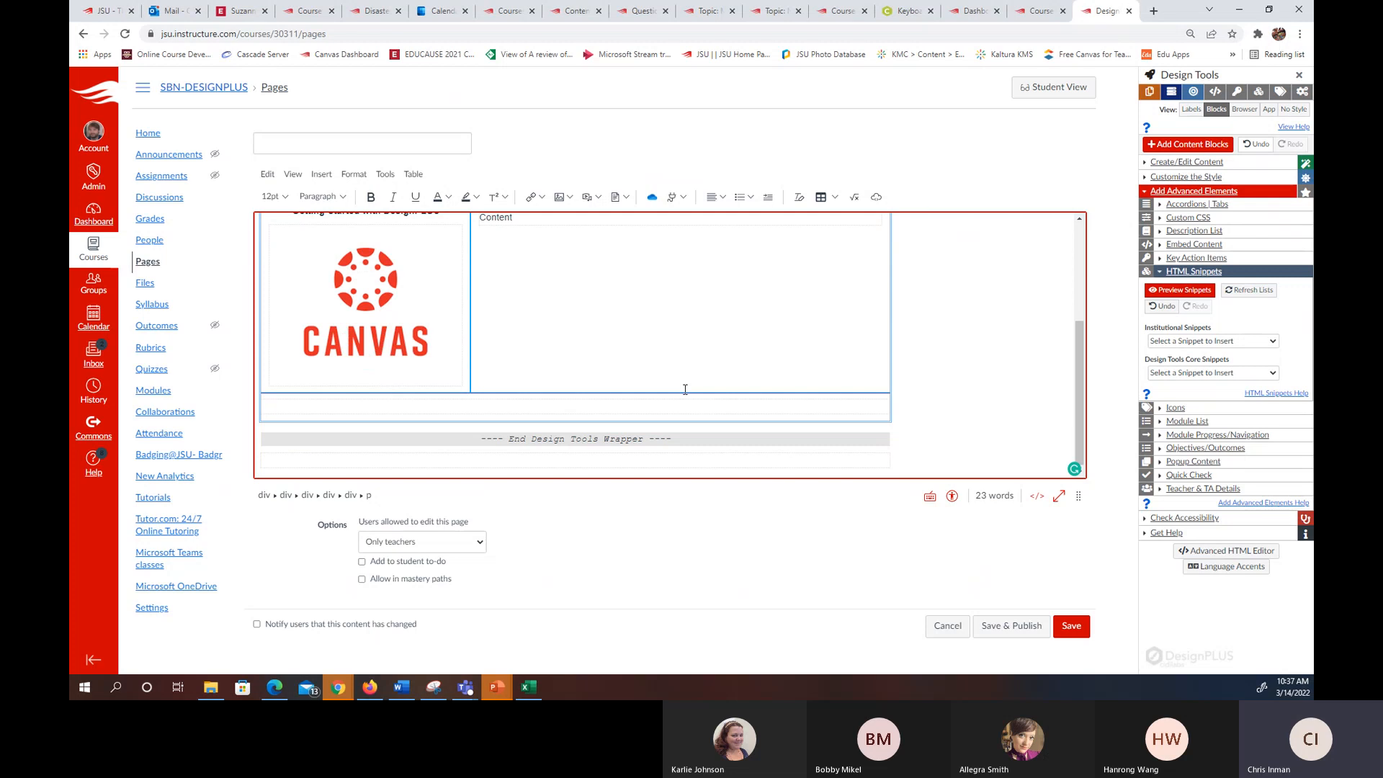
- Replace the "Content" placeholder in the wide column with "In Unit 1: Getting Started with DesignPLUS, we will"
scroll(685, 389, "up", 1)
double_click(496, 288)
type("In Unit 1")
scroll(792, 328, "up", 2)
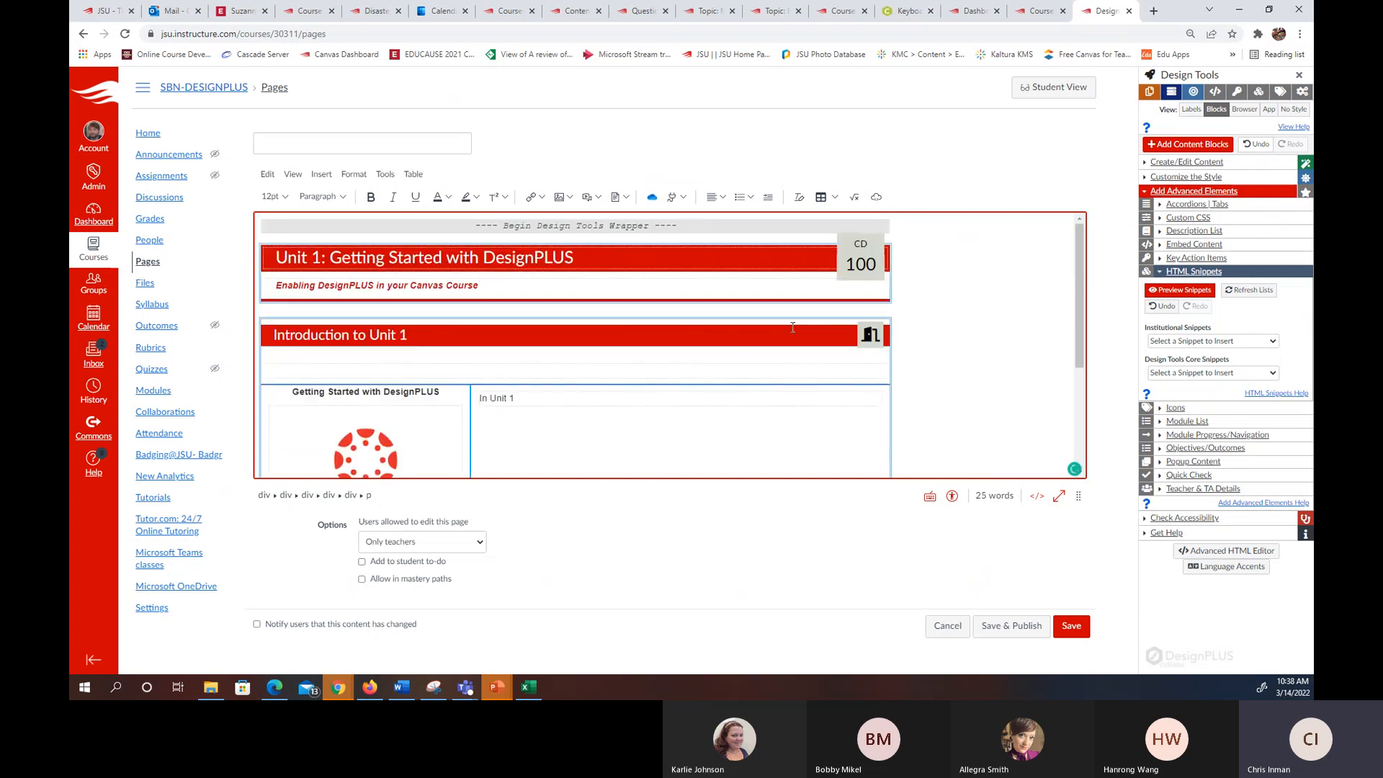
scroll(793, 327, "down", 1)
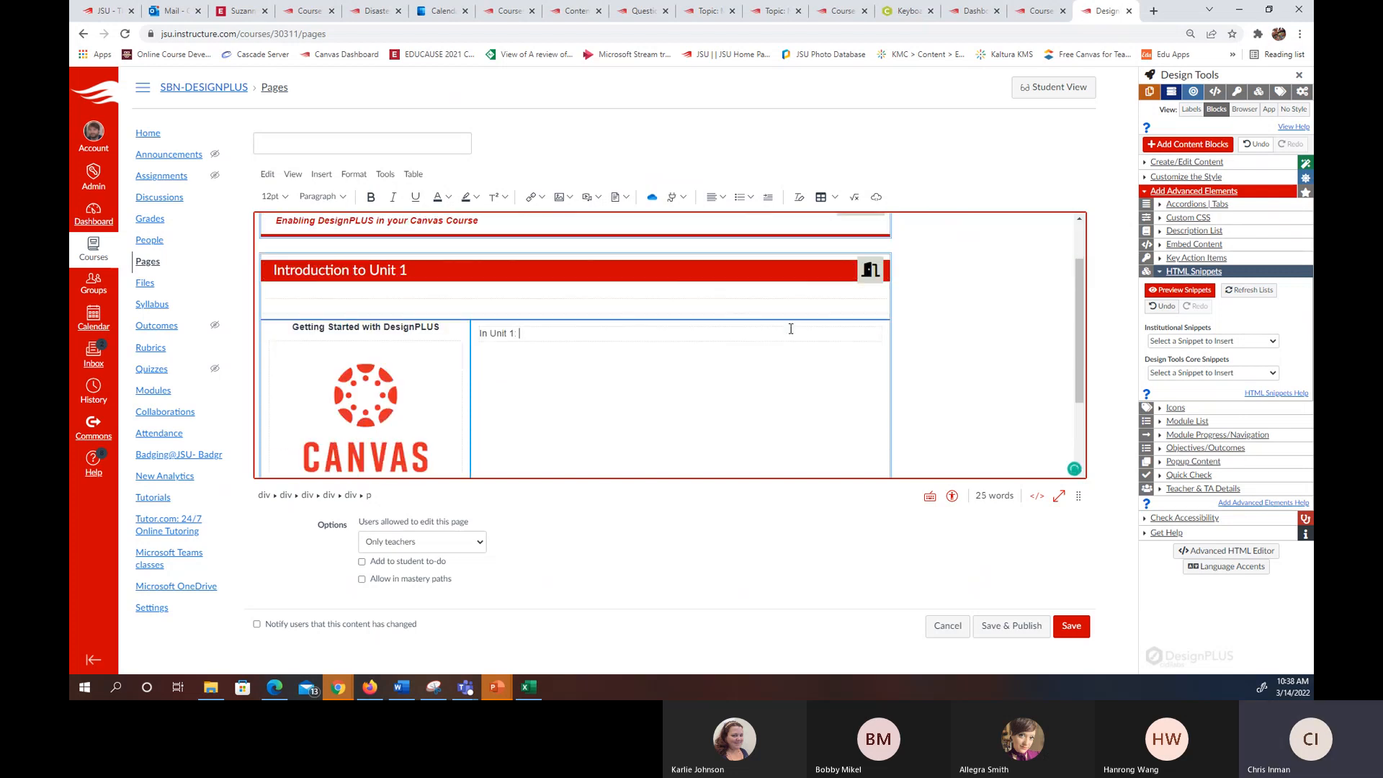
type(": Getting Started with Designp")
key("BackSpace")
type("PLUS, we will")
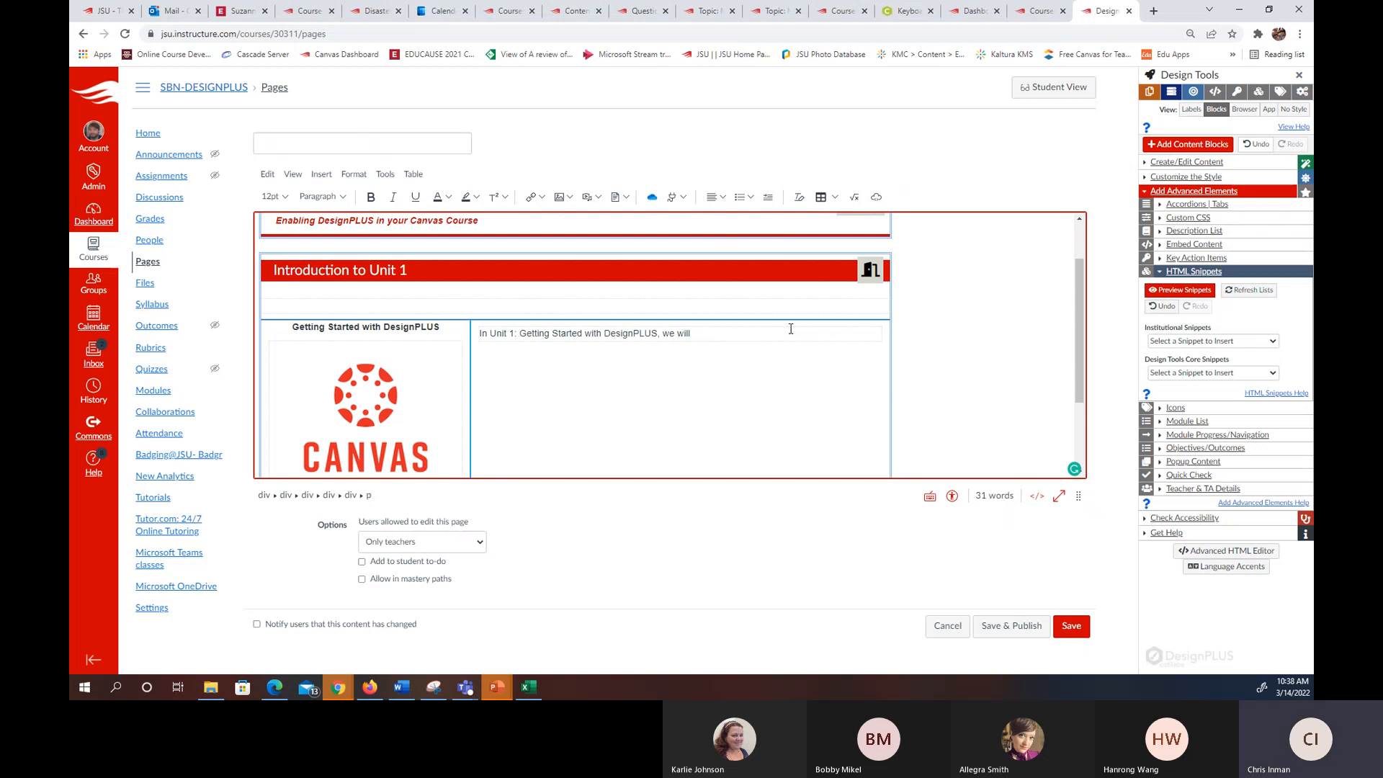
type("loo")
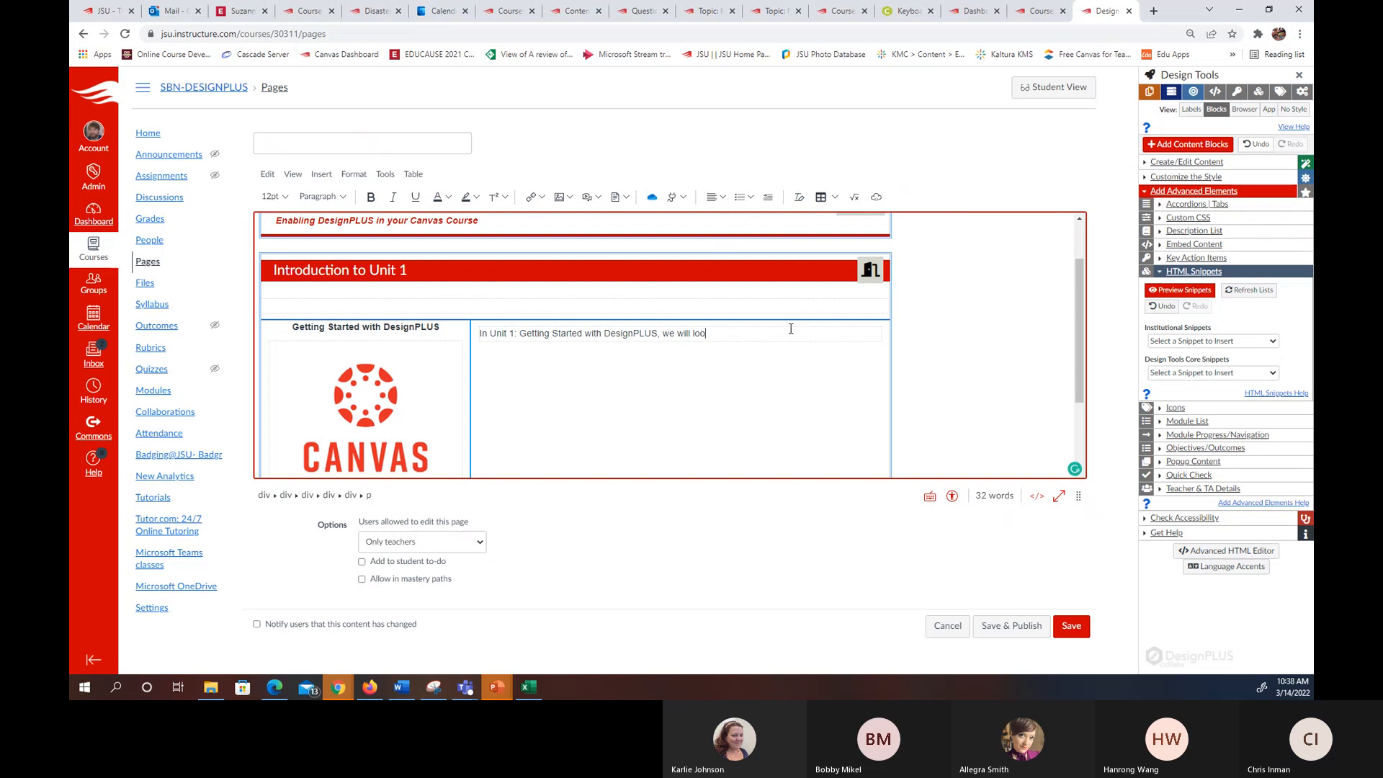
type("k at the fo")
key("BackSpace")
key("BackSpace")
key("BackSpace")
key("BackSpace")
key("BackSpace")
key("BackSpace")
key("BackSpace")
key("BackSpace")
key("BackSpace")
key("BackSpace")
key("BackSpace")
key("BackSpace")
key("BackSpace")
key("BackSpace")
type("complete")
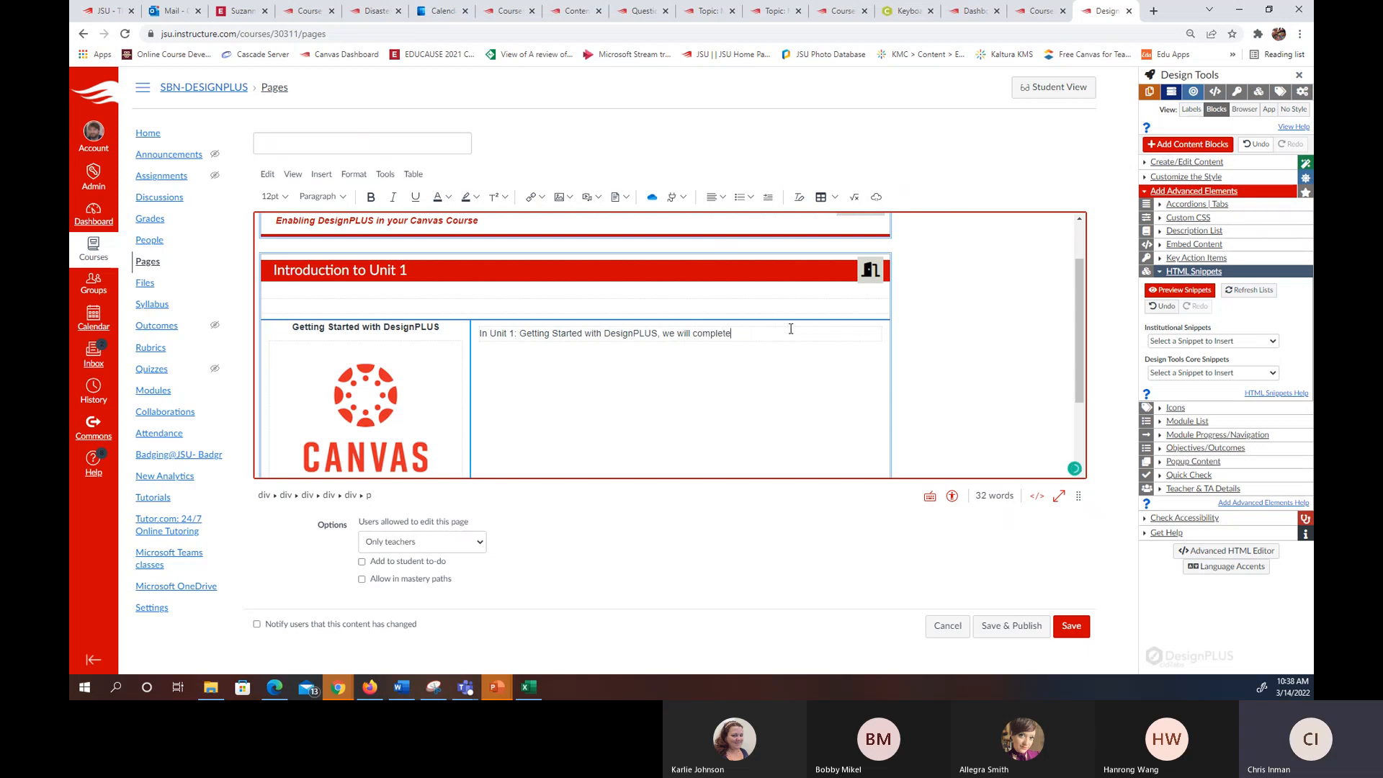
type(" the followi")
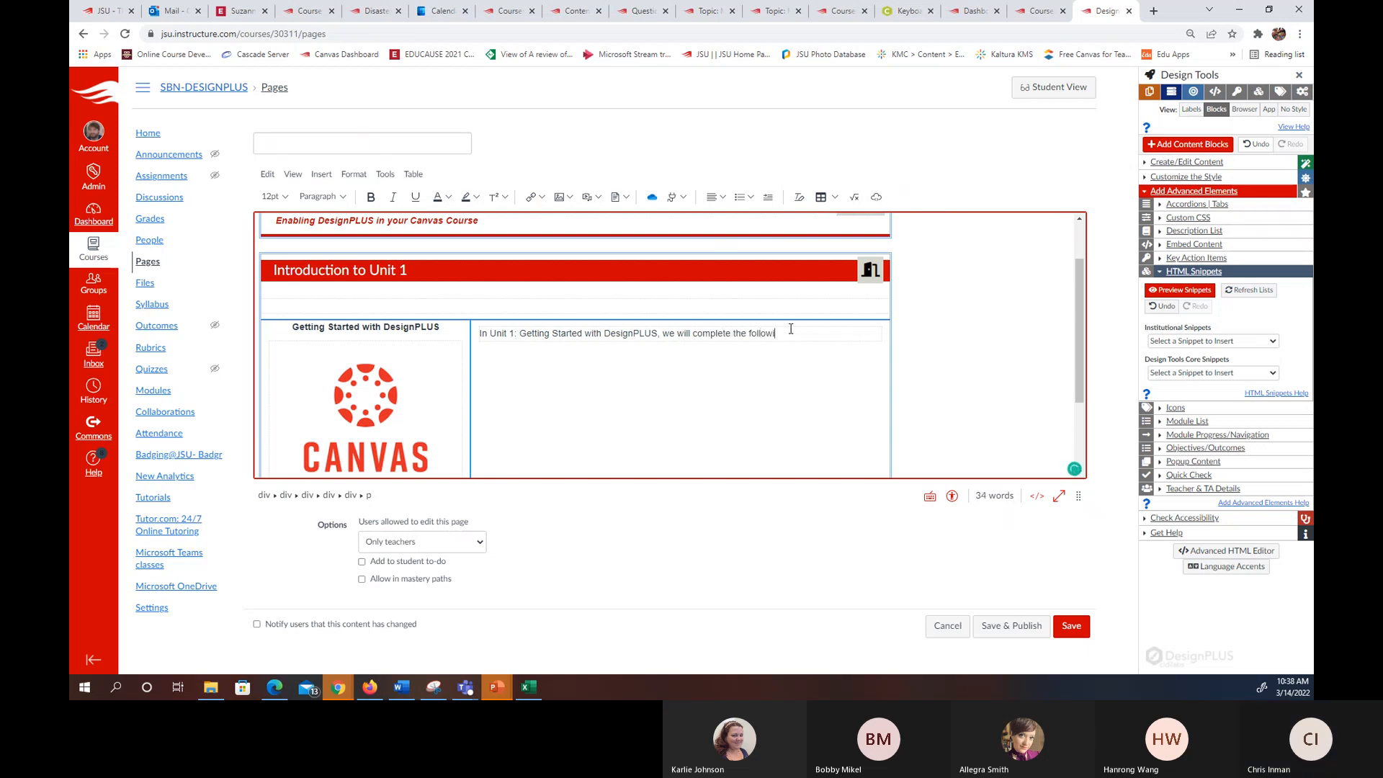
type("ng ebjectives")
key("BackSpace")
key("BackSpace")
key("BackSpace")
key("BackSpace")
key("BackSpace")
key("BackSpace")
key("BackSpace")
key("BackSpace")
key("BackSpace")
key("BackSpace")
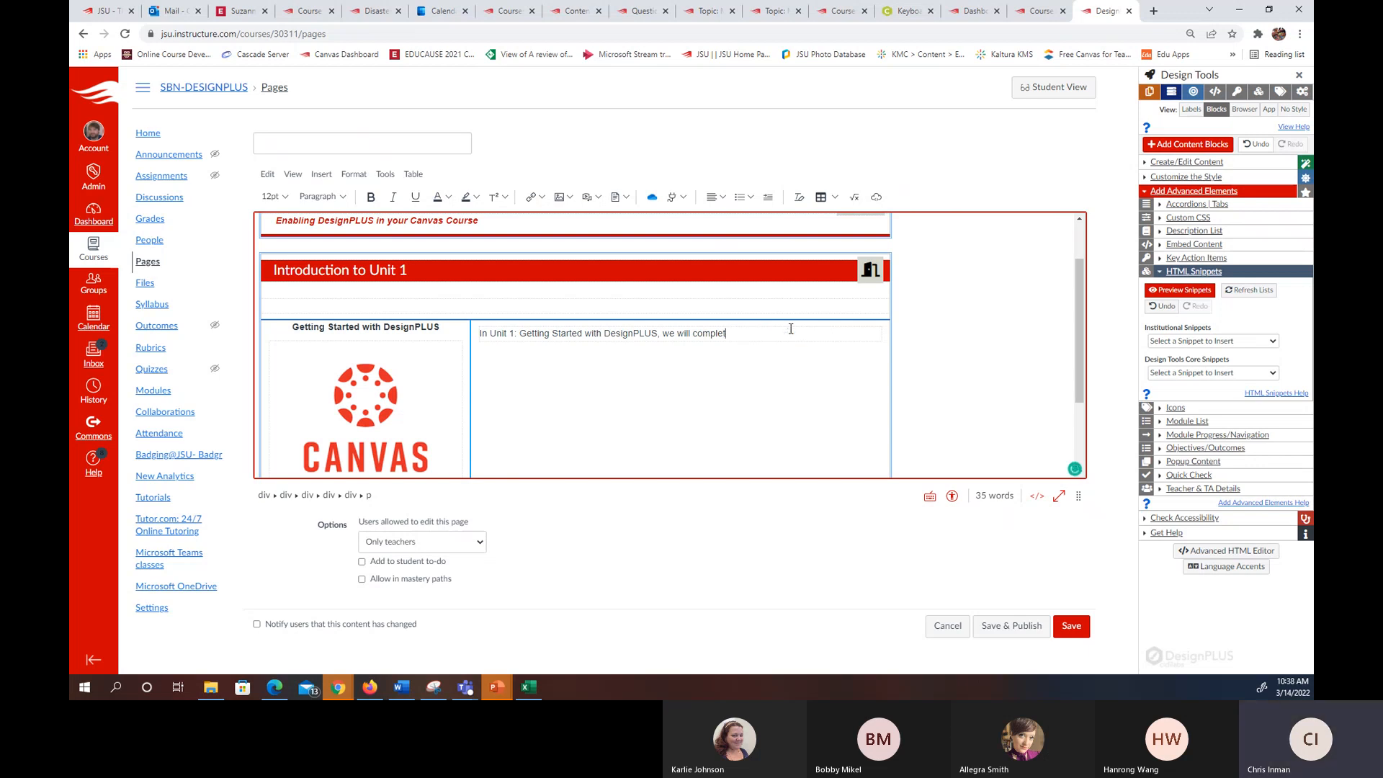
key("BackSpace")
key("BackSpace")
key("BackSpace")
key("BackSpace")
key("BackSpace")
key("BackSpace")
key("BackSpace")
key("BackSpace")
key("BackSpace")
key("BackSpace")
key("BackSpace")
key("BackSpace")
key("BackSpace")
key("BackSpace")
key("BackSpace")
key("BackSpace")
key("BackSpace")
key("BackSpace")
key("BackSpace")
key("BackSpace")
- Add the institutional Objectives content block below the introduction block
scroll(761, 360, "up", 1)
scroll(746, 346, "down", 2)
scroll(795, 337, "up", 1)
scroll(604, 301, "down", 2)
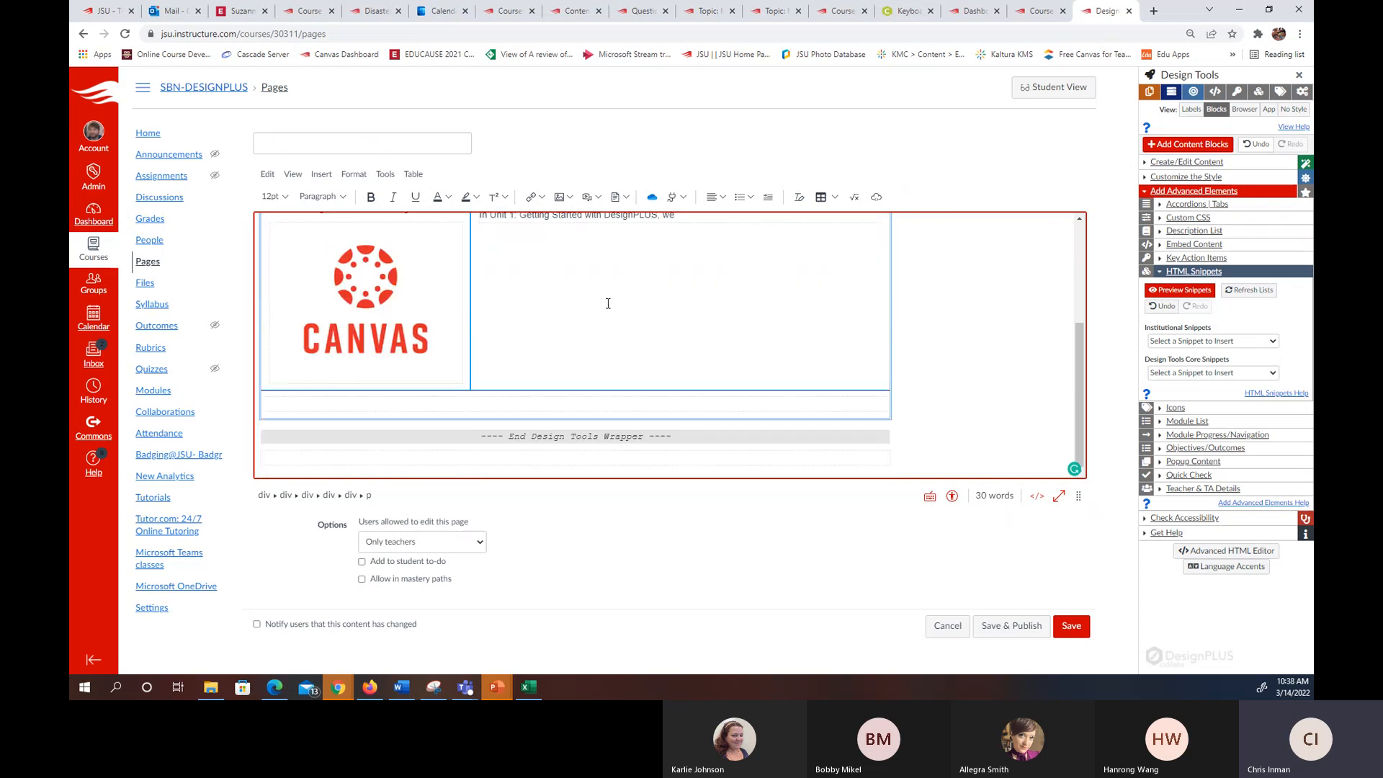
left_click(680, 455)
left_click(1184, 145)
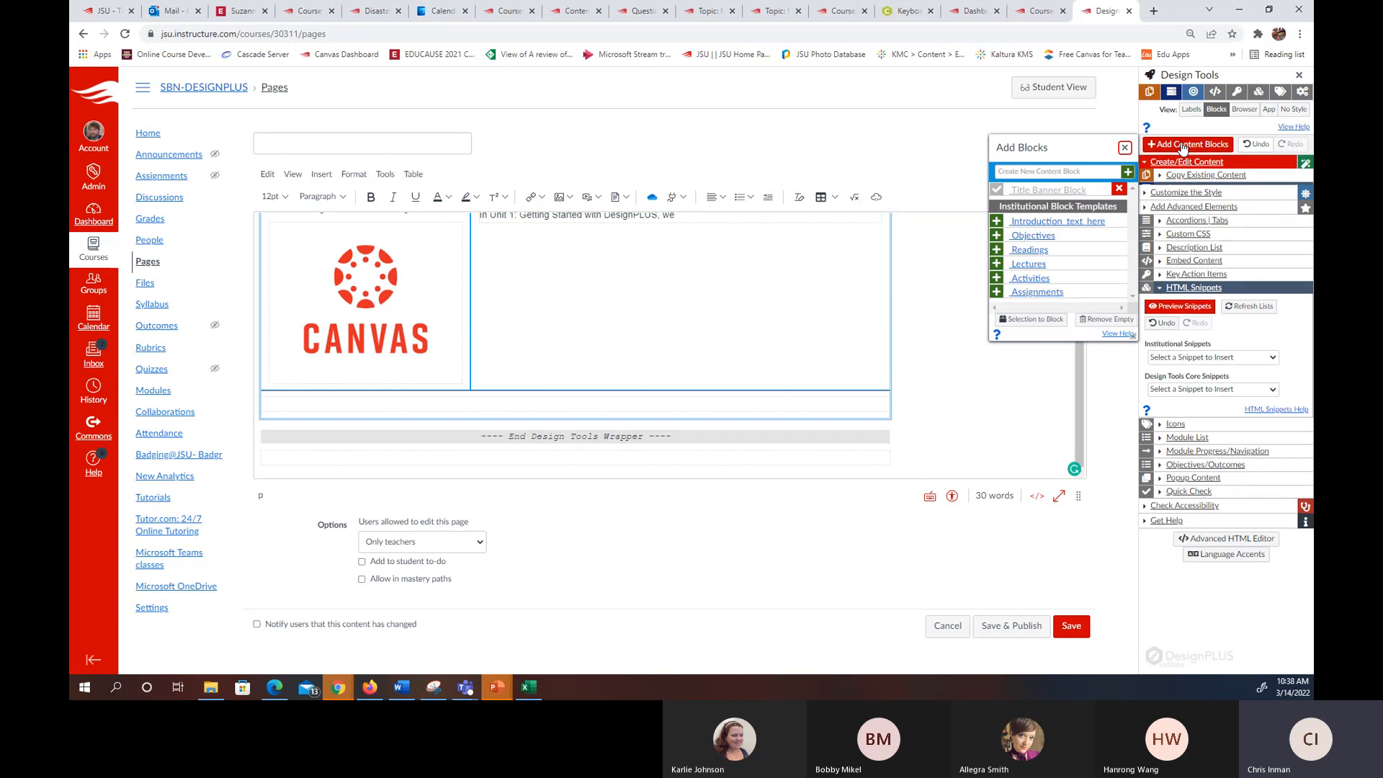
left_click(1081, 236)
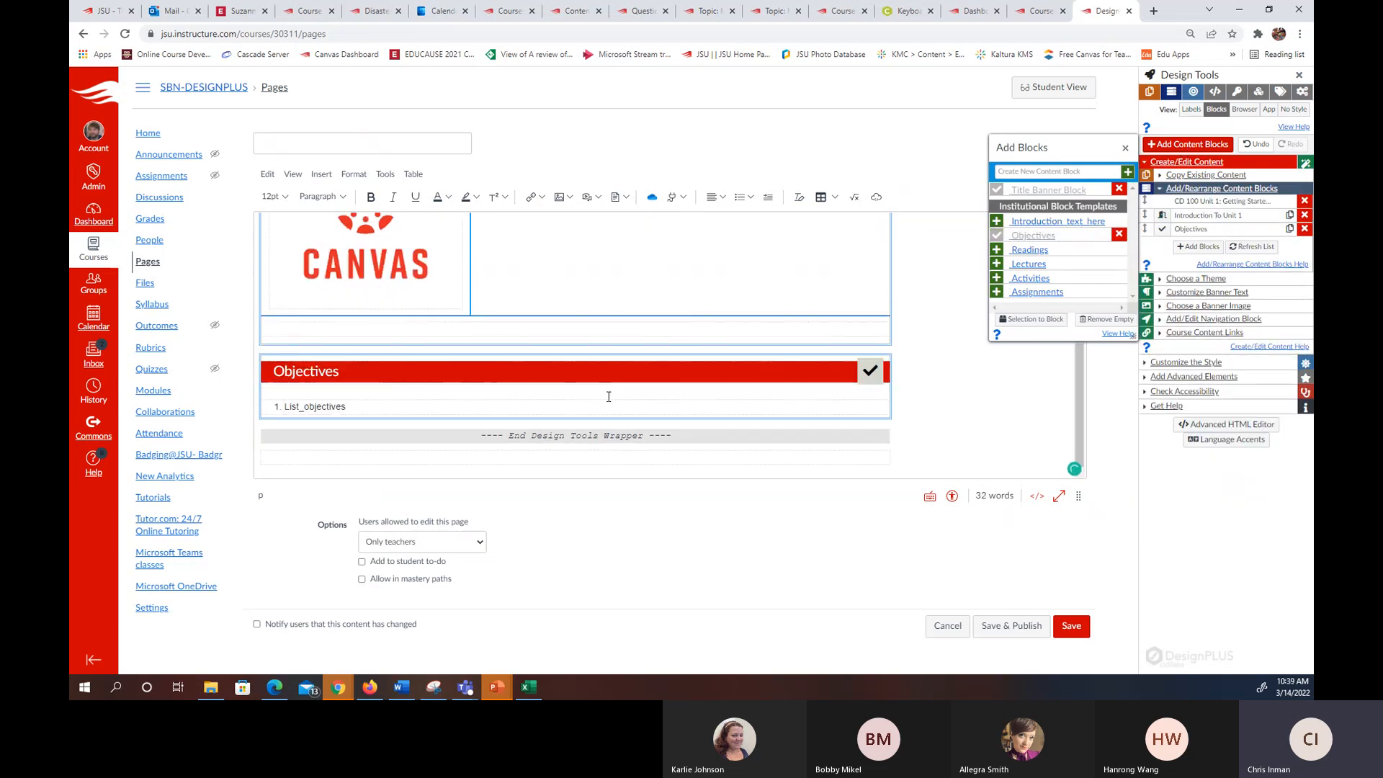
- Title the page "Demo Unit 1 Introduction Page" and save it
left_click(430, 400)
left_click(1072, 628)
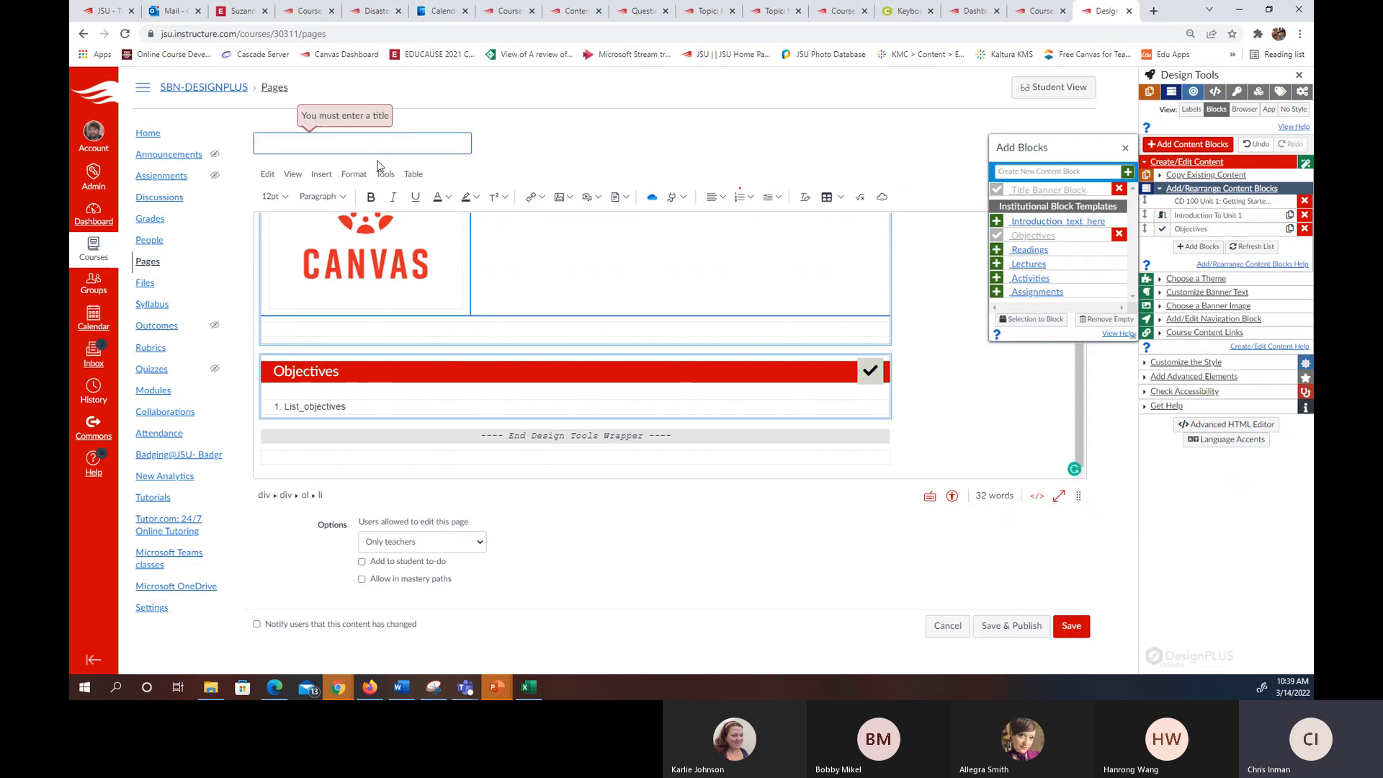
type("Demo Unit 1 Overvi")
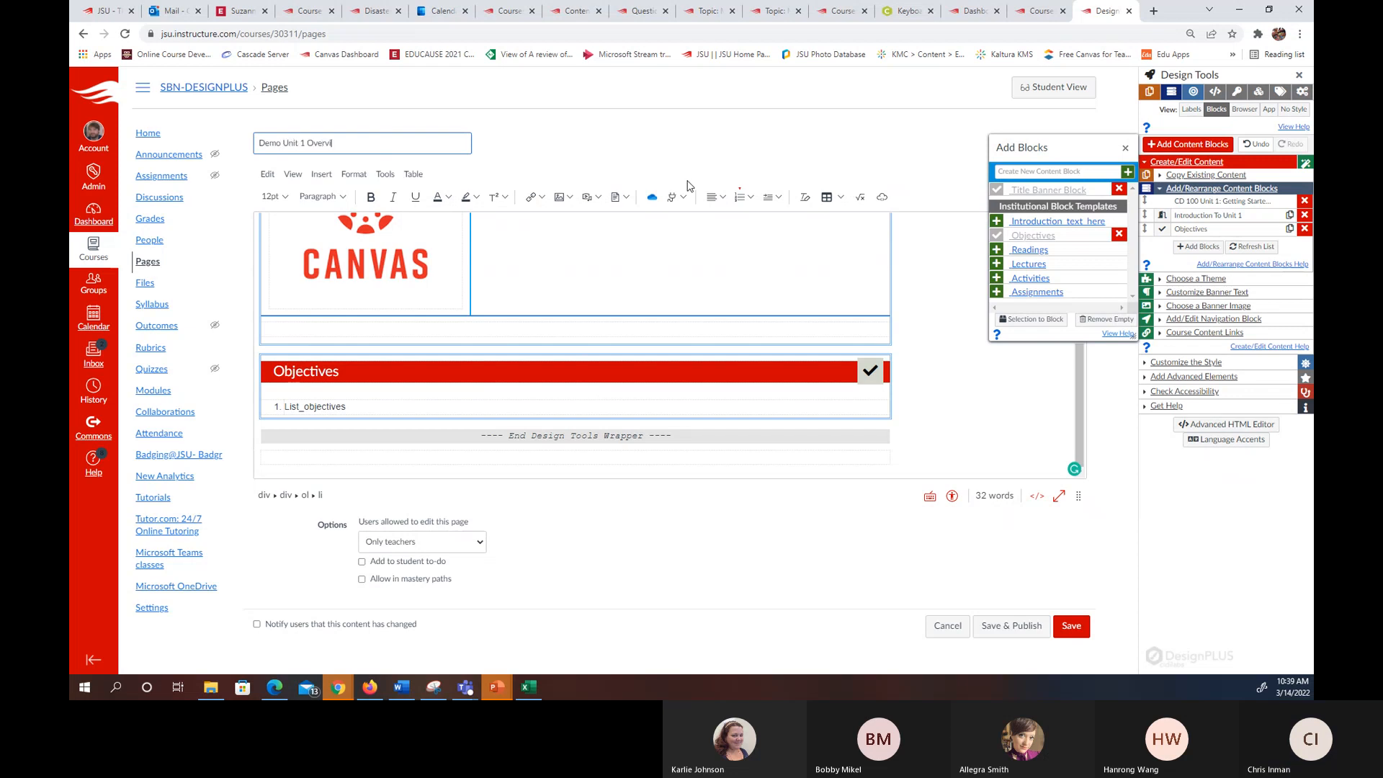
type("e")
key("BackSpace")
key("BackSpace")
key("BackSpace")
key("BackSpace")
key("BackSpace")
type("Introduction Page")
left_click(1069, 618)
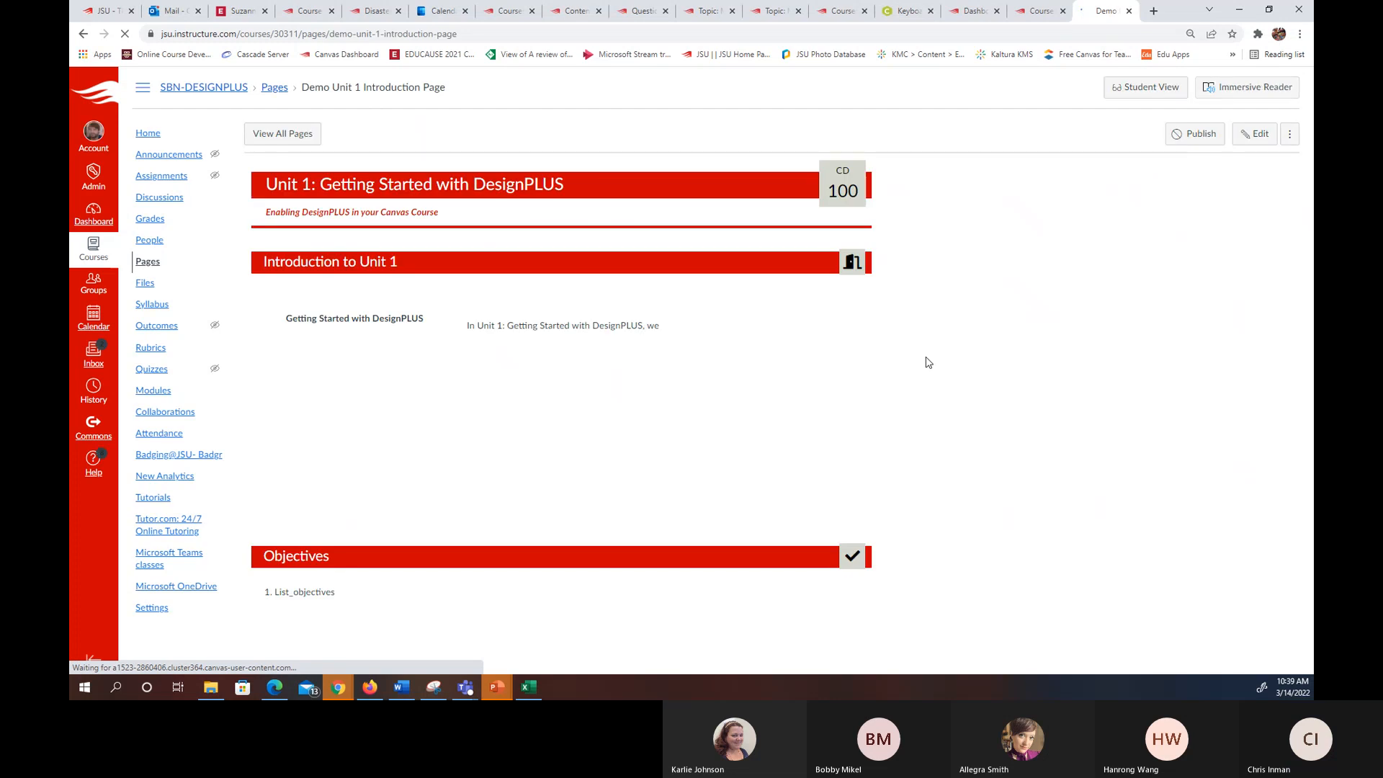
- Reopen the page for editing and launch Design Tools on it
left_click(1255, 133)
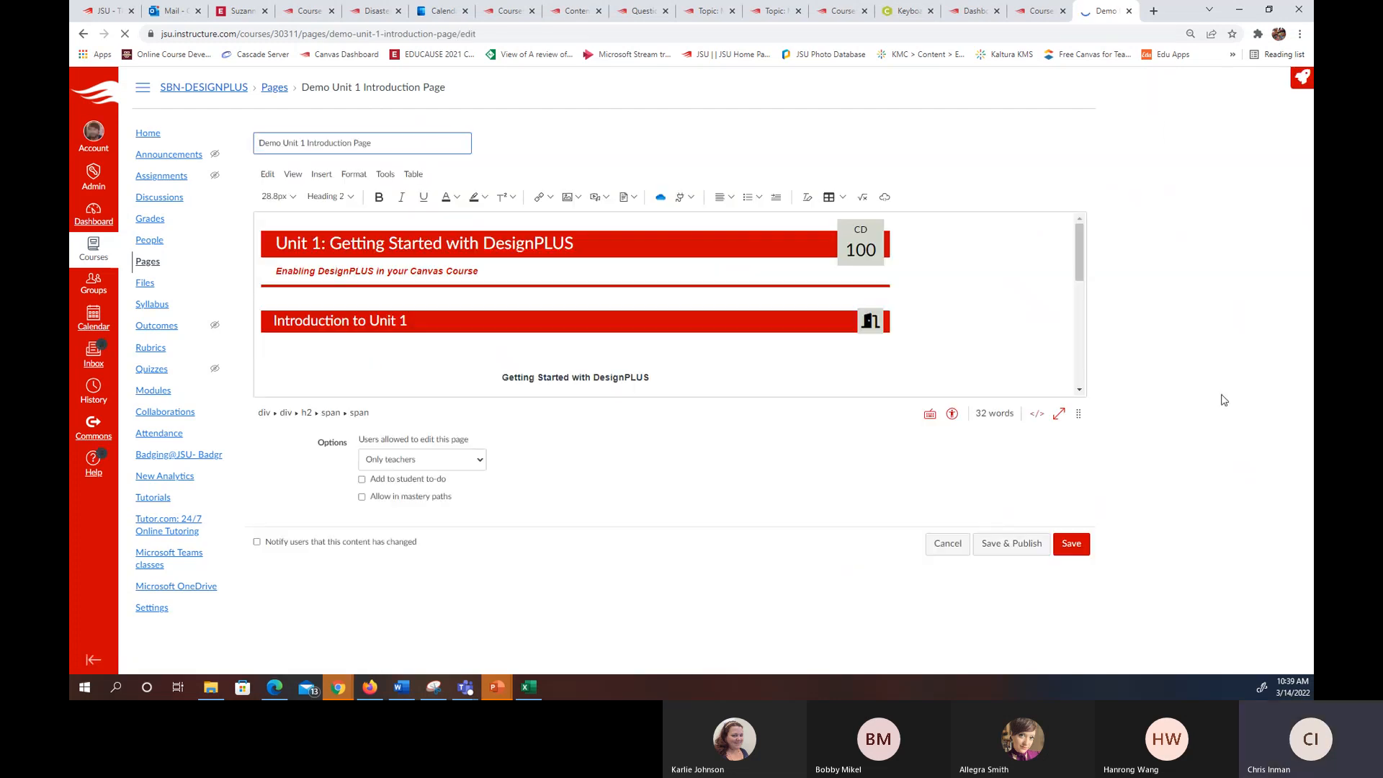
left_click(1233, 79)
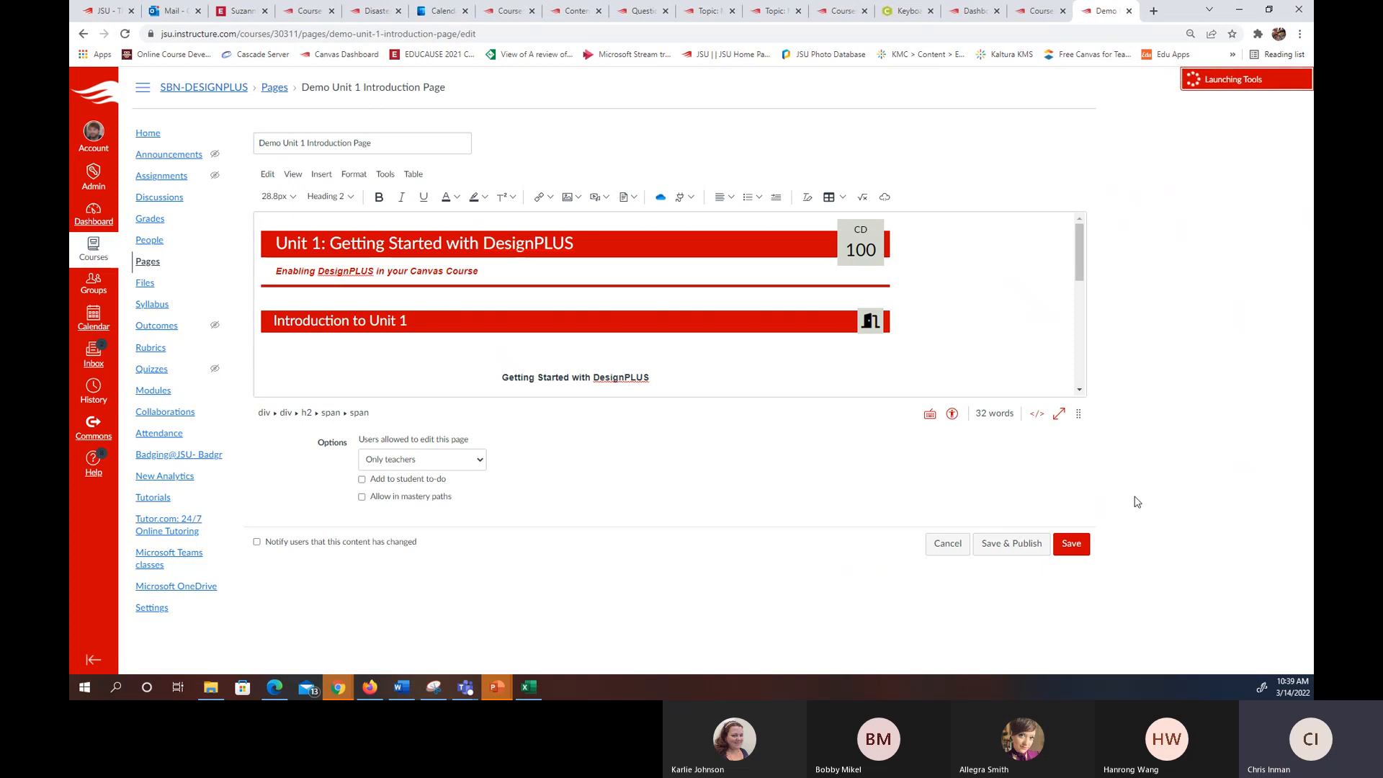
left_click_drag(1080, 292, 1080, 401)
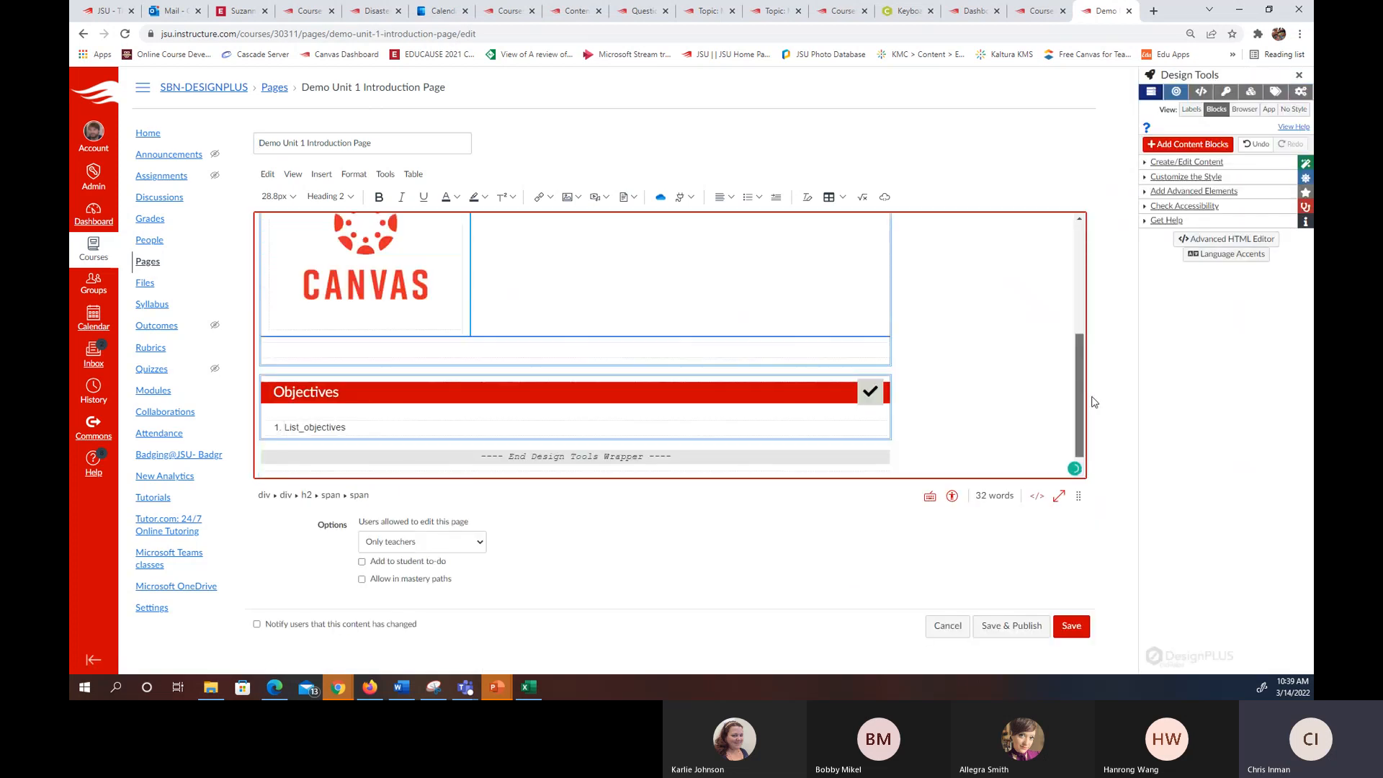
- Remove the numbering from the Objectives placeholder and replace its text with "By the end of Unit 1, you will be able to:"
left_click(398, 423)
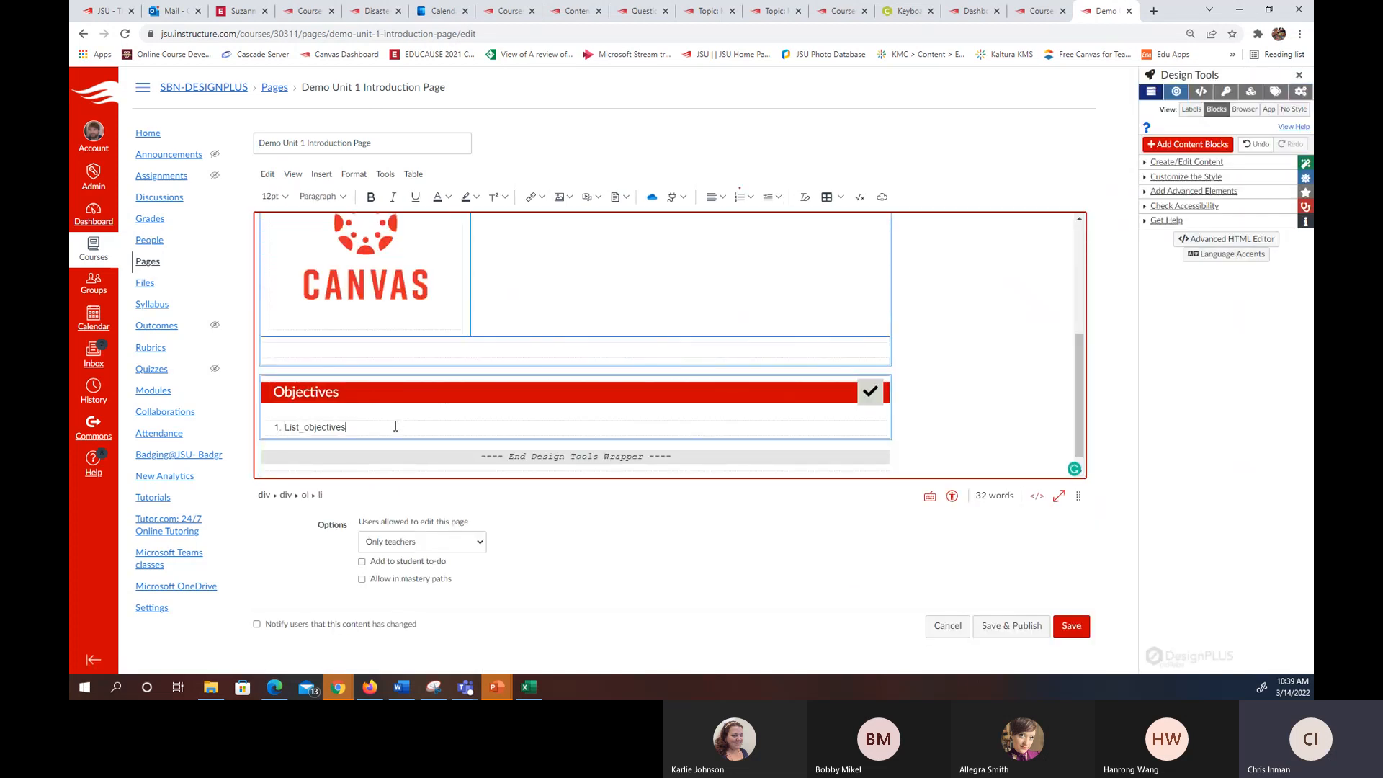
left_click(1298, 75)
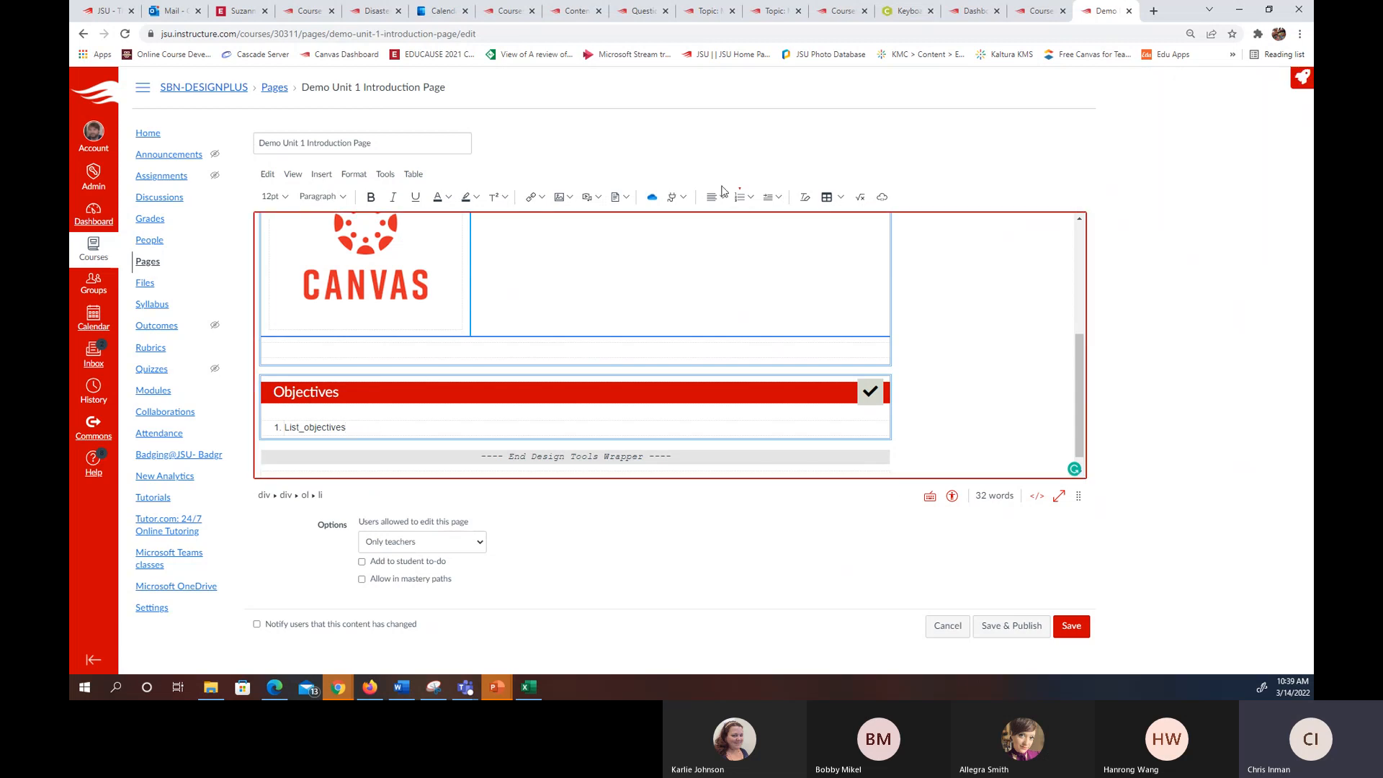
left_click(740, 196)
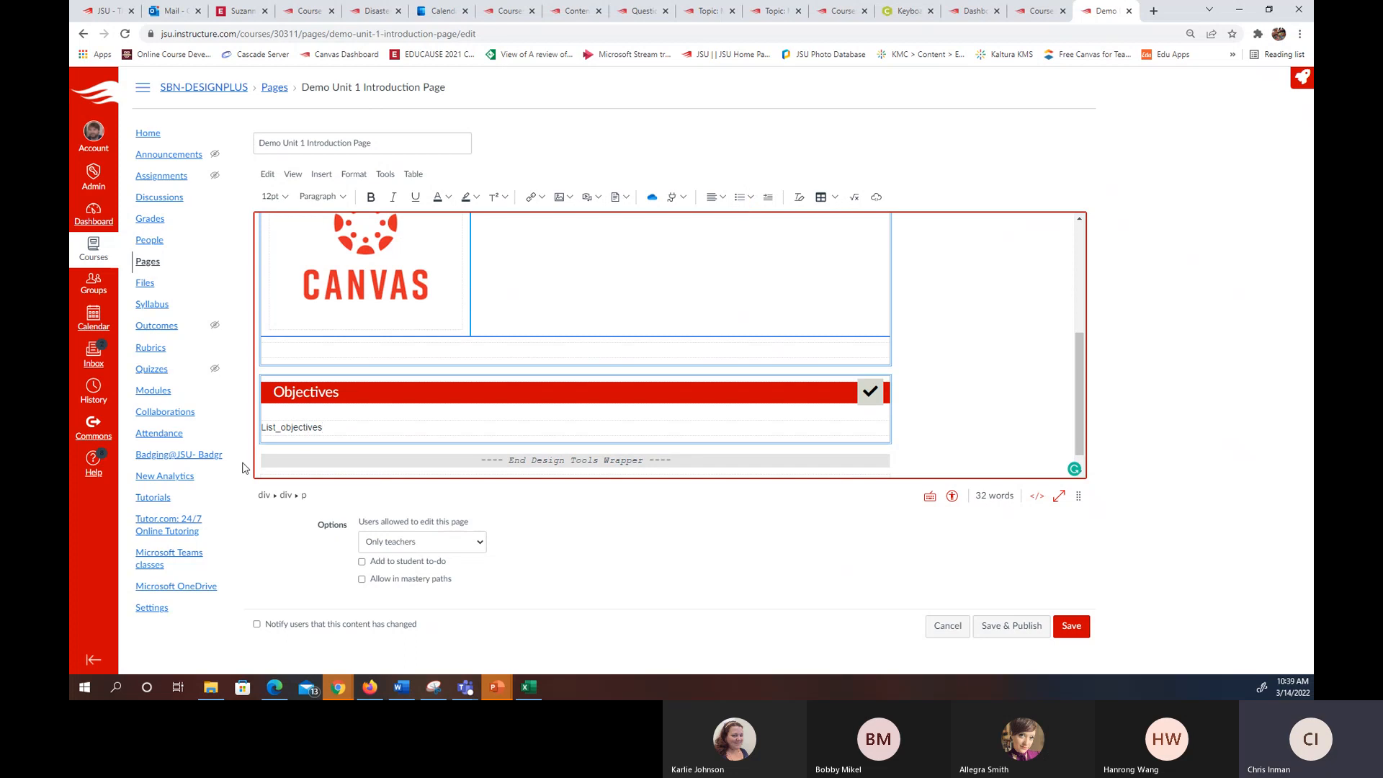
left_click_drag(322, 428, 260, 428)
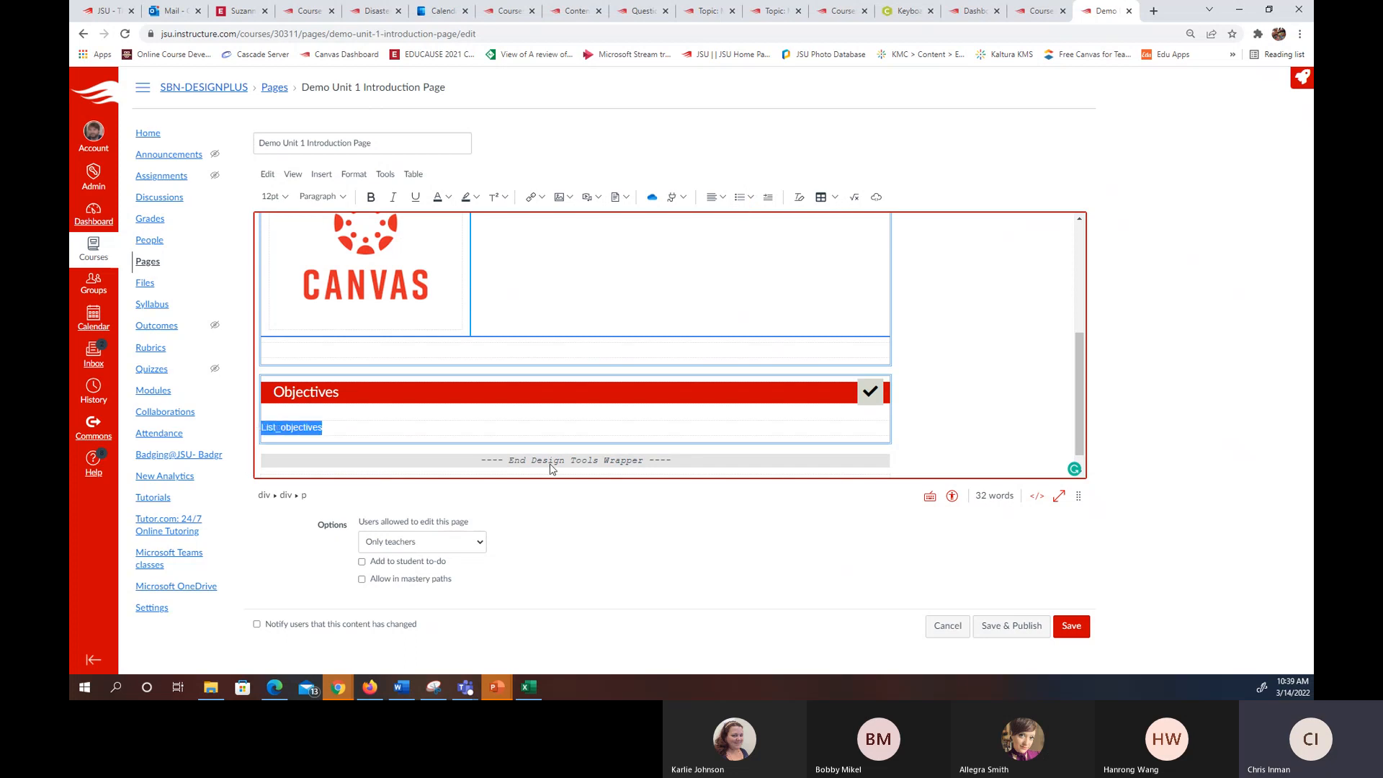
type("By the e")
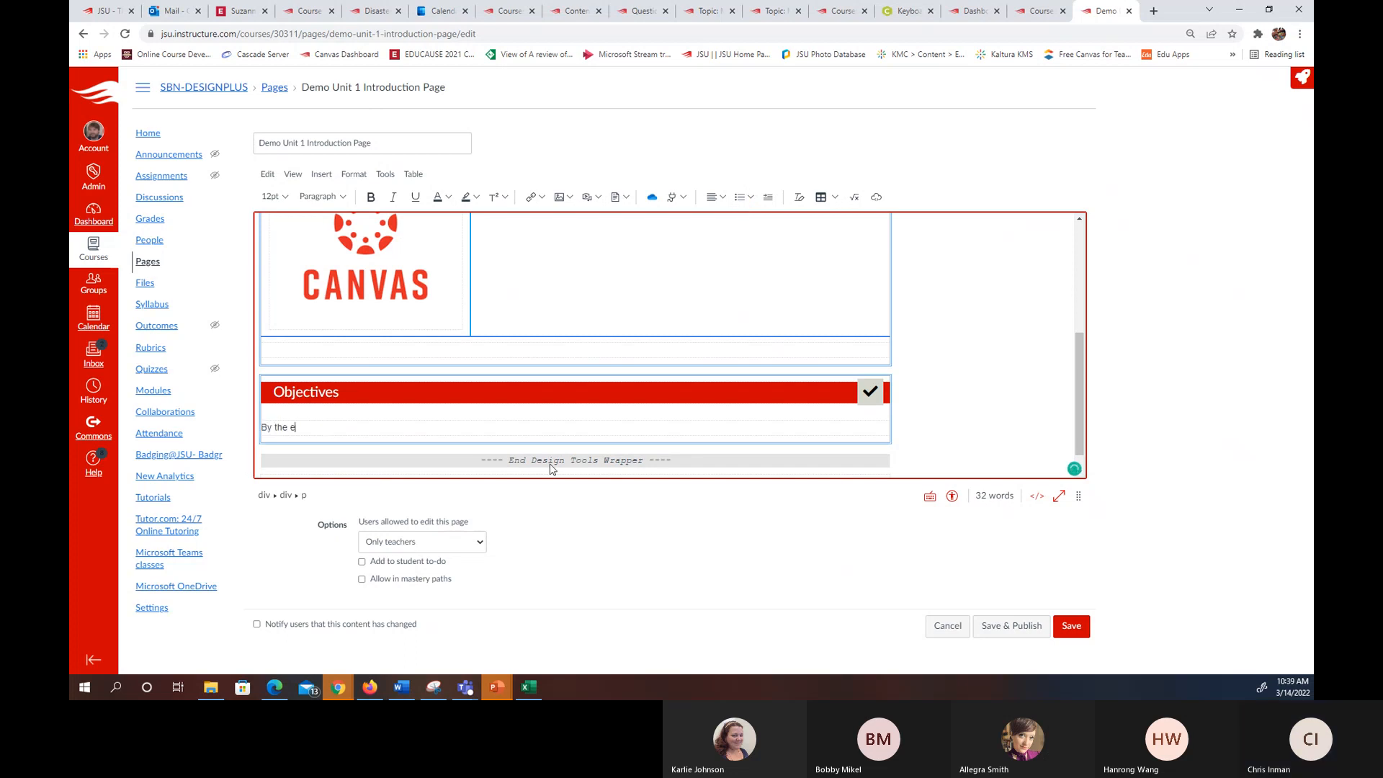
type("nd of Unit 1")
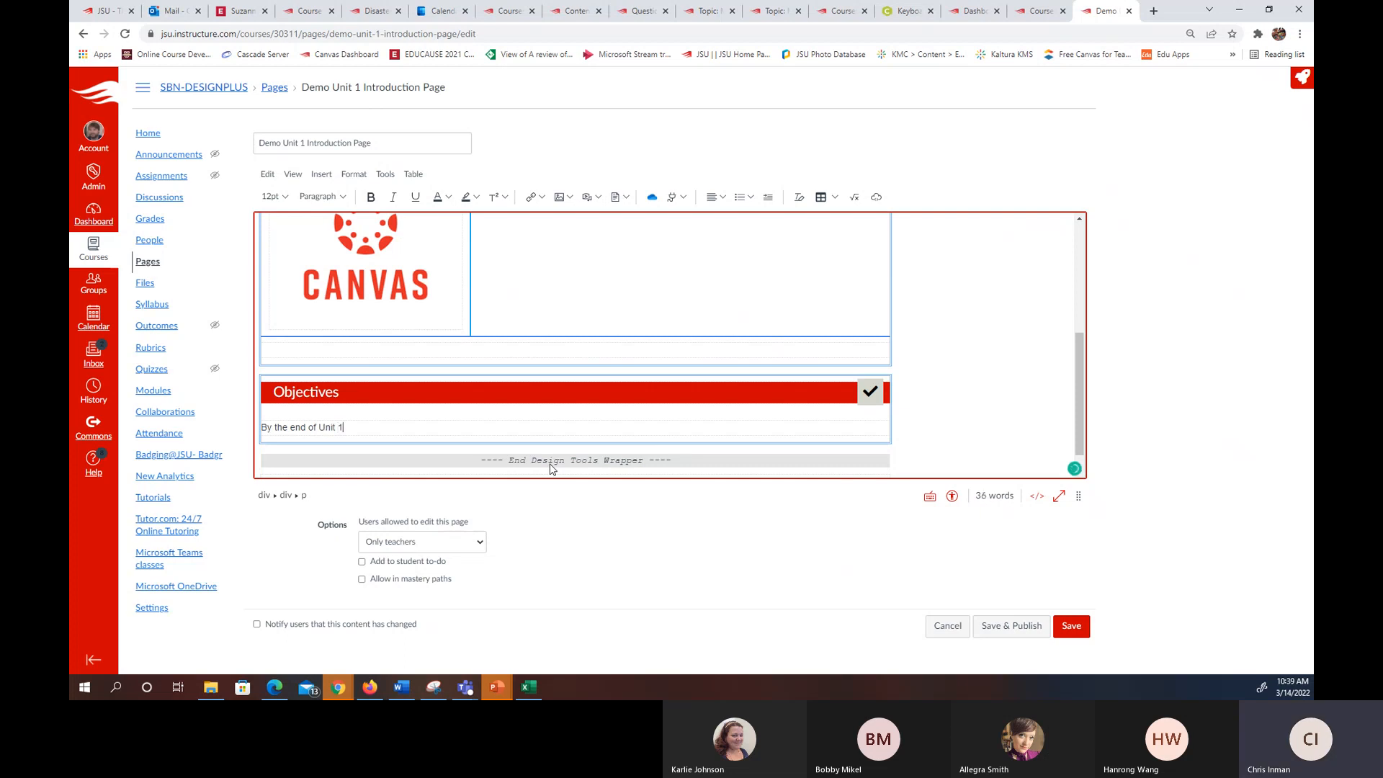
type(", you will be able to:")
key("Return")
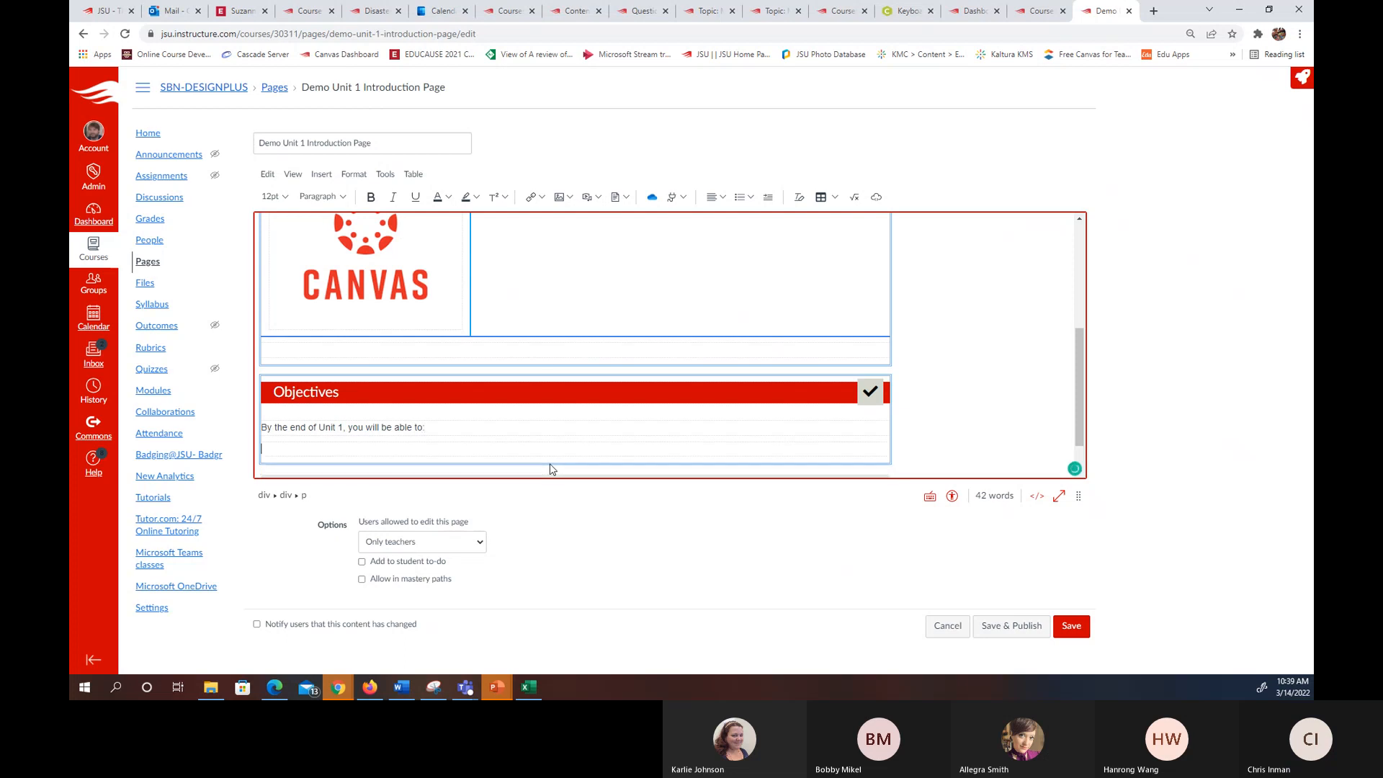
- Start a numbered list under the lead-in with the objective "Locate the DesignPLUS keyboard launch keys online."
left_click(751, 199)
left_click(745, 244)
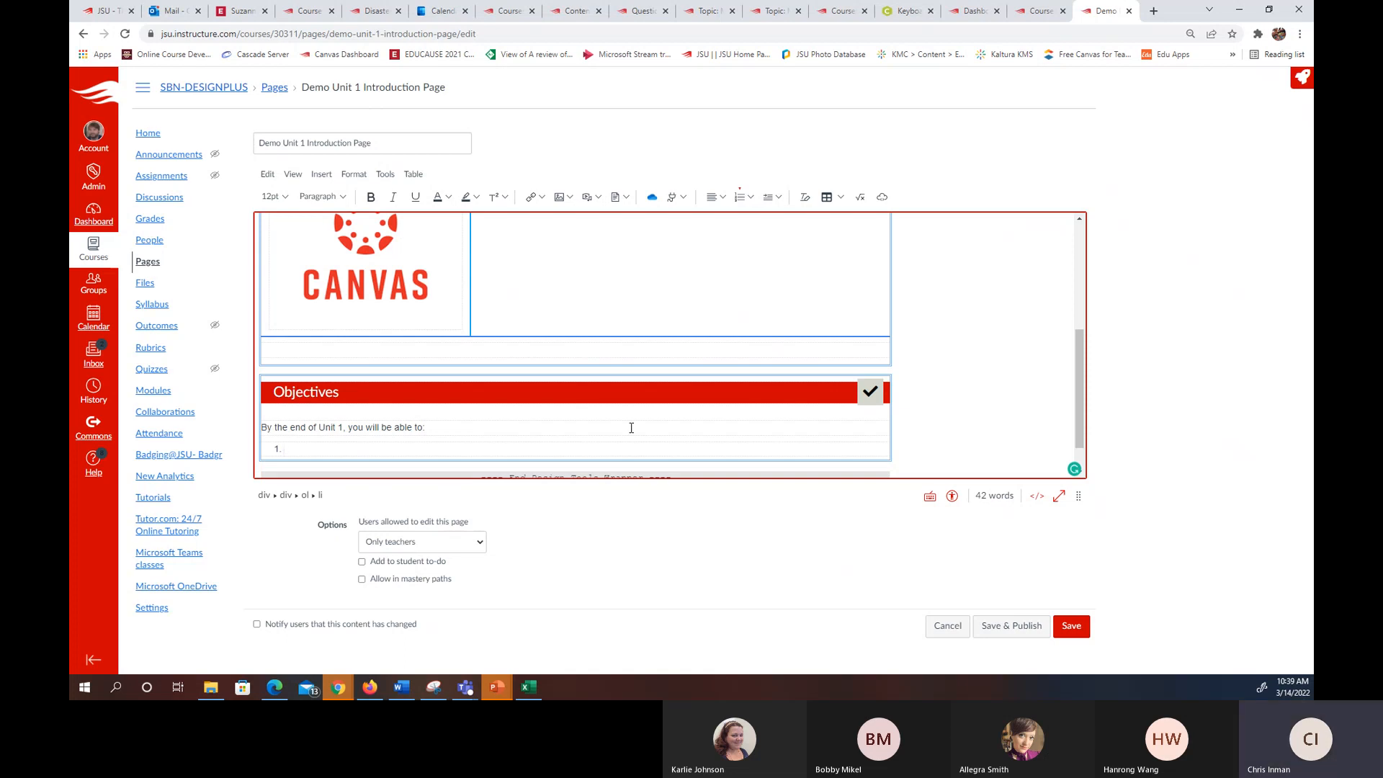
type("En")
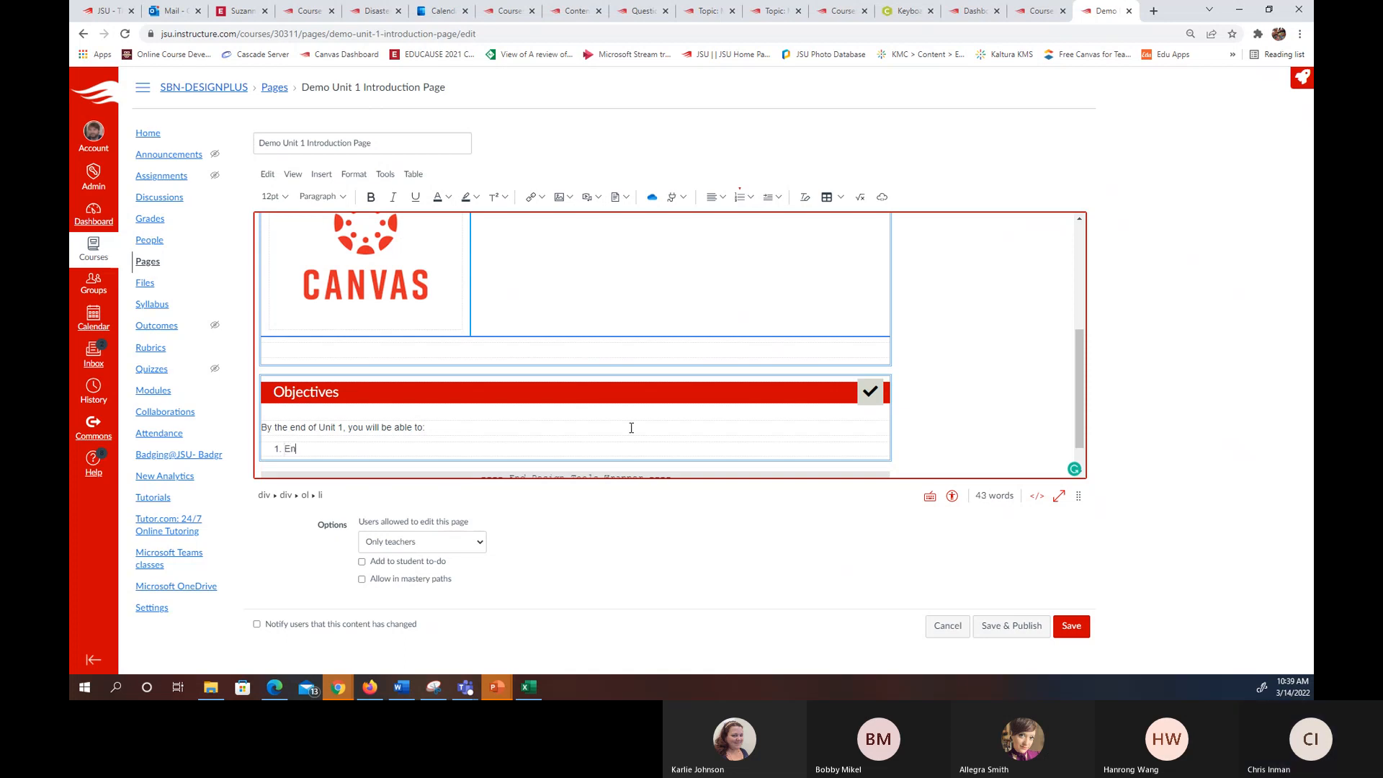
key("BackSpace")
type("Locate the DesignPLUS ")
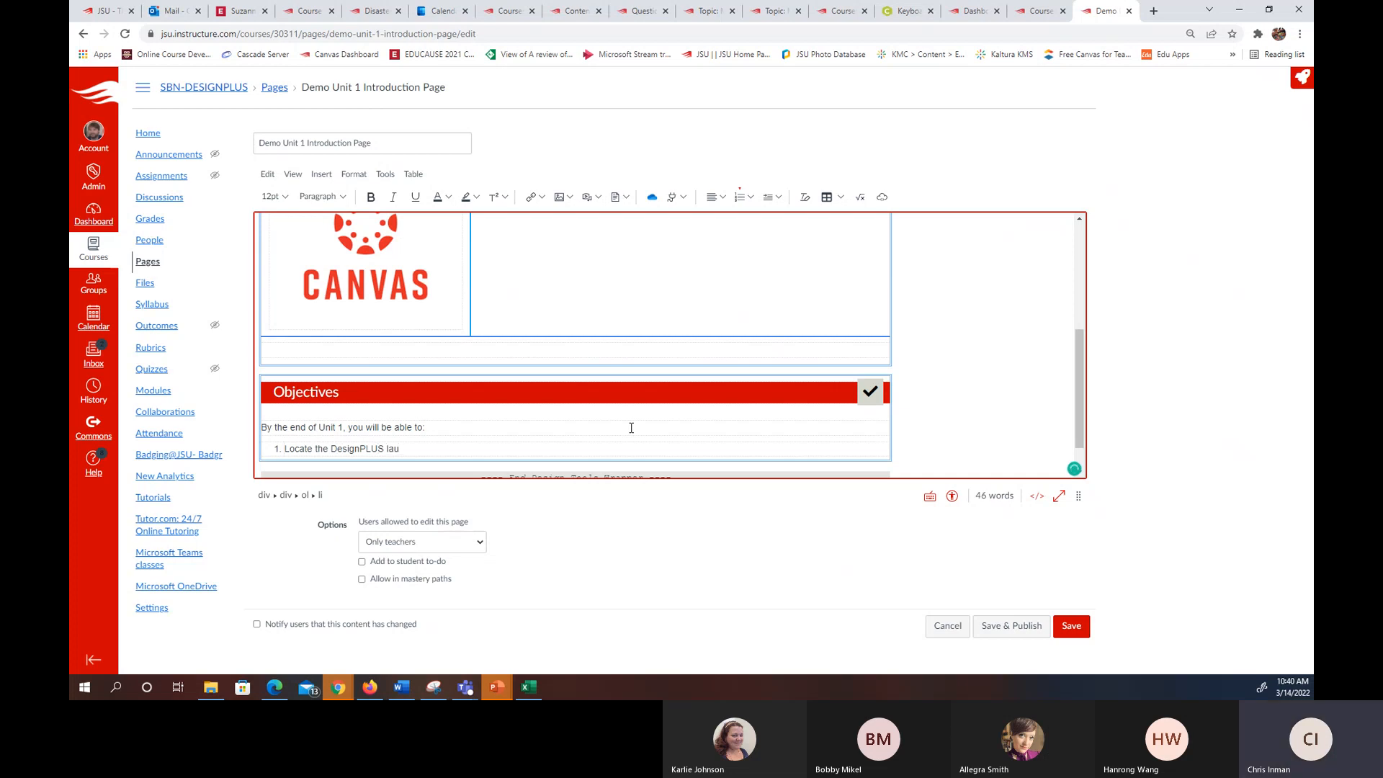
type("keyboard")
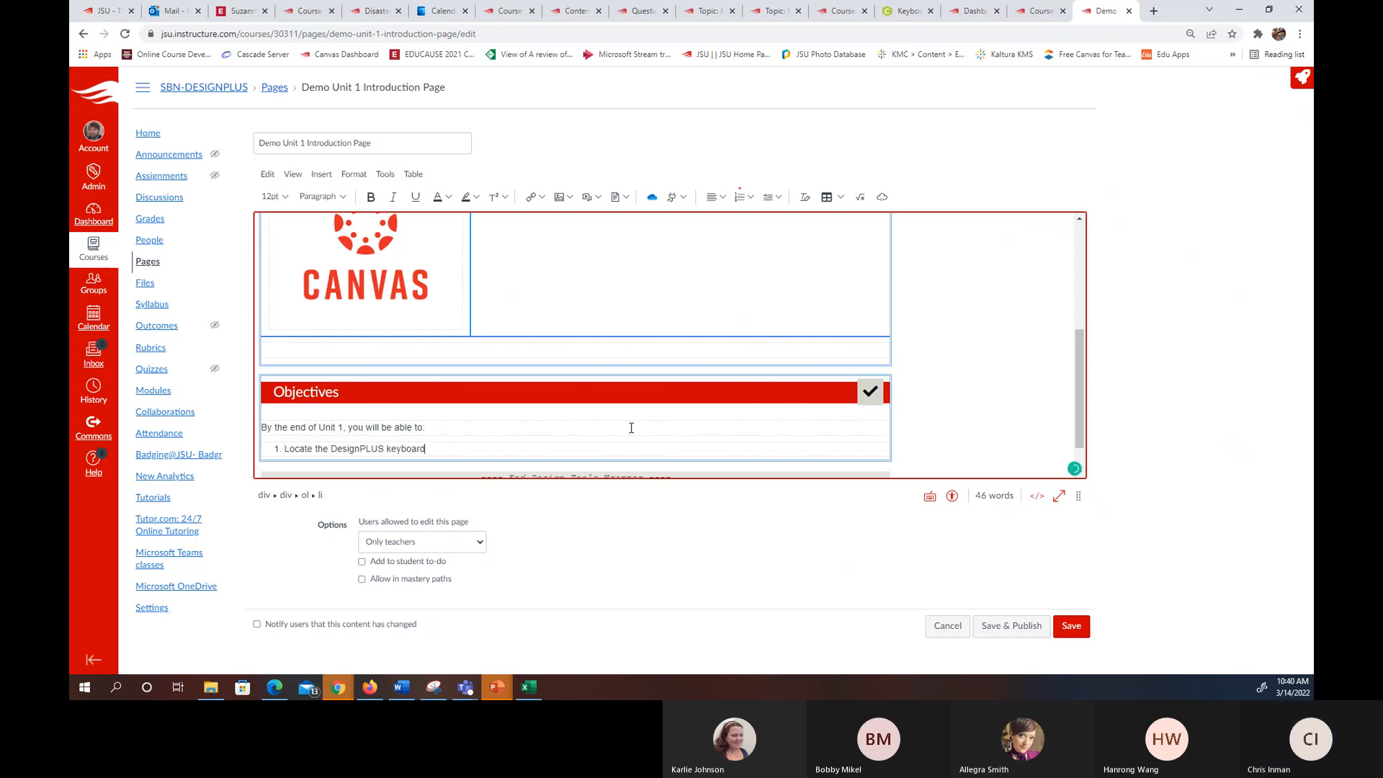
type(" launch keys online.")
- Add the second objective, "Use the DesignPLUS keyboard launch keys to enable the tool in Canvas."
key("Return")
type("Use the")
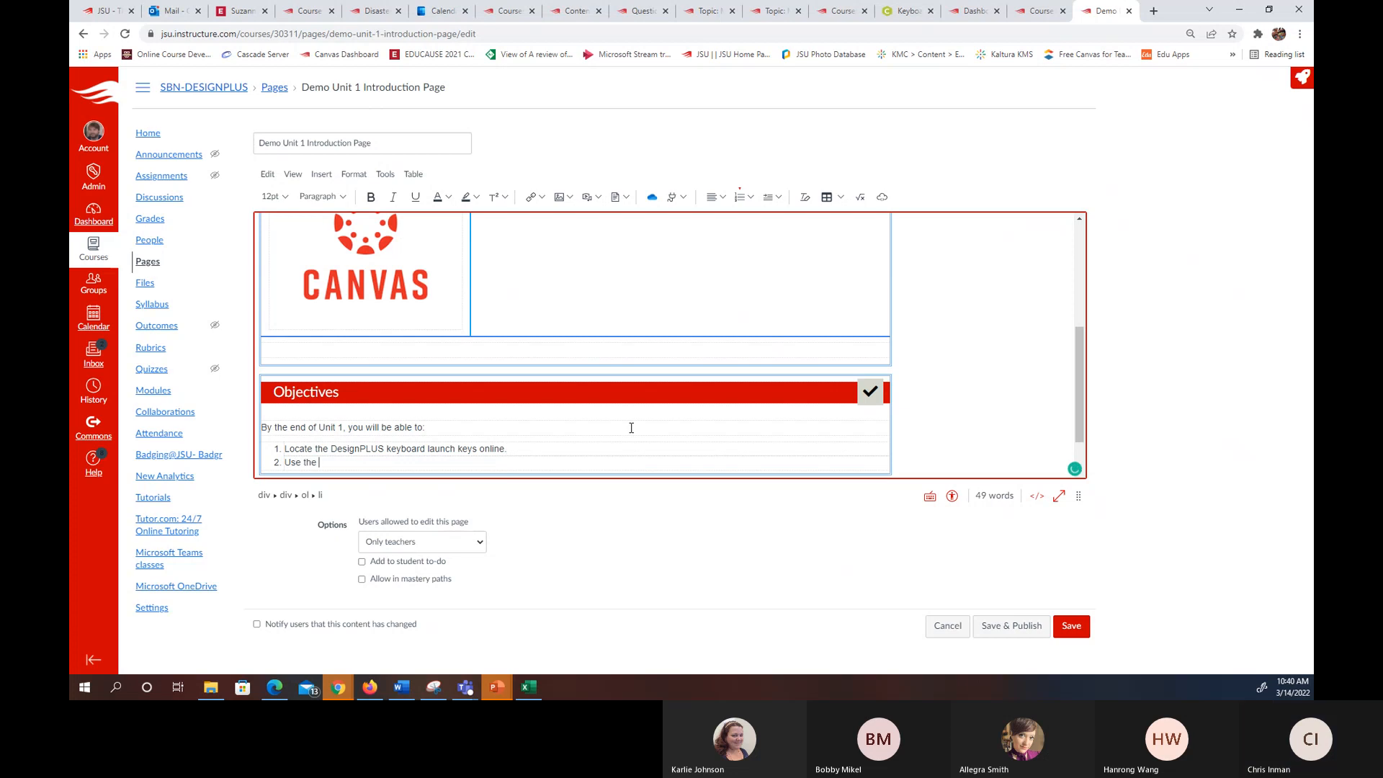
type(" Desig")
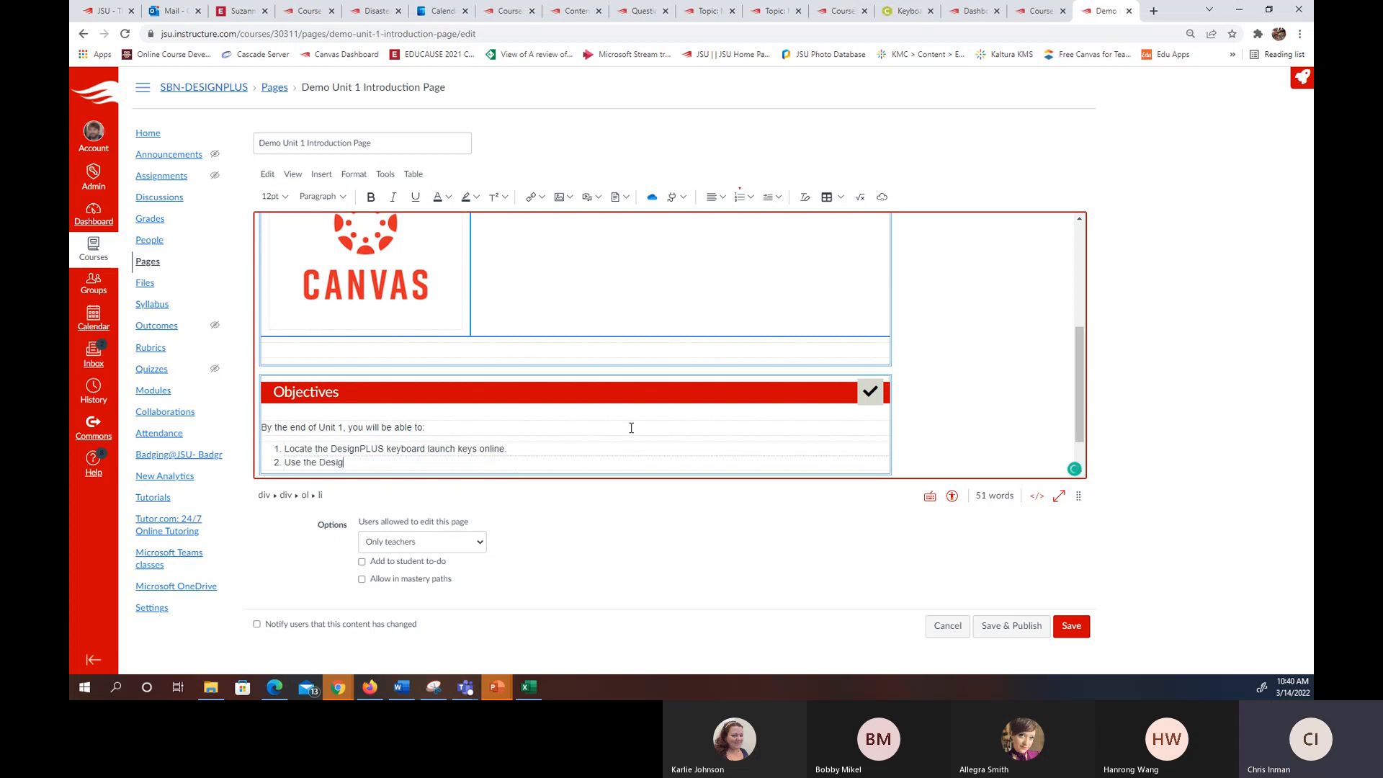
type("nPLUS k")
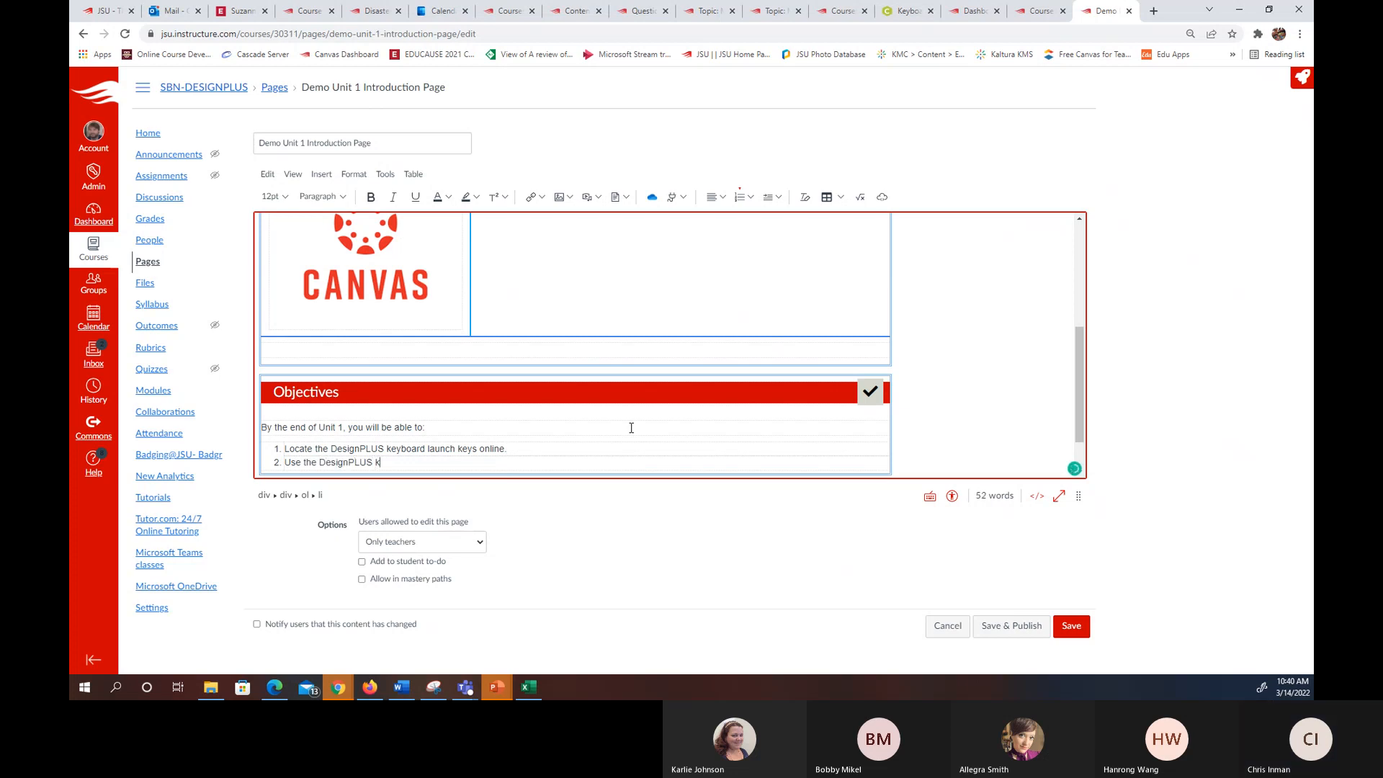
type("eyeboard launch keys to enable  the tool")
key("BackSpace")
key("BackSpace")
key("BackSpace")
key("BackSpace")
key("BackSpace")
key("BackSpace")
key("BackSpace")
key("BackSpace")
key("BackSpace")
key("BackSpace")
type("e t")
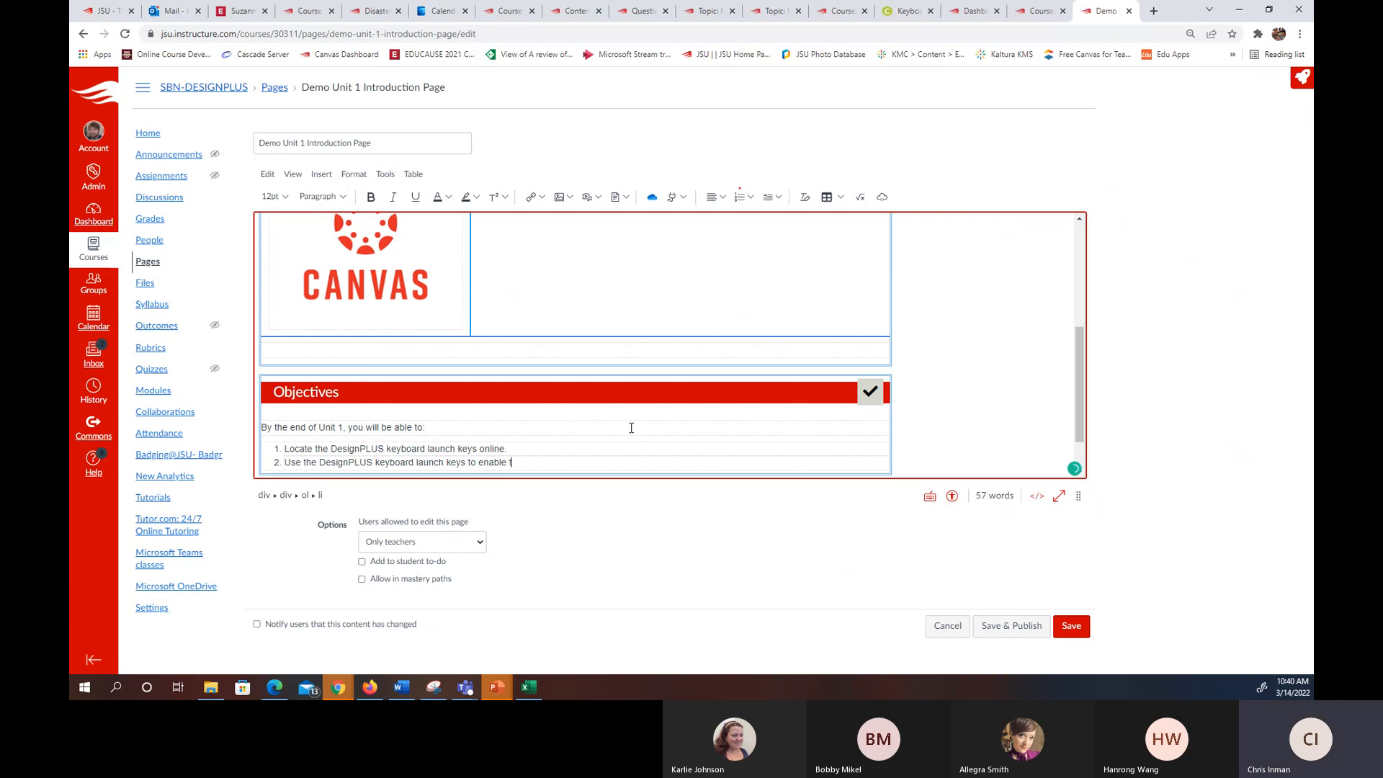
type("h")
type("e too")
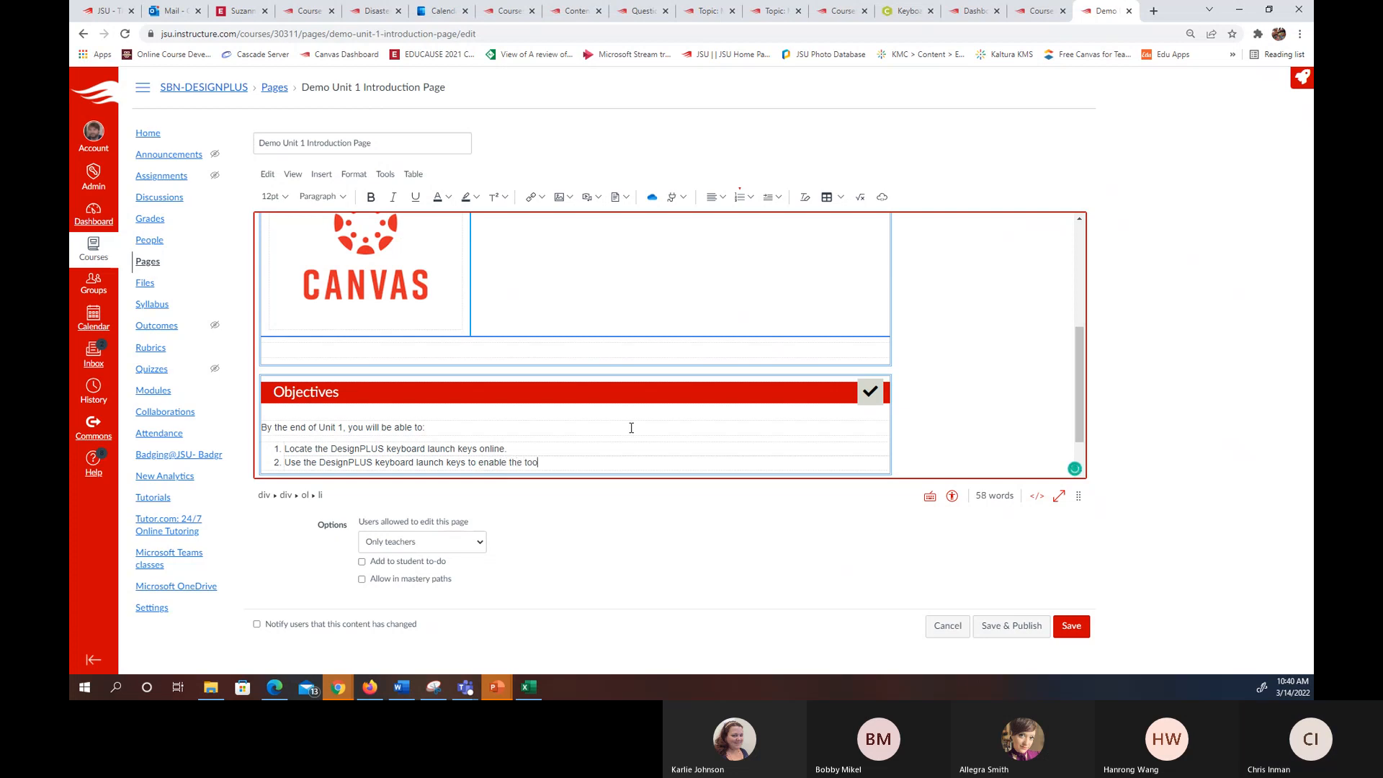
type("l in Canvas.")
- Add the third objective to the numbered list, "Set the DesignPLUS tool settings to your specifications."
key("Return")
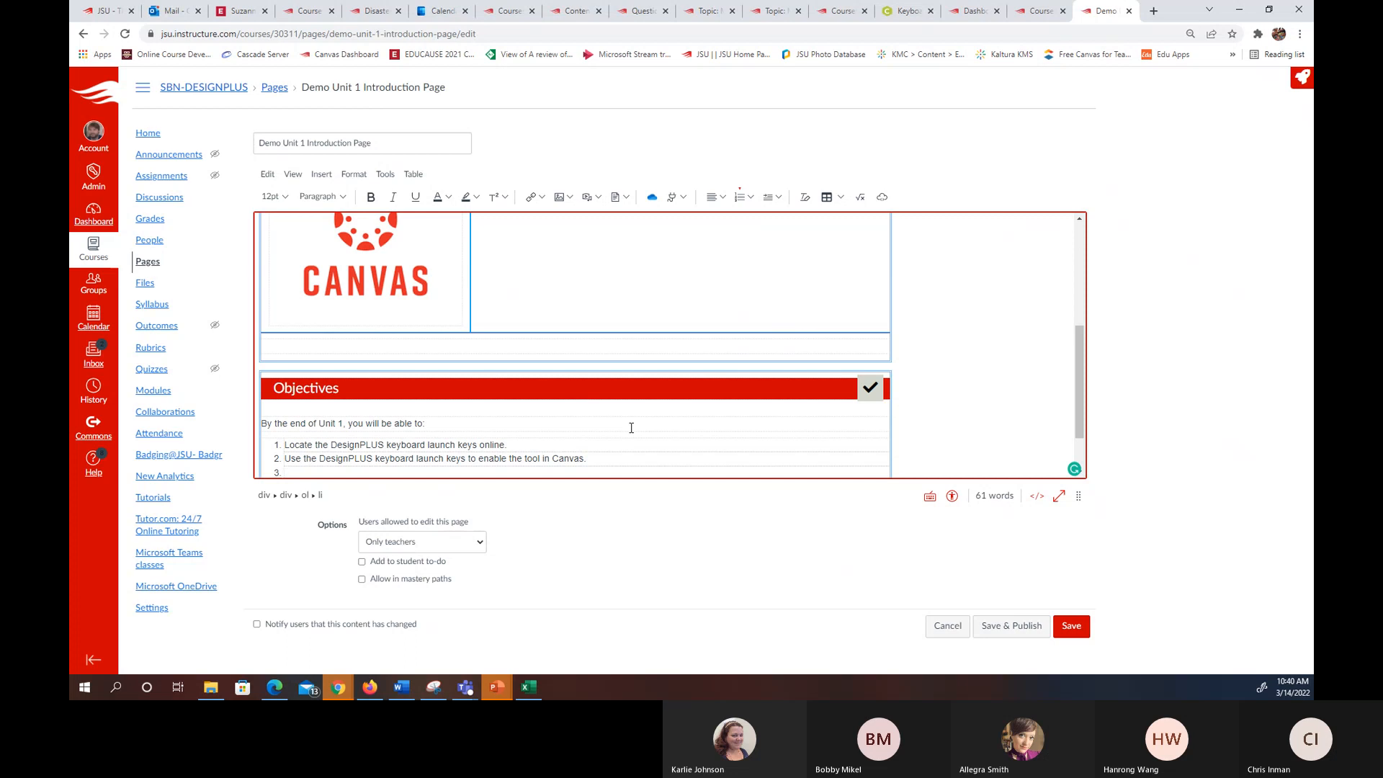
type("Set the DesignPLUS tool settings to y")
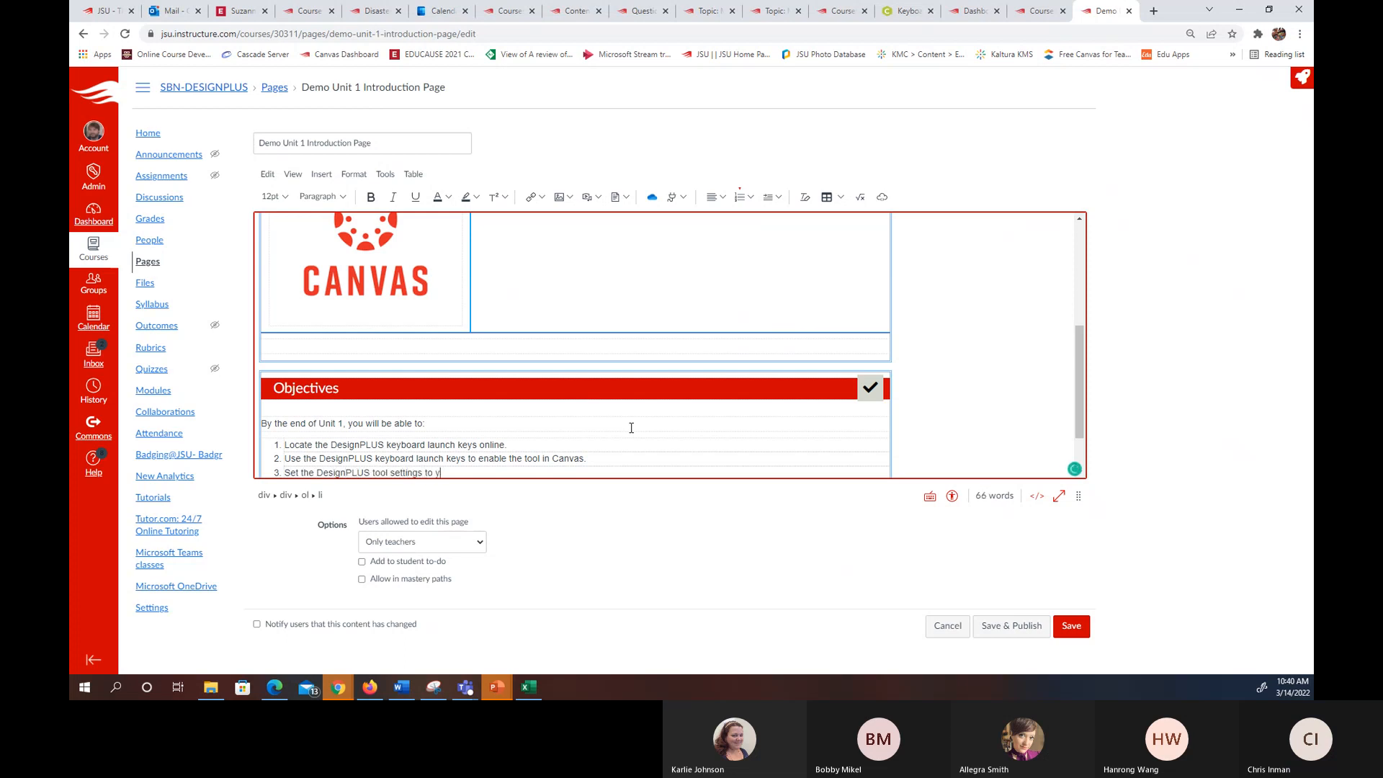
type("our specif")
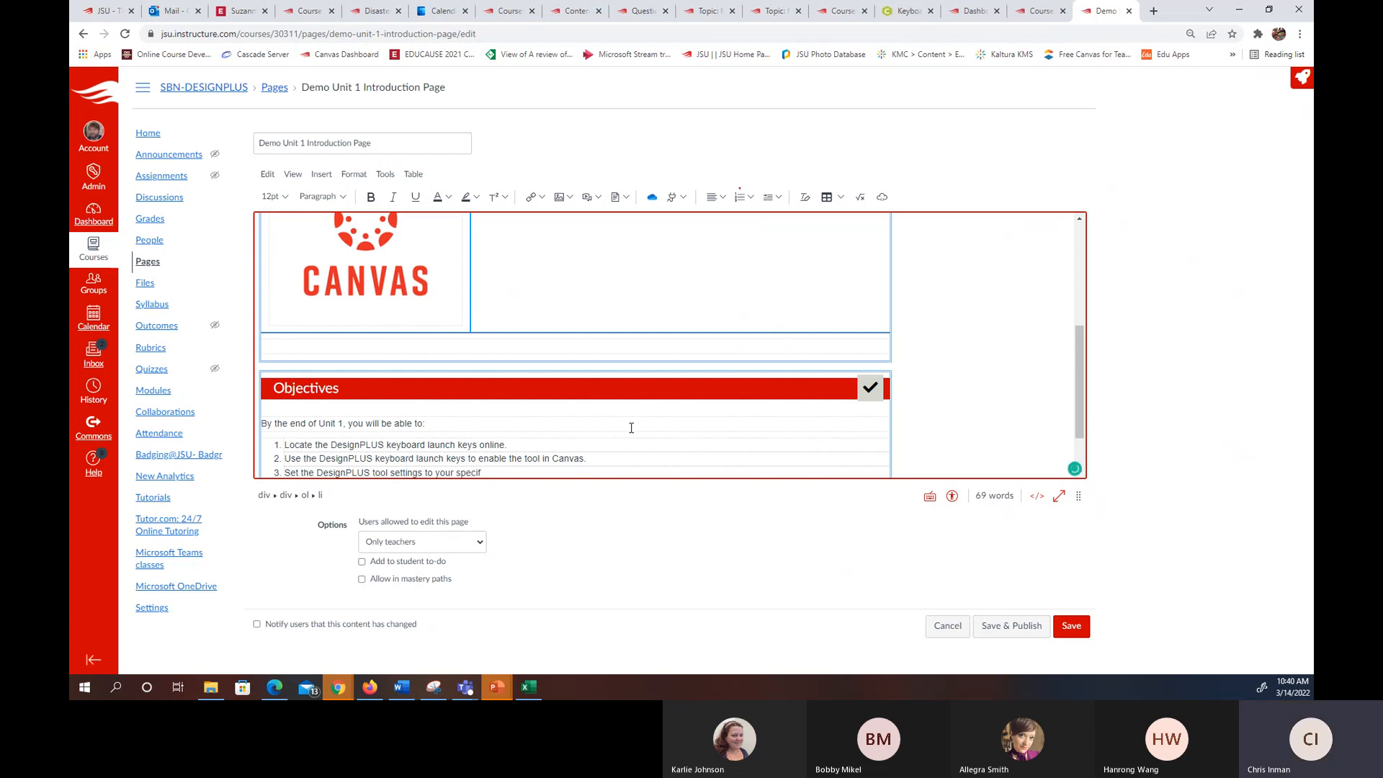
type("ications.")
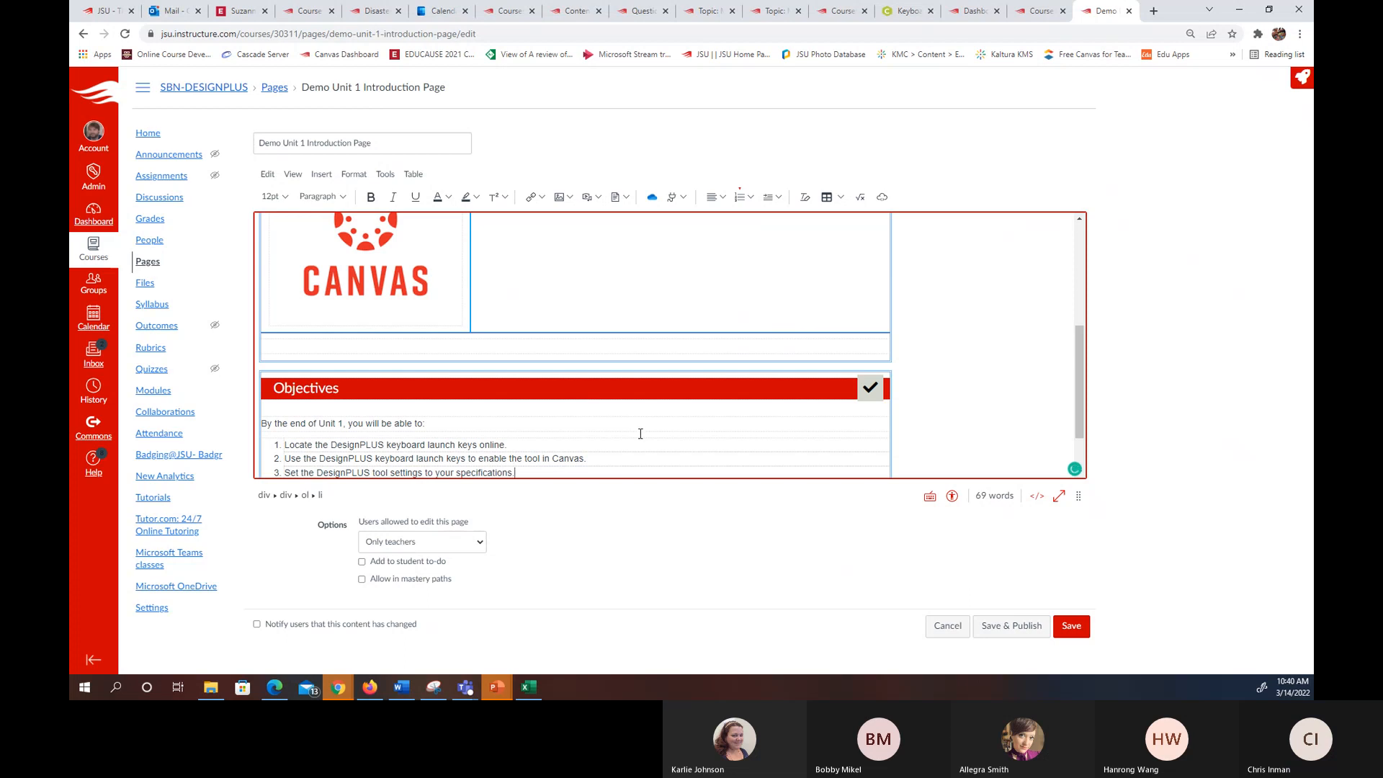
scroll(634, 427, "down", 1)
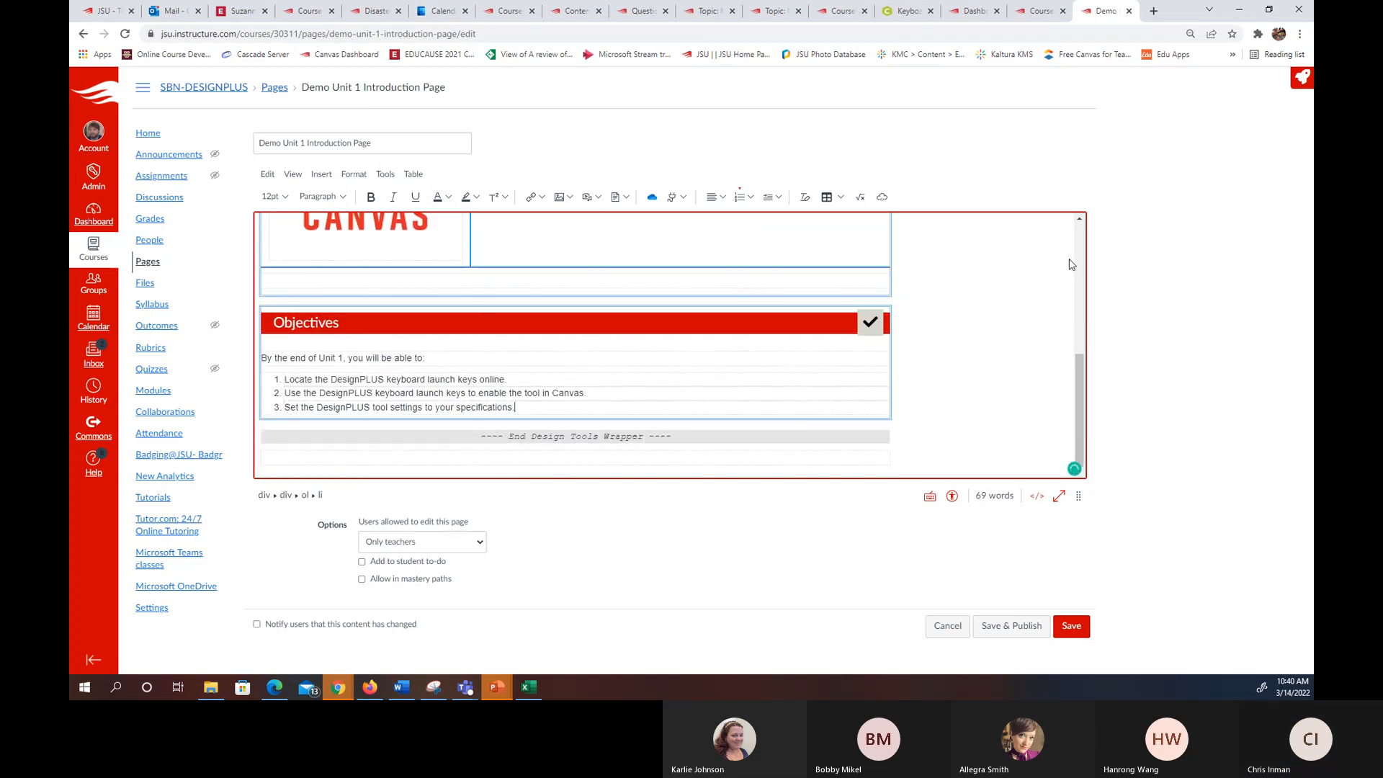
- Launch Design Tools and add a new custom content block named "Next" to the page
left_click(1291, 81)
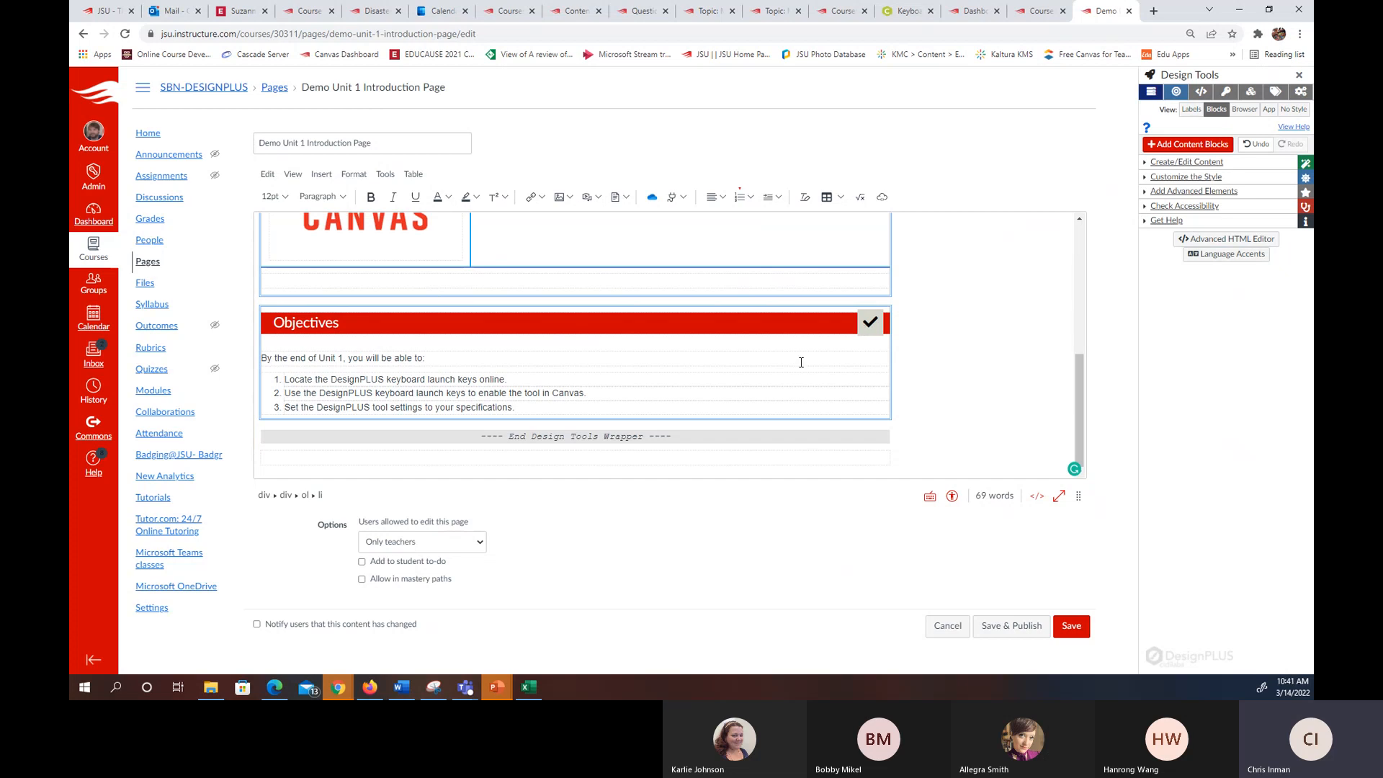
scroll(811, 423, "up", 3)
scroll(820, 422, "down", 3)
left_click(1196, 146)
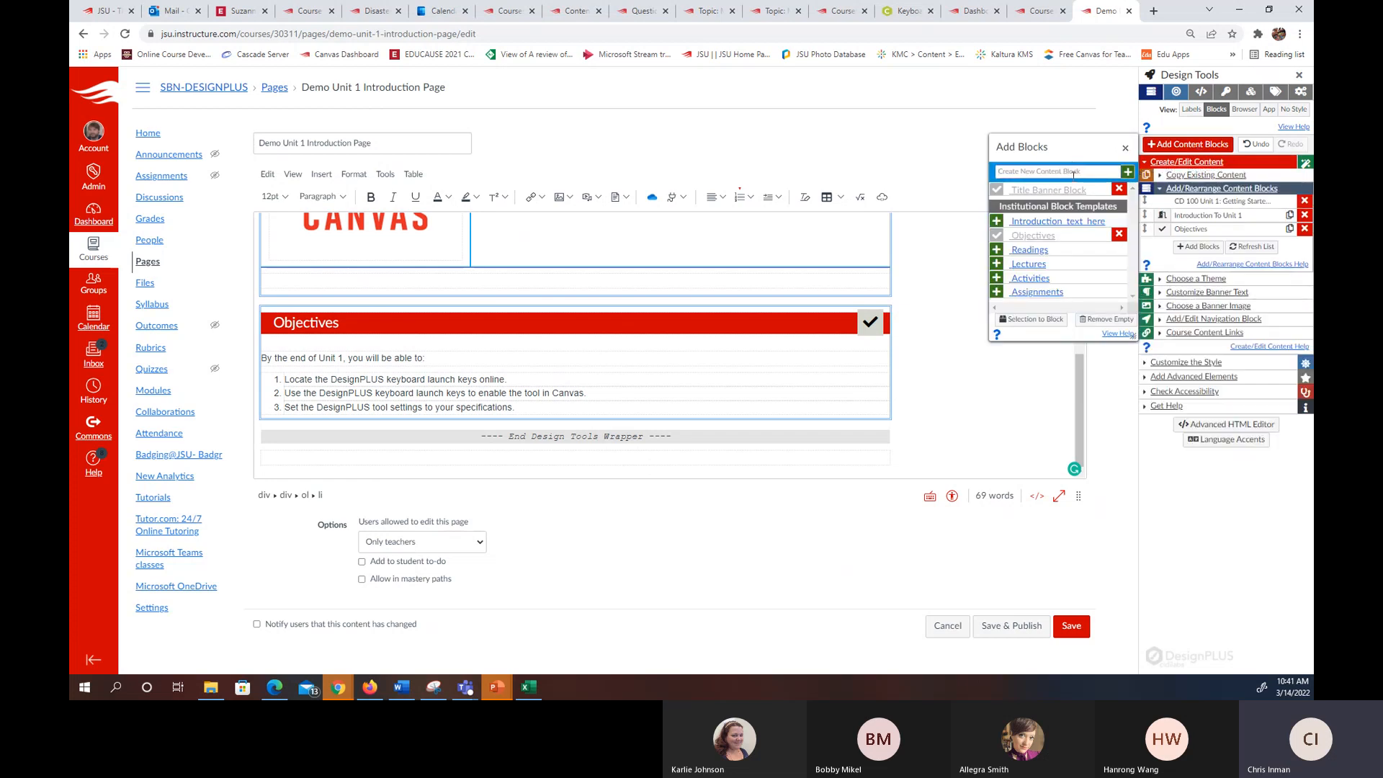
type("Next")
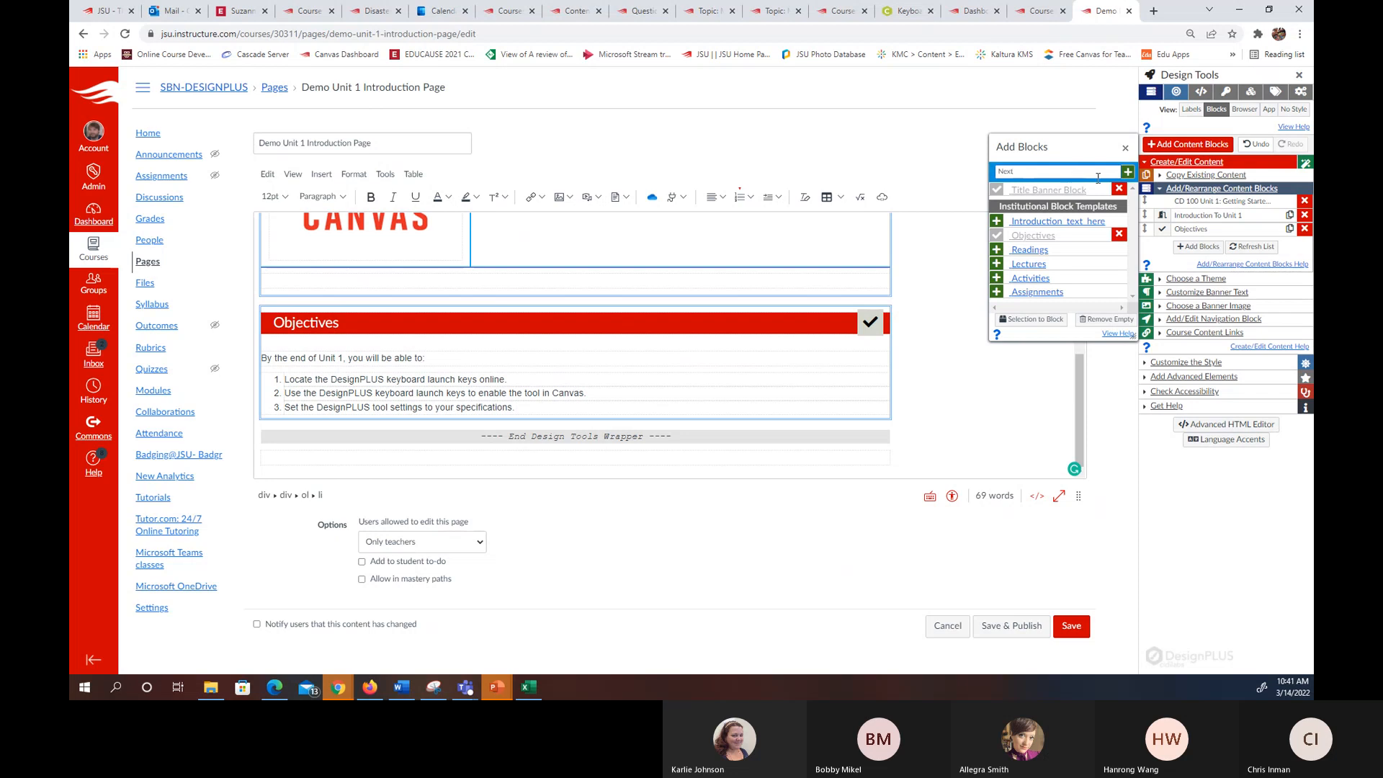
left_click(1127, 171)
- Find an arrow icon for the Next block and apply arrow-alt-circle-right
left_click(1164, 244)
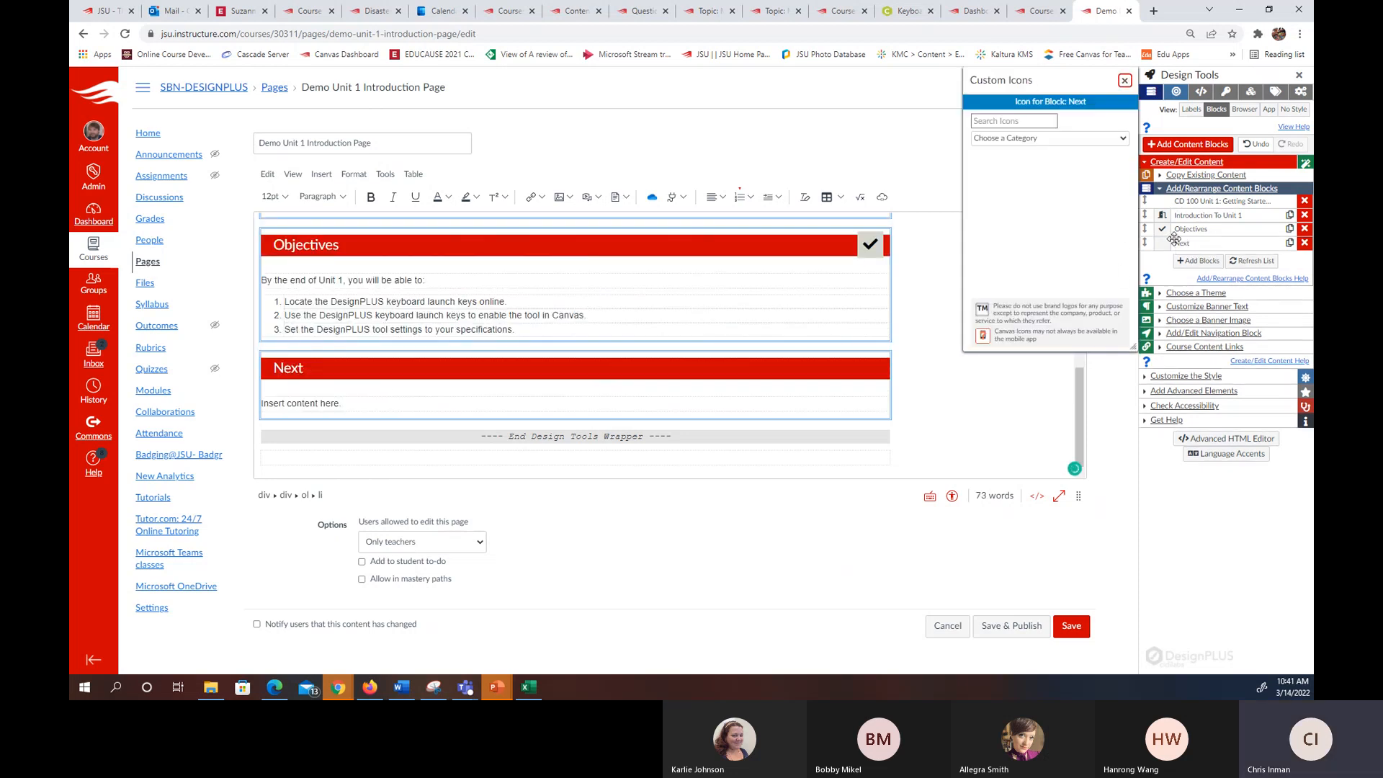
left_click(1007, 121)
type("arrow")
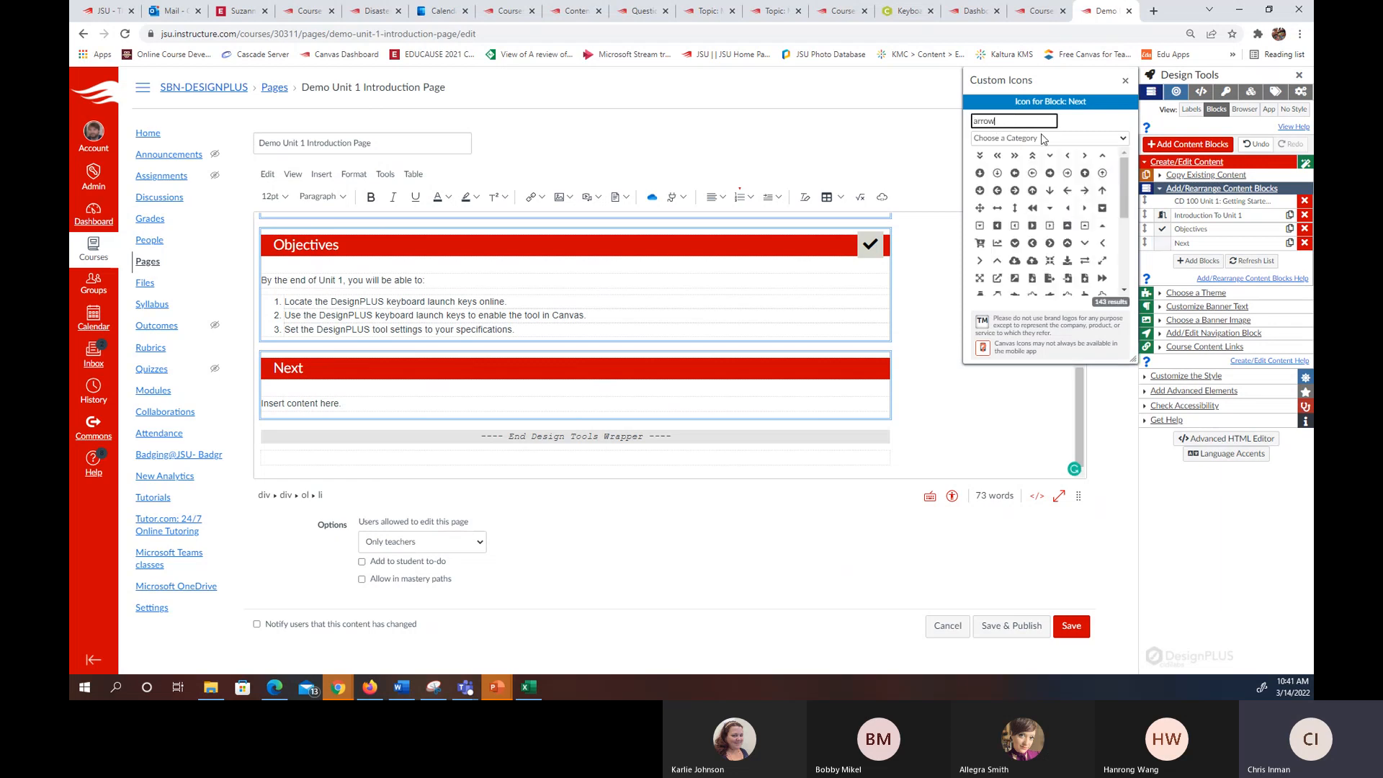
mouse_move(1054, 177)
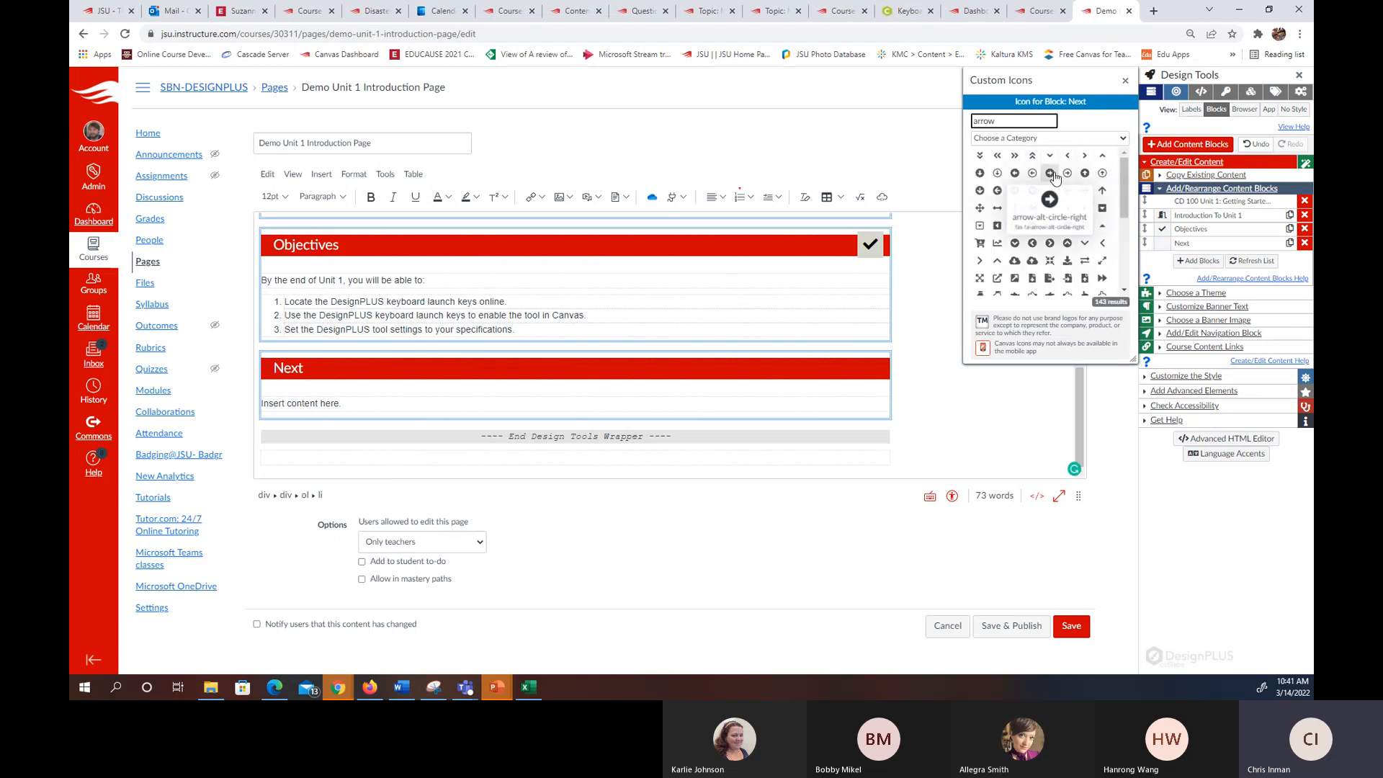
left_click(1051, 174)
- Replace the Next block's placeholder with "Now, let's review the content, activities, and assignments for Unit 1!" and save the page
left_click_drag(364, 406, 261, 405)
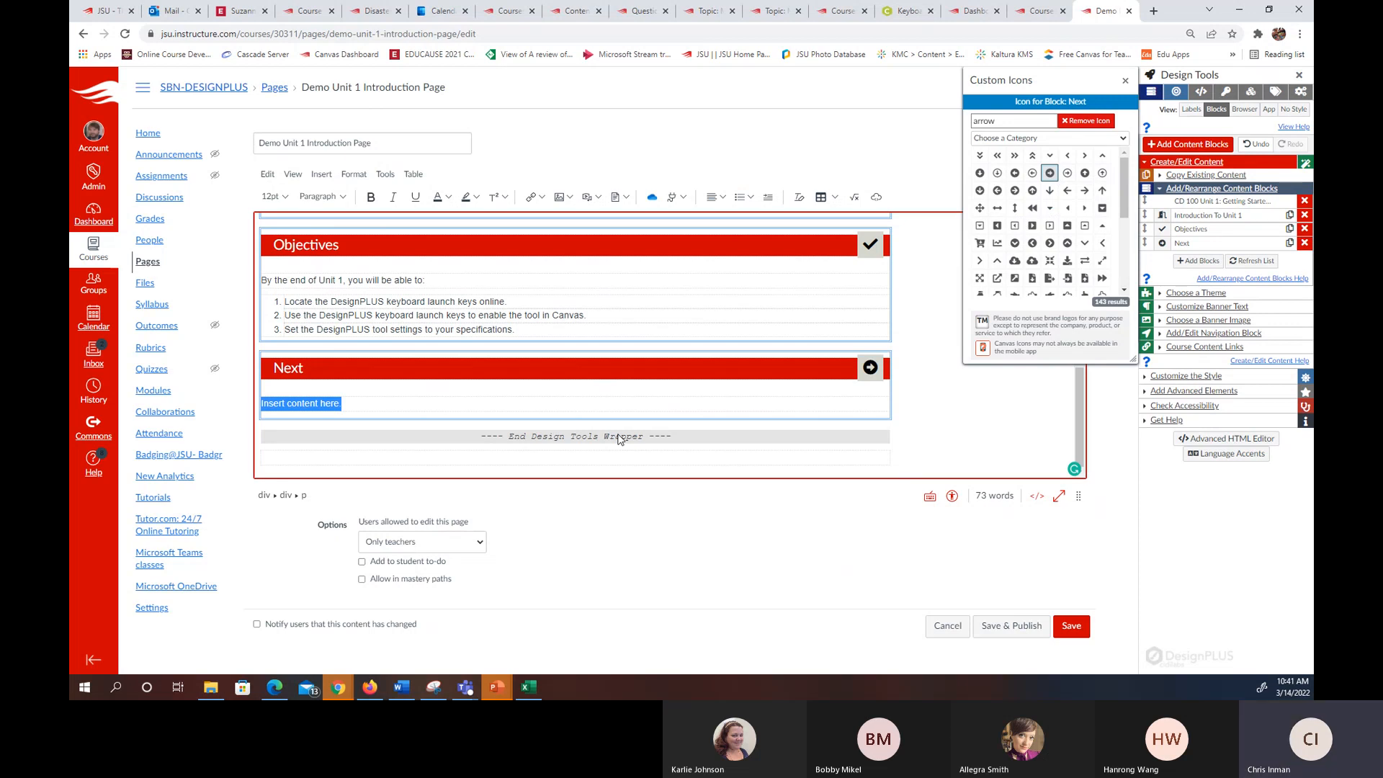
type("Now, let's")
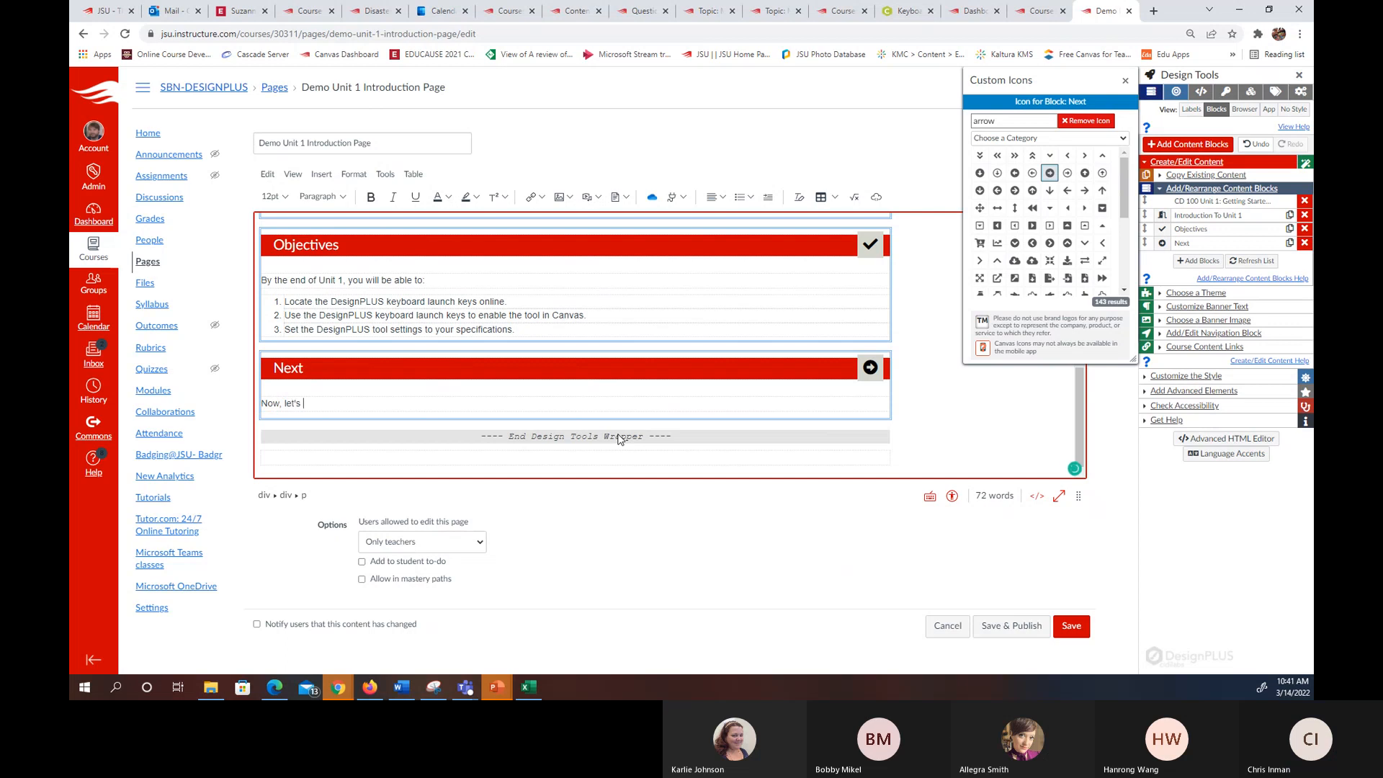
type(" review the content, activities, and assignme")
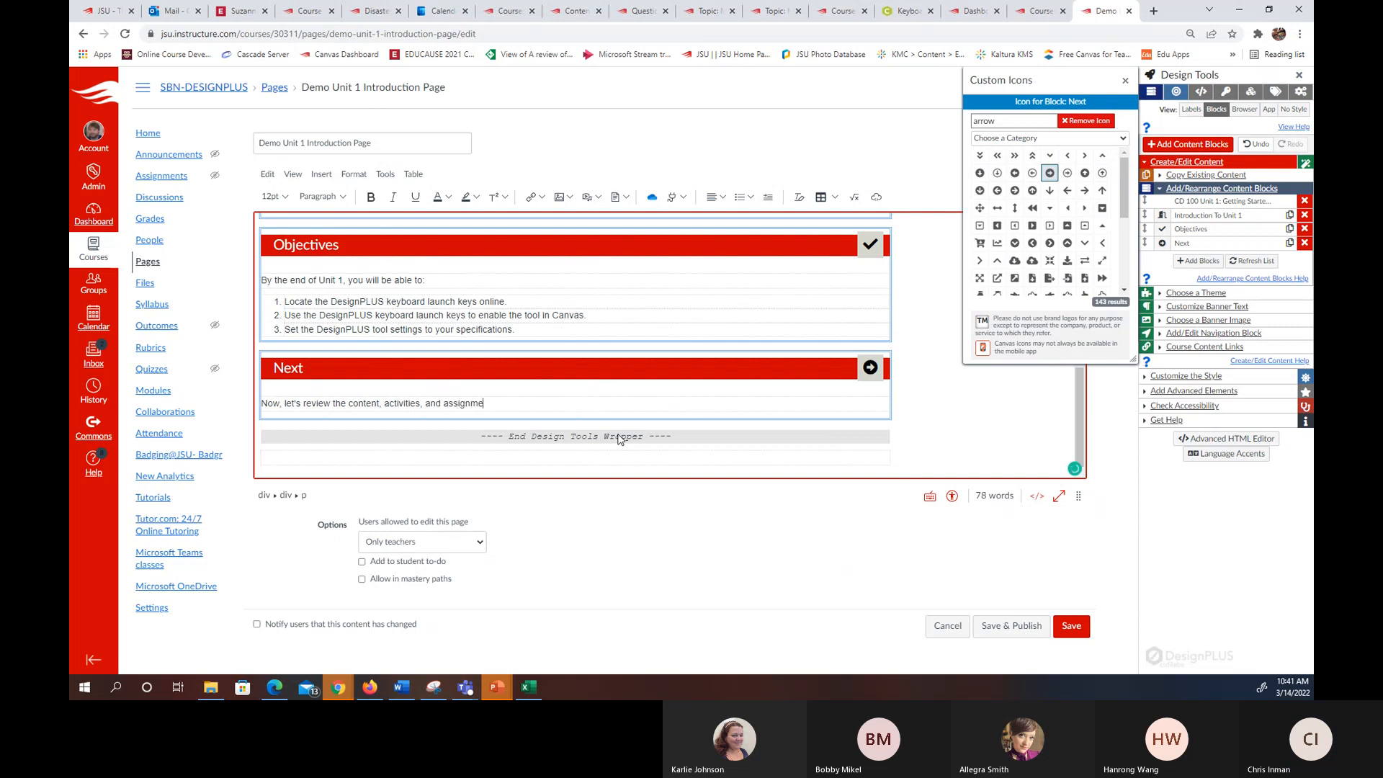
type("nts for Unit 1")
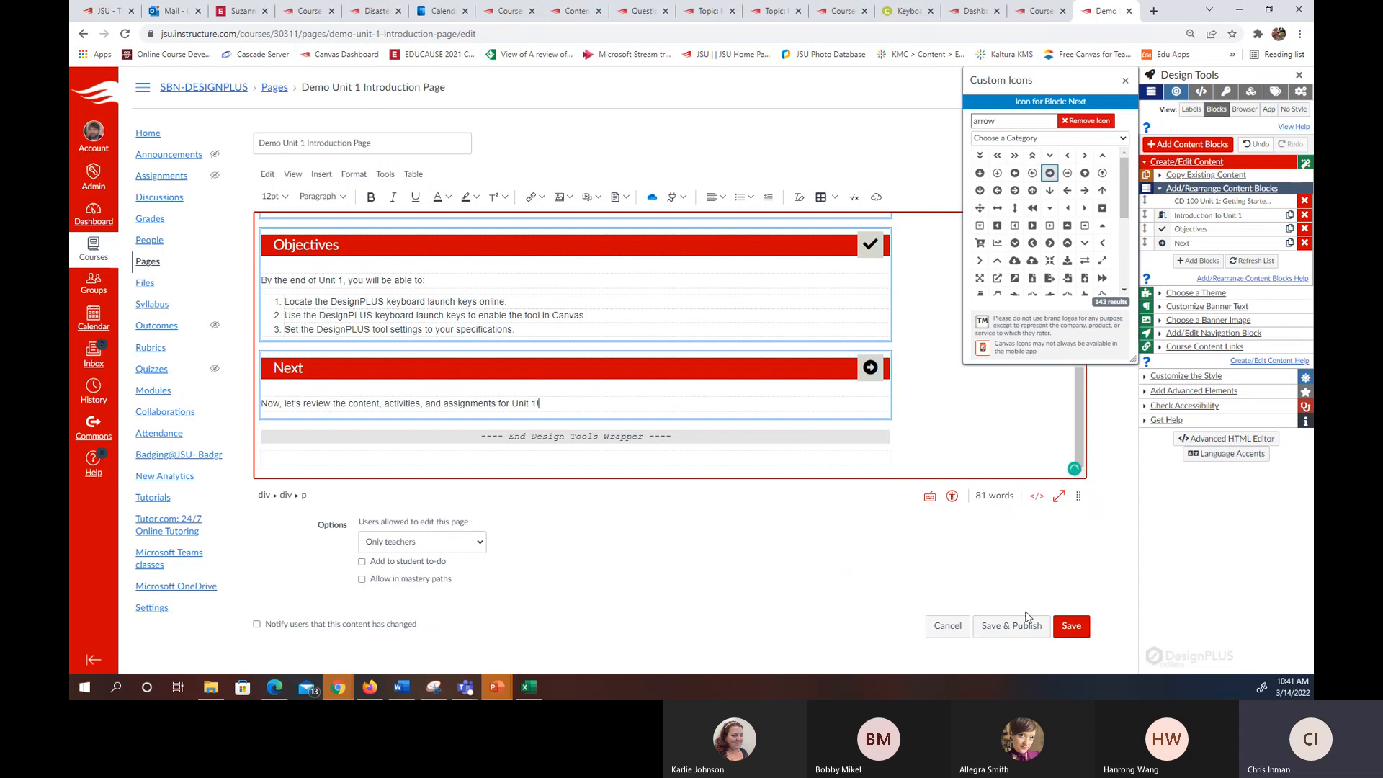
left_click(1067, 628)
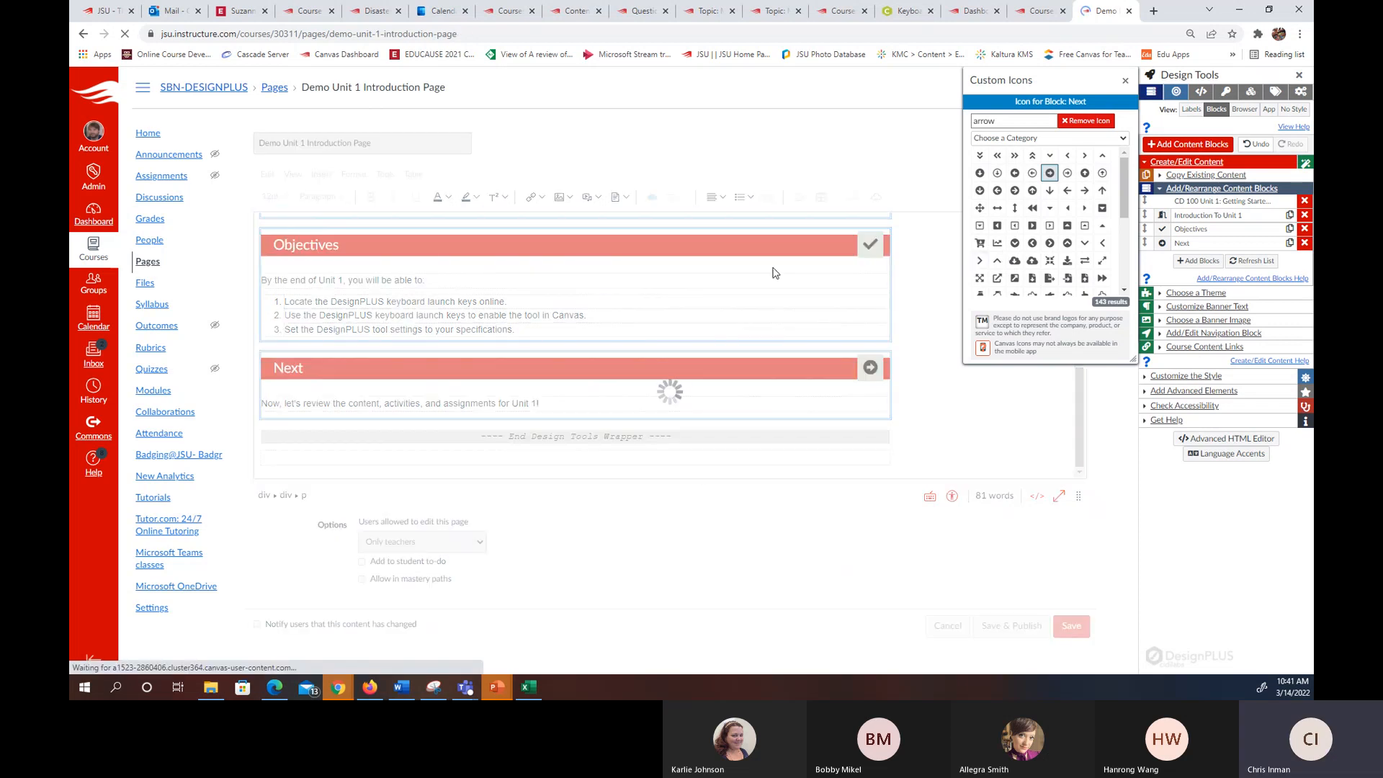
- Look over the saved Demo Unit 1 Introduction Page from banner to Next block and publish it
scroll(1030, 317, "down", 2)
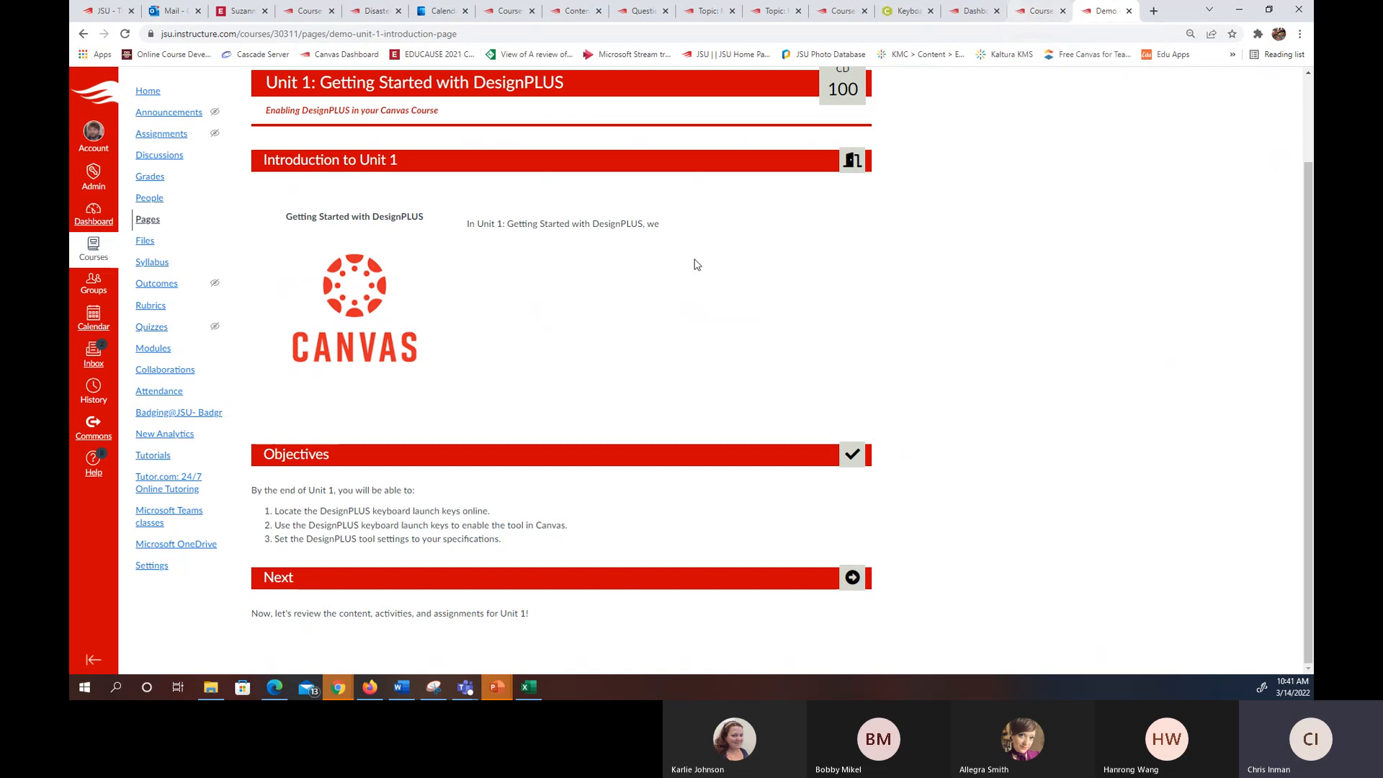
scroll(1052, 349, "up", 1)
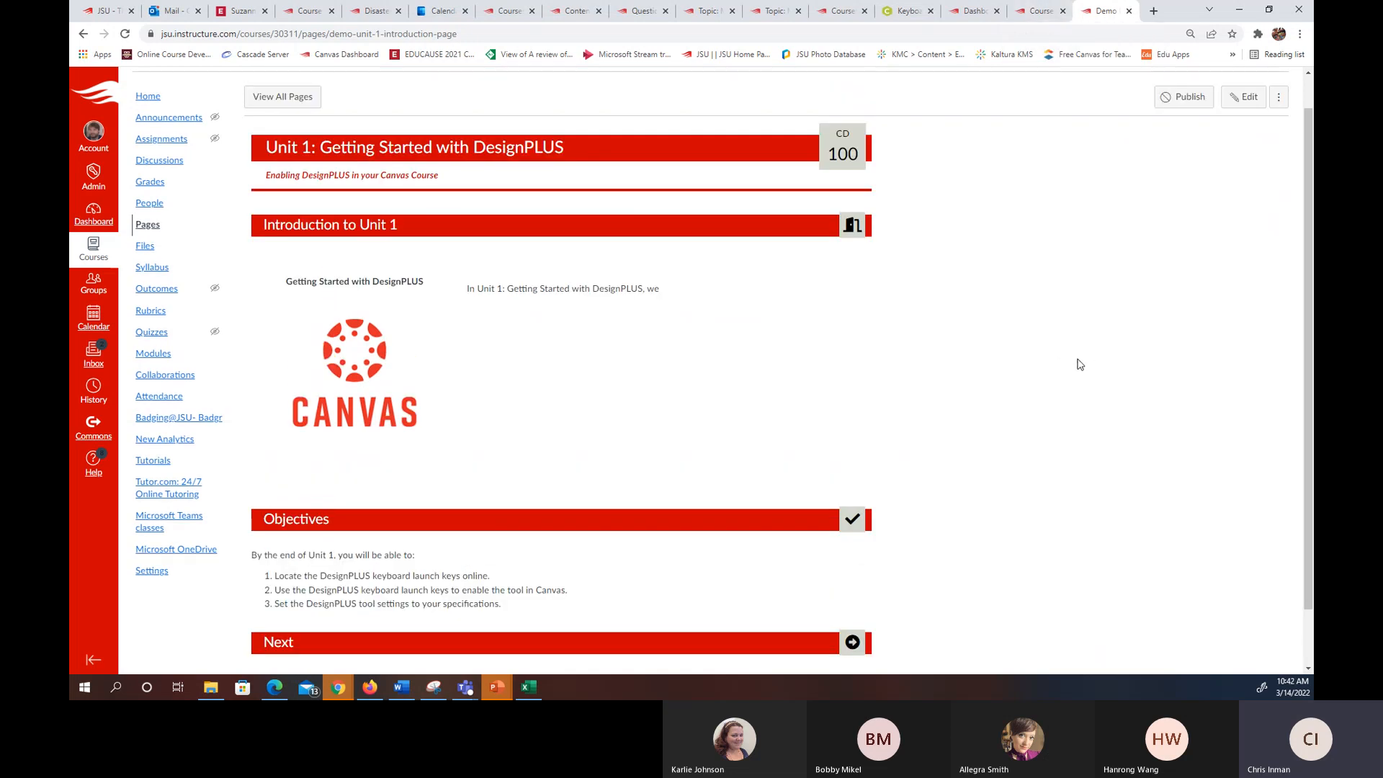
scroll(540, 448, "down", 1)
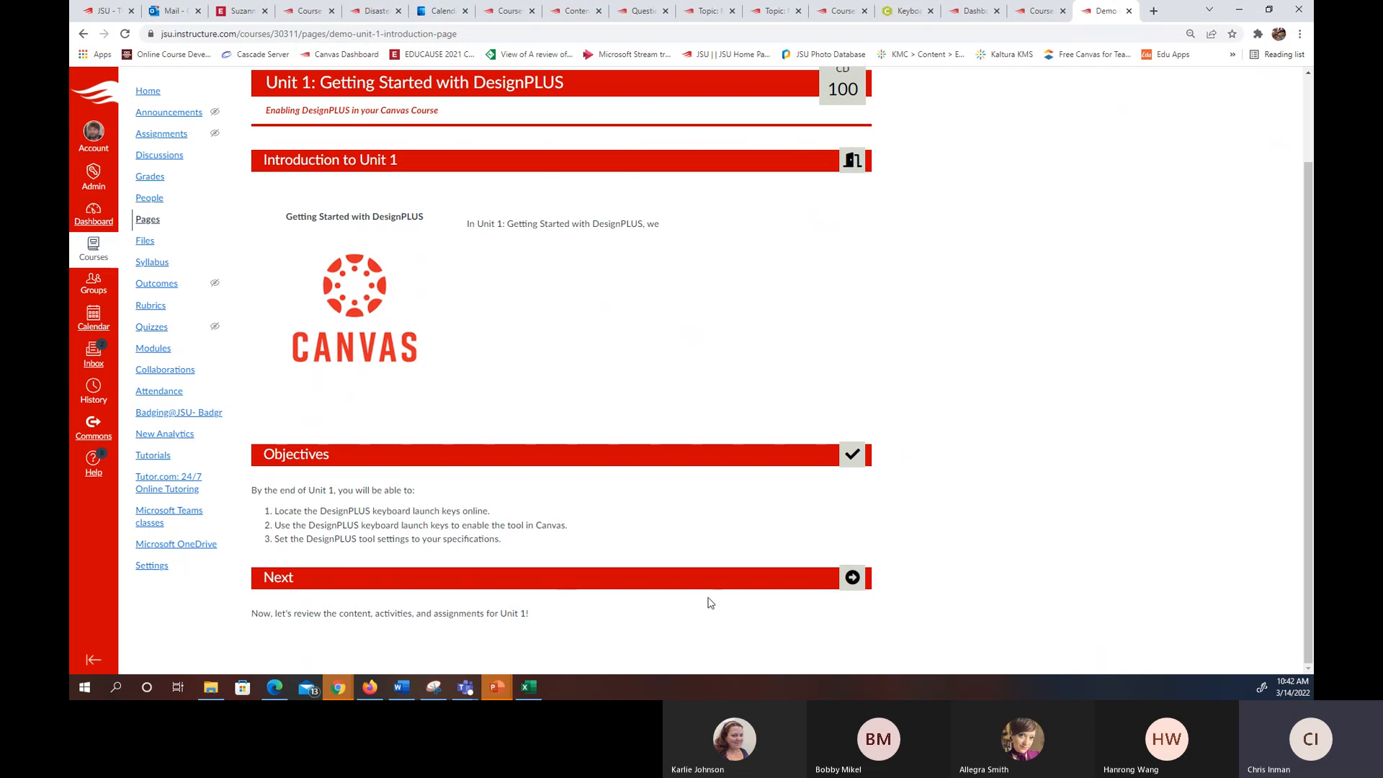
scroll(834, 540, "up", 1)
scroll(834, 540, "up", 1)
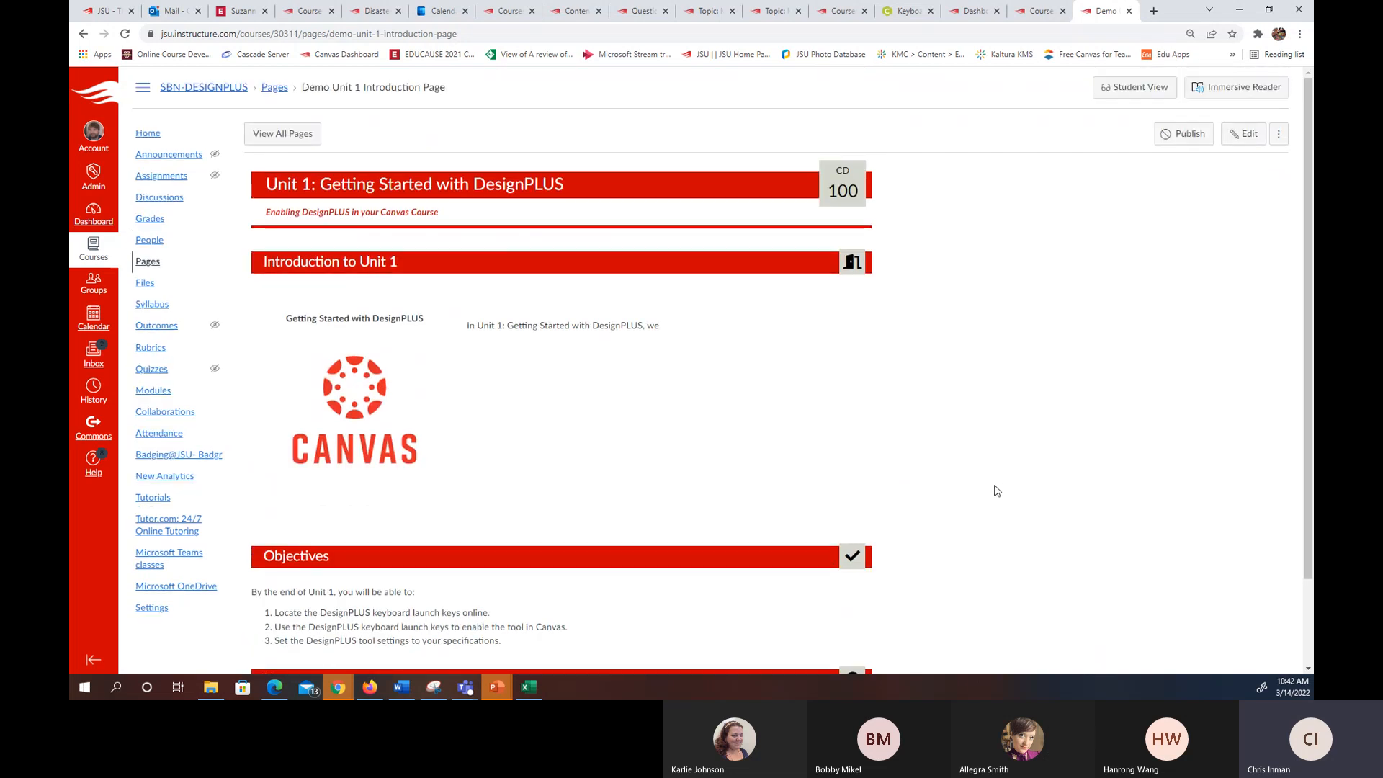
scroll(1029, 442, "down", 2)
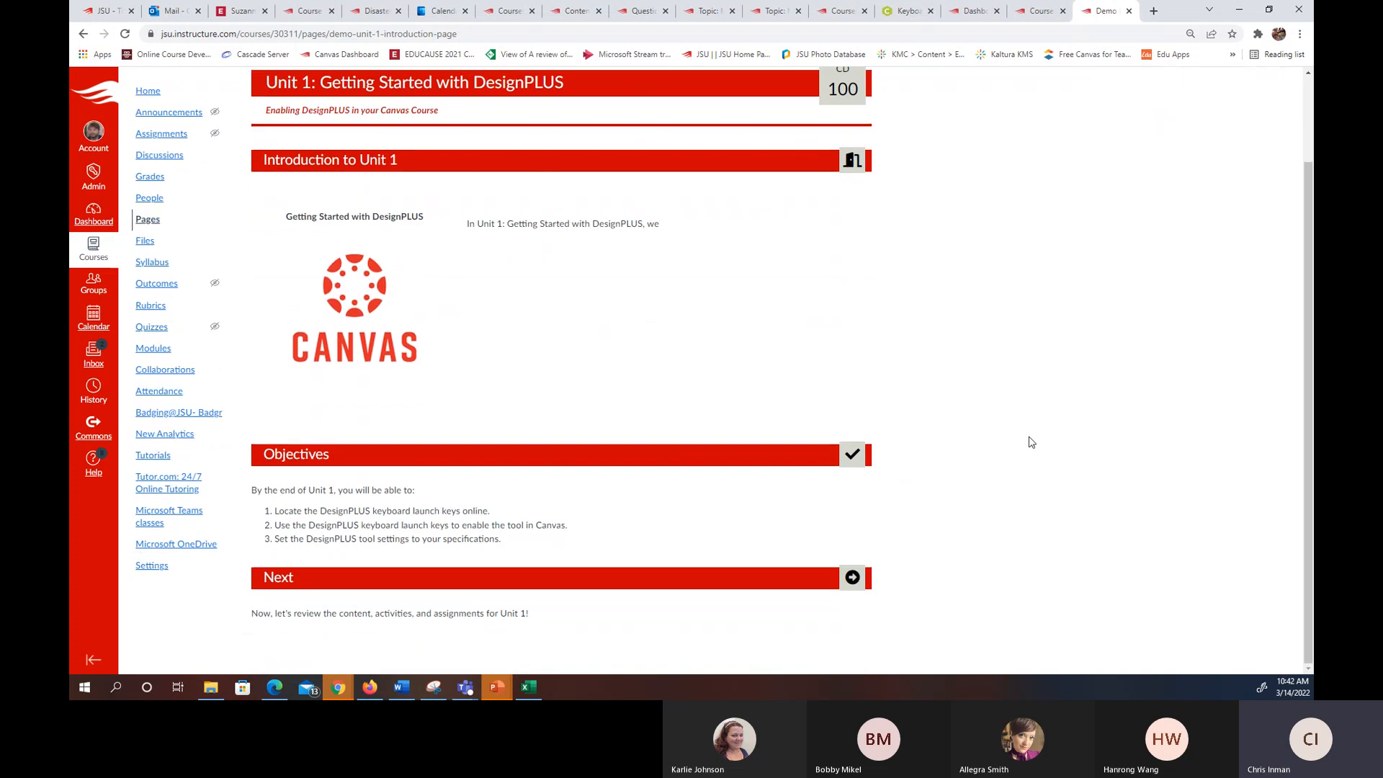
scroll(1030, 447, "up", 2)
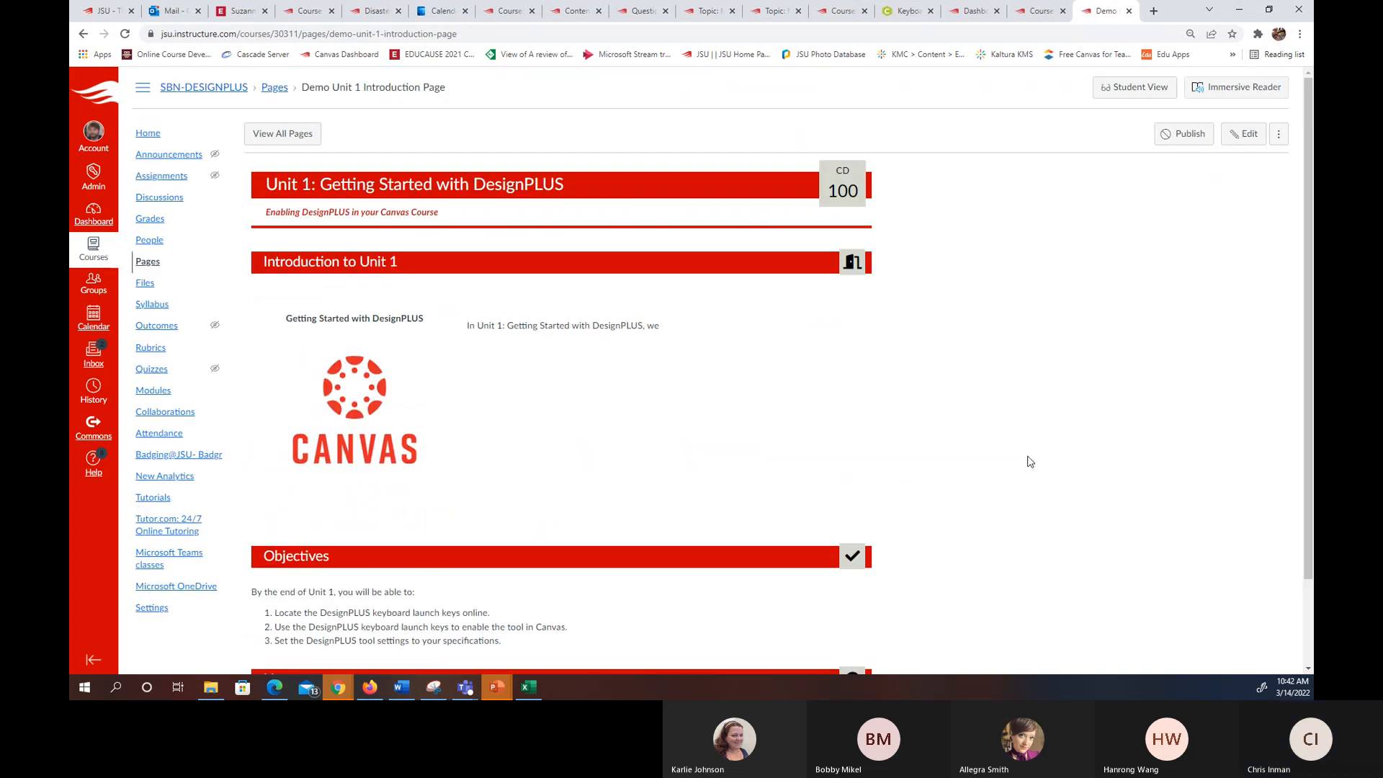
left_click(1184, 134)
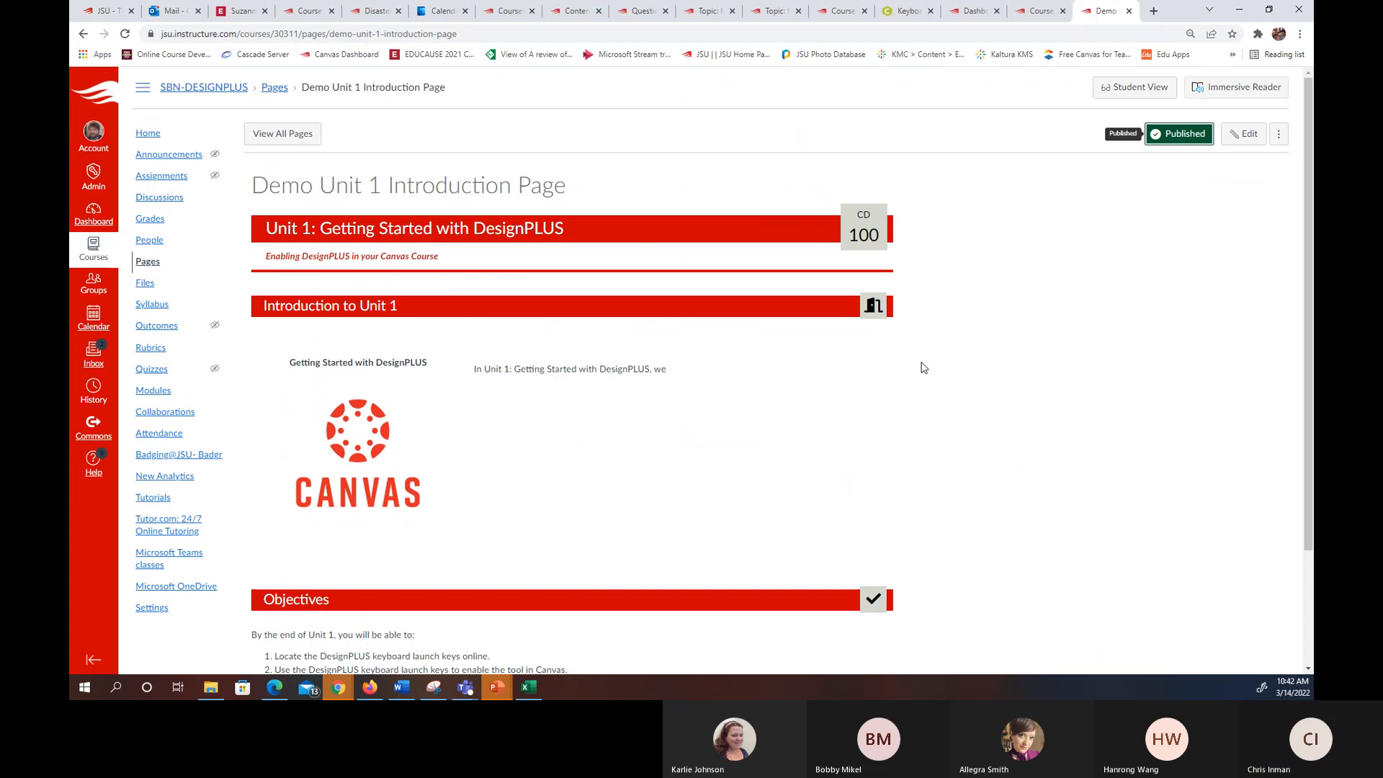
- Create a new course page titled "Unit 1 Content, Activities, & Assessments"
left_click(150, 262)
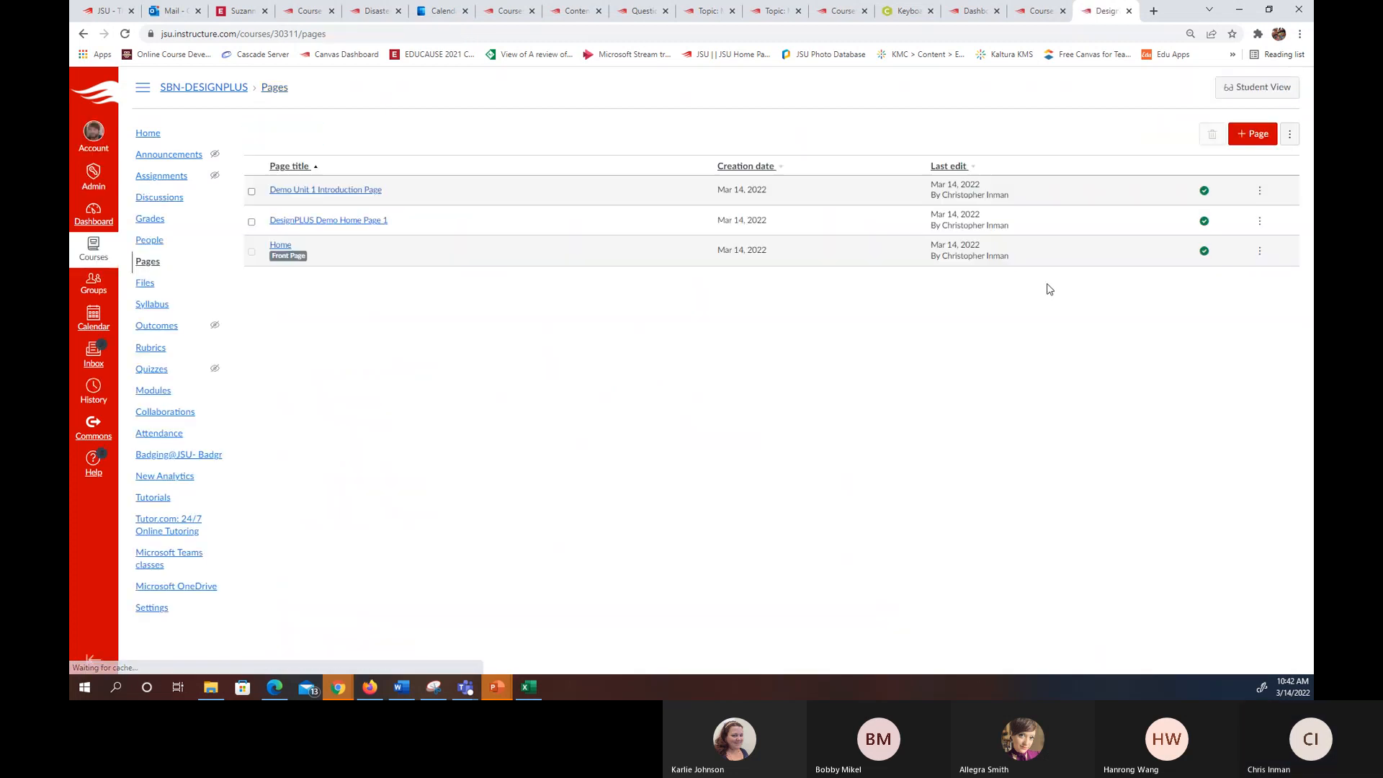
left_click(1253, 135)
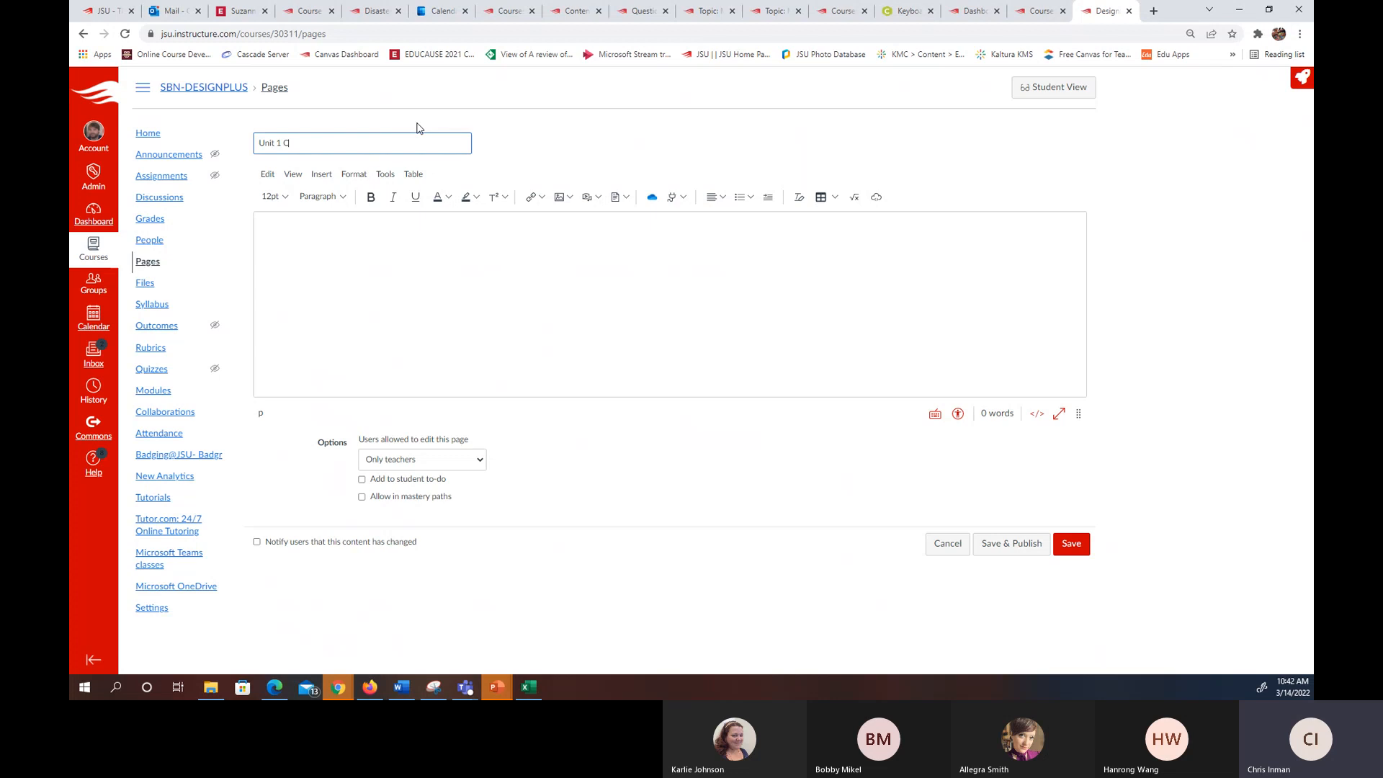
type("ontent, Activities, & Assessments")
left_click(450, 232)
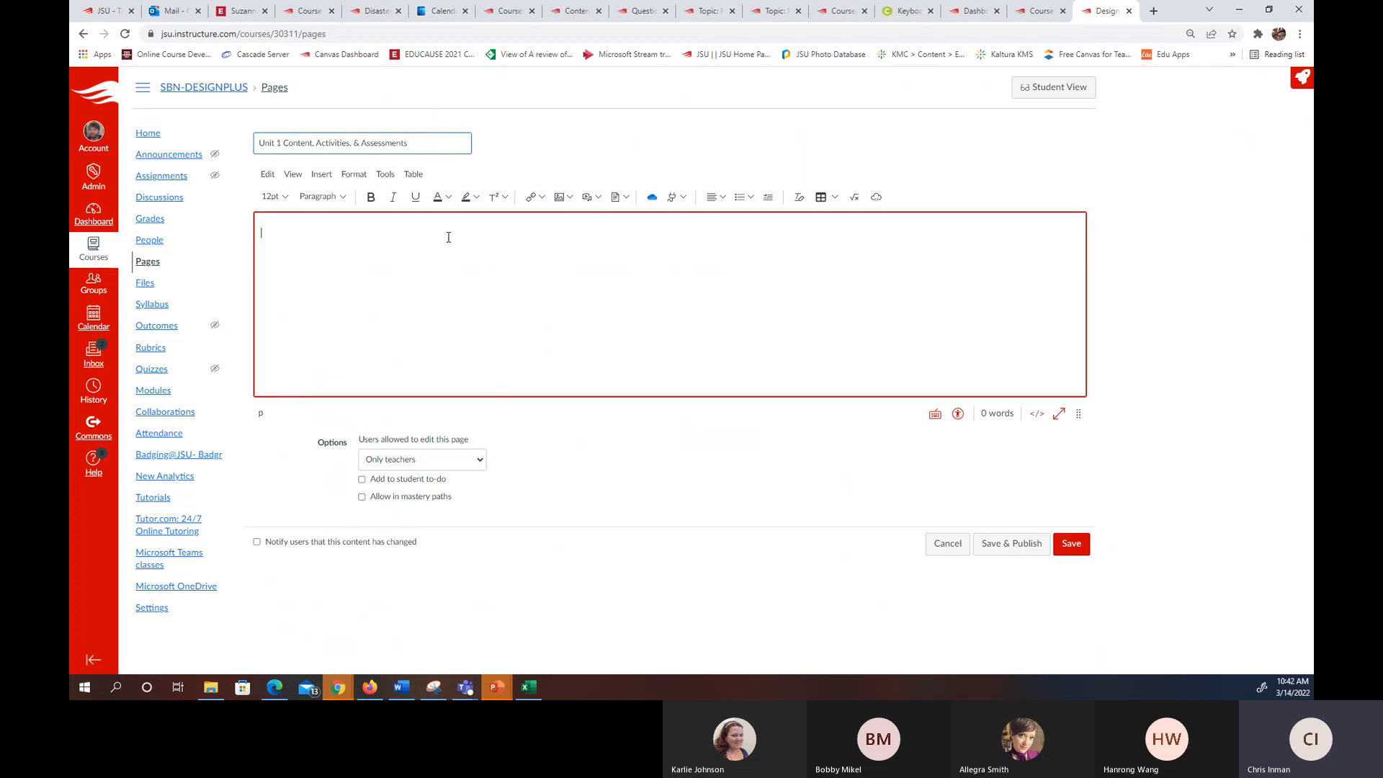
- Launch Design Tools on the new page and apply the institutional theme Square Right 1
left_click(1288, 85)
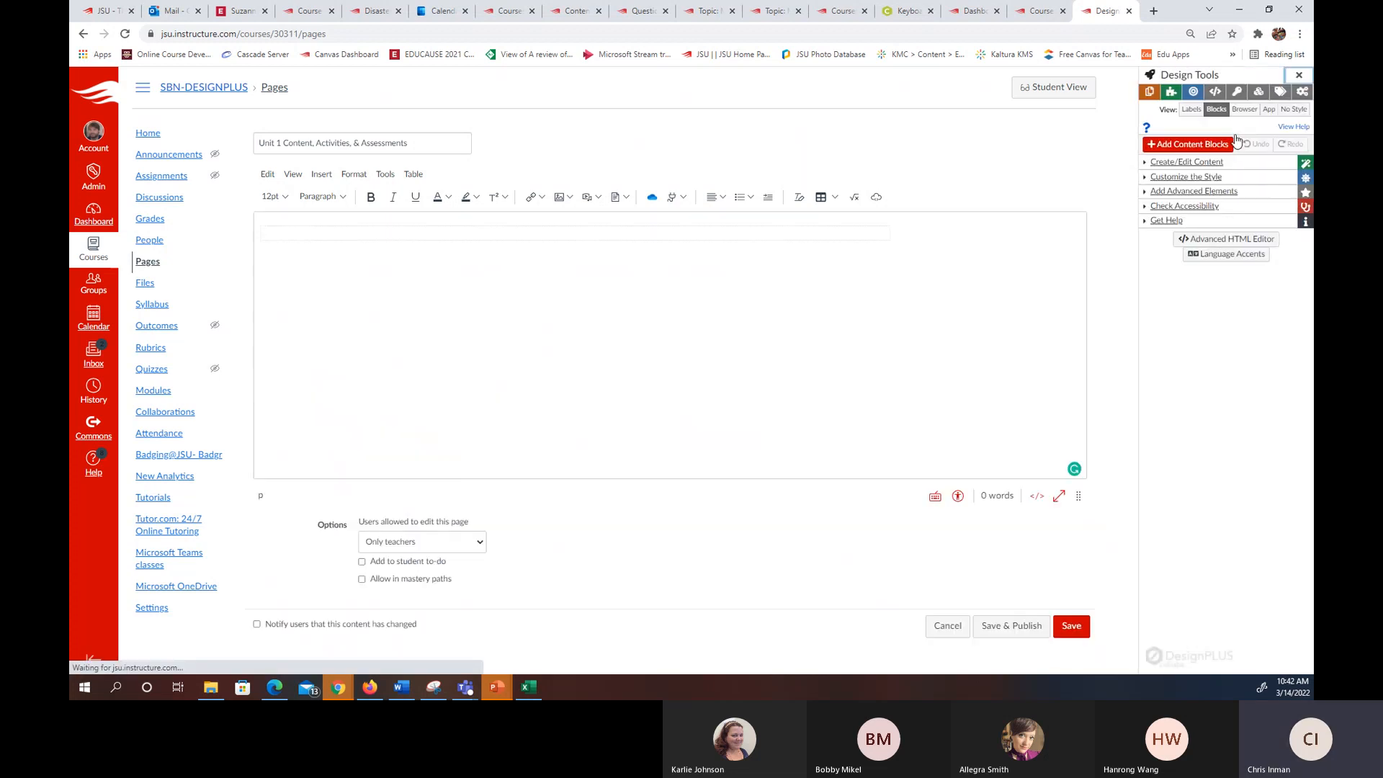
left_click(1205, 162)
left_click(1216, 201)
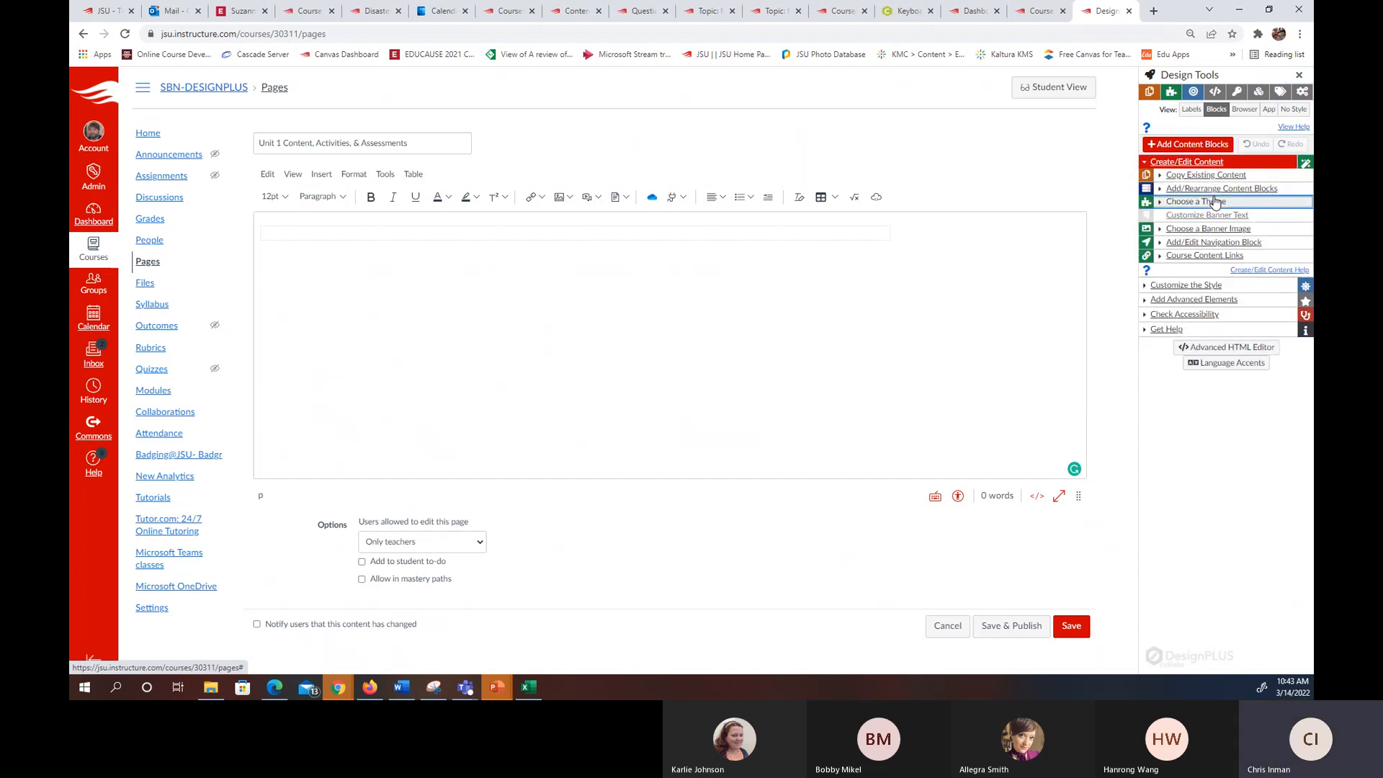
scroll(1279, 349, "down", 1)
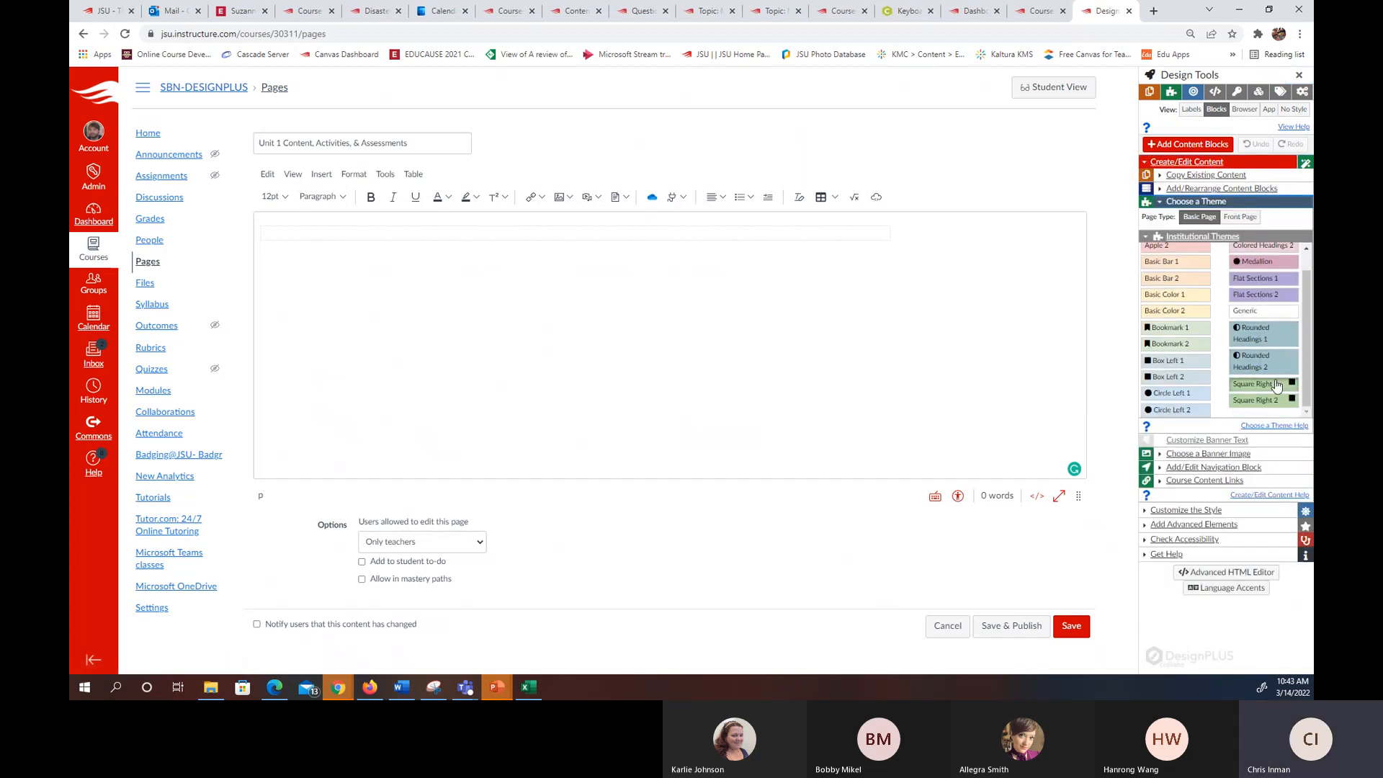
left_click(1282, 382)
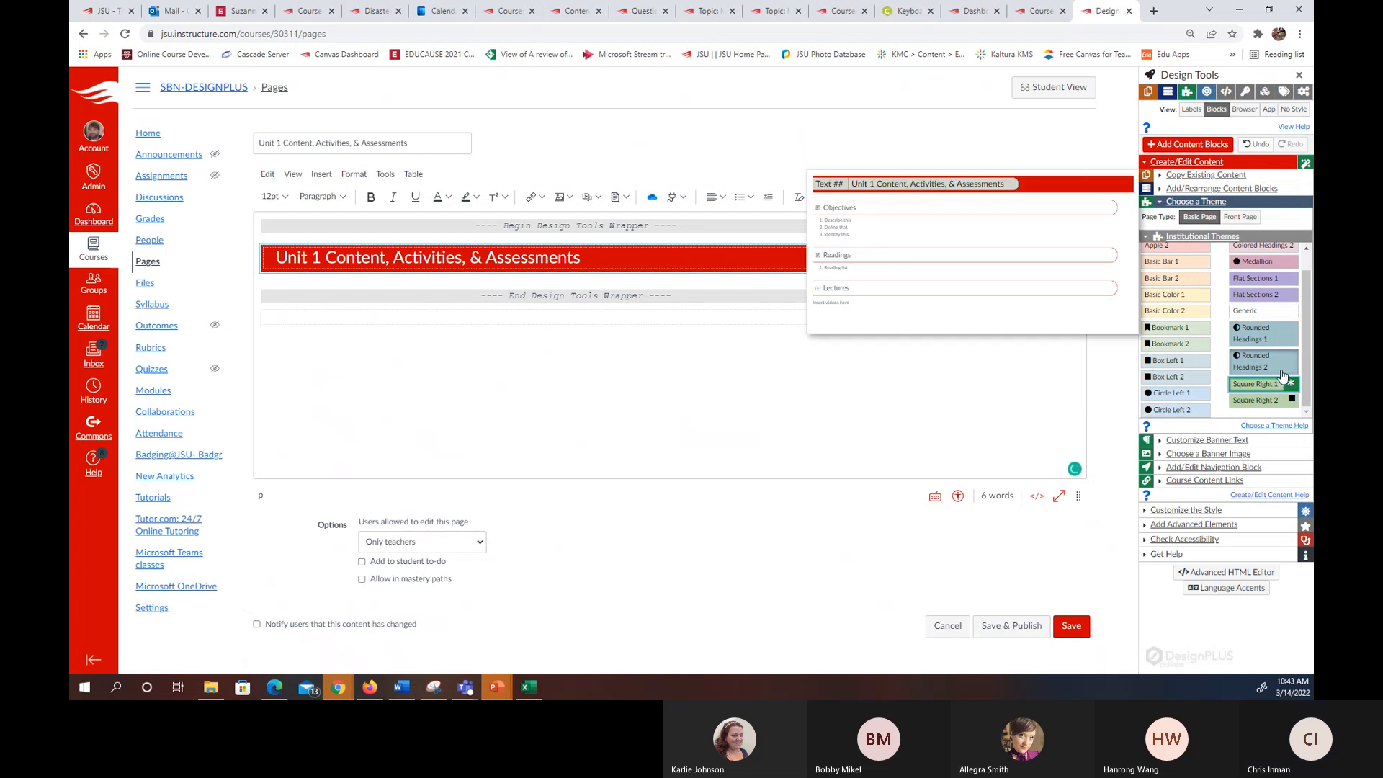
- Customize the banner text with the unit name CD and the unit number 100
left_click(1260, 444)
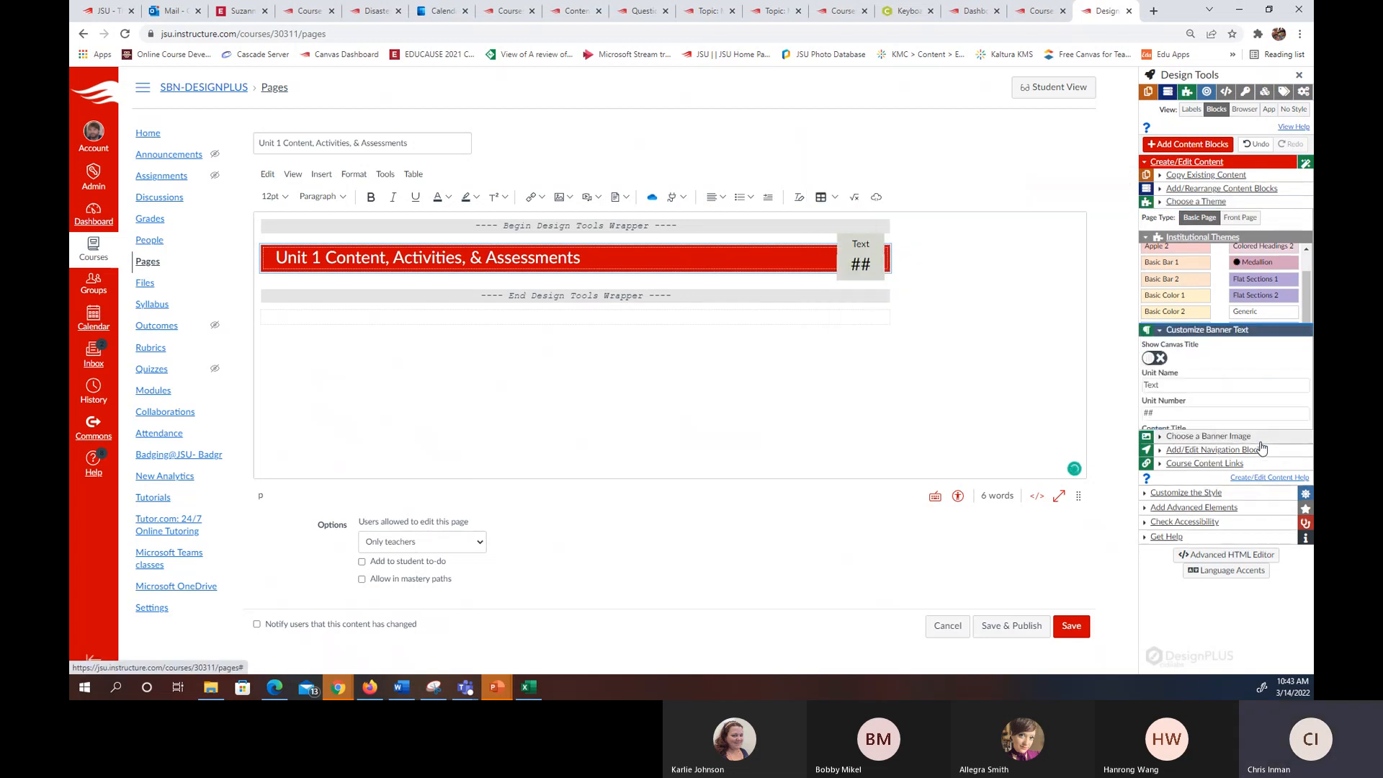
type("CD")
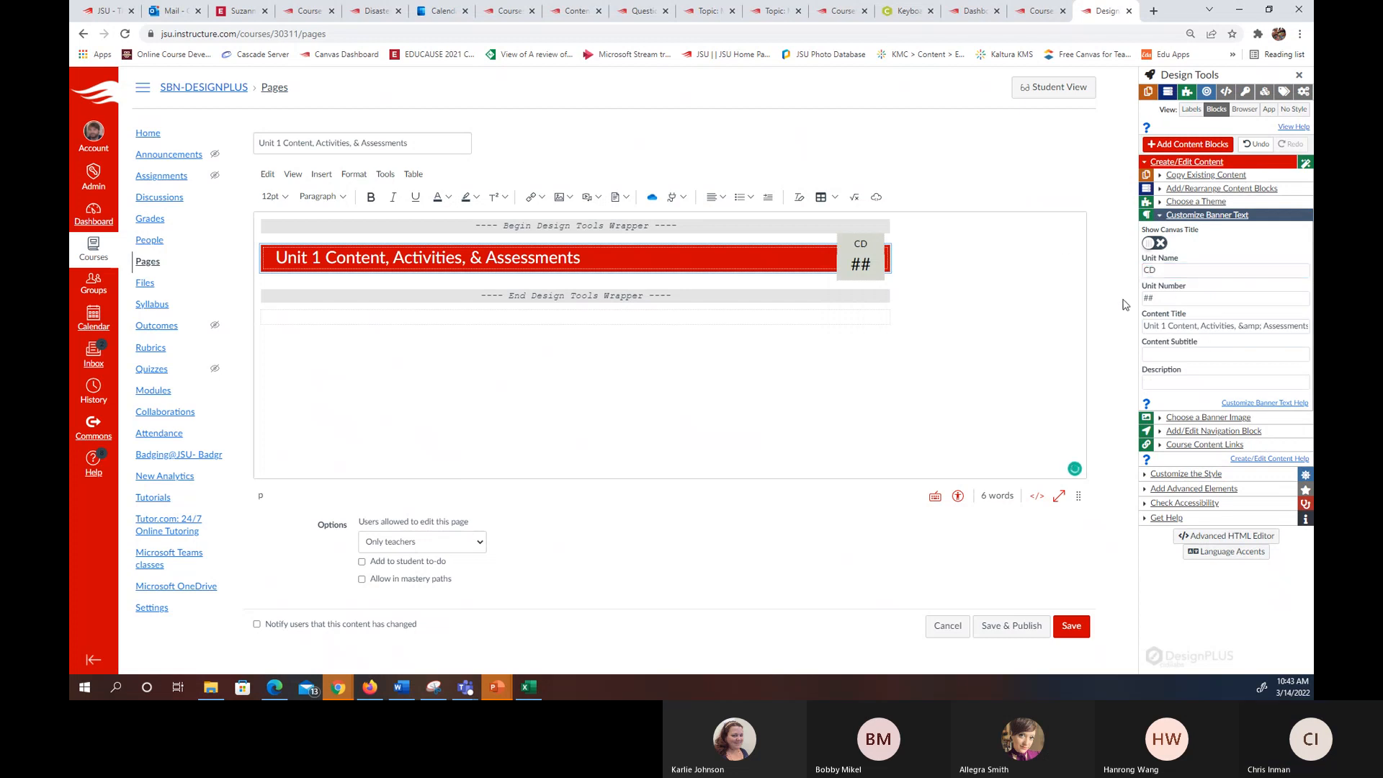
key("Tab")
type("100")
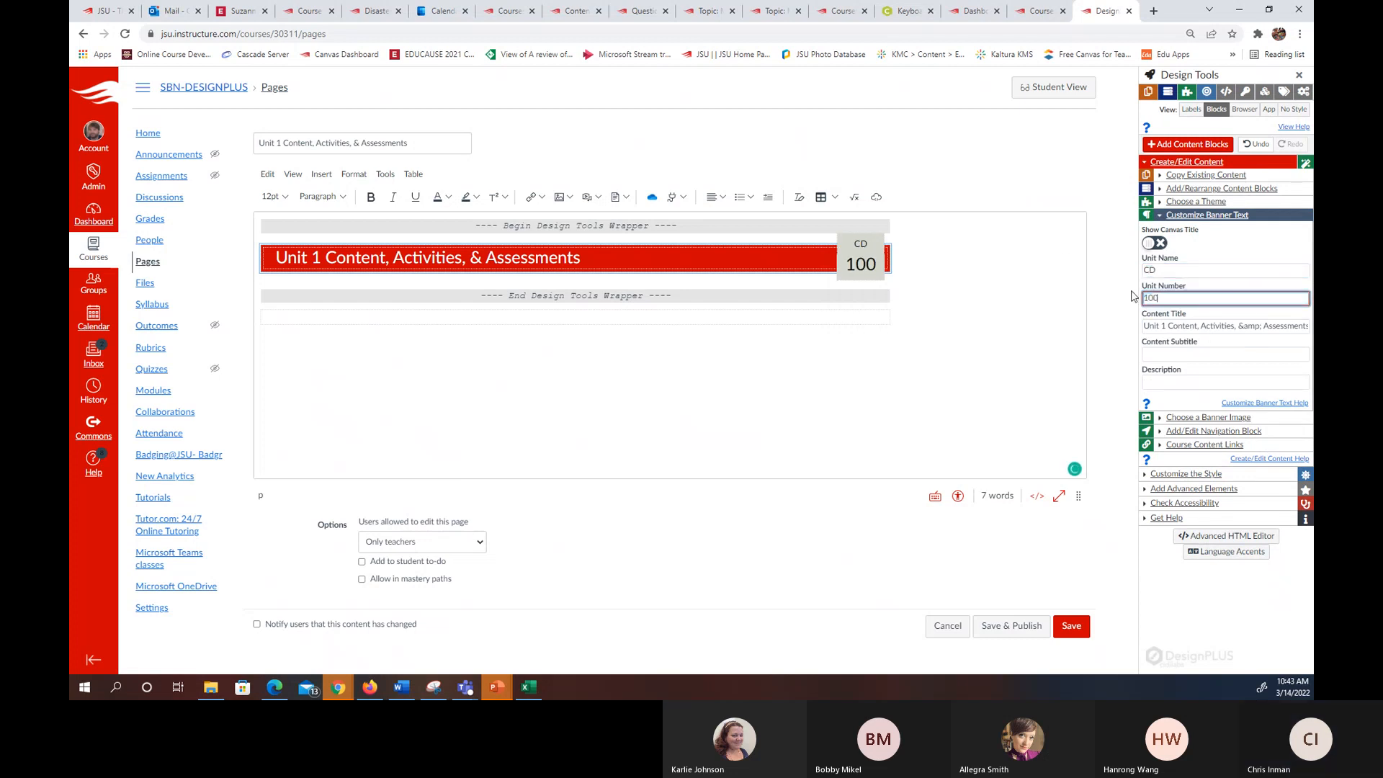
left_click(1217, 352)
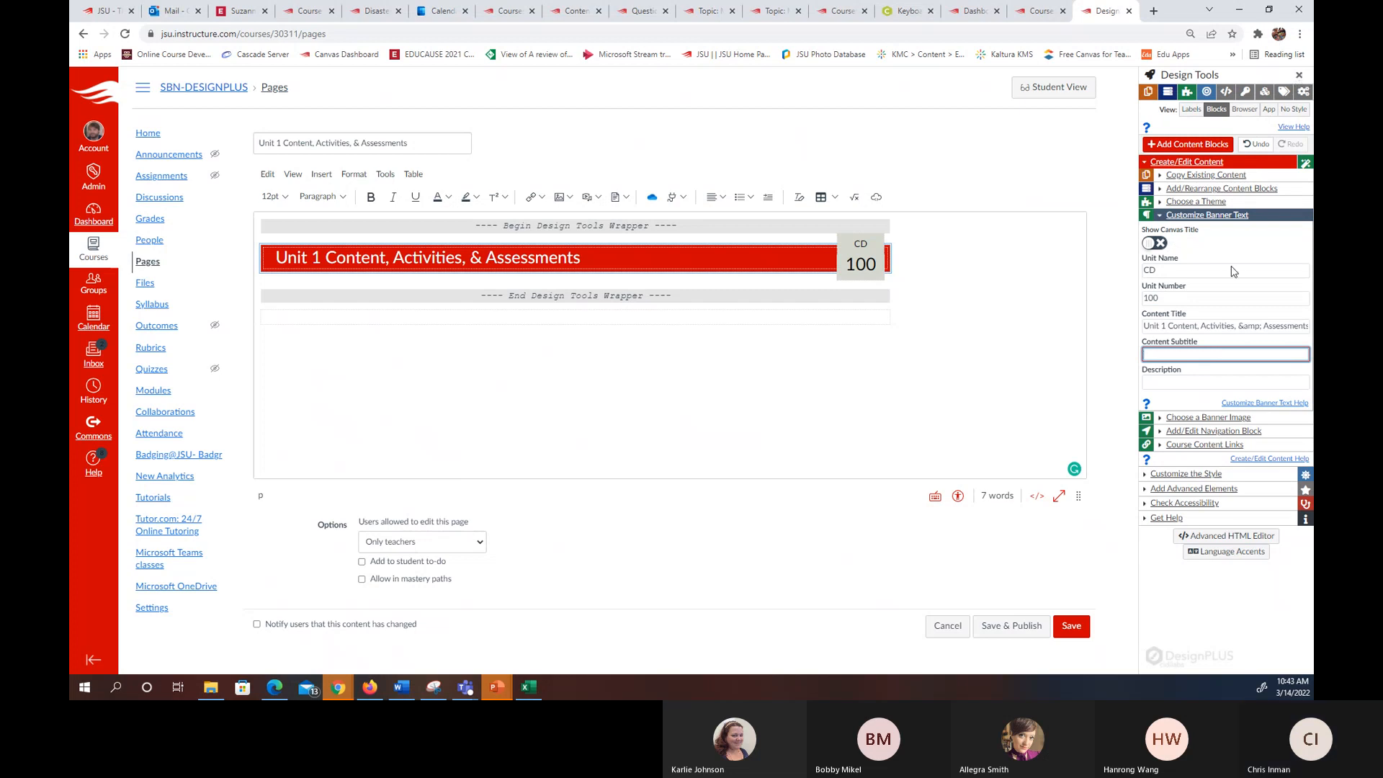
- Add a new custom content block named "Content" below the title banner
left_click(1188, 144)
left_click(1067, 173)
type("Content")
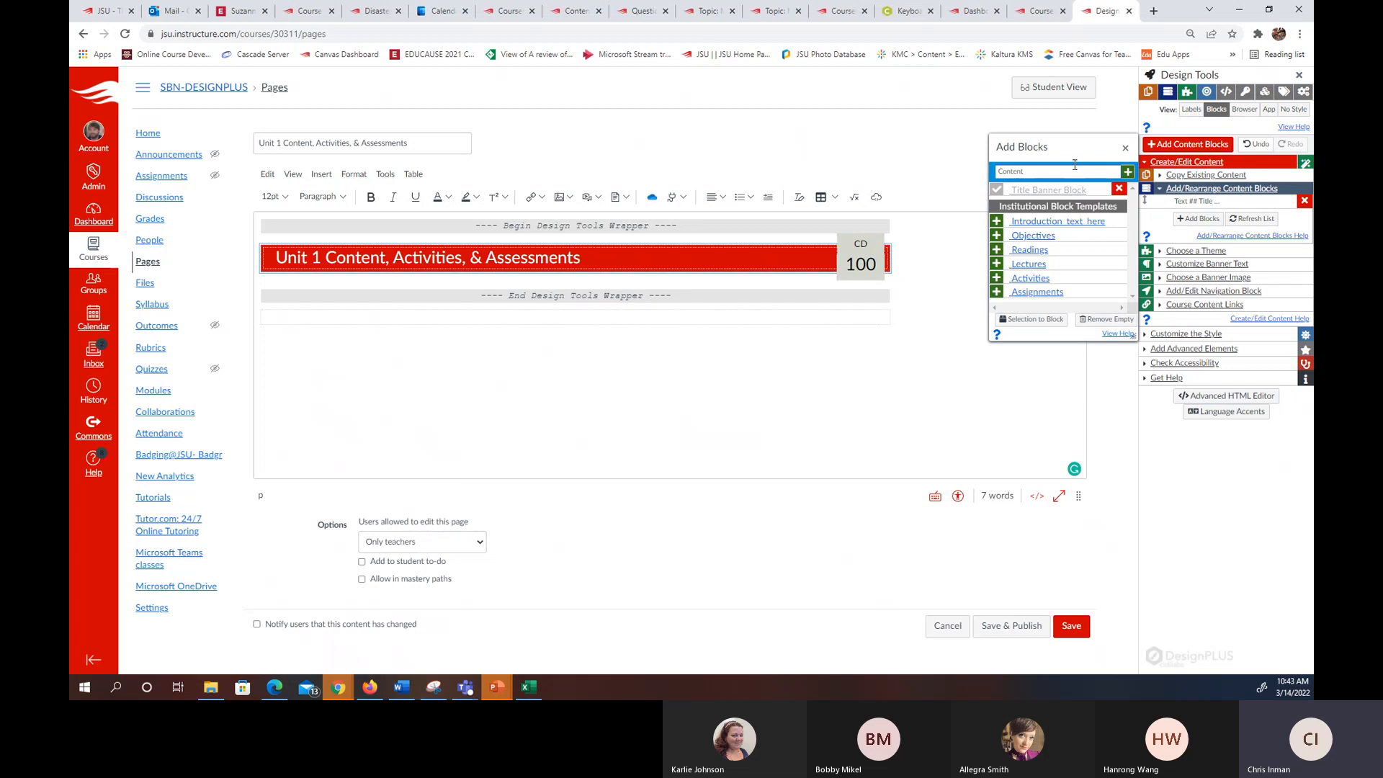
left_click(1128, 171)
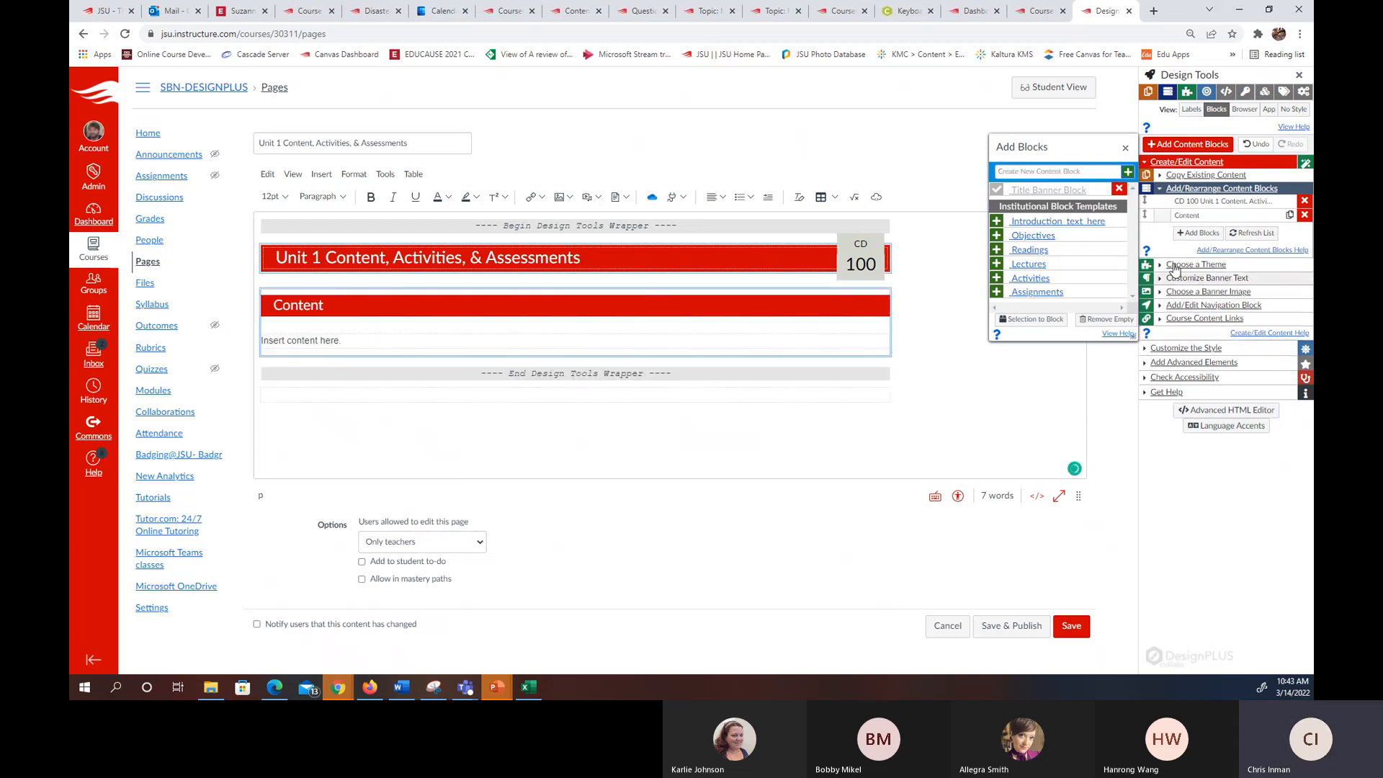
- Search the custom icons for "paper" and assign the outlined copy icon to the Content block
left_click(1161, 214)
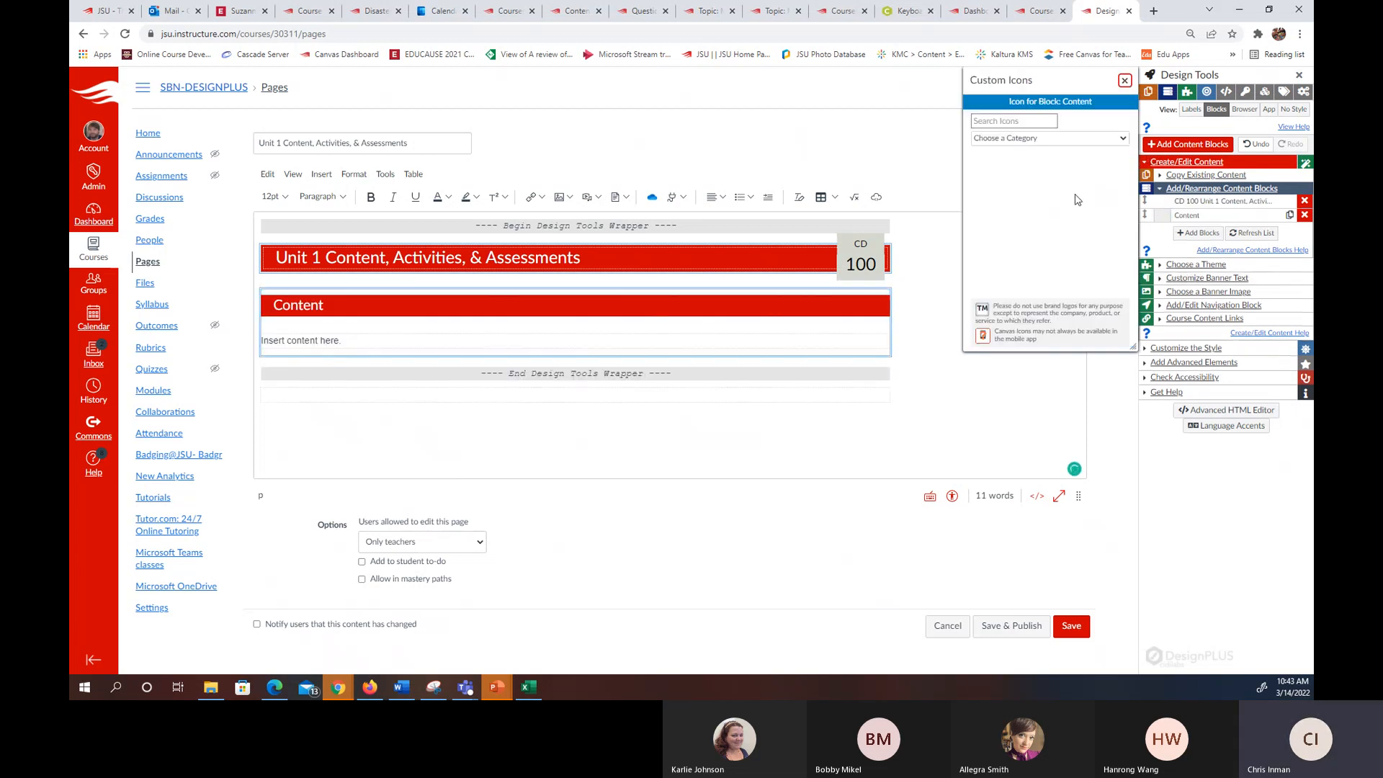
left_click(1016, 121)
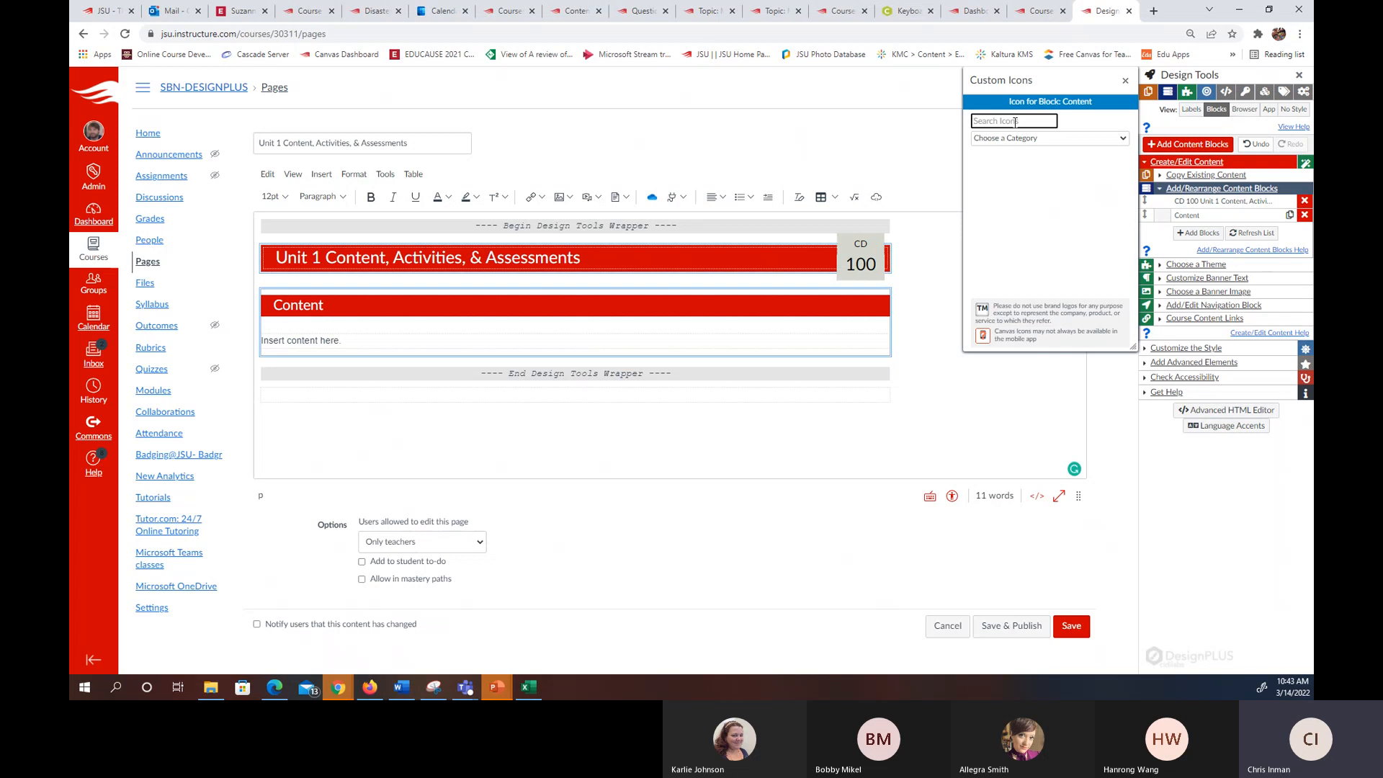
type("paper")
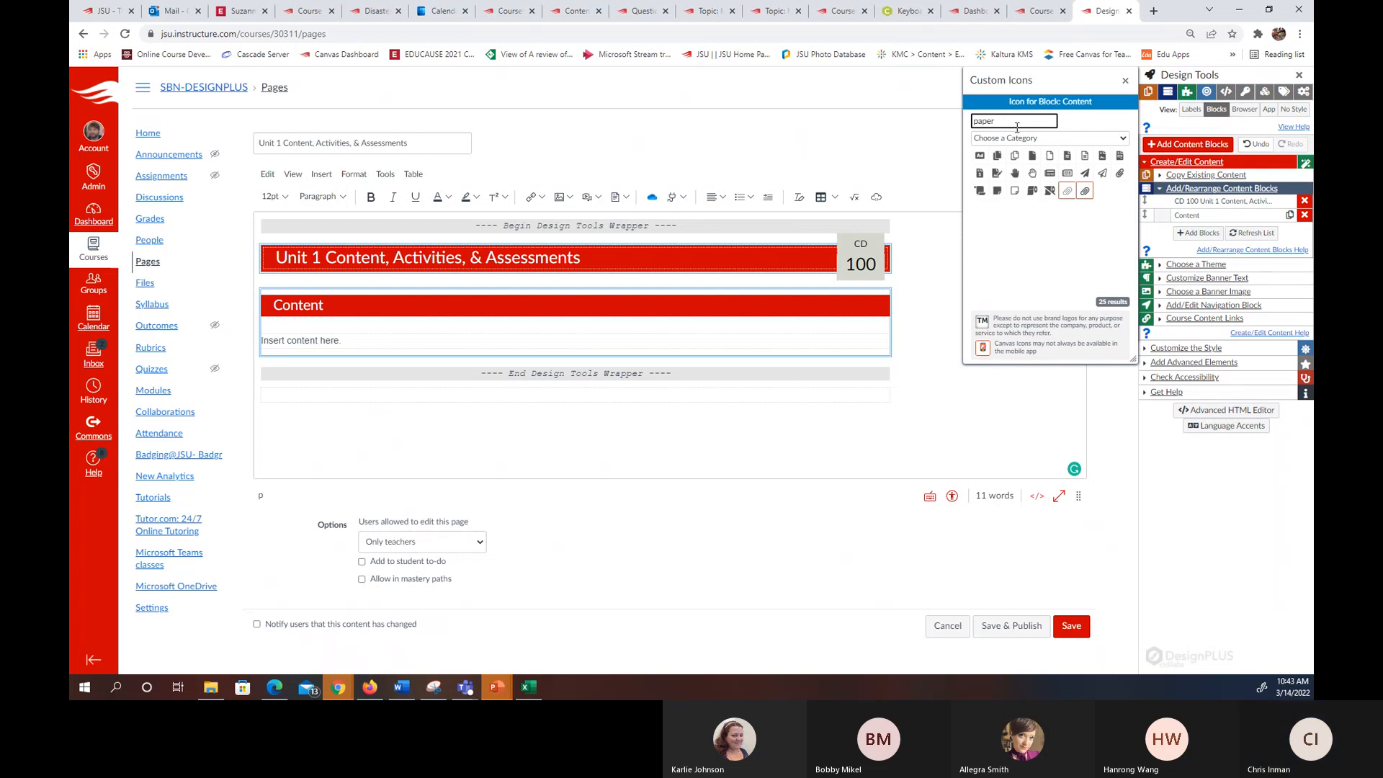
left_click(1017, 156)
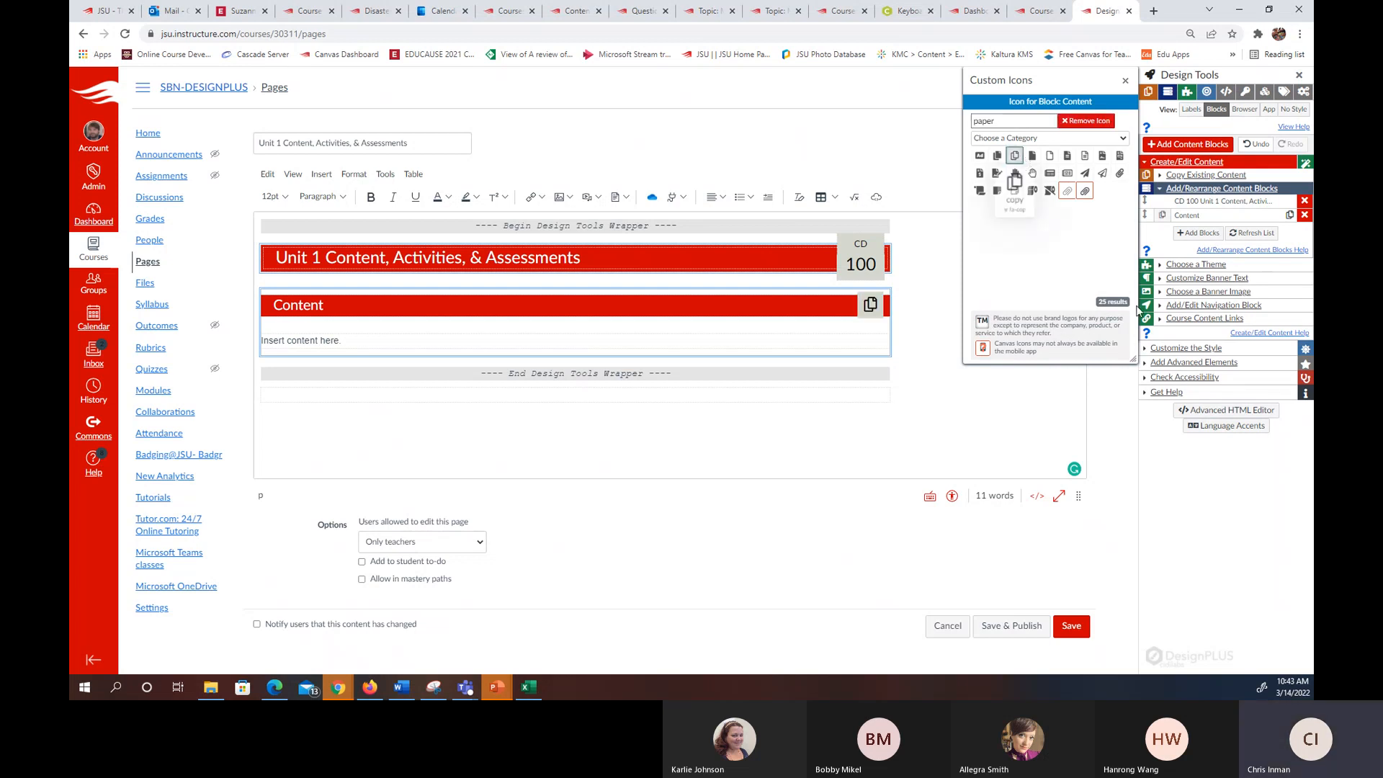
left_click(1125, 81)
- Replace the Content block's placeholder with "Review the following content before you complete Unit 1 activities and assessments." and add an empty line below
left_click_drag(393, 338, 260, 342)
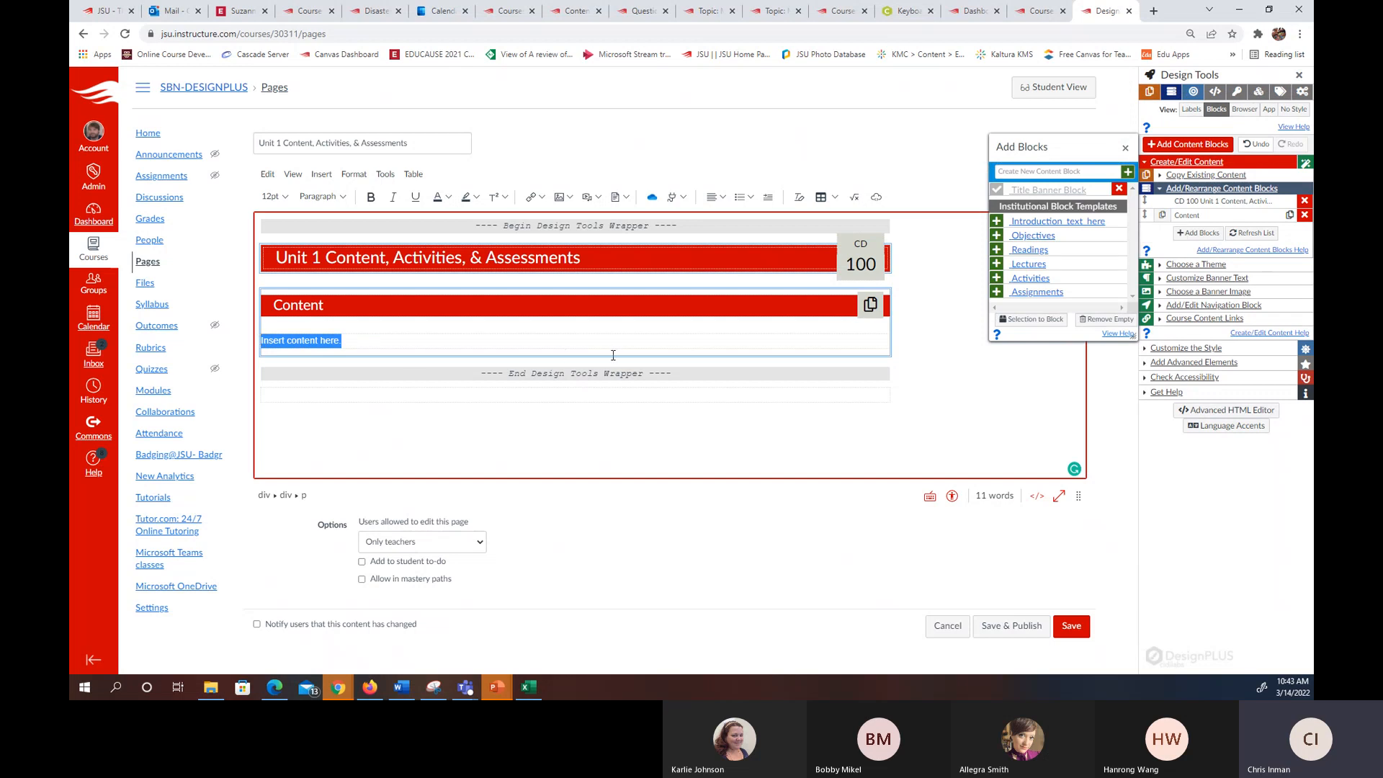
type("Revie")
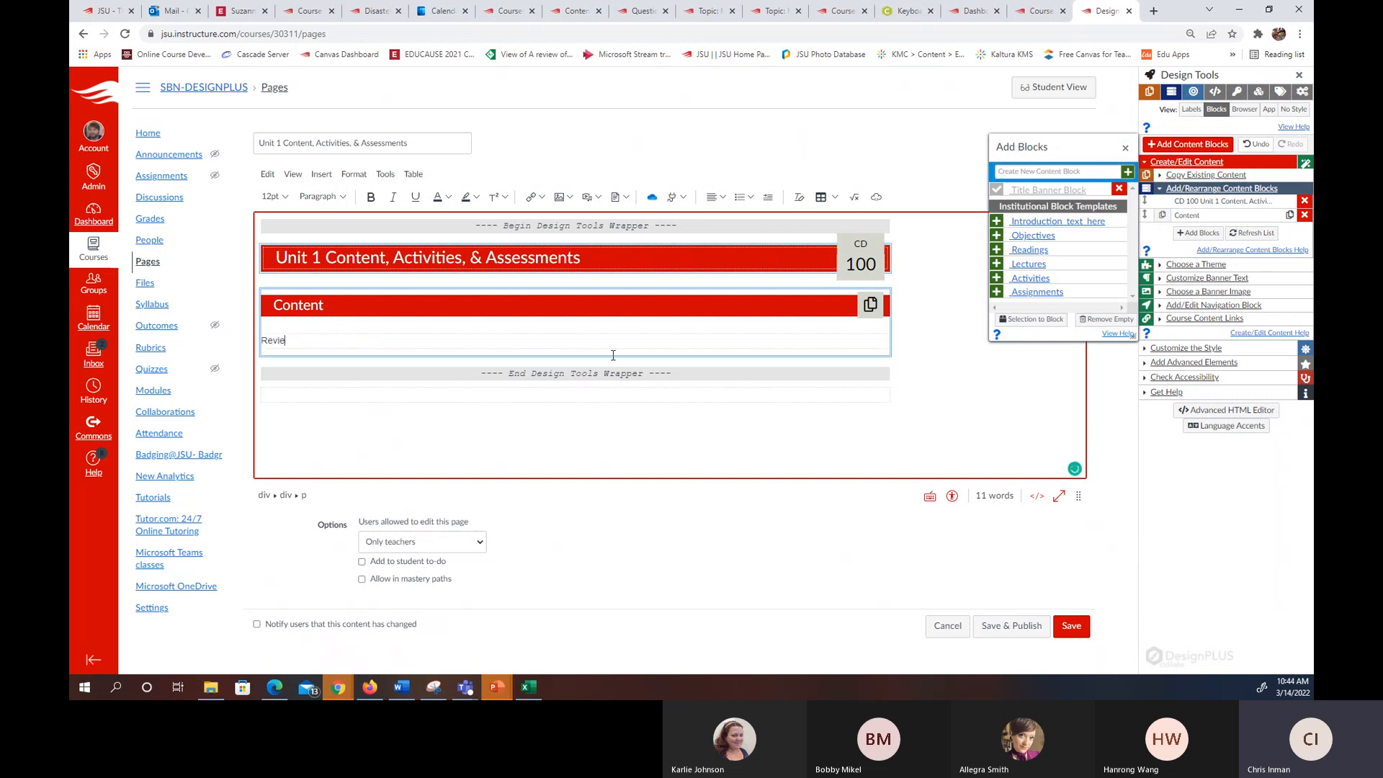
type("w the following conten")
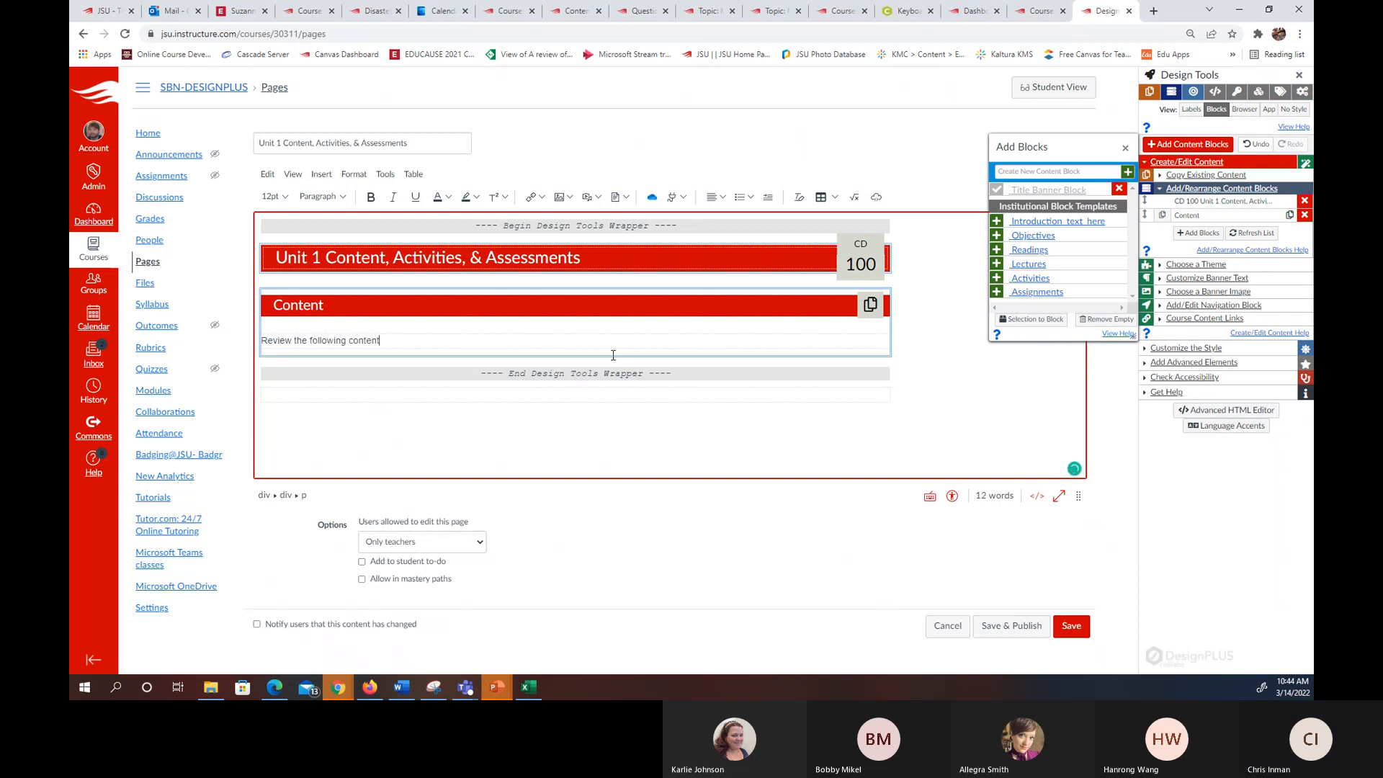
type("t before you complete t 1 activitiesanit 1 activities")
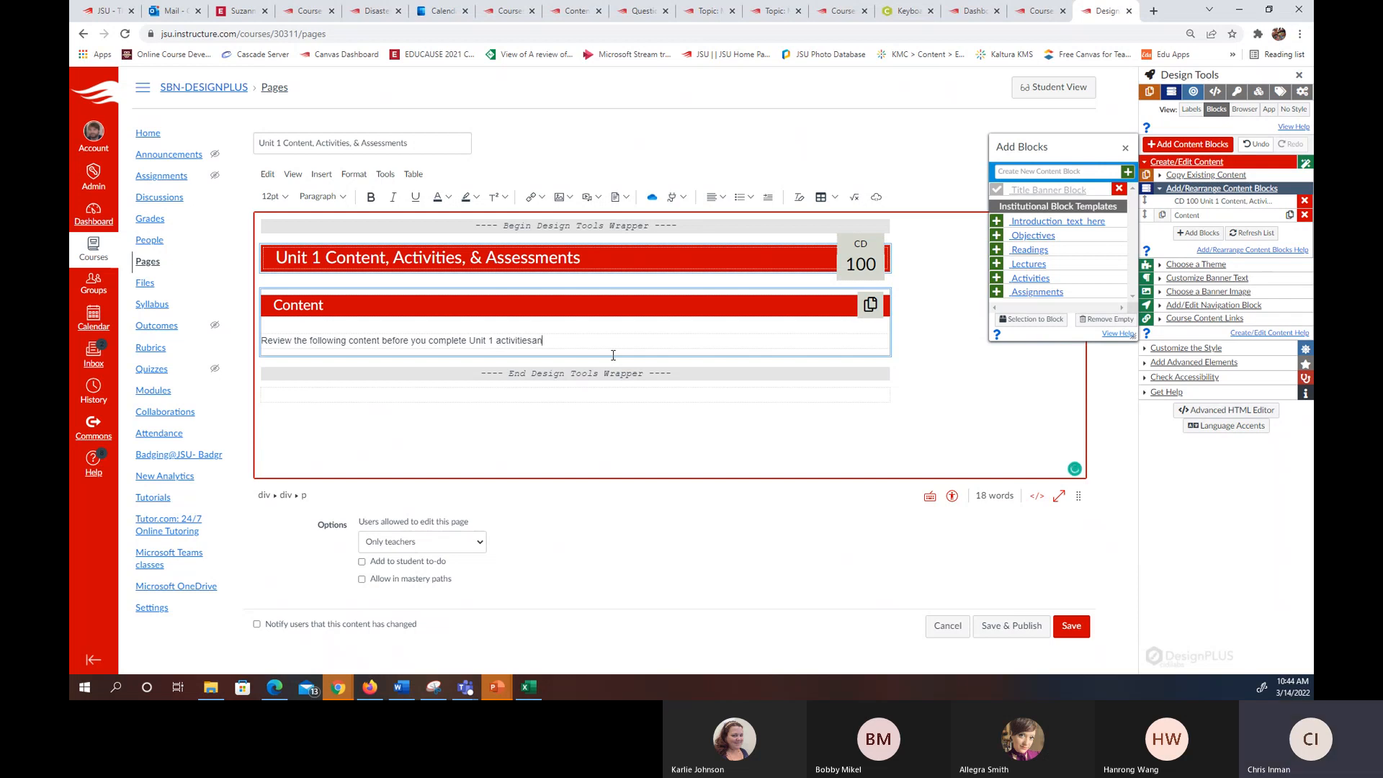
type(" and assessments.")
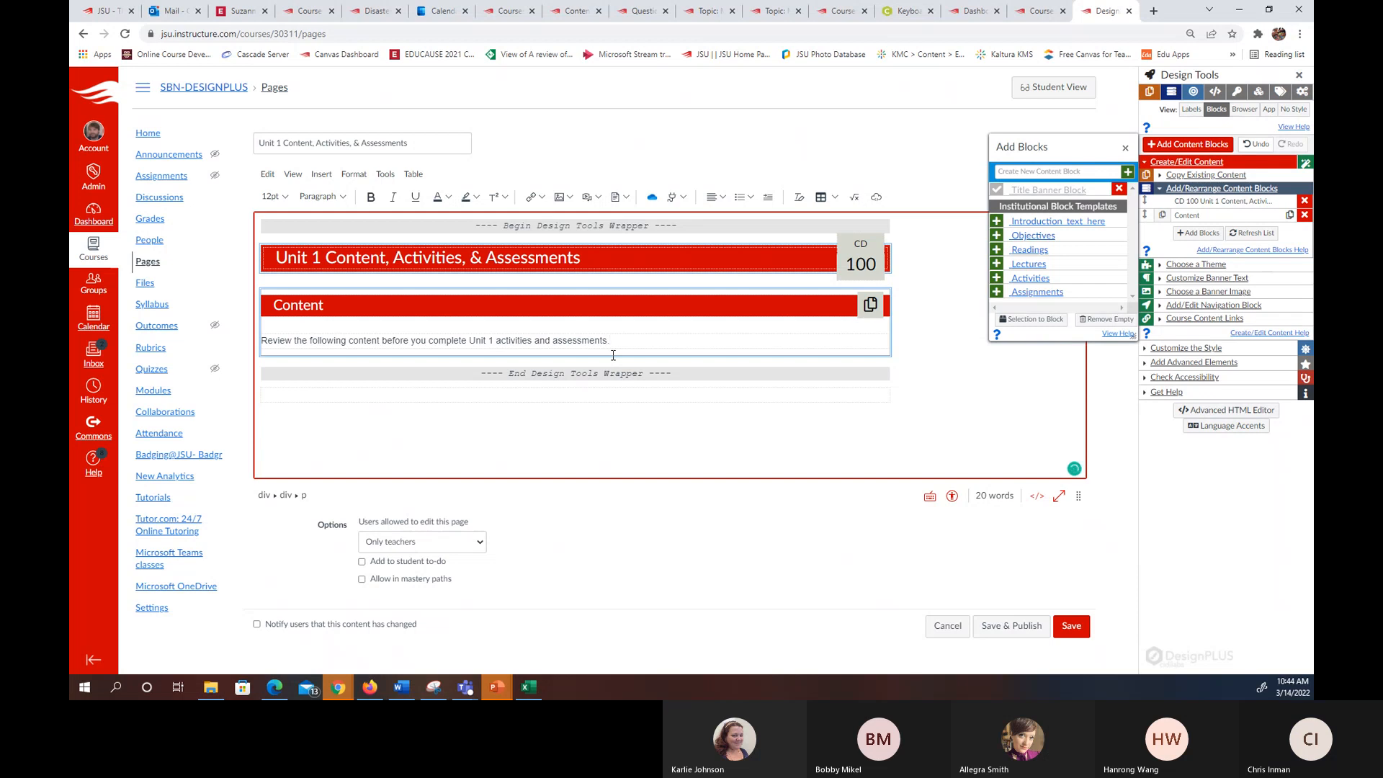
key("Return")
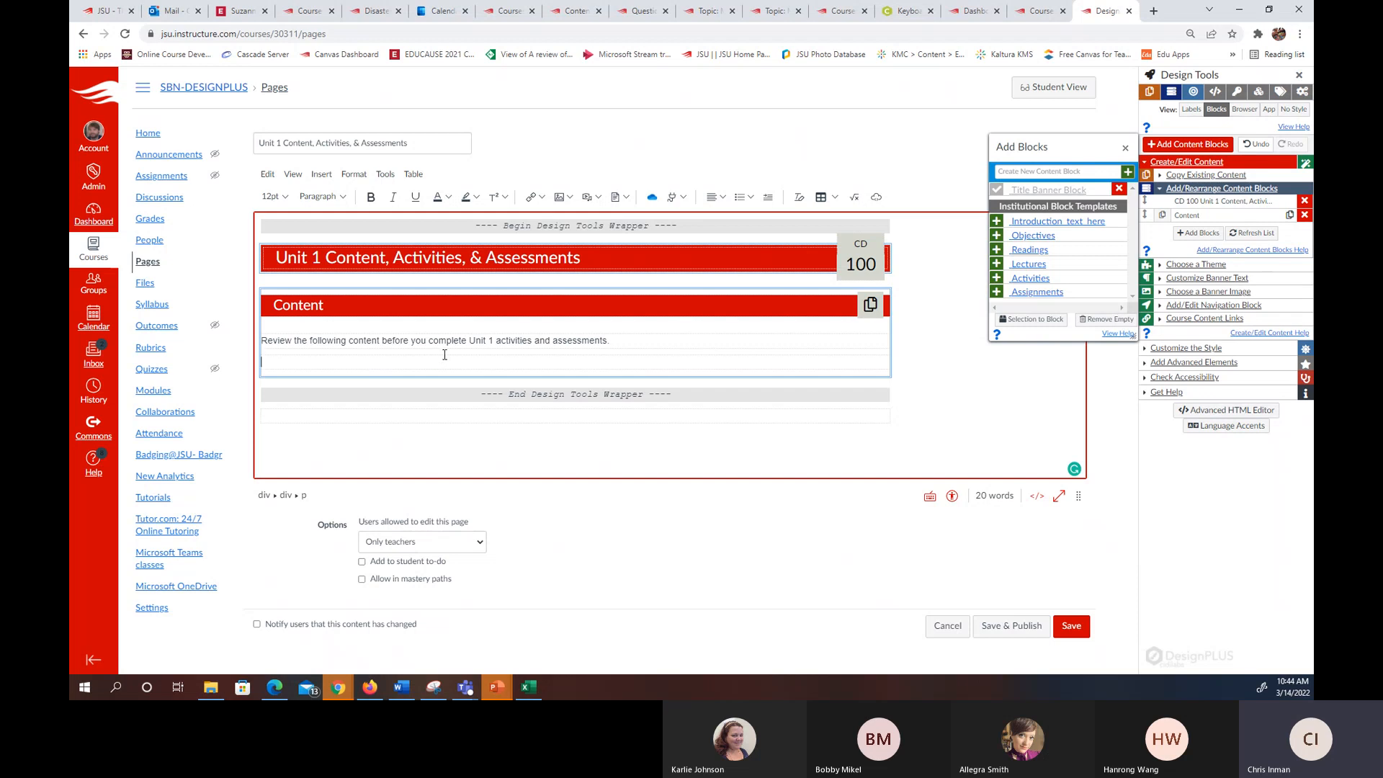
- Change the block heading to "Content & Activities" and its sentence to "Review the following content and activities before you complete Unit 1 assessments."
type("& Activities")
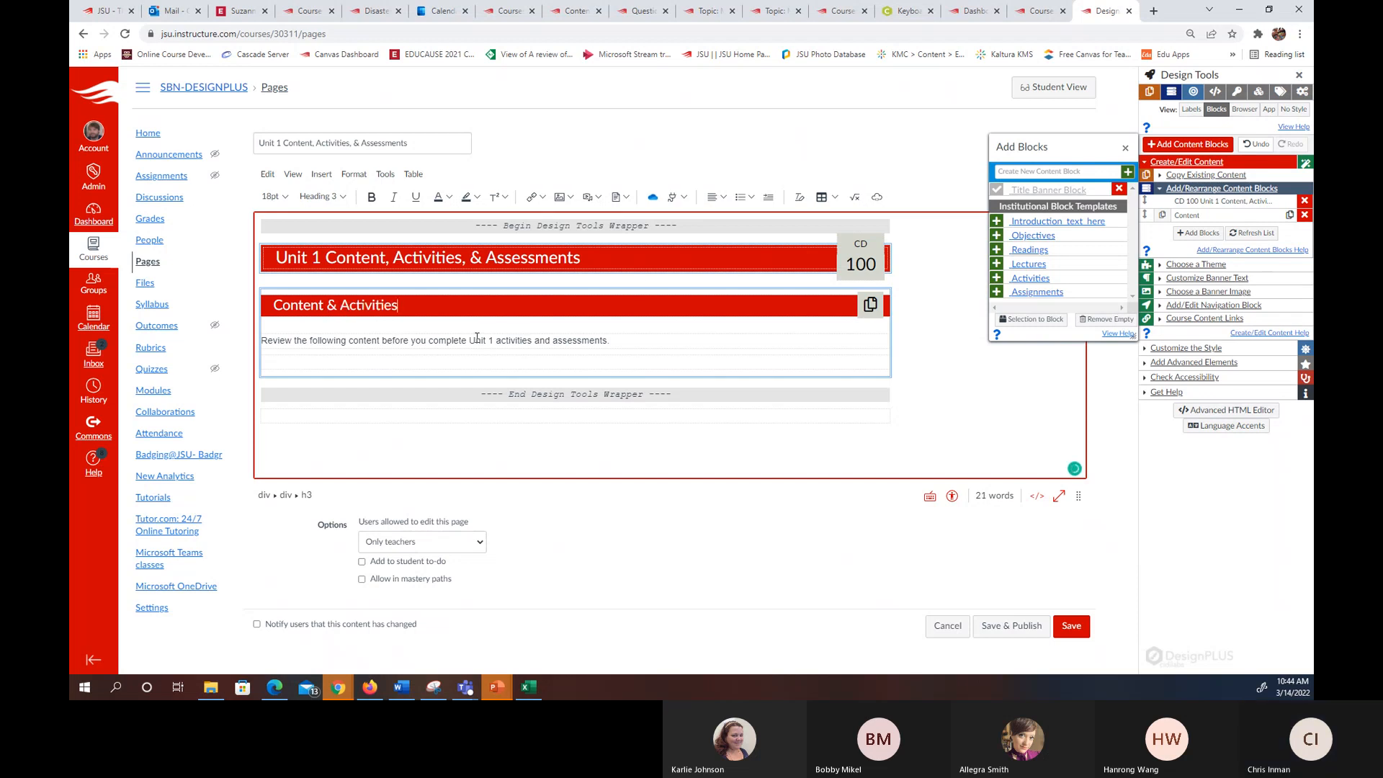
left_click(382, 340)
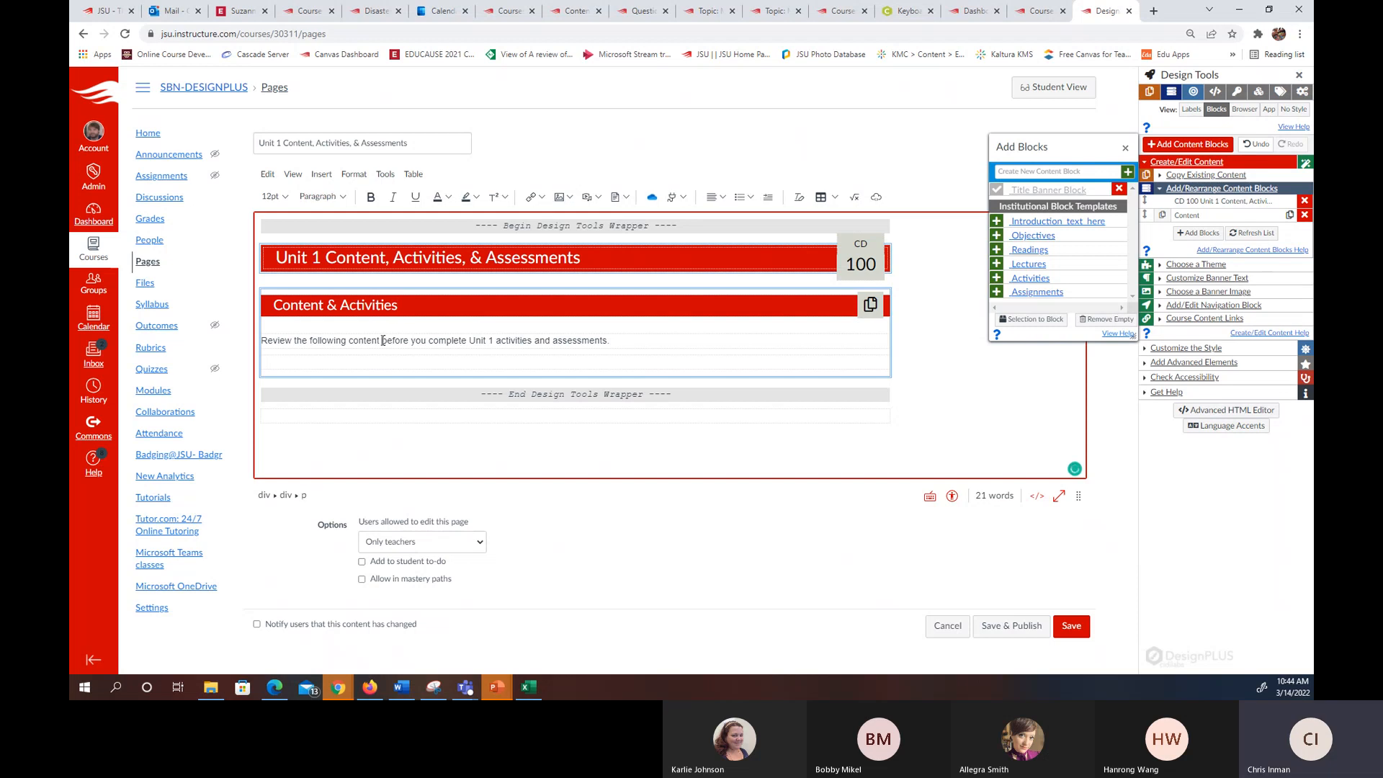
type("and activities")
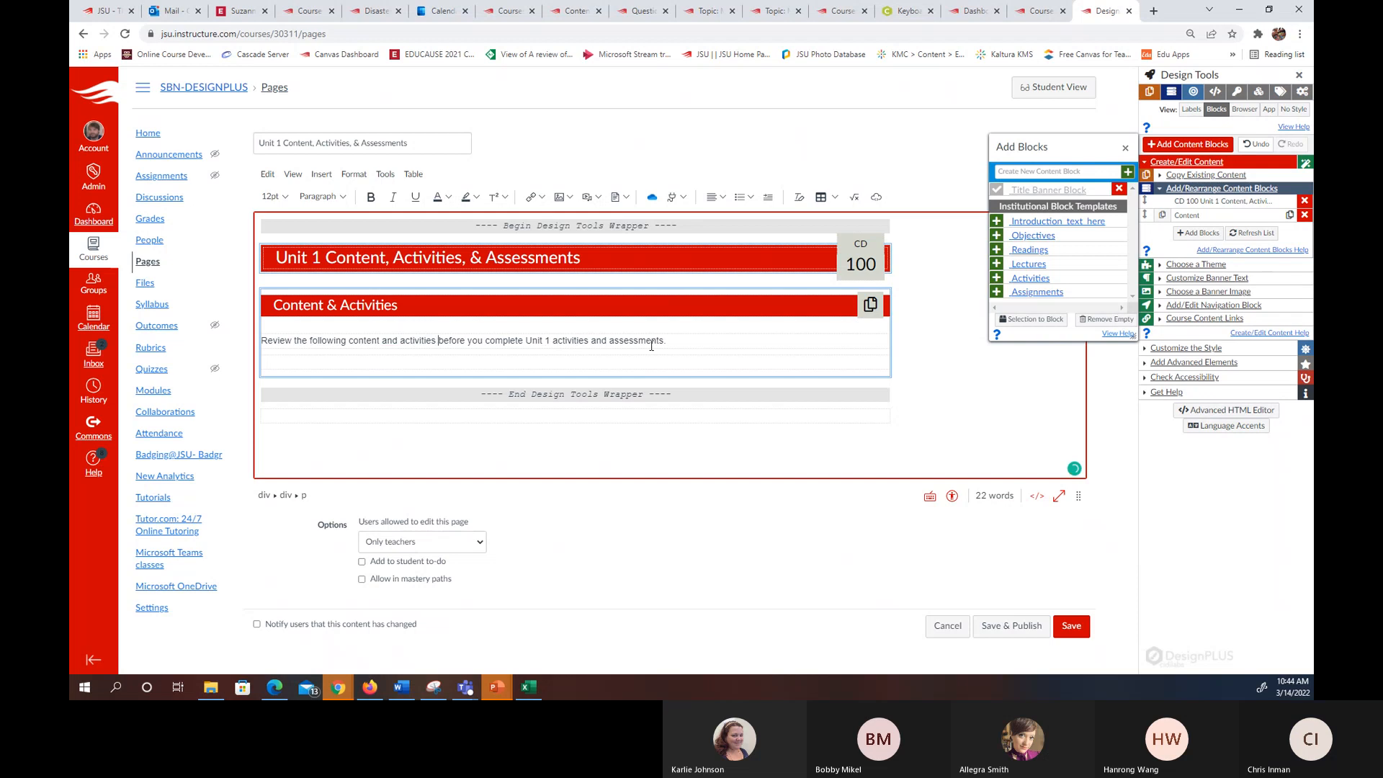
left_click_drag(553, 340, 610, 339)
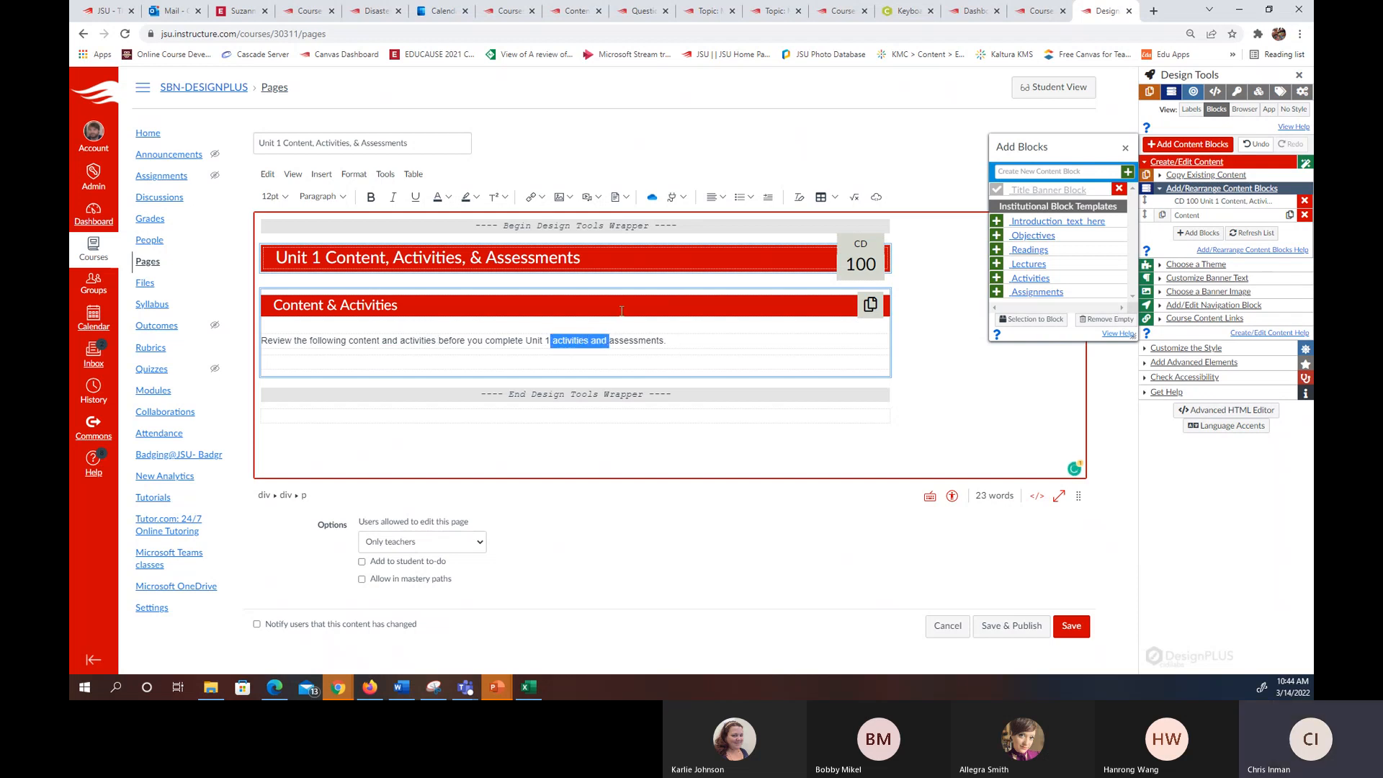
key("BackSpace")
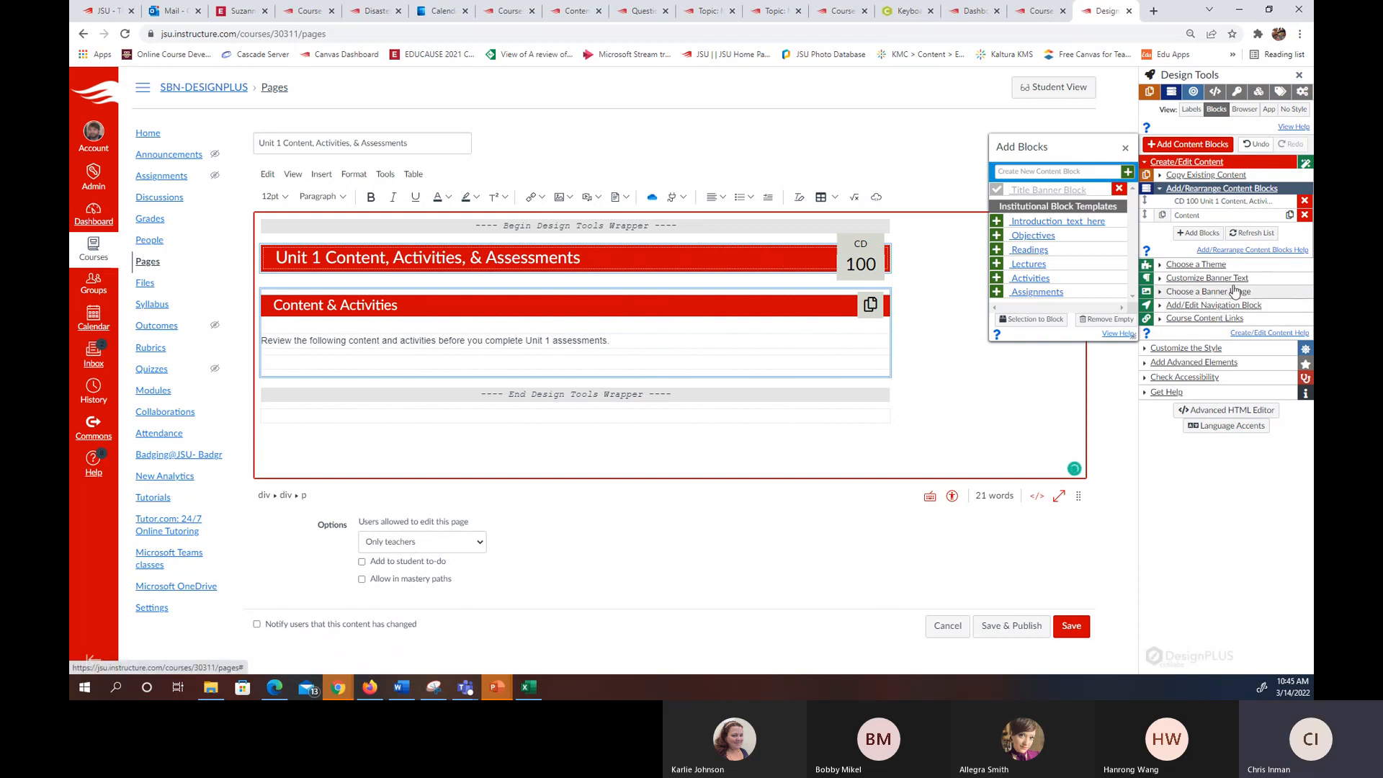
- Insert an accordion/tabs element on the empty line below the review sentence and set its type to Expander
left_click(1219, 364)
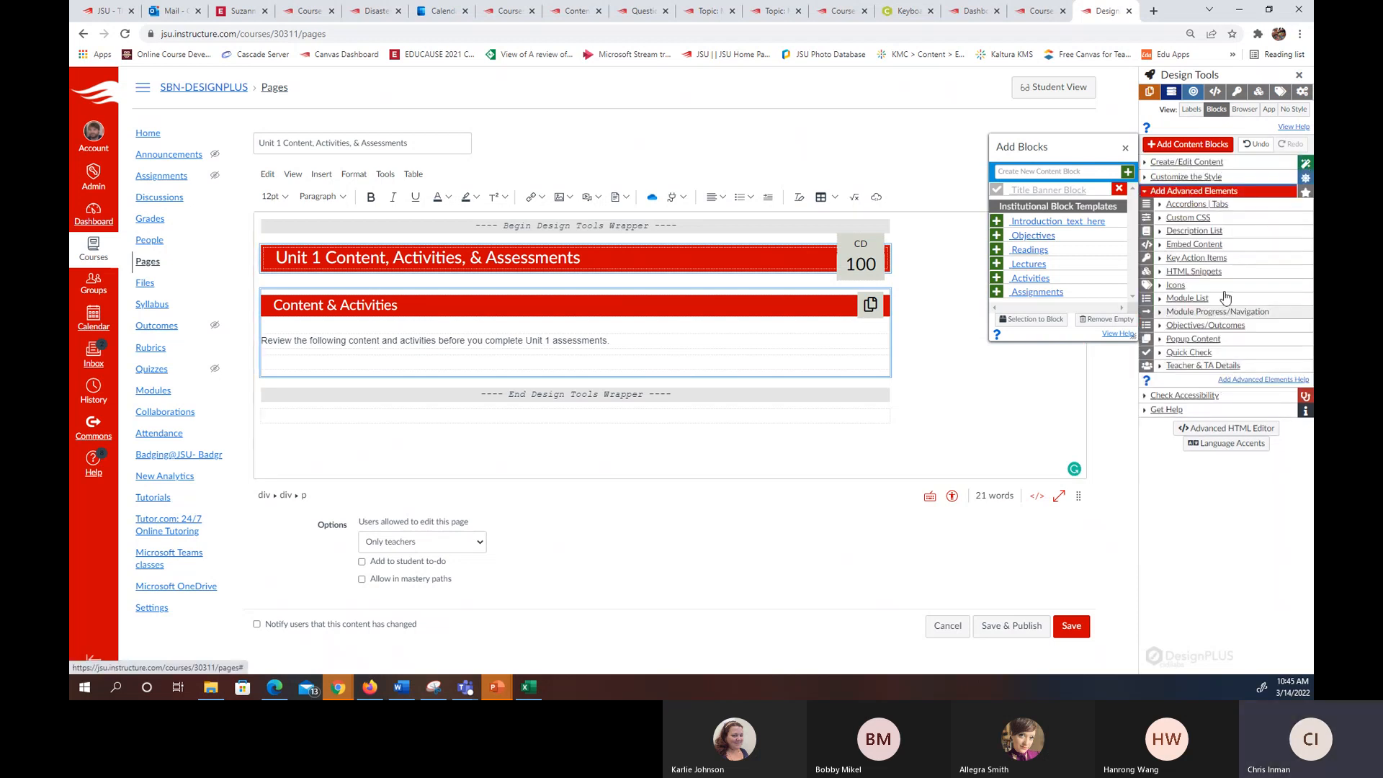
left_click(1232, 205)
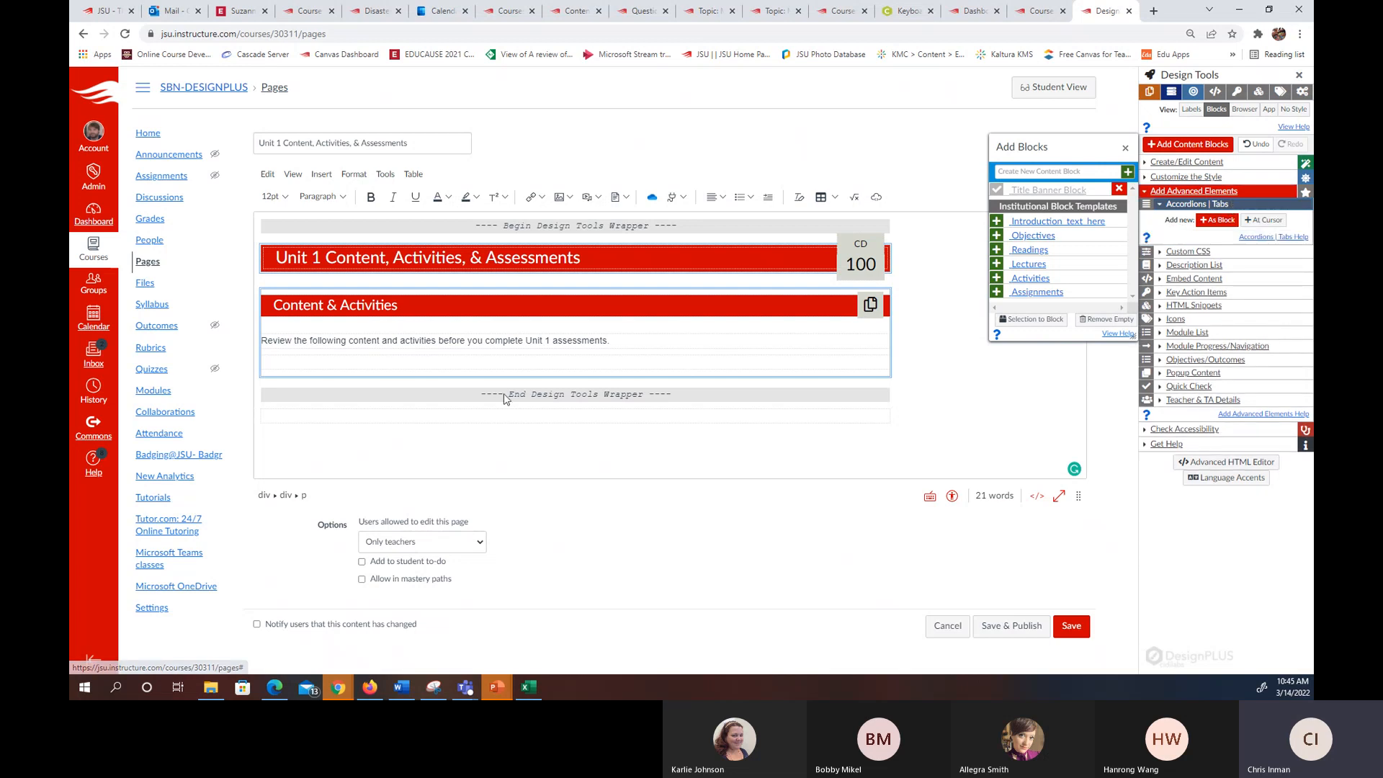
left_click(565, 360)
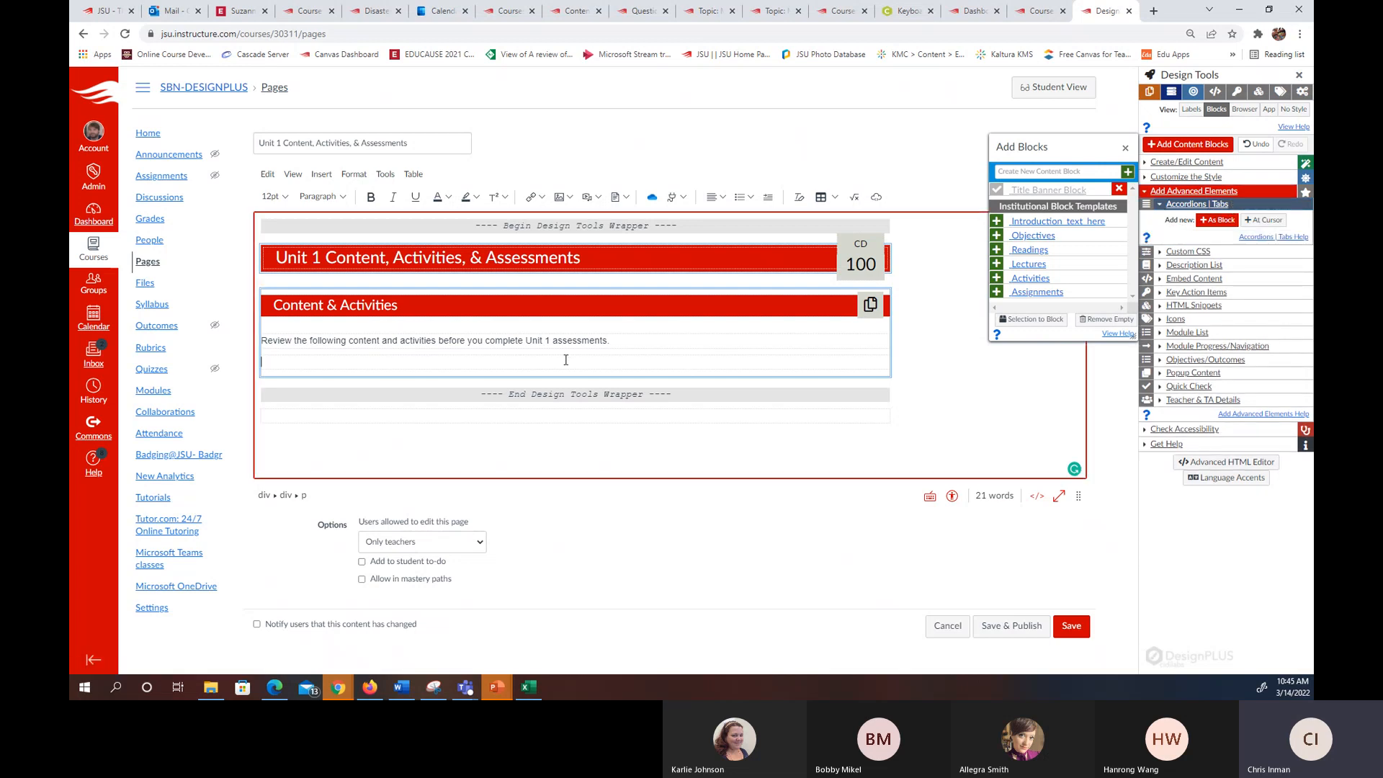
left_click(1266, 221)
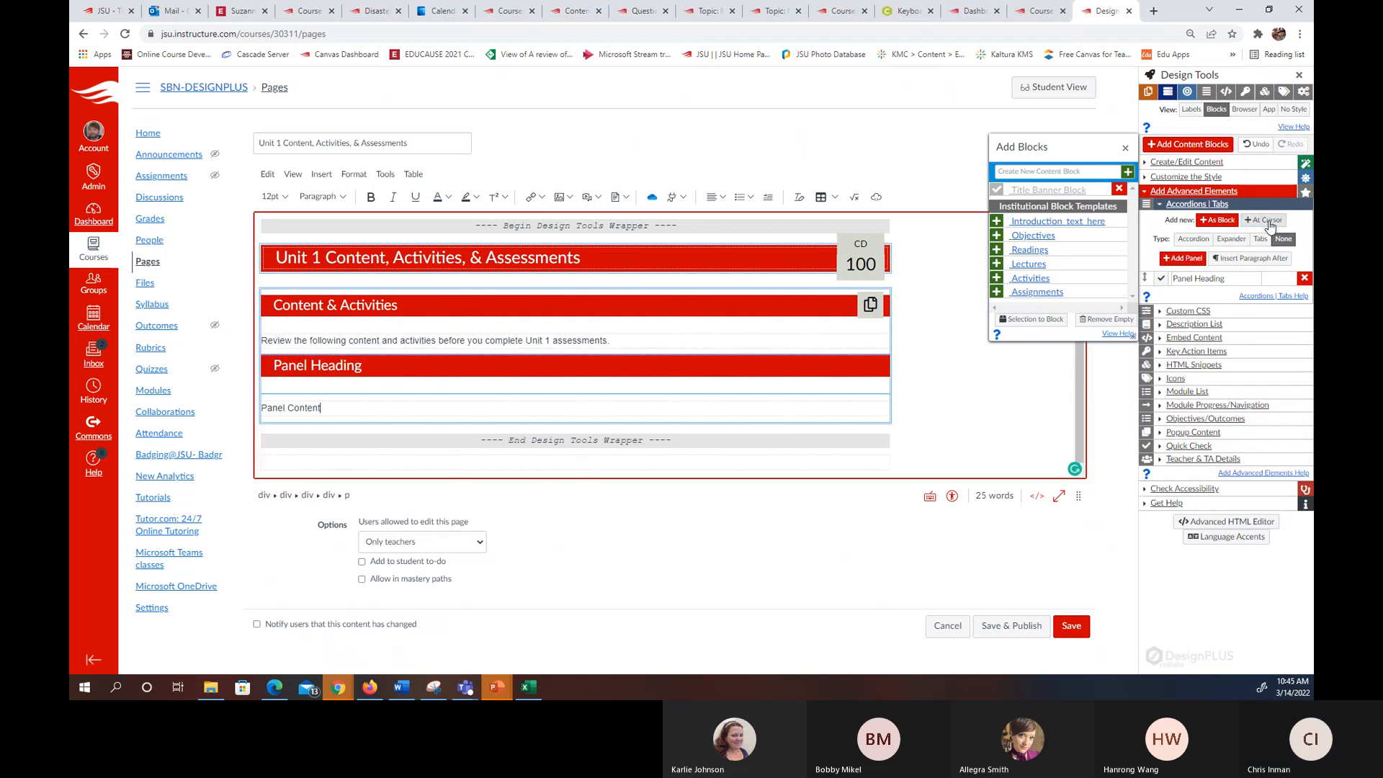
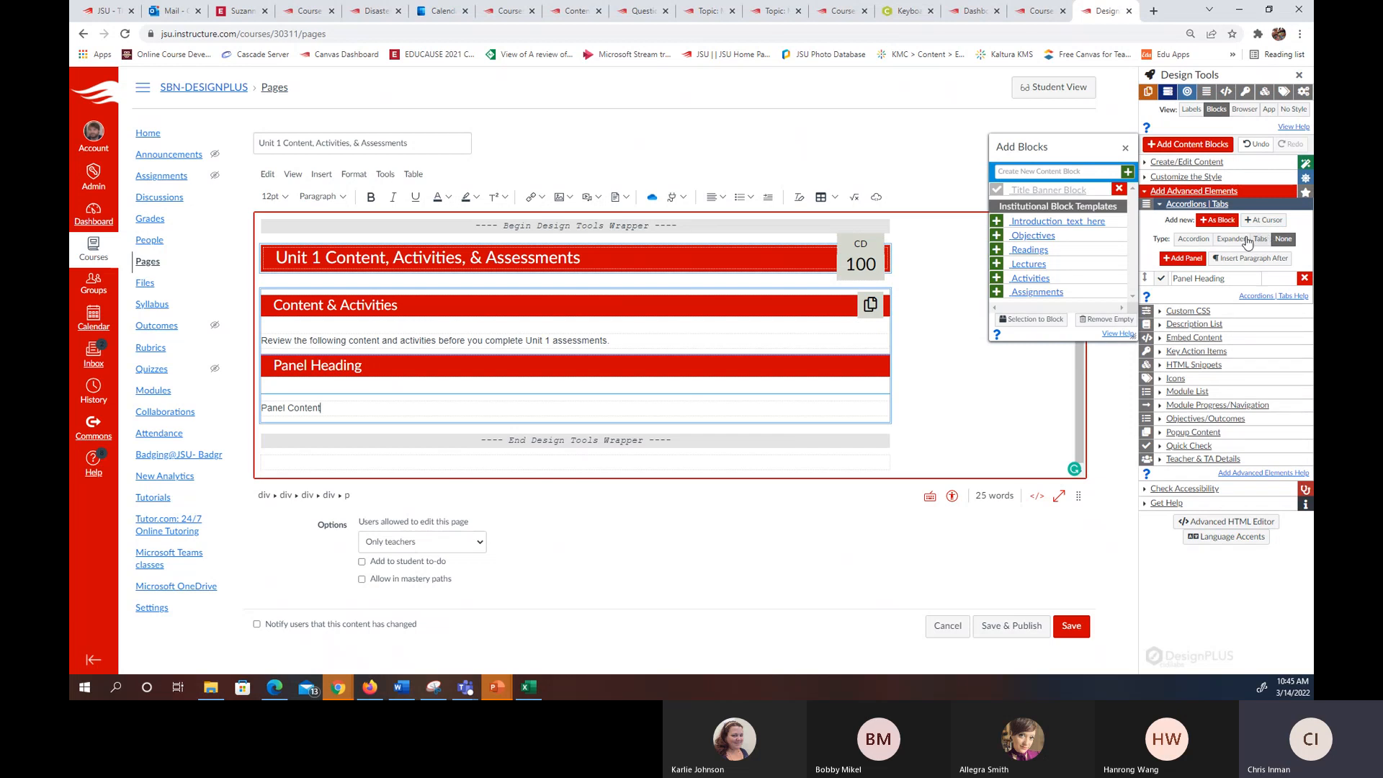
left_click(1231, 239)
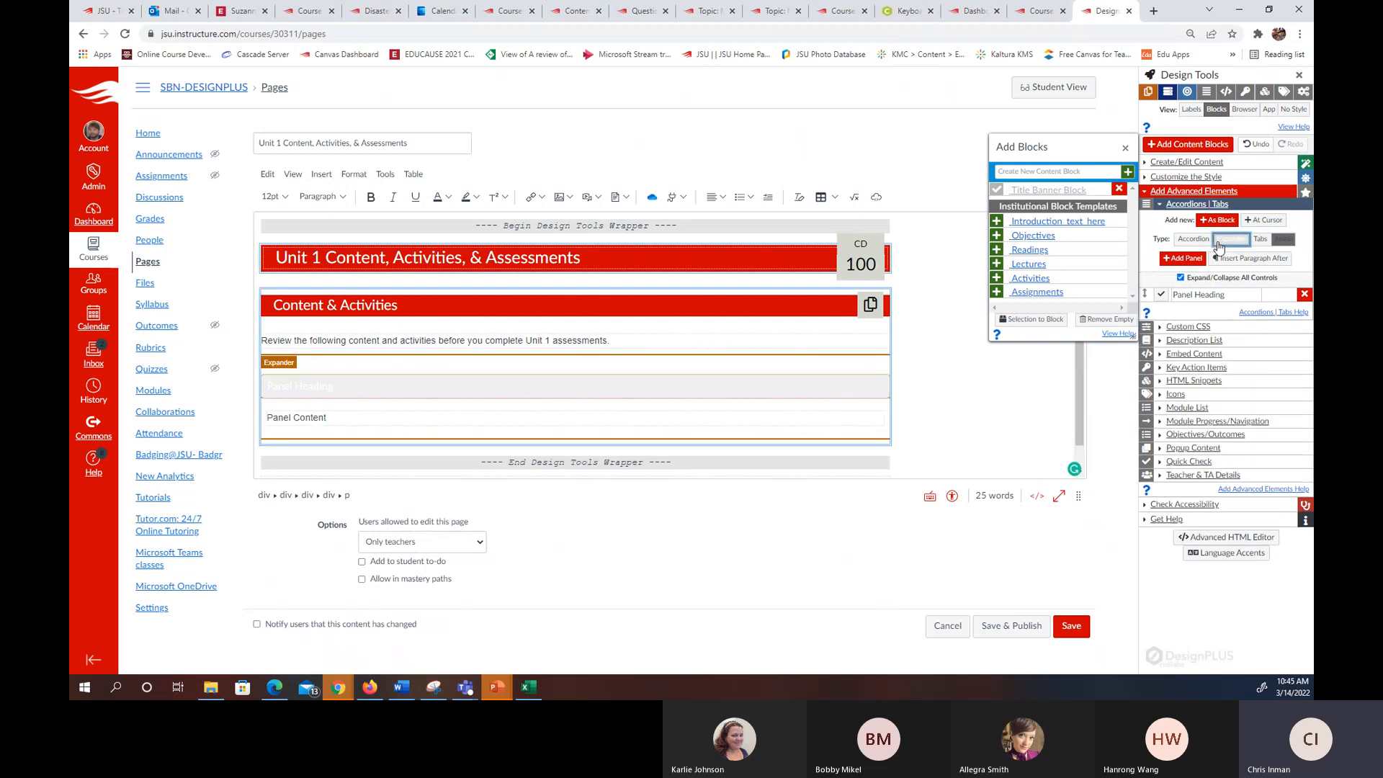
- Add two more panels to the expander and title the first panel "Required Readings"
left_click(356, 388)
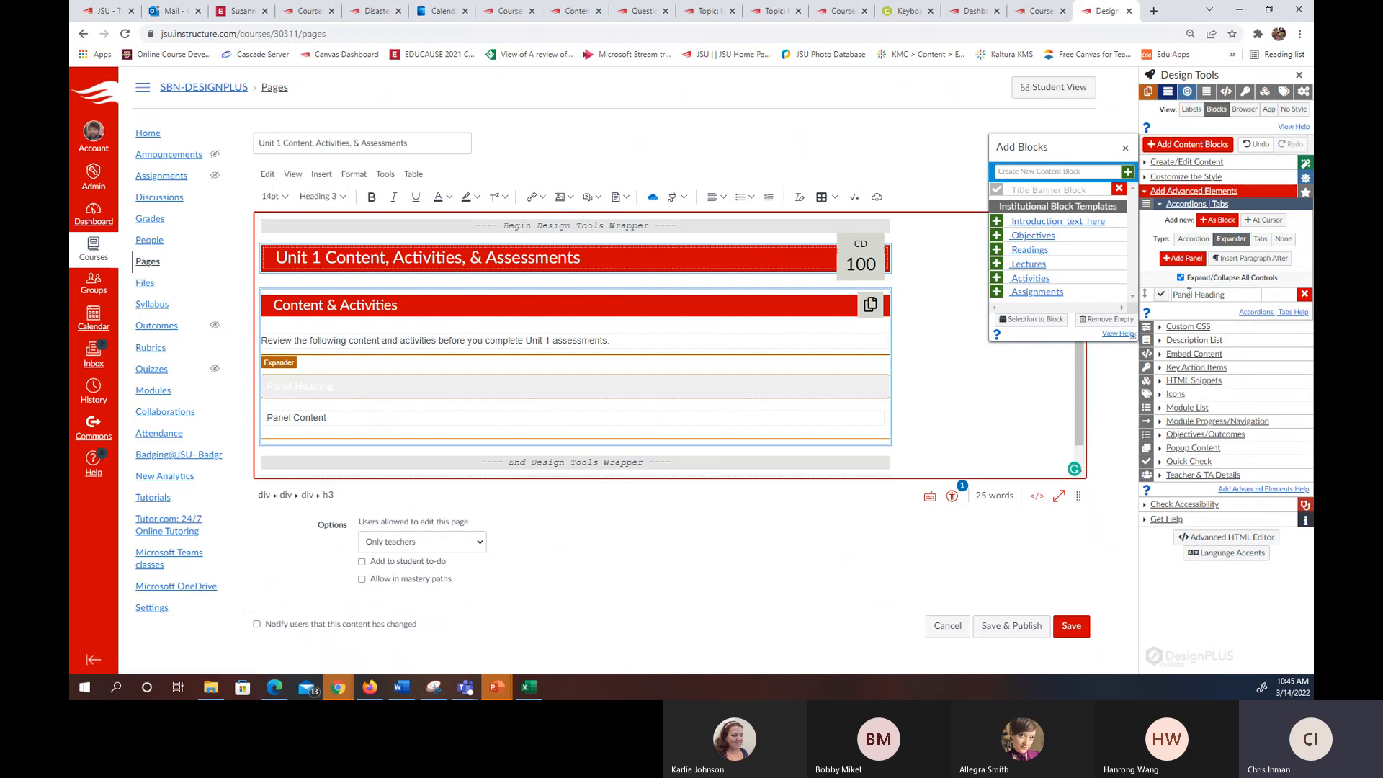
left_click(1175, 259)
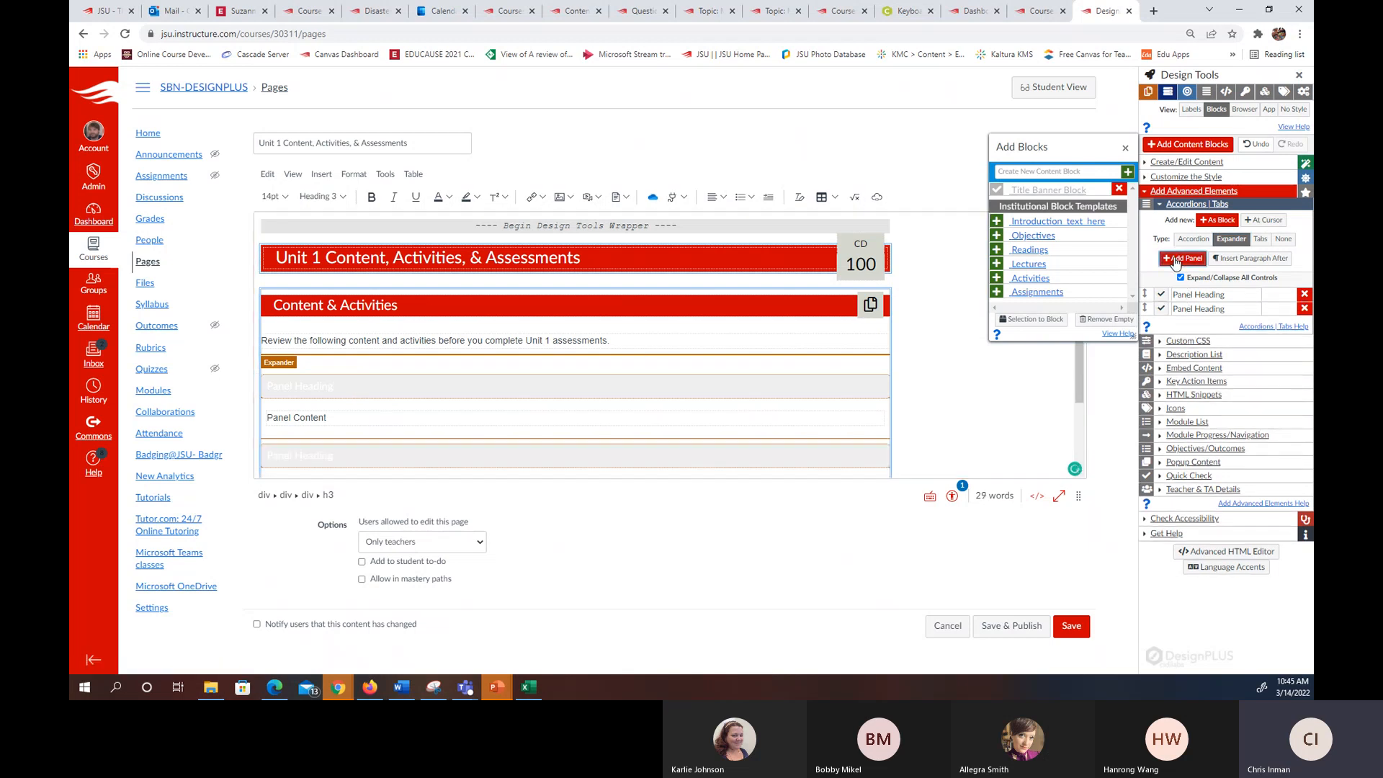
left_click(1176, 261)
left_click_drag(1238, 296, 1169, 296)
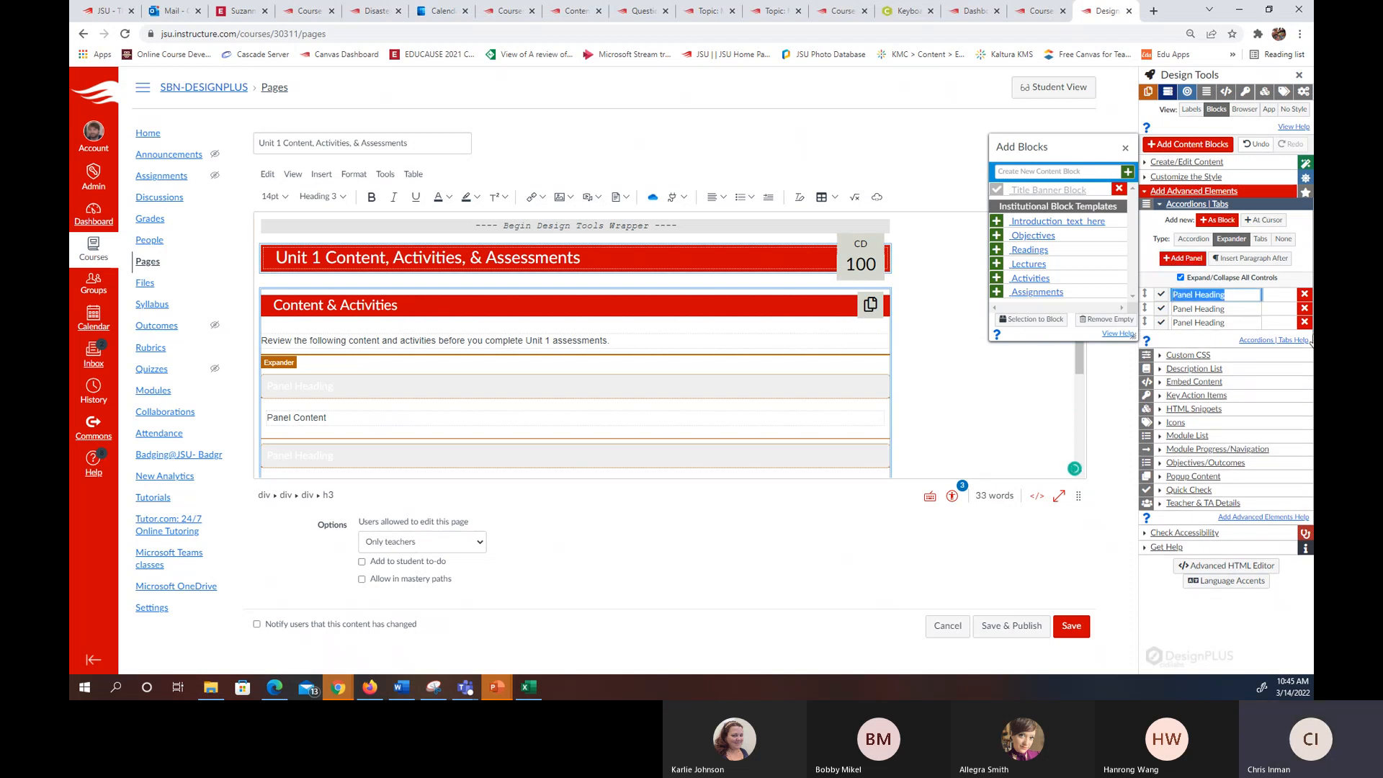
type("Required")
- Title the second expander panel "Required Videos" and the third "Practice Questions"
left_click_drag(1260, 308, 1171, 308)
type("Reqiored")
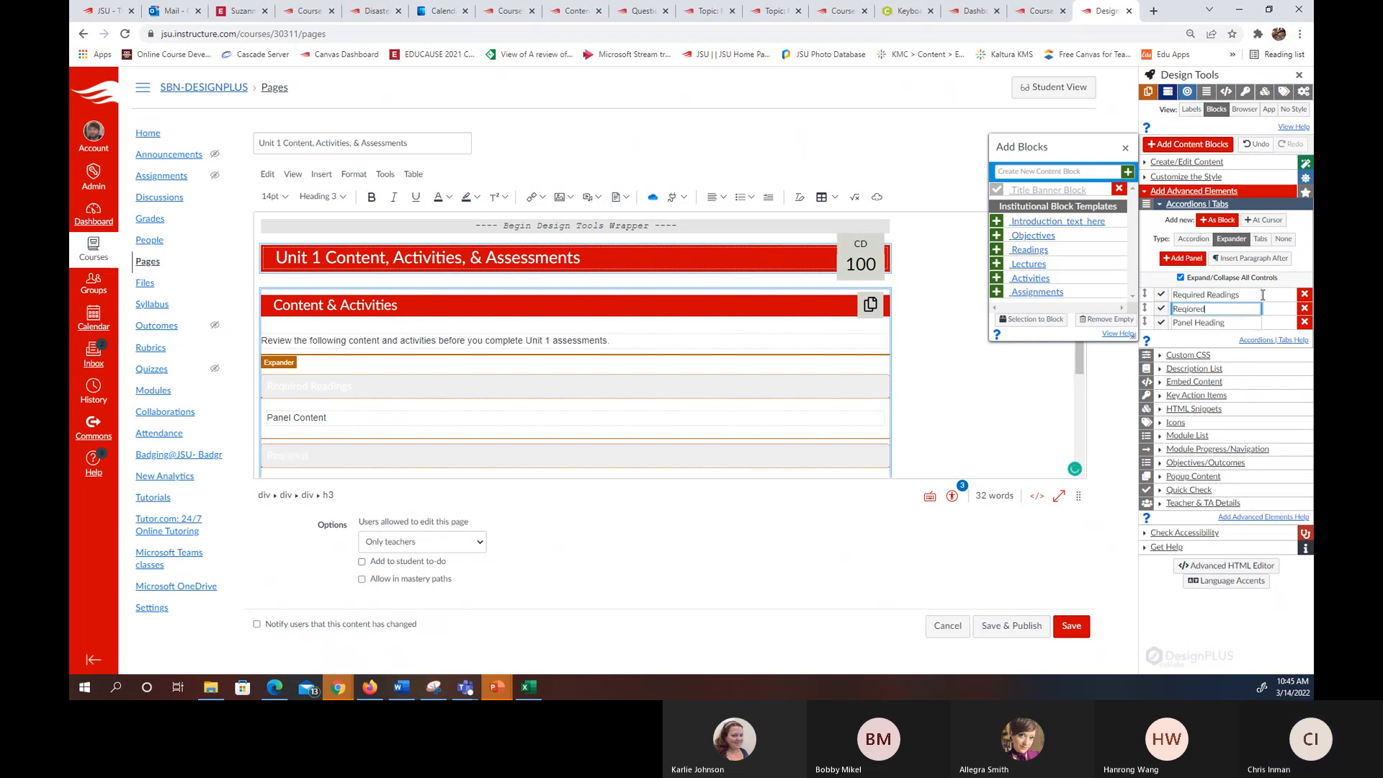
key("BackSpace")
key("BackSpace")
type("uire")
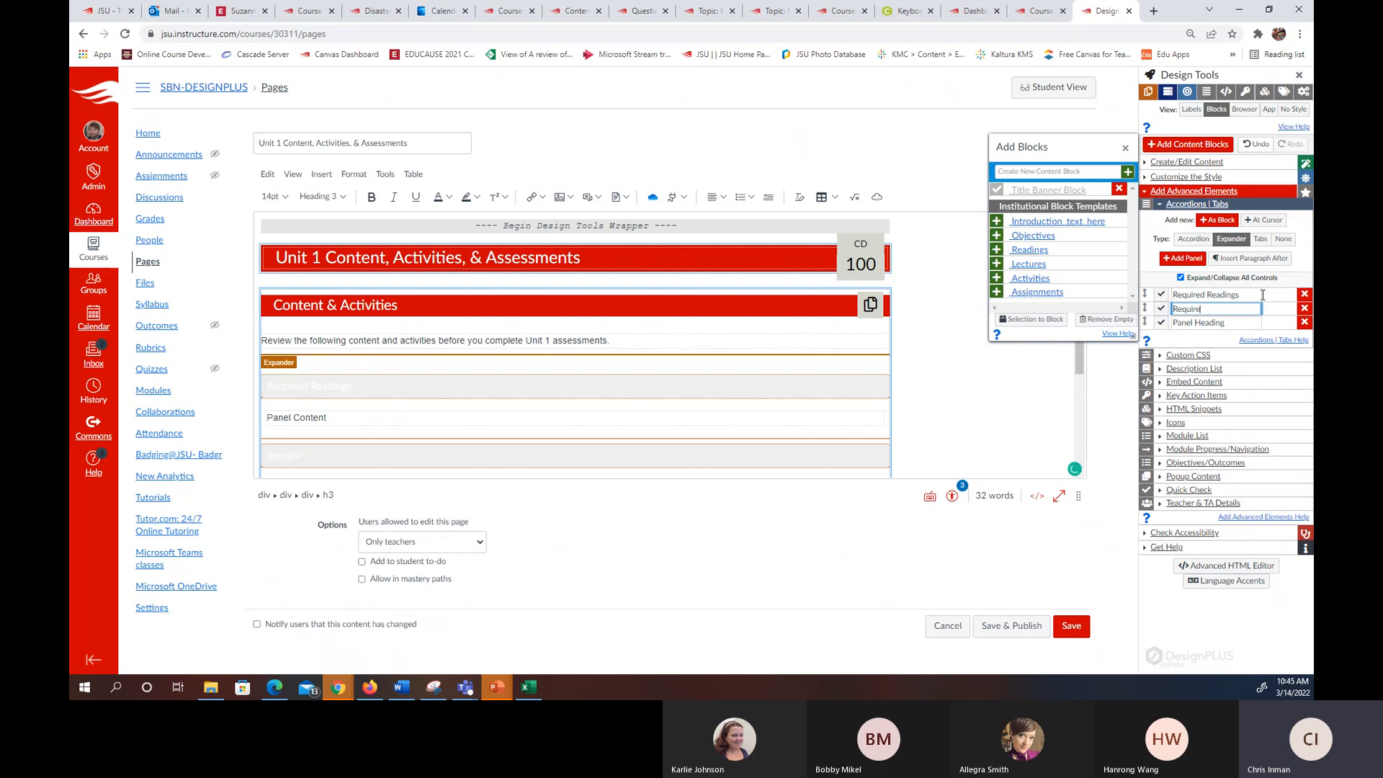
type("d Videos")
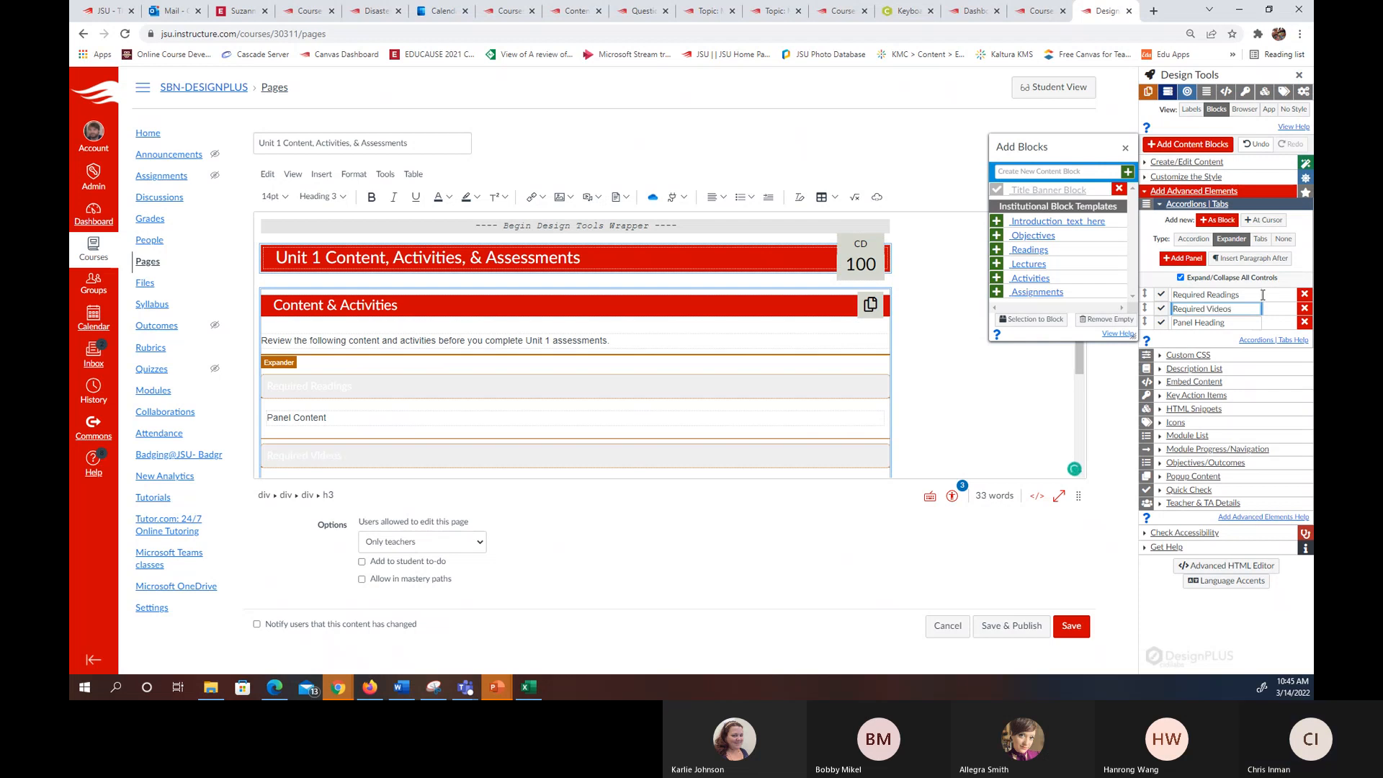
left_click_drag(1254, 323, 1159, 325)
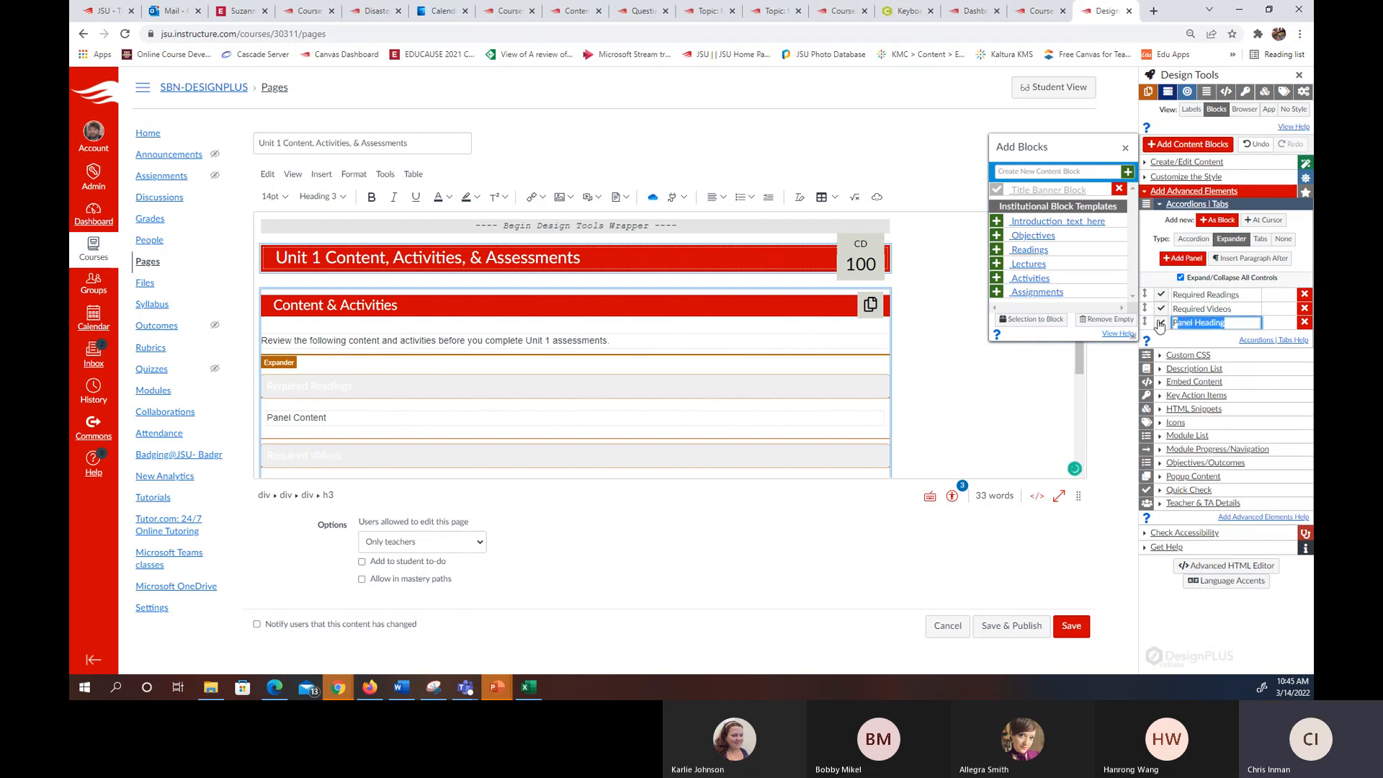
type("R")
type("ractice Questions")
- Save the Unit 1 Content, Activities, & Assessments page and expand all its panels to check them
scroll(771, 410, "down", 3)
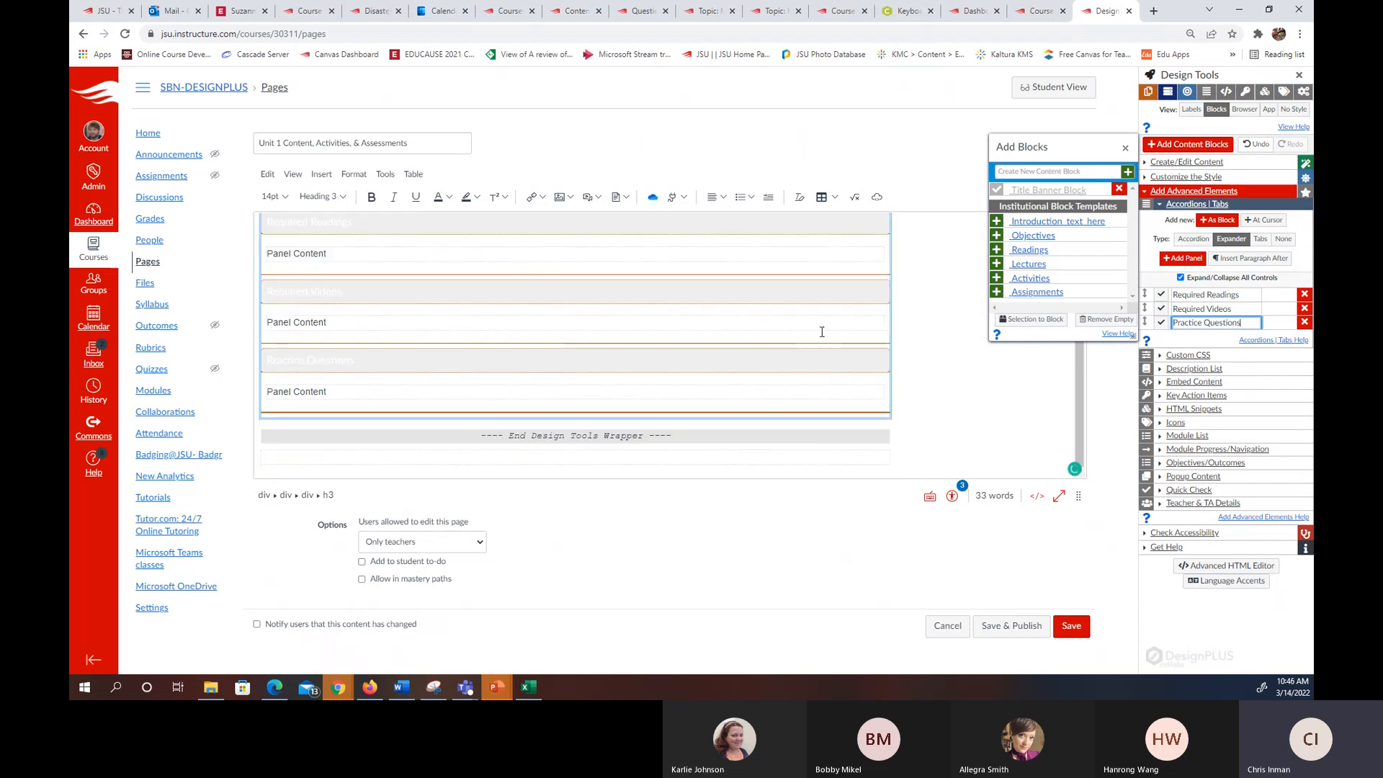
scroll(801, 332, "up", 1)
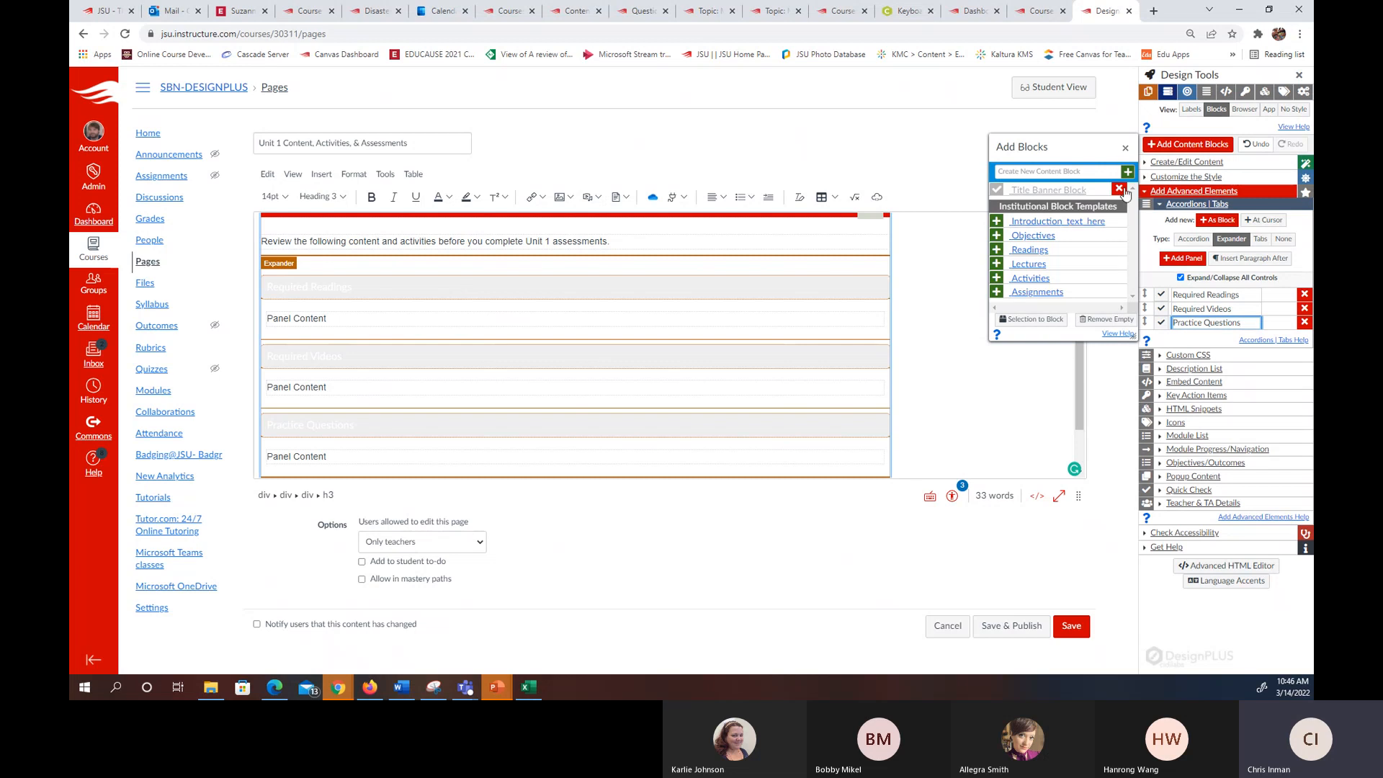
left_click(1125, 148)
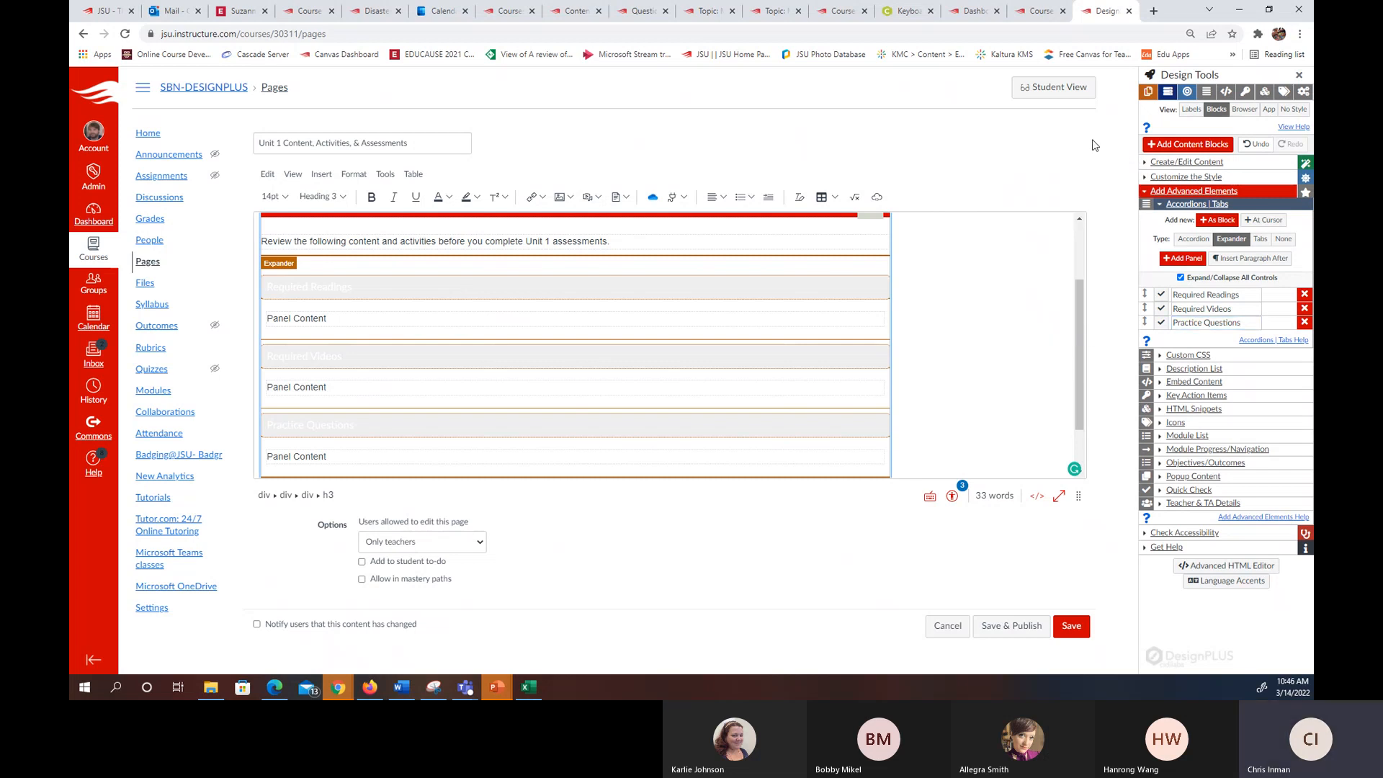
left_click(1069, 626)
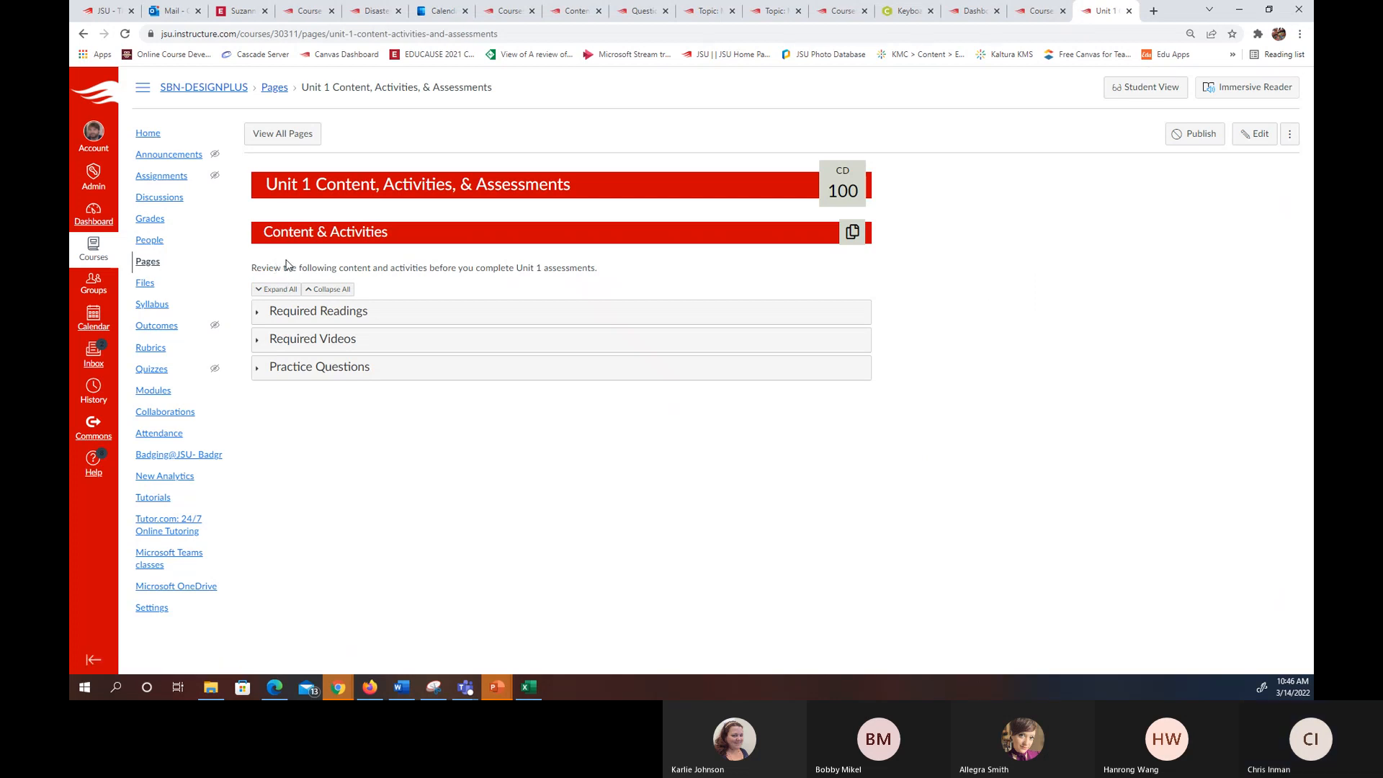
left_click(260, 290)
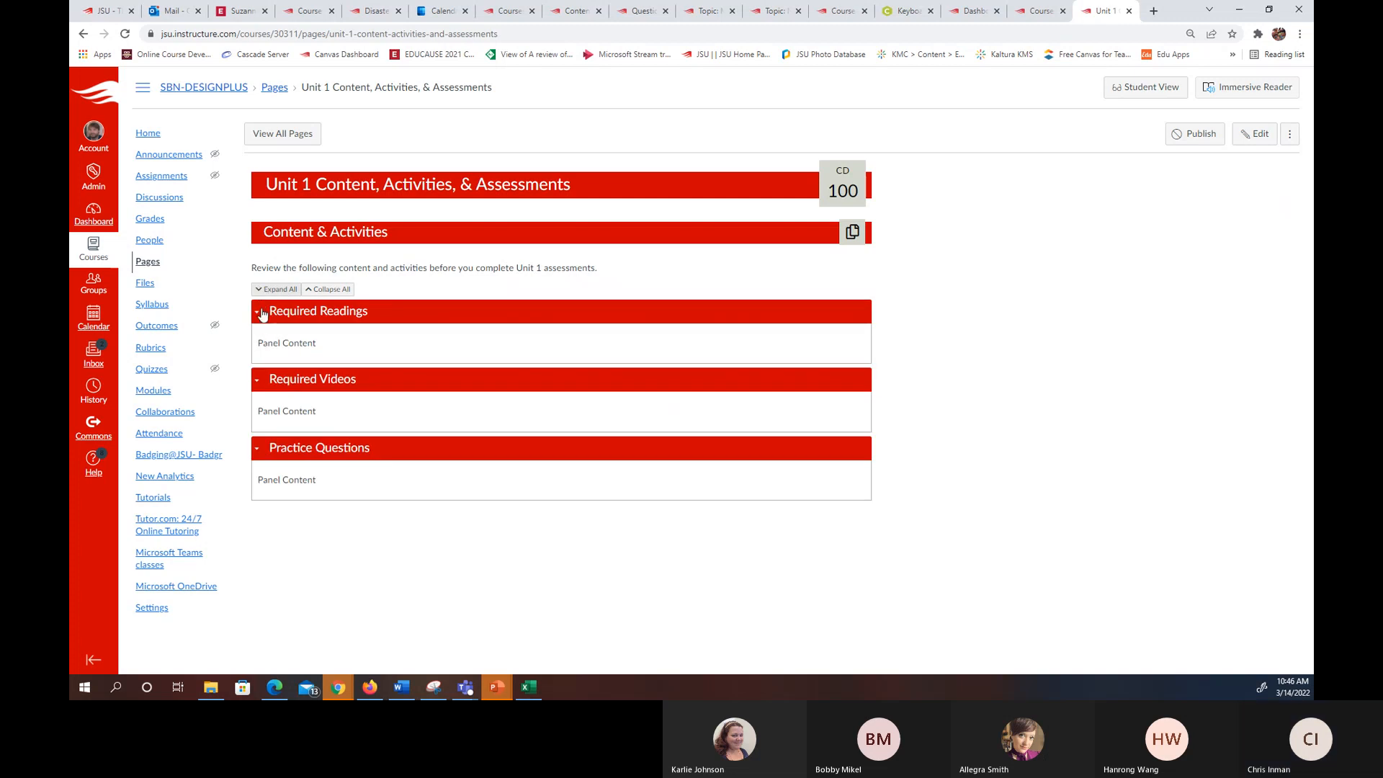
- Edit the page and replace the Required Readings panel's placeholder with the numbered item "Read Chapter 1 of the textbook"
left_click(329, 289)
left_click(1256, 134)
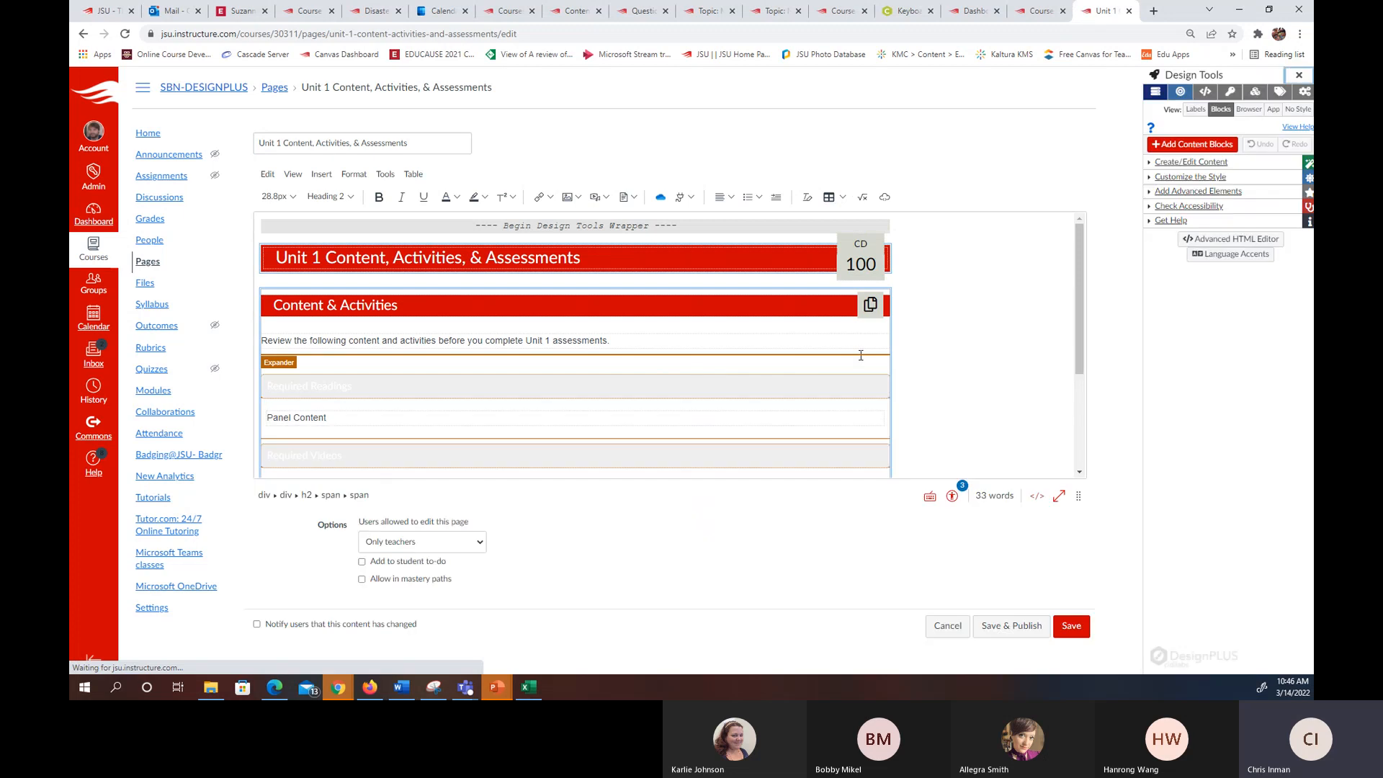
left_click(360, 354)
left_click_drag(364, 358, 270, 358)
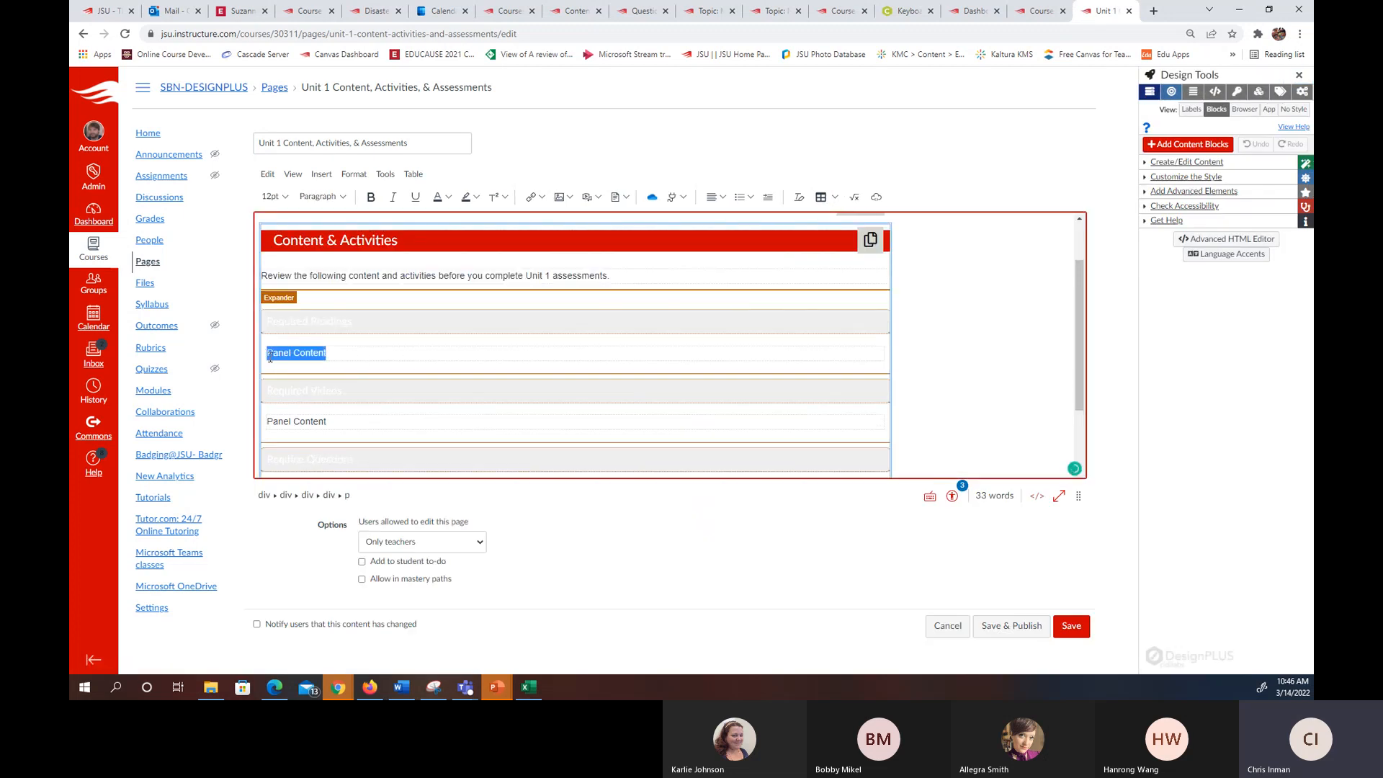
left_click(749, 196)
left_click(741, 243)
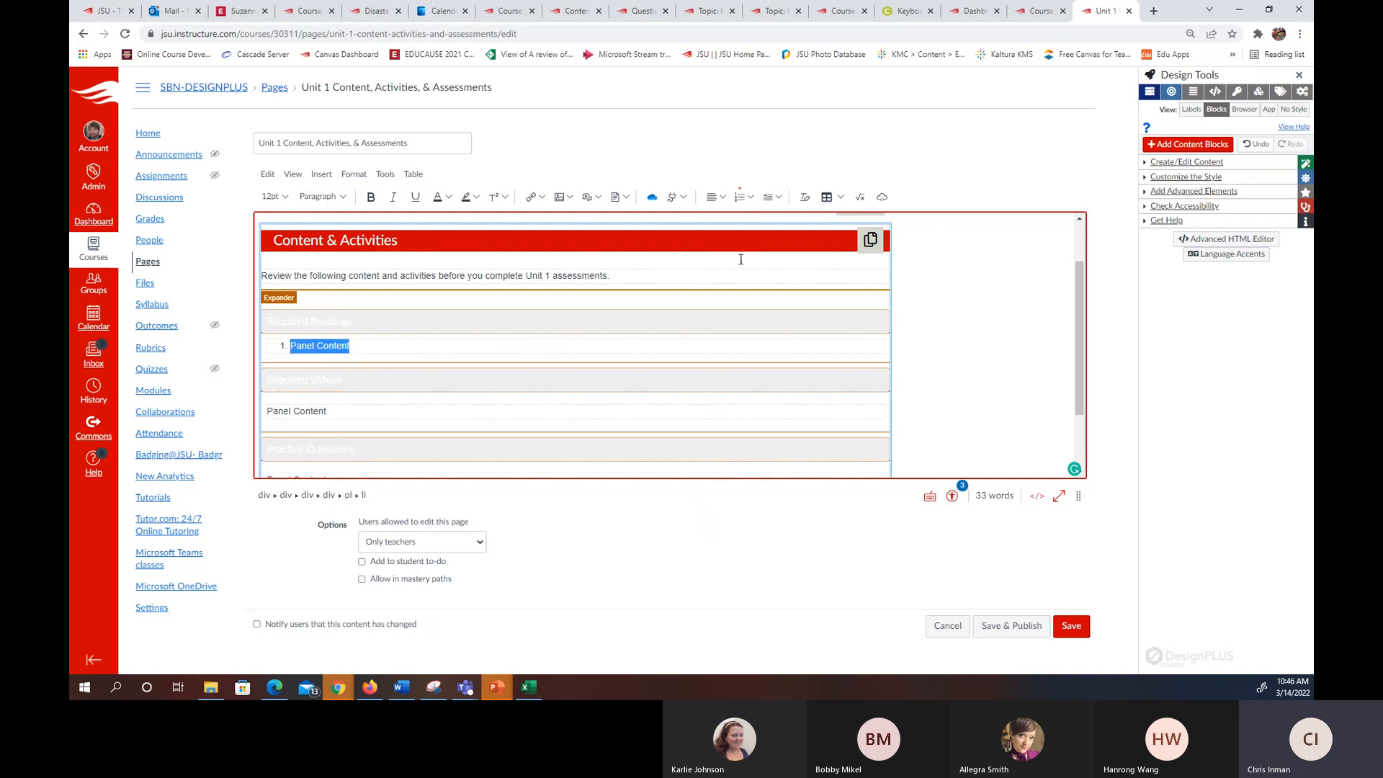
type("Read Chapter 1 of the ")
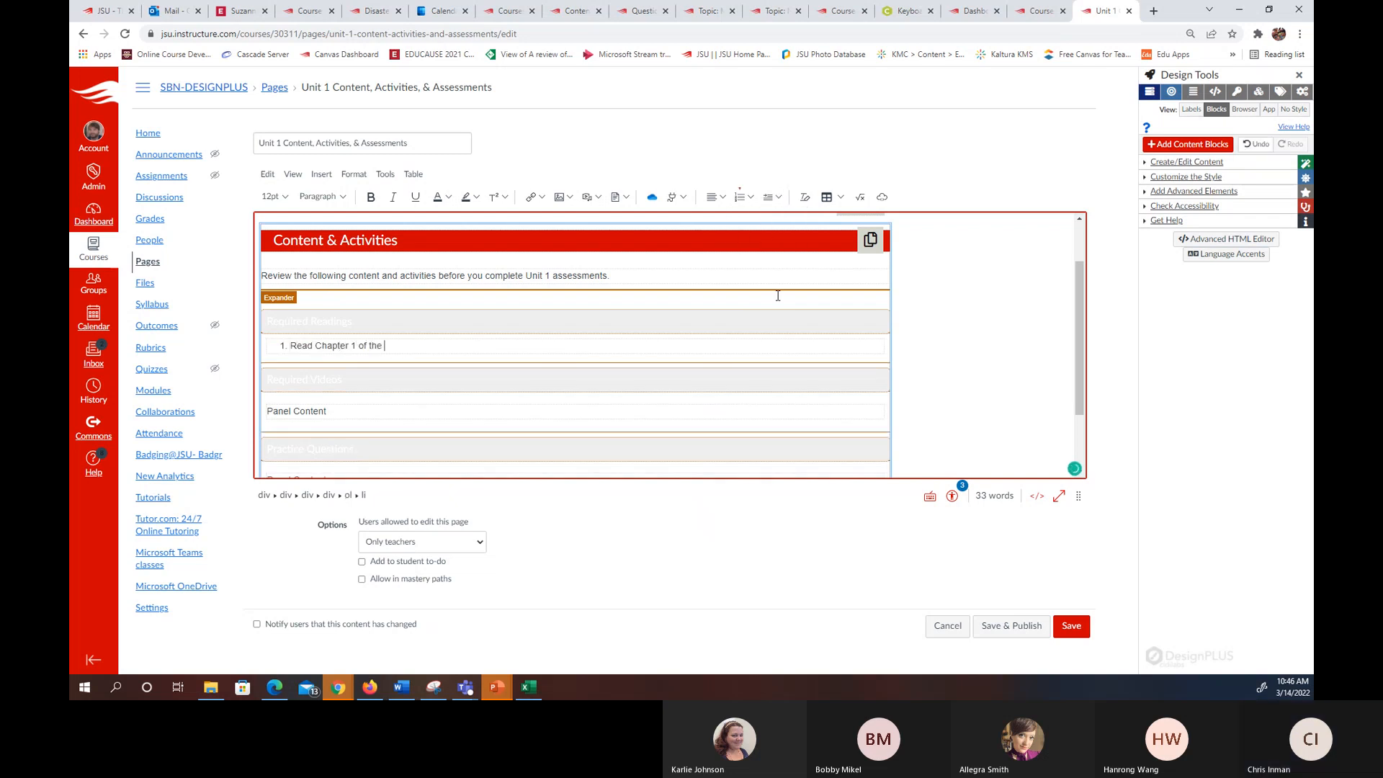
type("textbook")
- Replace the Required Videos placeholder with a numbered list: "Watch the video....." and "Review the lecture capture videos..."
left_click_drag(349, 414, 266, 414)
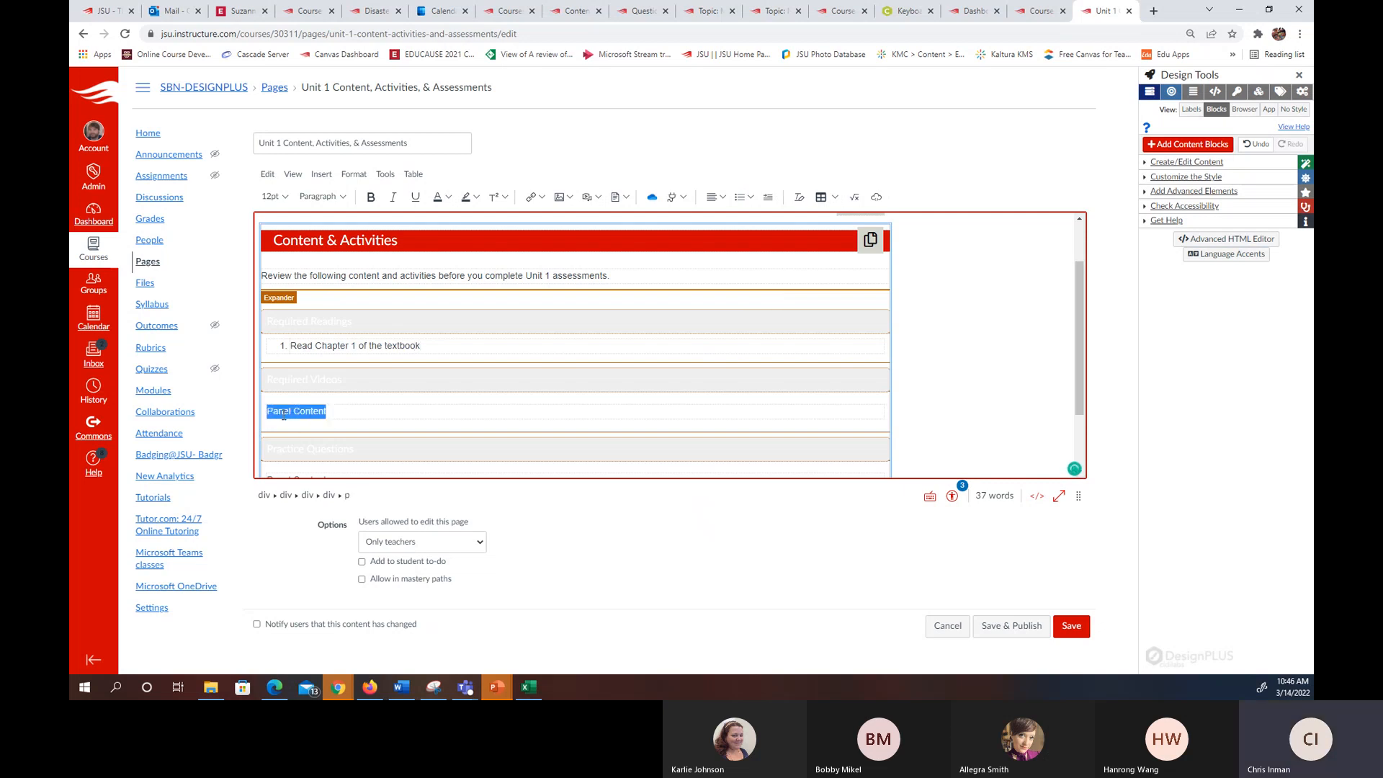
left_click(750, 196)
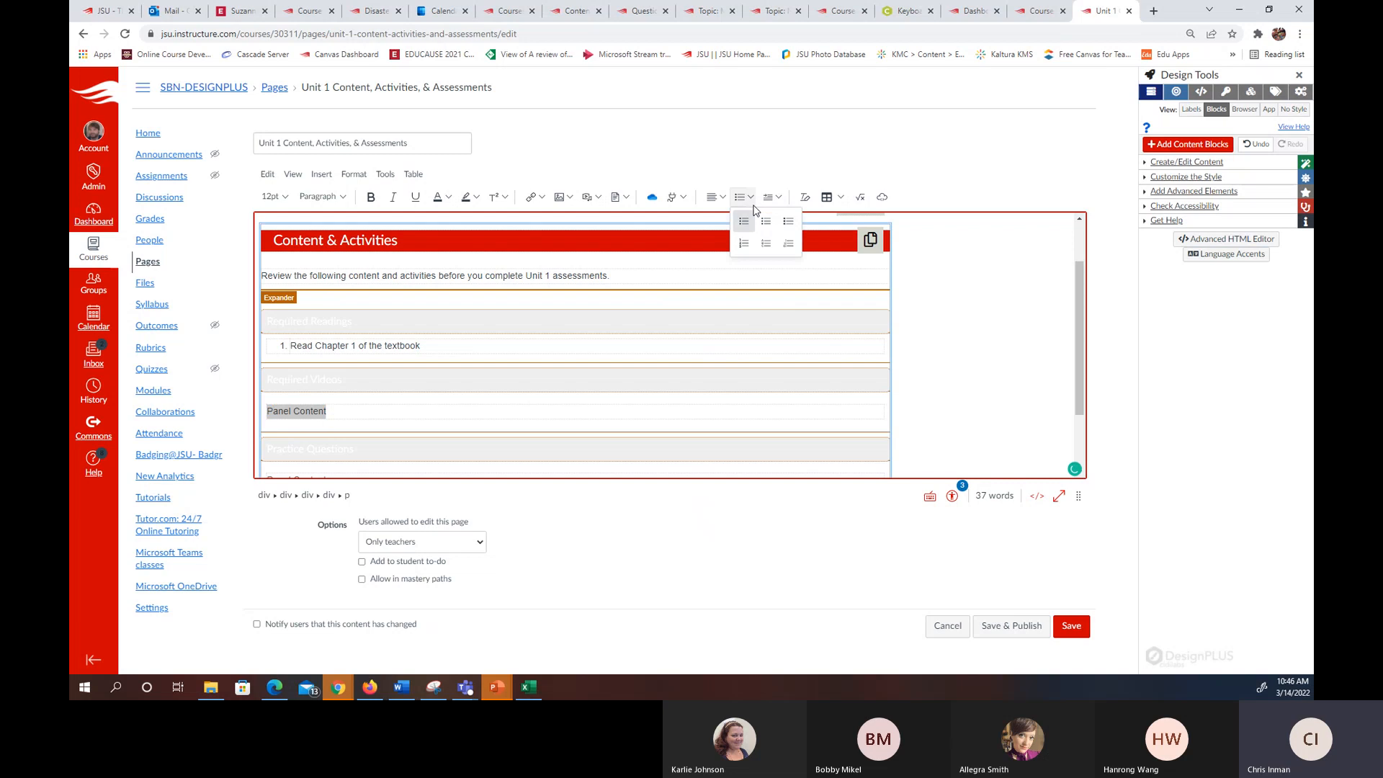
left_click(745, 245)
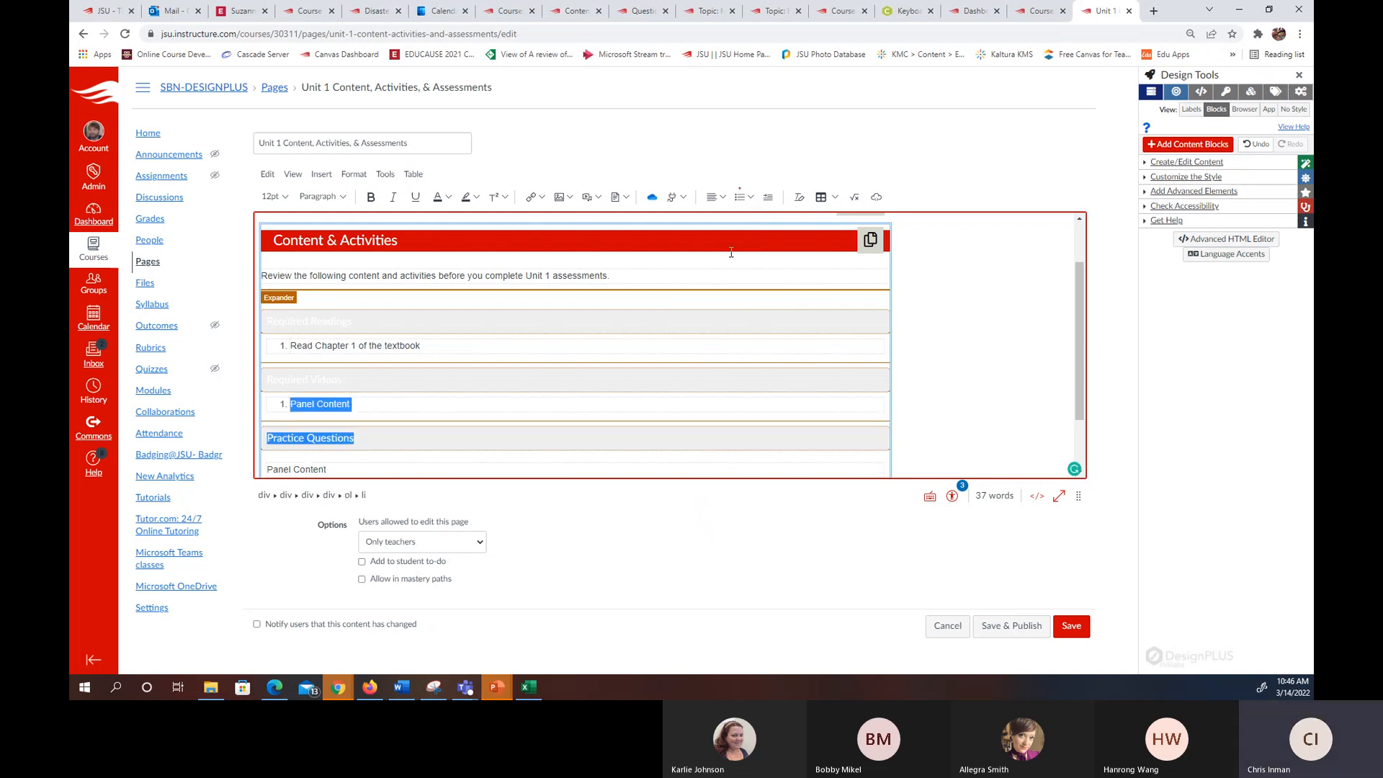
left_click(423, 405)
left_click_drag(411, 404, 289, 407)
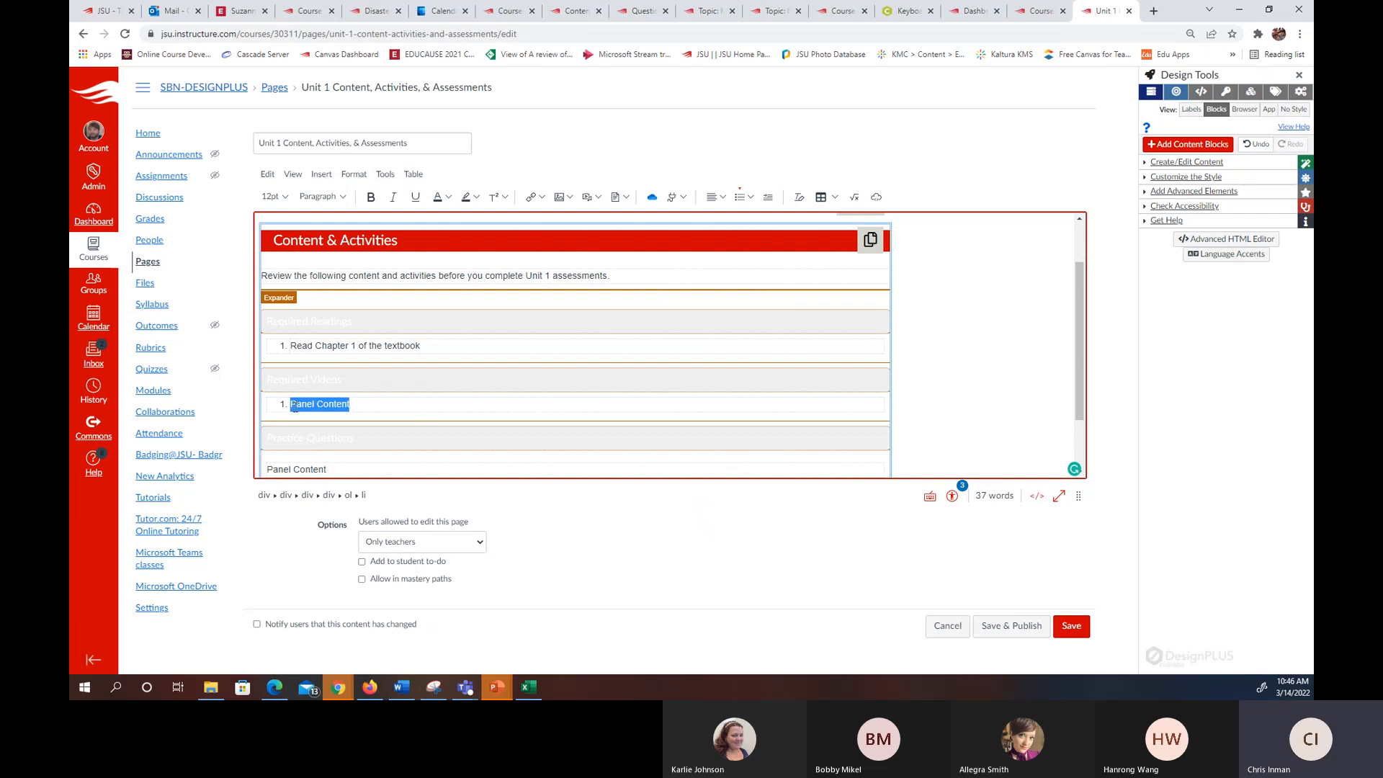
type("Watch the video.....")
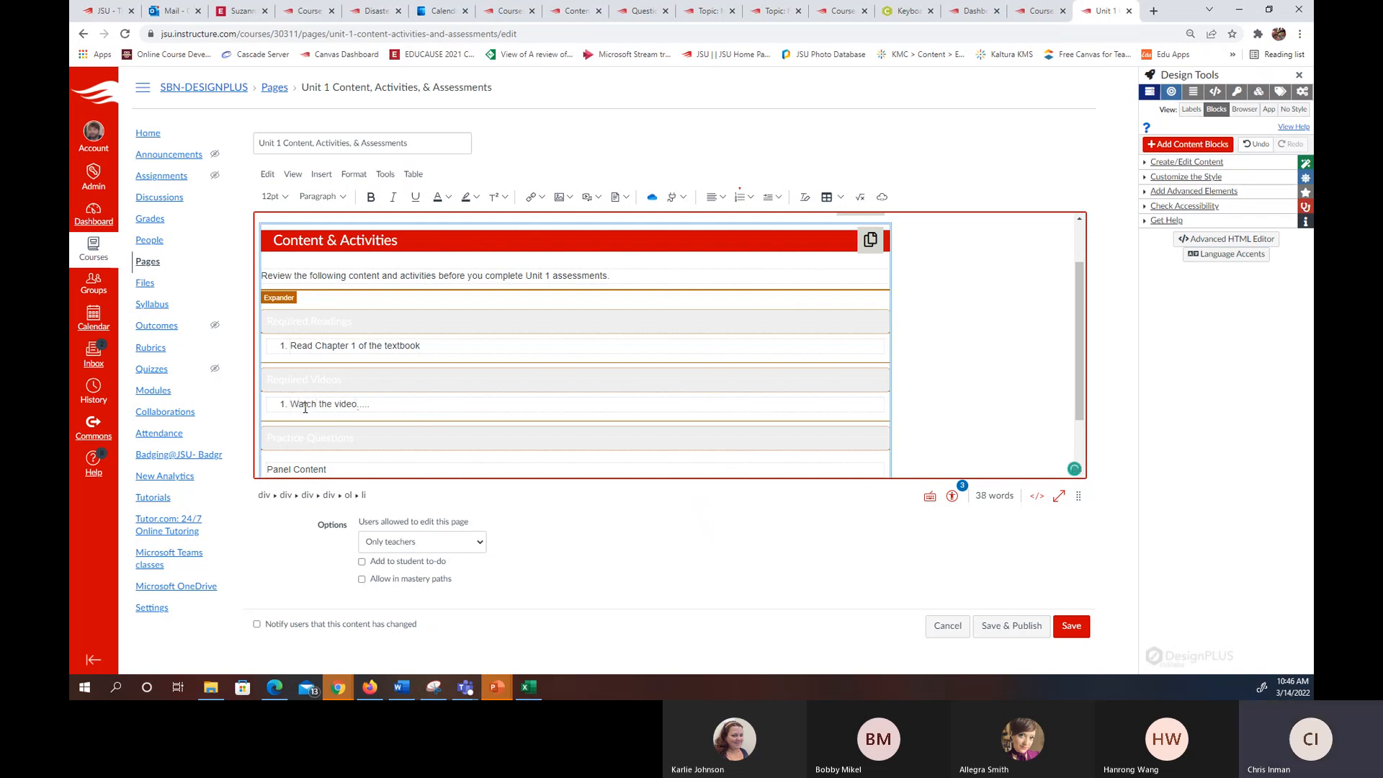
key("Return")
type("Review t")
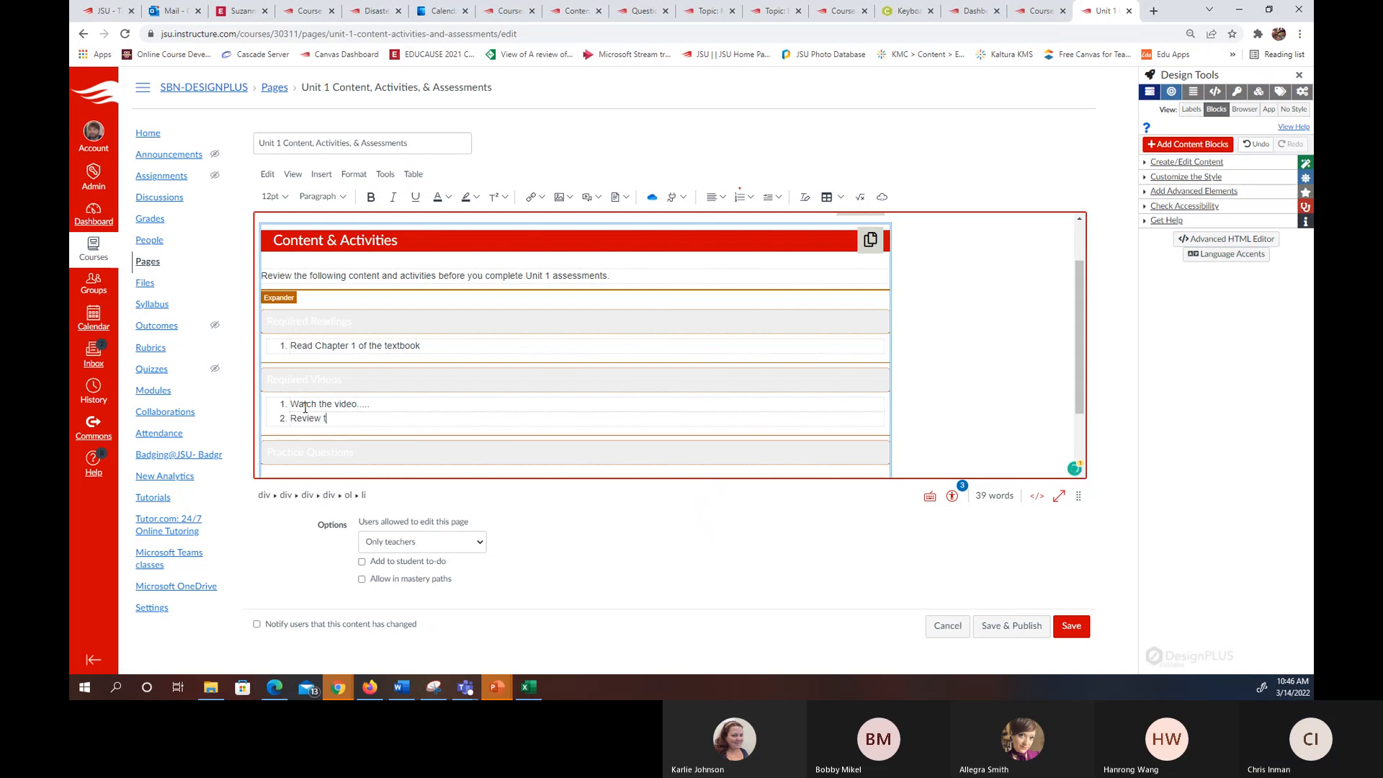
type("he lecture capture videos...")
- Replace the Practice Questions placeholder with "To prepare you for Discussion Assignment 1, make sure you answer the following questions....."
scroll(290, 371, "down", 1)
left_click_drag(328, 419, 268, 419)
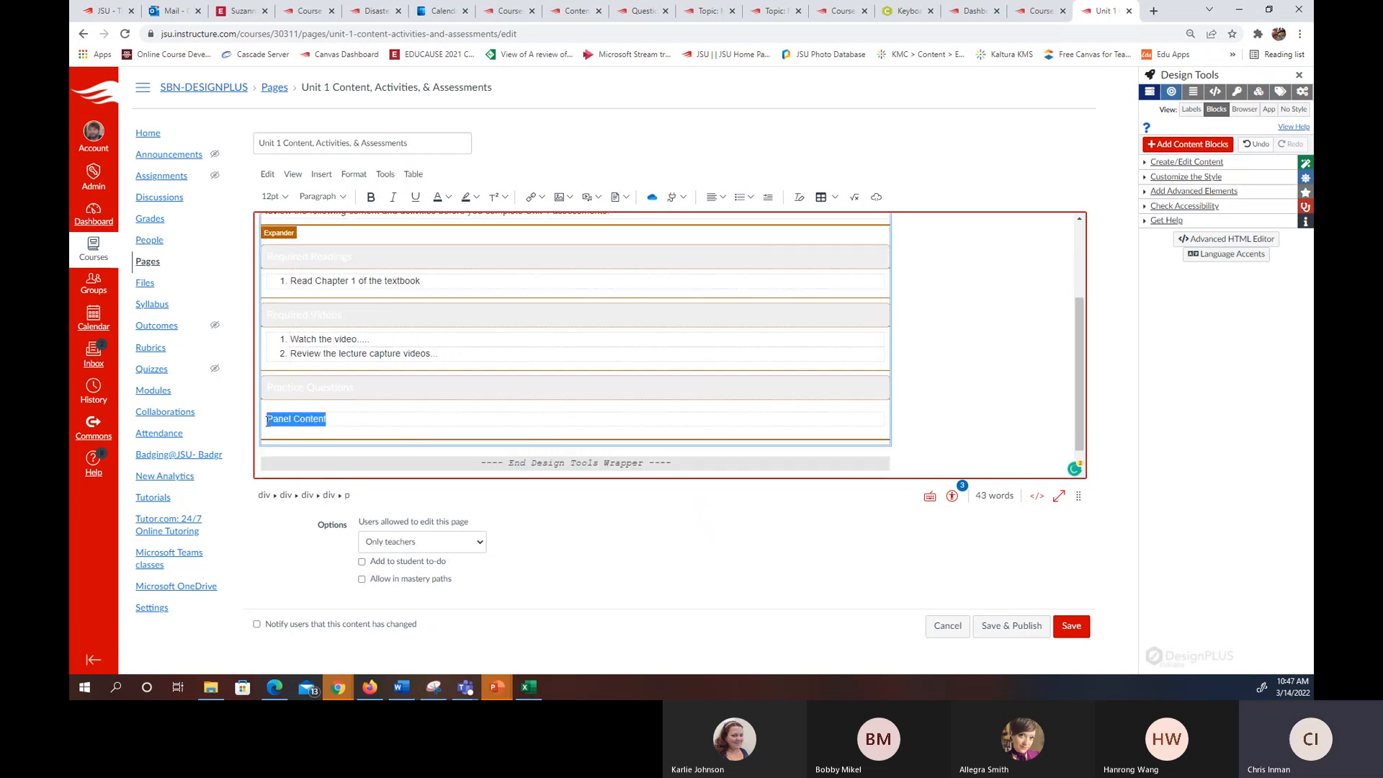
type("To prepare you for")
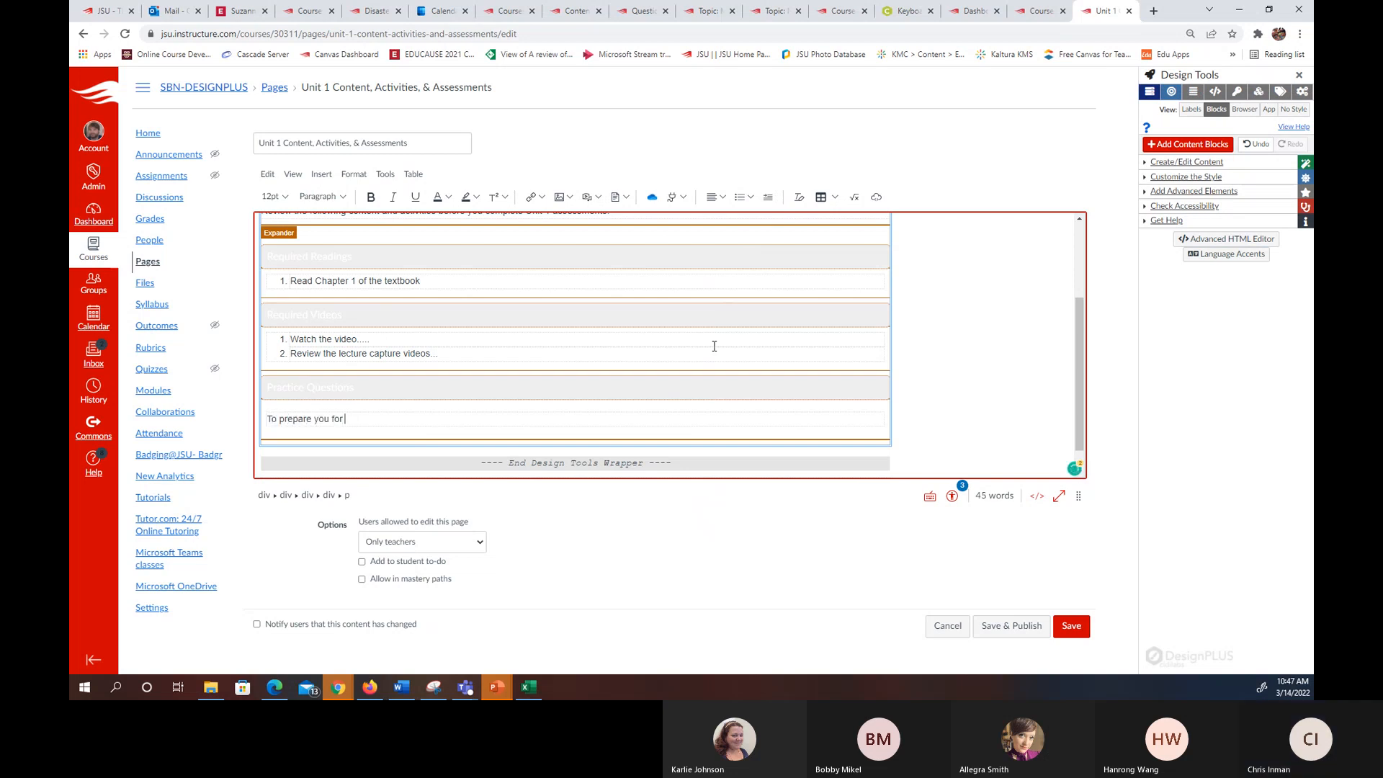
type(" Discussion Assignment 1, make sure you answer the follow")
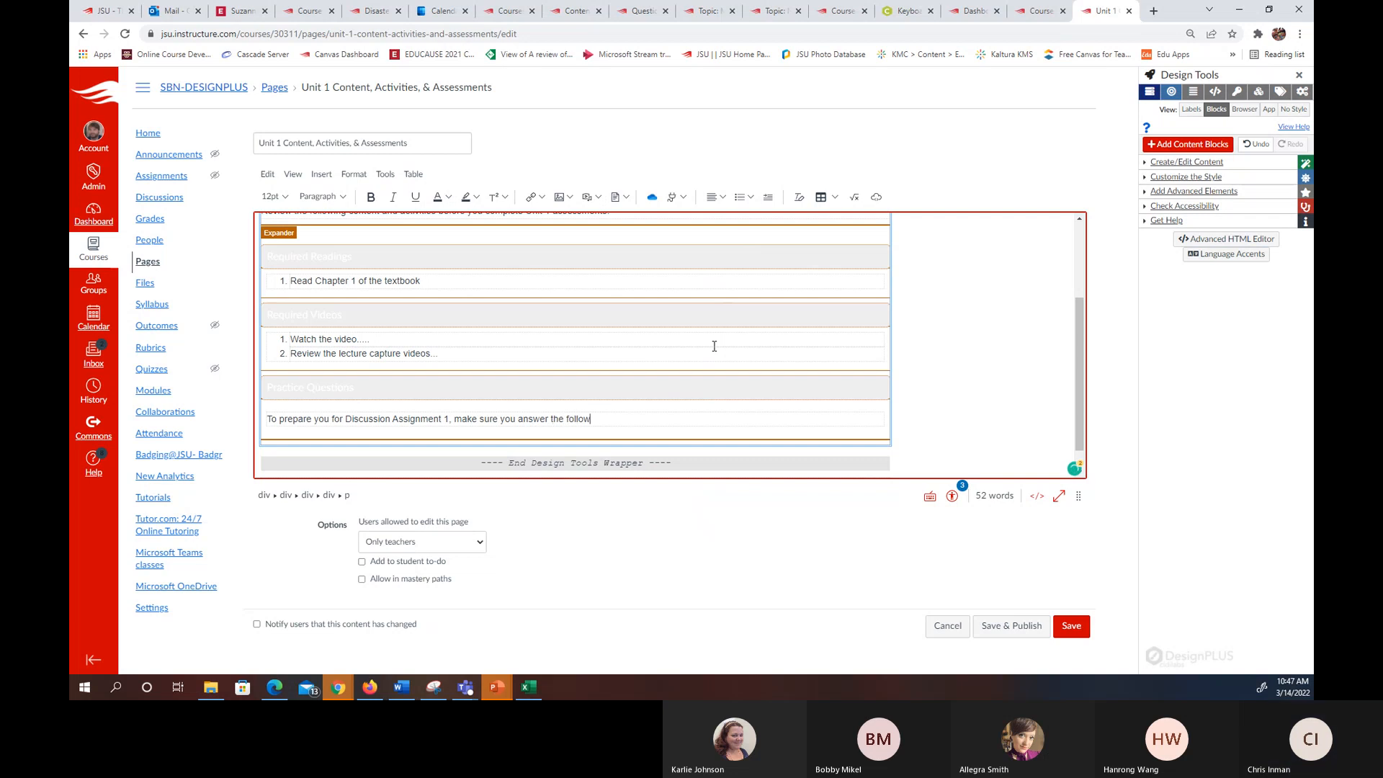
type("ing questions.....")
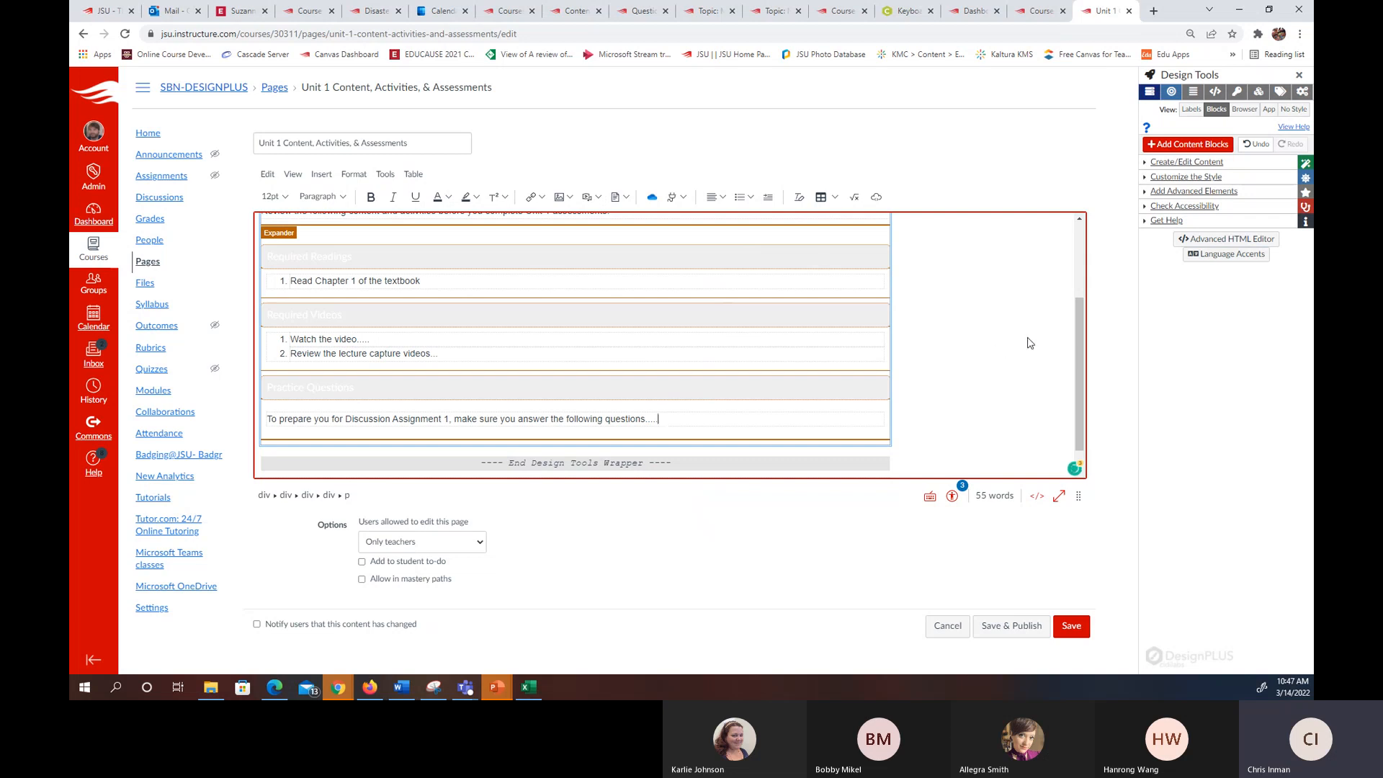
- Save the page, then expand and collapse all the panels to check their content
left_click(1071, 625)
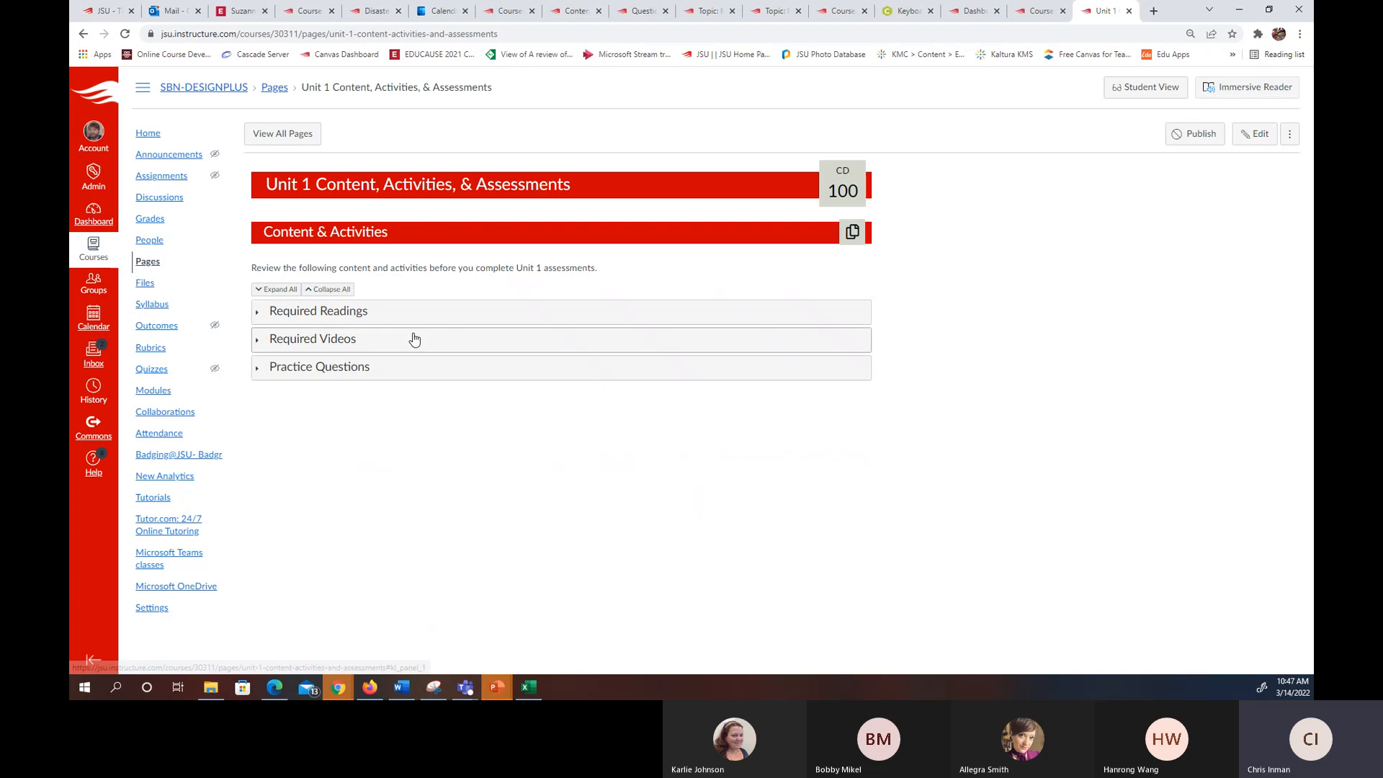
left_click(278, 288)
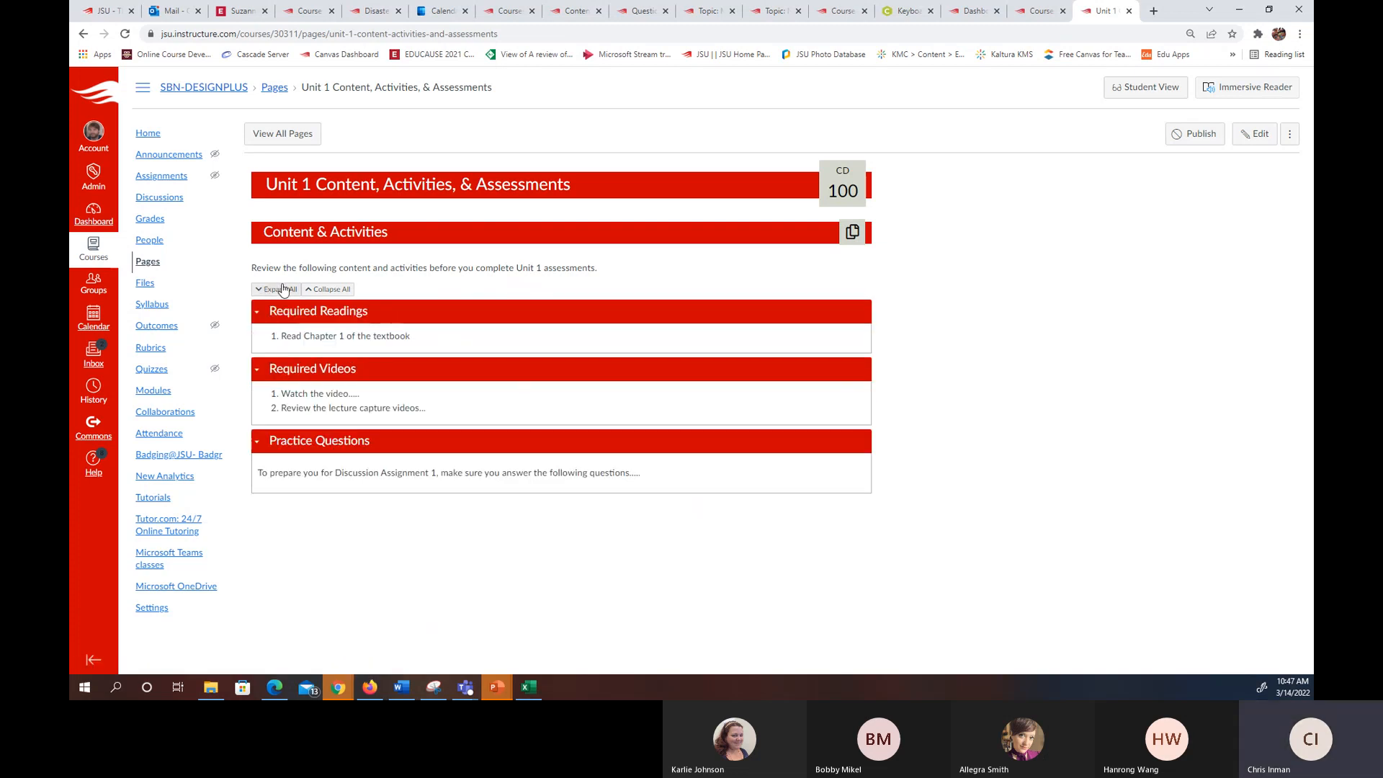
left_click(340, 290)
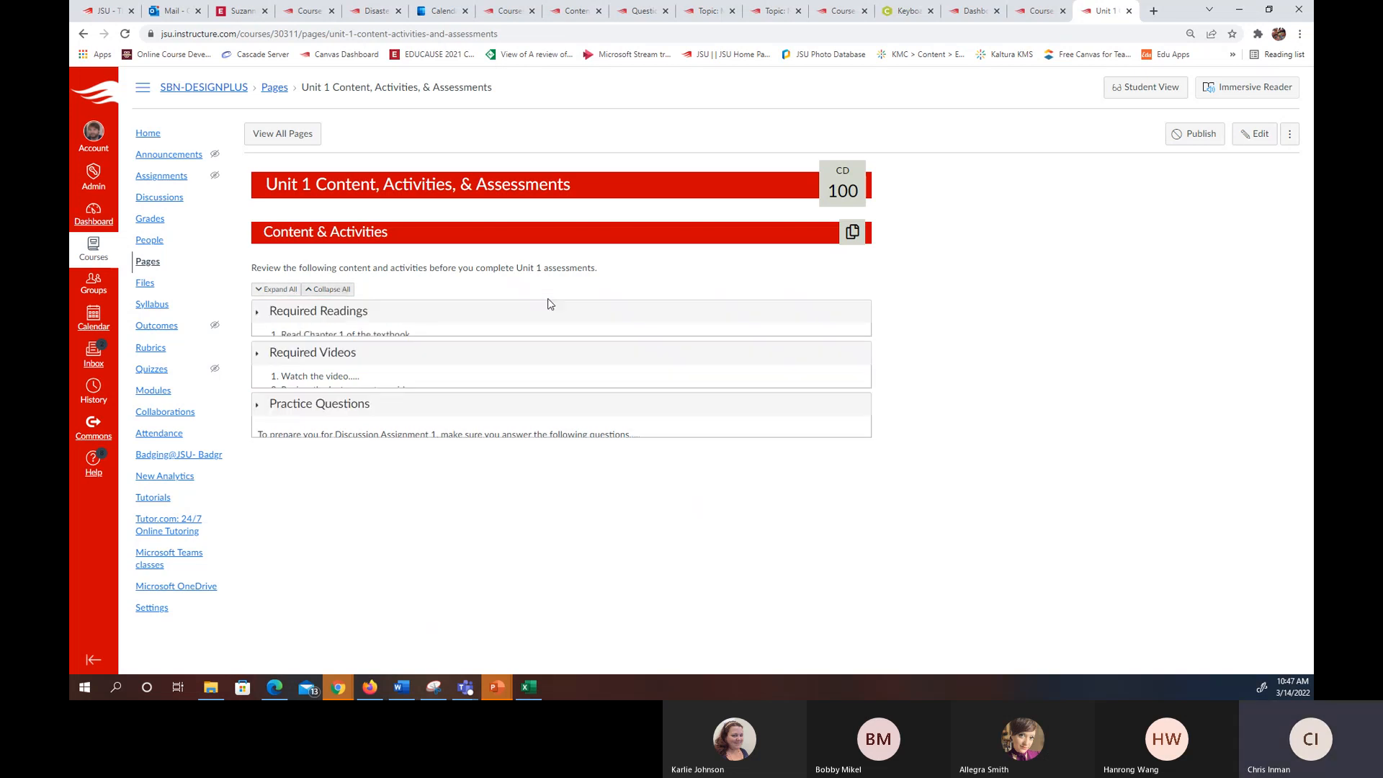
- Reopen the page for editing, change the expander element's type to Tabs, and save the page
left_click(1255, 134)
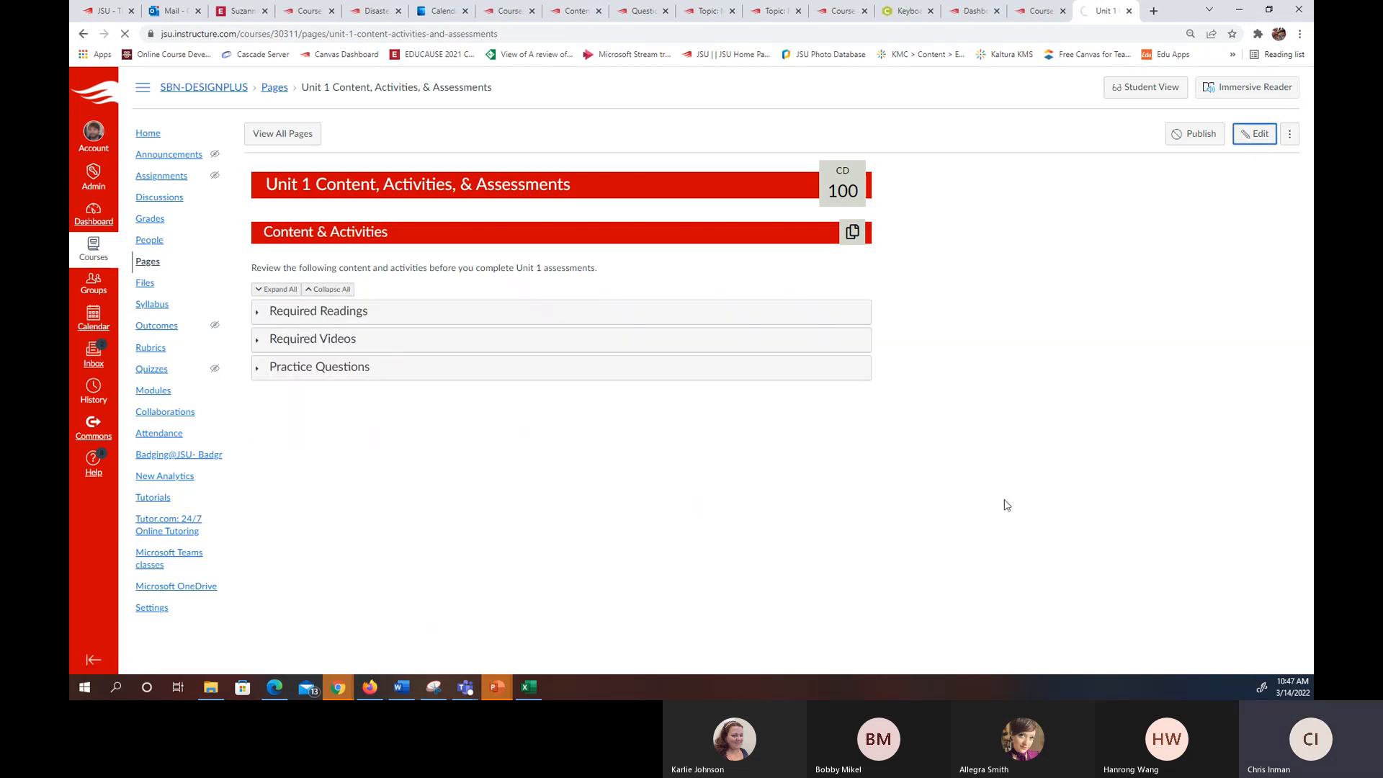
left_click(1287, 85)
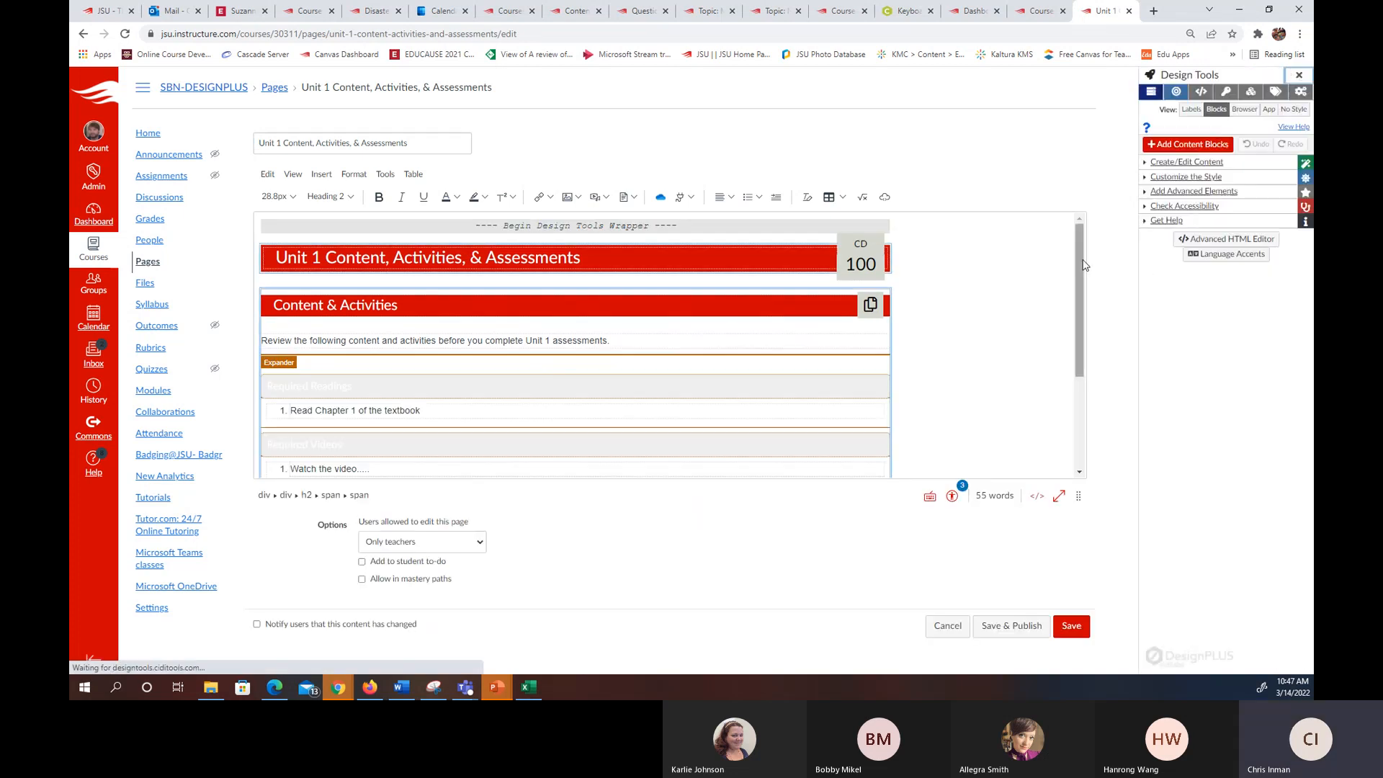
left_click(1193, 191)
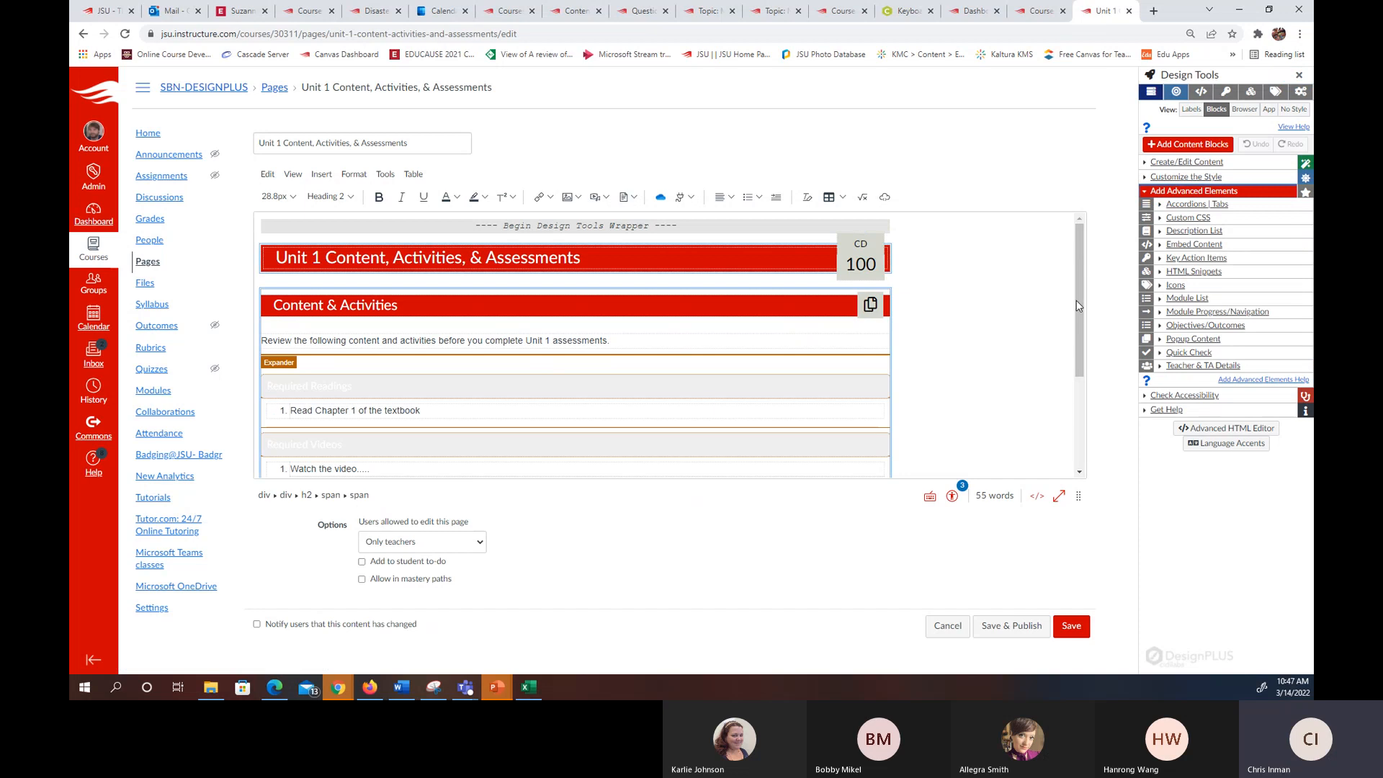
left_click(1216, 205)
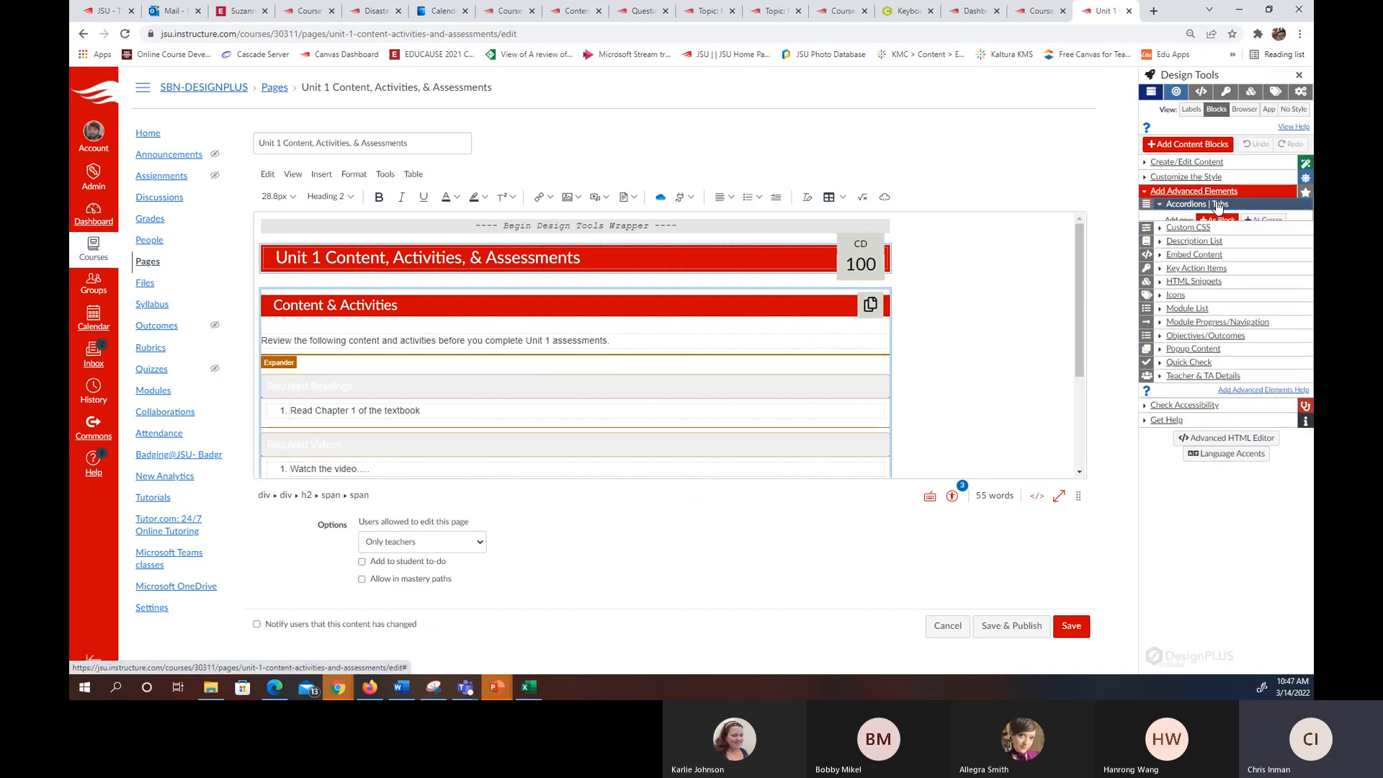
left_click(749, 406)
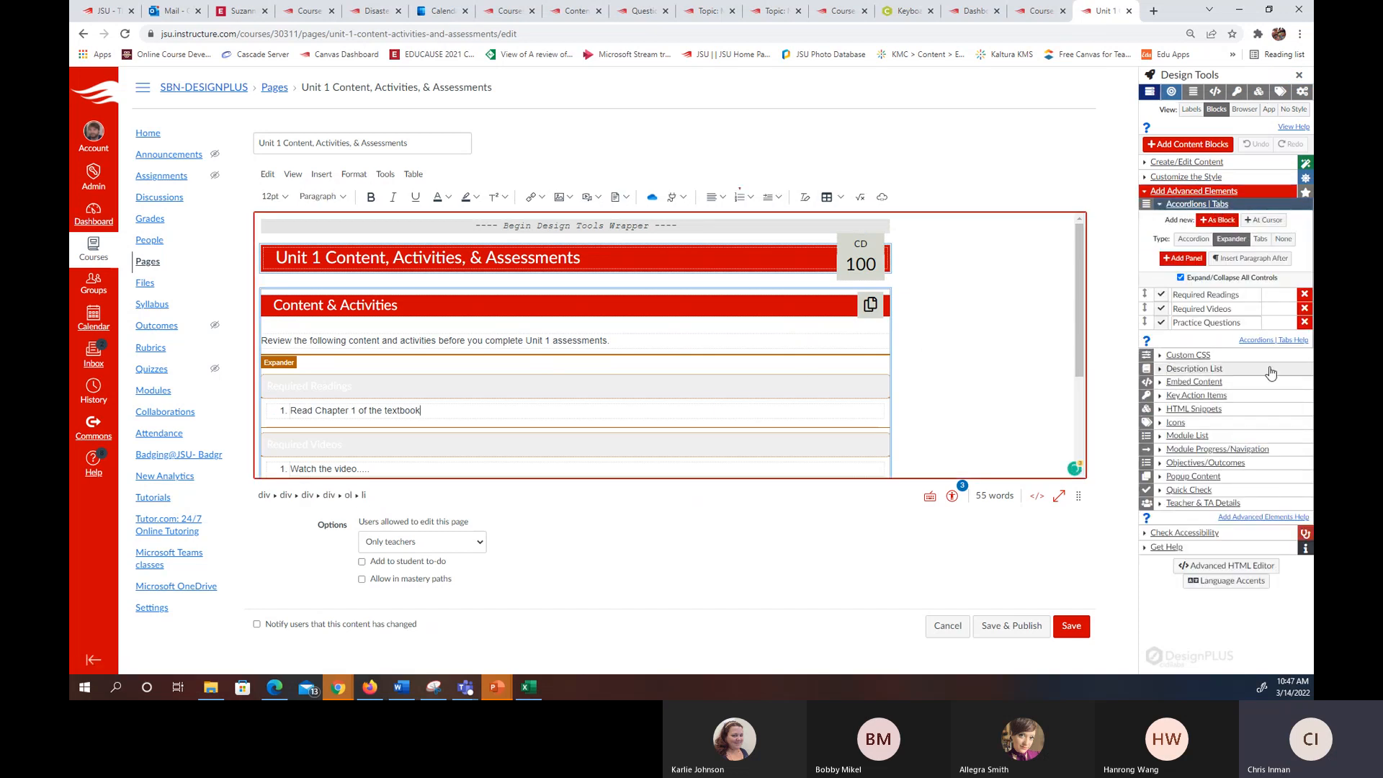
left_click(1261, 239)
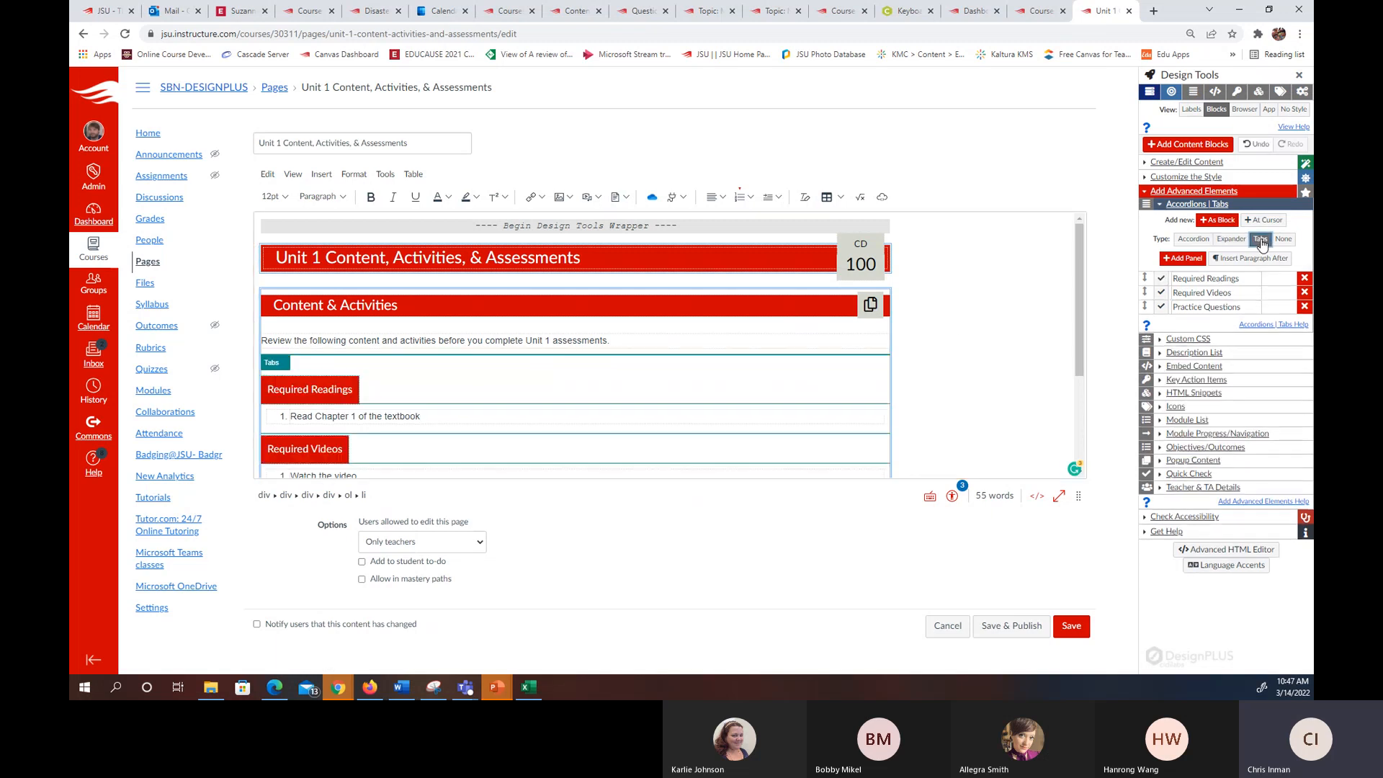
left_click(1069, 626)
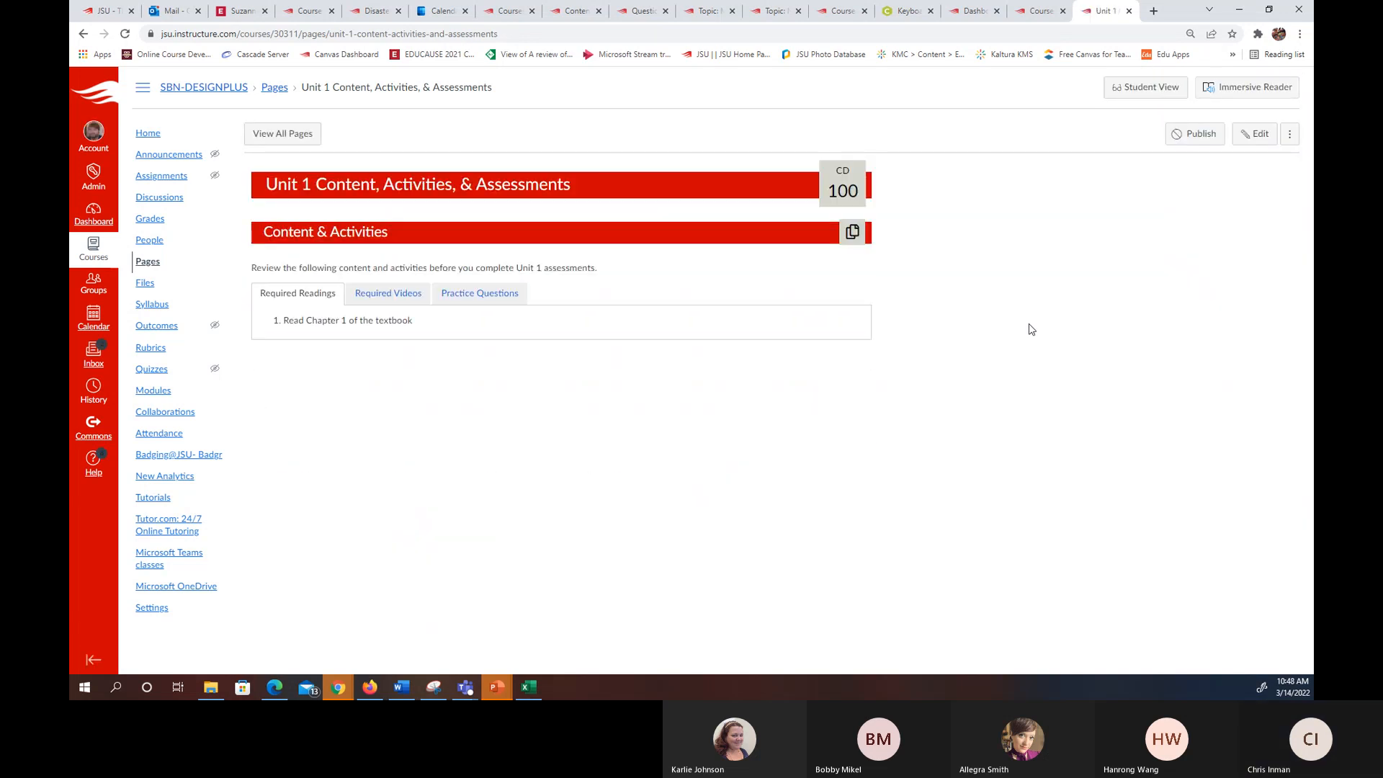
- Switch between the Required Readings, Required Videos and Practice Questions tabs to check their content
left_click(416, 301)
left_click(498, 294)
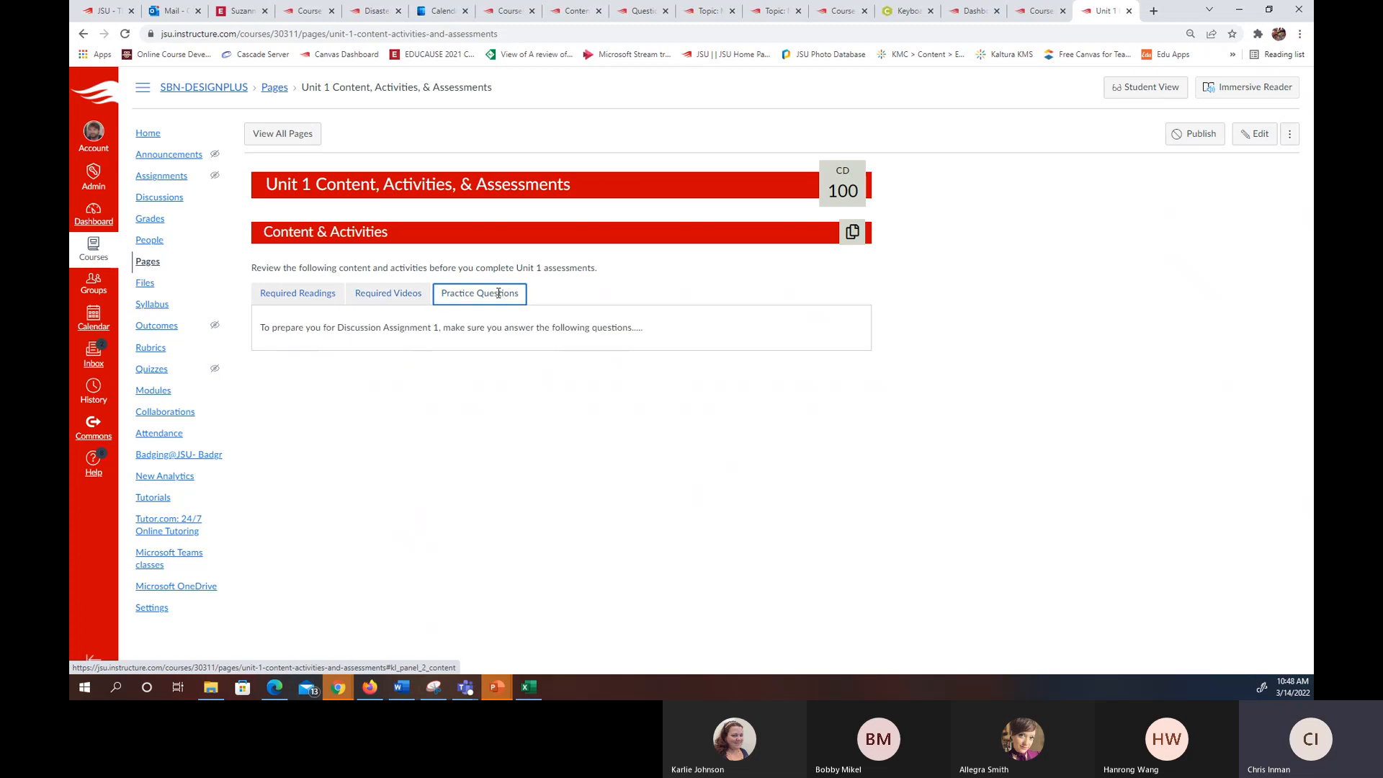
left_click(301, 298)
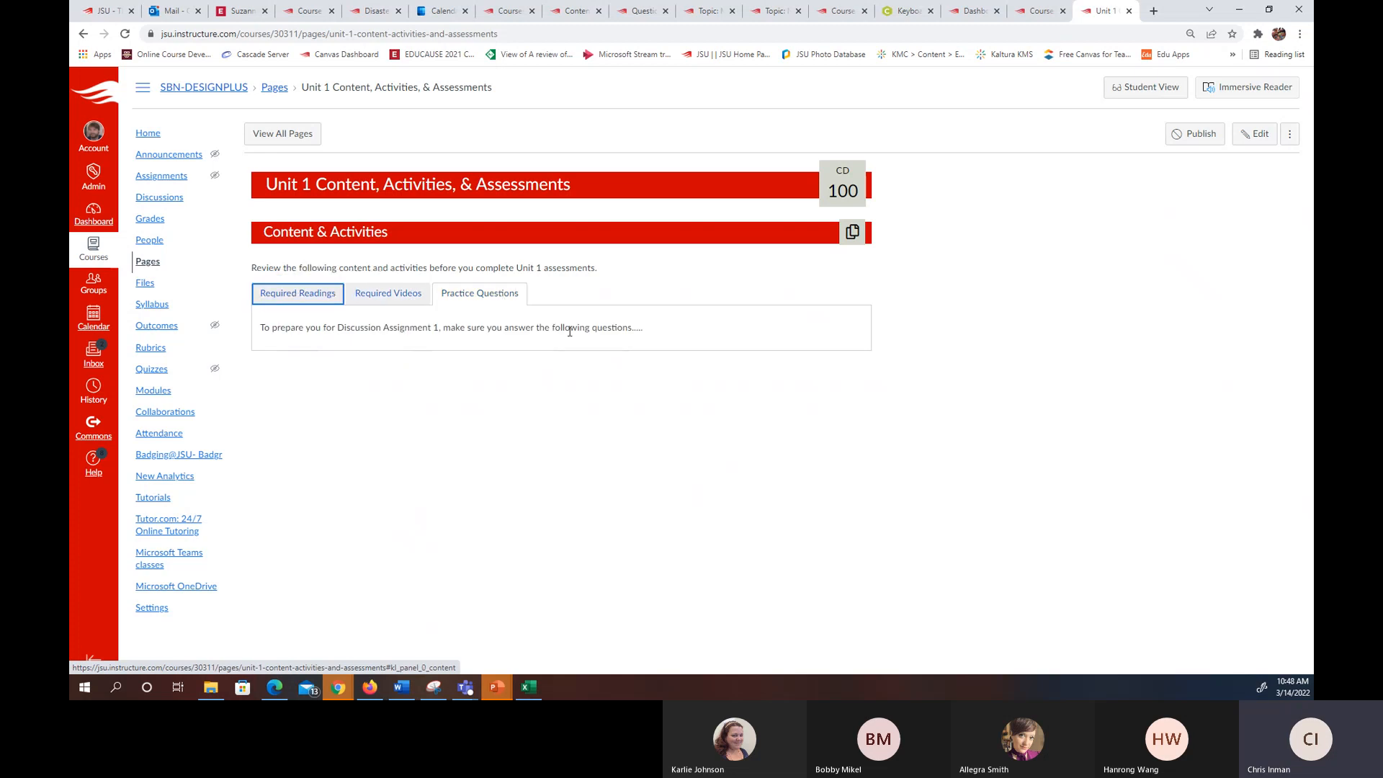
left_click(281, 295)
left_click(374, 294)
left_click(483, 295)
left_click(297, 295)
left_click(479, 296)
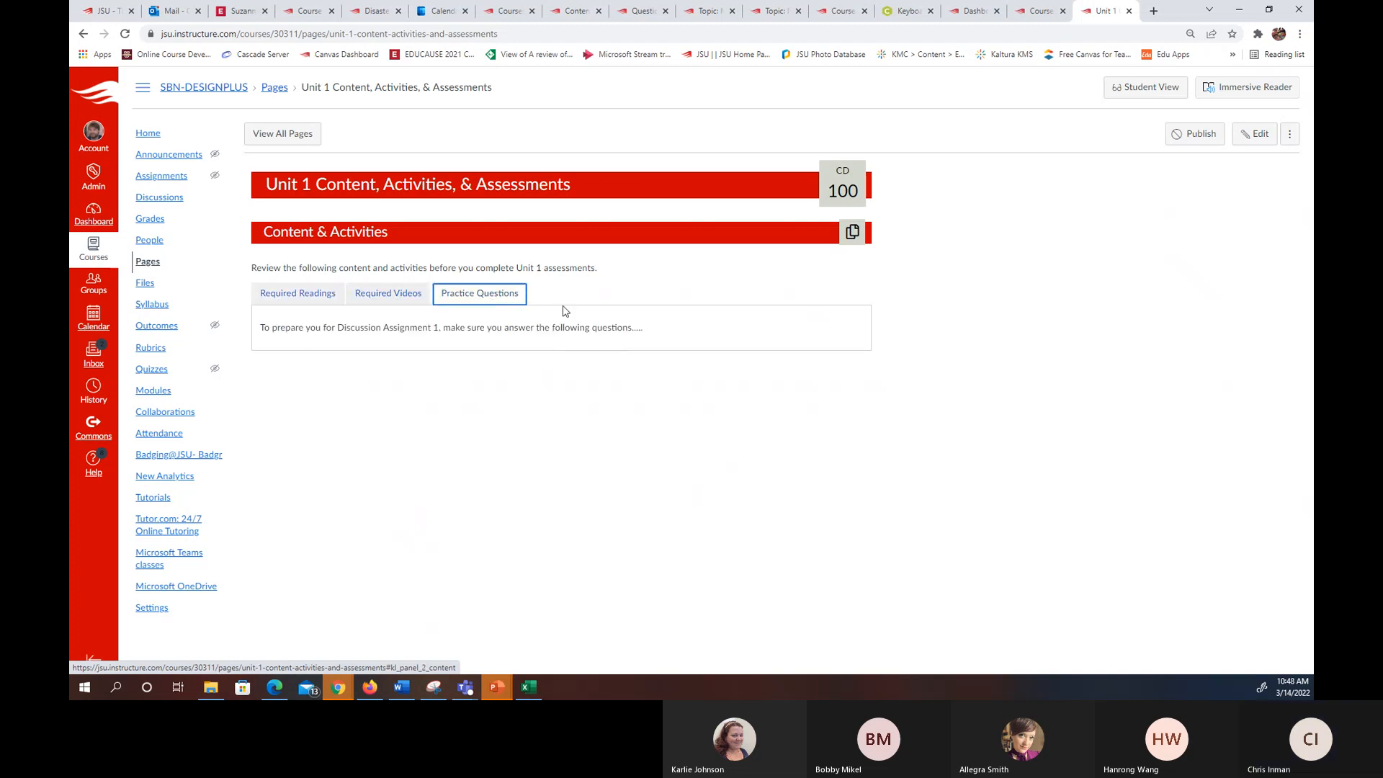
- Add the Assignments block template to the page and replace its description with "Complete Discussion Assignment 1."
left_click(1254, 134)
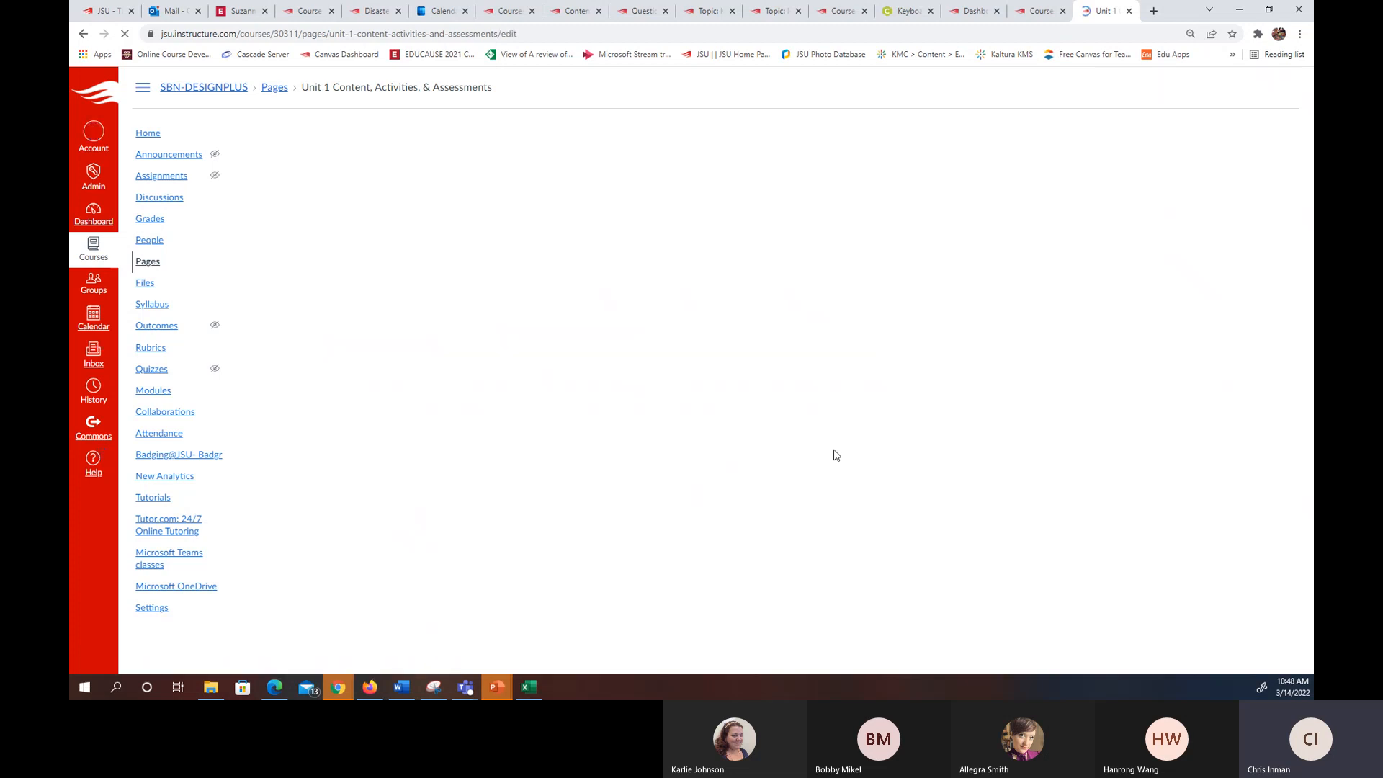
left_click(1259, 85)
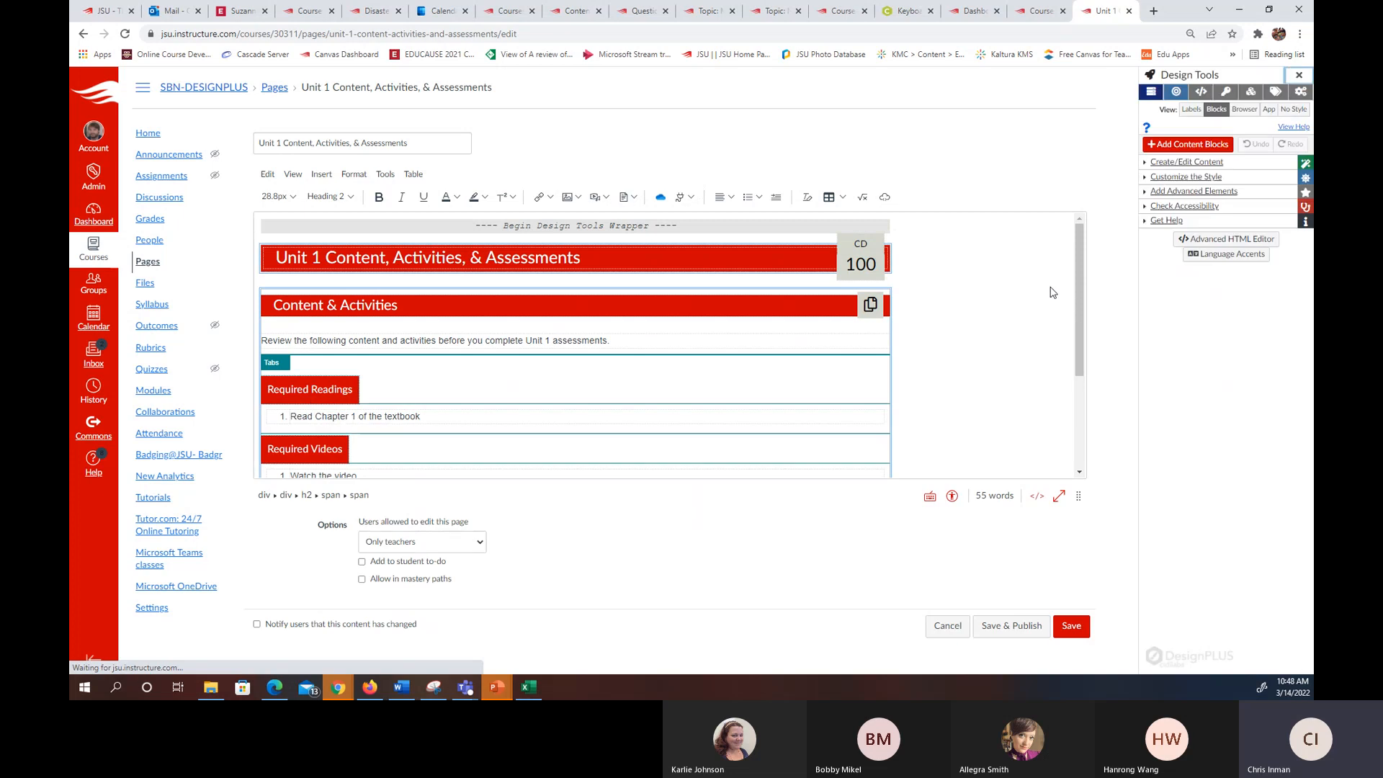
left_click(1152, 161)
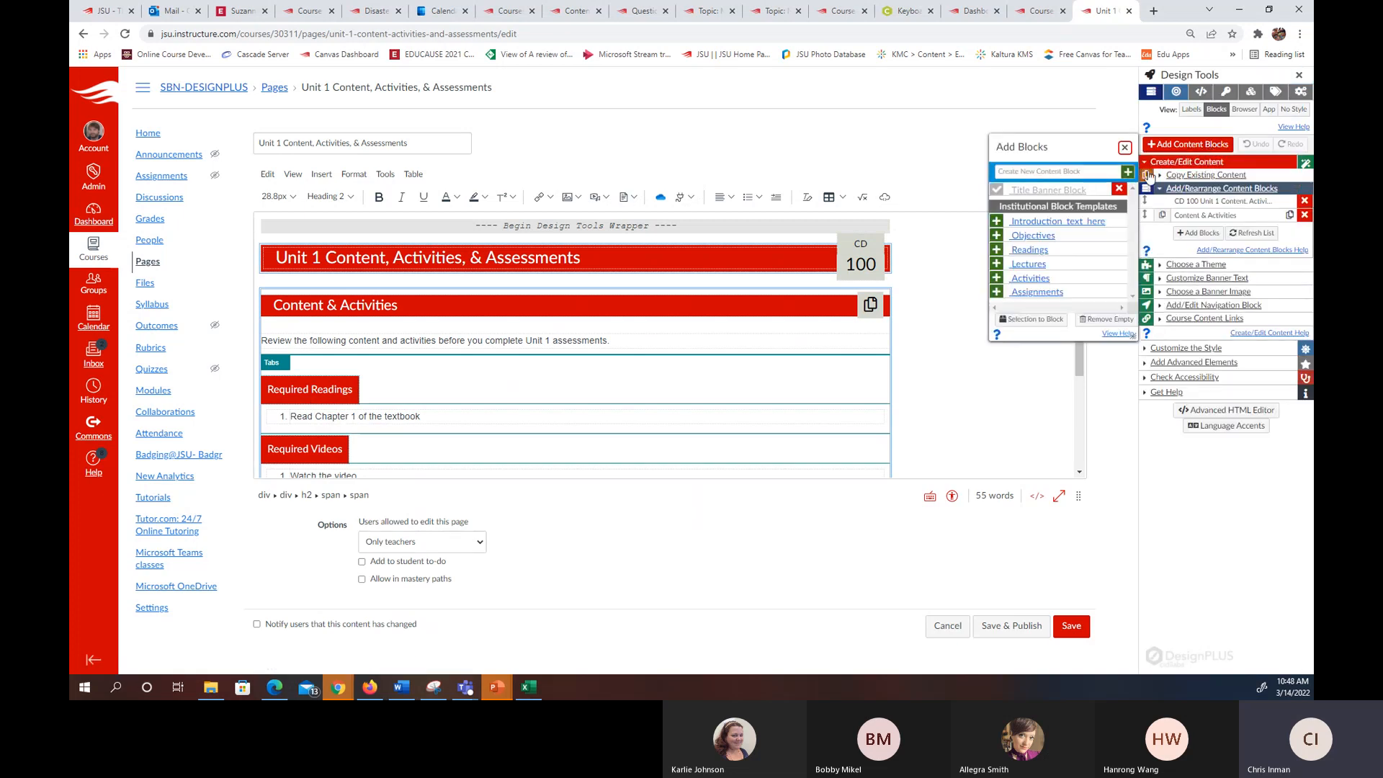
left_click(1062, 291)
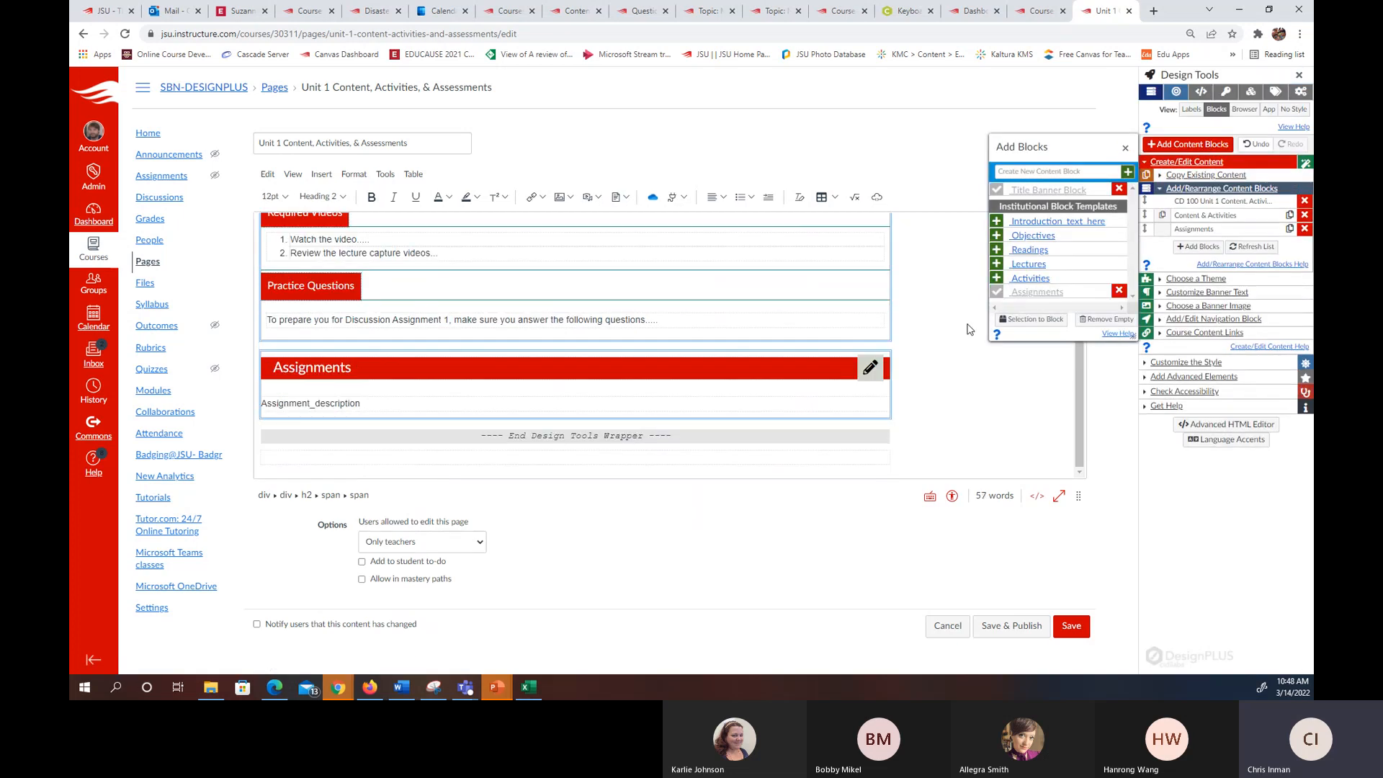
left_click_drag(446, 404, 262, 404)
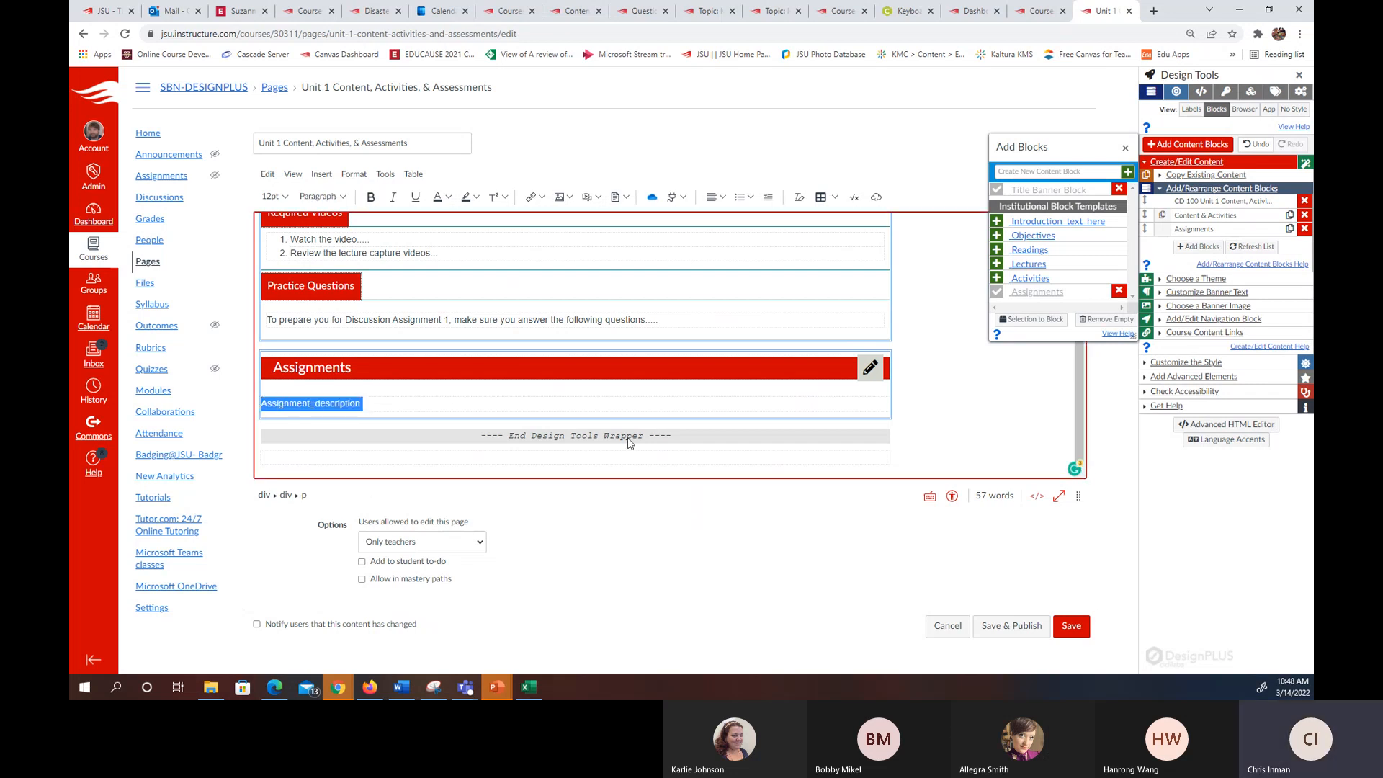
type("Complete Discussion")
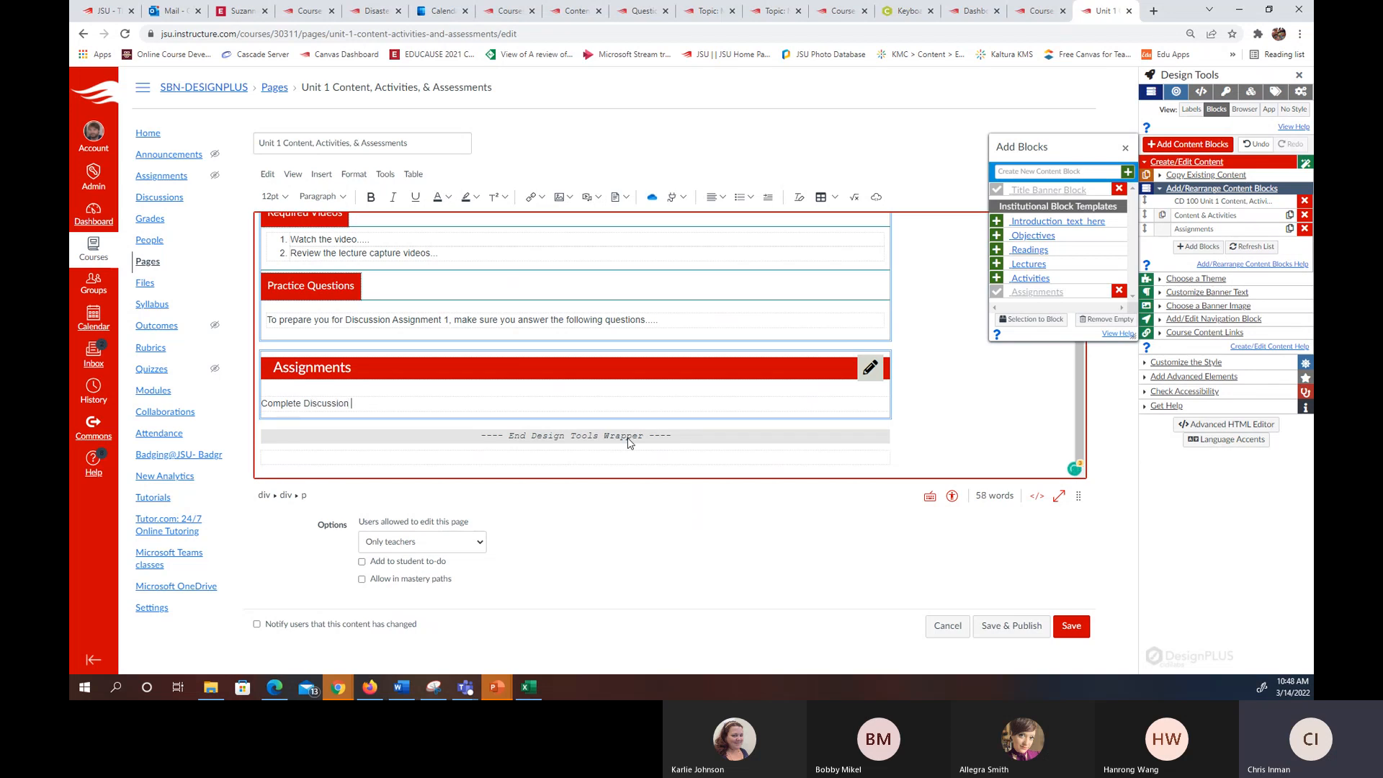
type("Assignment 1.")
- Save and publish the page, then go through its three content tabs to check them
left_click(1071, 626)
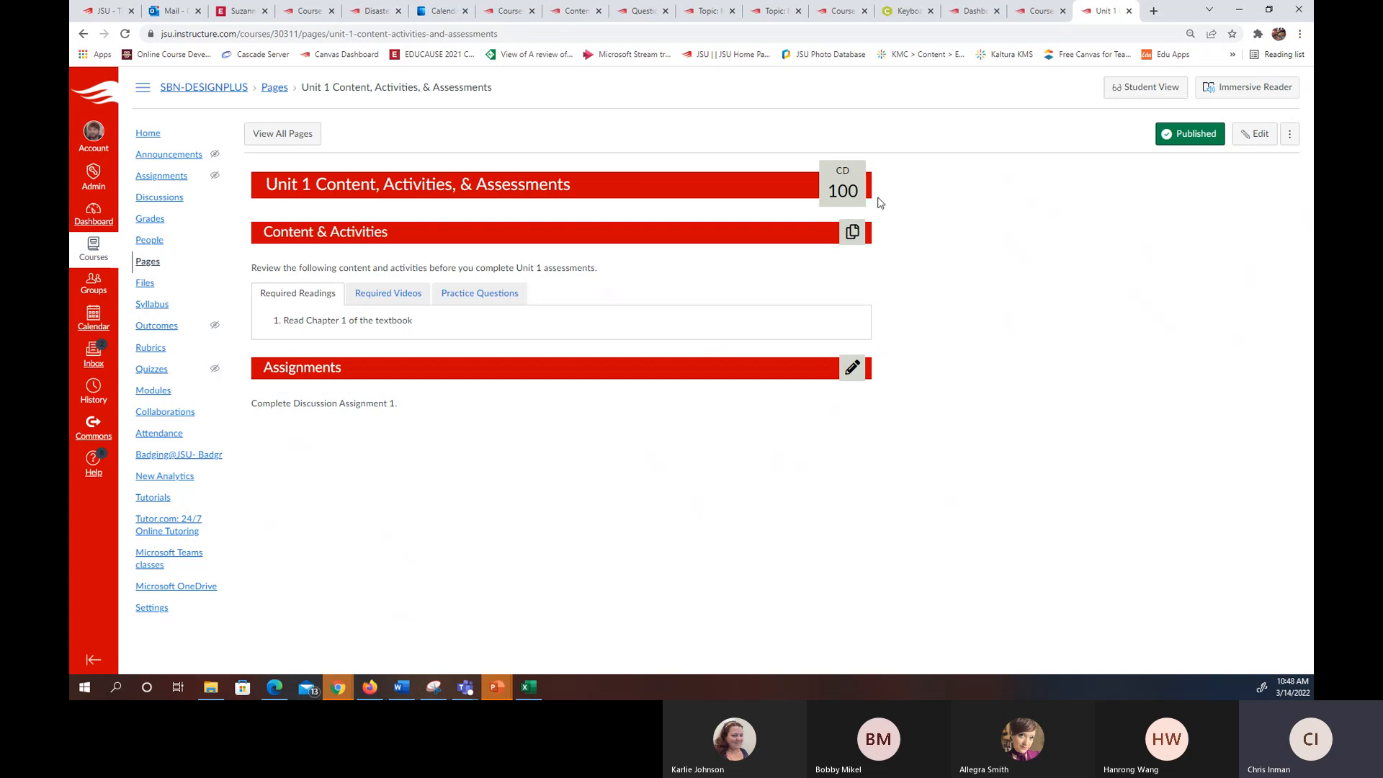
left_click(421, 290)
left_click(451, 294)
left_click(301, 300)
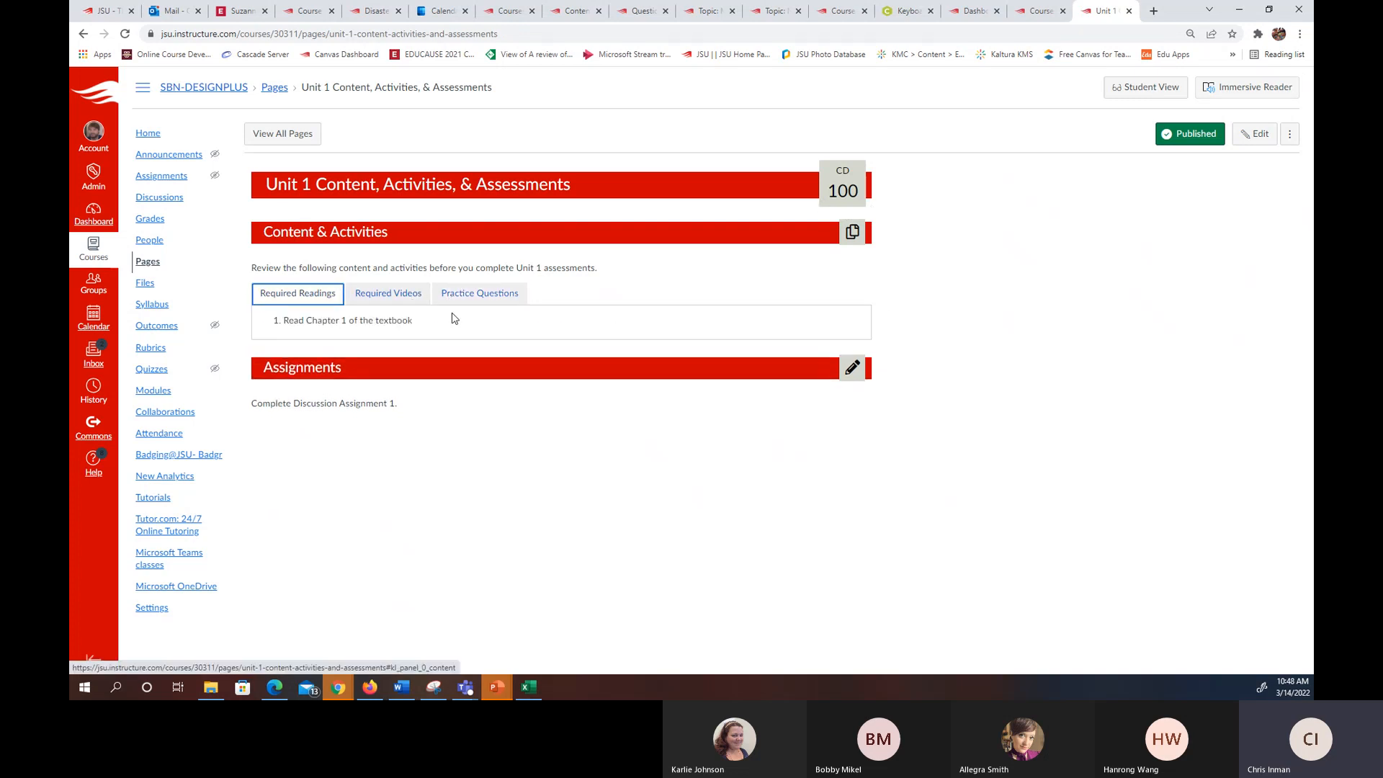
- Review the page's tabbed content by switching repeatedly between Required Readings, Required Videos and Practice Questions
left_click(375, 301)
left_click(477, 294)
left_click(308, 295)
left_click(389, 294)
left_click(489, 296)
left_click(321, 299)
left_click(397, 296)
left_click(475, 296)
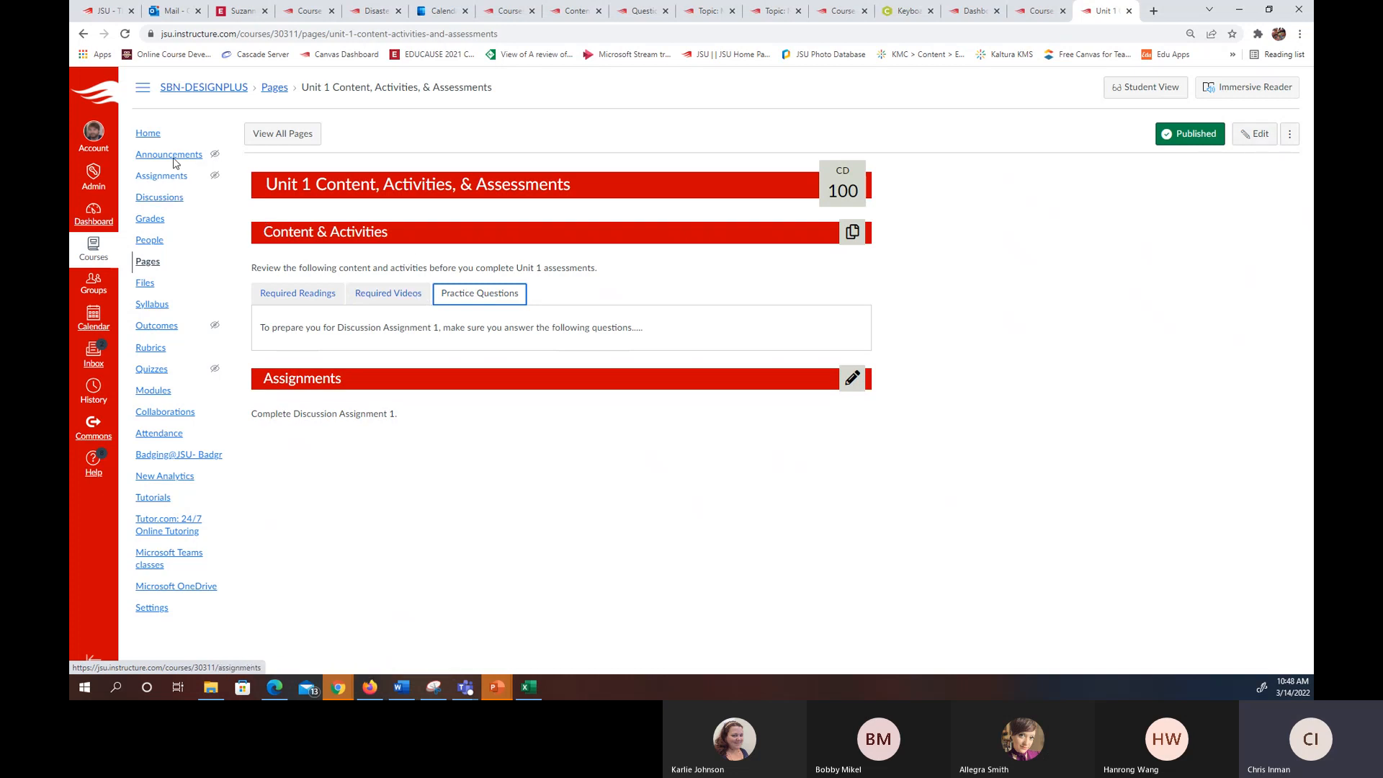
- Add a new module named "Unit 1" to the course
left_click(215, 394)
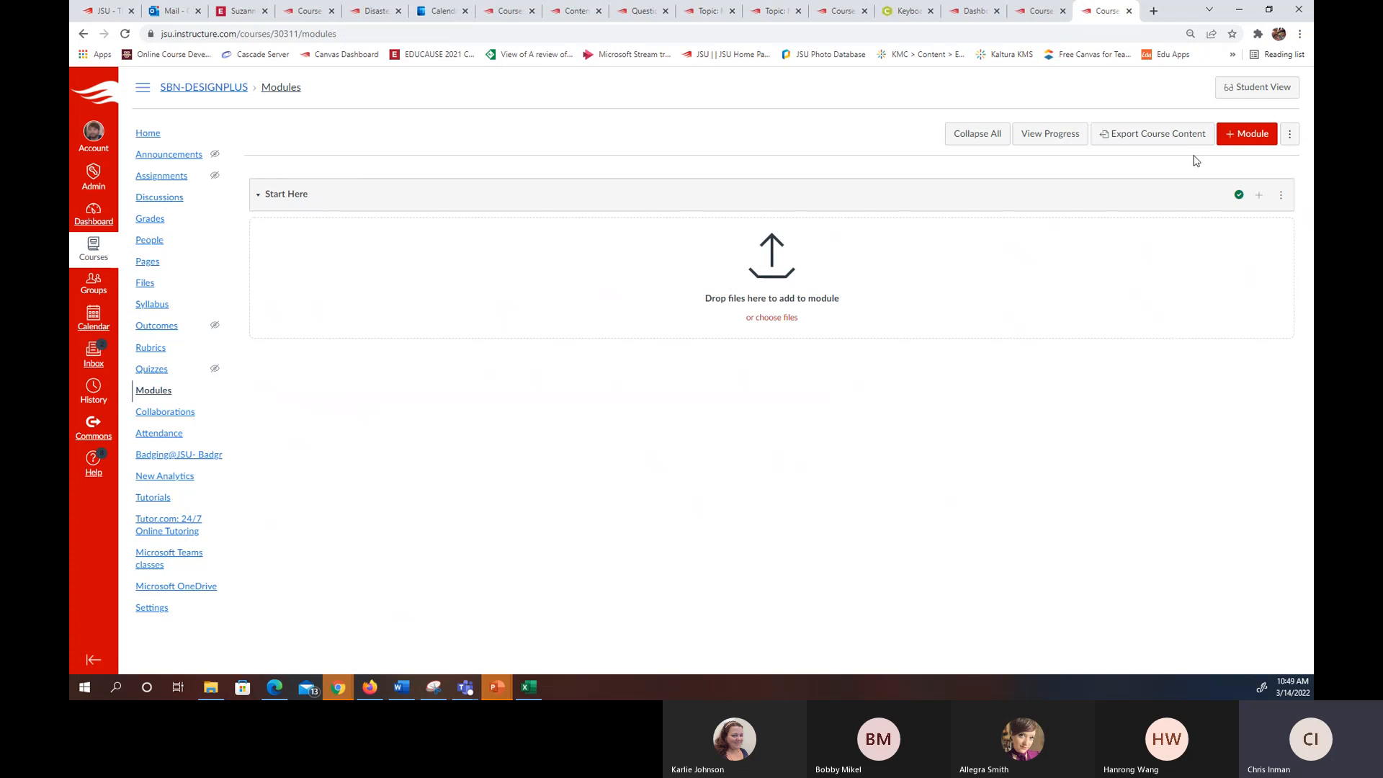
left_click(1236, 137)
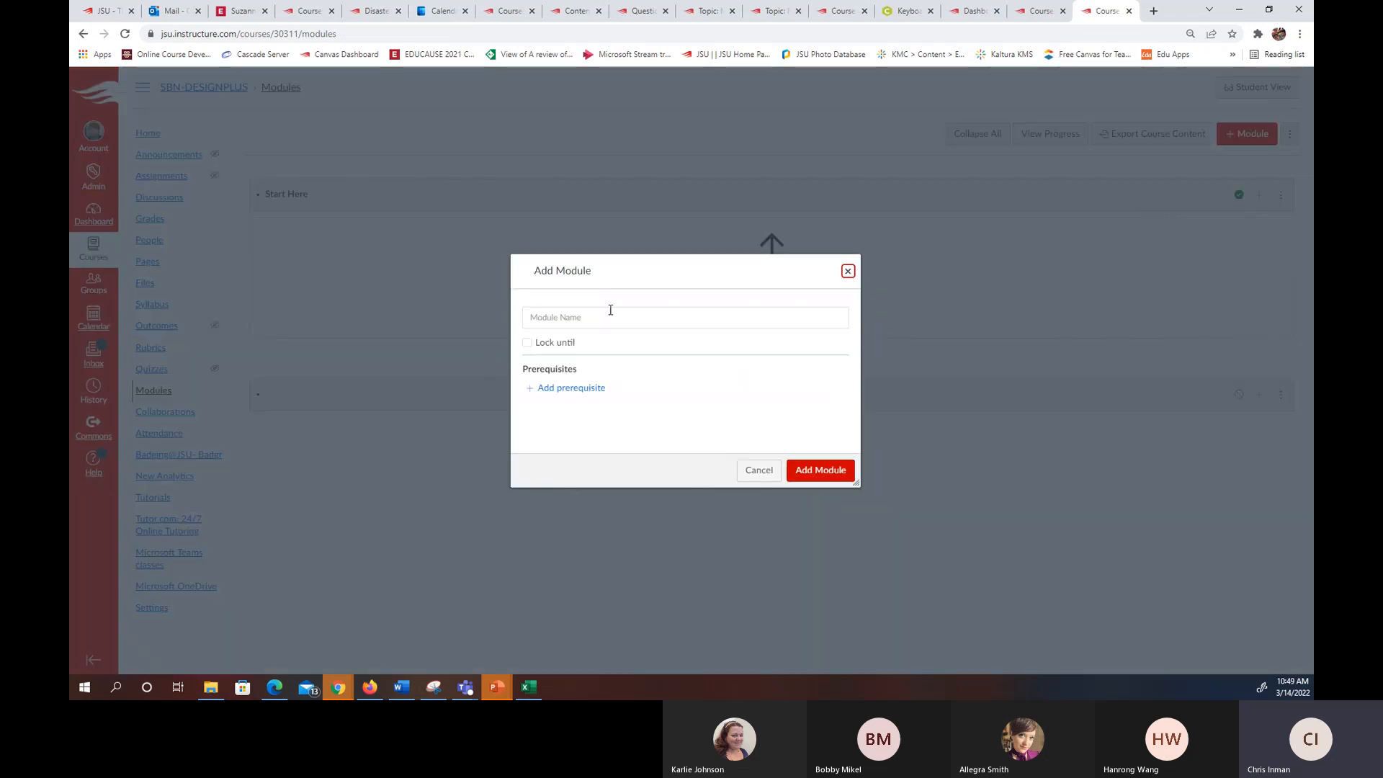
left_click(610, 310)
type("Unit 1")
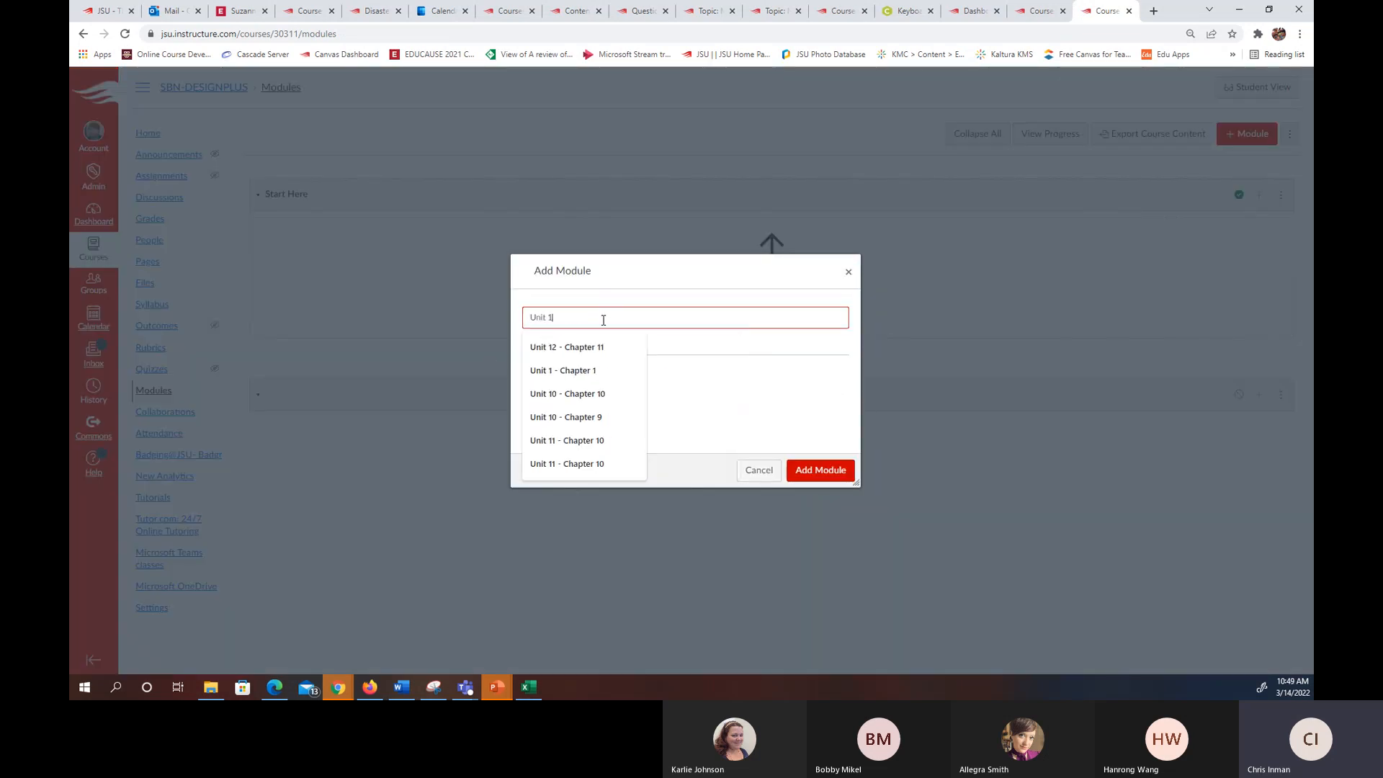
left_click(810, 472)
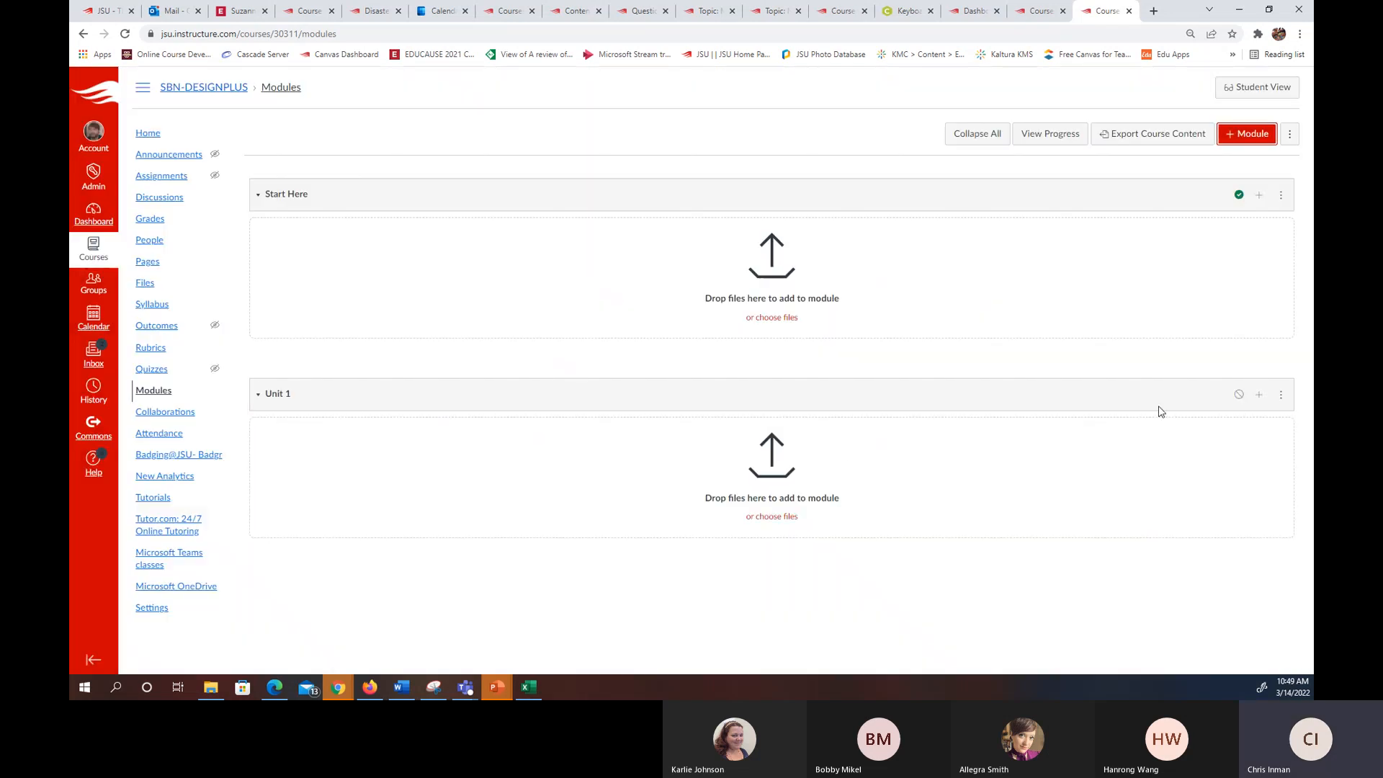
- Add the pages "Demo Unit 1 Introduction Page" and "Unit 1 Content, Activities, & Assessments" to the Unit 1 module
left_click(1258, 395)
left_click(621, 280)
left_click(576, 326)
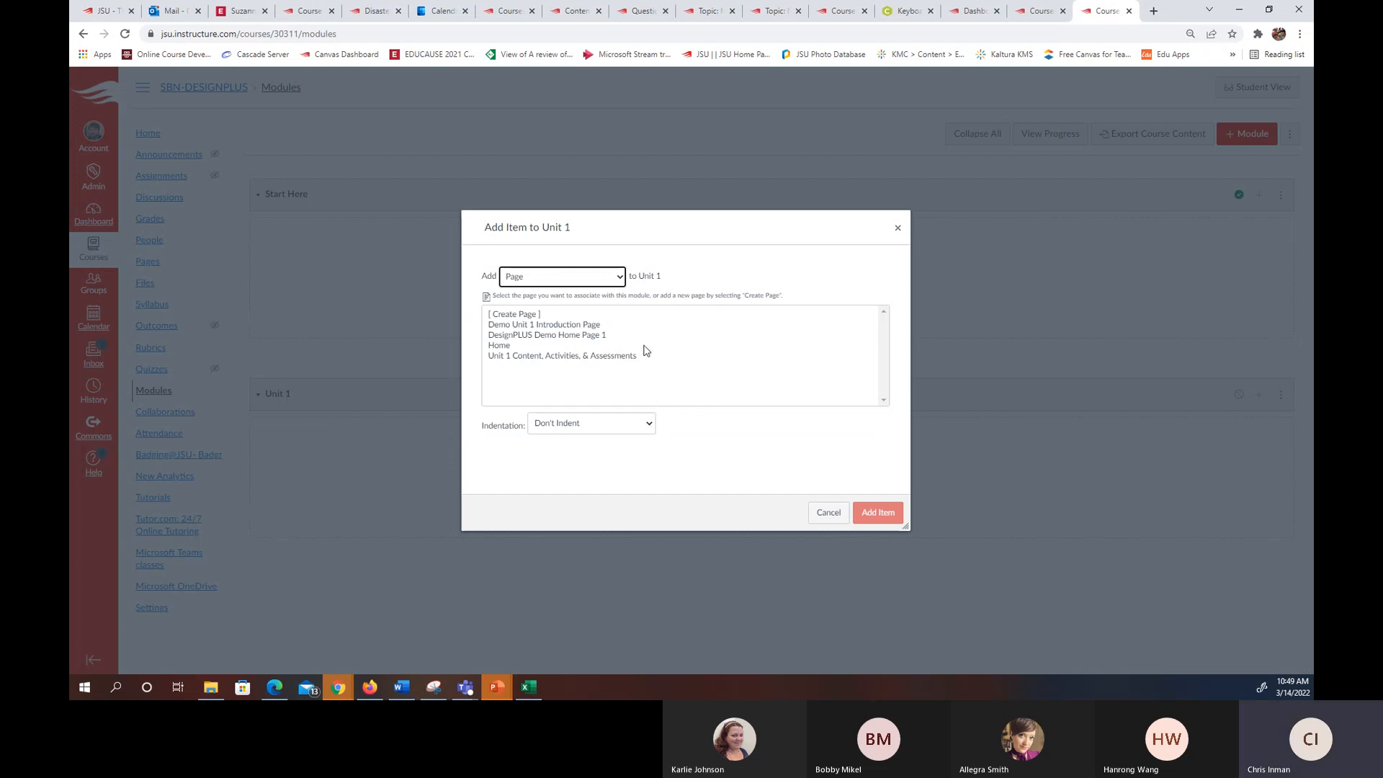
left_click(597, 326)
left_click(626, 361, "ctrl")
left_click(878, 512)
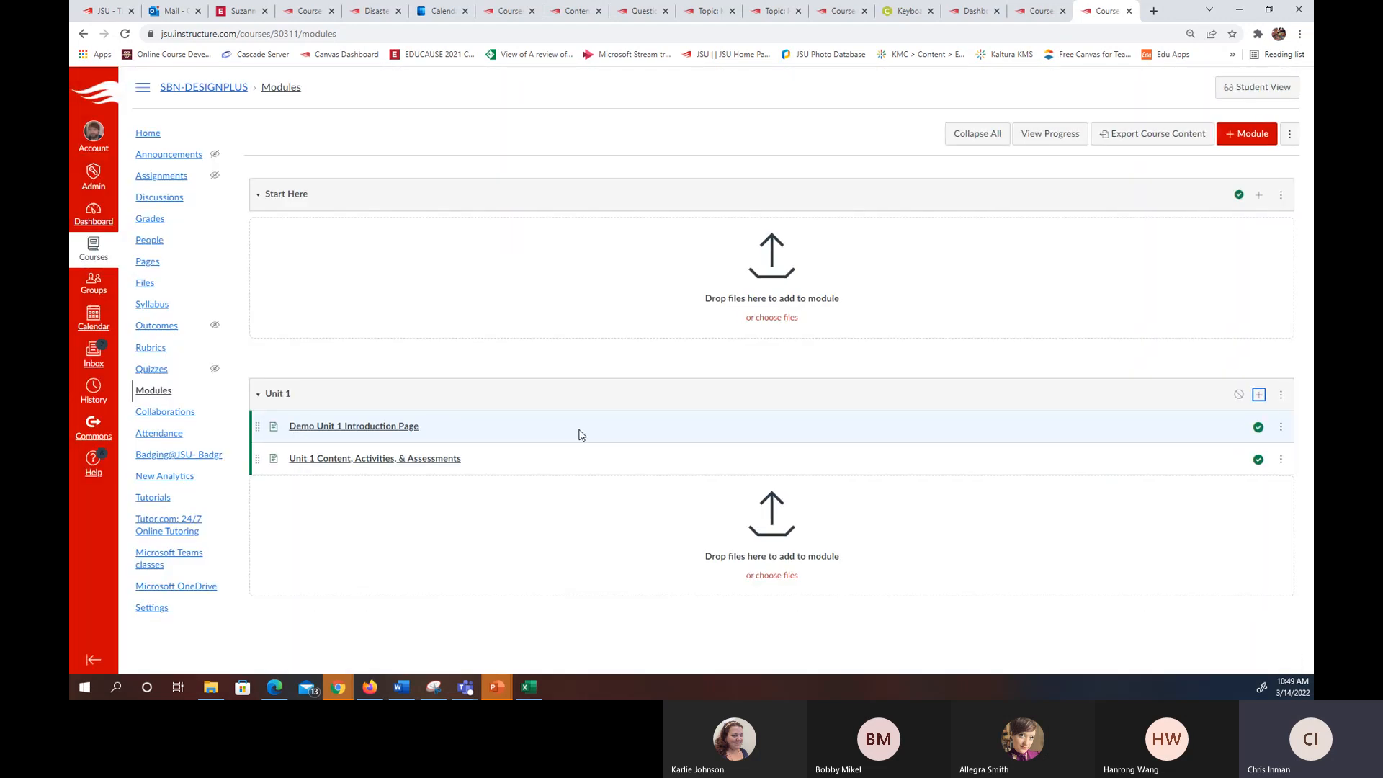
- Indent the "Unit 1 Content, Activities, & Assessments" item one level and publish the Unit 1 module
left_click(1280, 459)
left_click(1257, 487)
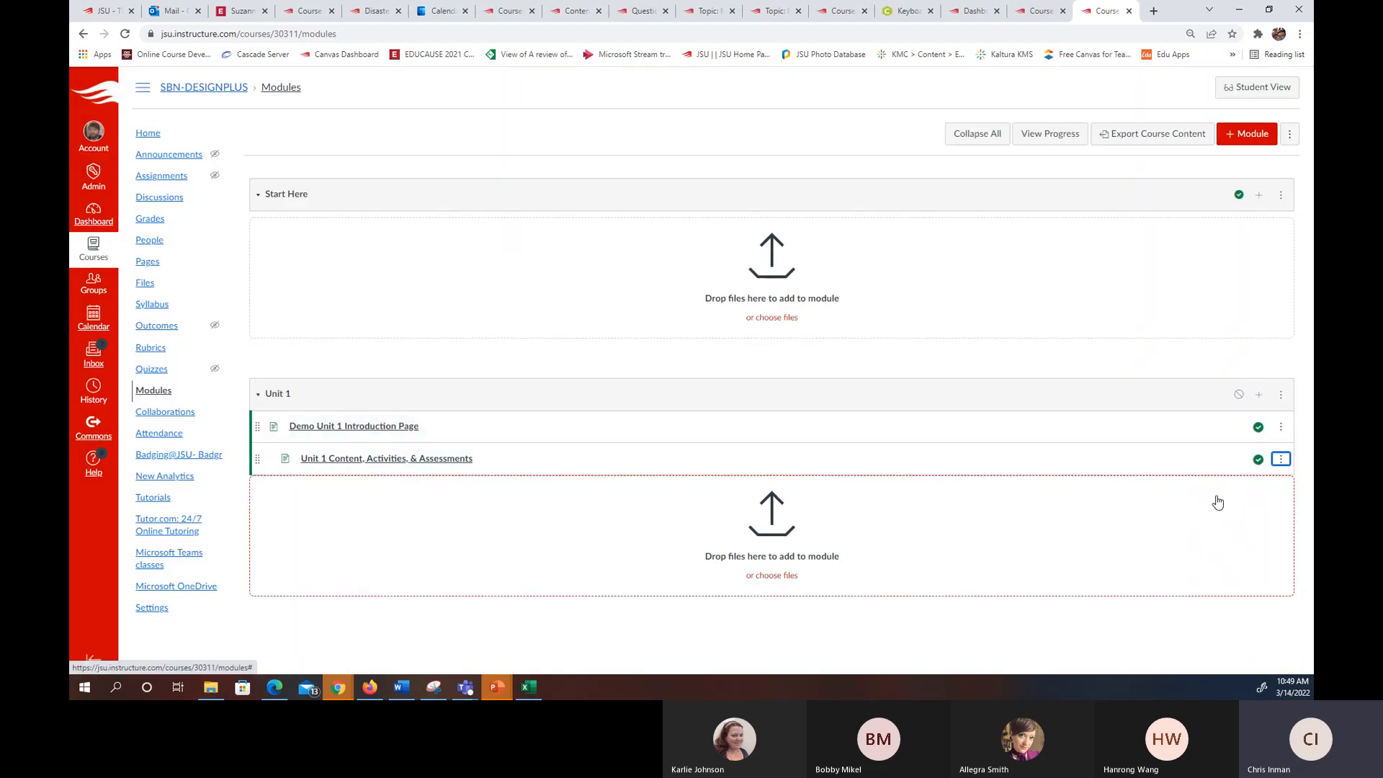
left_click(1239, 394)
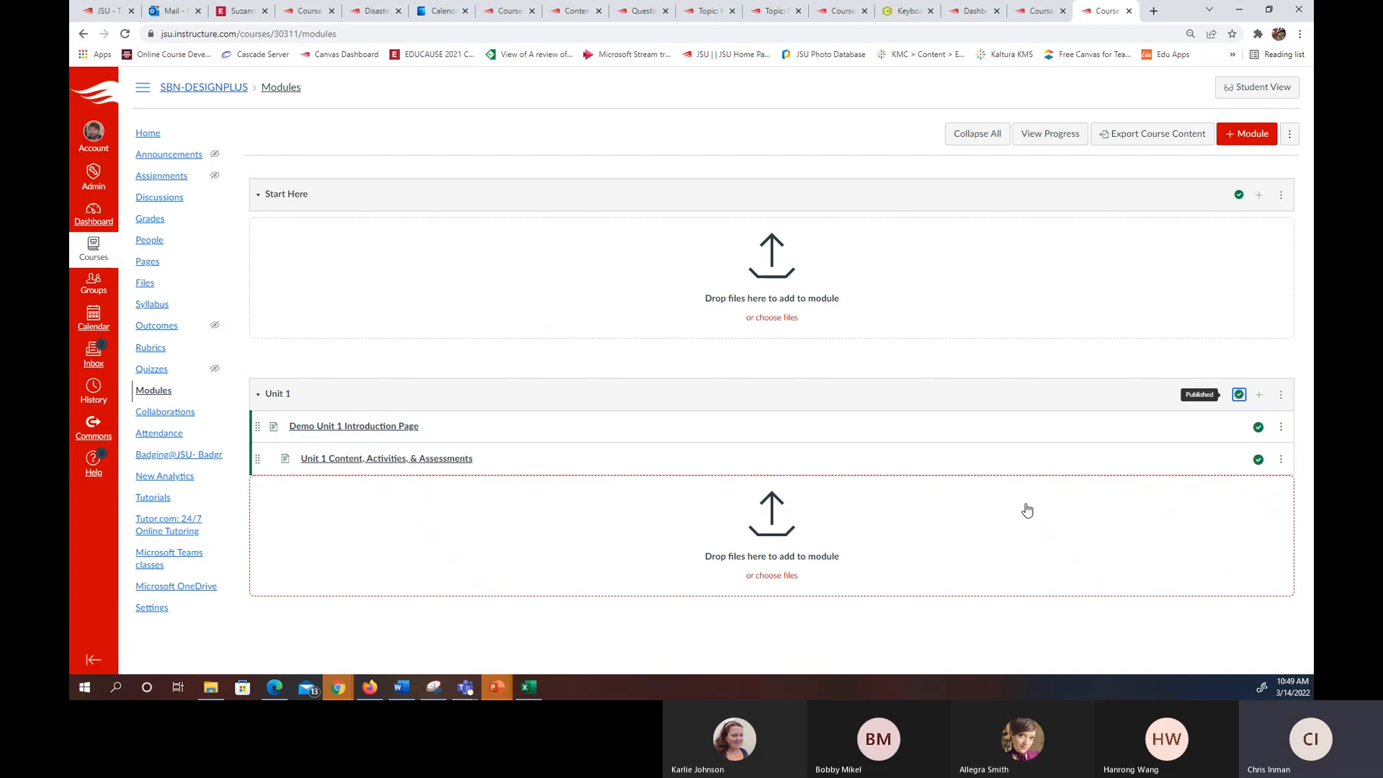
- Open the Demo Unit 1 Introduction Page from the module, look through it, and continue to the module's following page
left_click(358, 427)
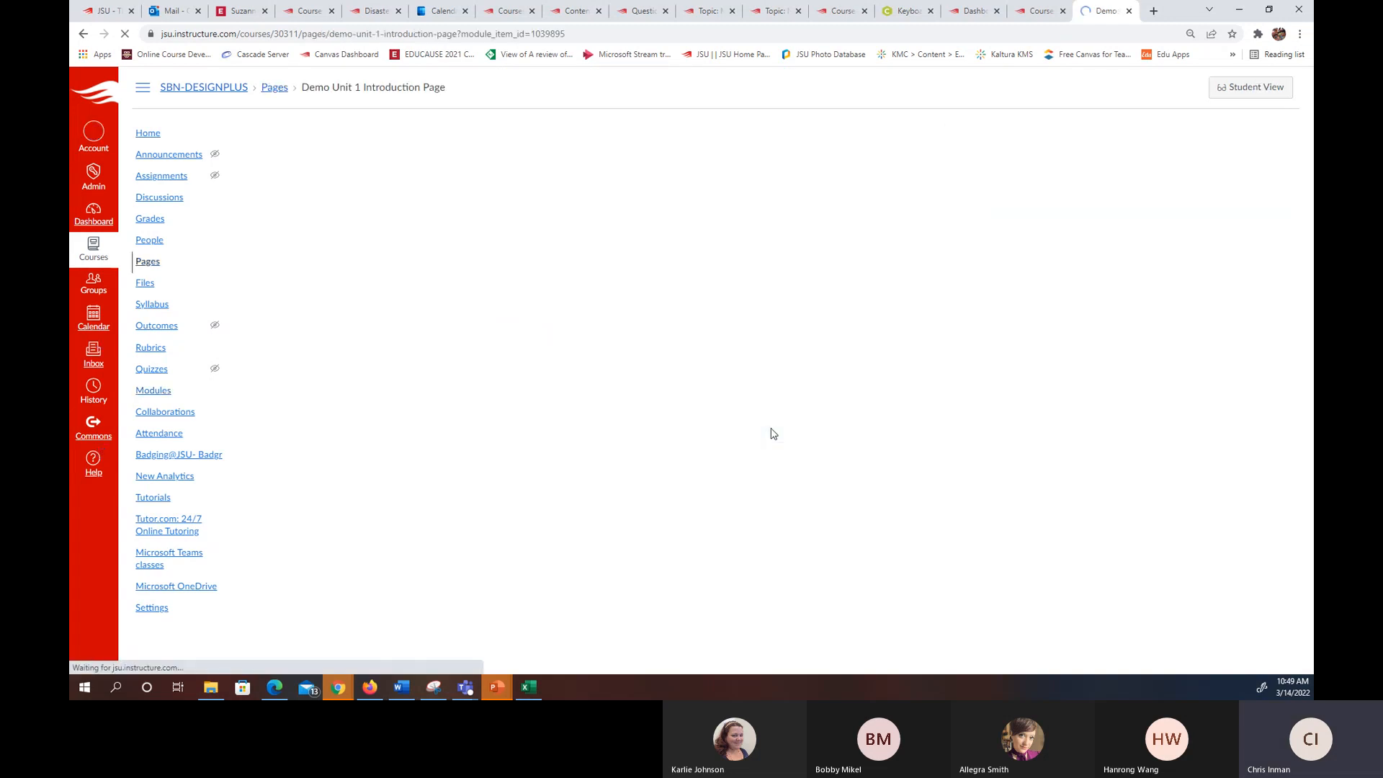
scroll(1037, 471, "down", 2)
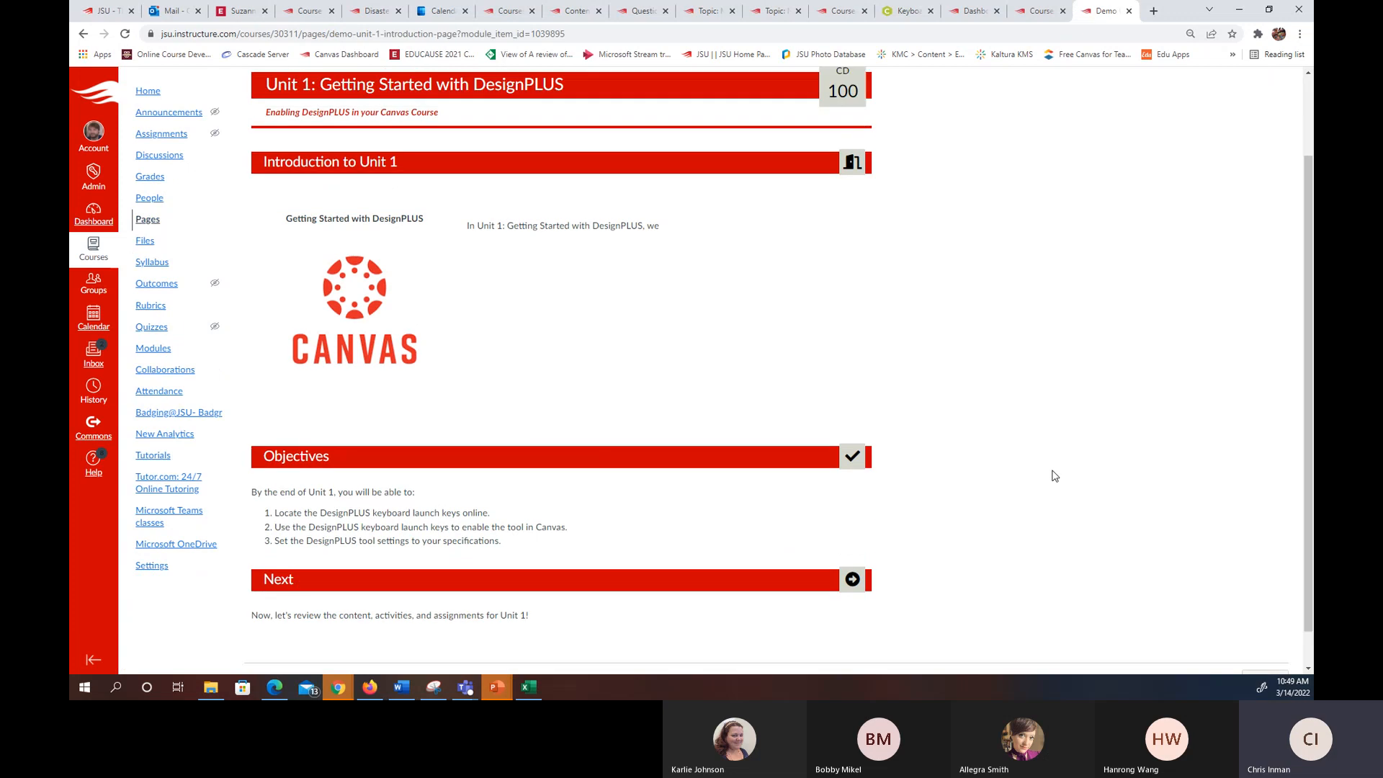
scroll(1055, 476, "up", 2)
scroll(1054, 475, "down", 3)
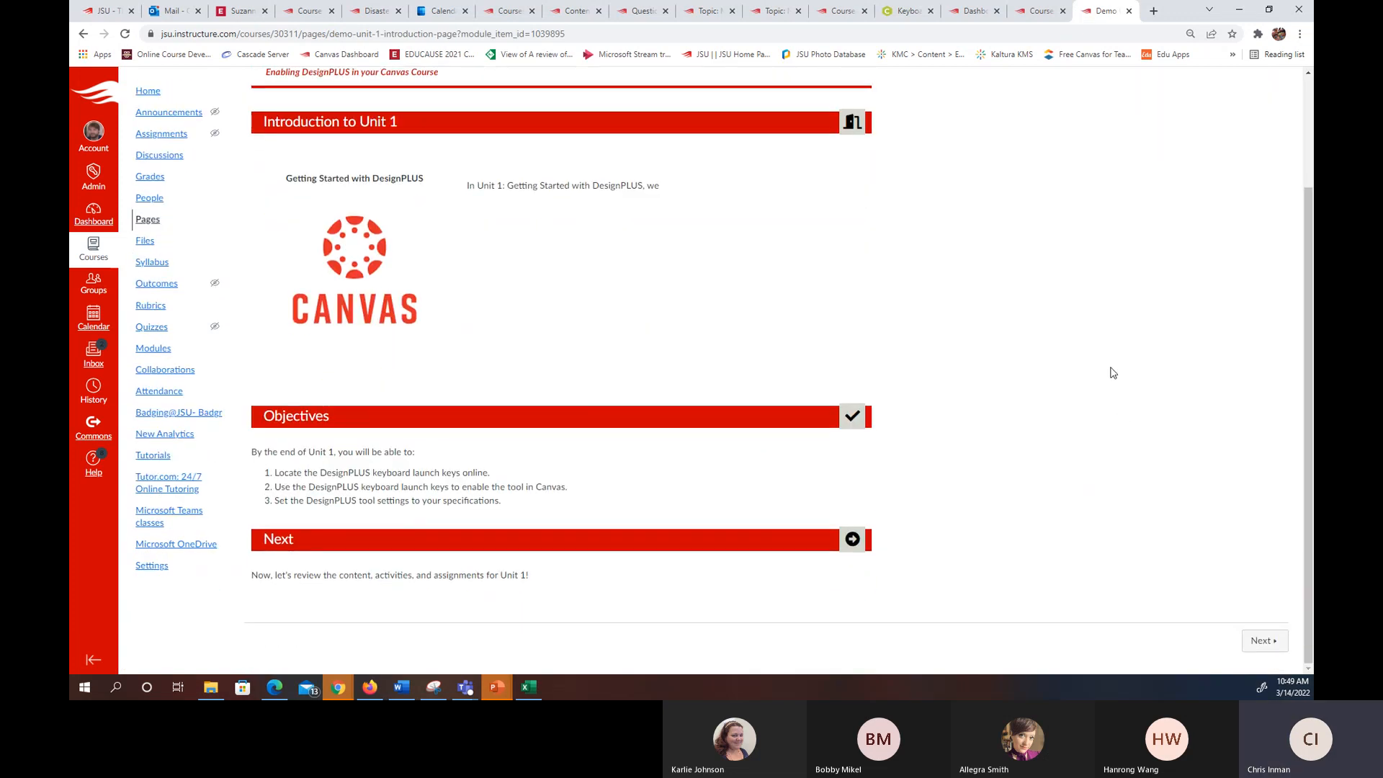
scroll(1113, 372, "up", 3)
scroll(1165, 361, "down", 1)
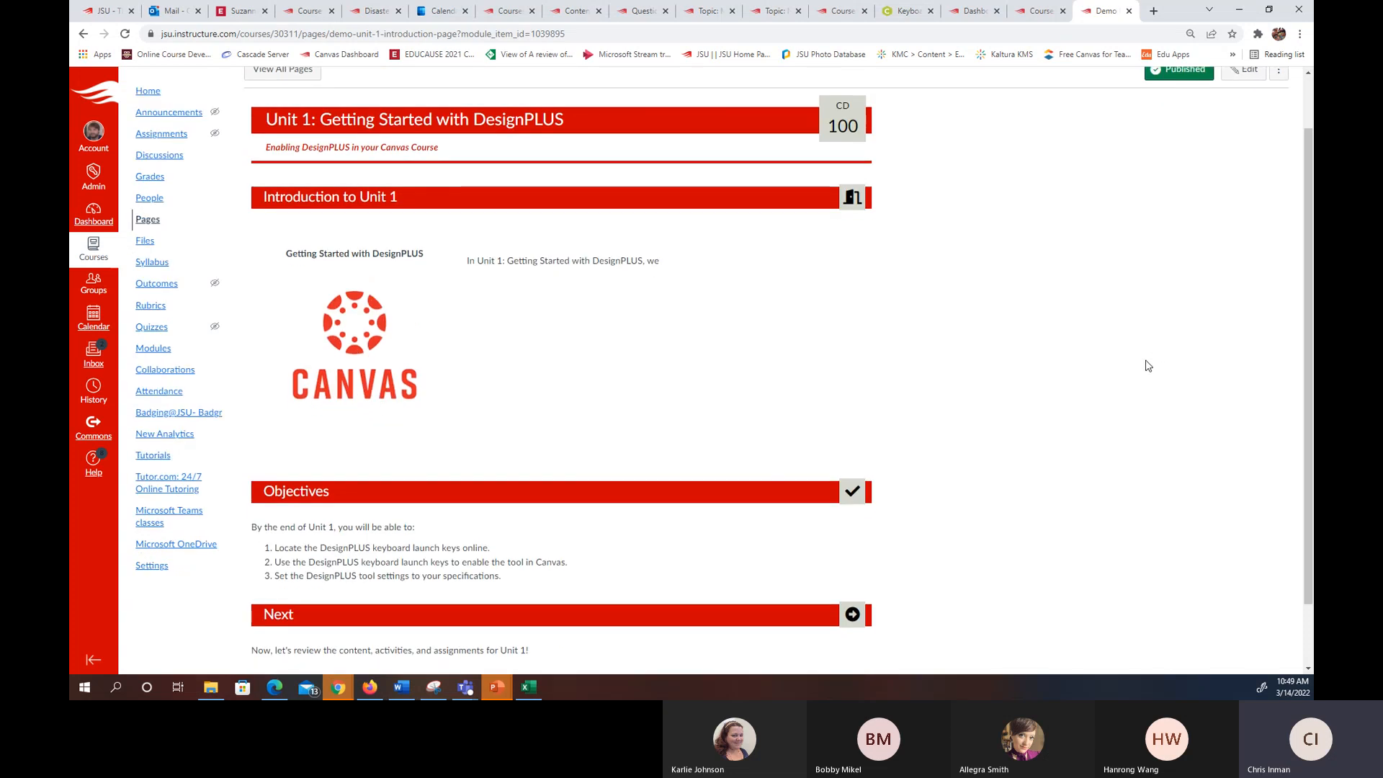
scroll(1147, 366, "down", 1)
left_click(1263, 641)
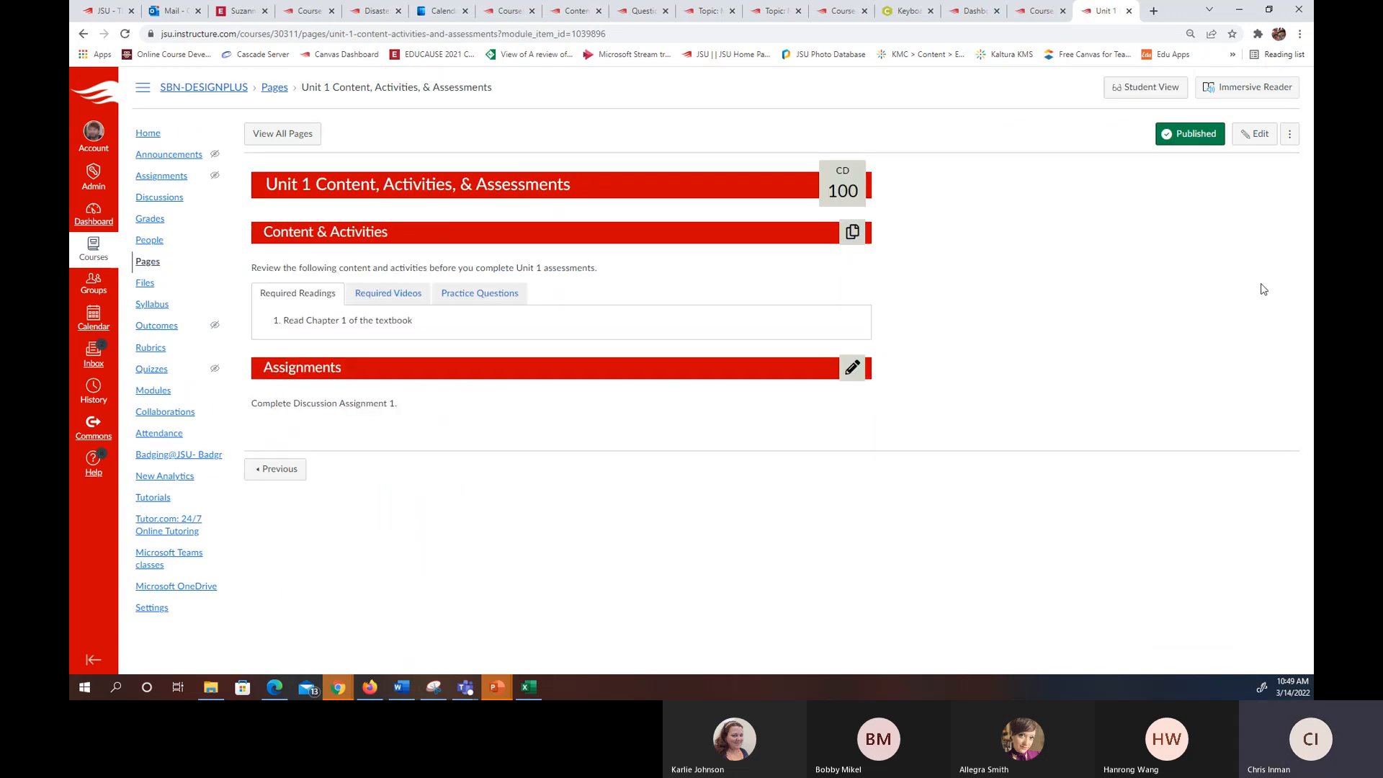
- Insert an Icon Progress Bar/Navigation element below the Assignments block of the Unit 1 content page, and save the page
left_click(1255, 134)
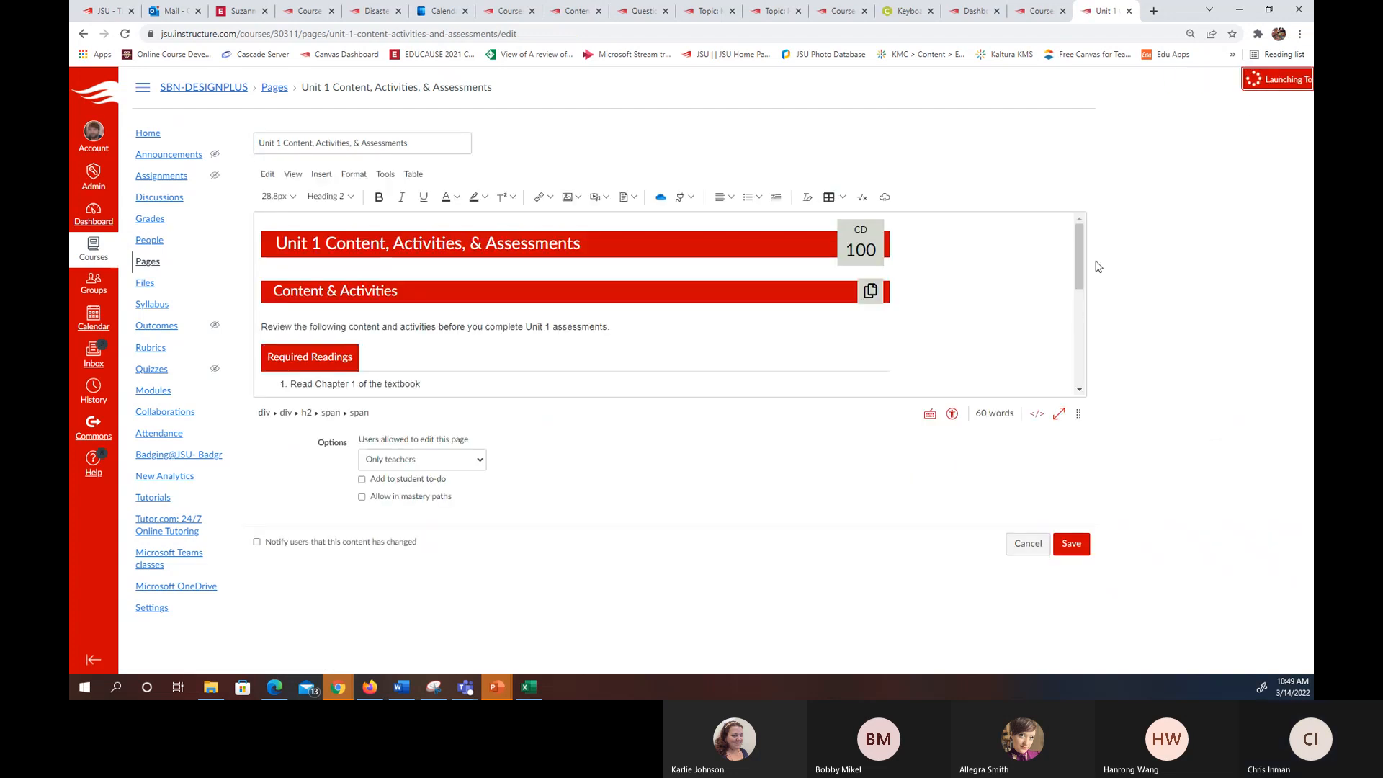
left_click_drag(1079, 248, 1074, 432)
left_click(348, 457)
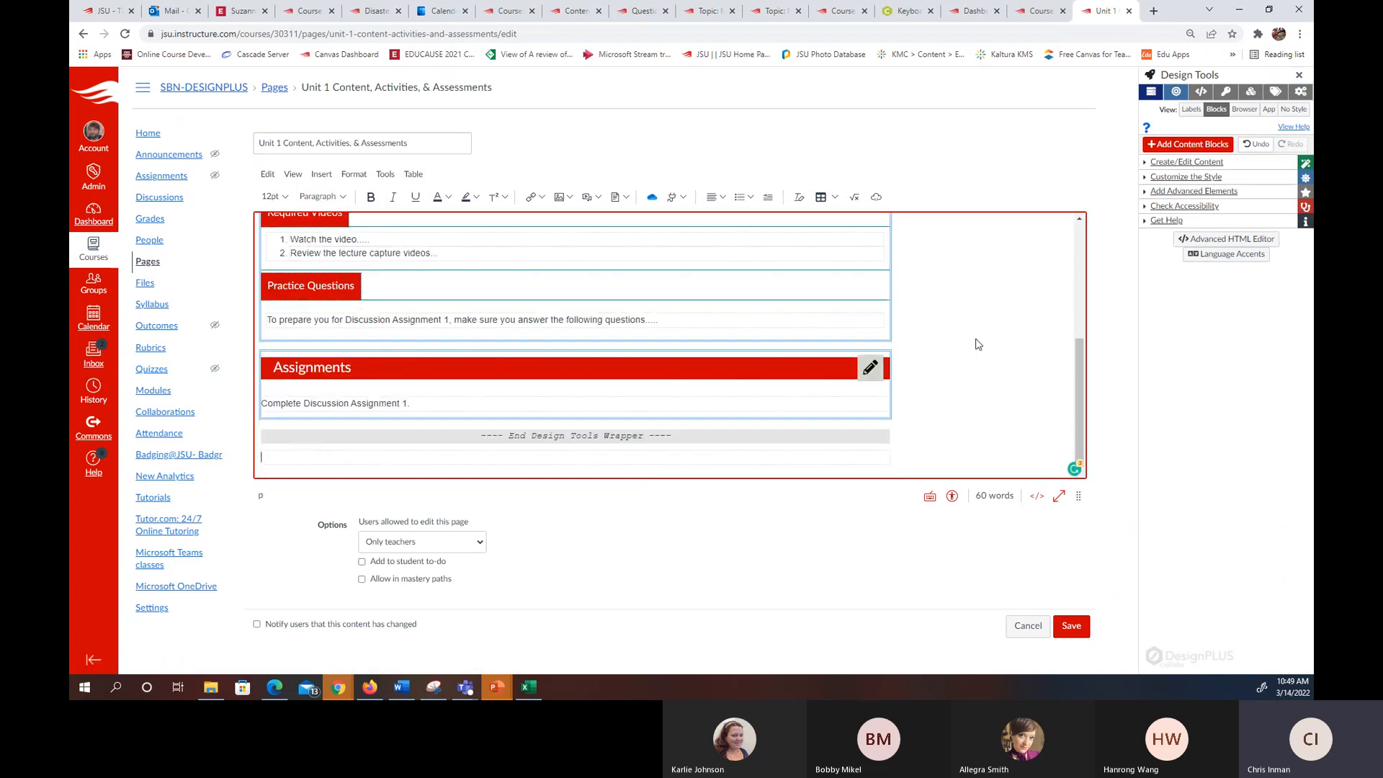
left_click(1195, 192)
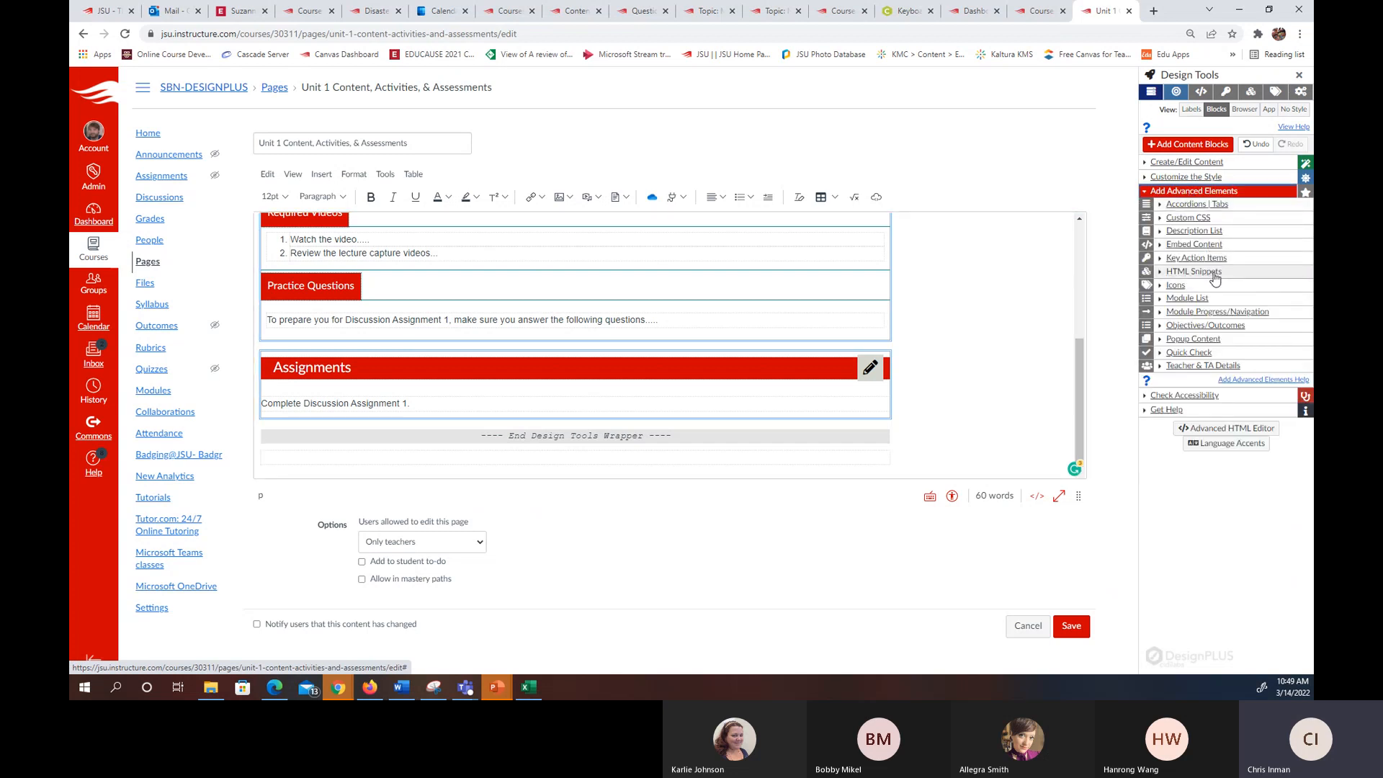
left_click(1253, 316)
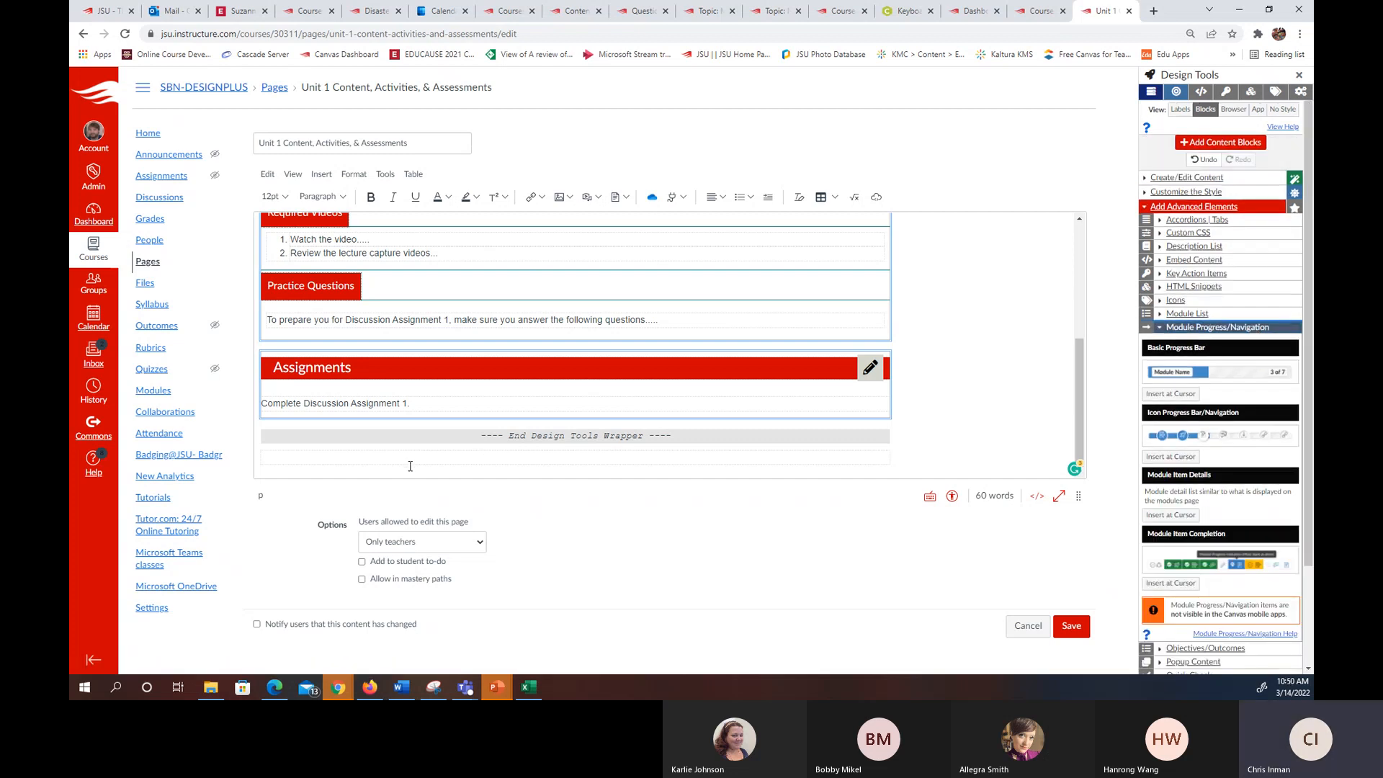
left_click(319, 462)
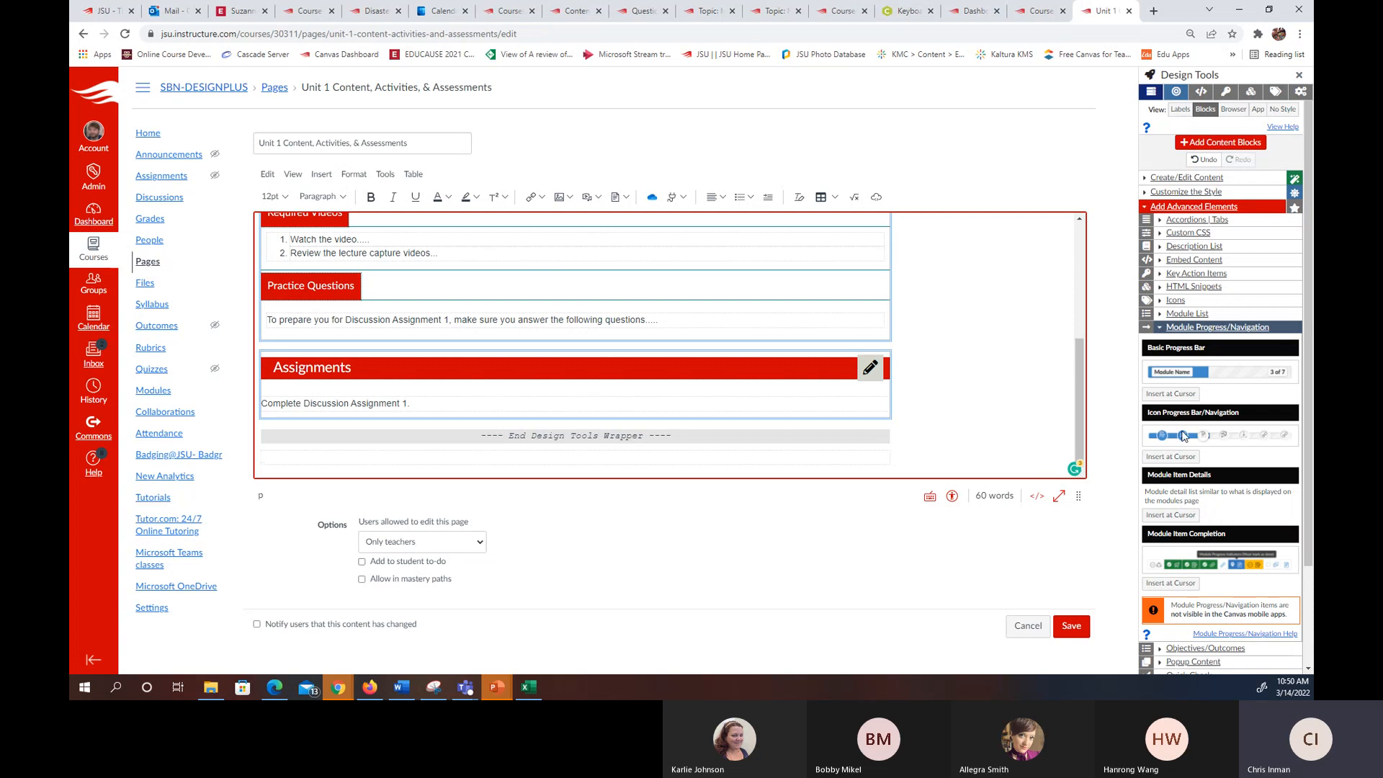
left_click(1173, 457)
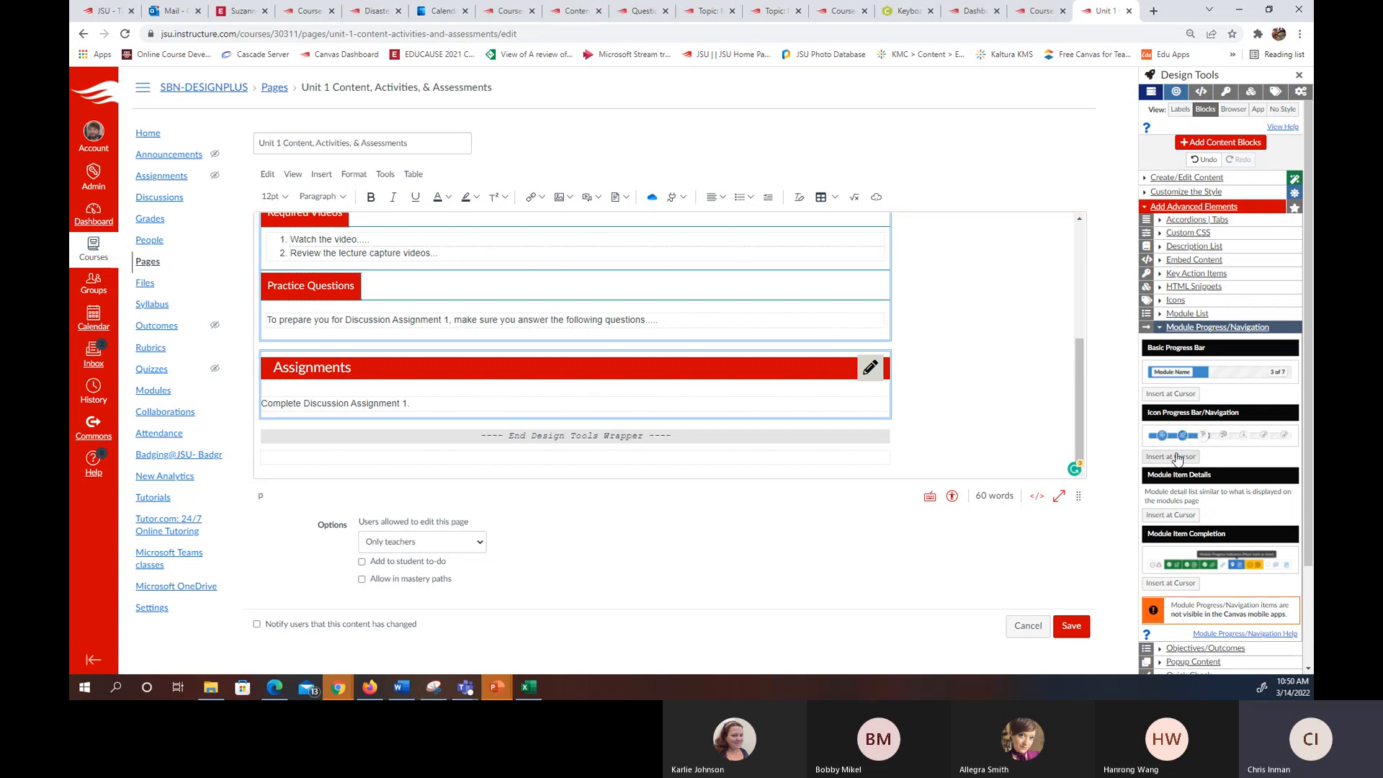
left_click(1071, 628)
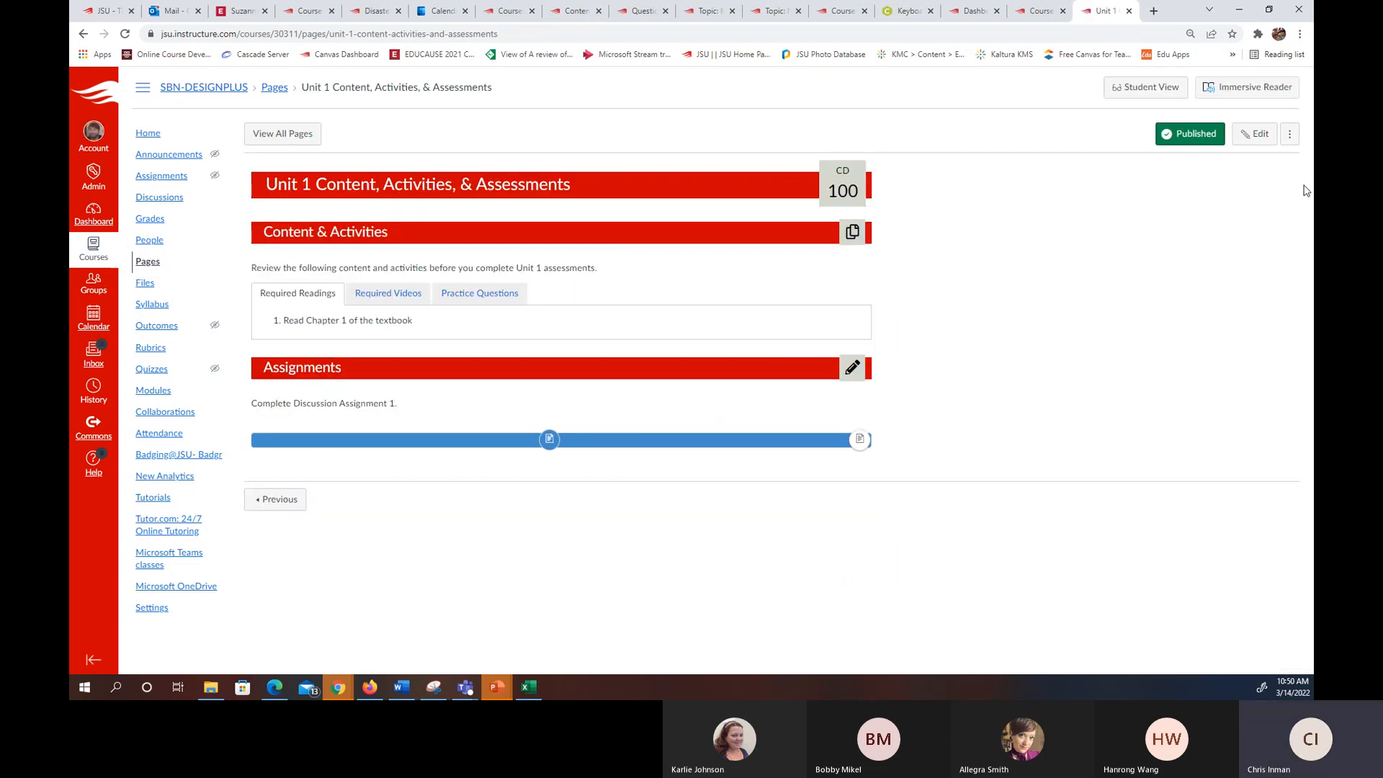
- Insert a Module Item Details element at the end of the Demo Unit 1 Introduction Page, save it, and check the page
left_click(274, 499)
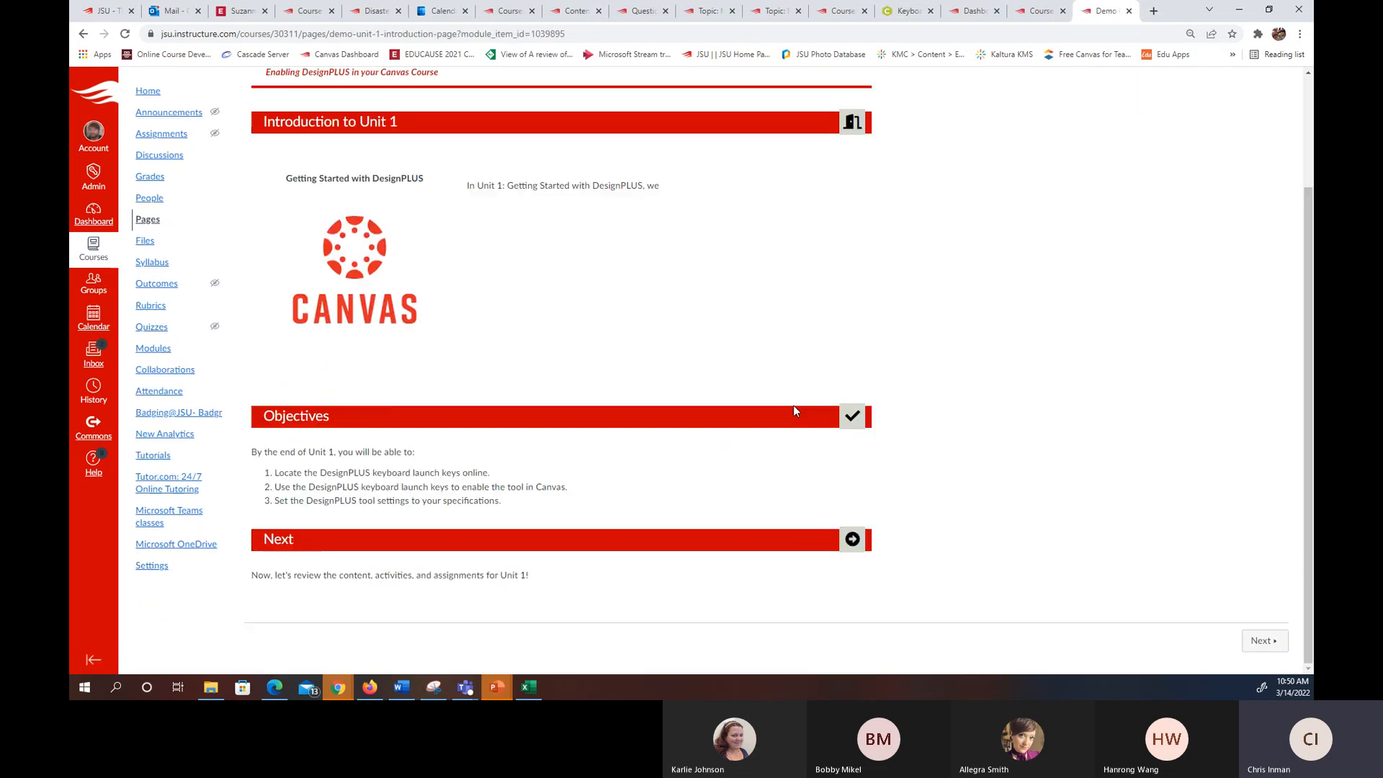
left_click(1241, 136)
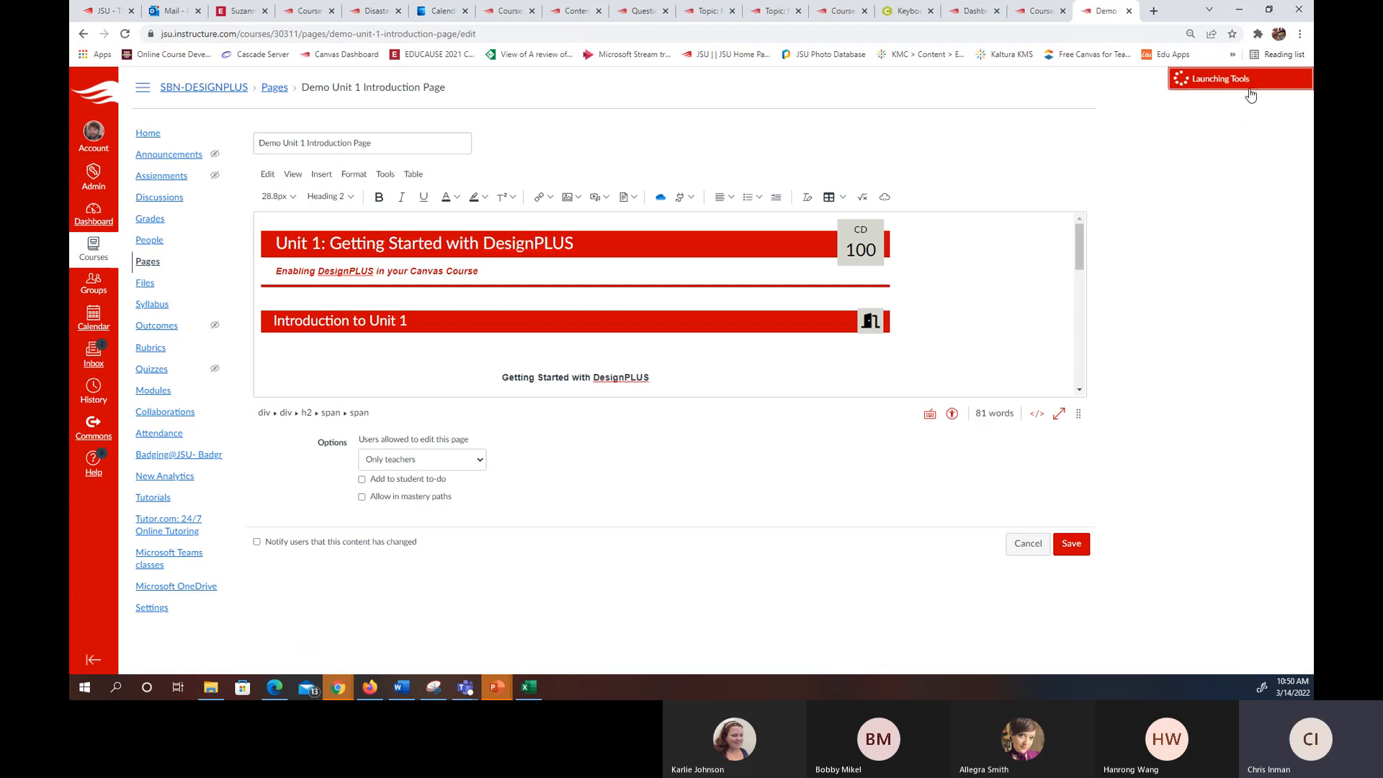
left_click_drag(1077, 252, 1053, 427)
left_click(715, 456)
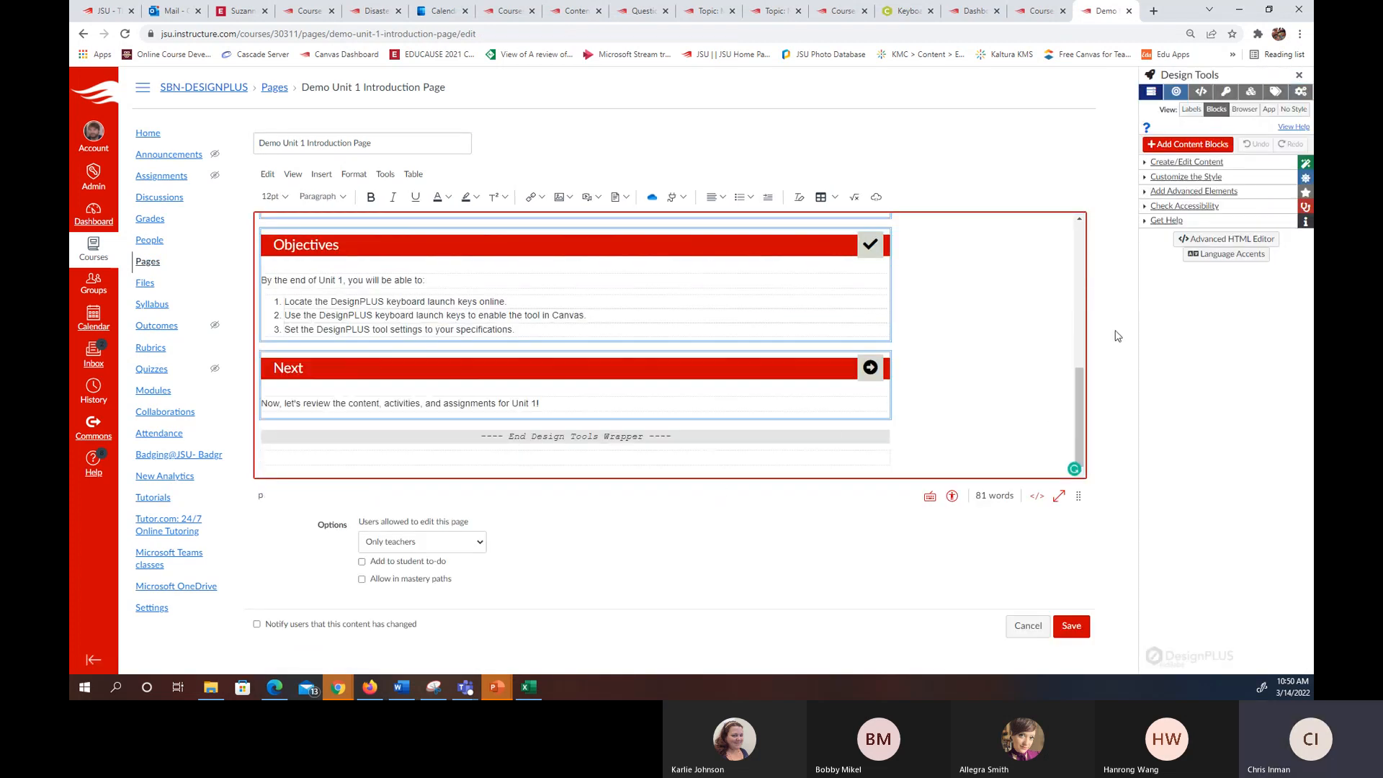
left_click(1198, 209)
left_click(1193, 191)
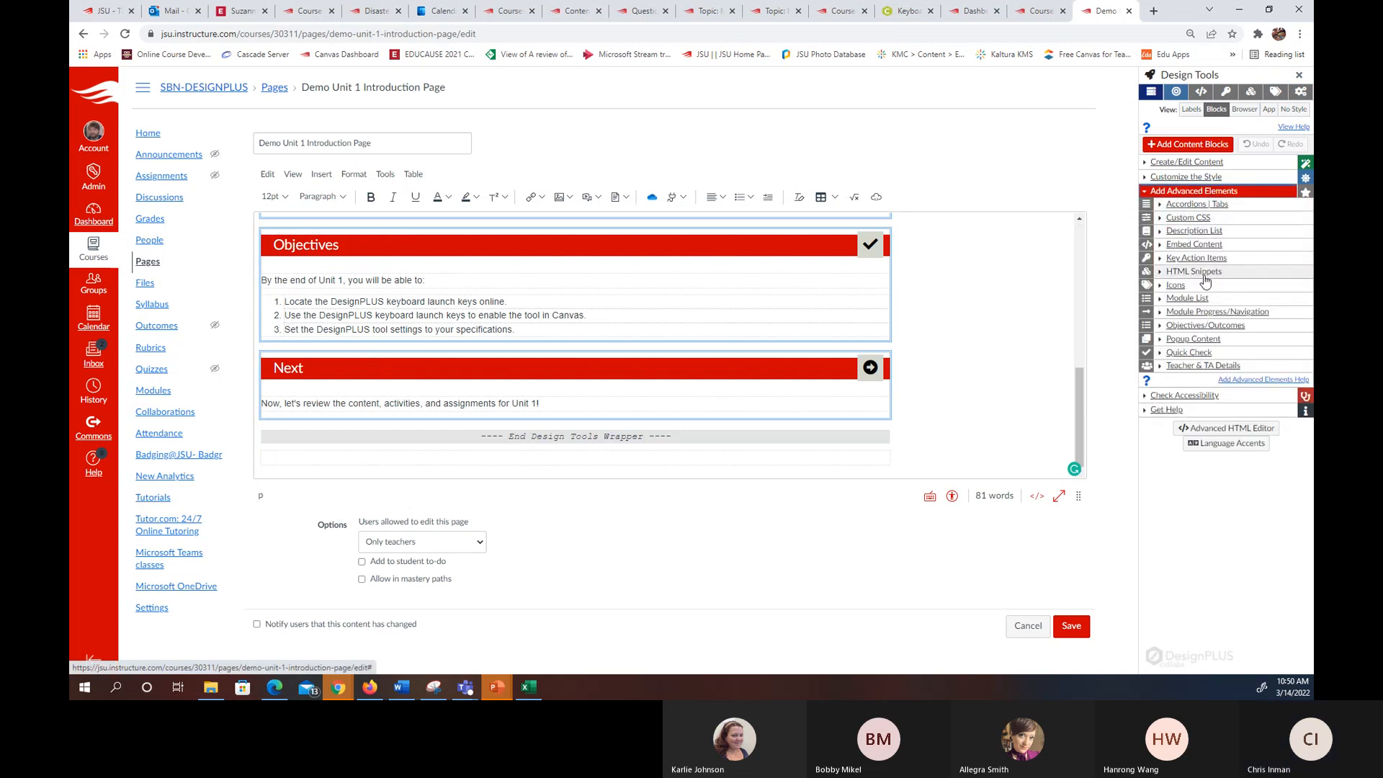
left_click(1204, 314)
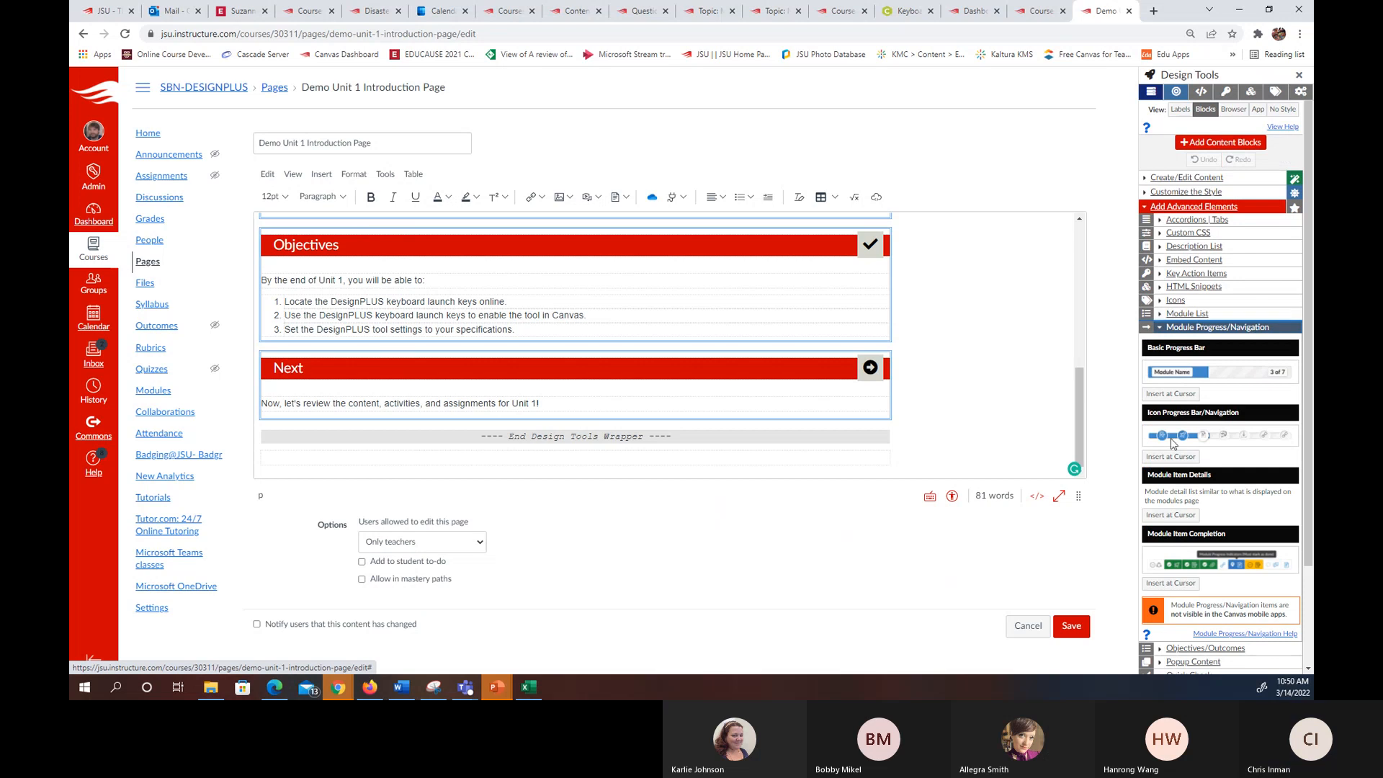
left_click(752, 454)
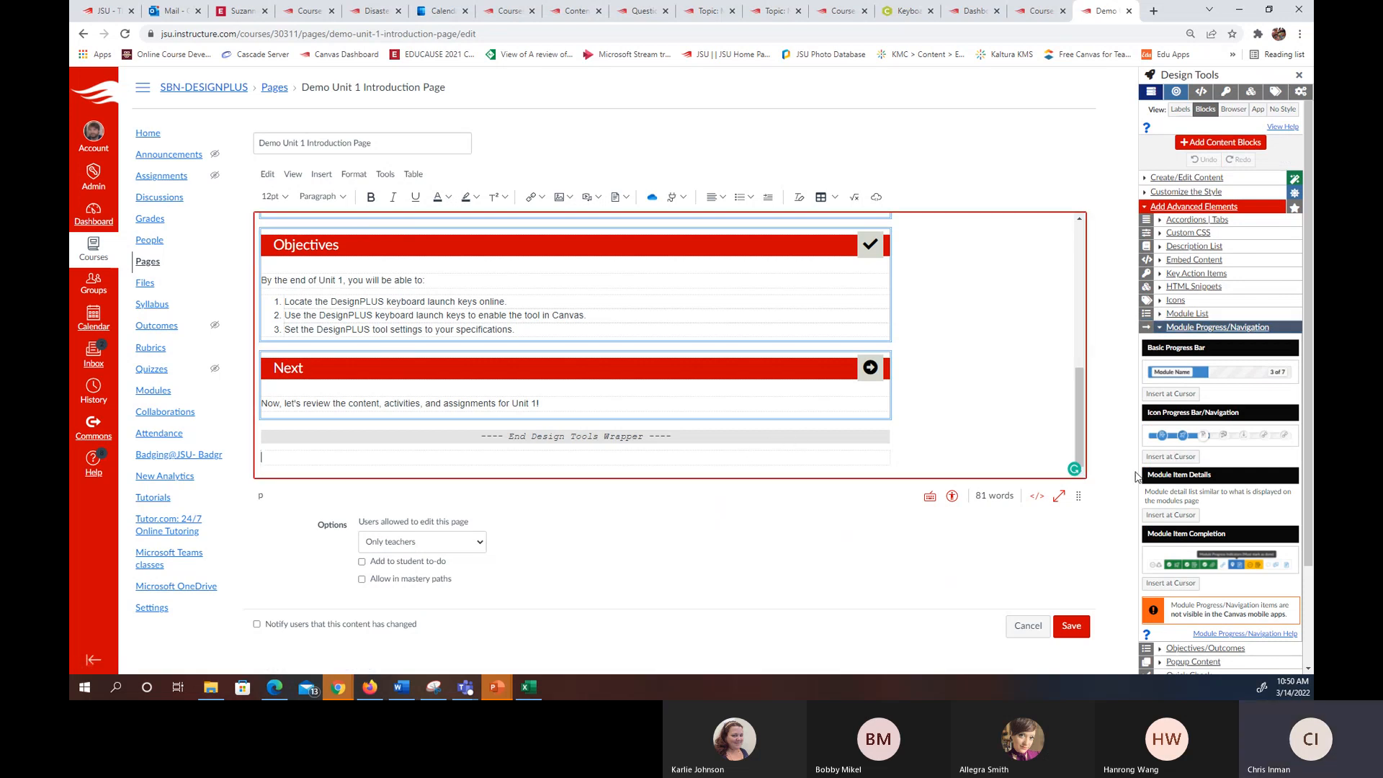
left_click(1170, 514)
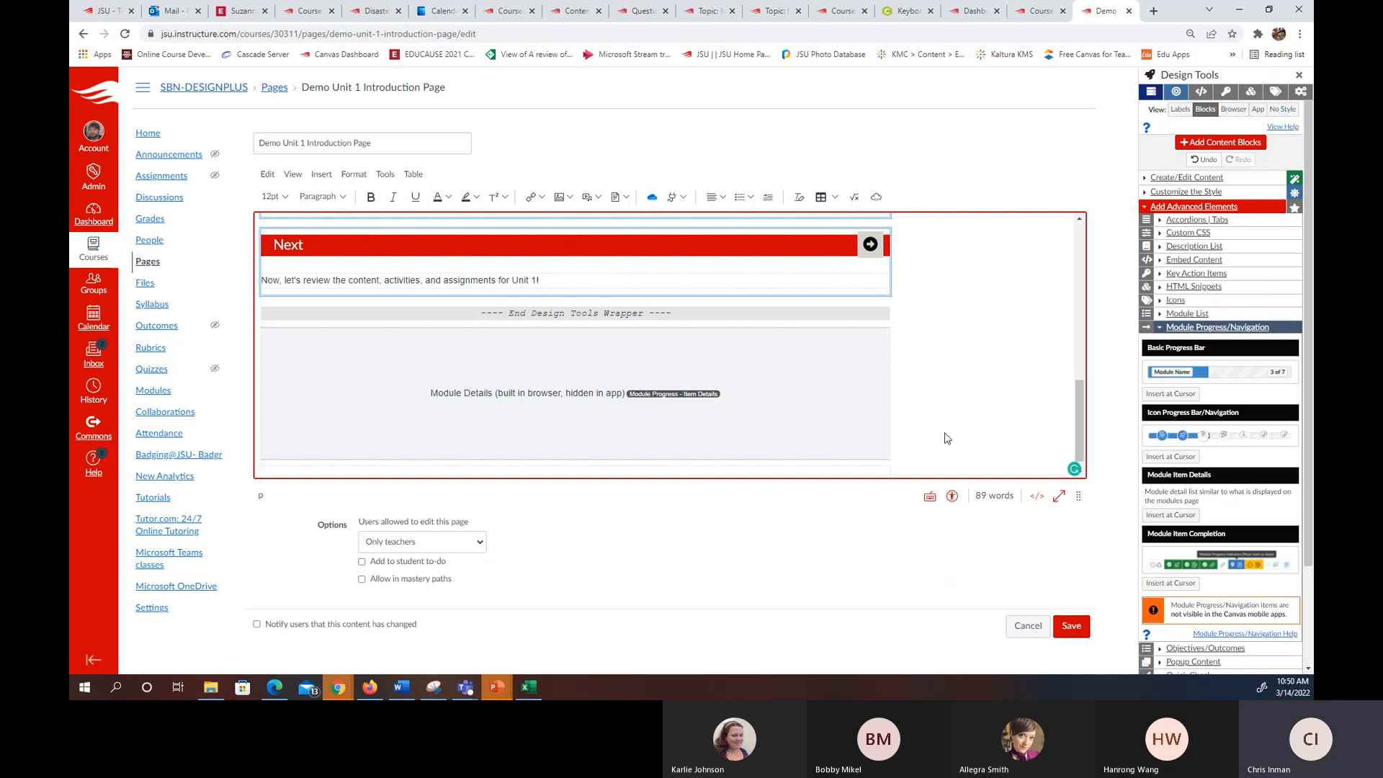
left_click(1071, 626)
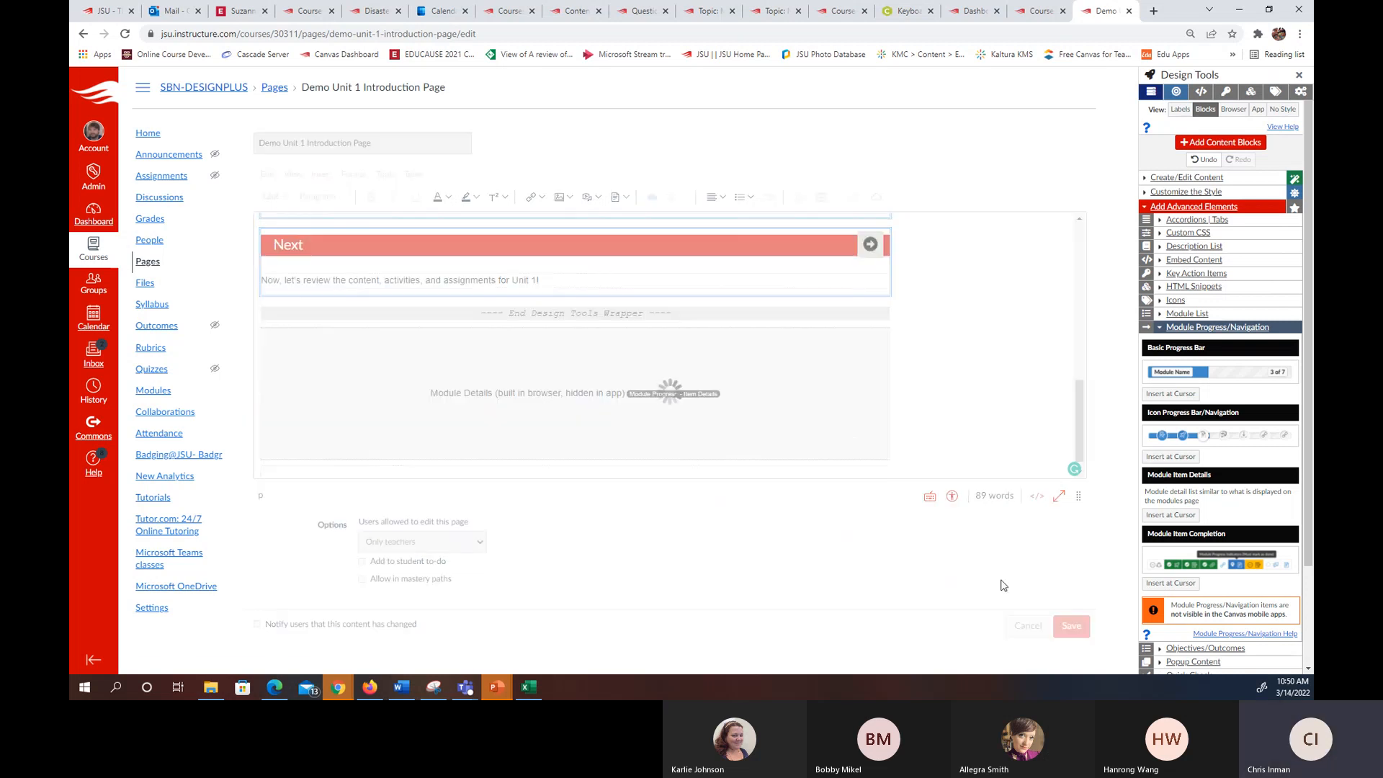
scroll(943, 361, "down", 3)
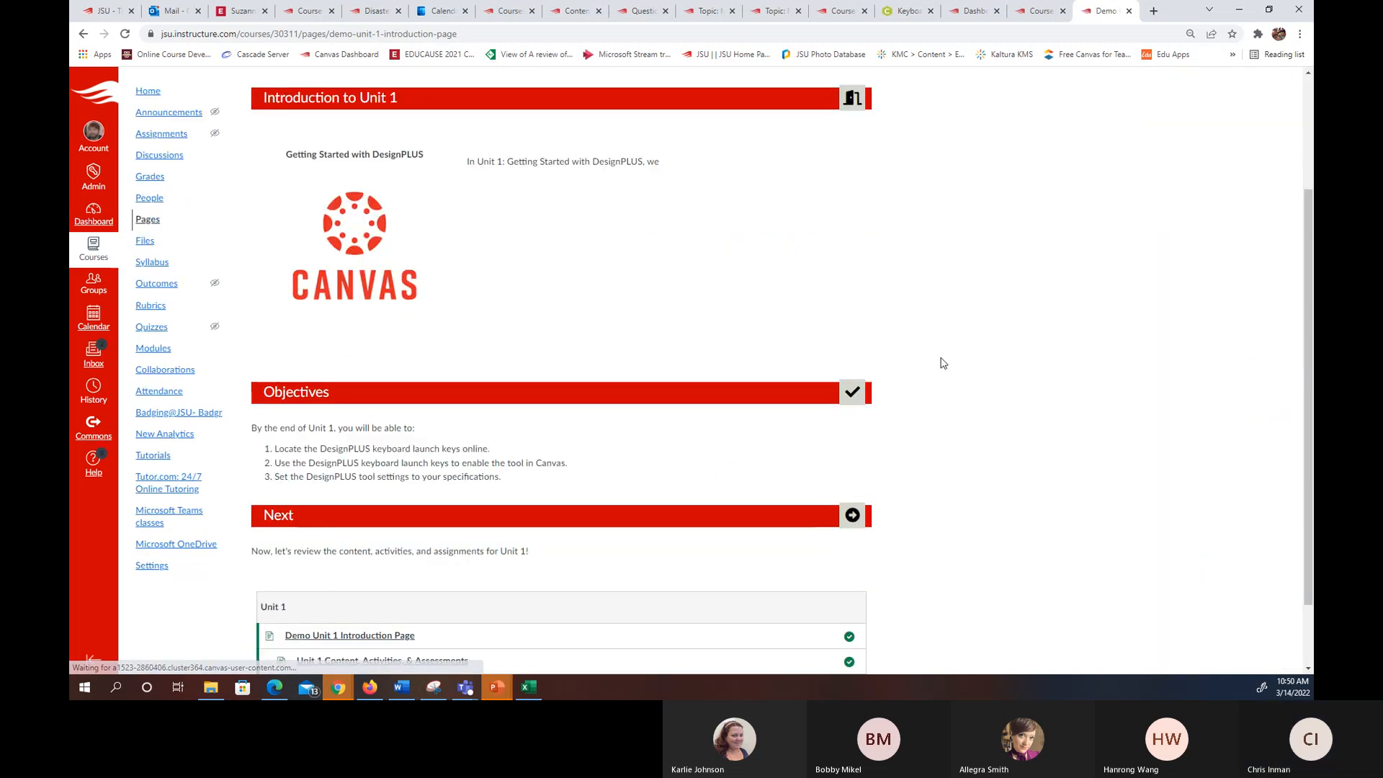
scroll(1148, 300, "up", 3)
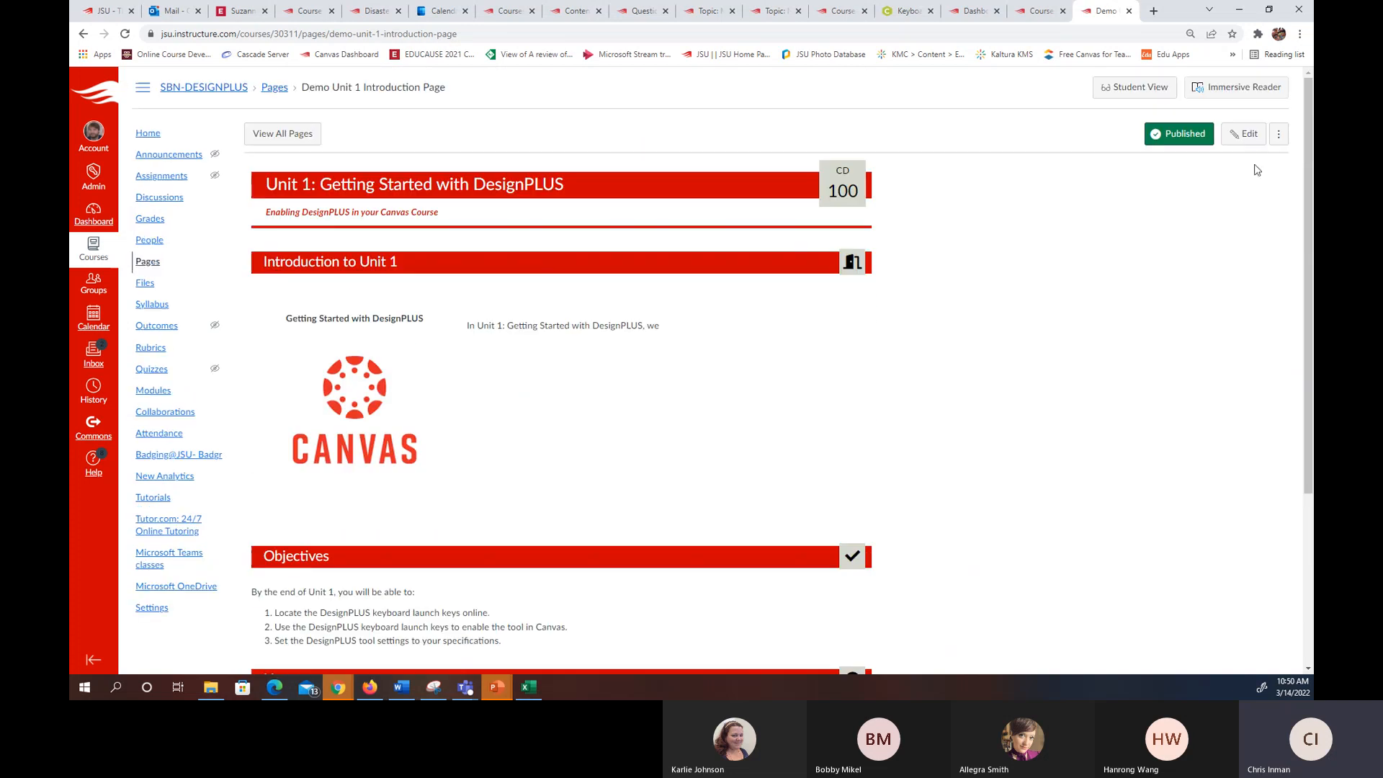
- Replace the Module Item Details element at the end of the Demo Unit 1 Introduction Page with a Basic Progress Bar, save, and check the page
left_click(1244, 134)
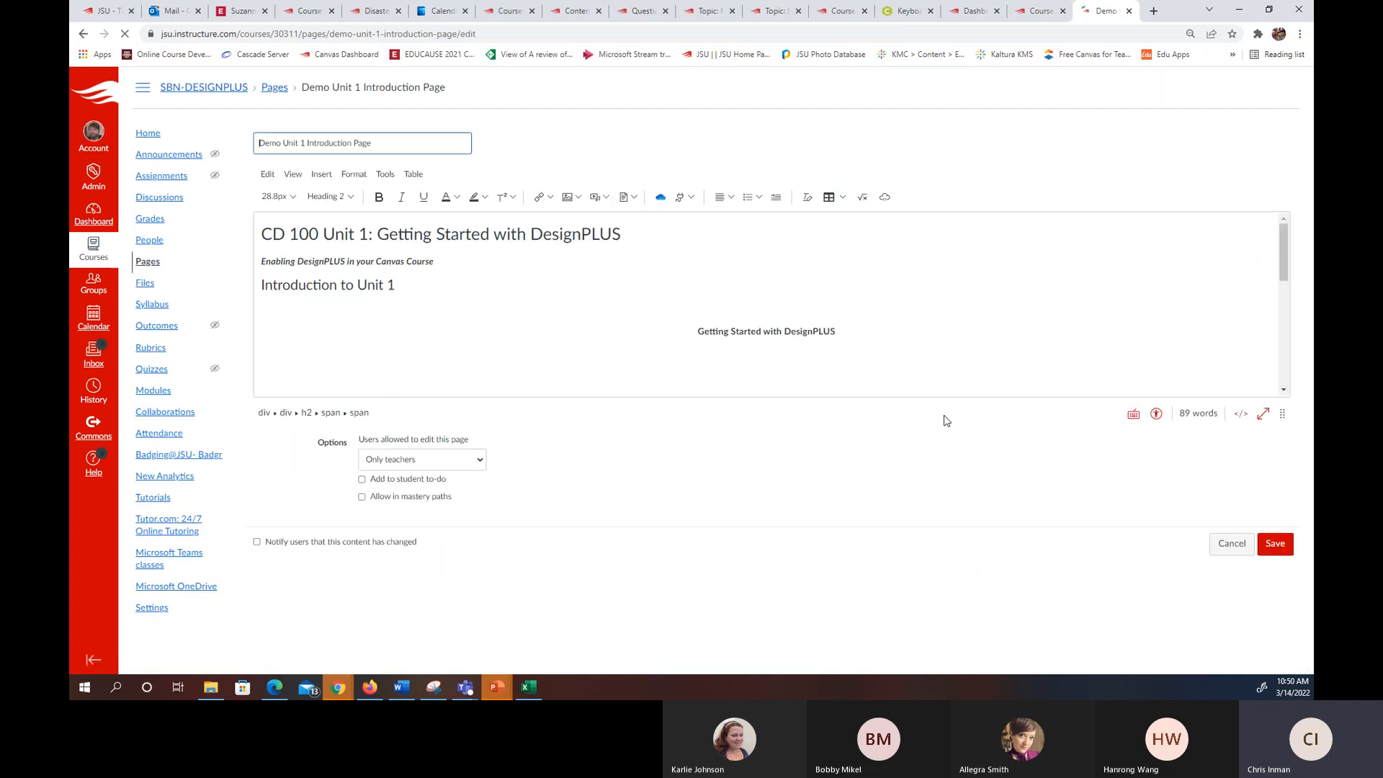
left_click(1243, 78)
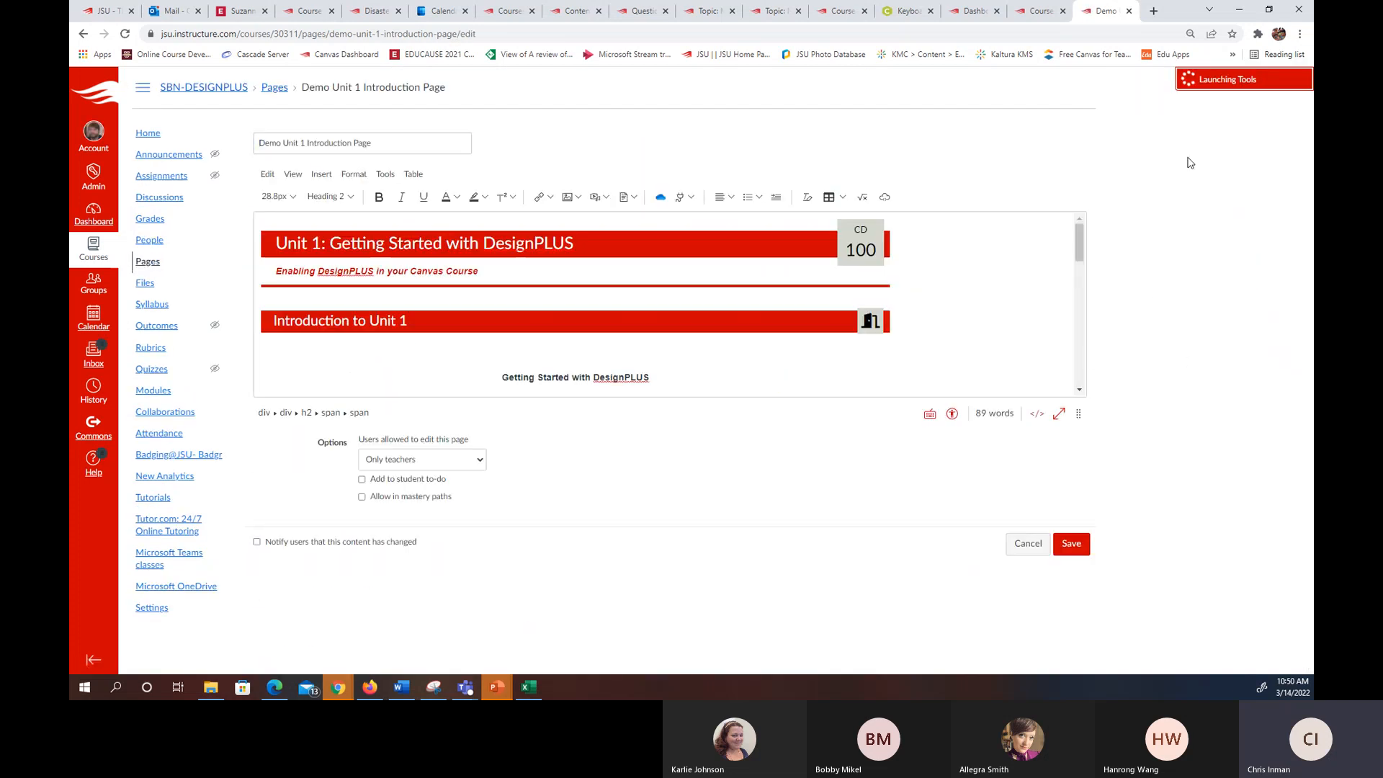
left_click_drag(1082, 245, 1007, 441)
left_click_drag(441, 317, 693, 397)
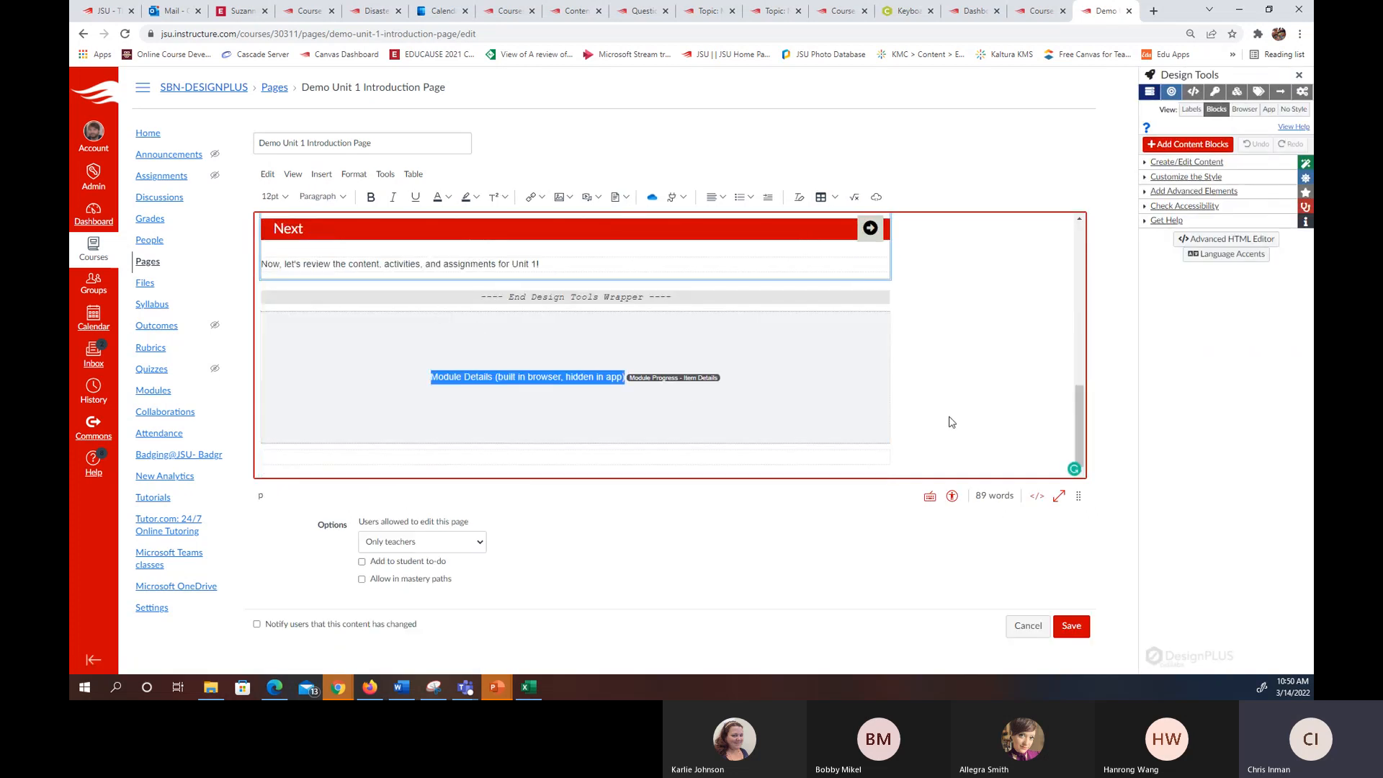
left_click(1196, 192)
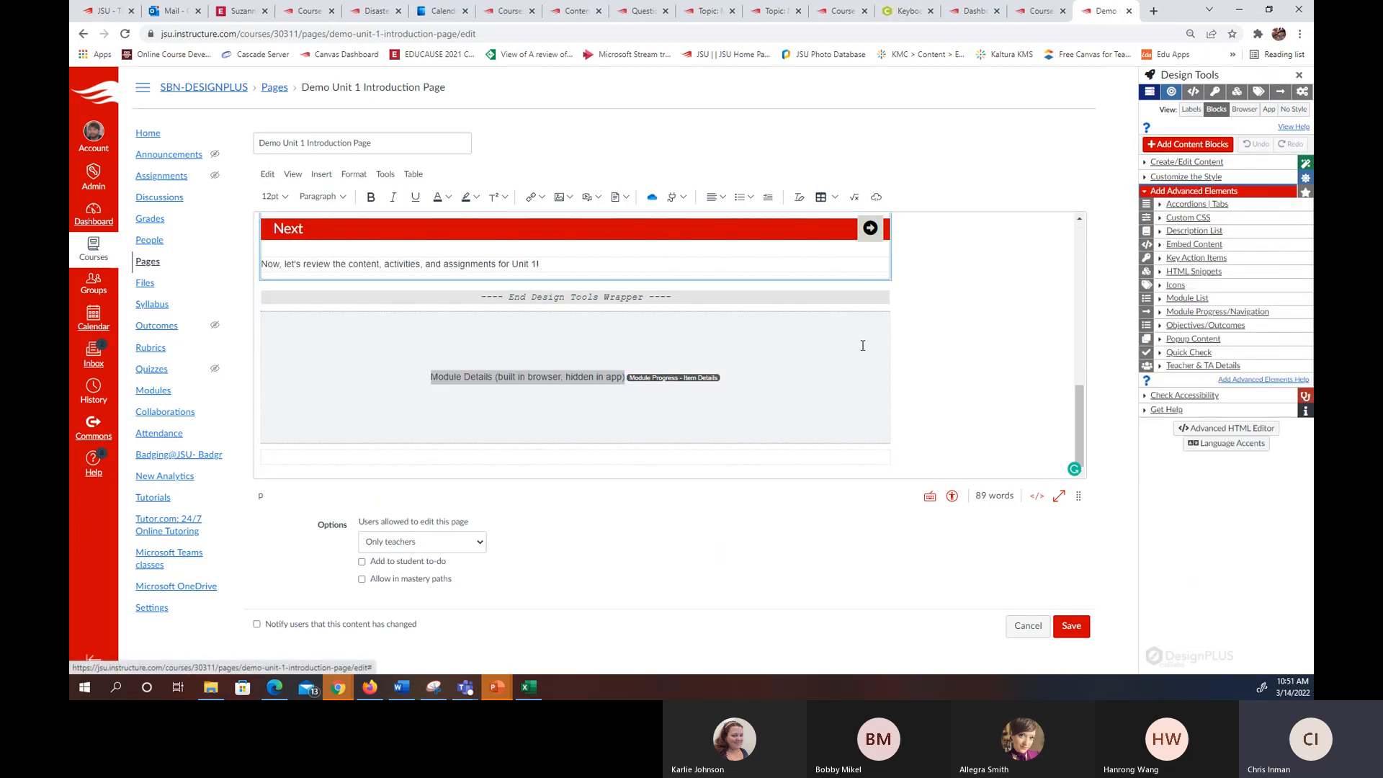
left_click(1231, 314)
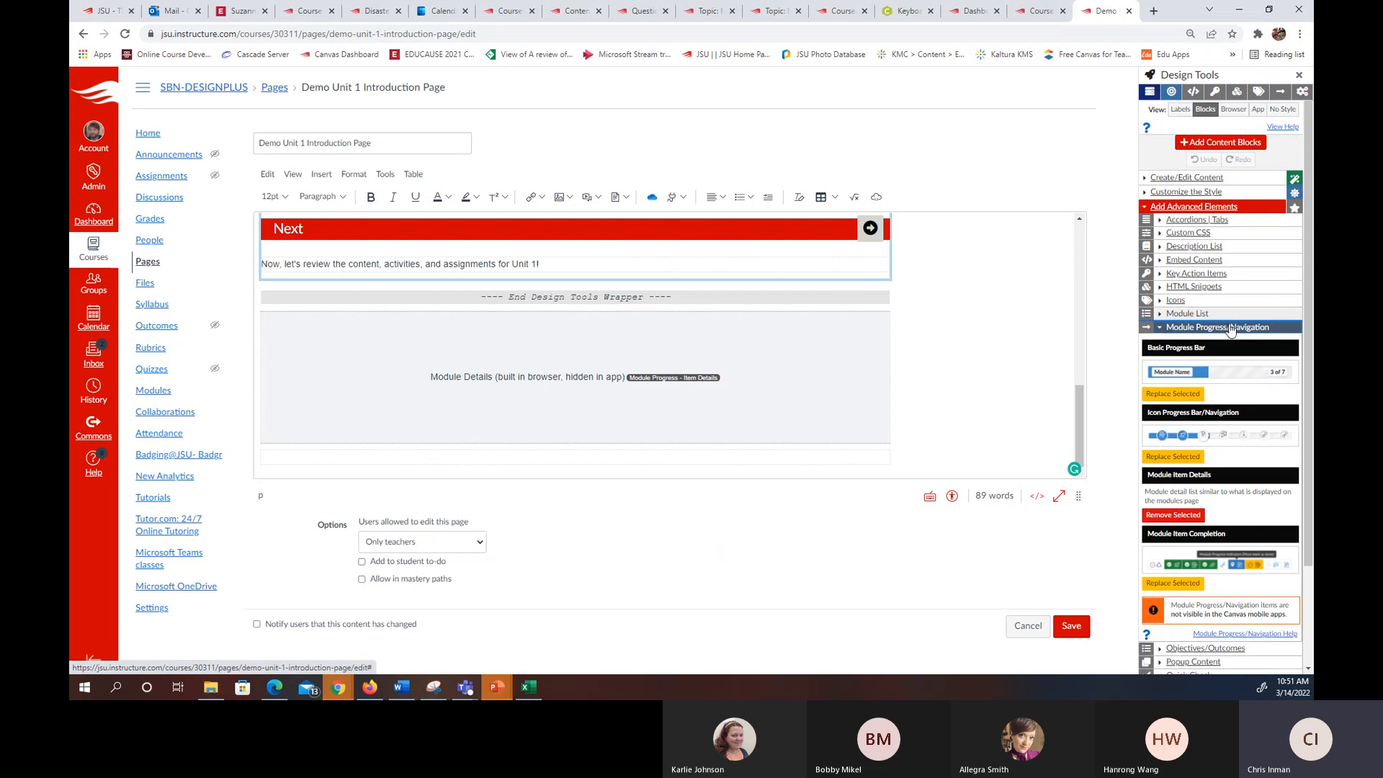
left_click(1181, 395)
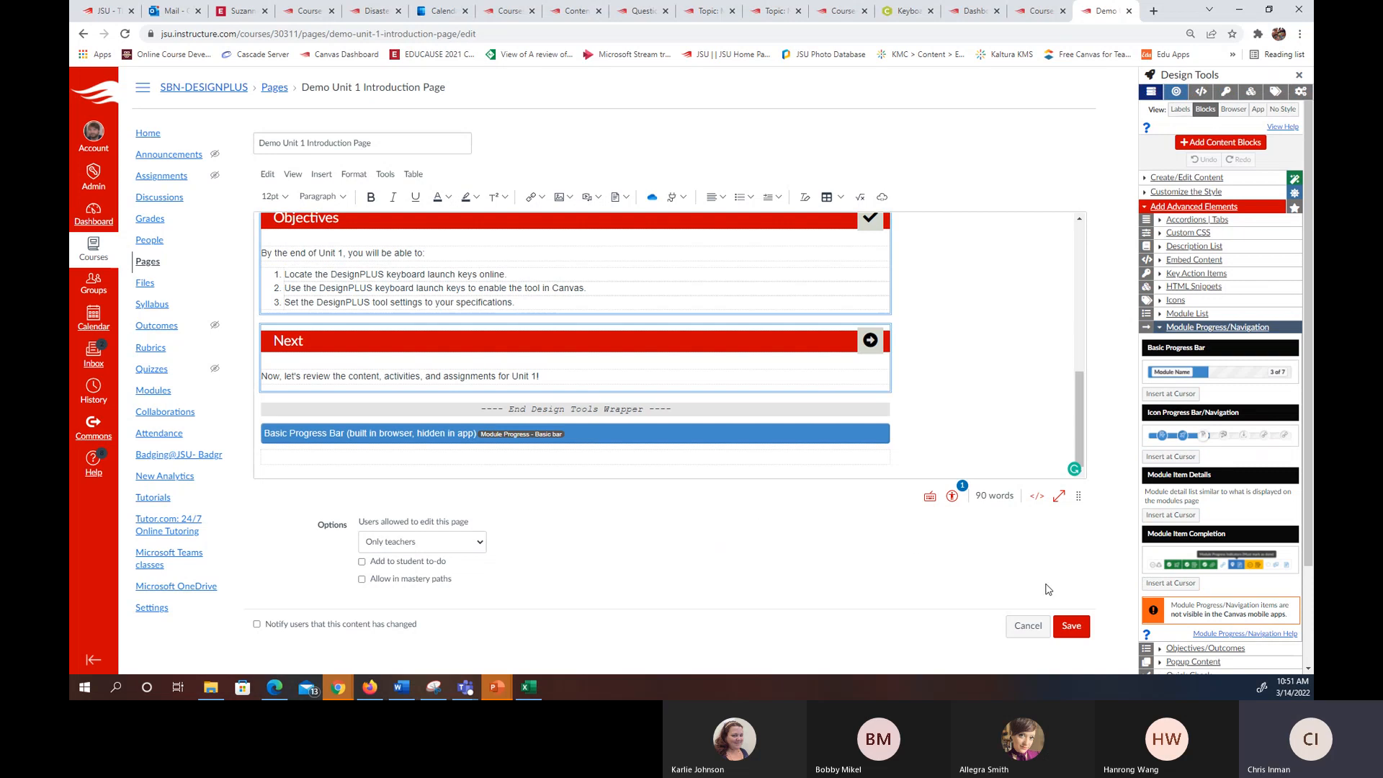
left_click(1073, 627)
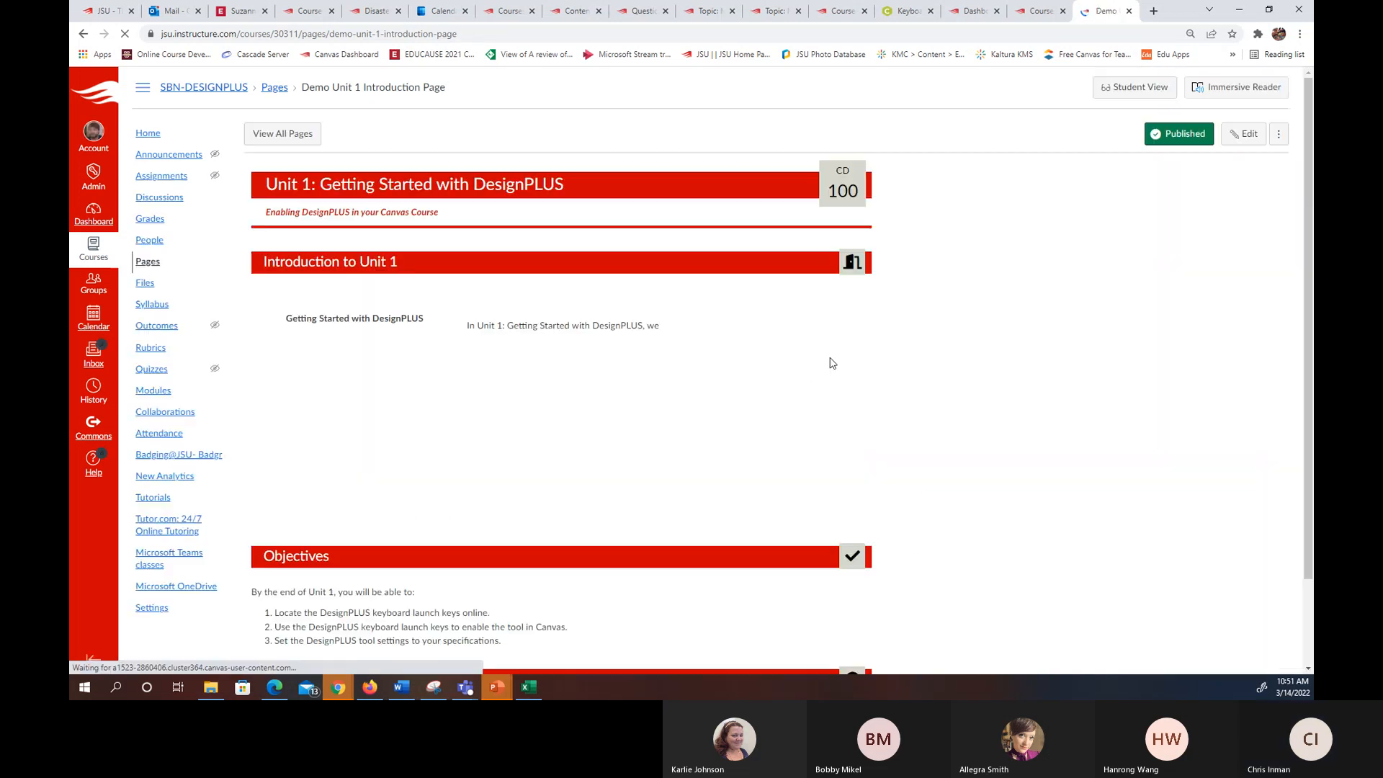
scroll(846, 363, "down", 3)
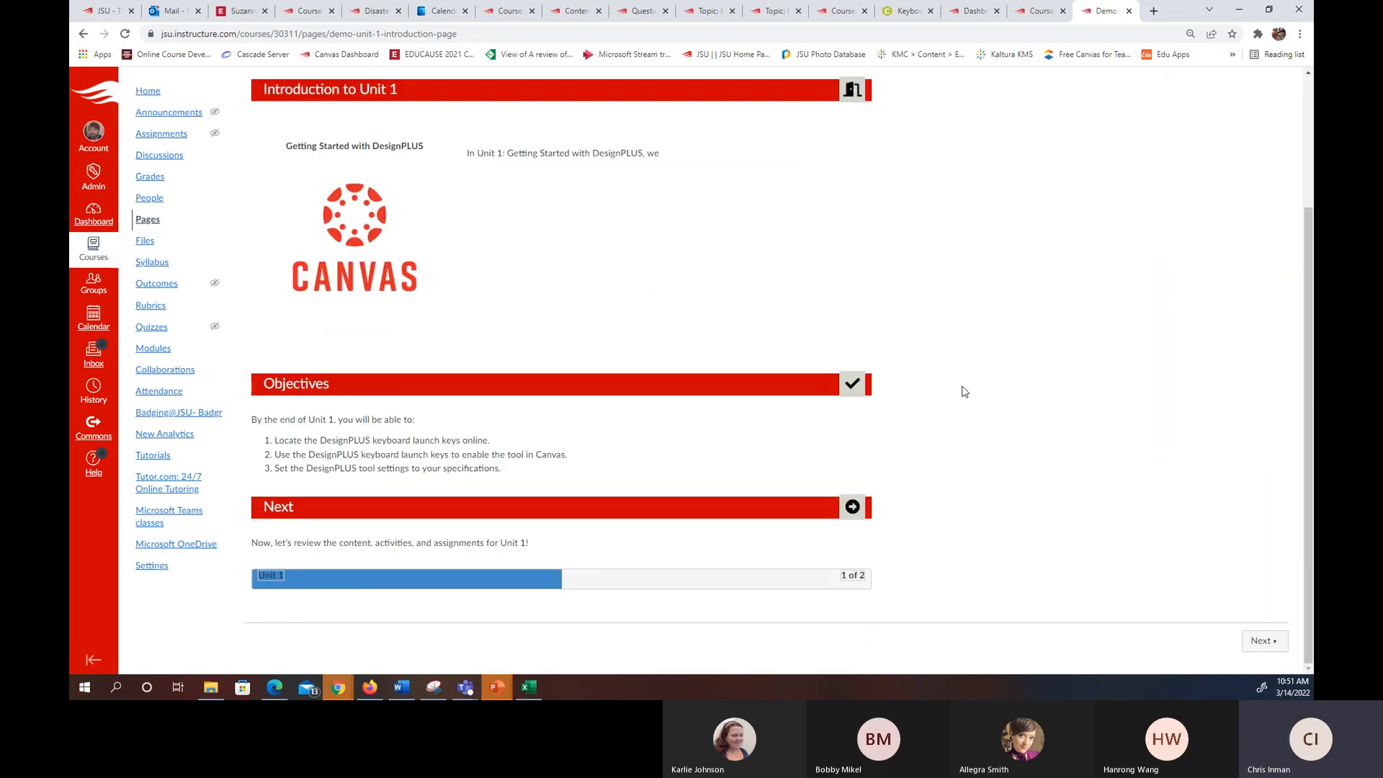
scroll(1167, 315, "up", 3)
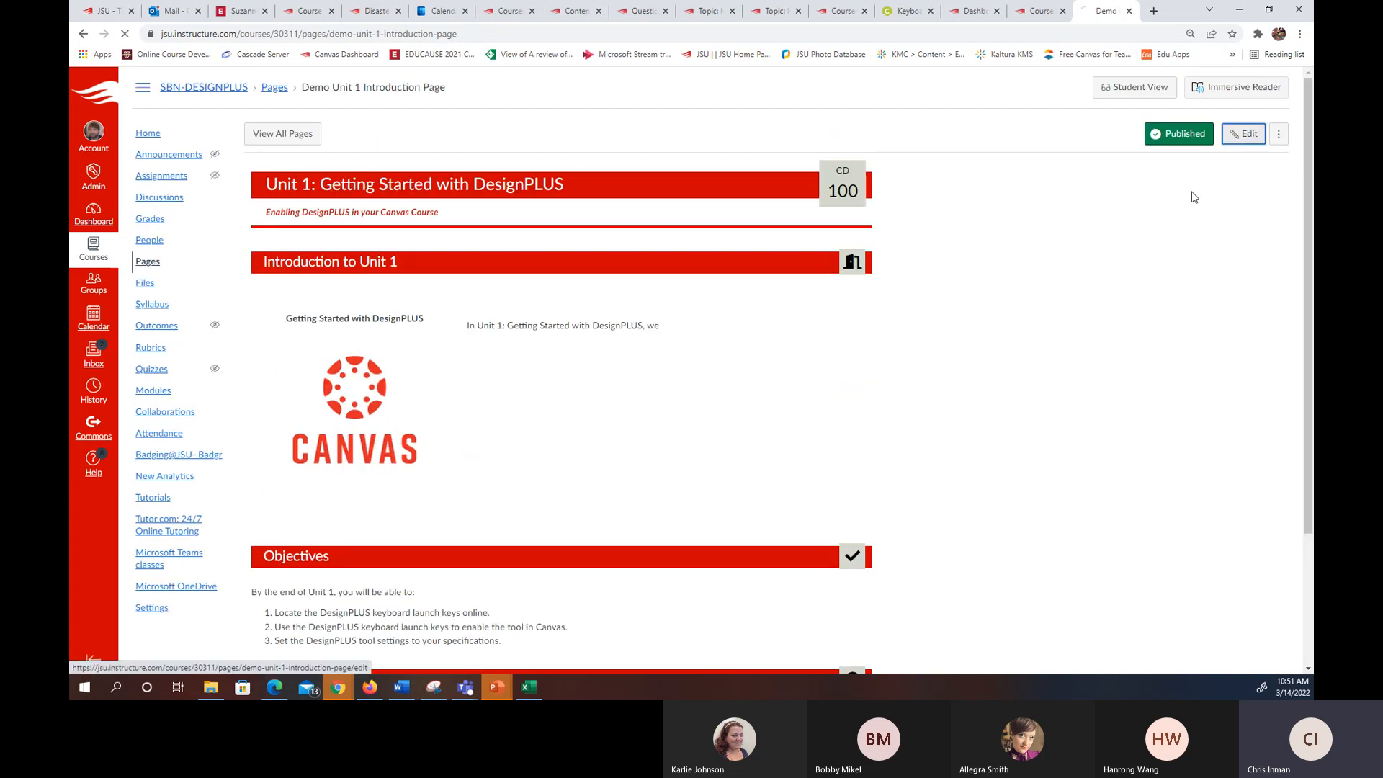
- Replace the Basic Progress Bar on the Demo Unit 1 Introduction Page with an Icon Progress Bar/Navigation element, save, and check the page
left_click(1244, 134)
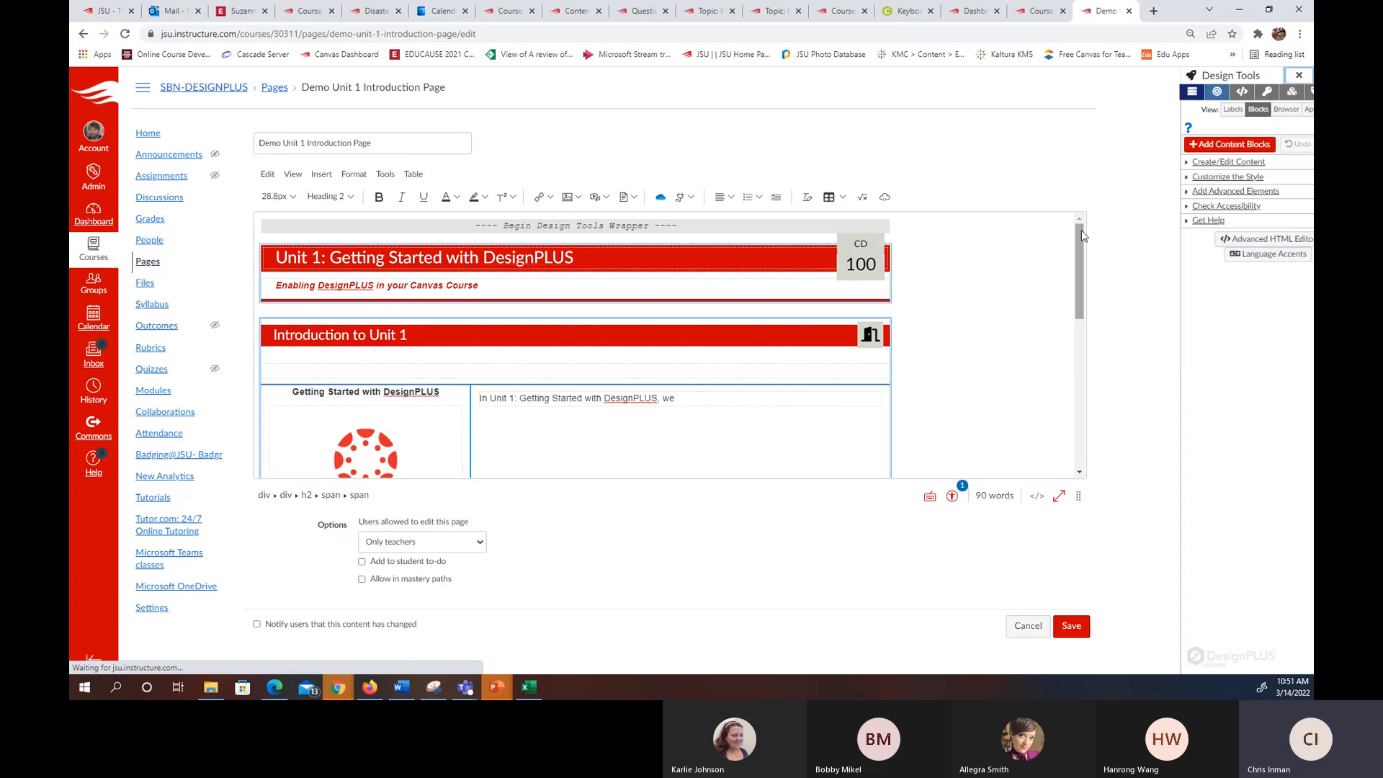
left_click(1196, 191)
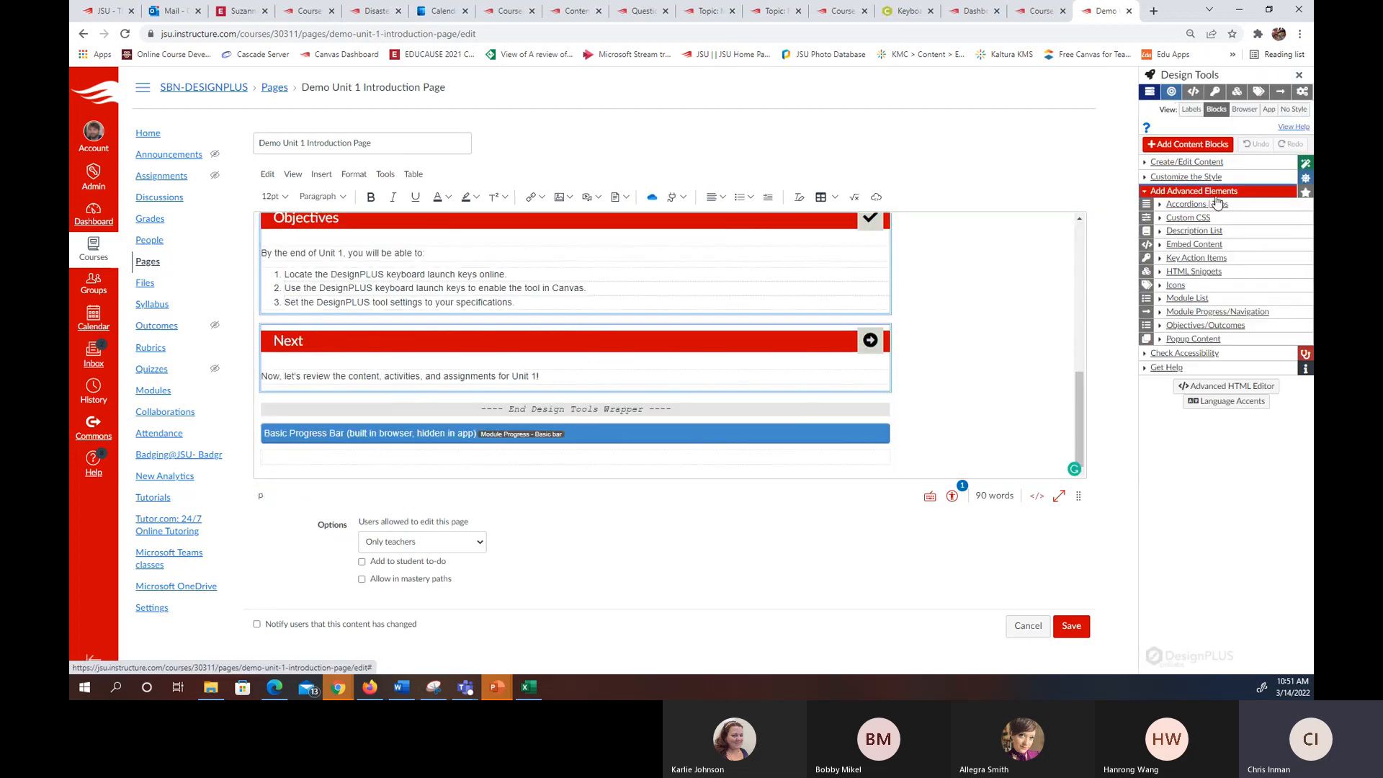
left_click(1232, 313)
scroll(1224, 339, "down", 2)
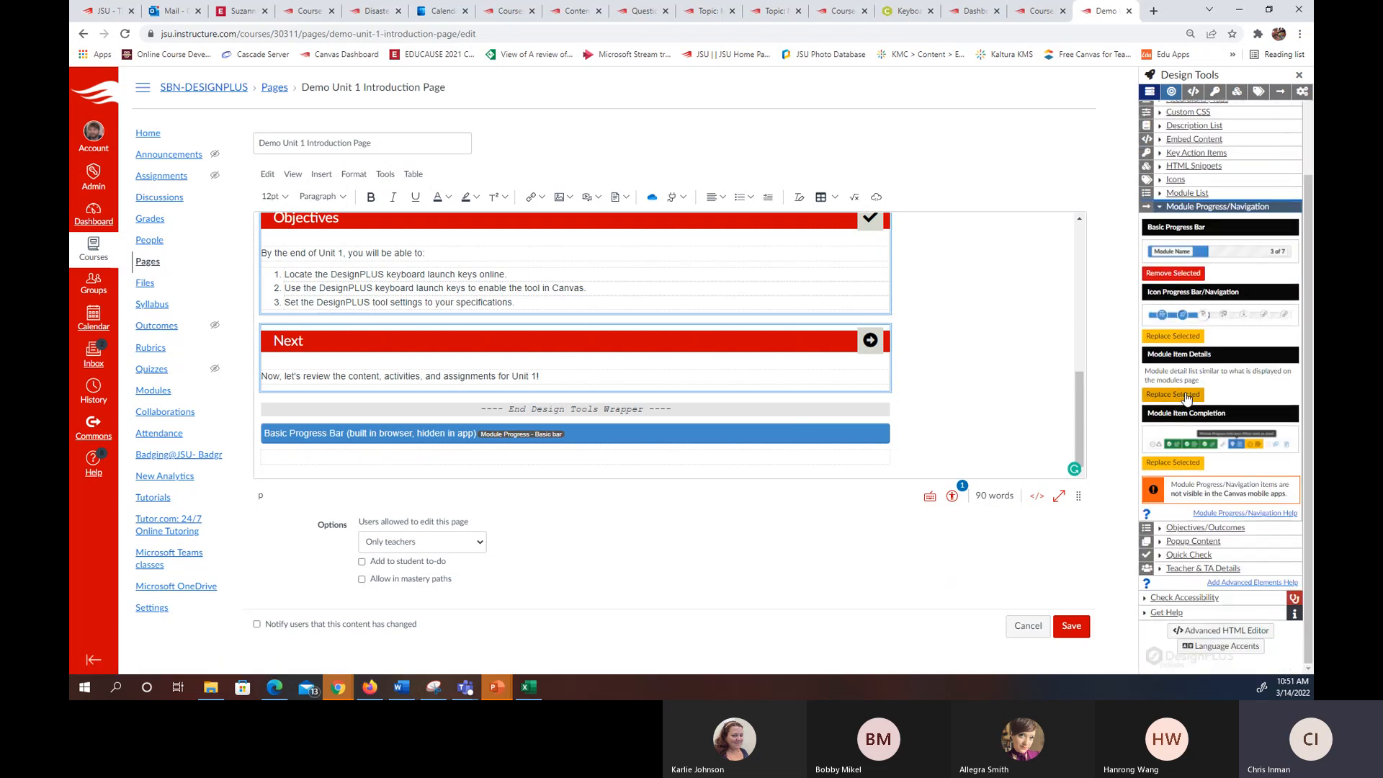
left_click(1173, 336)
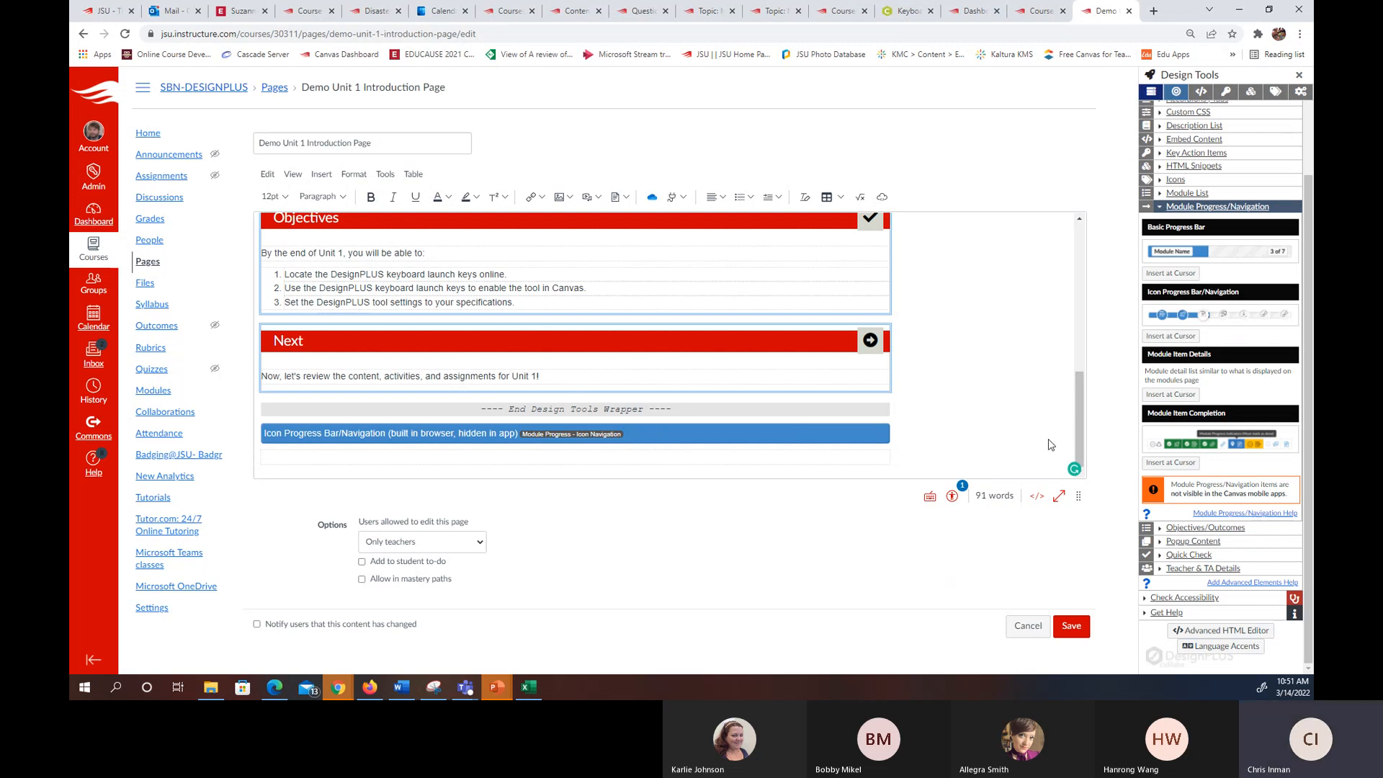
left_click(751, 428)
scroll(800, 436, "up", 2)
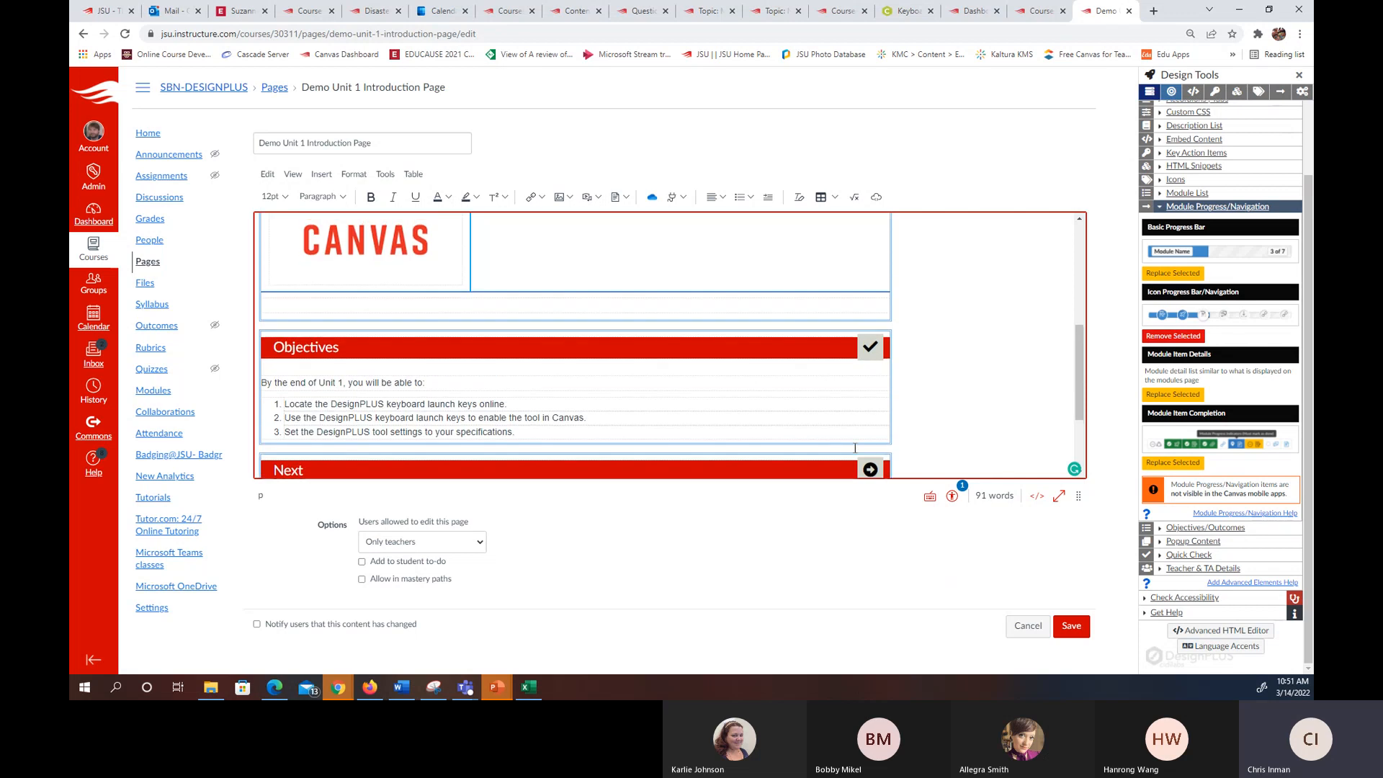
scroll(882, 445, "down", 2)
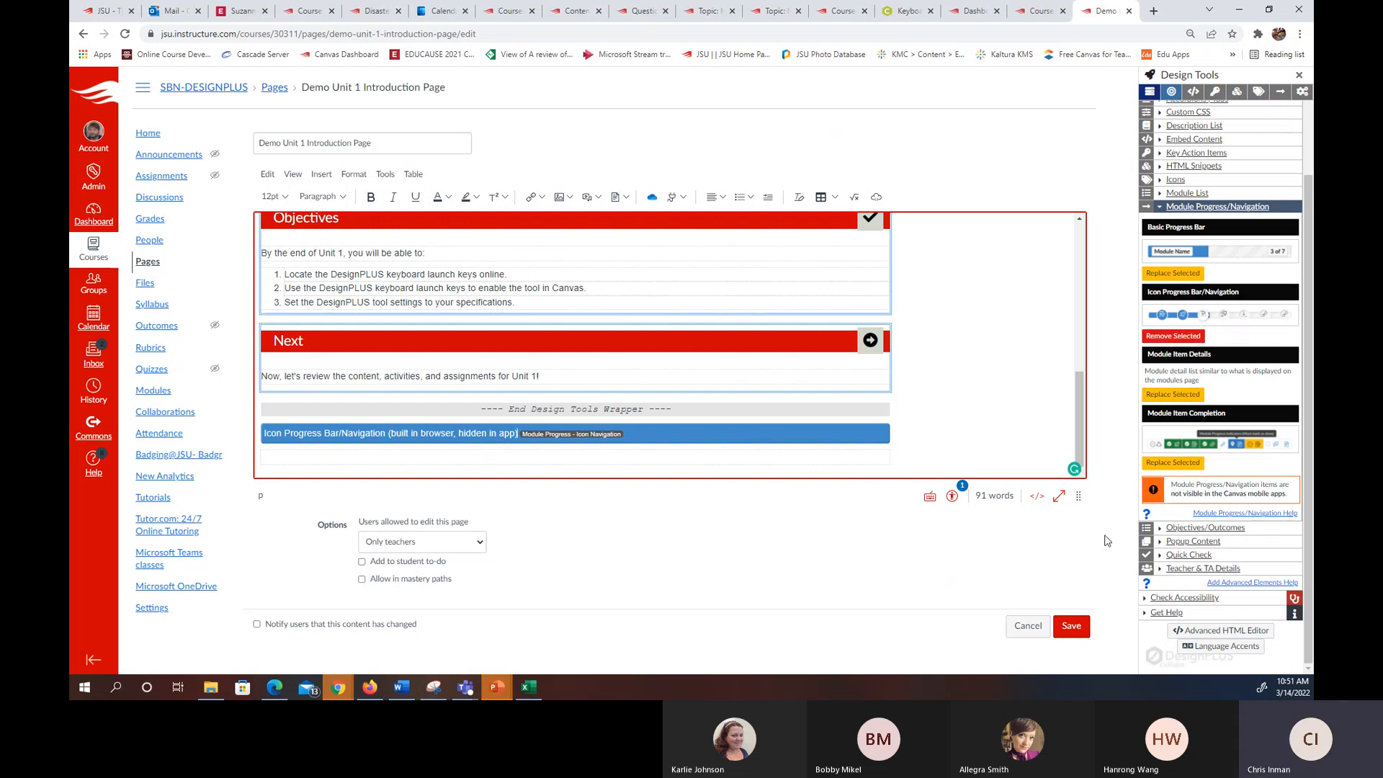
left_click(1069, 626)
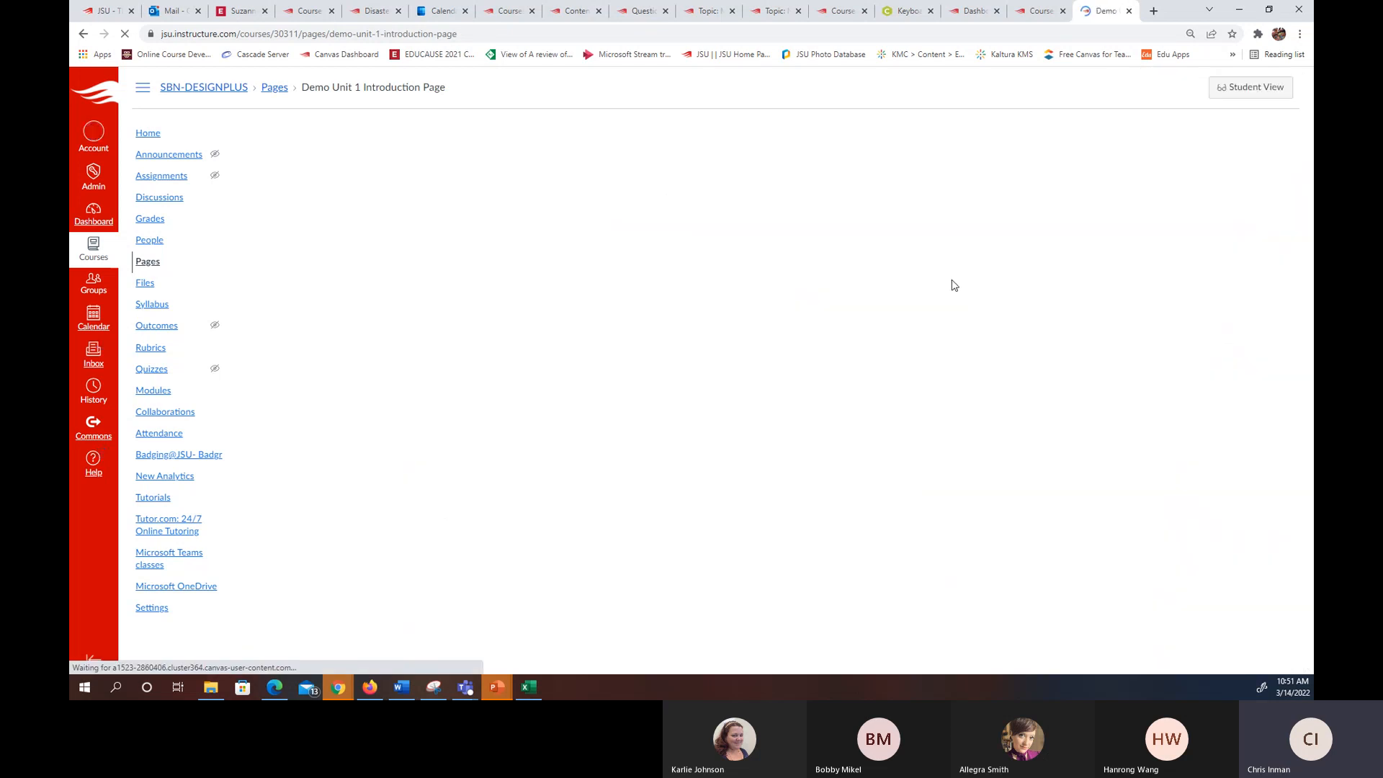
scroll(951, 288, "down", 3)
scroll(944, 306, "up", 2)
scroll(929, 312, "down", 2)
scroll(999, 303, "up", 2)
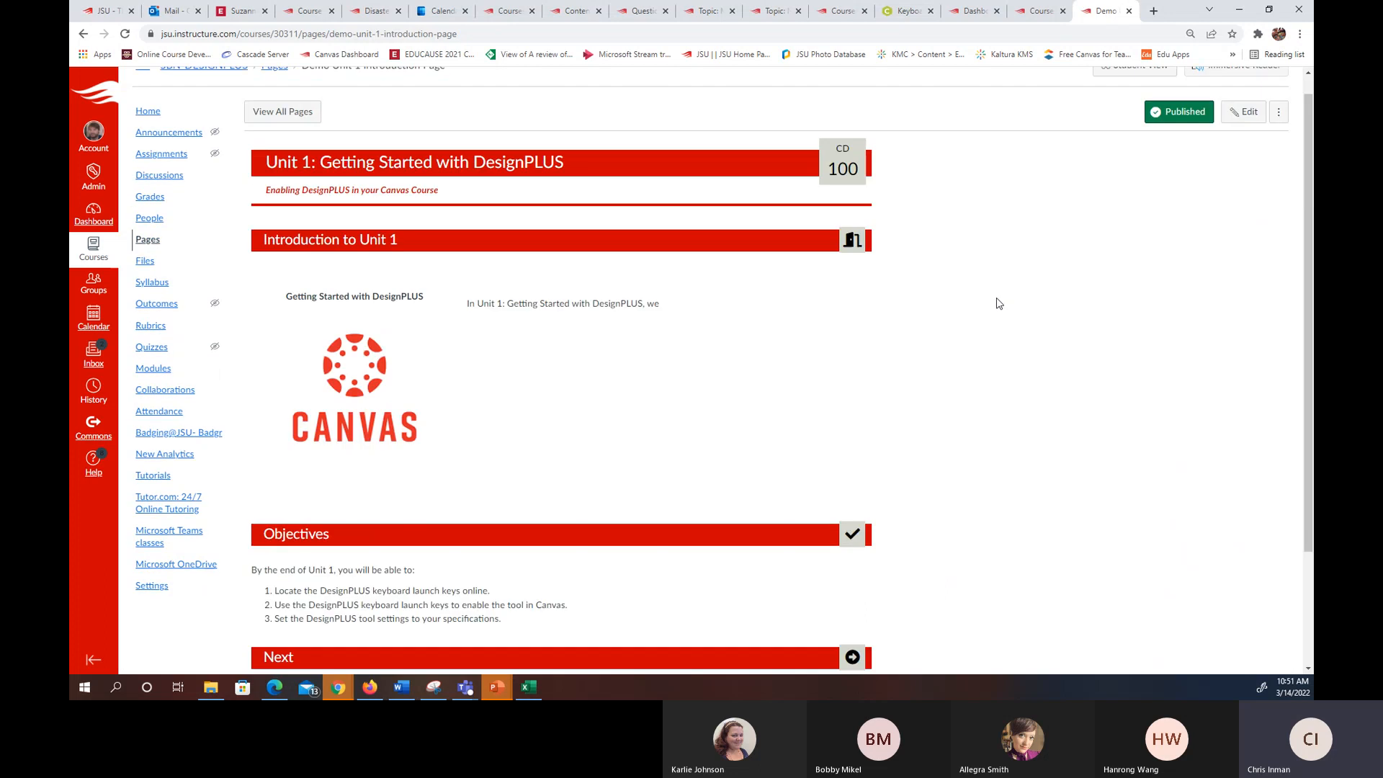
- Reopen the introduction page for editing and delete the blank line above the two-column layout in the Introduction to Unit 1 block
left_click(1246, 134)
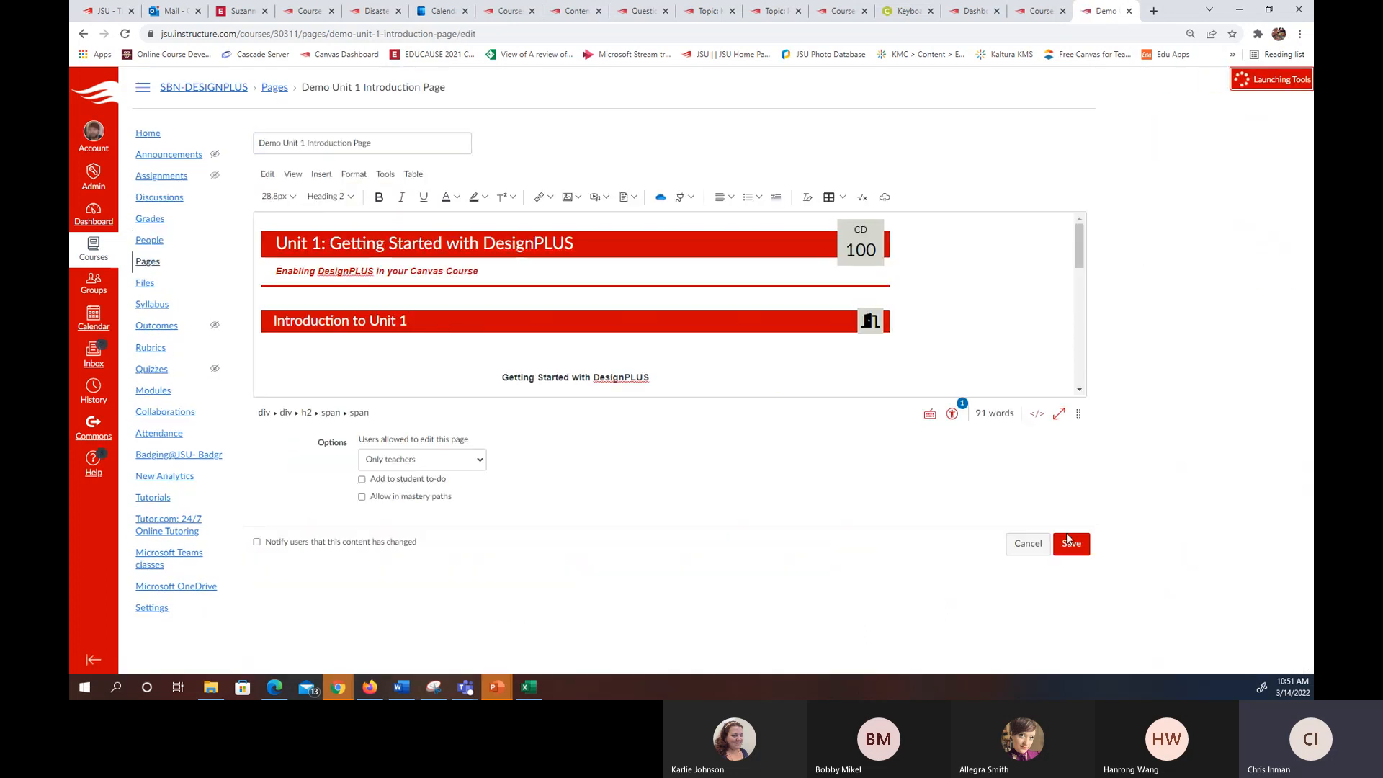
scroll(1009, 446, "down", 2)
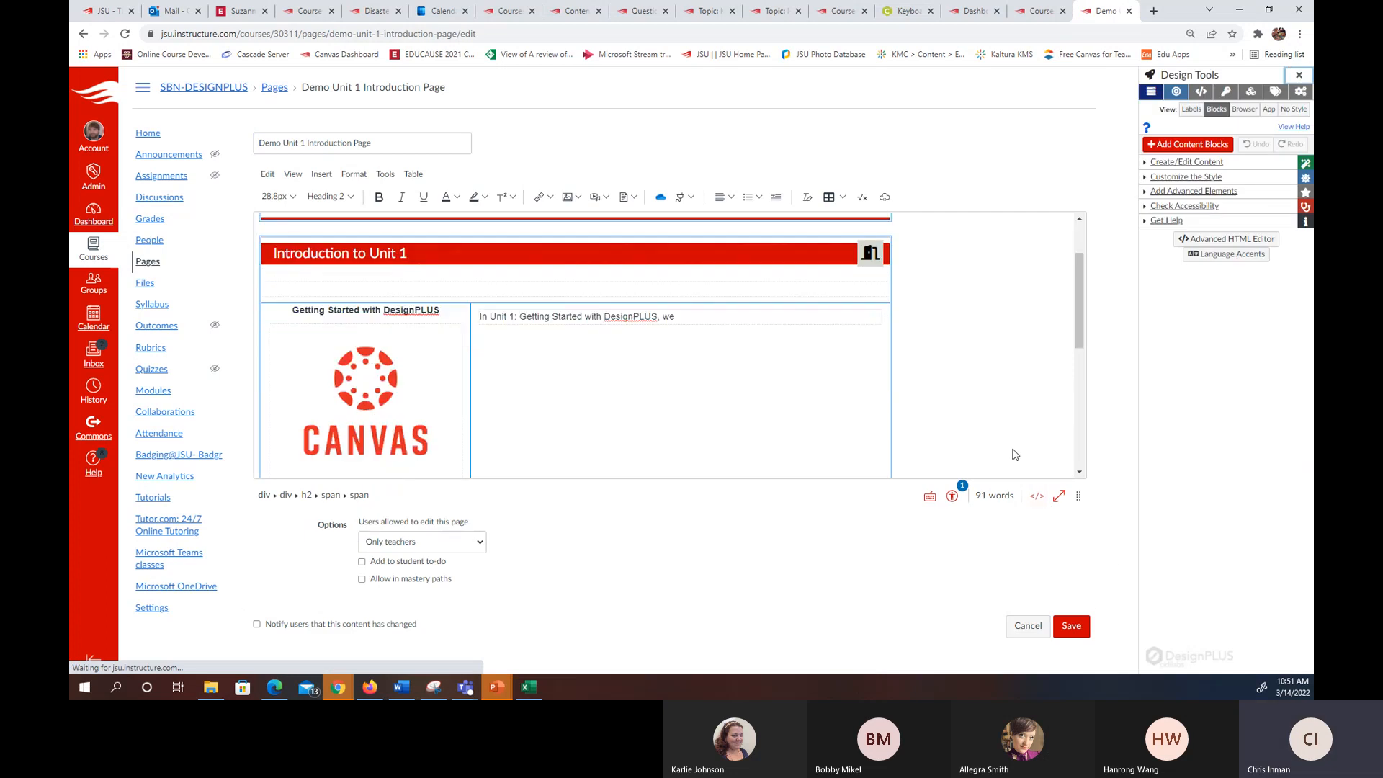
left_click(444, 231)
key("Delete")
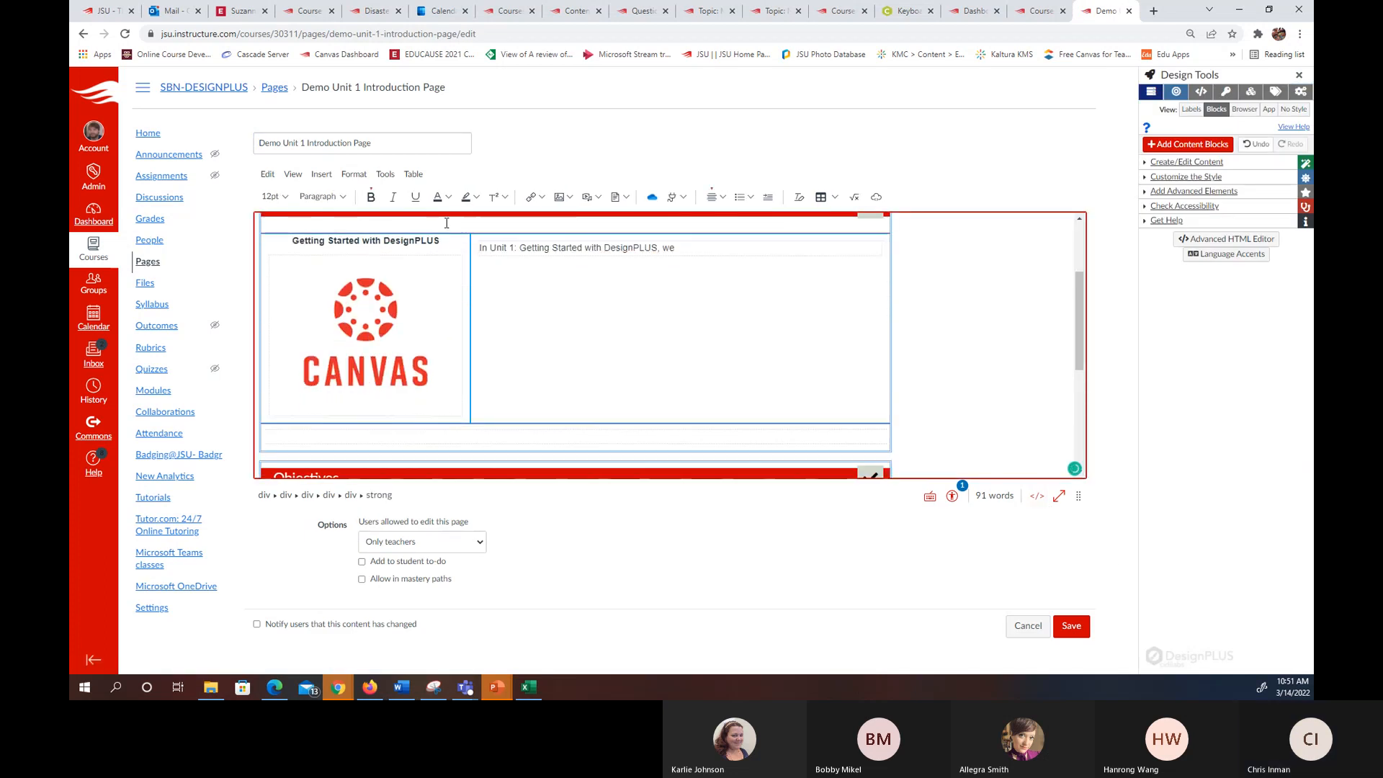
- Shrink the Canvas logo image slightly and delete the blank line between the two-column layout and the Objectives block
left_click(418, 370)
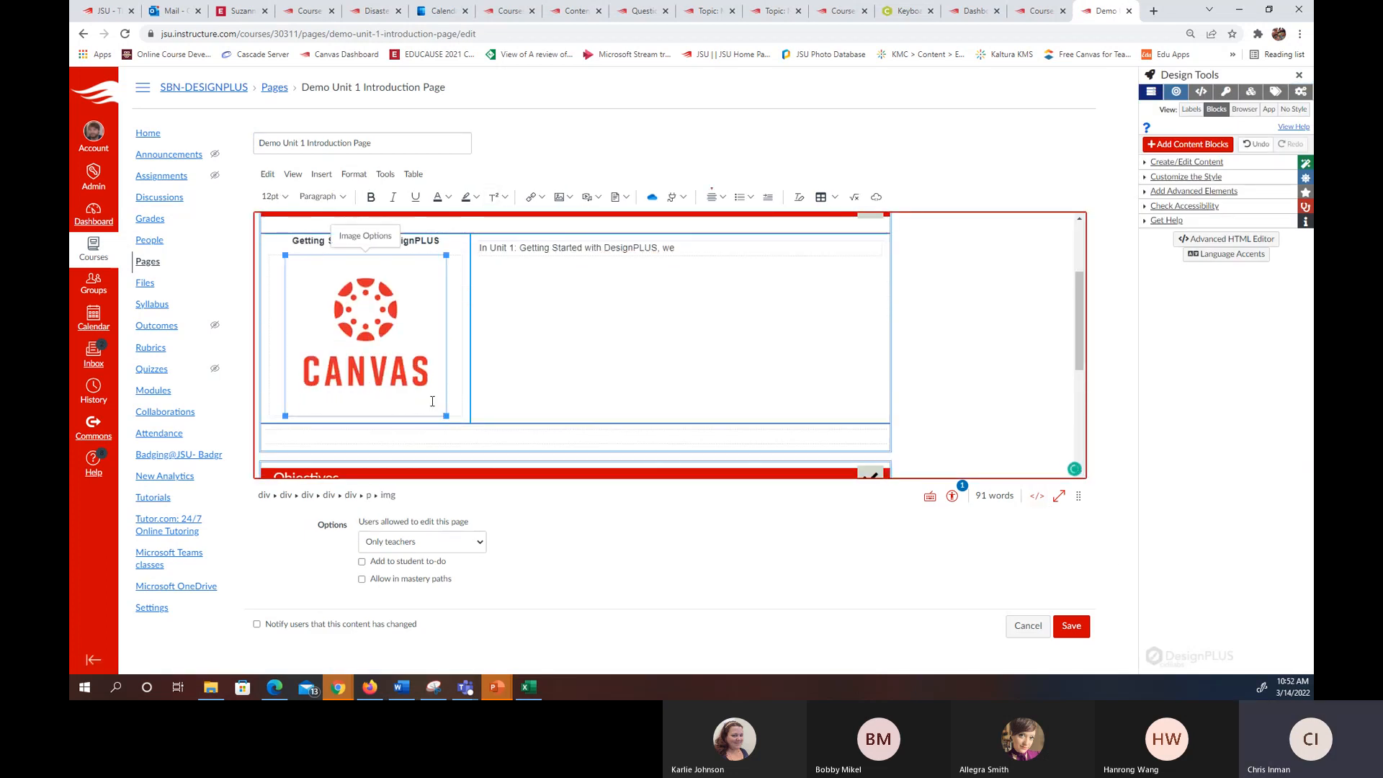
left_click_drag(445, 416, 432, 380)
left_click(497, 373)
left_click(498, 402)
key("Delete")
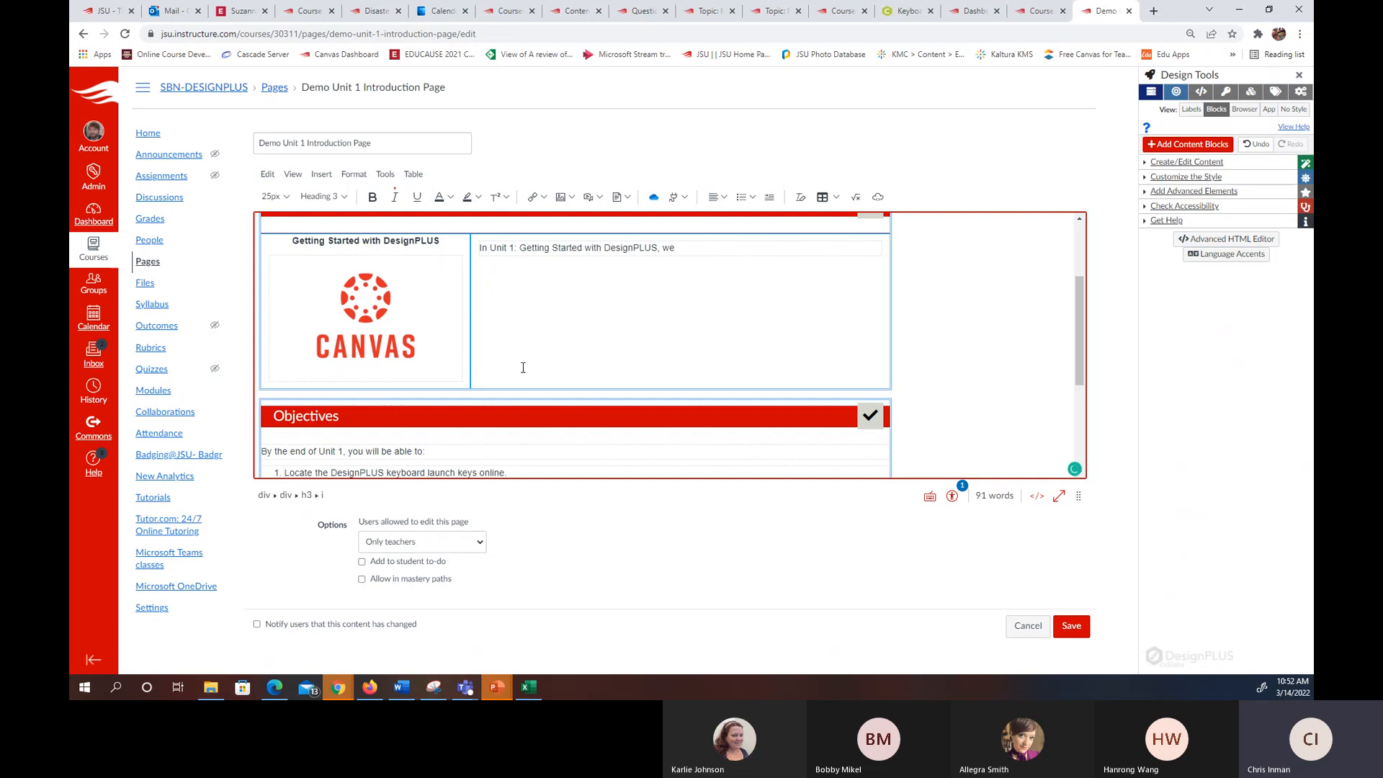
- Save the introduction page and check its tightened spacing and the progress bar below the Next block
scroll(721, 346, "up", 2)
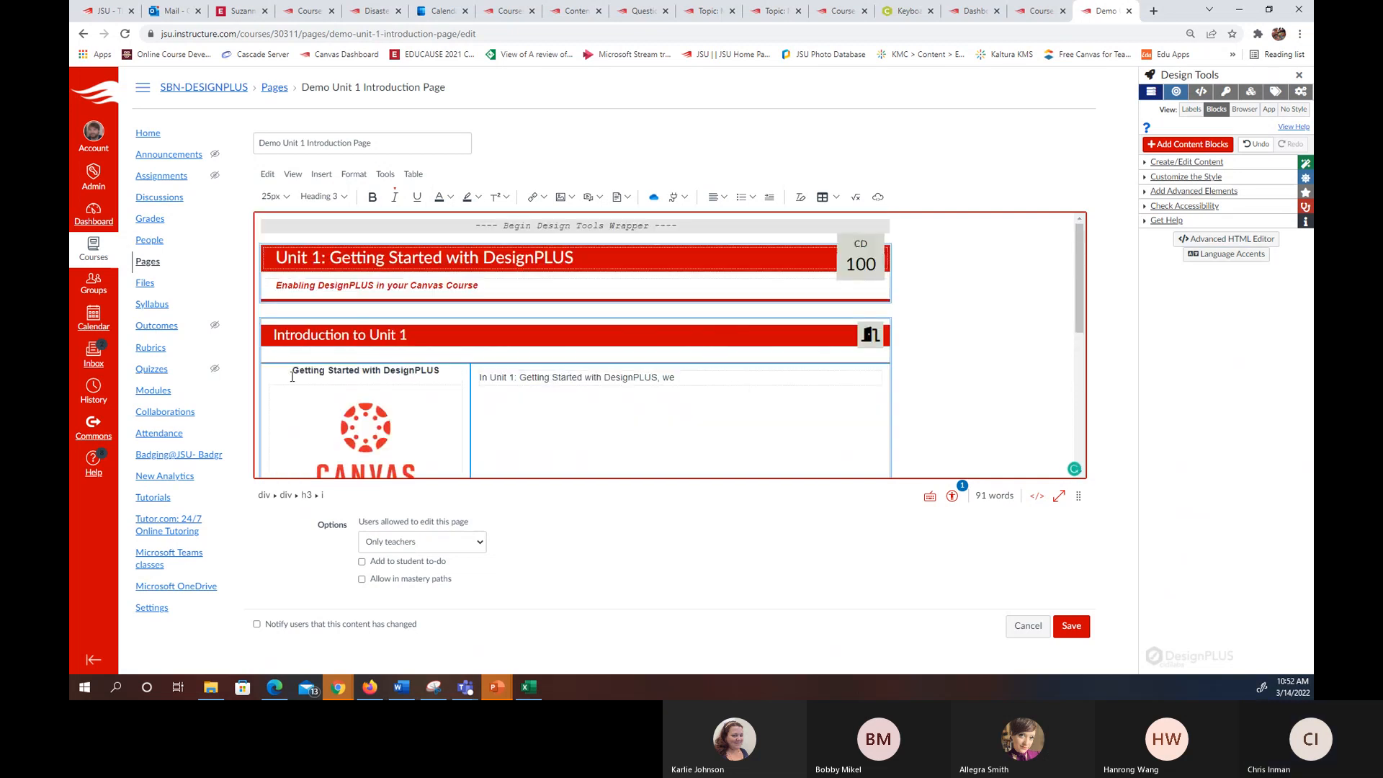
left_click(459, 384)
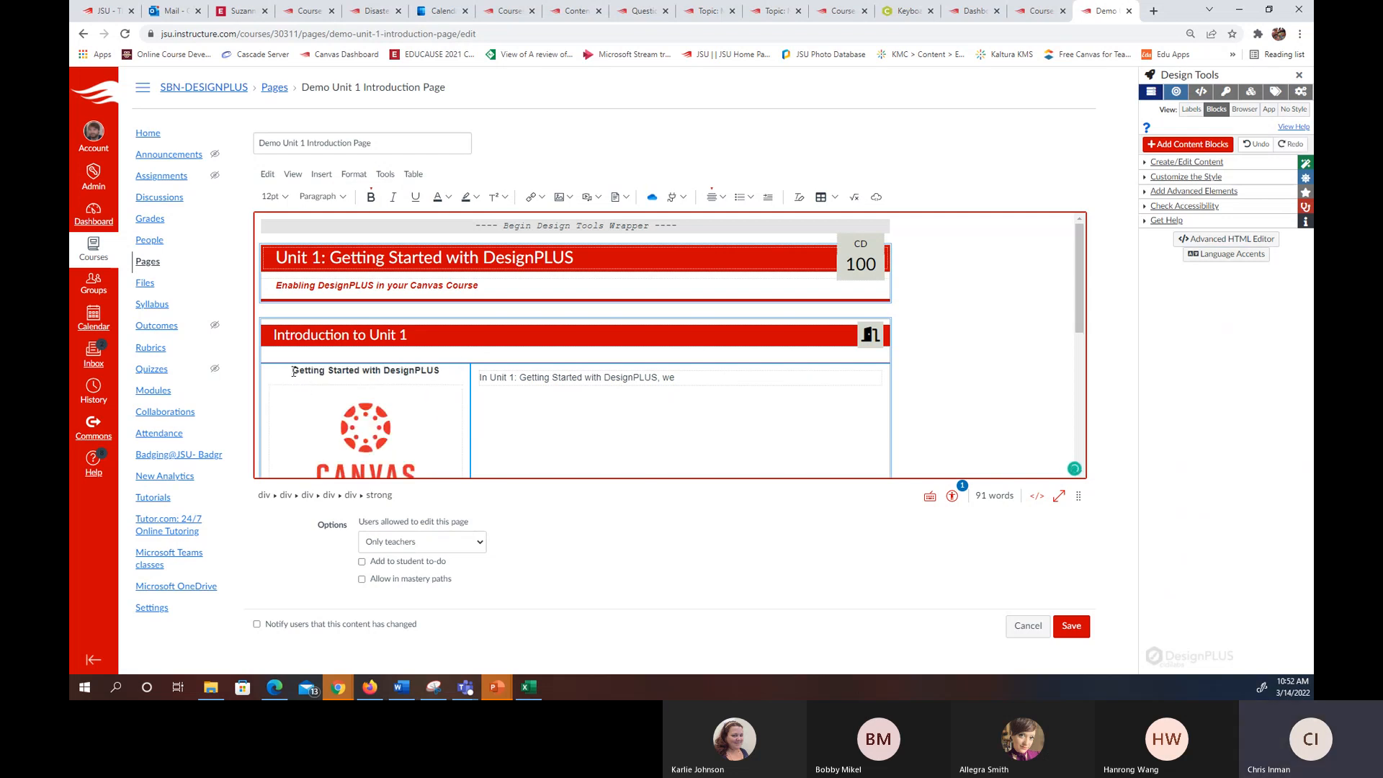
scroll(945, 317, "down", 10)
left_click(1081, 632)
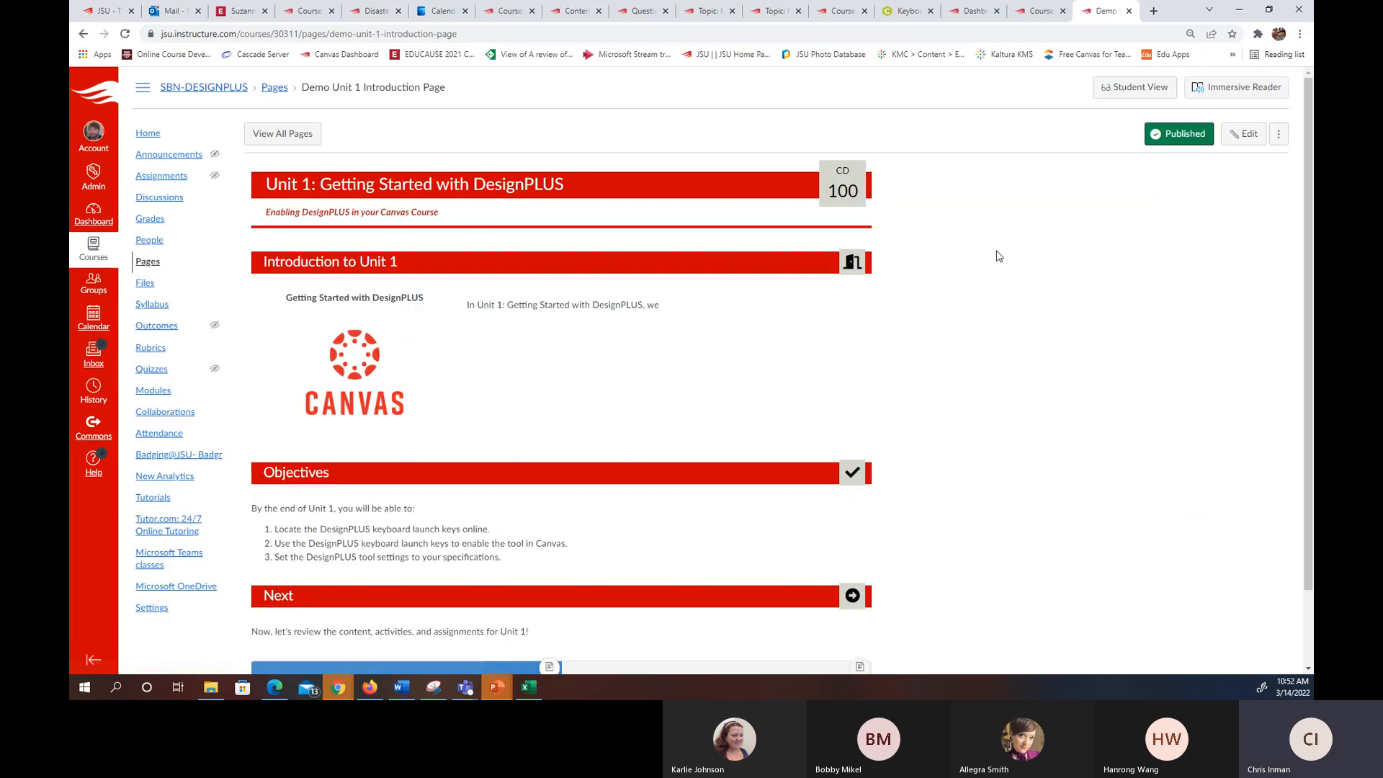
scroll(996, 258, "down", 2)
scroll(994, 261, "up", 2)
scroll(993, 265, "down", 2)
scroll(1188, 205, "up", 2)
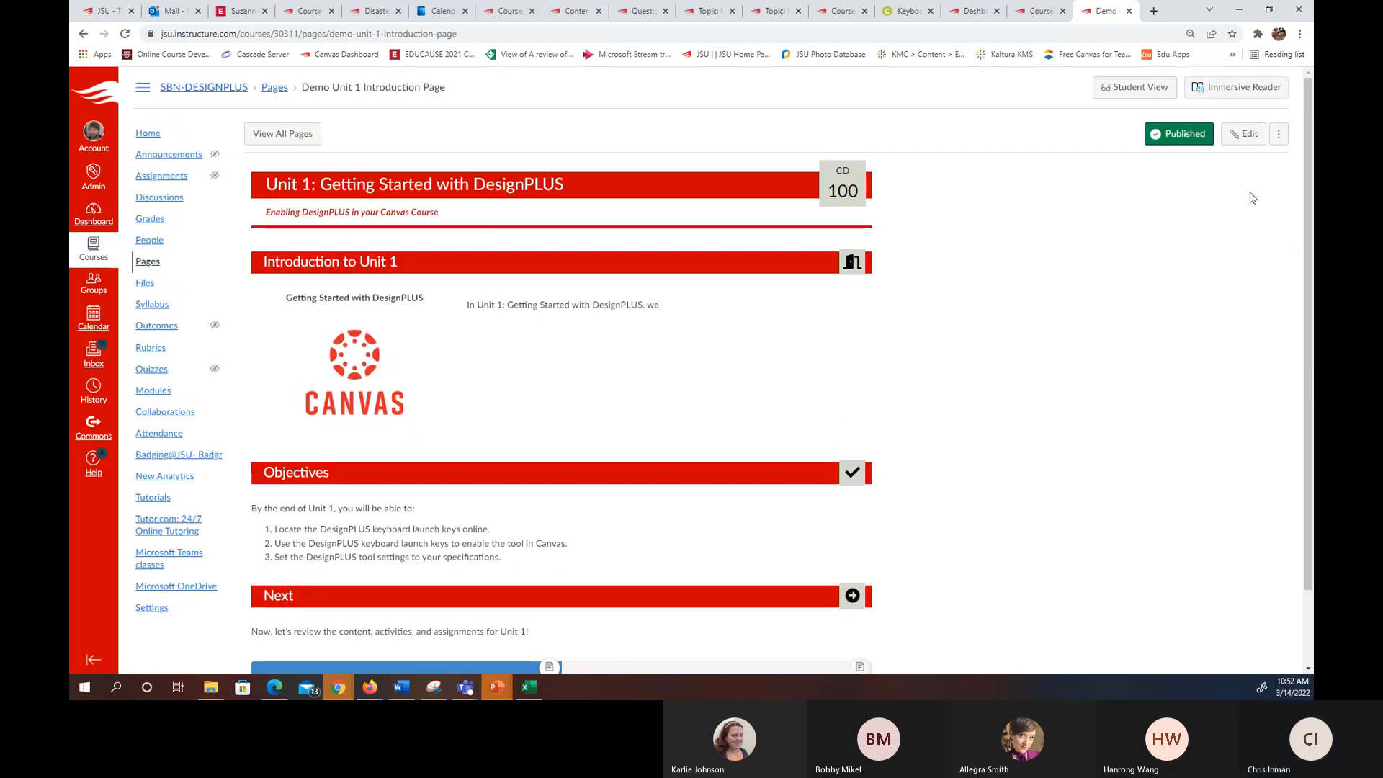
- Try right alignment on the "Enabling DesignPLUS in your Canvas Course" subtitle, center it instead, and save the page
left_click(1243, 133)
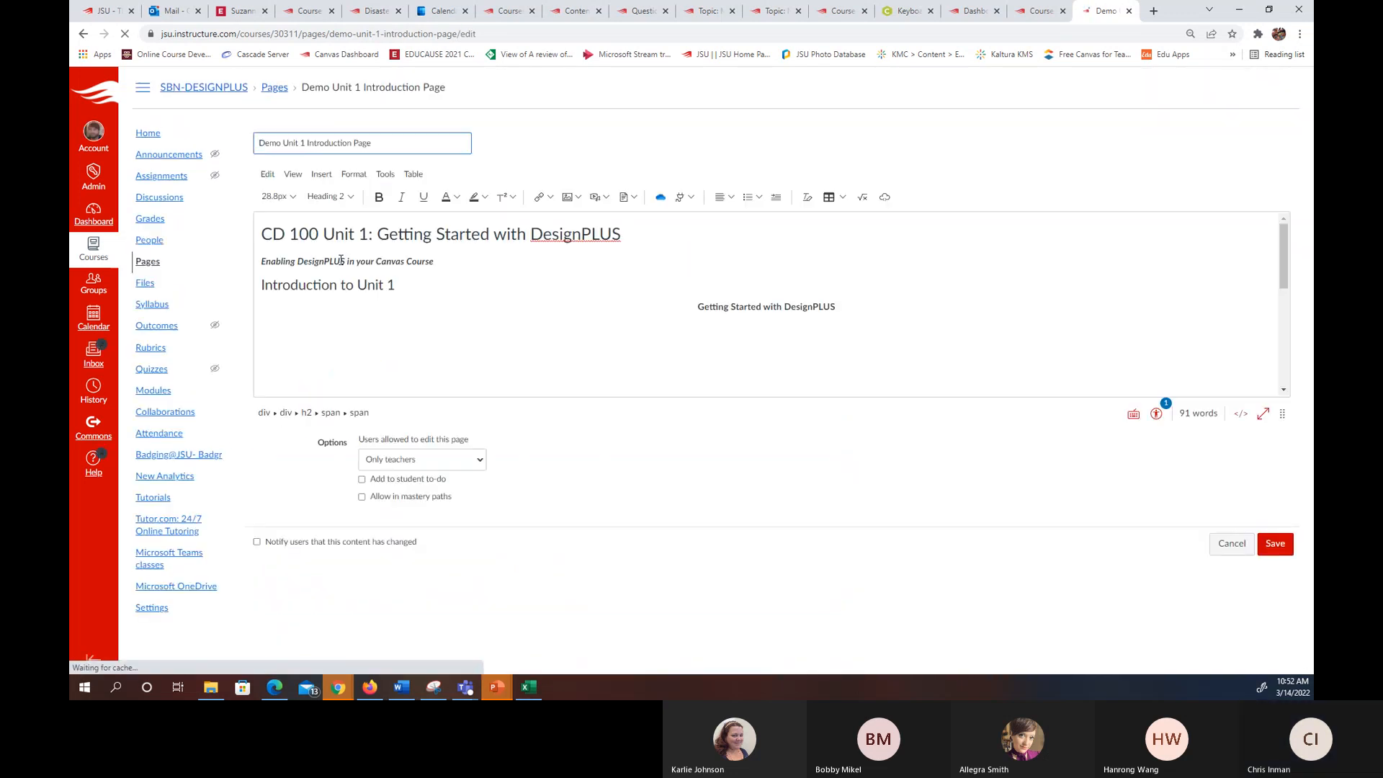
left_click(722, 196)
left_click(764, 228)
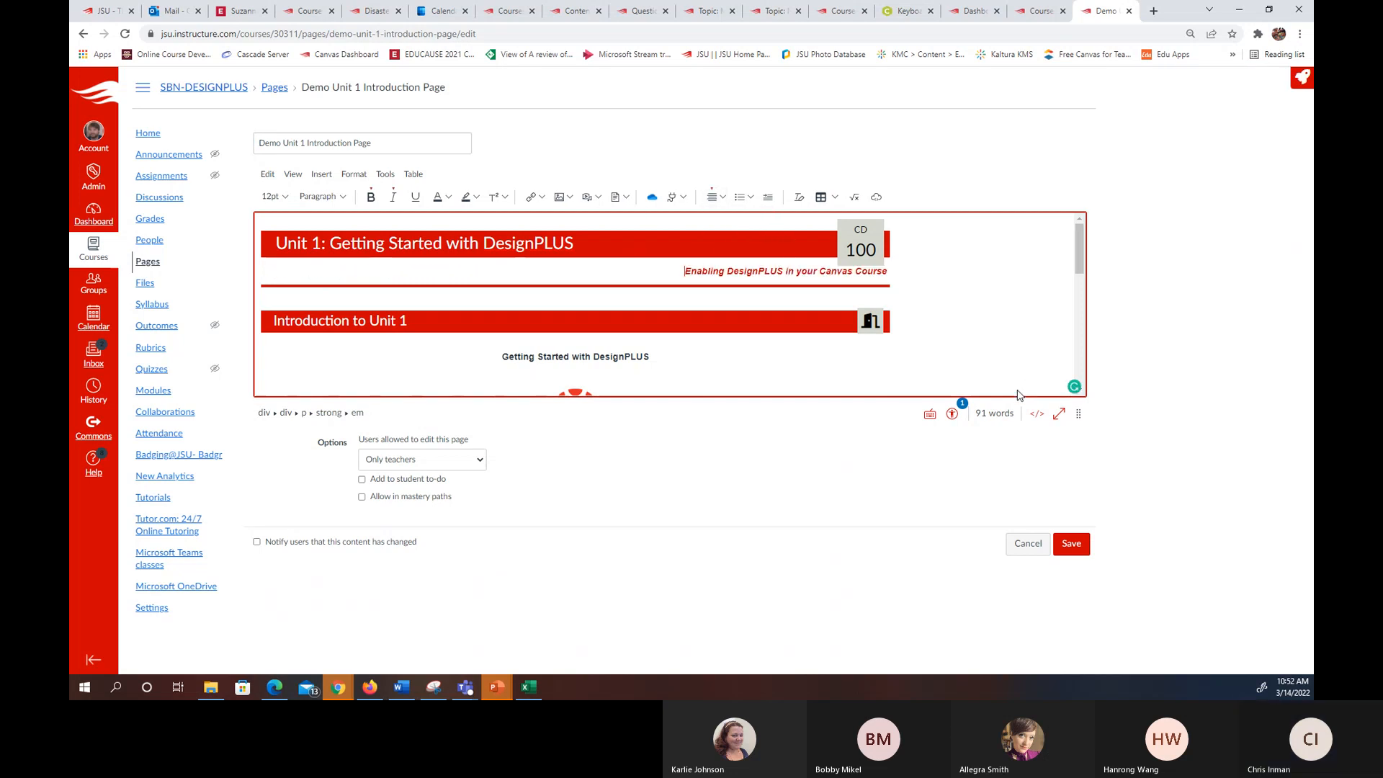
left_click(723, 197)
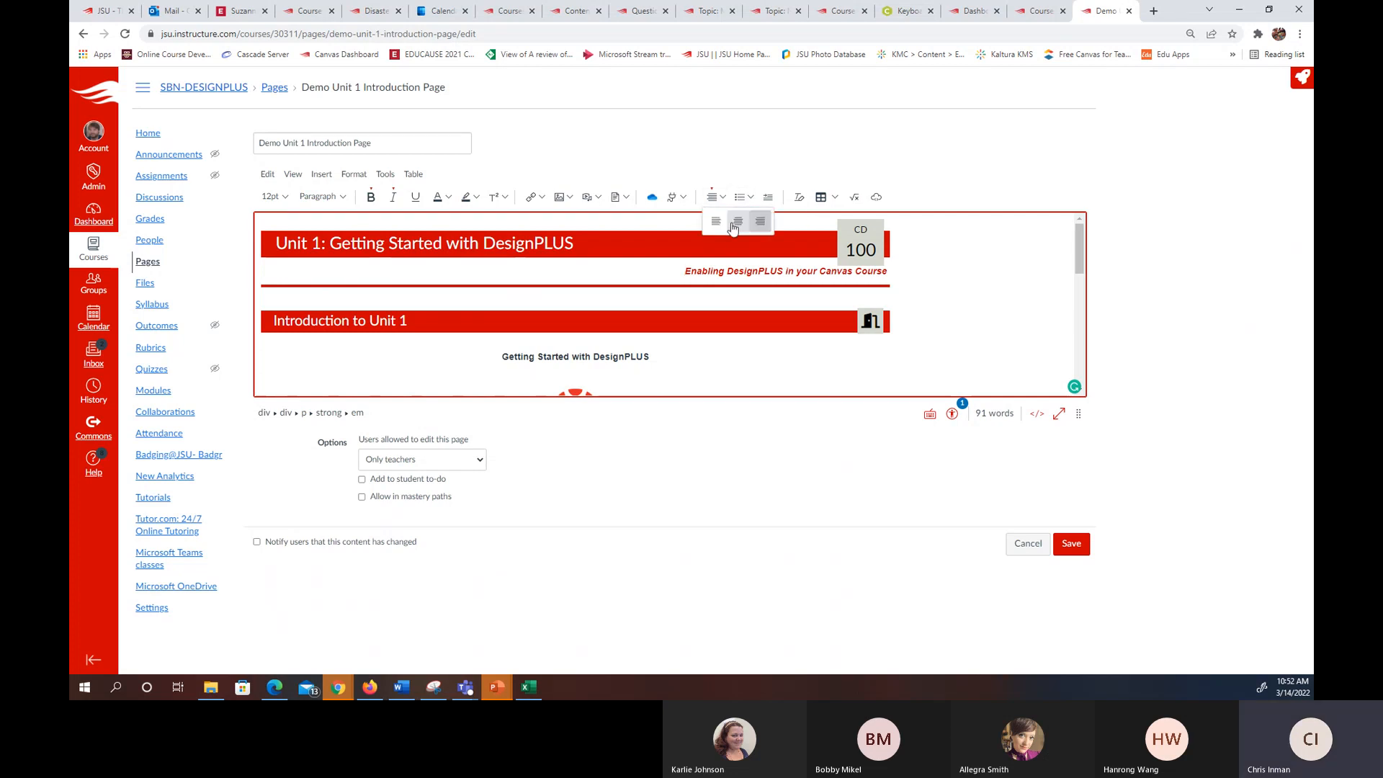
left_click(732, 222)
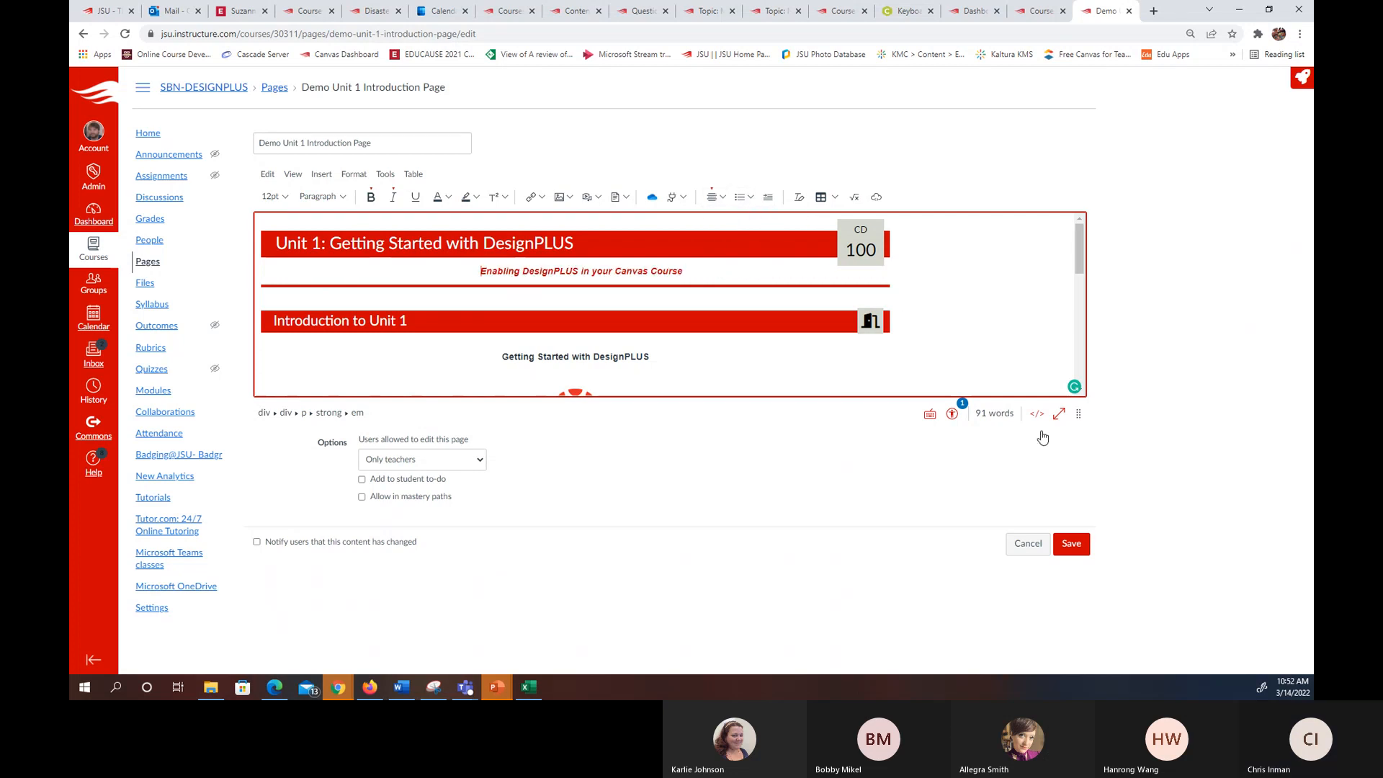
left_click(1071, 543)
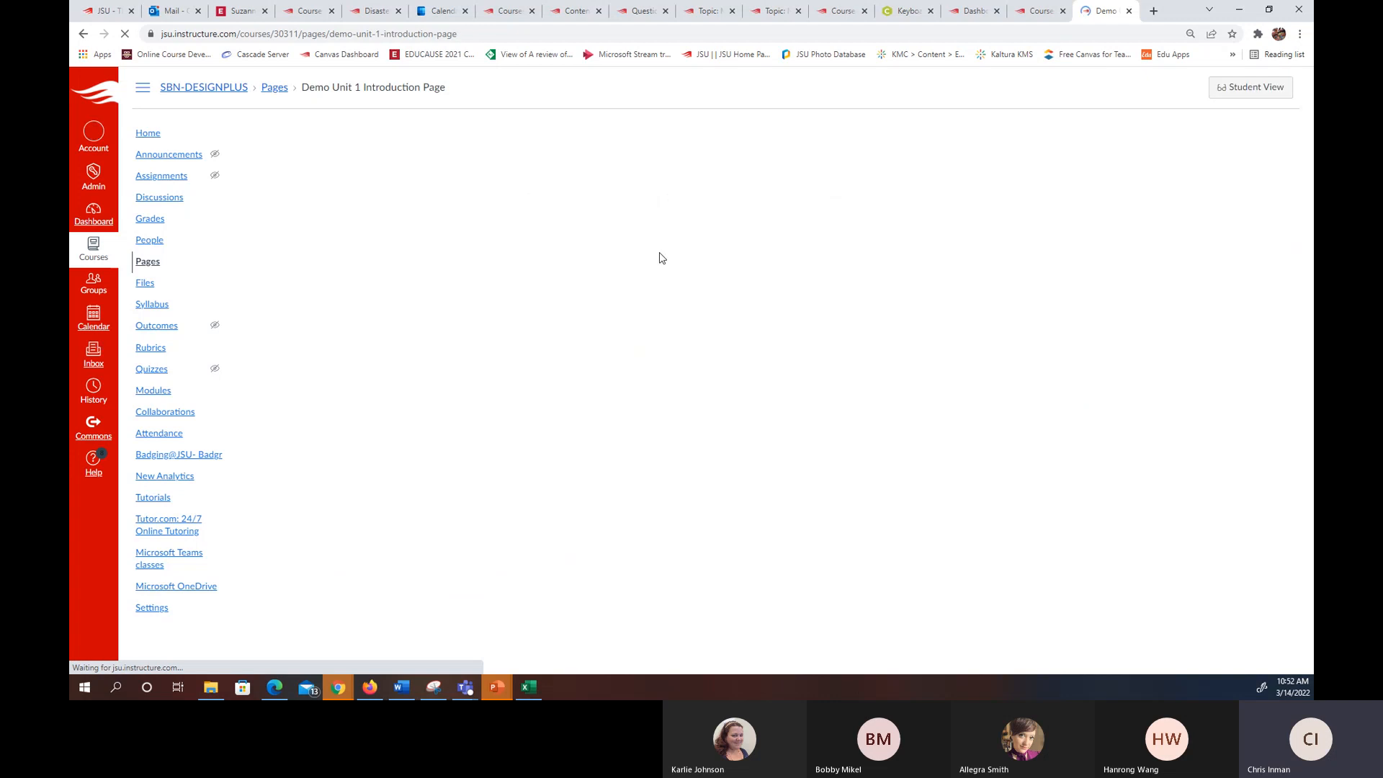
- Use the icon progress bar to go to the Unit 1 Content, Activities, & Assessments page, and return to the course home page
scroll(1026, 326, "down", 2)
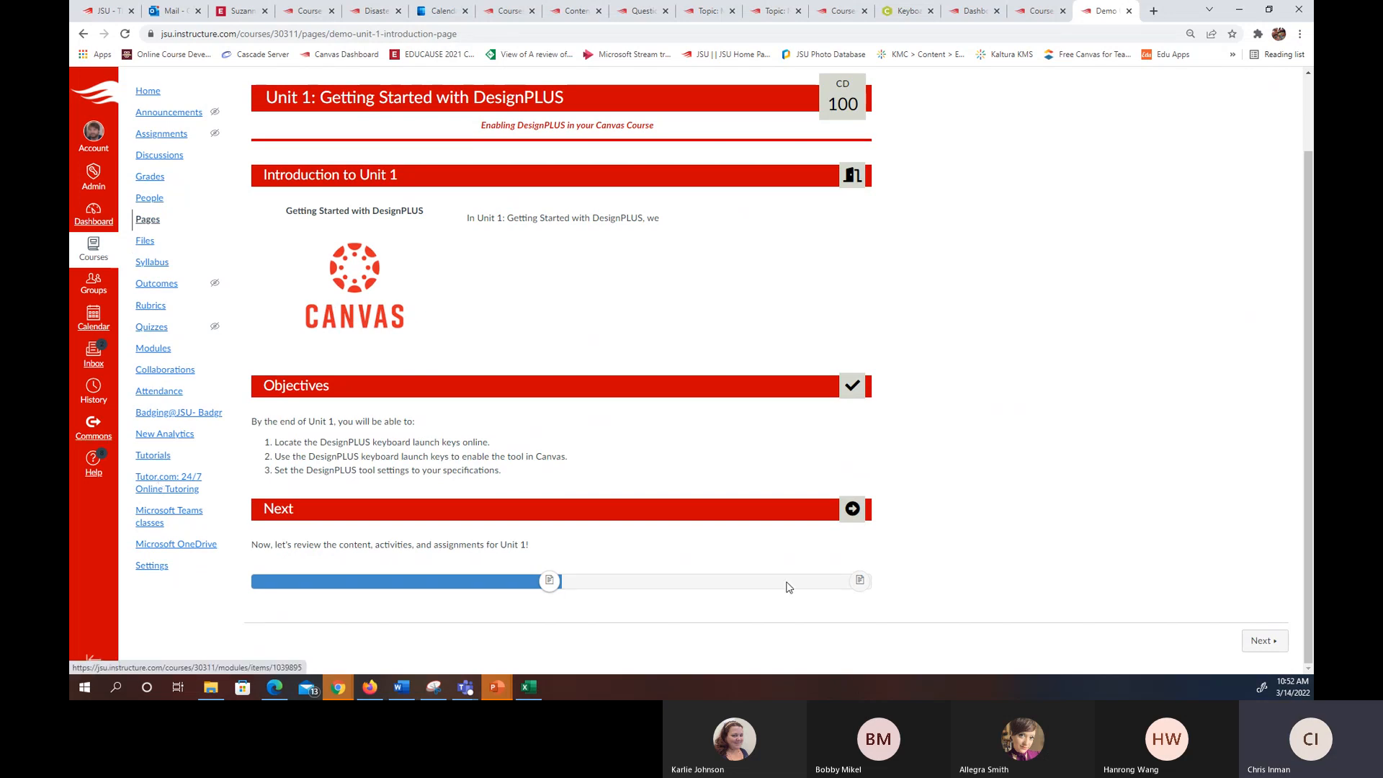
left_click(857, 581)
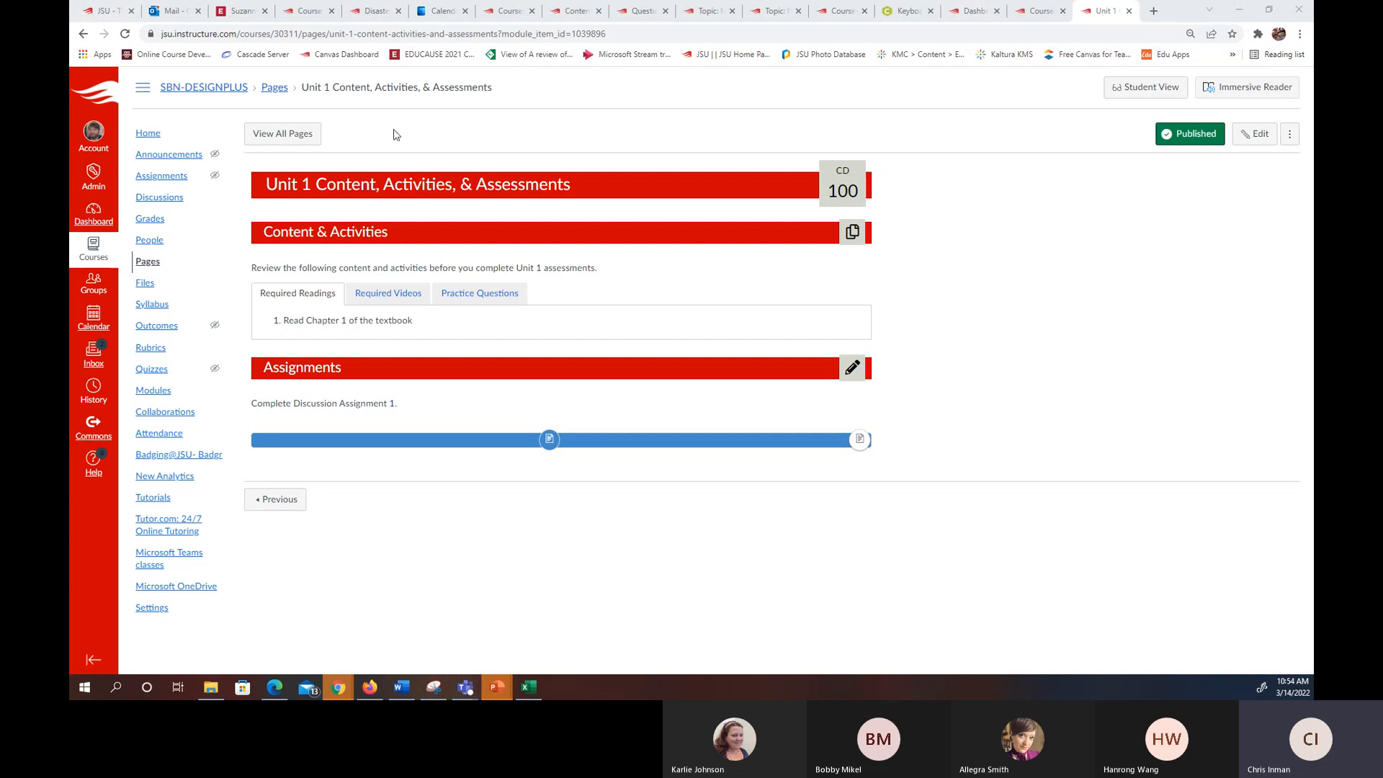
left_click(148, 134)
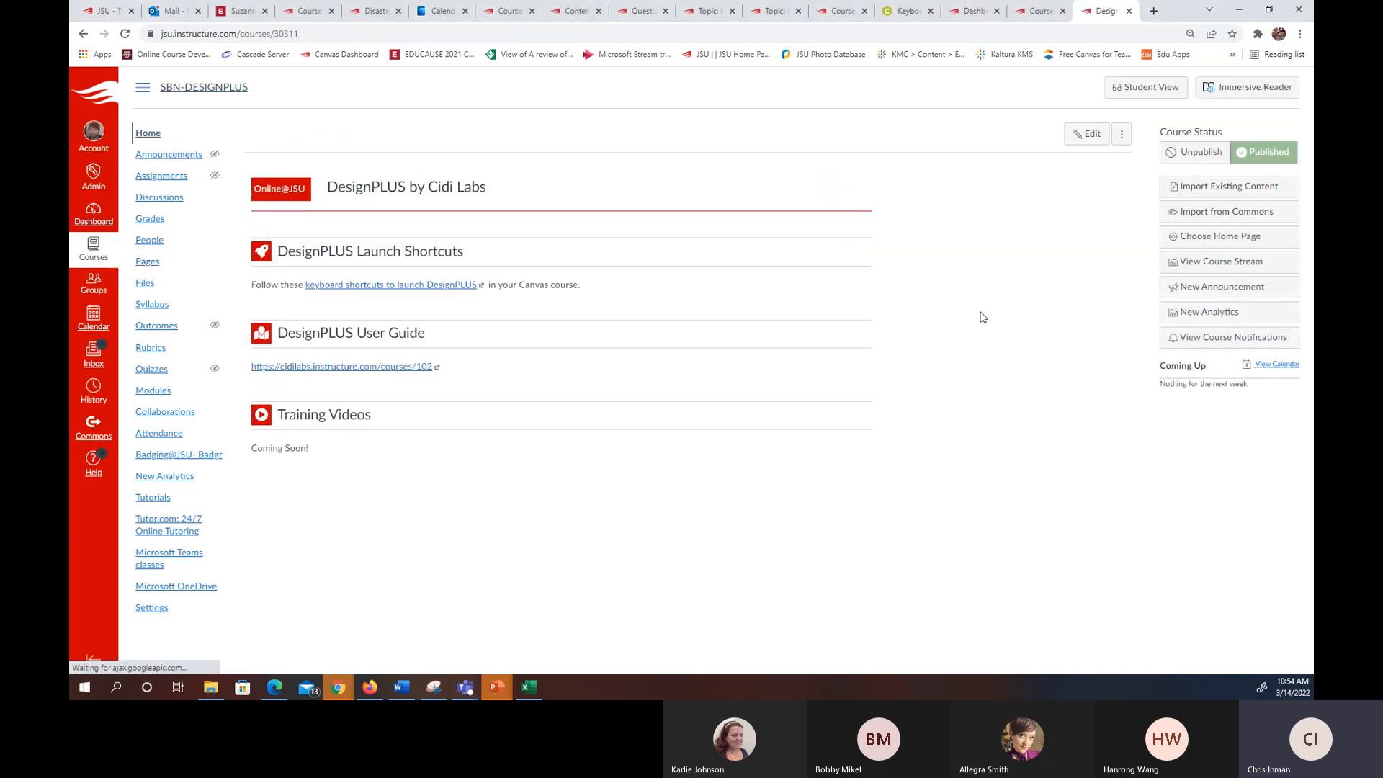